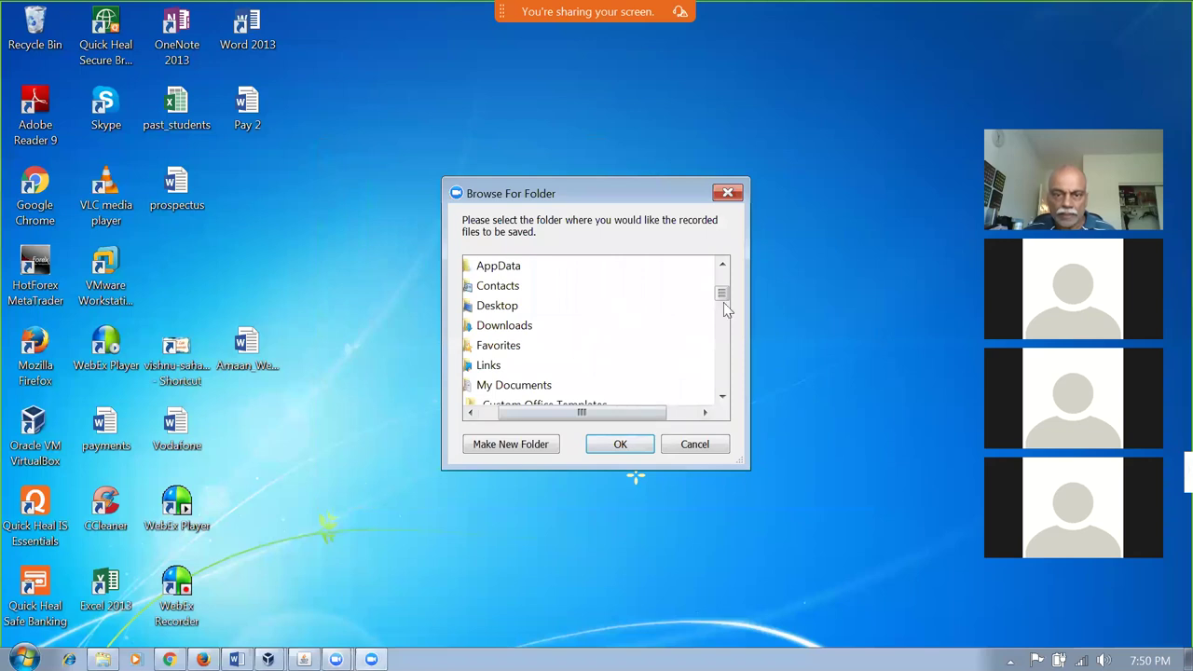
Step: Set Zoom's recording folder to C:\Fusion_SCM_Training\Fusion_Inventory_Records
{"action": "left_click_drag", "start_coordinate": [725, 295], "coordinate": [740, 401]}
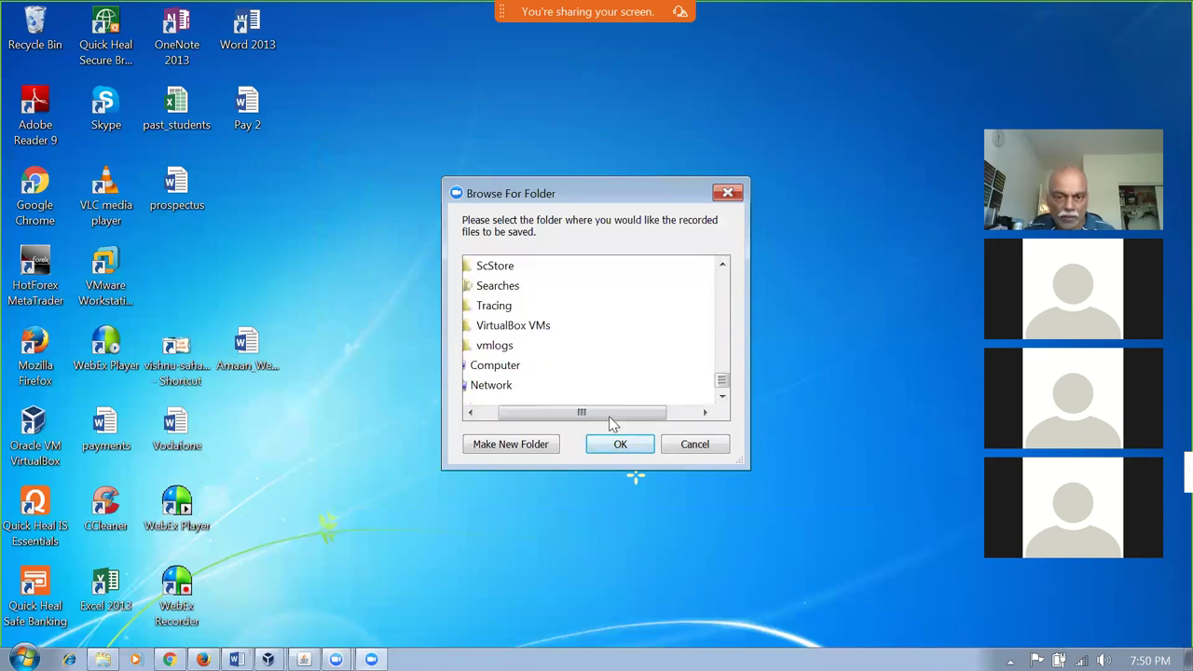
{"action": "left_click", "coordinate": [495, 365]}
{"action": "left_click", "coordinate": [722, 397]}
{"action": "left_click", "coordinate": [722, 396]}
{"action": "left_click", "coordinate": [722, 396]}
{"action": "left_click", "coordinate": [723, 397]}
{"action": "left_click", "coordinate": [723, 397]}
{"action": "left_click", "coordinate": [722, 396]}
{"action": "left_click", "coordinate": [723, 397]}
{"action": "left_click", "coordinate": [723, 396]}
{"action": "left_click", "coordinate": [723, 396]}
{"action": "left_click", "coordinate": [523, 366]}
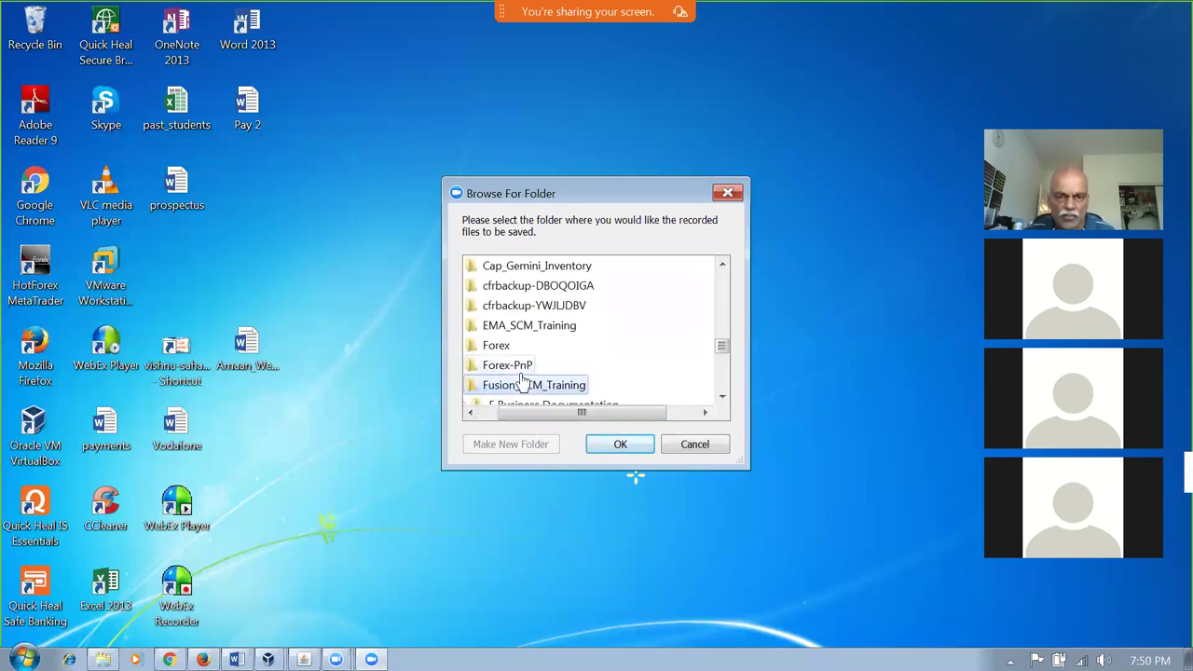
{"action": "left_click", "coordinate": [722, 396]}
{"action": "left_click", "coordinate": [723, 396]}
{"action": "left_click", "coordinate": [722, 397]}
{"action": "left_click", "coordinate": [723, 397]}
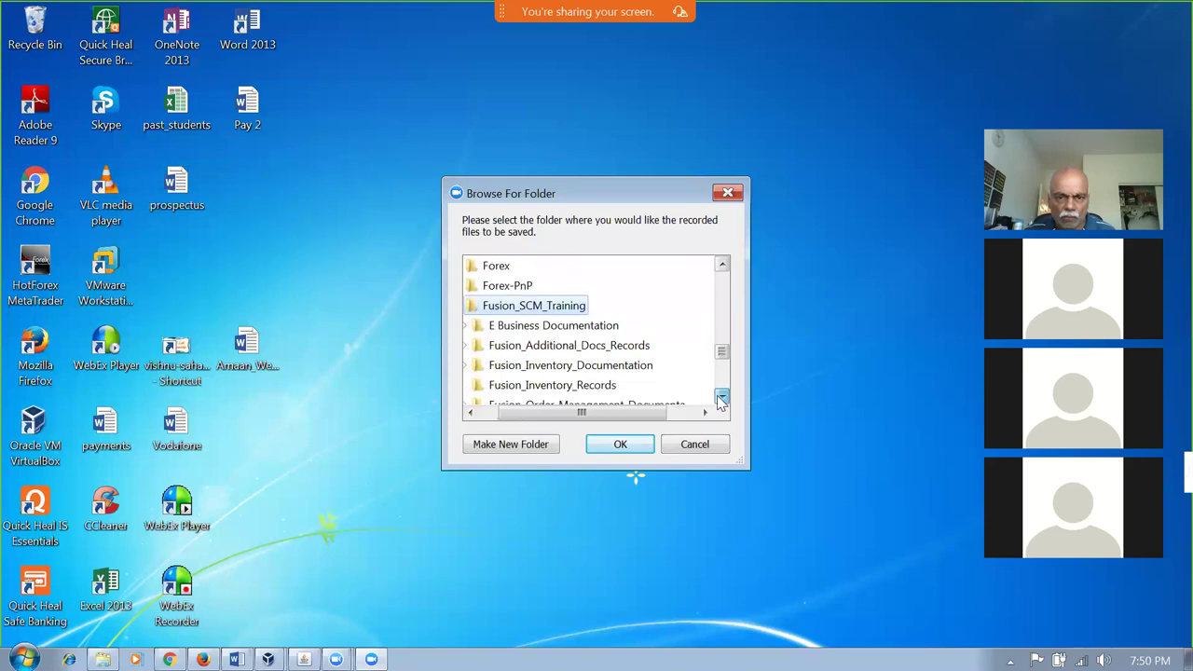
{"action": "left_click", "coordinate": [722, 397]}
{"action": "left_click", "coordinate": [585, 369]}
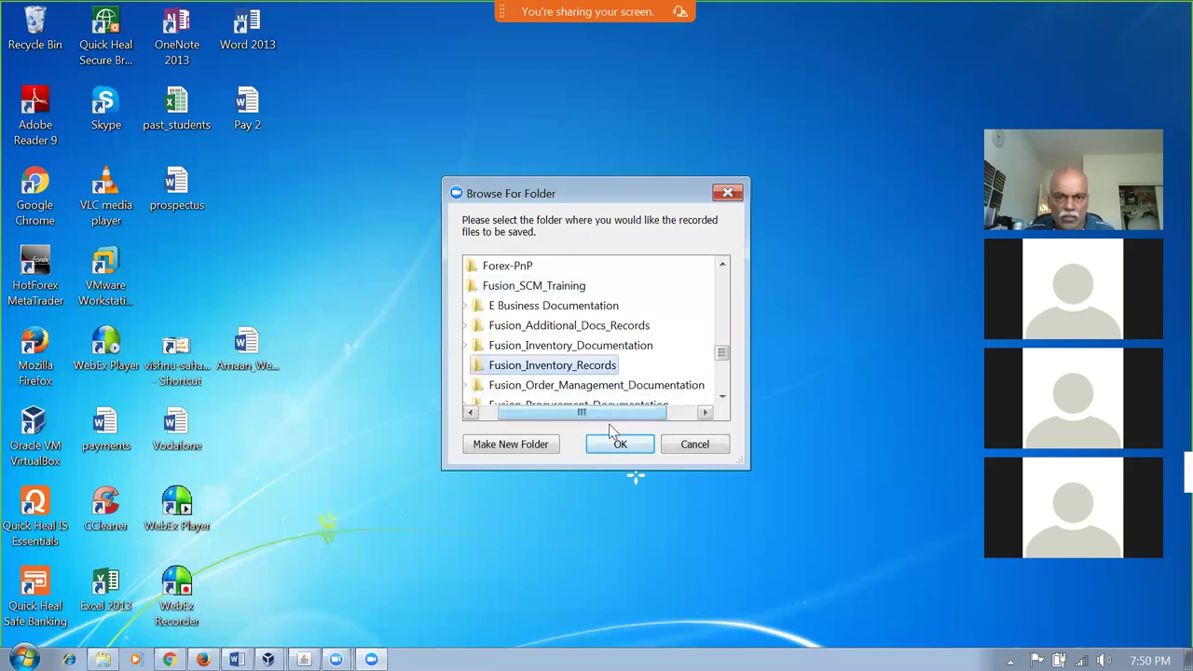
{"action": "left_click", "coordinate": [617, 444]}
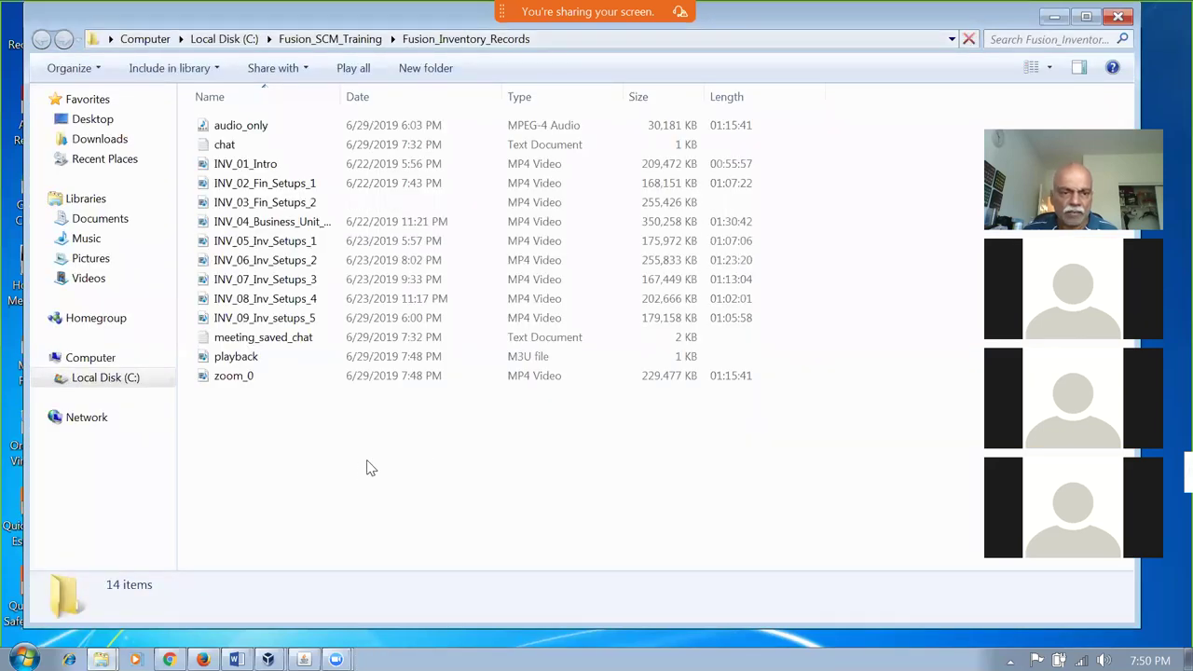
Step: Rename the zoom_0 recording to INV_10_Proc_Setups, fixing typos, and close the Explorer window
{"action": "left_click", "coordinate": [239, 382]}
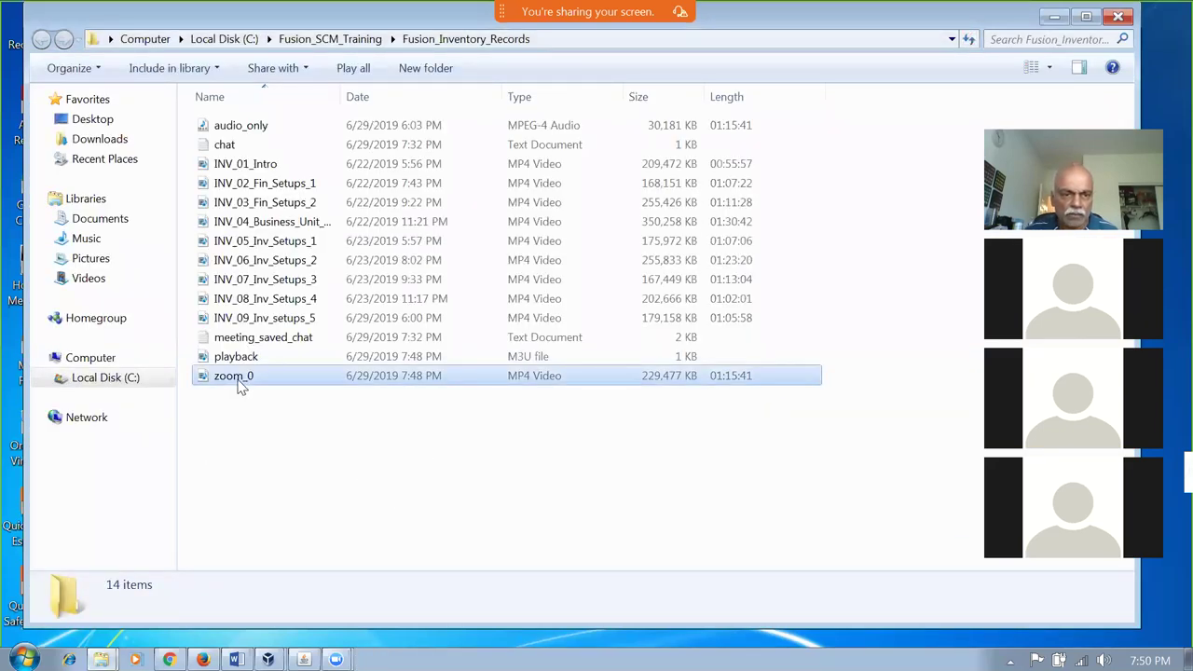
{"action": "right_click", "coordinate": [235, 378]}
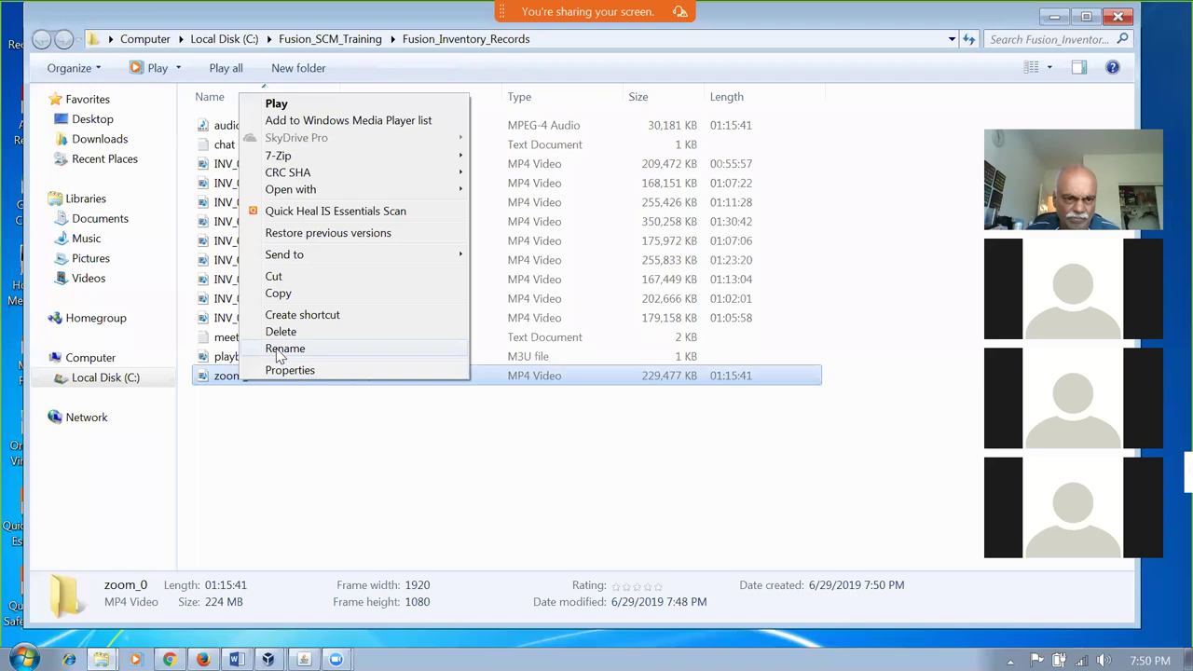
{"action": "left_click", "coordinate": [280, 347]}
{"action": "type", "text": "INV_"}
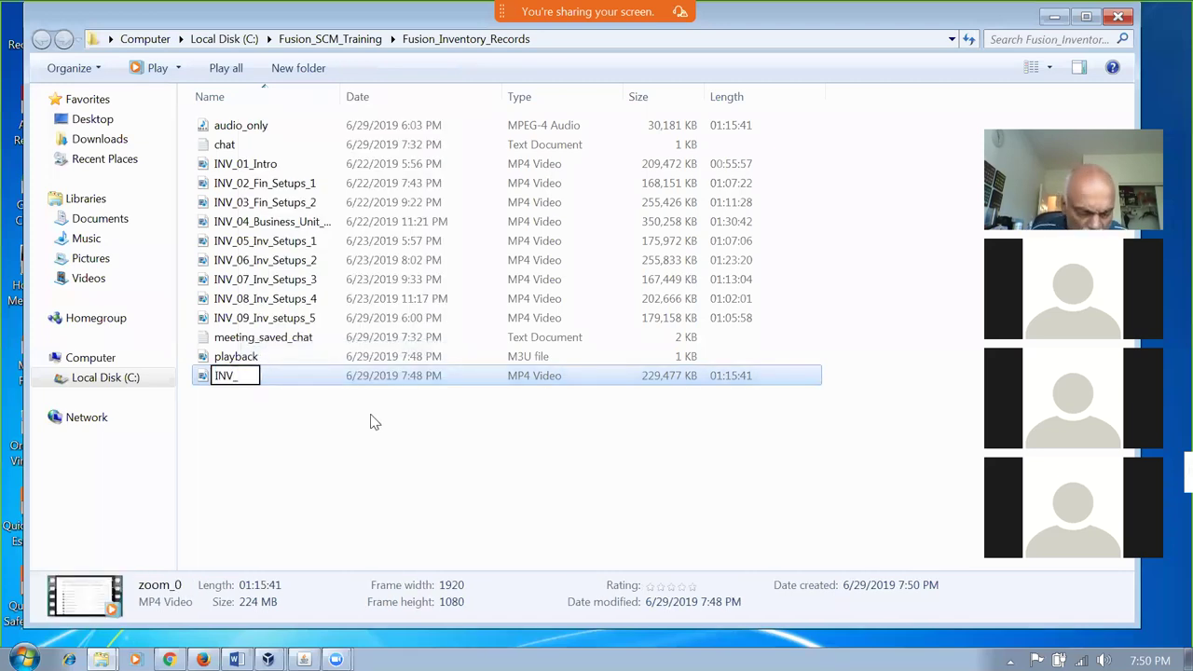
{"action": "type", "text": "10_"}
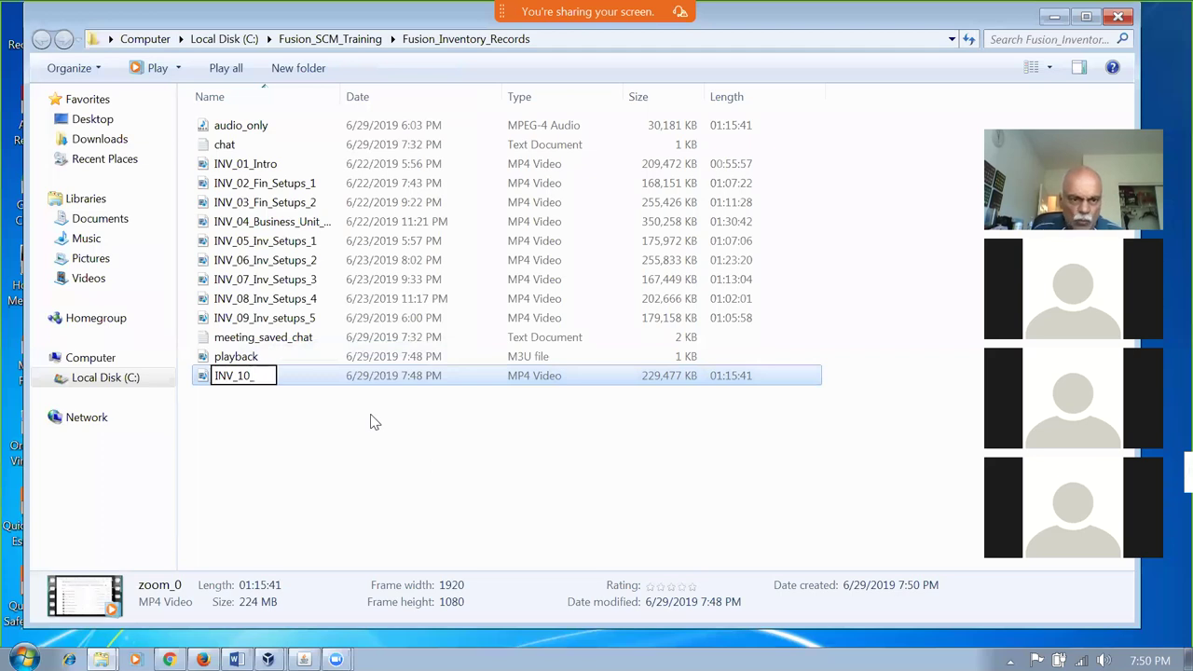
{"action": "type", "text": "p"}
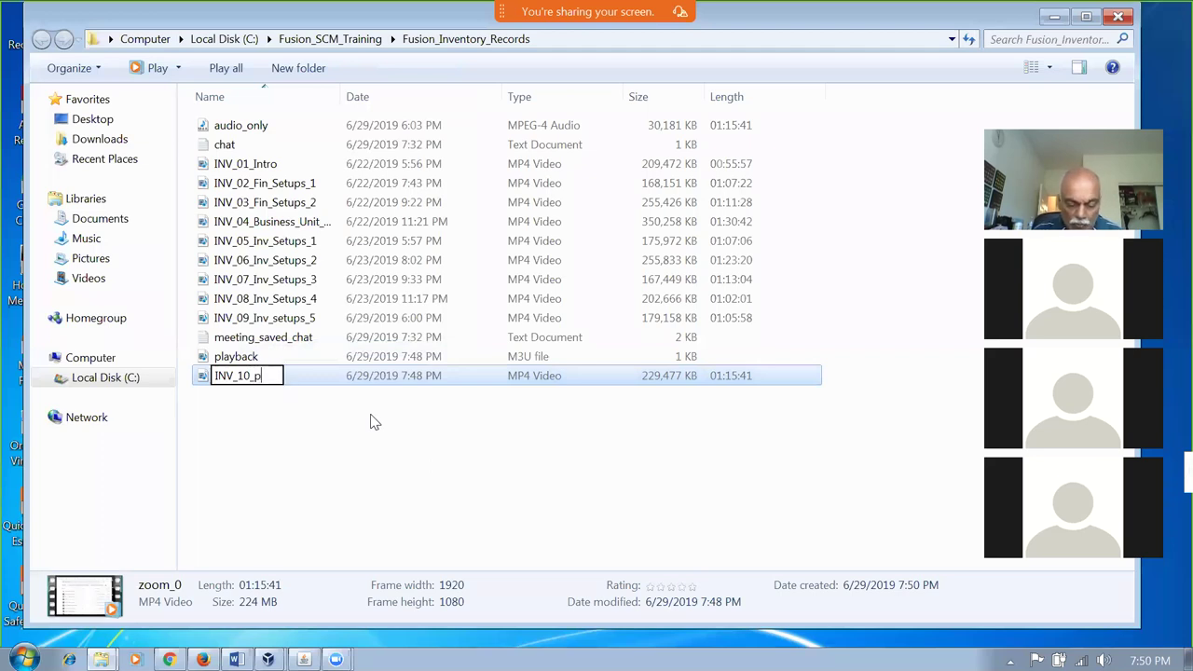
{"action": "type", "text": "roc-setups"}
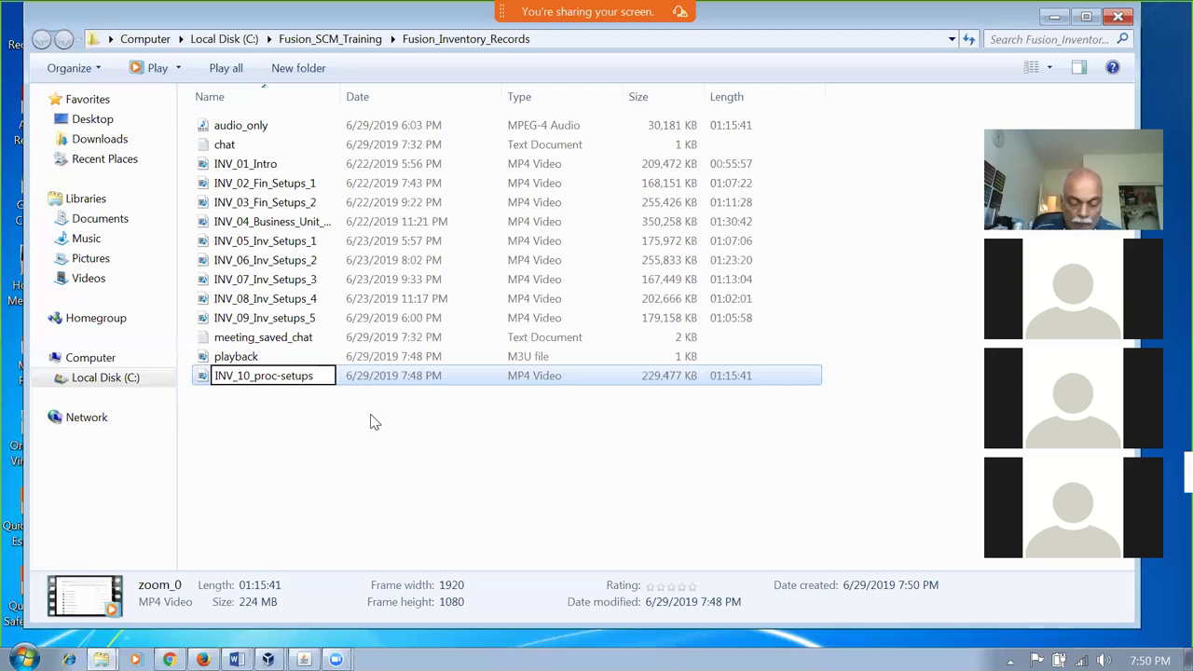
{"action": "key", "text": "BackSpace"}
{"action": "key", "text": "BackSpace"}
{"action": "key", "text": "BackSpace"}
{"action": "key", "text": "BackSpace"}
{"action": "key", "text": "BackSpace"}
{"action": "key", "text": "BackSpace"}
{"action": "key", "text": "BackSpace"}
{"action": "type", "text": "_Setups"}
{"action": "key", "text": "Left"}
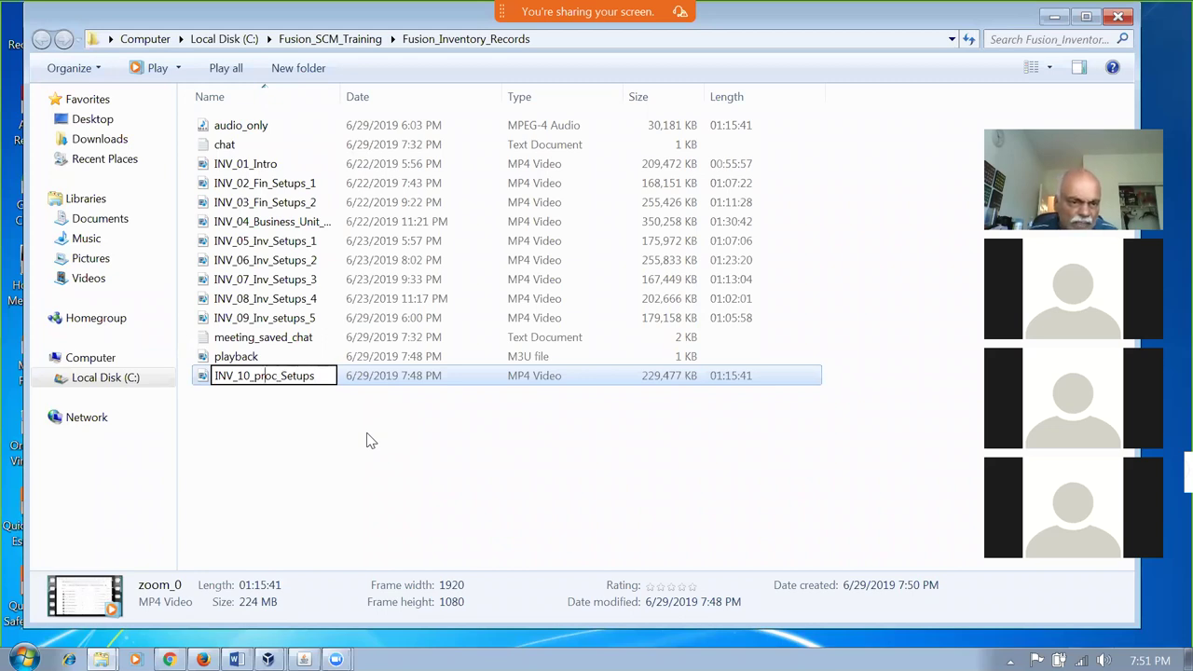
{"action": "key", "text": "Left"}
{"action": "key", "text": "Left"}
{"action": "key", "text": "Left"}
{"action": "key", "text": "Left"}
{"action": "key", "text": "Left"}
{"action": "key", "text": "Left"}
{"action": "key", "text": "Left"}
{"action": "key", "text": "Left"}
{"action": "key", "text": "Left"}
{"action": "key", "text": "BackSpace"}
{"action": "type", "text": "P"}
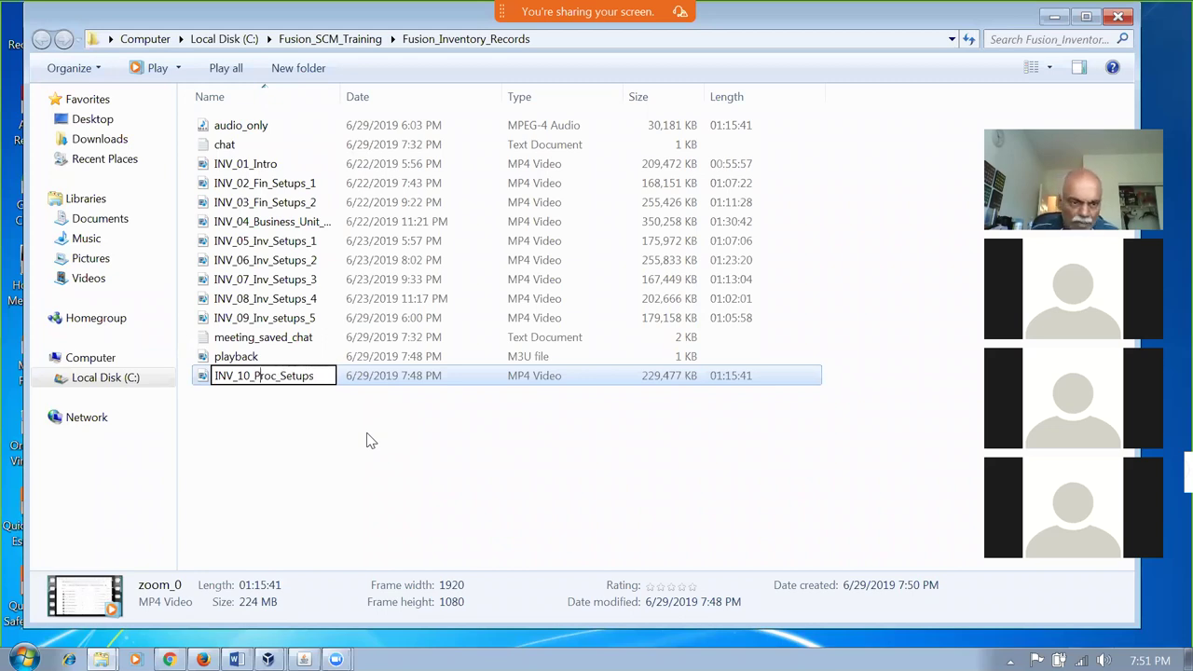
{"action": "left_click", "coordinate": [343, 446]}
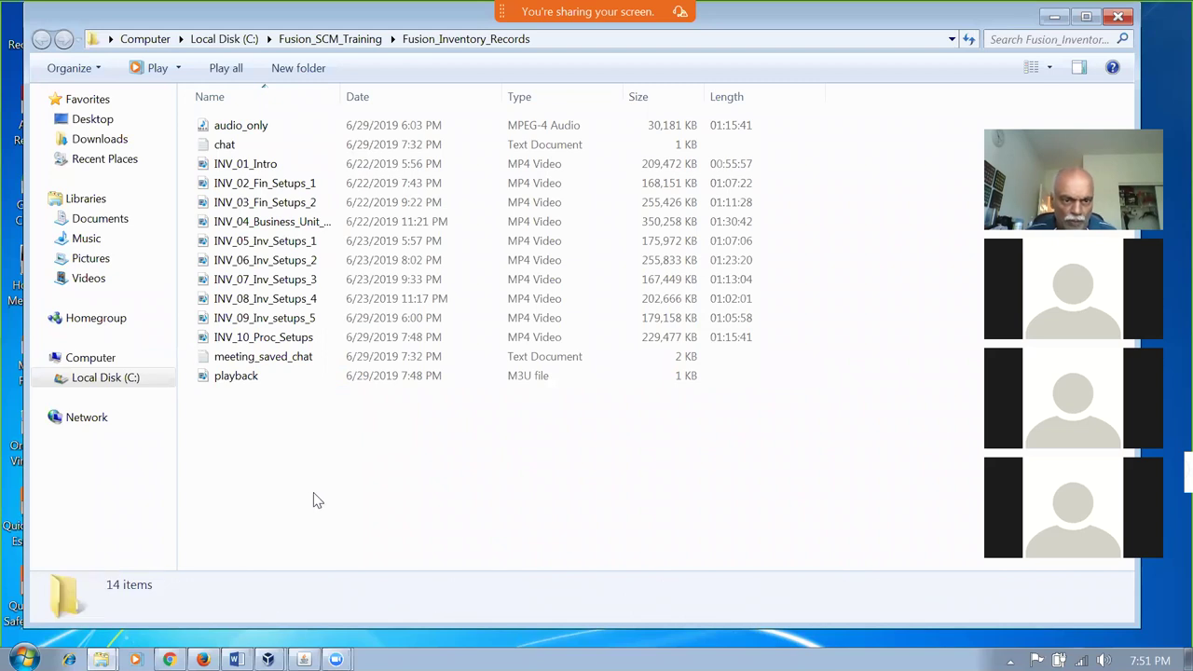
{"action": "left_click", "coordinate": [1118, 16]}
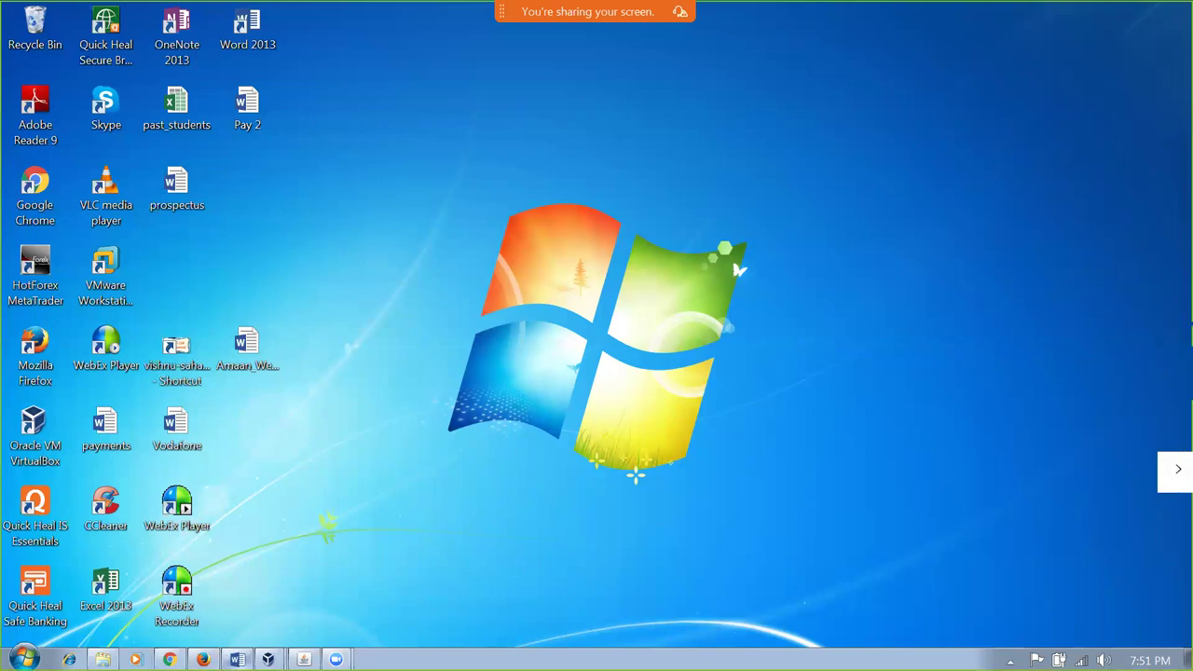
Step: Select the Serial Control item in the worksheet's Inventory Controls checklist, then return to Explorer
{"action": "left_click", "coordinate": [237, 659]}
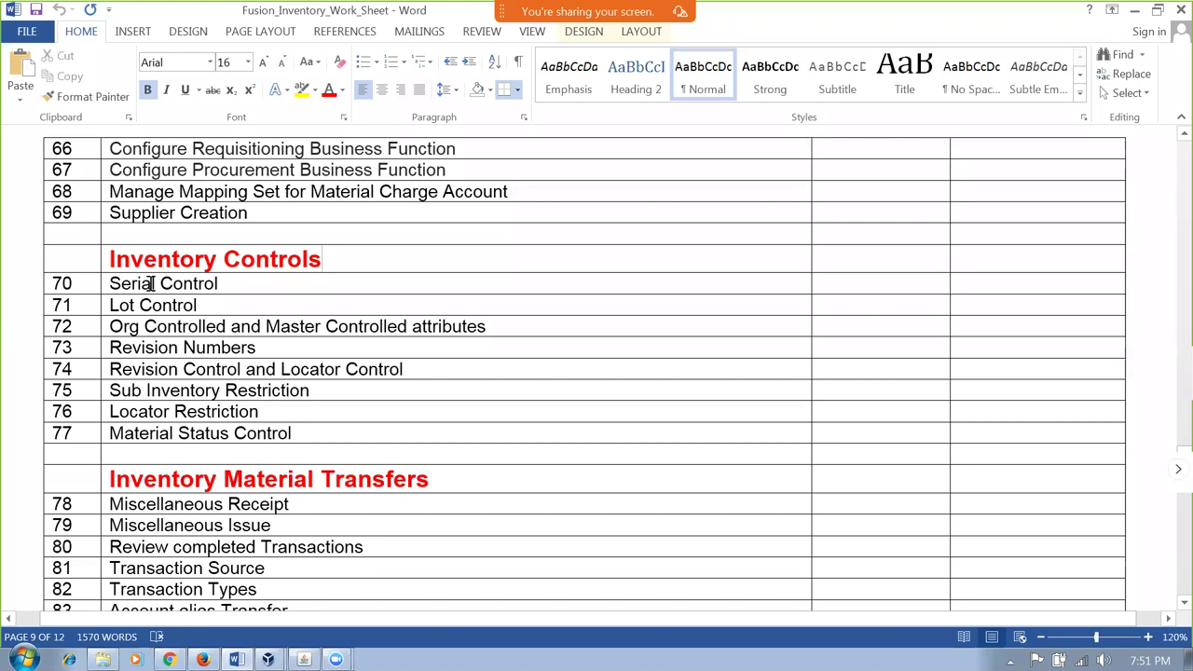
{"action": "left_click", "coordinate": [61, 284]}
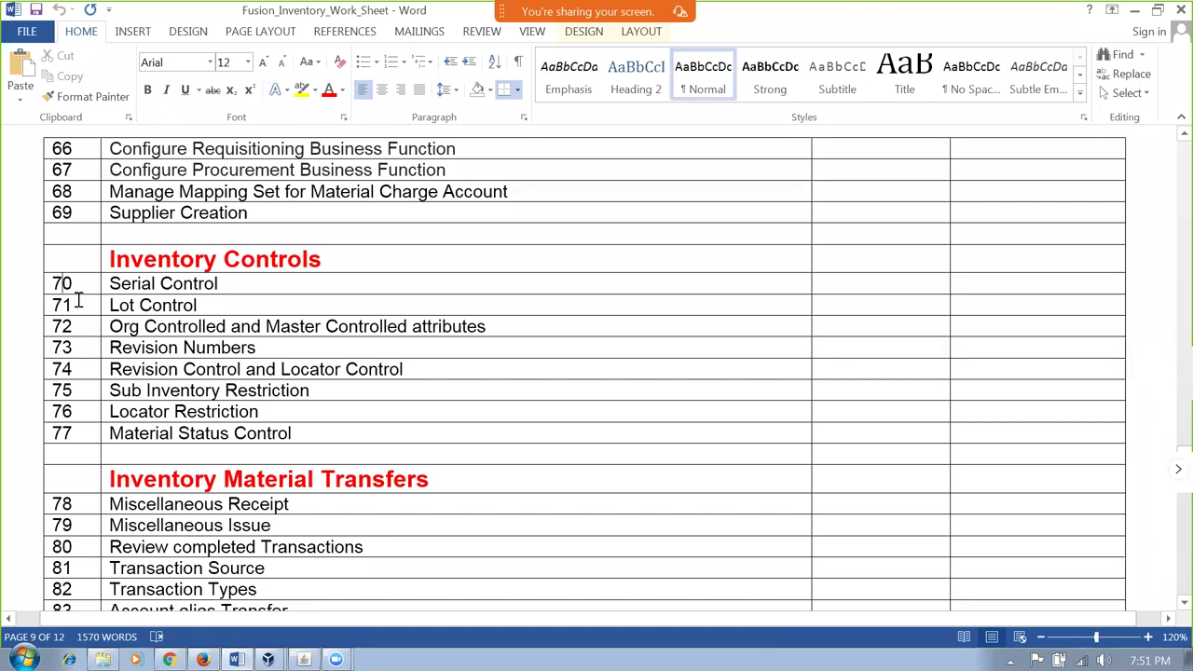
{"action": "key", "text": "Tab"}
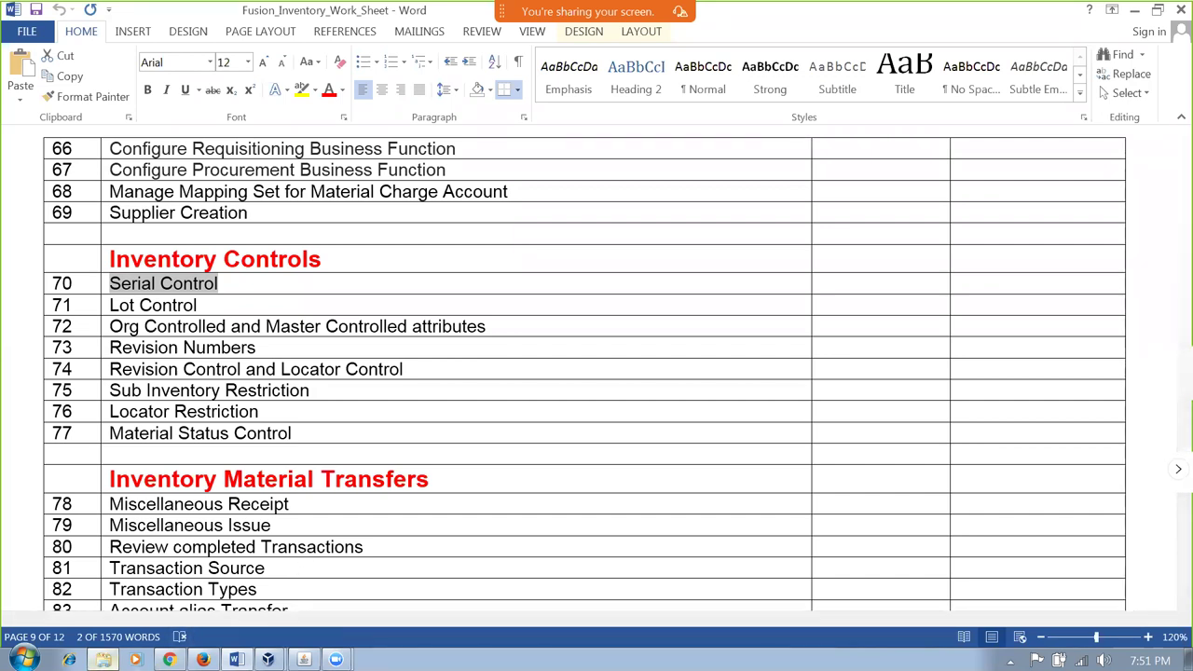
{"action": "left_click", "coordinate": [102, 659]}
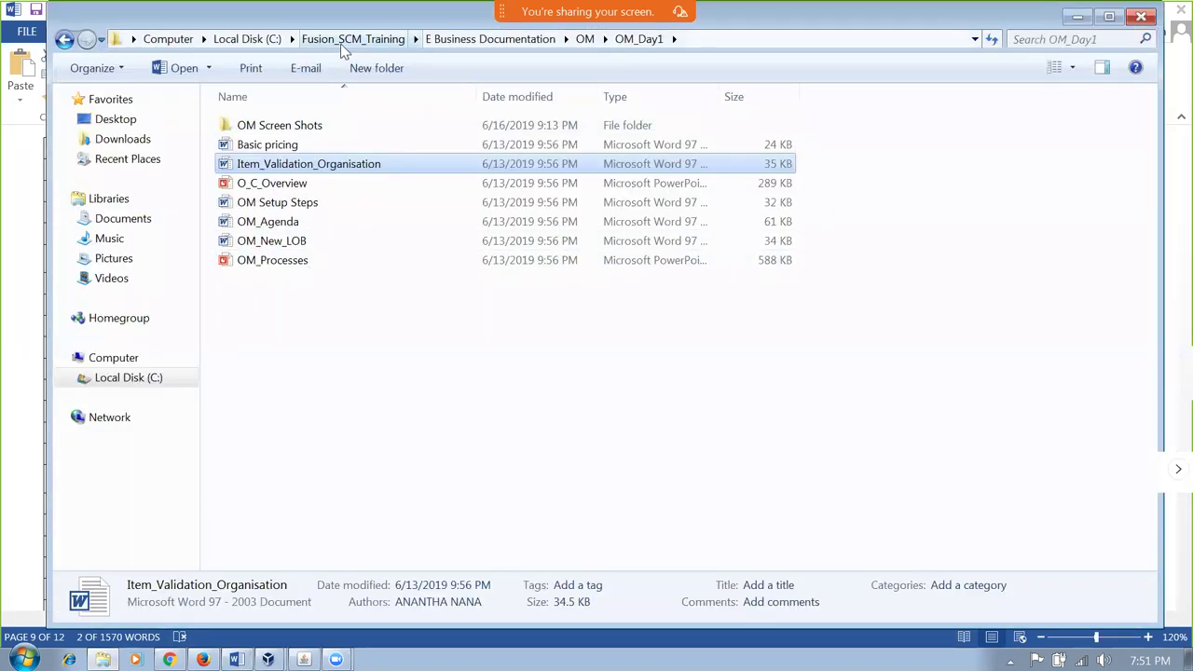
Step: Open Inv_extracts_Part1 from Fusion_SCM_Training > E Business Documentation > Inventory > Inv_Day 1
{"action": "left_click", "coordinate": [347, 41]}
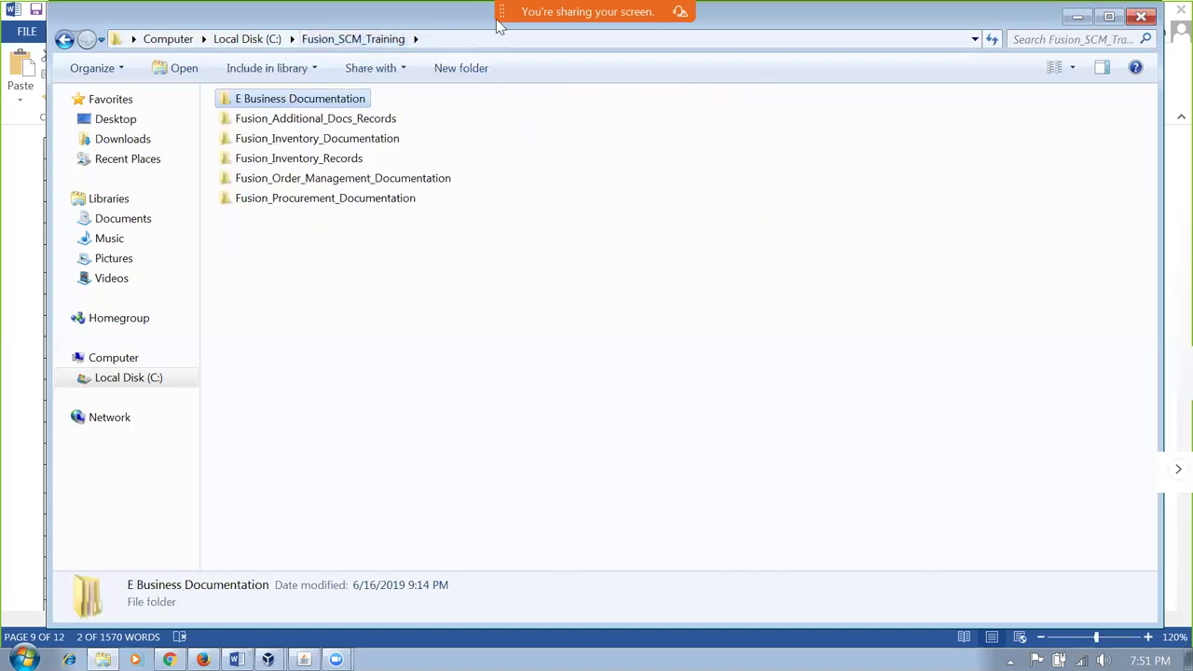
{"action": "double_click", "coordinate": [315, 101]}
{"action": "double_click", "coordinate": [247, 145]}
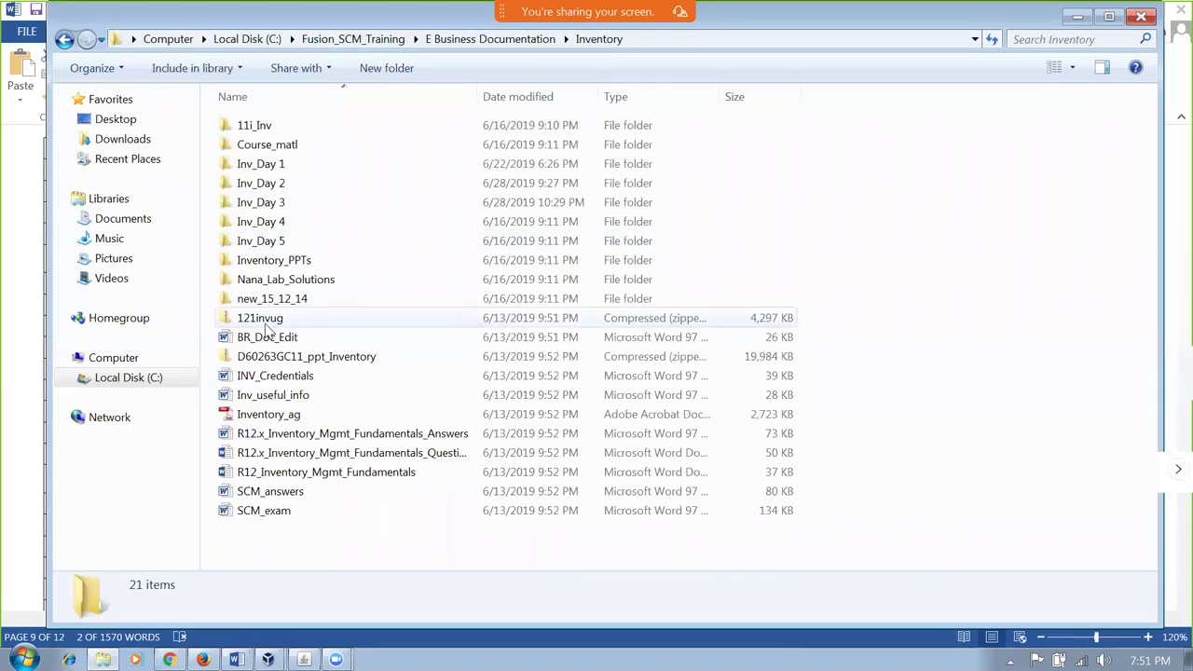
{"action": "double_click", "coordinate": [267, 164]}
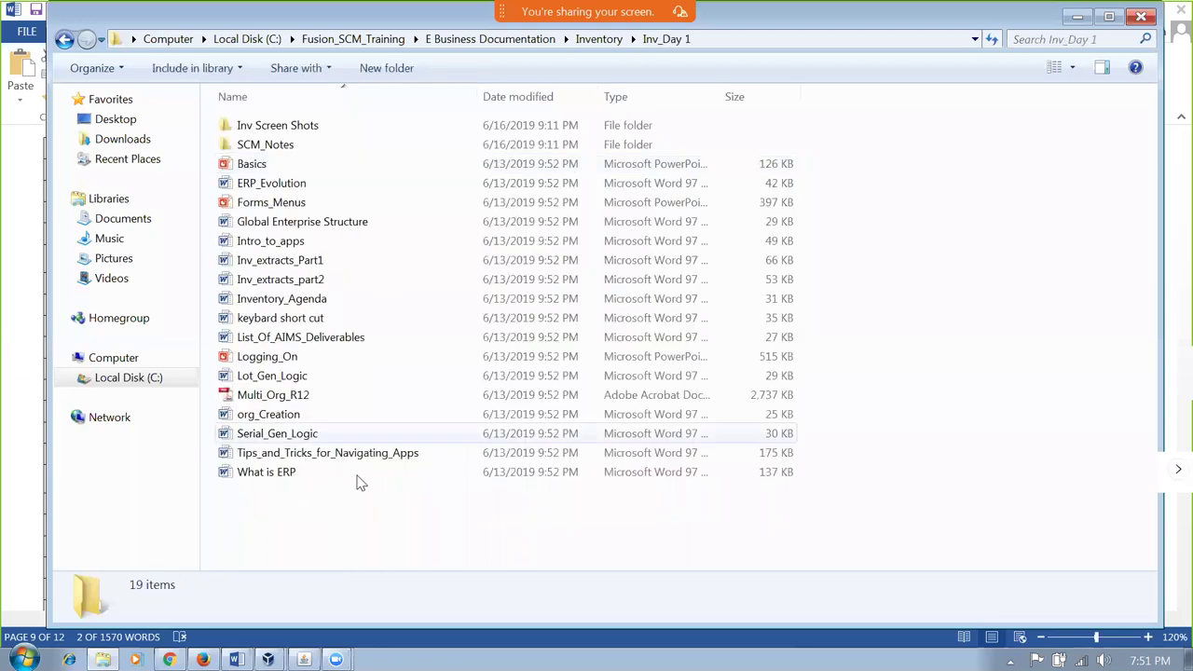
{"action": "left_click", "coordinate": [229, 260]}
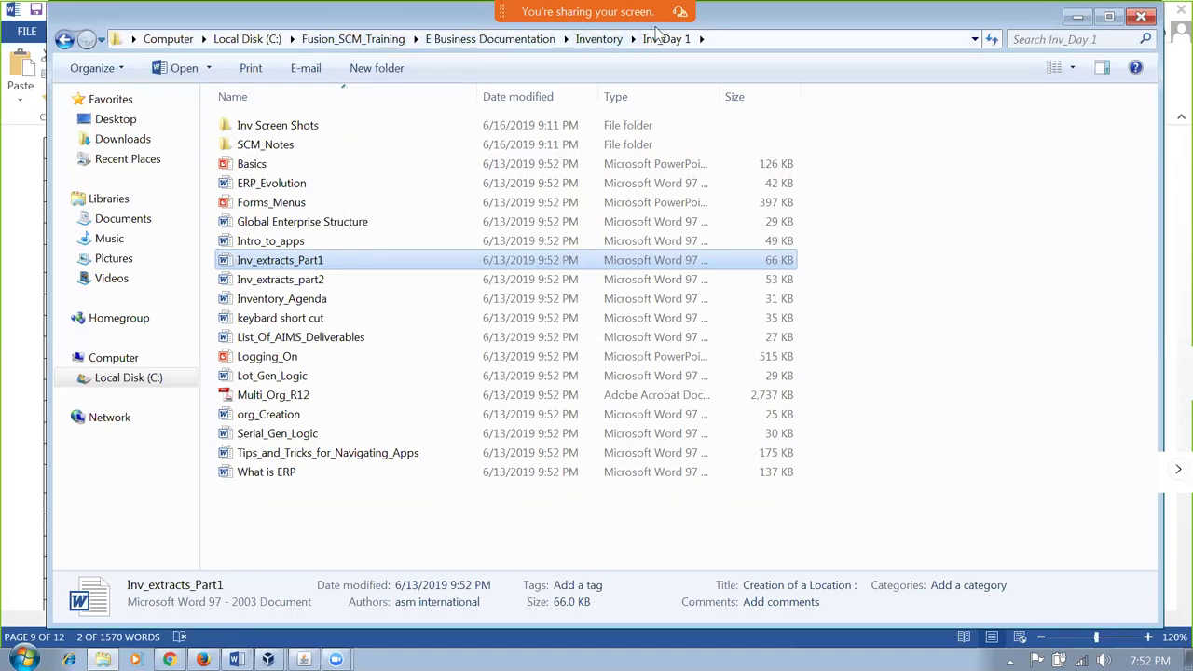
{"action": "double_click", "coordinate": [313, 262]}
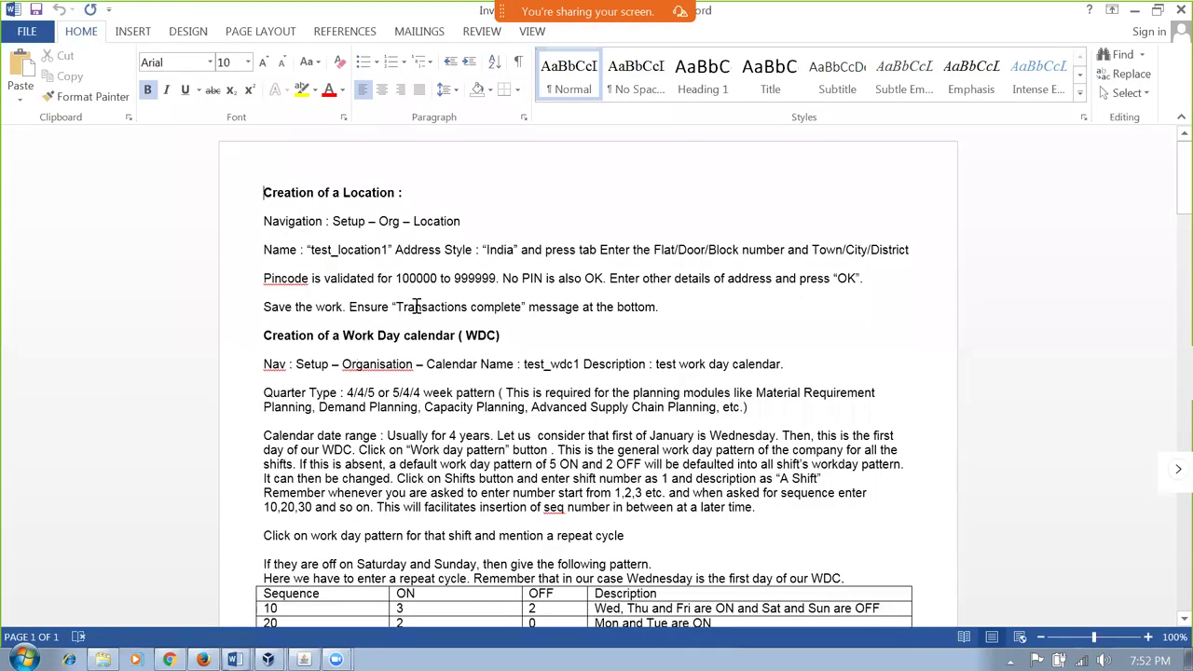
Step: Enable editing and insert a page break before the numbered serial-generation features list
{"action": "left_click", "coordinate": [416, 306]}
{"action": "scroll", "coordinate": [549, 272], "scroll_direction": "down", "scroll_amount": 10}
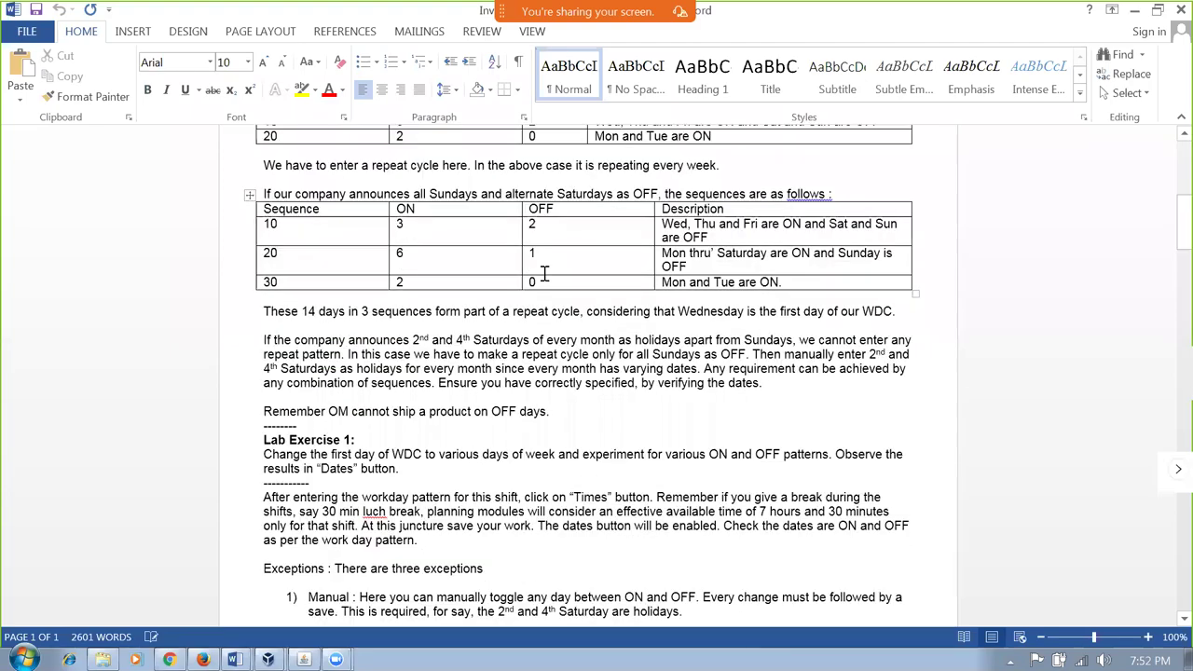
{"action": "scroll", "coordinate": [546, 273], "scroll_direction": "down", "scroll_amount": 10}
{"action": "scroll", "coordinate": [545, 272], "scroll_direction": "down", "scroll_amount": 20}
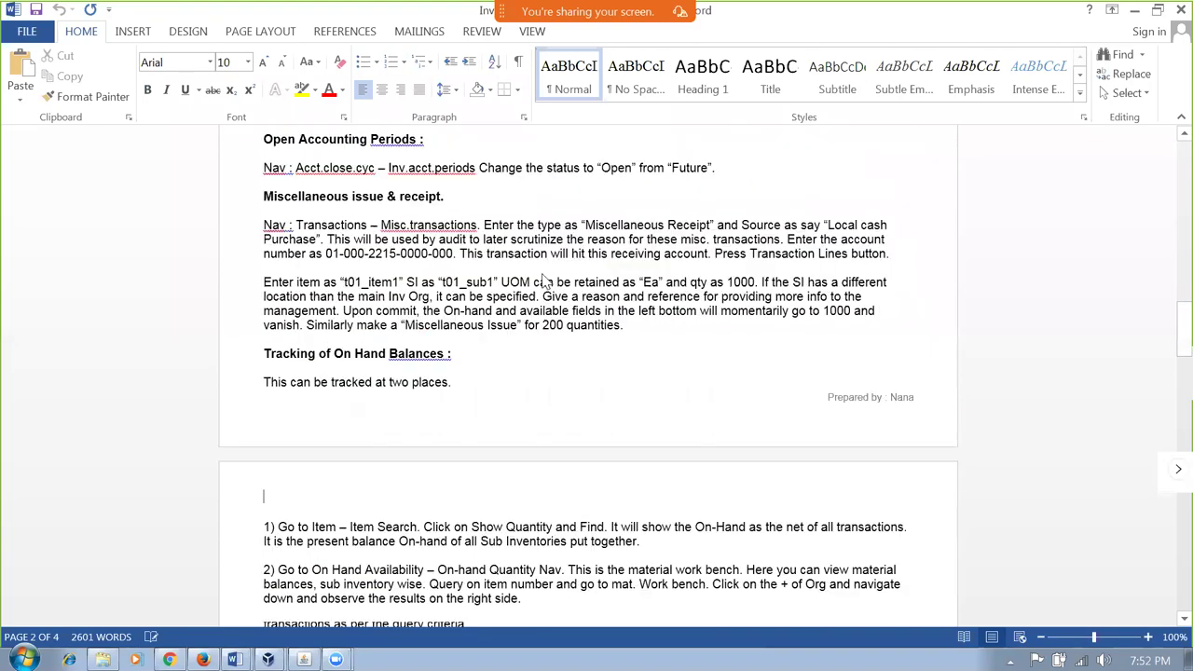
{"action": "scroll", "coordinate": [546, 272], "scroll_direction": "down", "scroll_amount": 2}
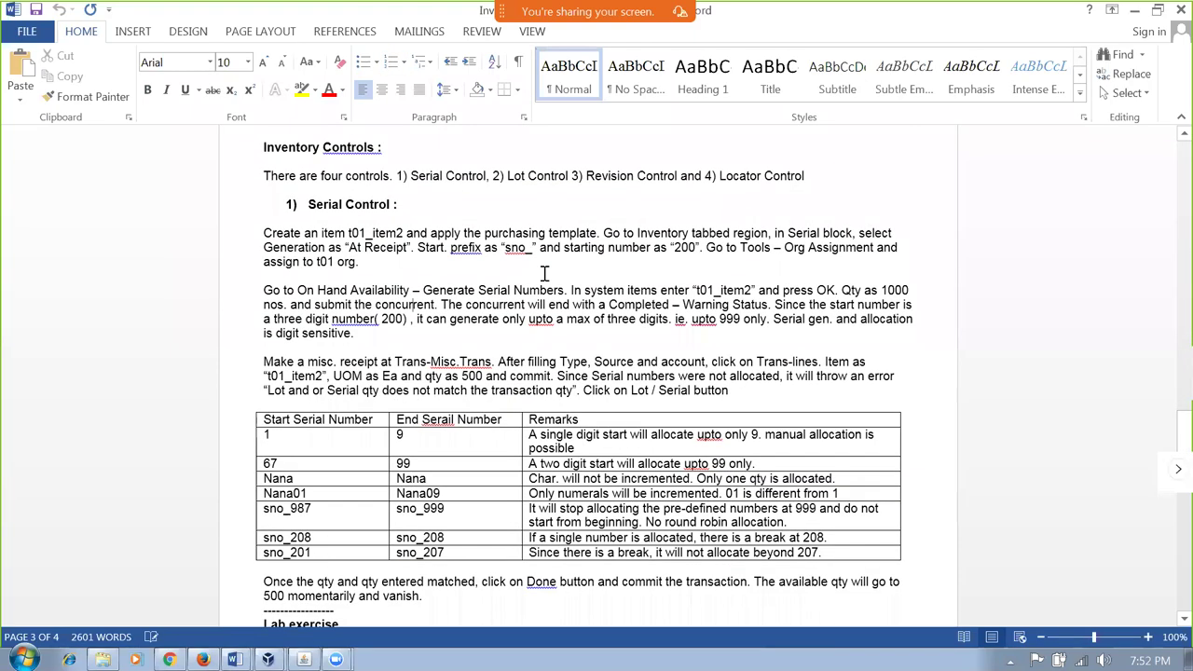
{"action": "scroll", "coordinate": [597, 321], "scroll_direction": "down", "scroll_amount": 5}
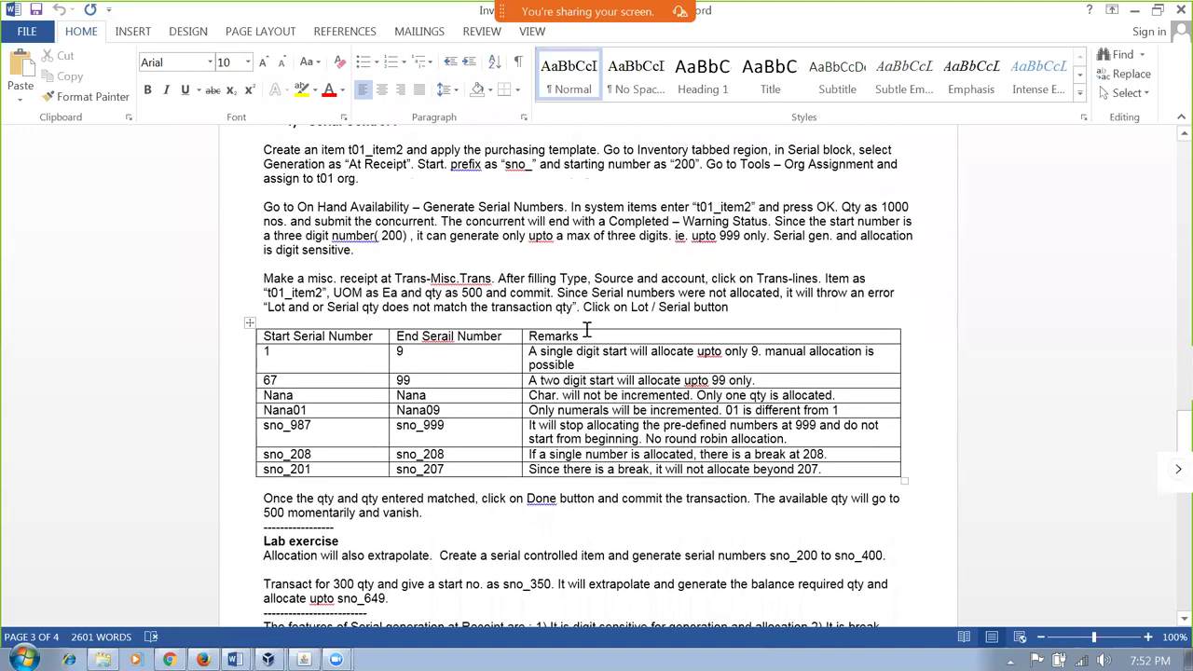
{"action": "scroll", "coordinate": [610, 330], "scroll_direction": "down", "scroll_amount": 2}
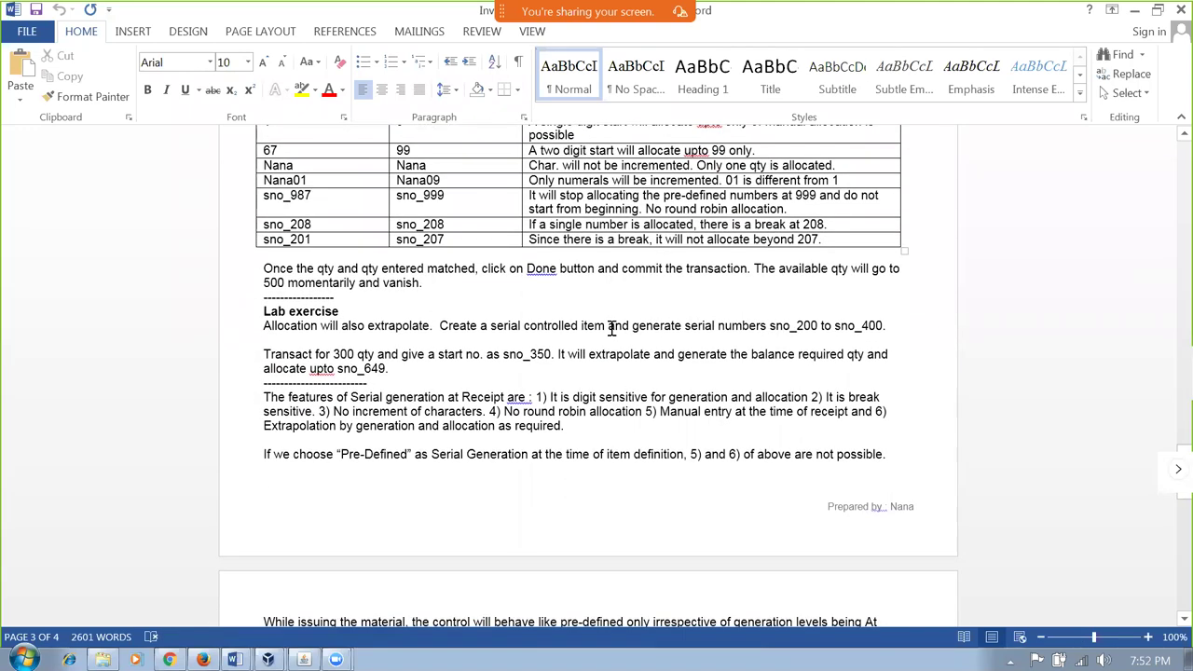
{"action": "left_click", "coordinate": [538, 402]}
{"action": "key", "text": "alt+i"}
{"action": "key", "text": "b"}
{"action": "key", "text": "Return"}
{"action": "scroll", "coordinate": [383, 475], "scroll_direction": "down", "scroll_amount": 3}
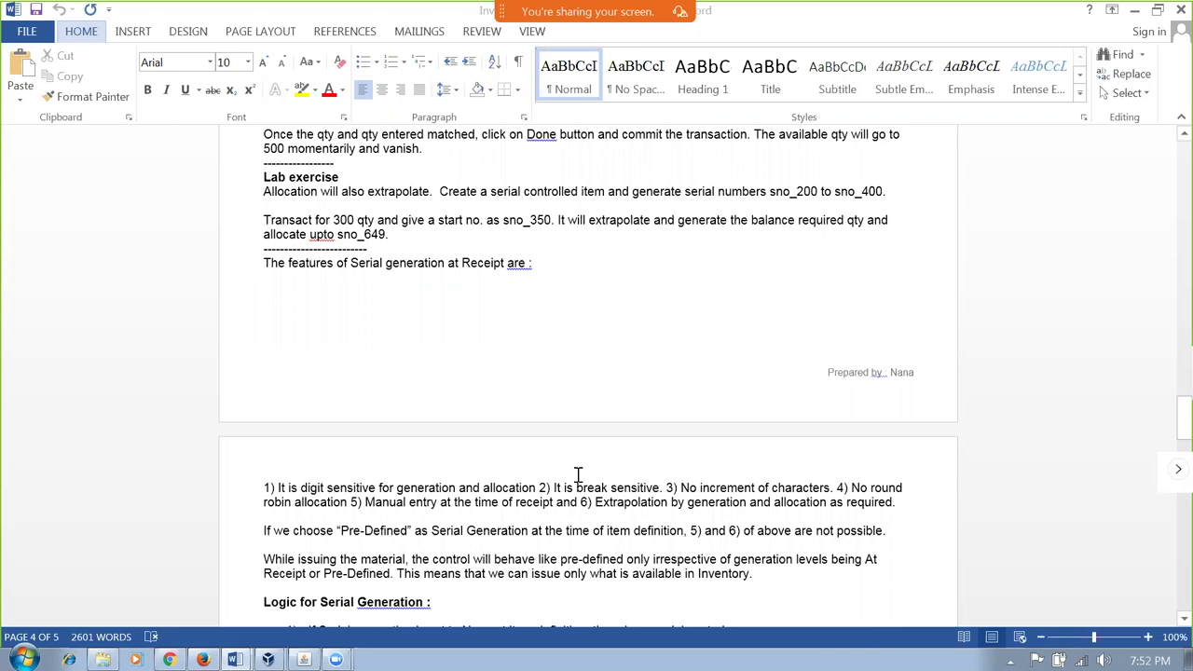
Step: Break the serial-generation list so items 2) through 6) each start on their own line
{"action": "key", "text": "Return"}
{"action": "left_click", "coordinate": [392, 504]}
{"action": "key", "text": "Return"}
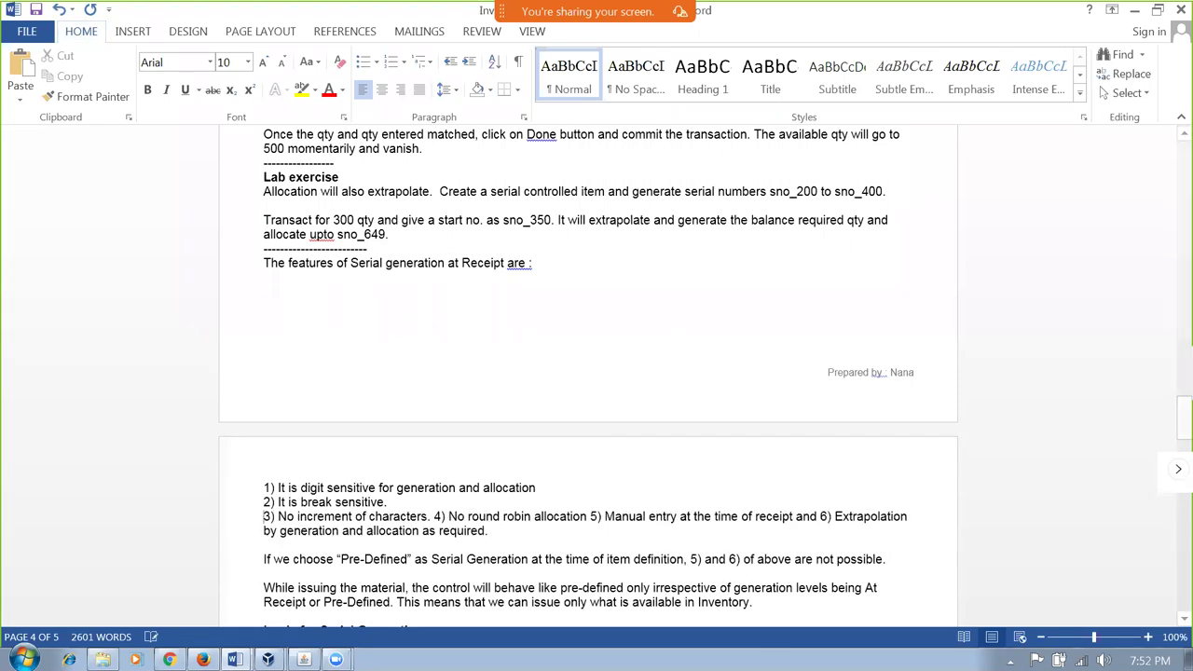
{"action": "left_click", "coordinate": [444, 517]}
{"action": "key", "text": "Return"}
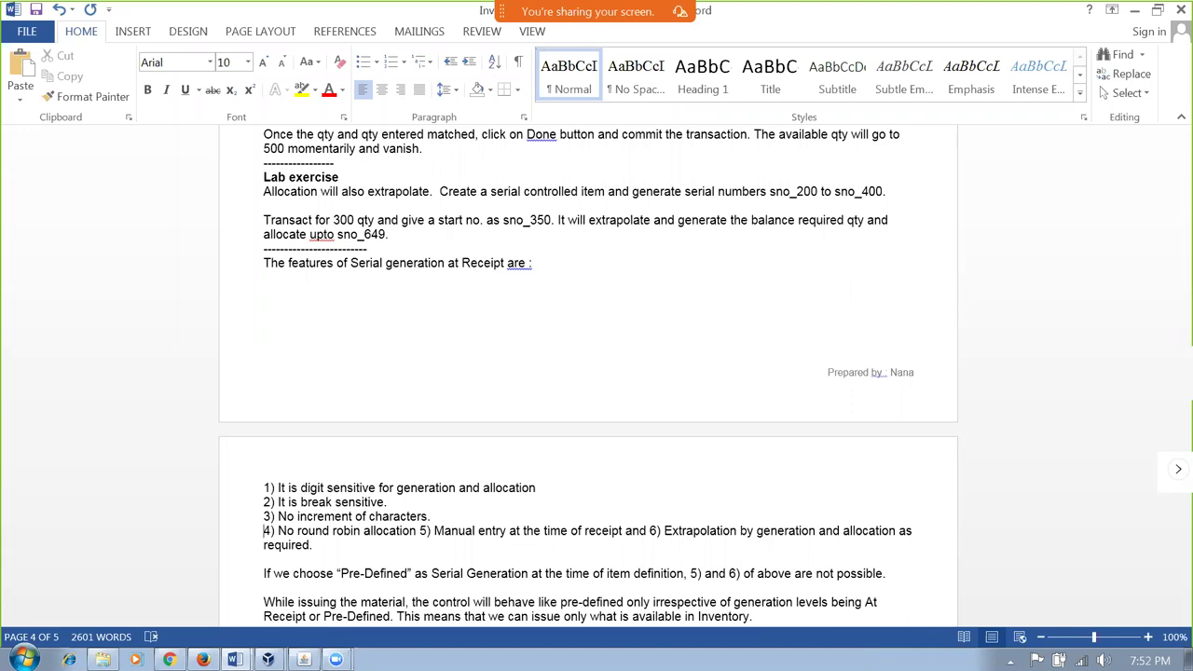
{"action": "left_click", "coordinate": [423, 531]}
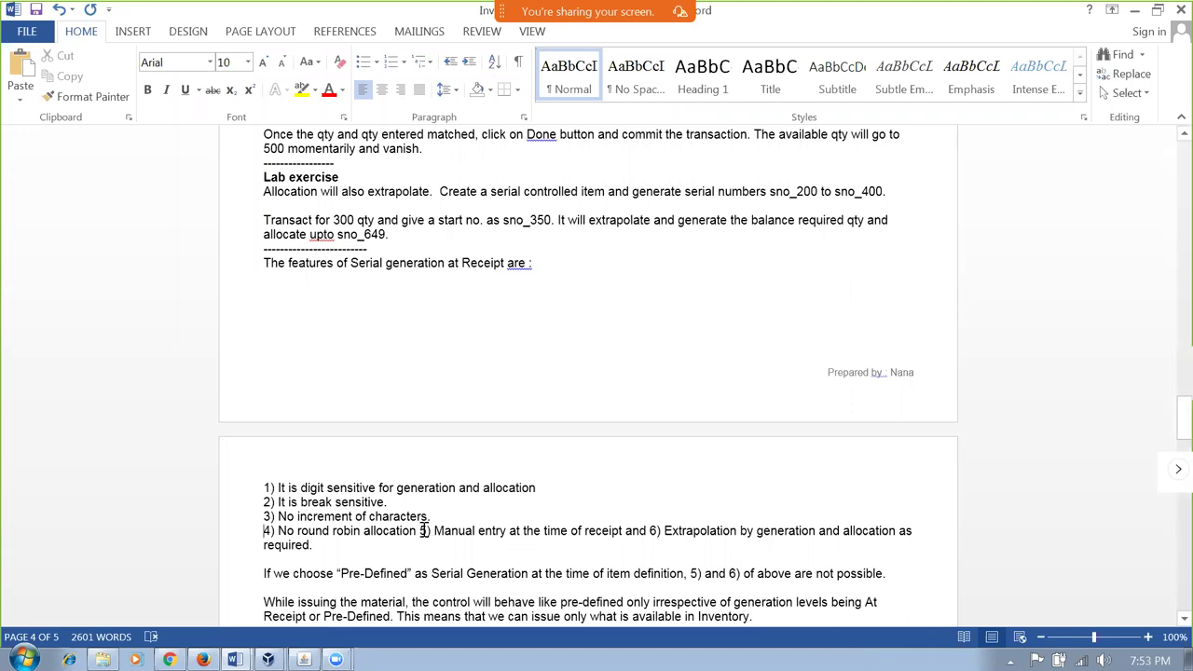
{"action": "key", "text": "Return"}
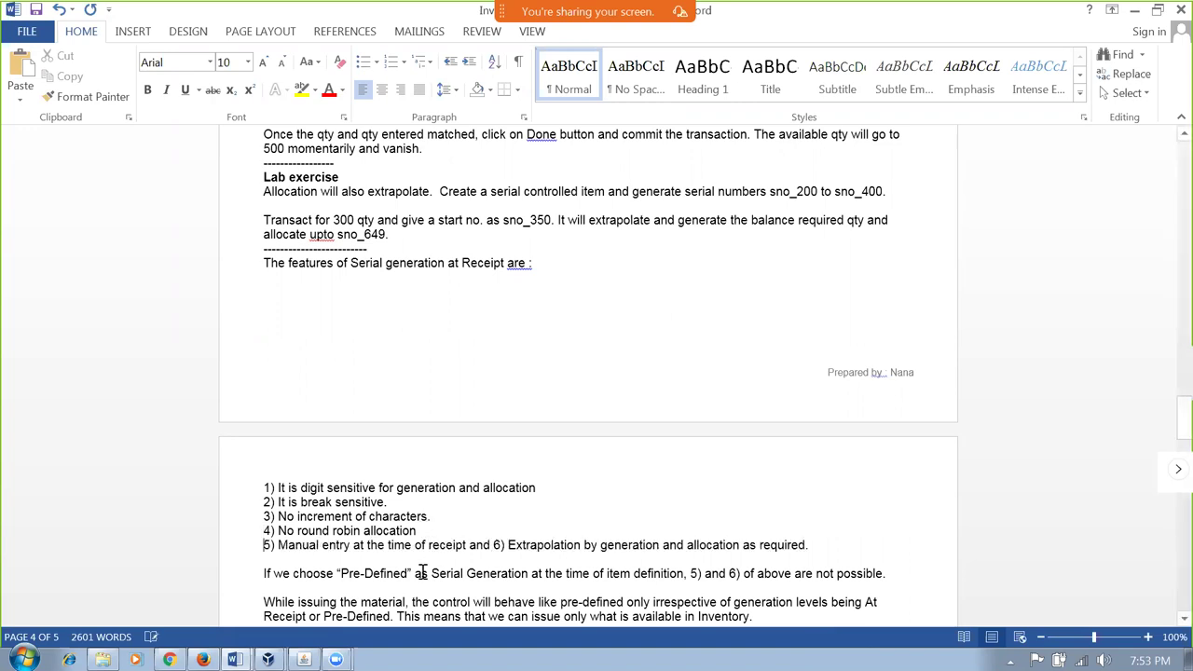
{"action": "left_click", "coordinate": [494, 545]}
{"action": "key", "text": "Return"}
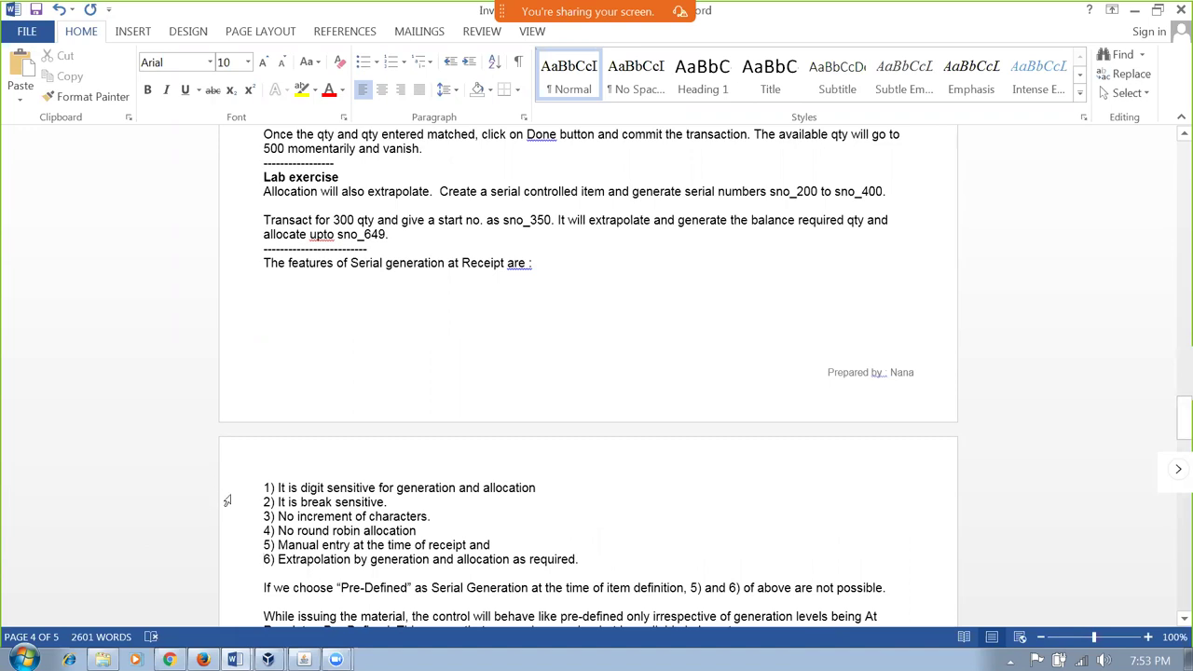
Step: Enlarge list items 1) to 6) to 18 pt, then switch to the Oracle Applications Navigator
{"action": "left_click_drag", "start_coordinate": [229, 493], "coordinate": [228, 562]}
{"action": "key", "text": "ctrl+shift+period"}
{"action": "key", "text": "ctrl+shift+period"}
{"action": "key", "text": "ctrl+shift+period"}
{"action": "key", "text": "ctrl+shift+period"}
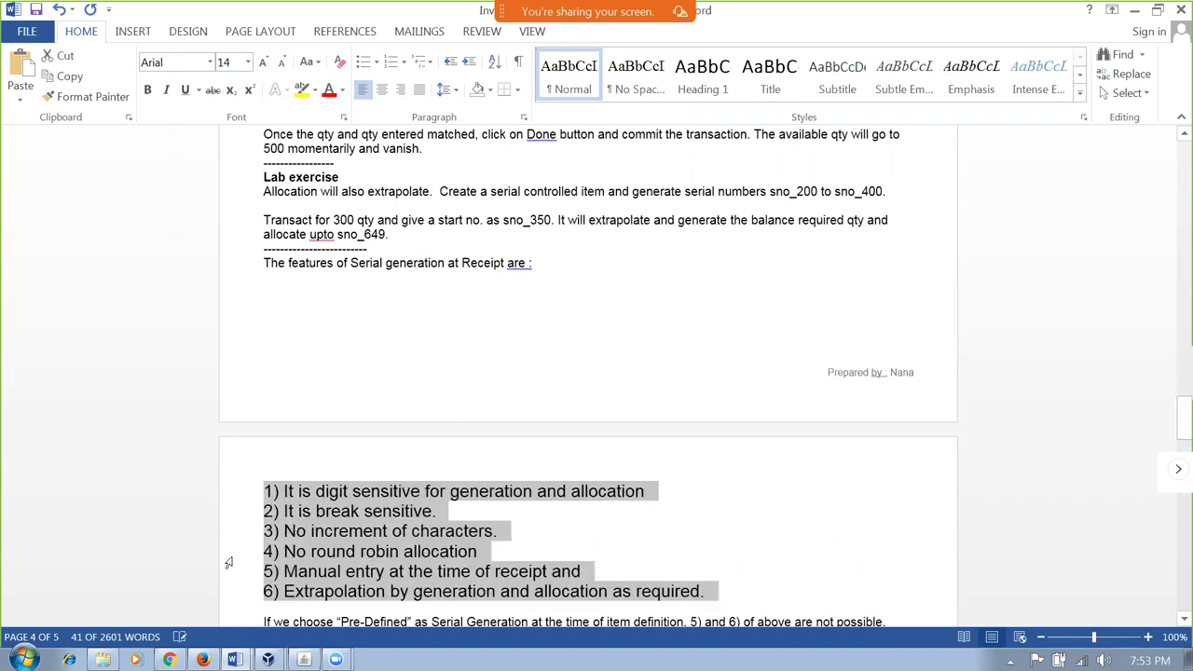
{"action": "key", "text": "ctrl+shift+period"}
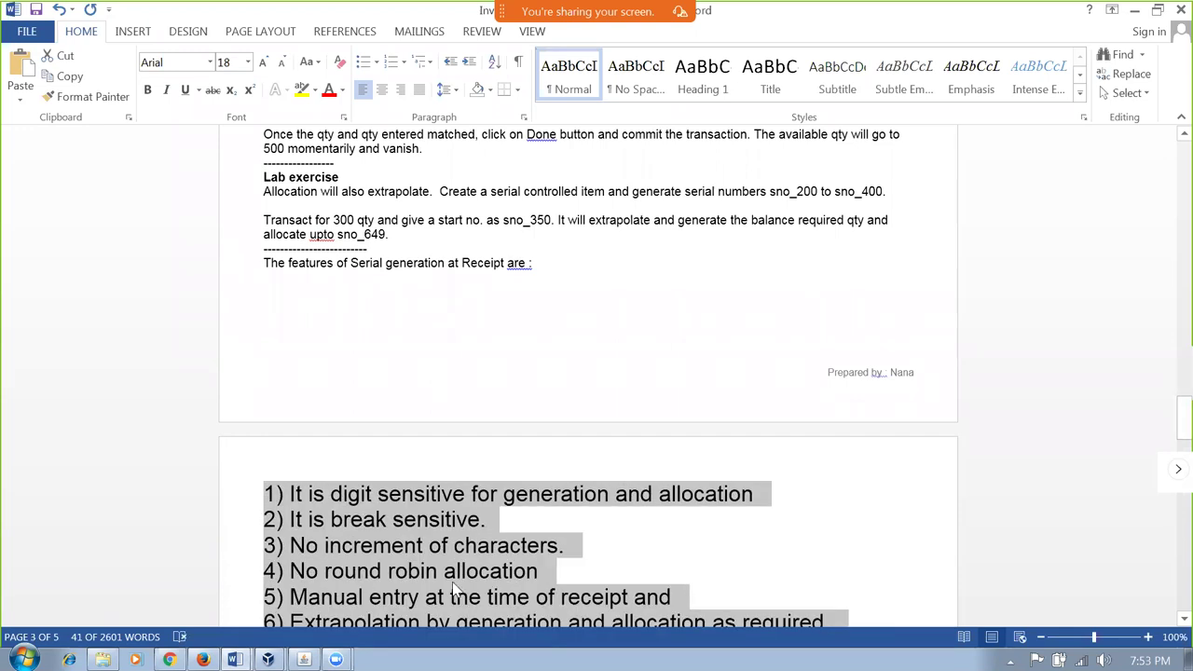
{"action": "left_click", "coordinate": [524, 597]}
{"action": "scroll", "coordinate": [528, 593], "scroll_direction": "down", "scroll_amount": 2}
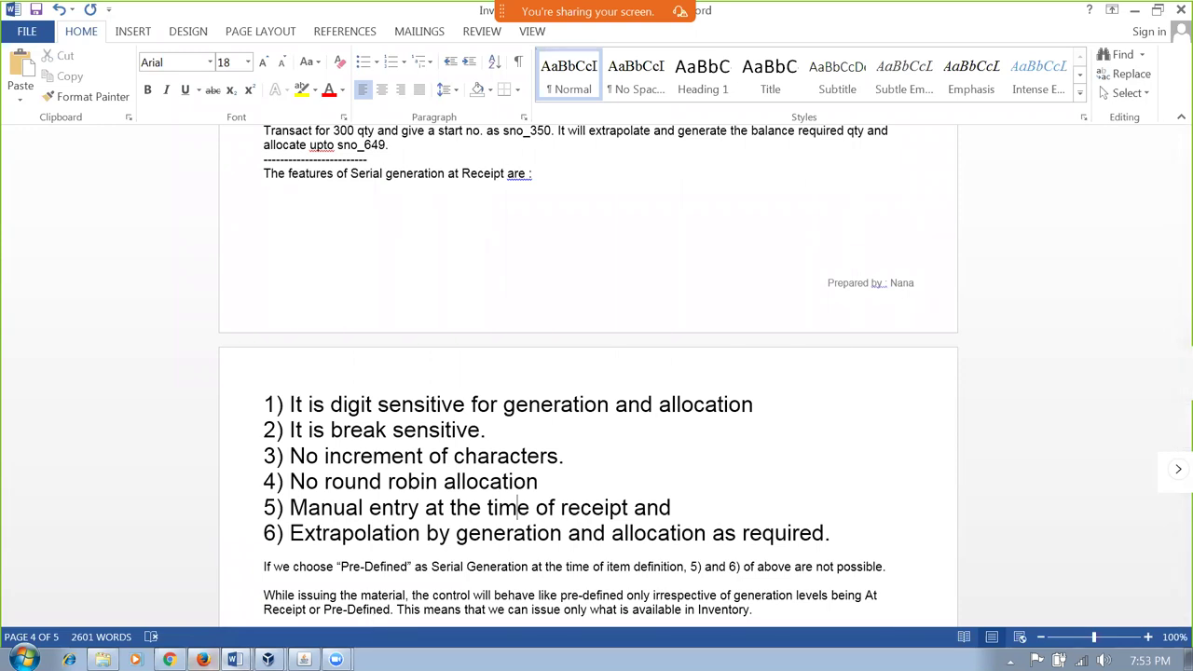
{"action": "left_click", "coordinate": [268, 660]}
{"action": "left_click", "coordinate": [112, 630]}
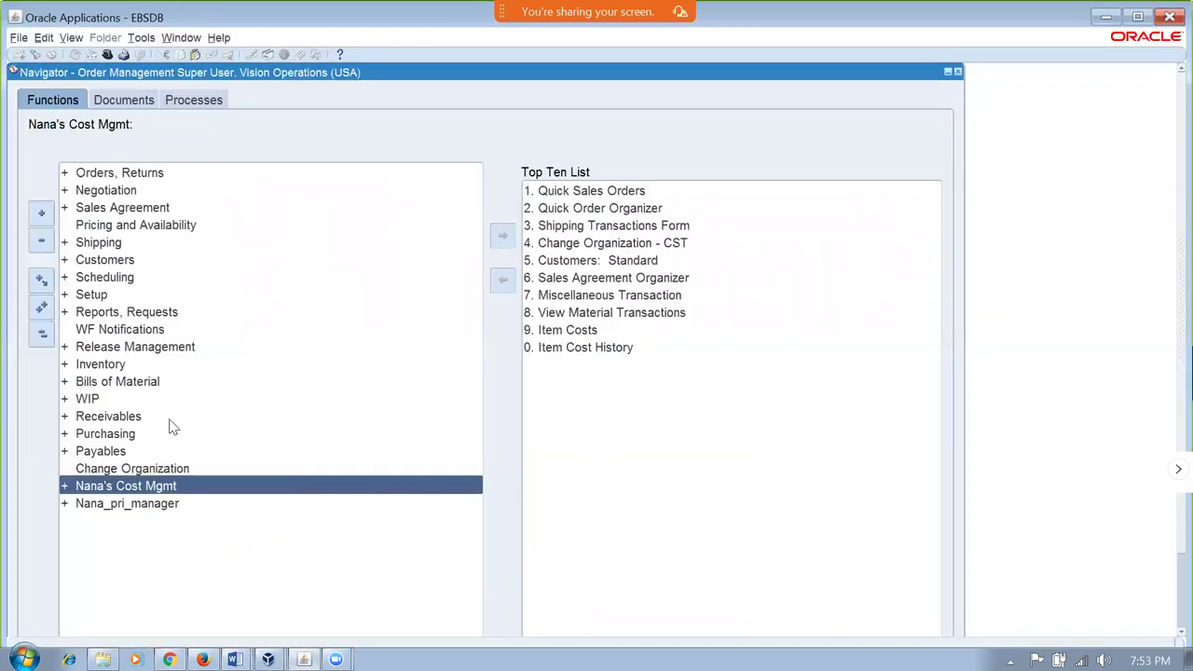
Step: Switch to the Inventory, Vision Operations (USA) responsibility and open the Master Items form
{"action": "left_click", "coordinate": [48, 343]}
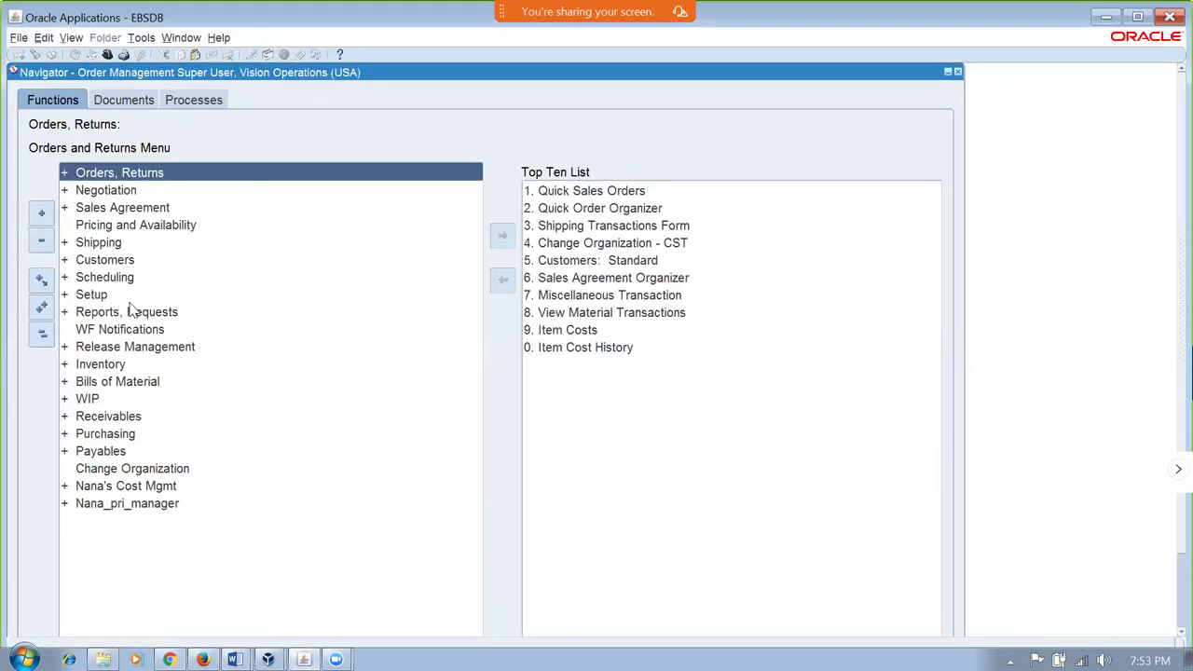
{"action": "key", "text": "alt+f"}
{"action": "key", "text": "w"}
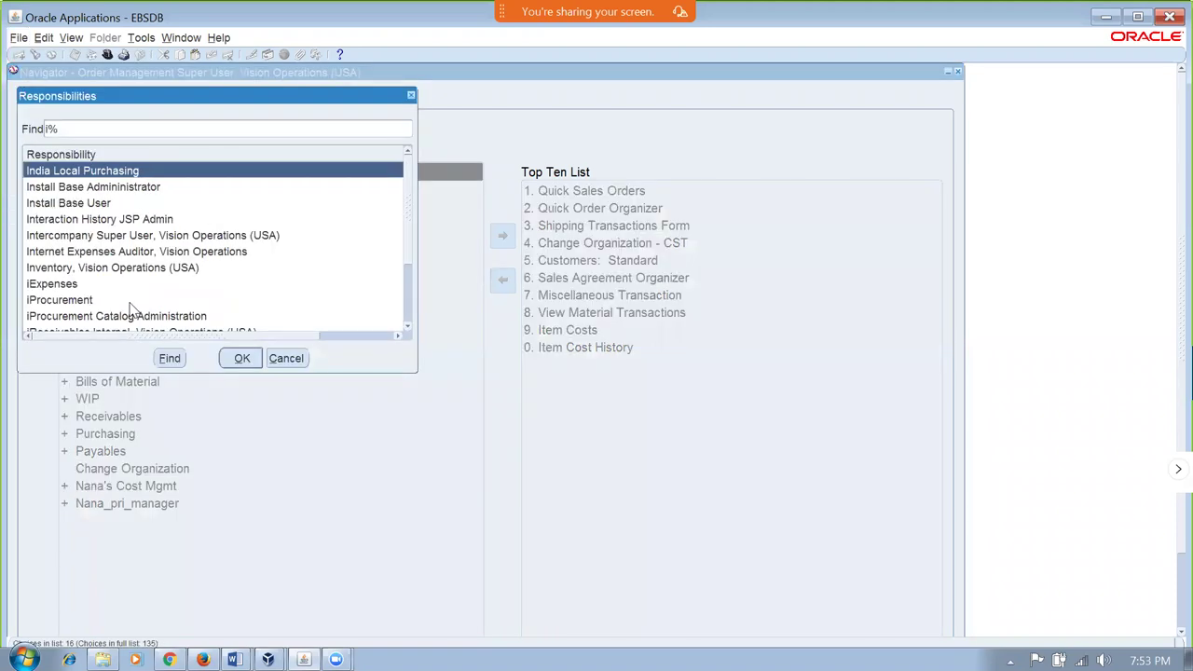
{"action": "key", "text": "Down"}
{"action": "key", "text": "Down"}
{"action": "key", "text": "Down"}
{"action": "key", "text": "Down"}
{"action": "key", "text": "Down"}
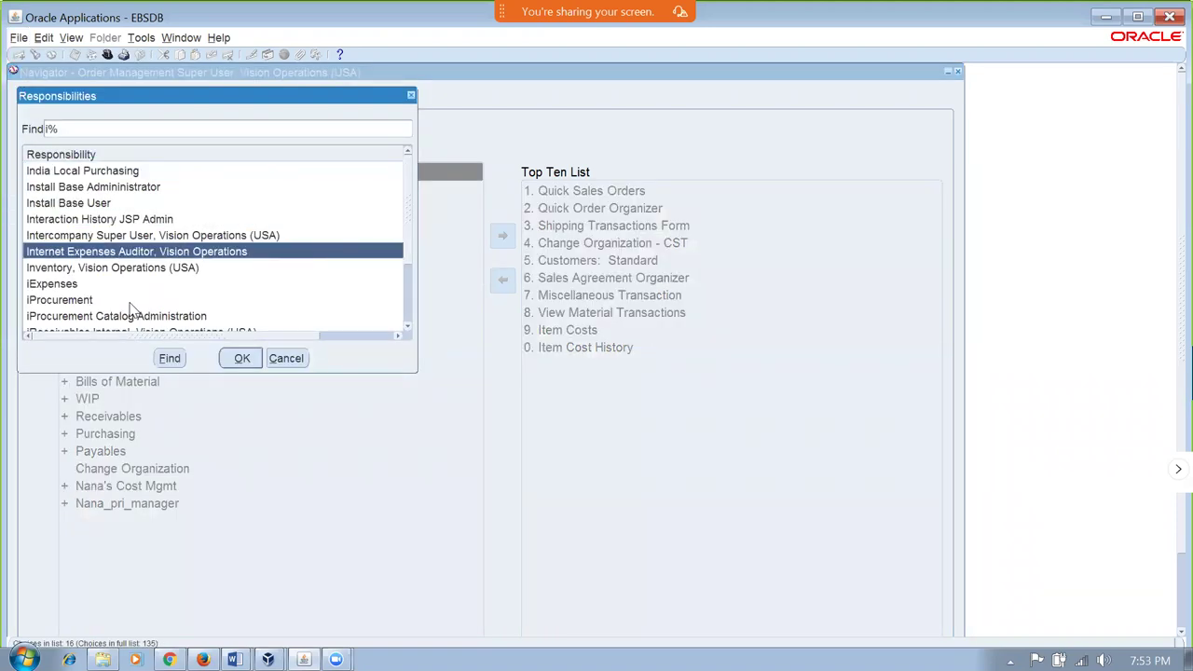
{"action": "key", "text": "Down"}
{"action": "key", "text": "Return"}
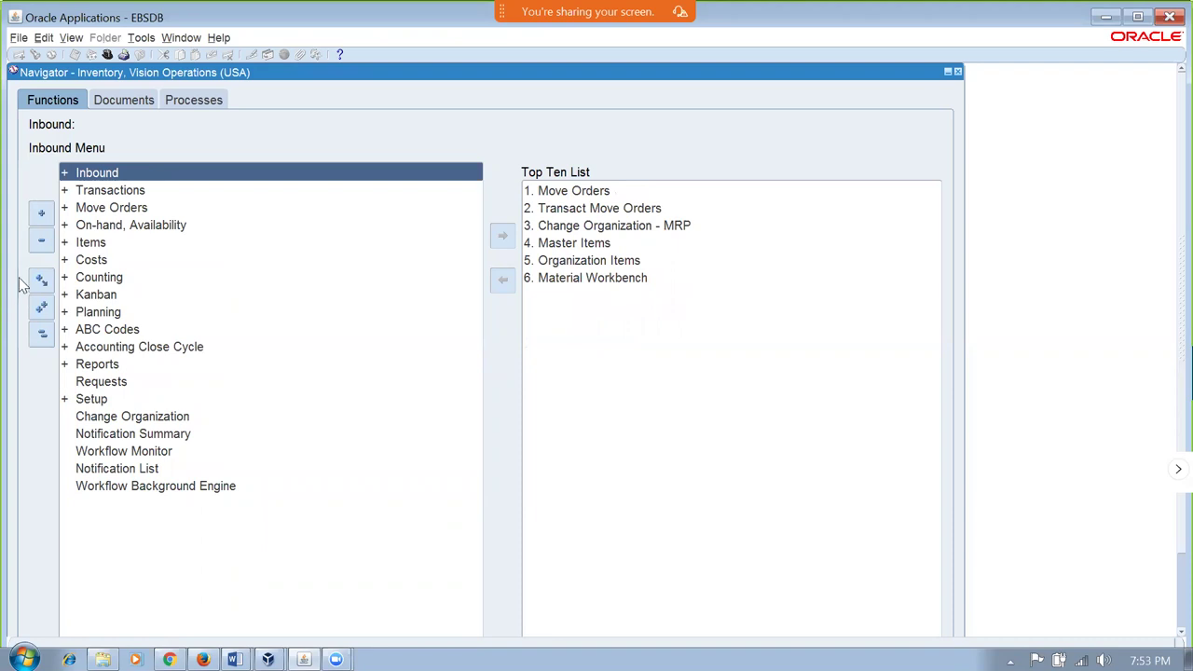
{"action": "double_click", "coordinate": [120, 248]}
{"action": "left_click", "coordinate": [121, 259]}
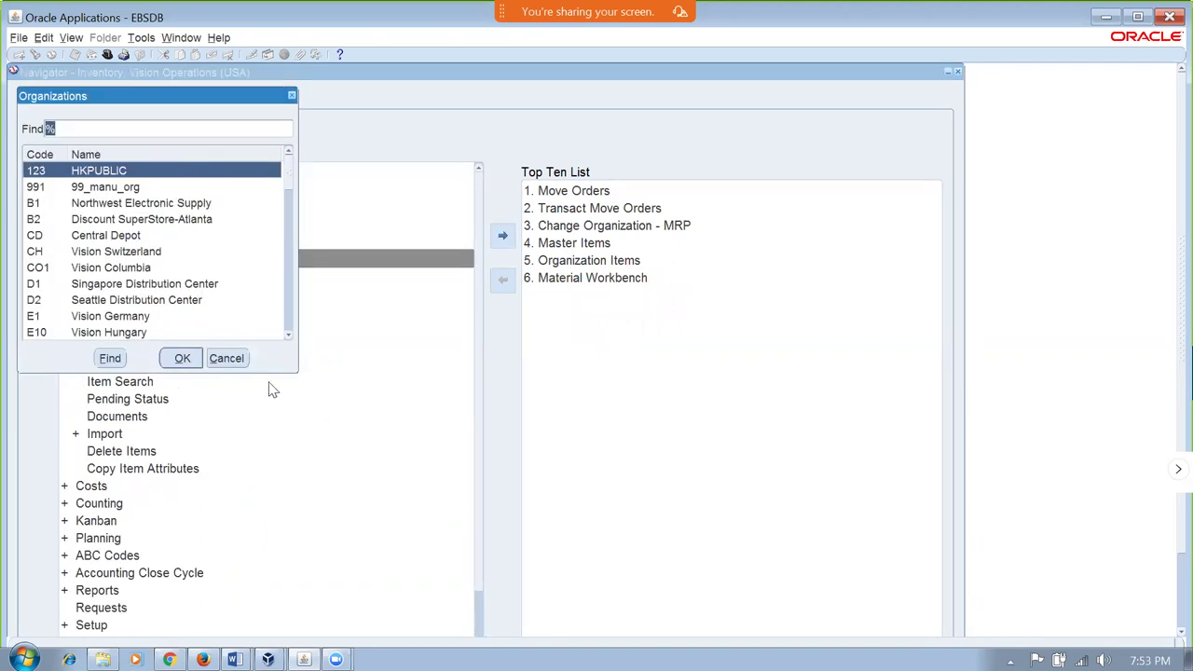
{"action": "key", "text": "Return"}
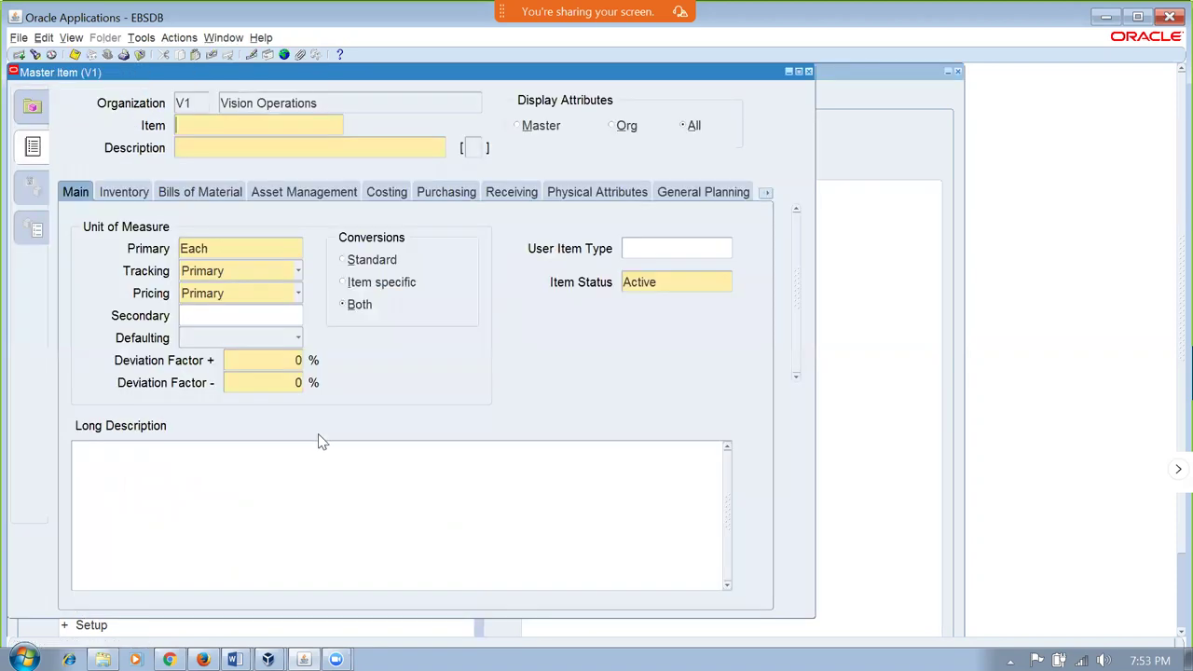
Step: Review Serial Generation choices on the Inventory tab, leaving No Control, then switch to Chrome
{"action": "left_click", "coordinate": [117, 192]}
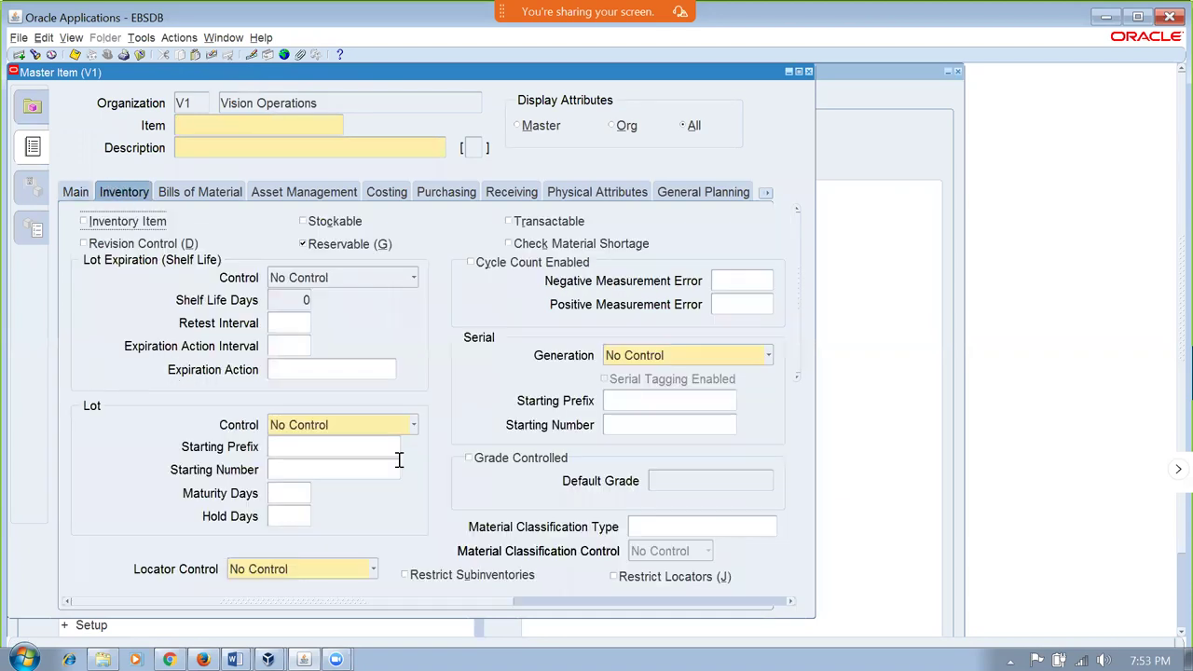
{"action": "left_click", "coordinate": [665, 356]}
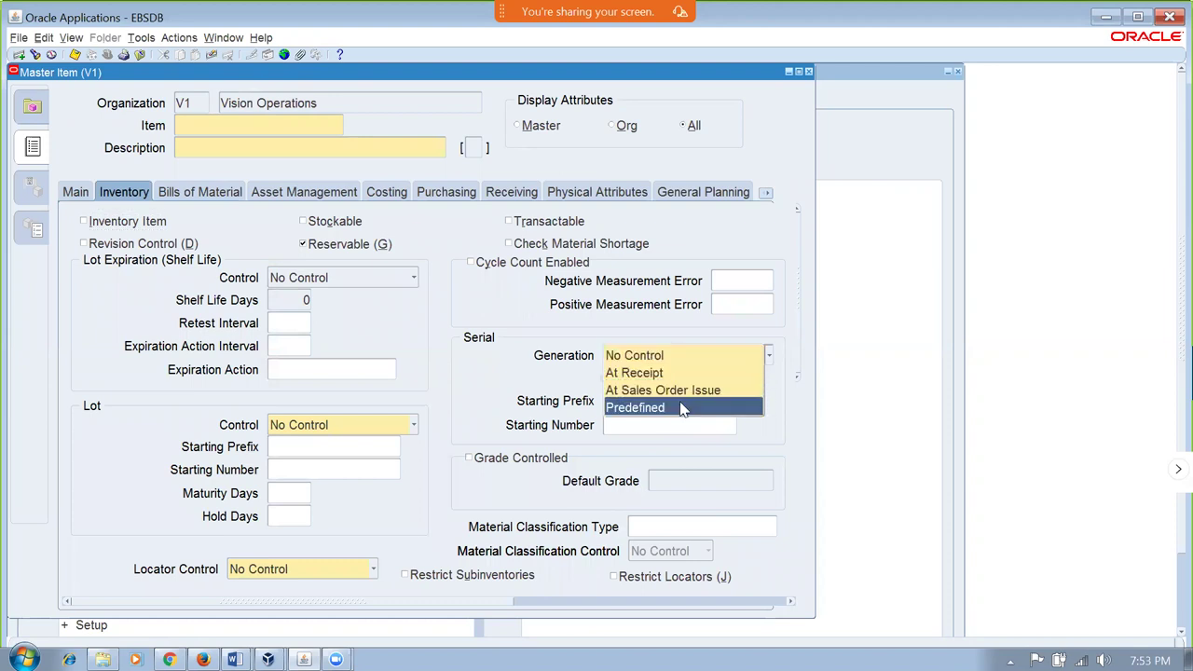
{"action": "left_click", "coordinate": [536, 384]}
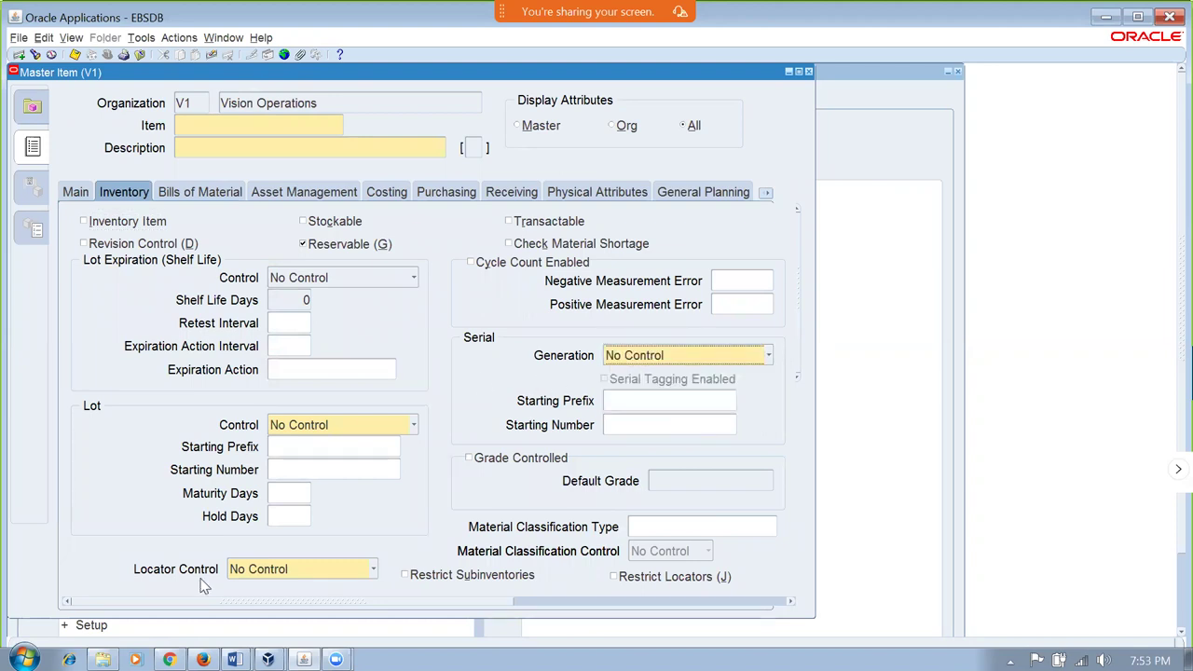
{"action": "mouse_move", "coordinate": [169, 659]}
{"action": "left_click", "coordinate": [187, 616]}
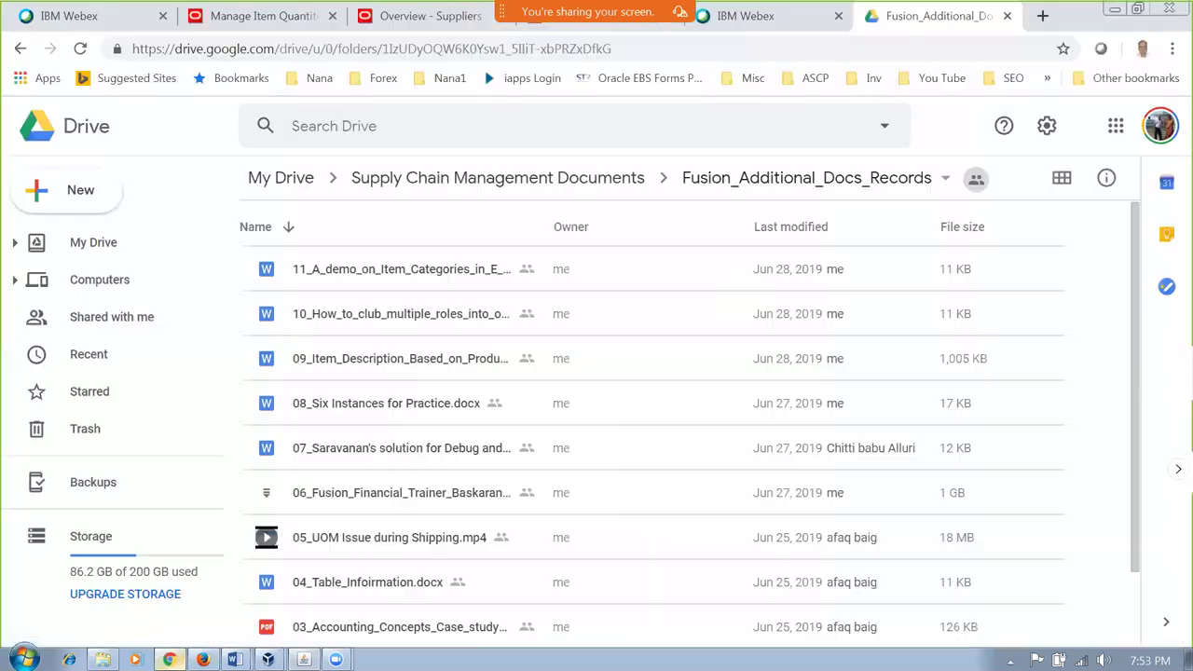
Step: Finish with Manage Item Quantities and open Product Information Management from the Fusion home page
{"action": "left_click", "coordinate": [280, 15]}
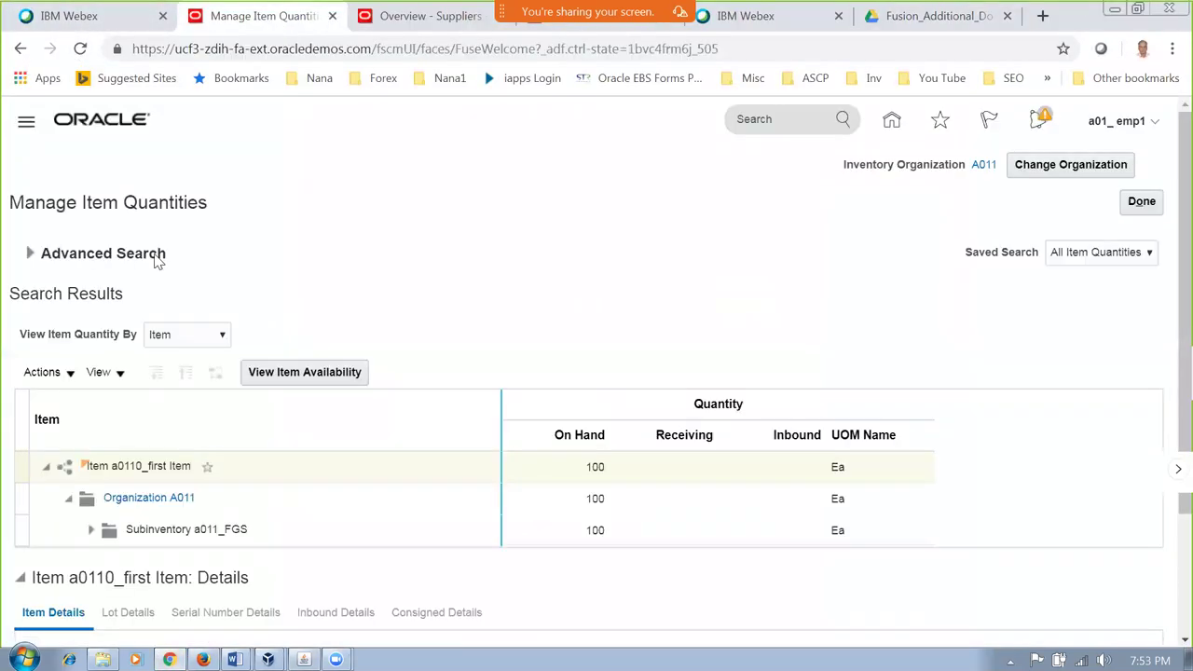
{"action": "left_click", "coordinate": [1142, 201]}
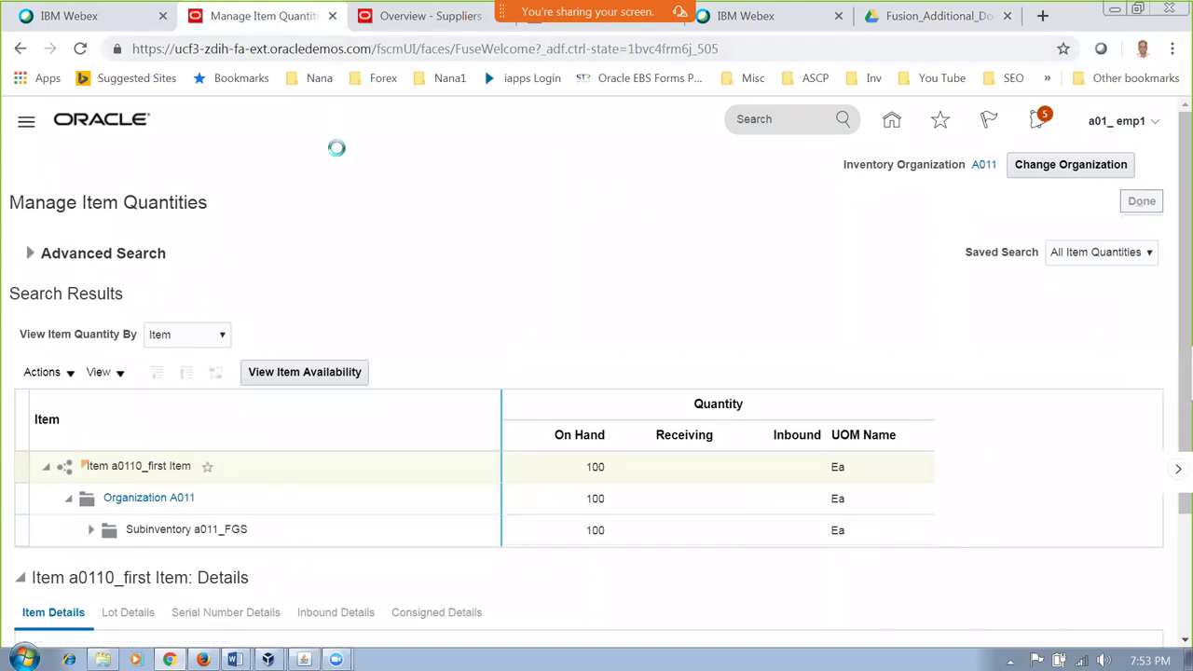
{"action": "left_click", "coordinate": [411, 16]}
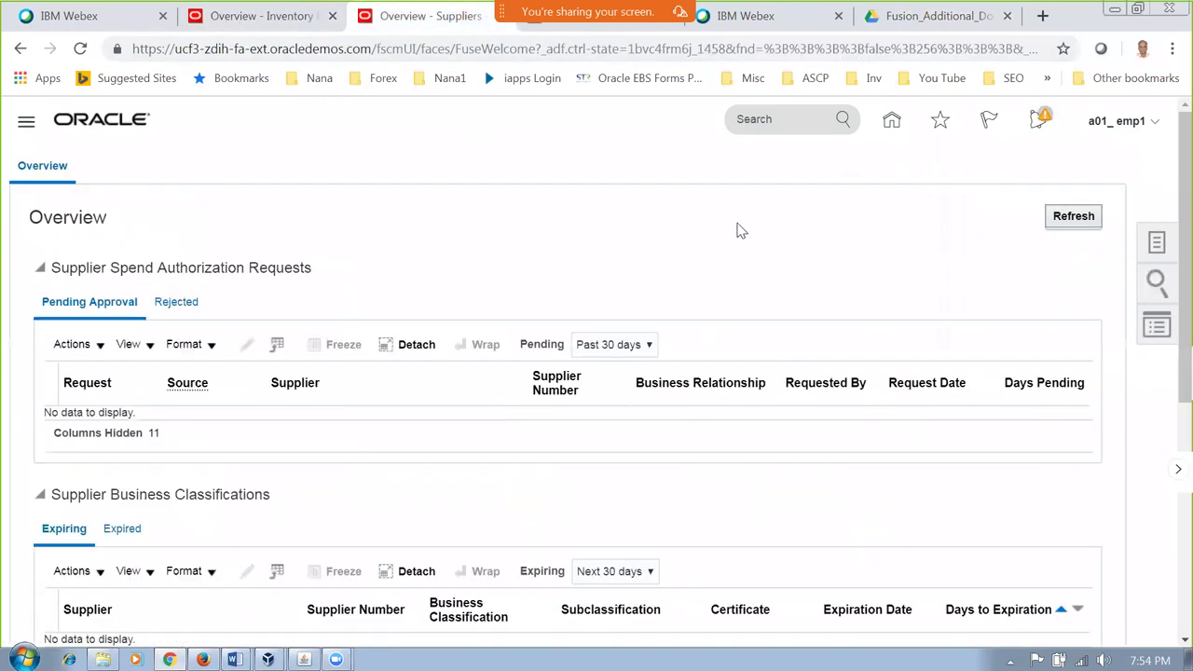
{"action": "left_click", "coordinate": [898, 128]}
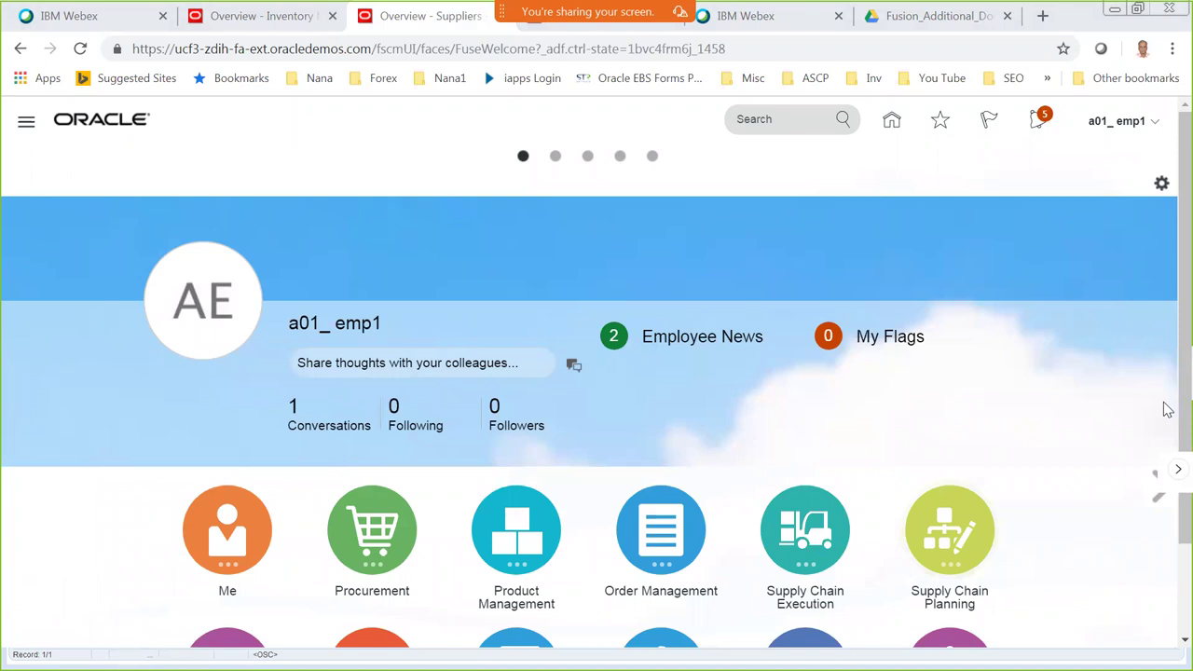
{"action": "scroll", "coordinate": [1167, 297], "scroll_direction": "down", "scroll_amount": 1}
{"action": "left_click", "coordinate": [518, 420]}
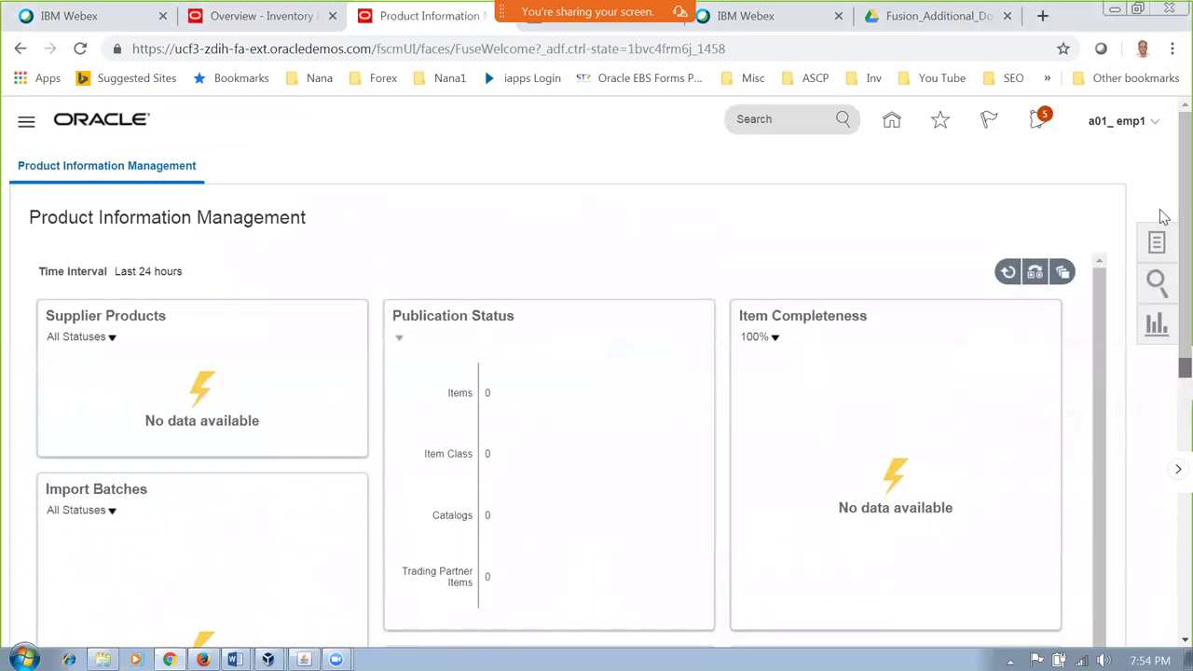
Step: Create an item in organization A010 using Root Item Class and the a01 Template
{"action": "left_click", "coordinate": [1157, 248]}
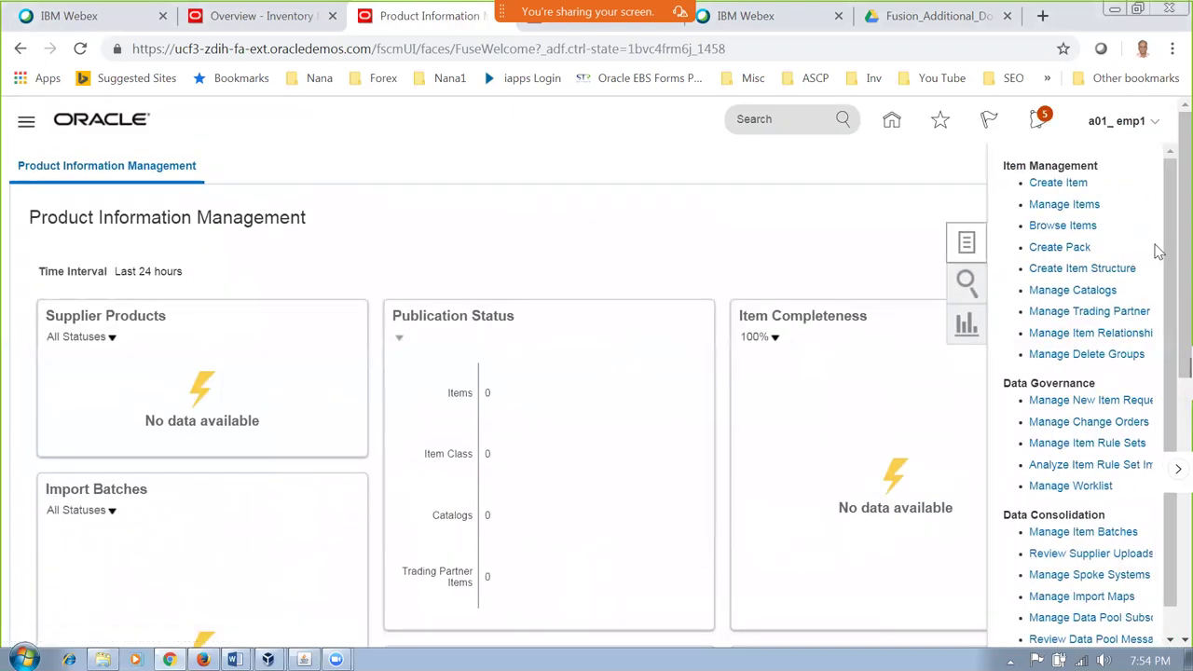
{"action": "left_click", "coordinate": [1063, 187]}
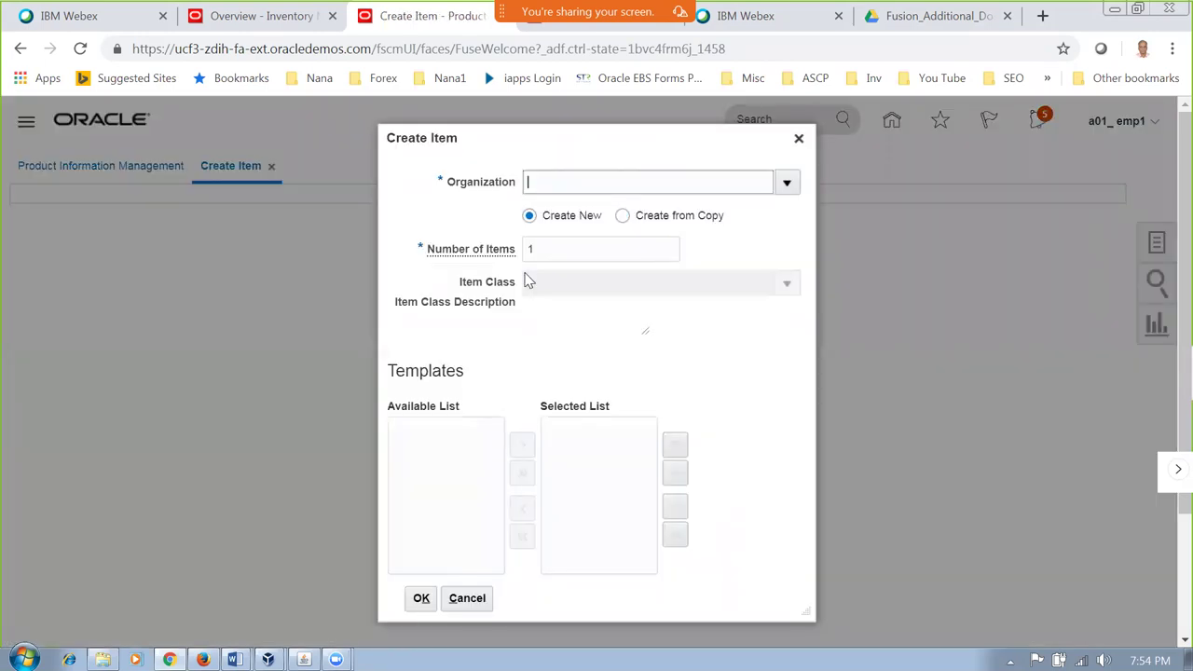
{"action": "type", "text": "A010"}
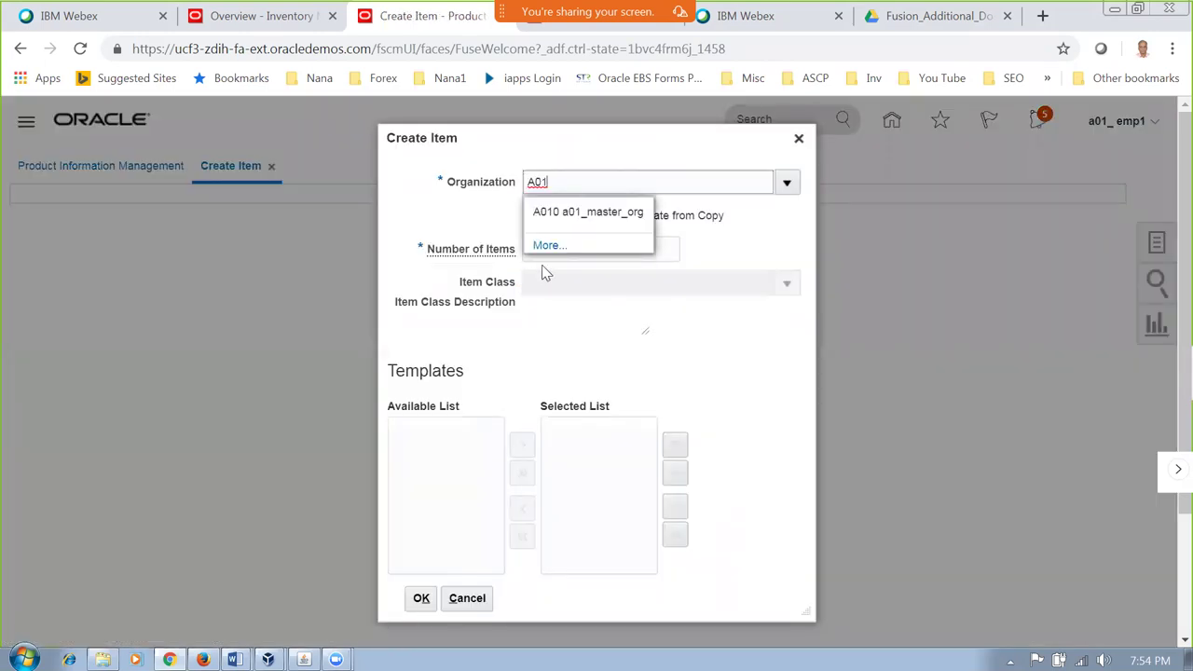
{"action": "left_click", "coordinate": [580, 282]}
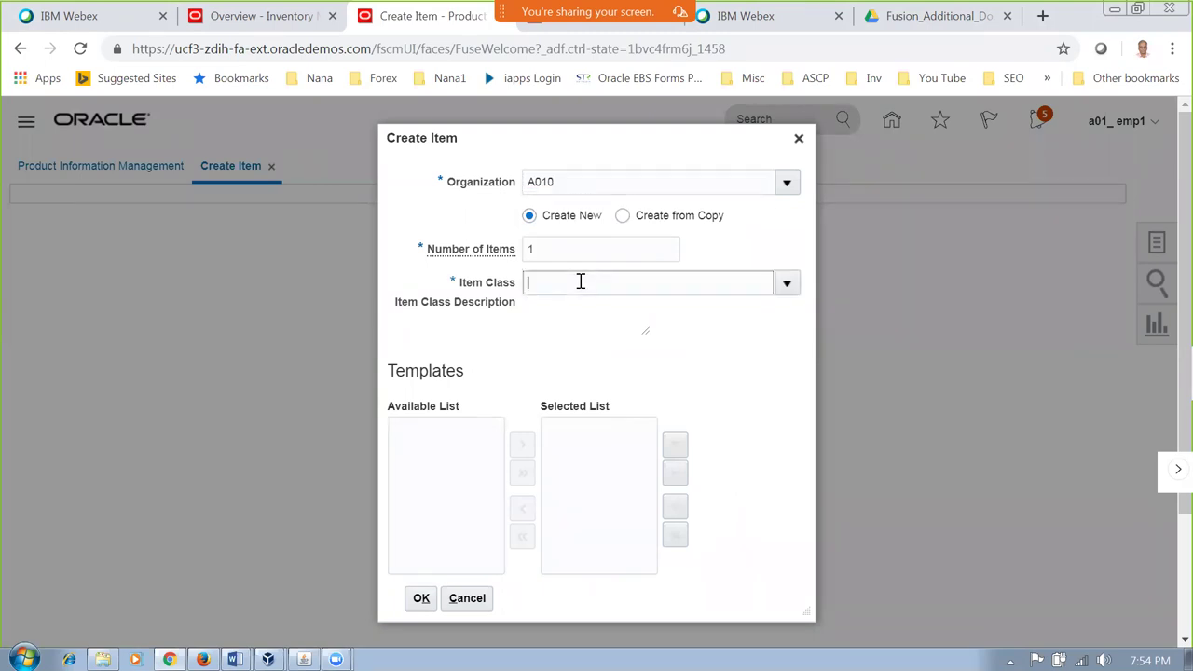
{"action": "type", "text": "root"}
{"action": "left_click", "coordinate": [615, 312]}
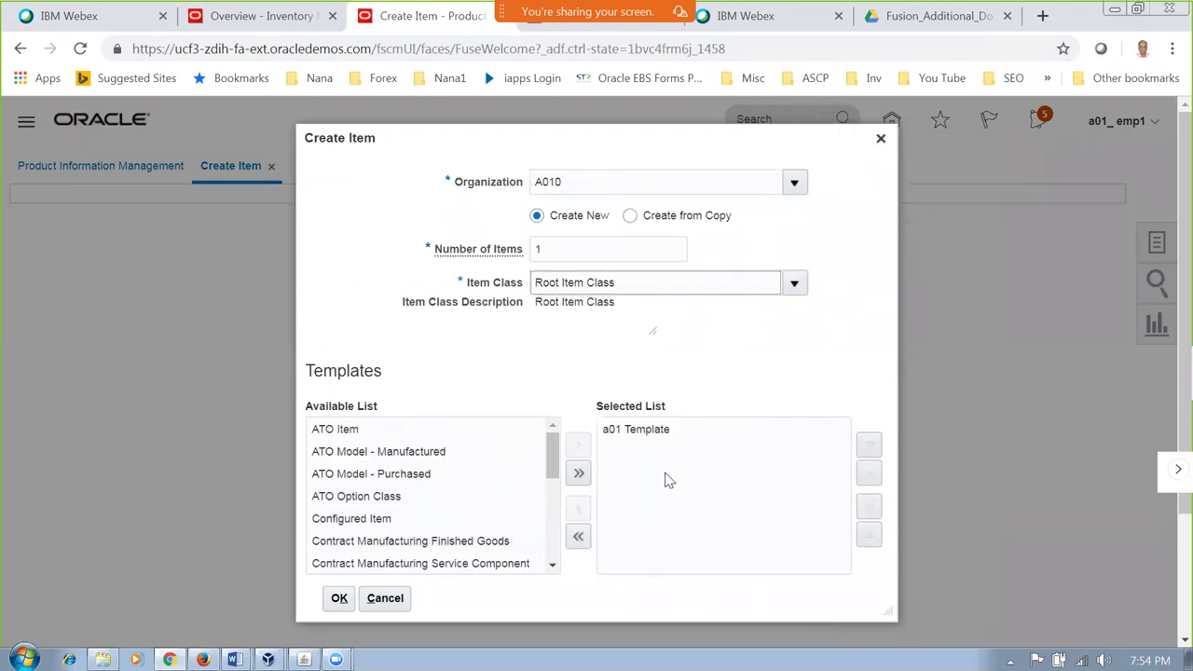
{"action": "left_click", "coordinate": [338, 598]}
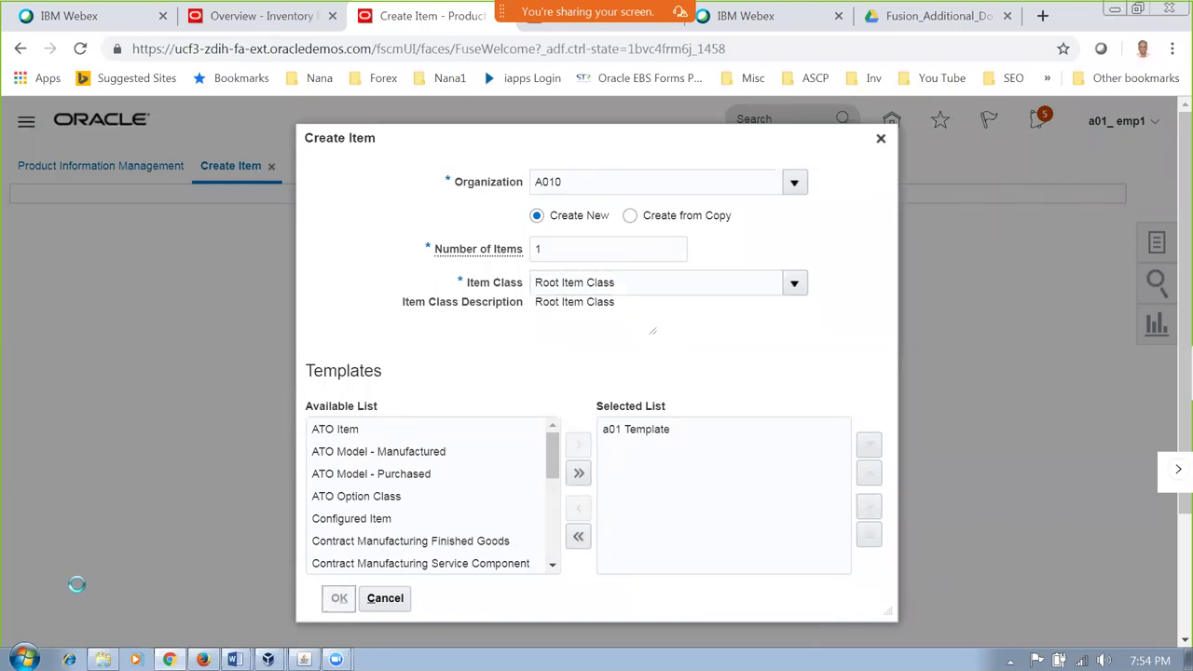
Step: Name the new item a0111_dynamic_control with the description 'Dynamic control'
{"action": "scroll", "coordinate": [269, 553], "scroll_direction": "down", "scroll_amount": 2}
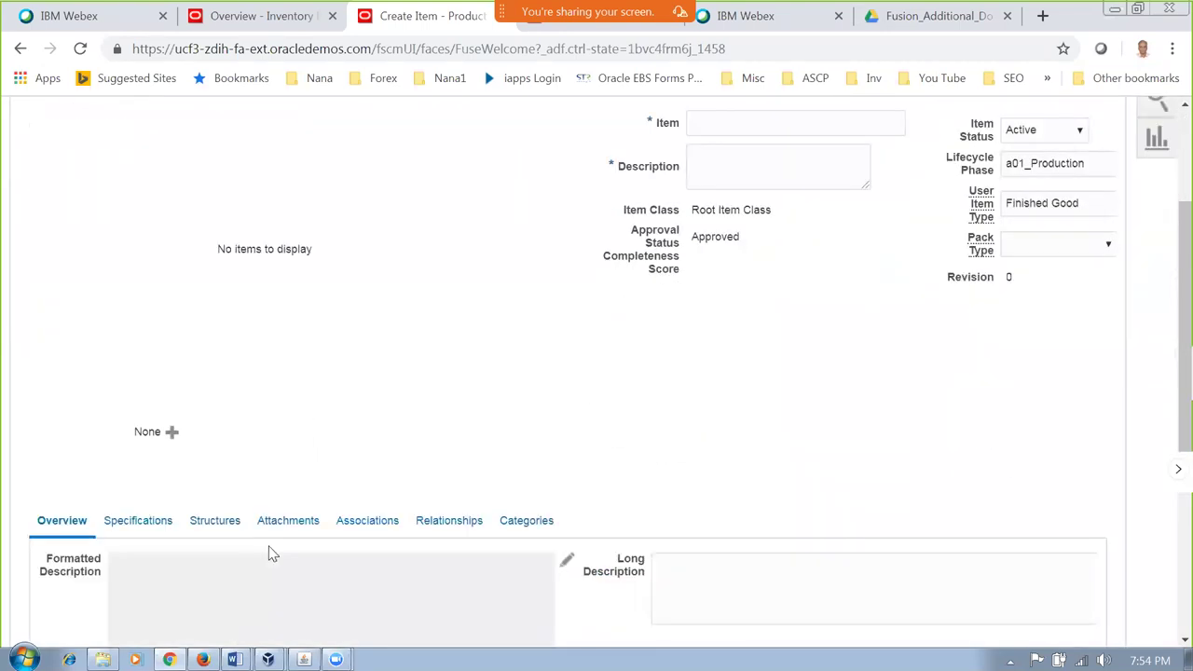
{"action": "left_click", "coordinate": [770, 127]}
{"action": "type", "text": "a0111"}
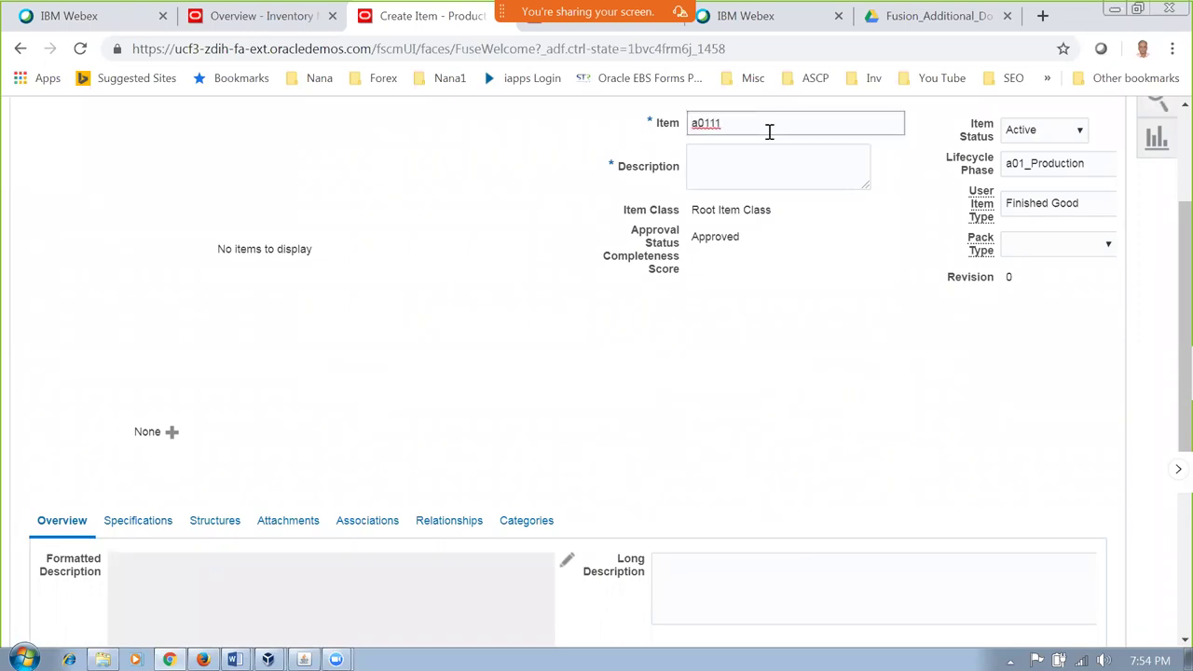
{"action": "type", "text": "_dynamic_control"}
{"action": "left_click", "coordinate": [761, 153]}
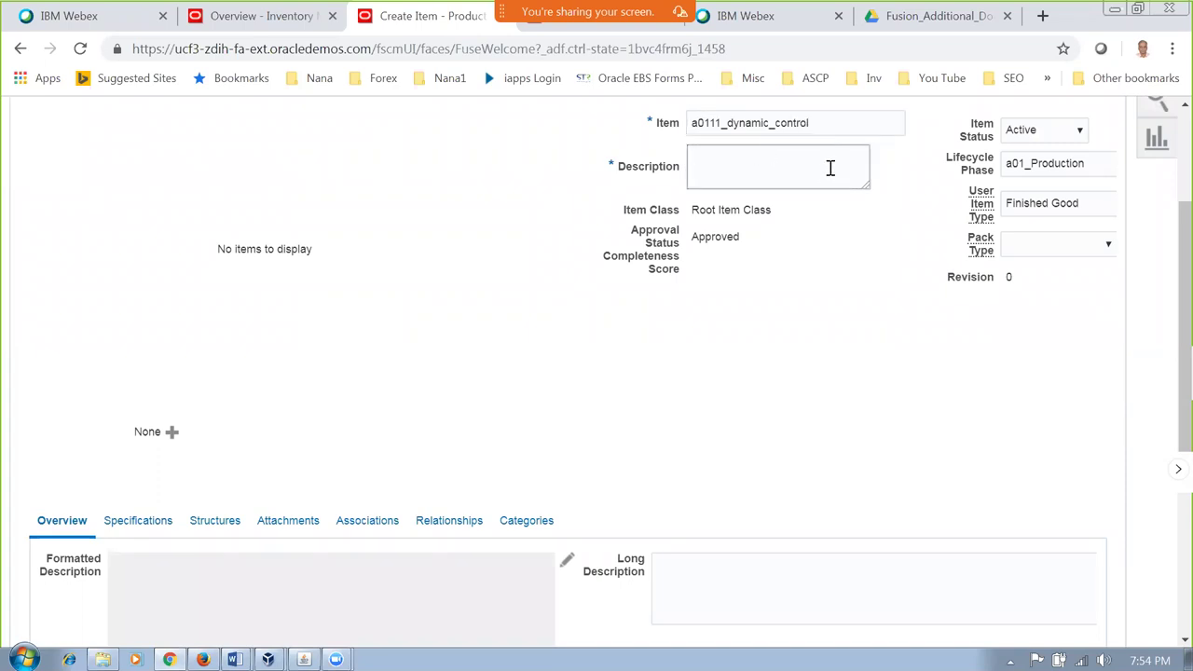
{"action": "type", "text": "Dynamic control"}
{"action": "left_click", "coordinate": [557, 362]}
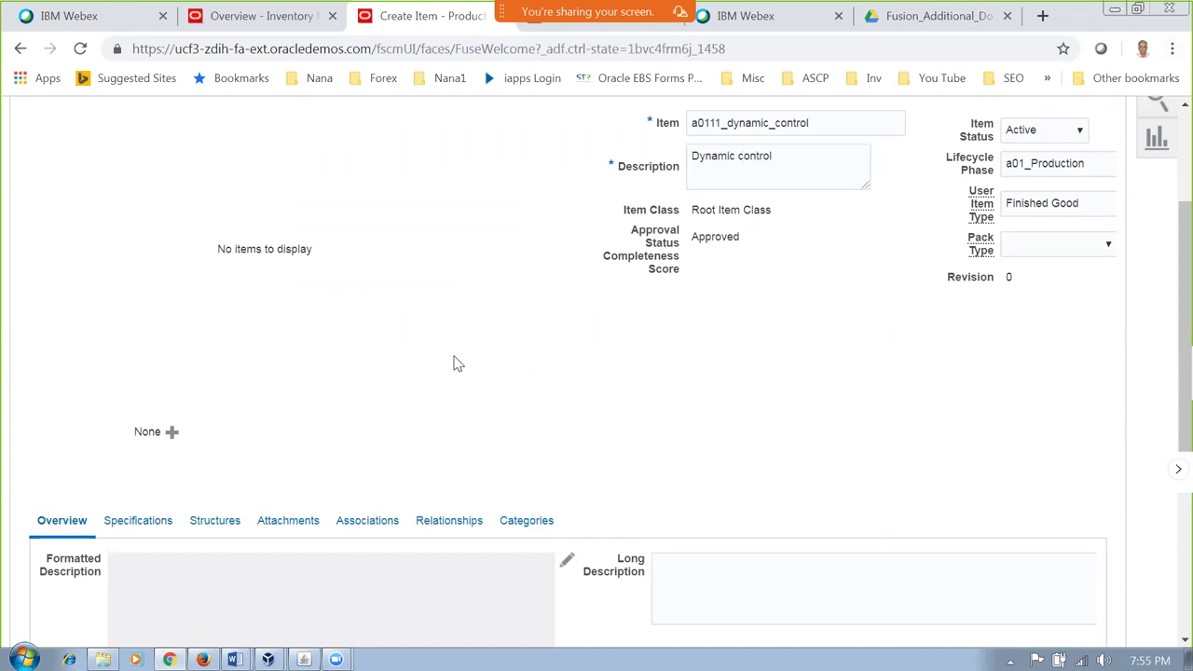
Step: Show the item's Specifications > Inventory serial attributes and compare with E-Business Suite's serial generation choices
{"action": "scroll", "coordinate": [234, 389], "scroll_direction": "down", "scroll_amount": 2}
{"action": "left_click", "coordinate": [174, 338]}
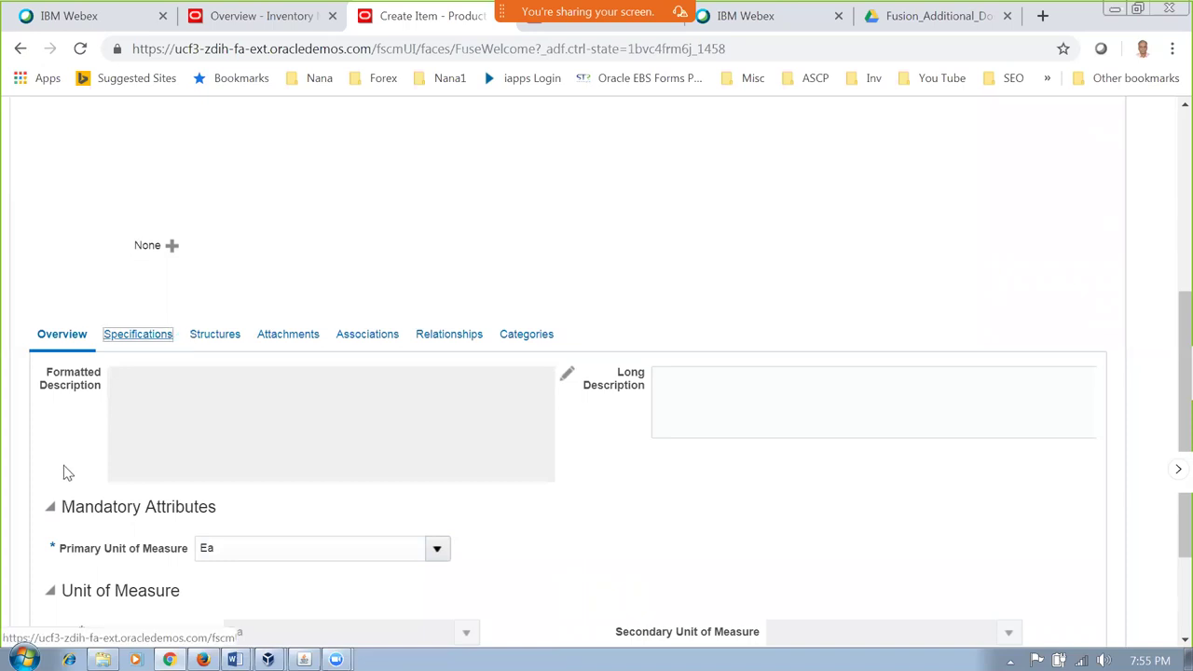
{"action": "scroll", "coordinate": [69, 462], "scroll_direction": "down", "scroll_amount": 3}
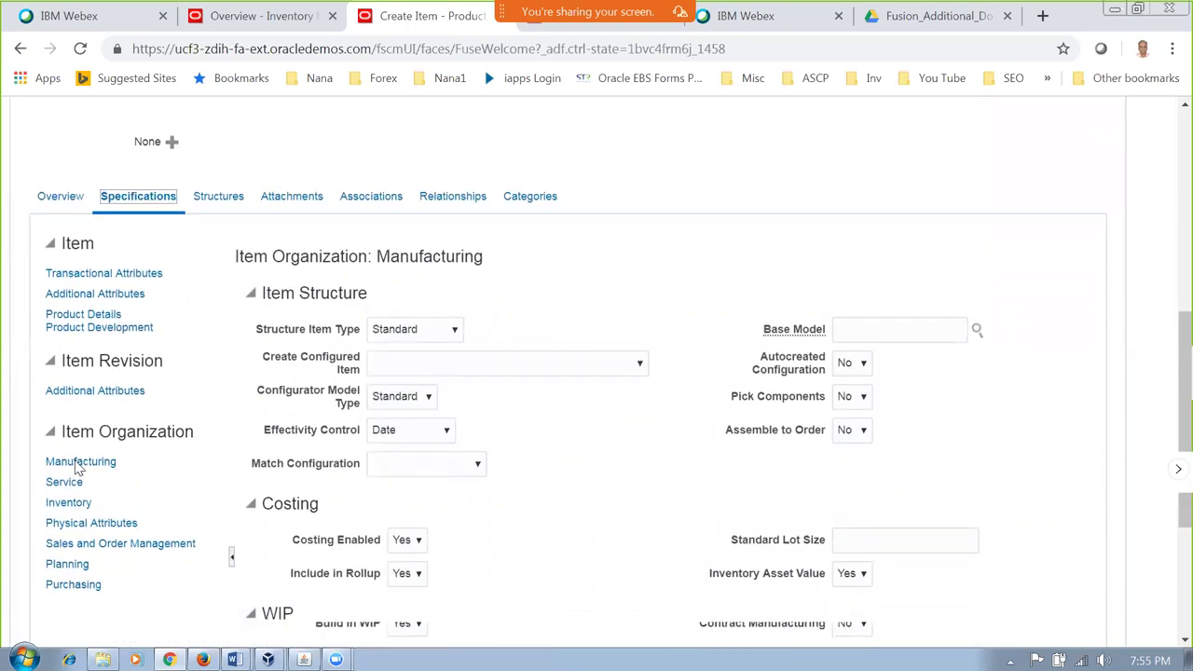
{"action": "left_click", "coordinate": [75, 363]}
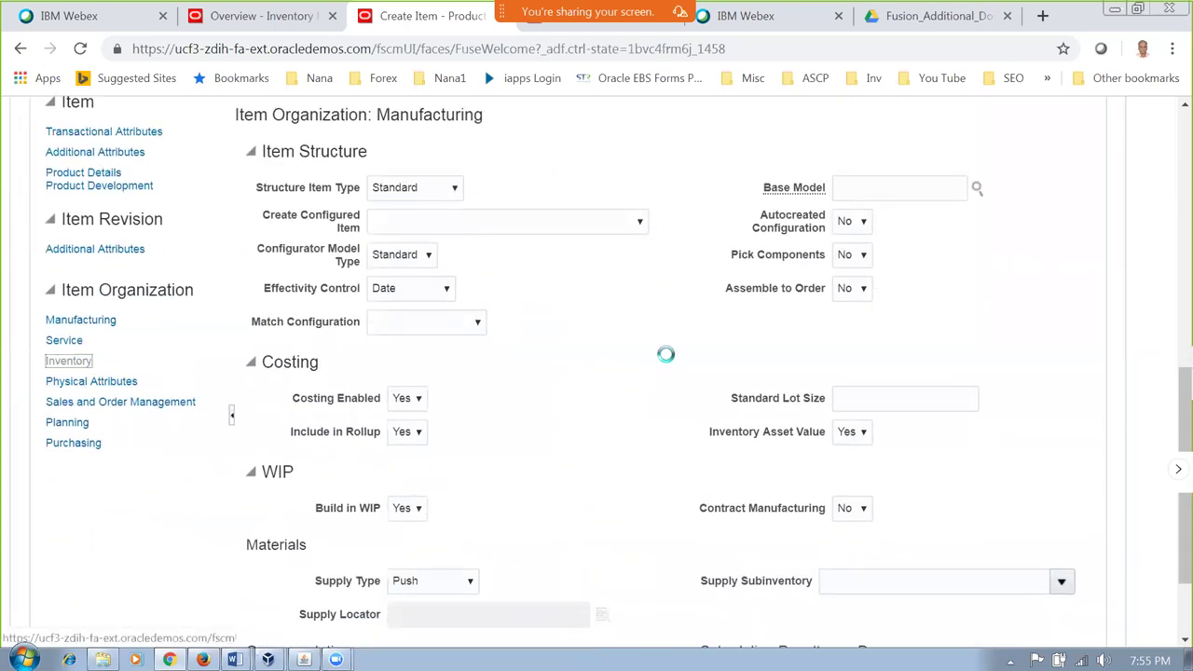
{"action": "scroll", "coordinate": [665, 366], "scroll_direction": "down", "scroll_amount": 4}
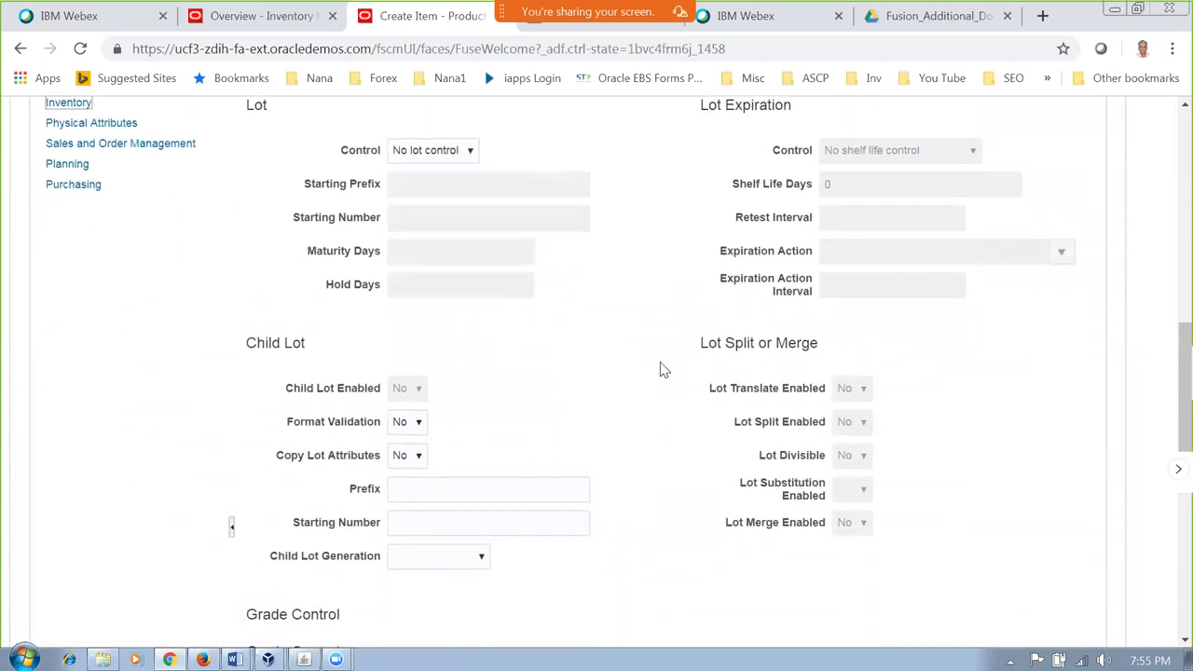
{"action": "scroll", "coordinate": [665, 371], "scroll_direction": "down", "scroll_amount": 2}
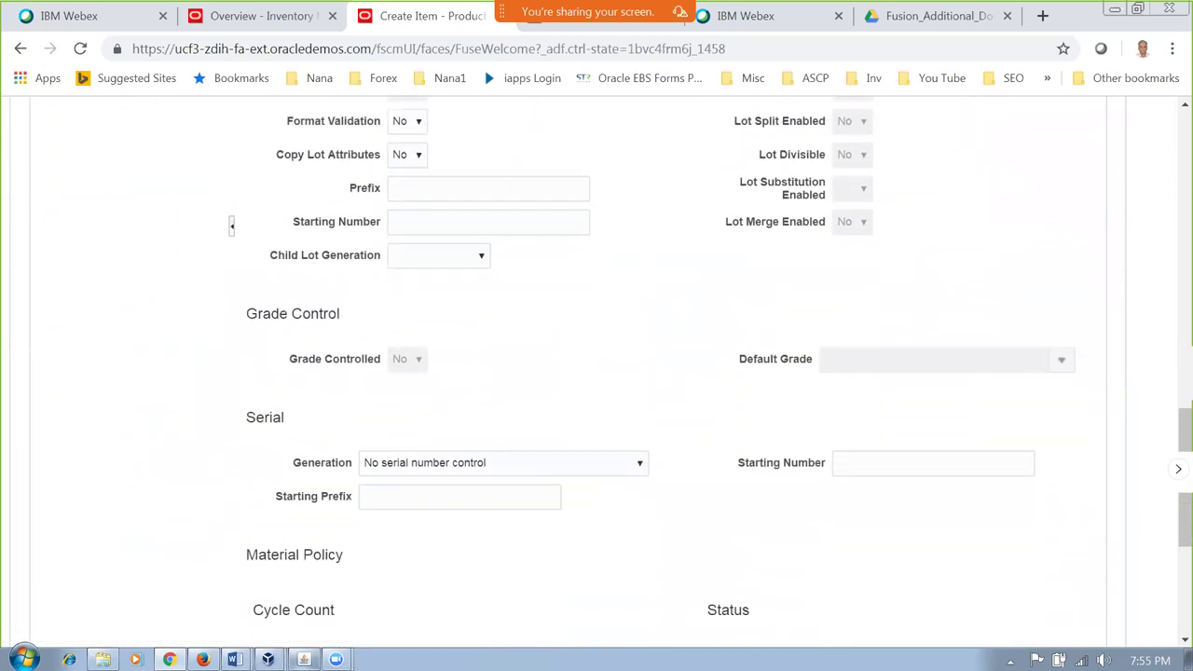
{"action": "key", "text": "alt+Tab"}
{"action": "left_click", "coordinate": [733, 357]}
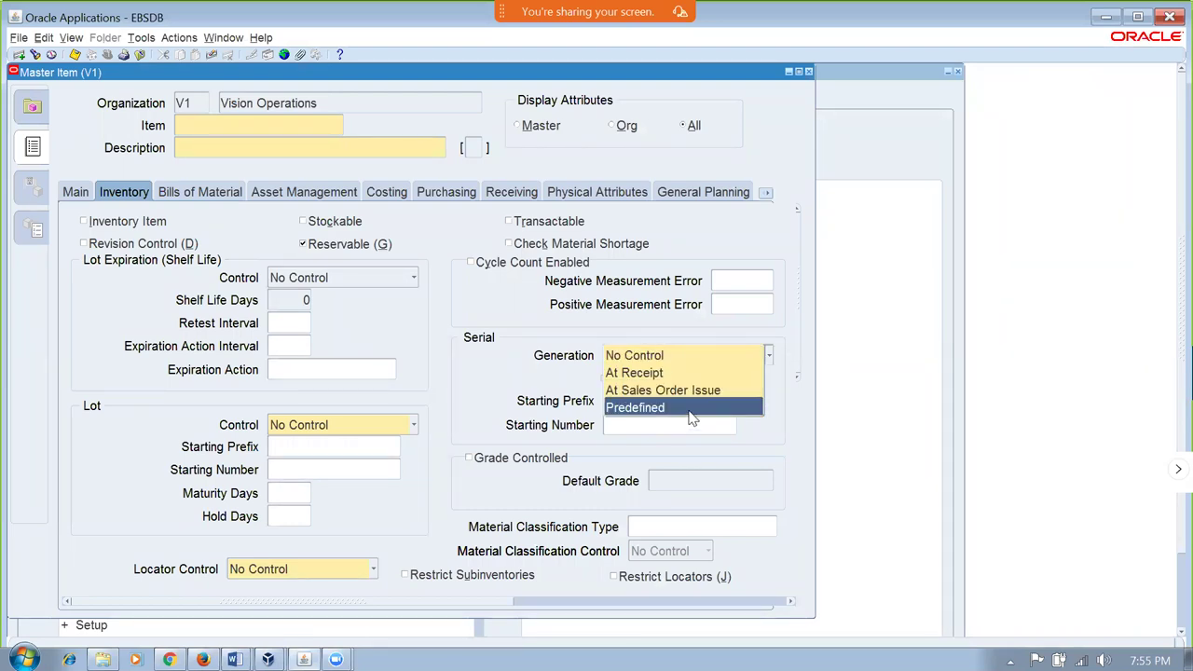
Step: Close the EBS Serial Generation list with No Control kept, then bring up the Webex meeting
{"action": "left_click", "coordinate": [513, 315]}
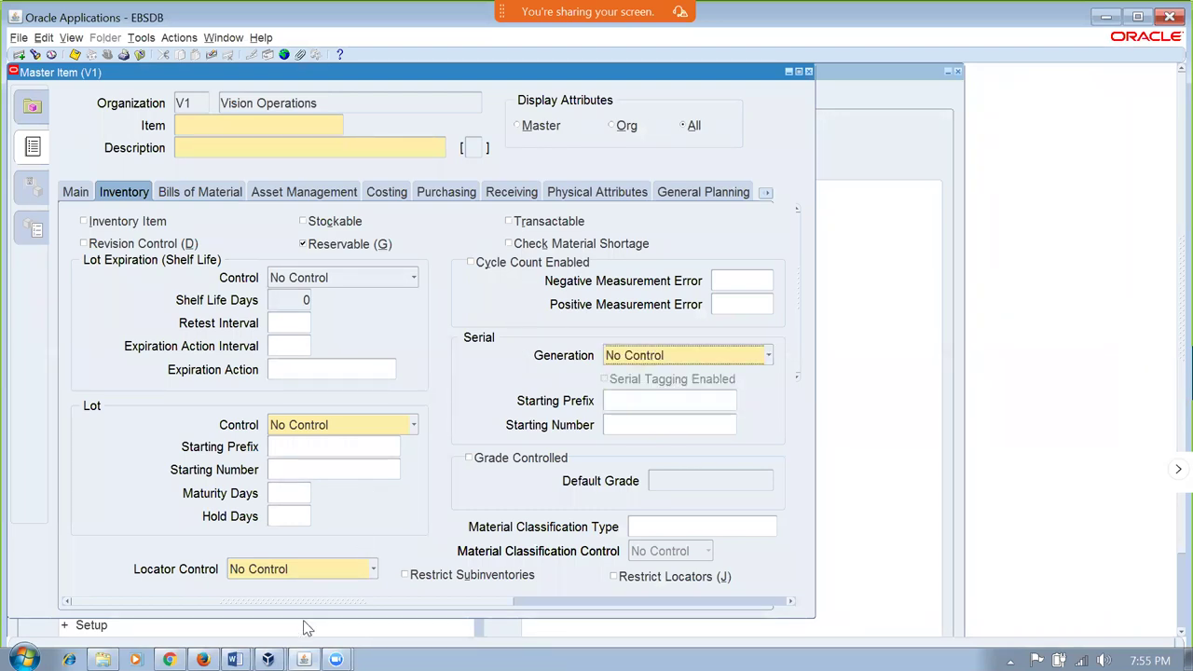
{"action": "left_click", "coordinate": [206, 657]}
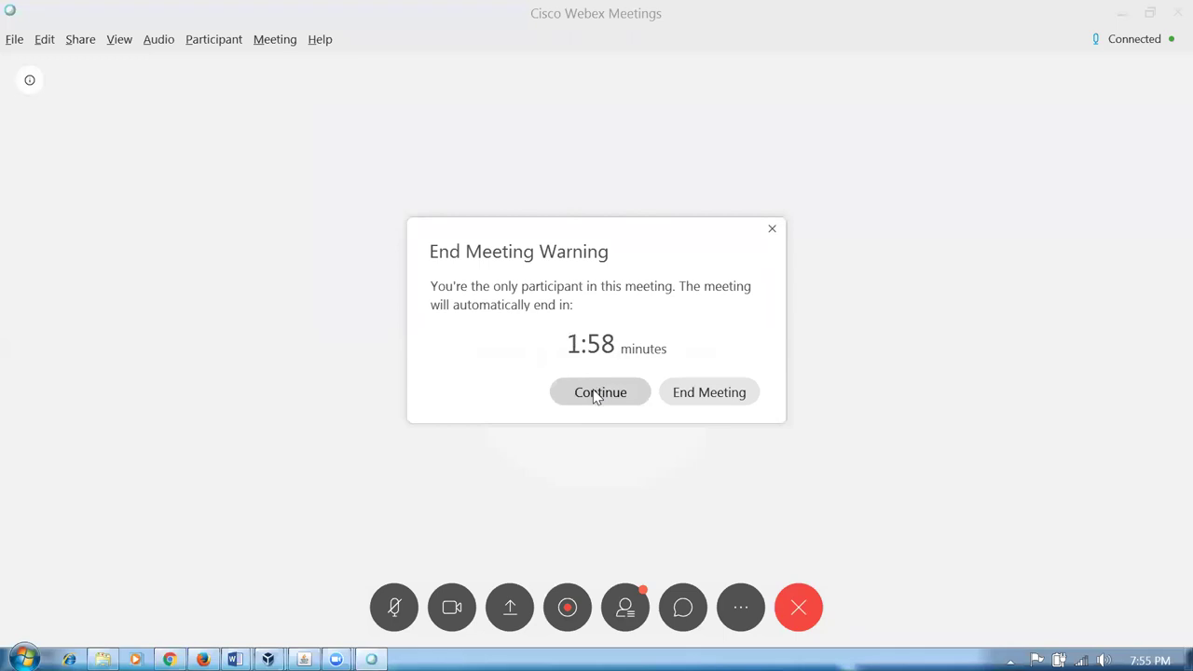
Step: Continue the Webex meeting past the end-meeting warning and return to the Chrome item form
{"action": "left_click", "coordinate": [596, 392]}
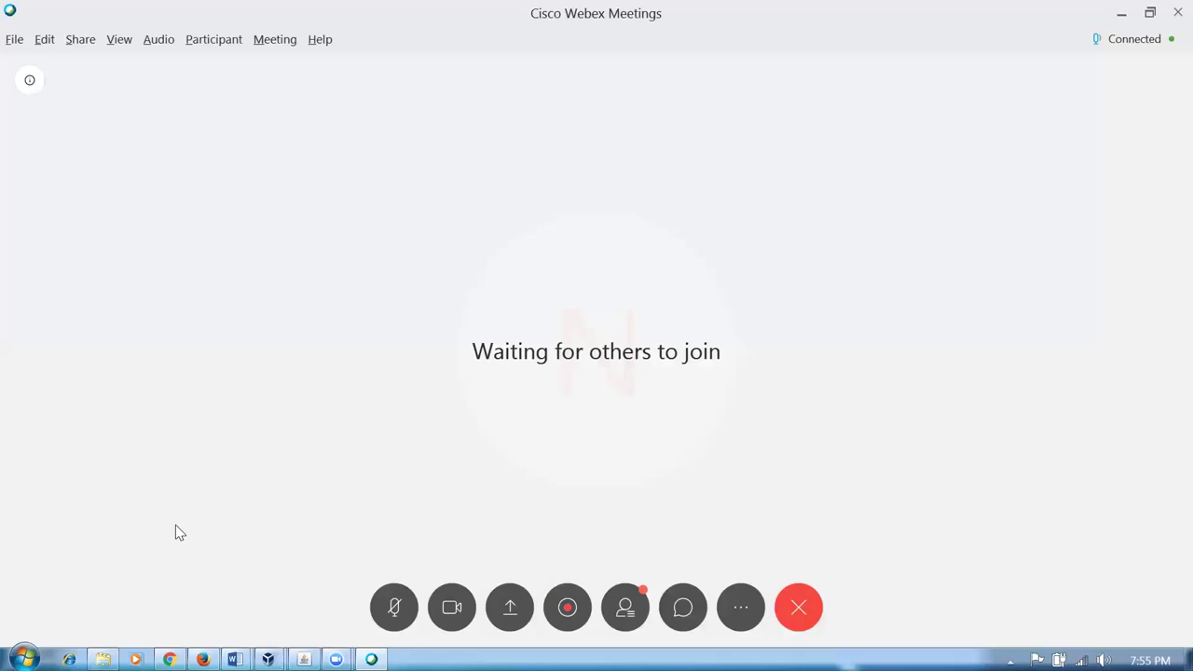
{"action": "left_click", "coordinate": [168, 659]}
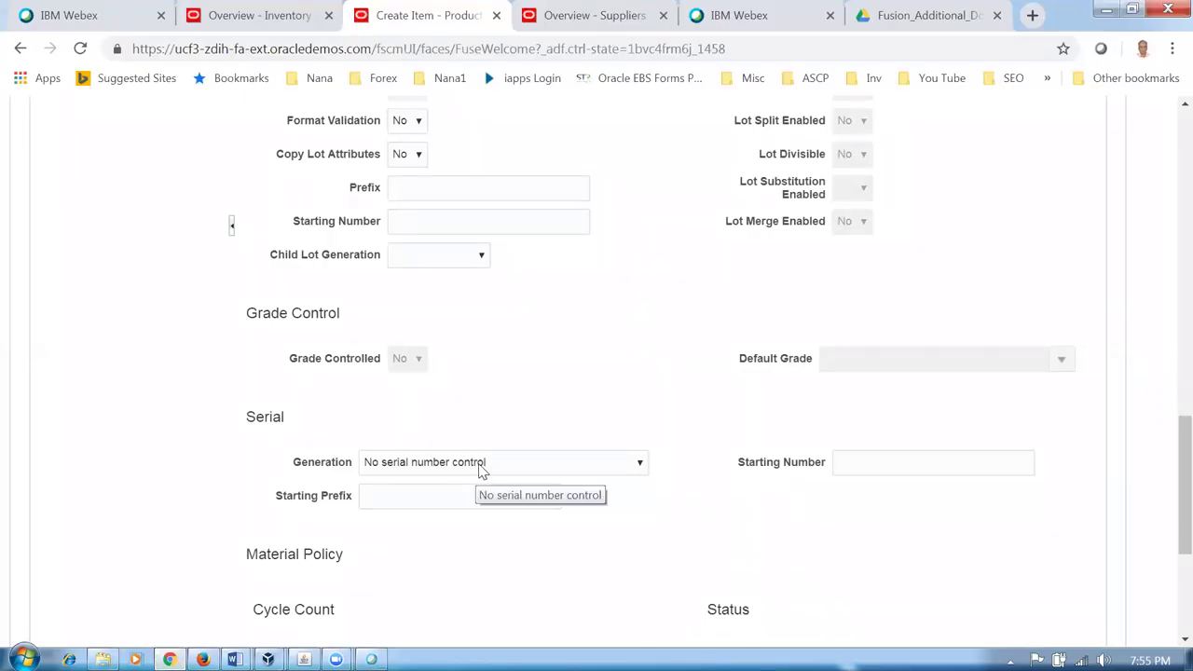
Step: Set Serial Generation to 'Dynamic entry at inventory receipt' with prefix Mon_ and starting number 101
{"action": "left_click", "coordinate": [481, 462]}
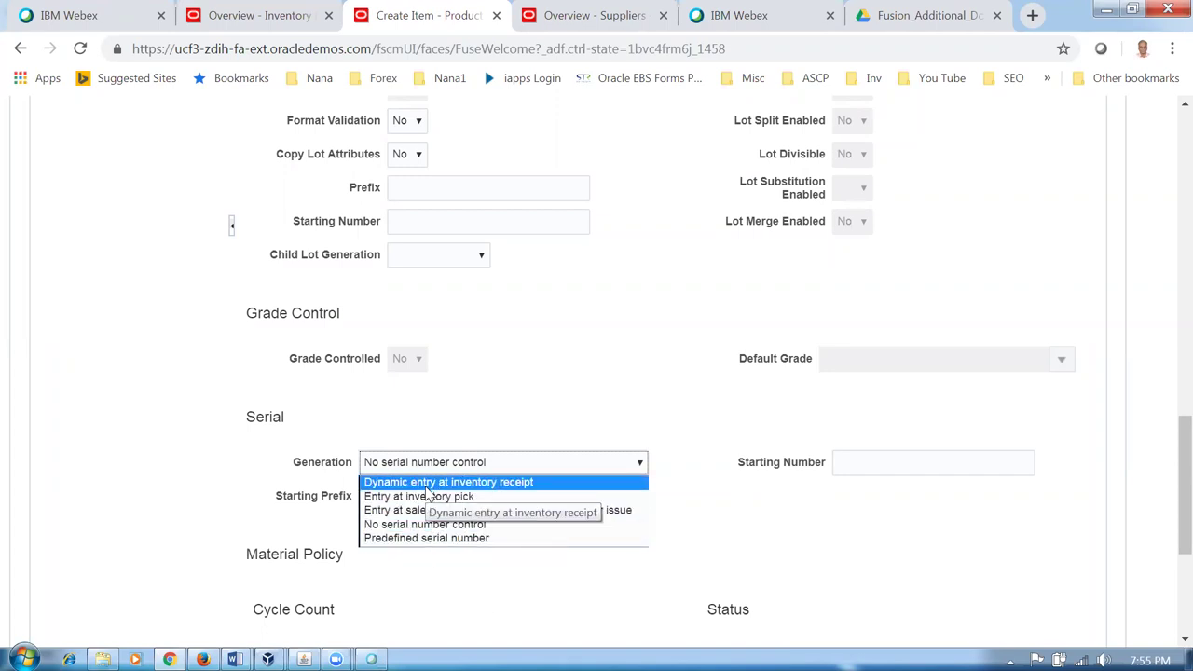
{"action": "left_click", "coordinate": [427, 484]}
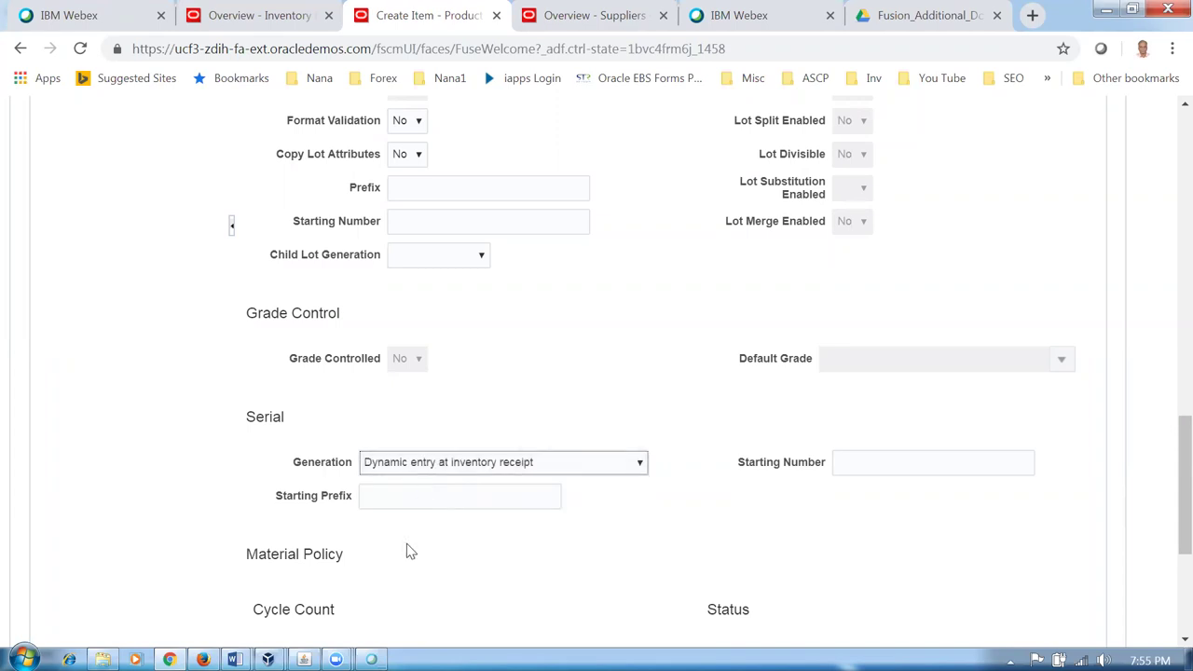
{"action": "left_click", "coordinate": [384, 501]}
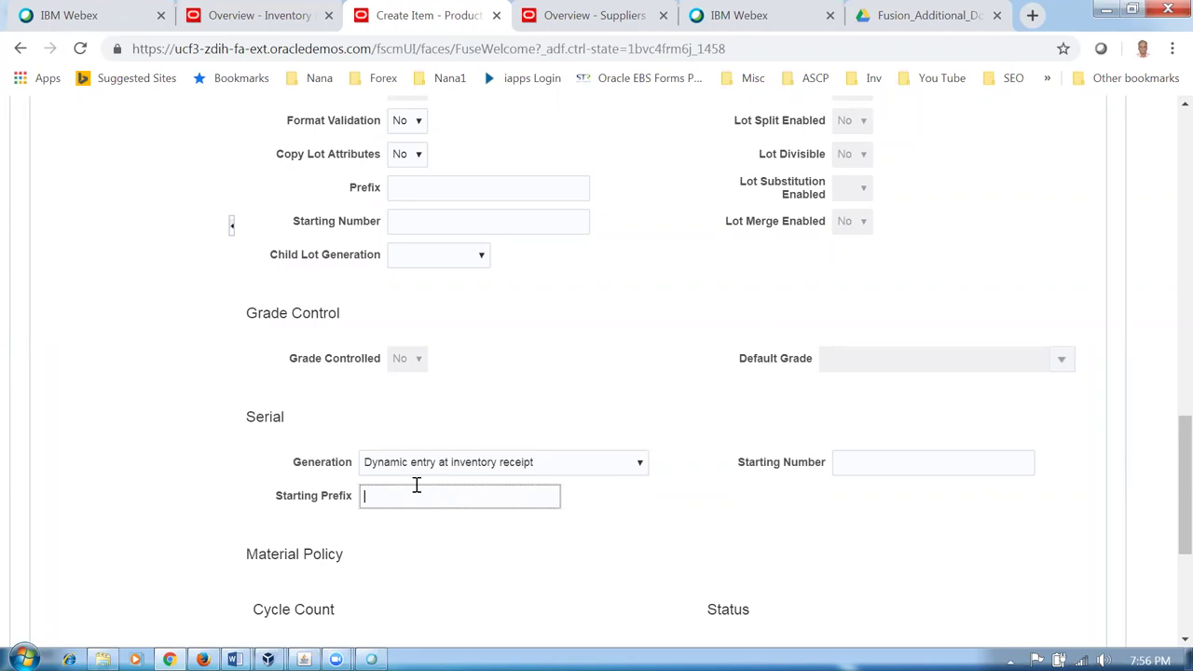
{"action": "type", "text": "Mon_"}
{"action": "left_click", "coordinate": [896, 471]}
{"action": "type", "text": "101"}
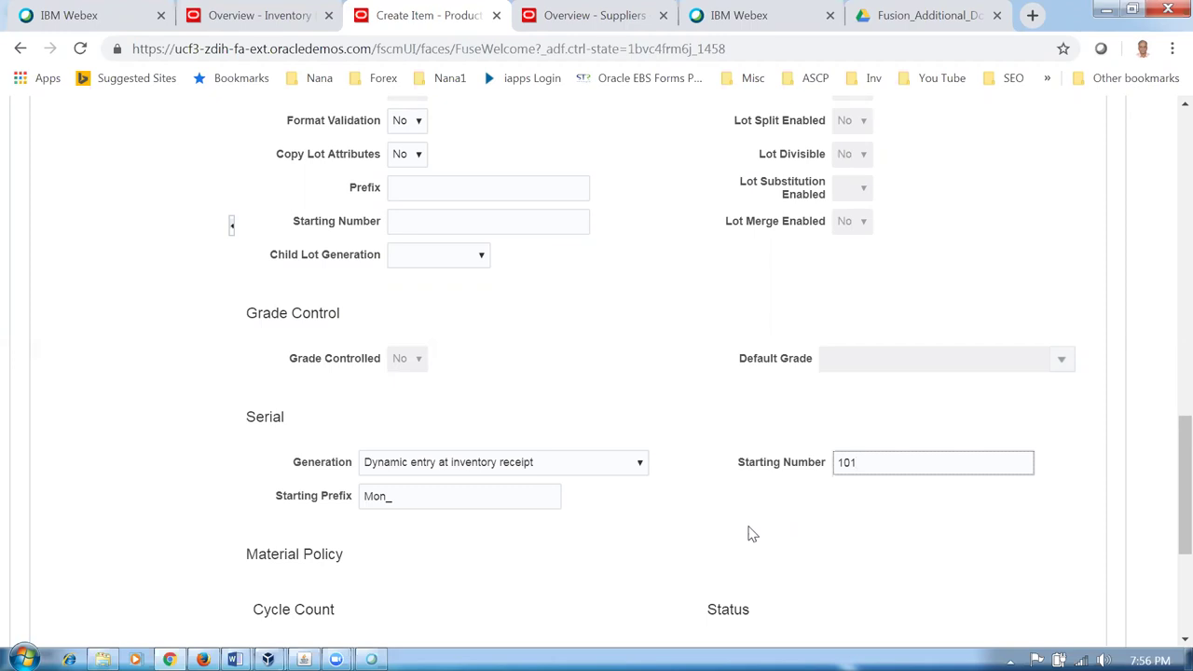
{"action": "left_click", "coordinate": [722, 557]}
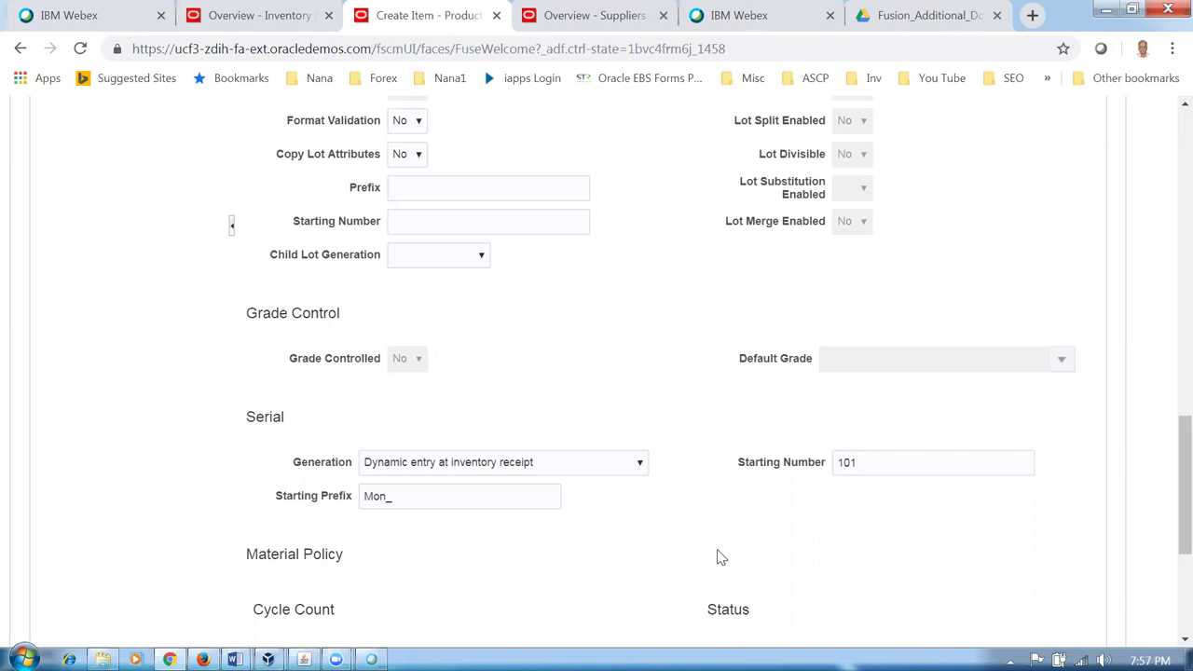
{"action": "left_click", "coordinate": [569, 466]}
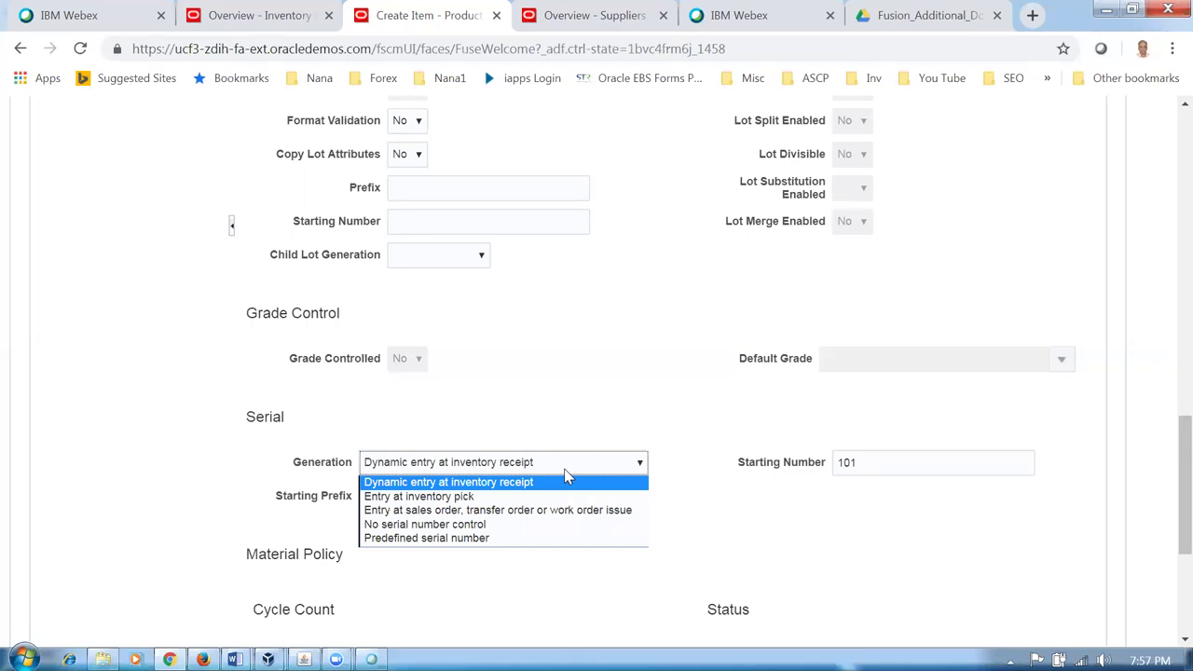
{"action": "left_click", "coordinate": [545, 471]}
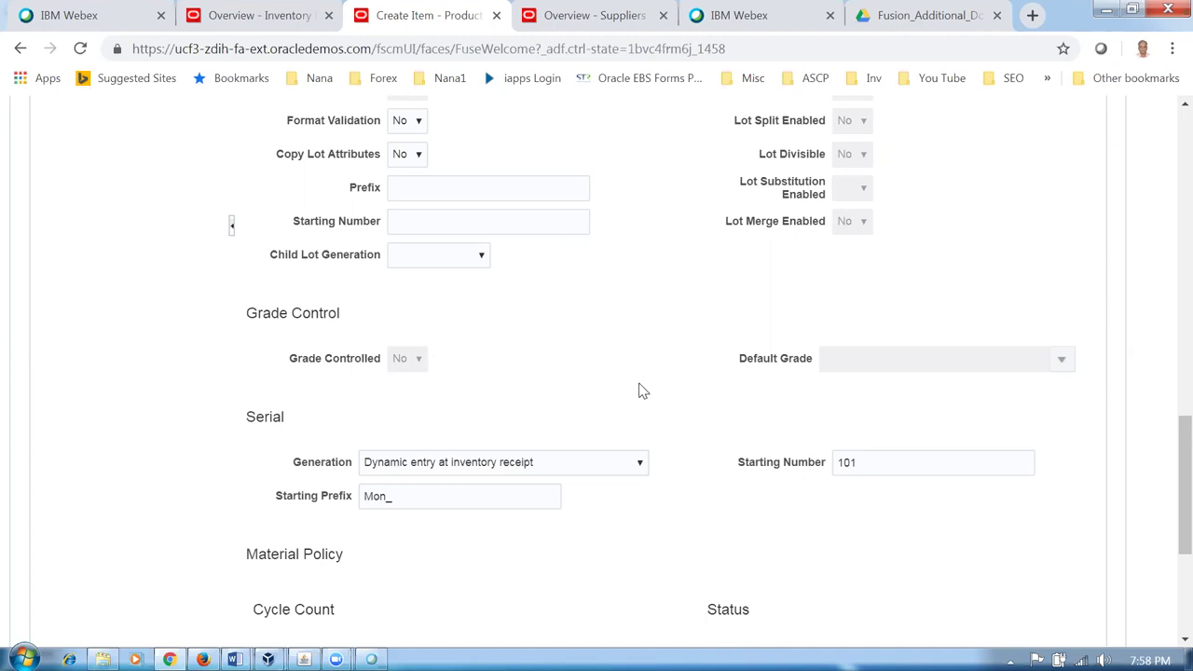
Step: Scroll back to the top and view the Associations tab listing organization A010 a01_master_org
{"action": "scroll", "coordinate": [641, 391], "scroll_direction": "up", "scroll_amount": 1}
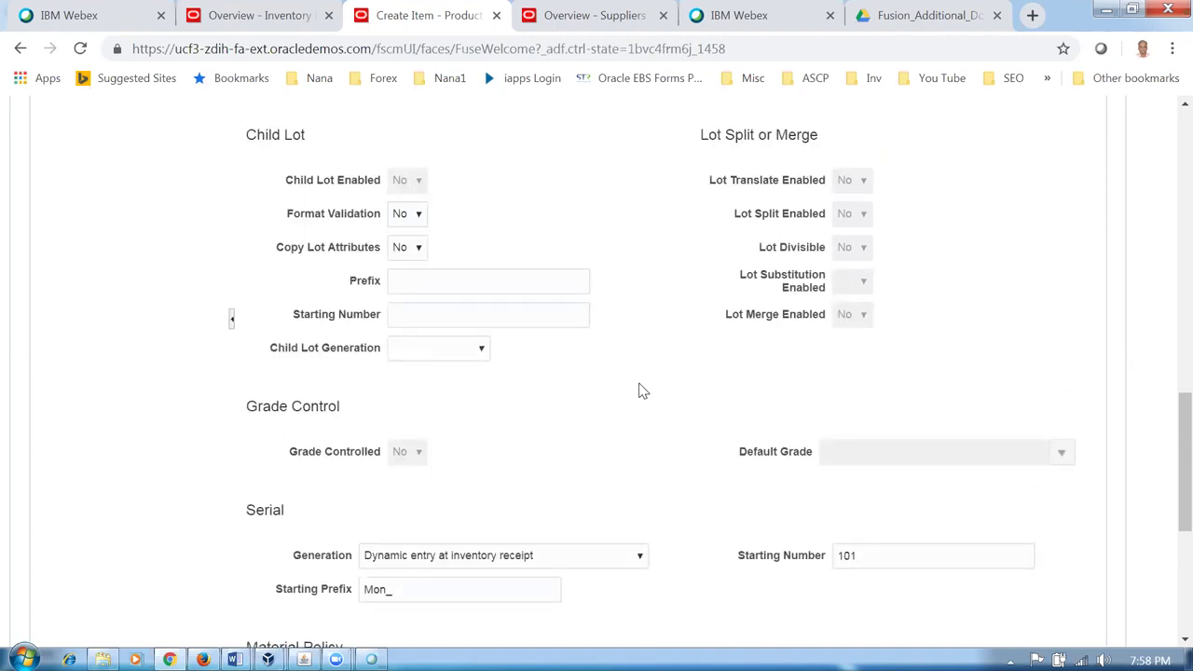
{"action": "scroll", "coordinate": [641, 391], "scroll_direction": "up", "scroll_amount": 2}
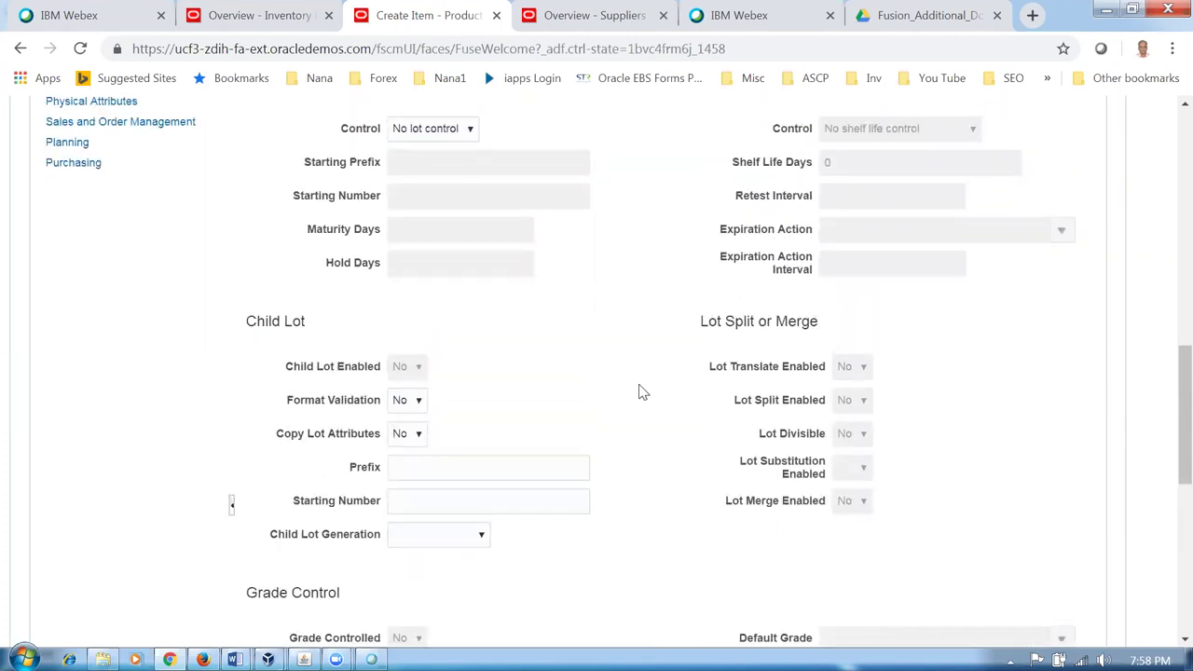
{"action": "scroll", "coordinate": [639, 392], "scroll_direction": "up", "scroll_amount": 1}
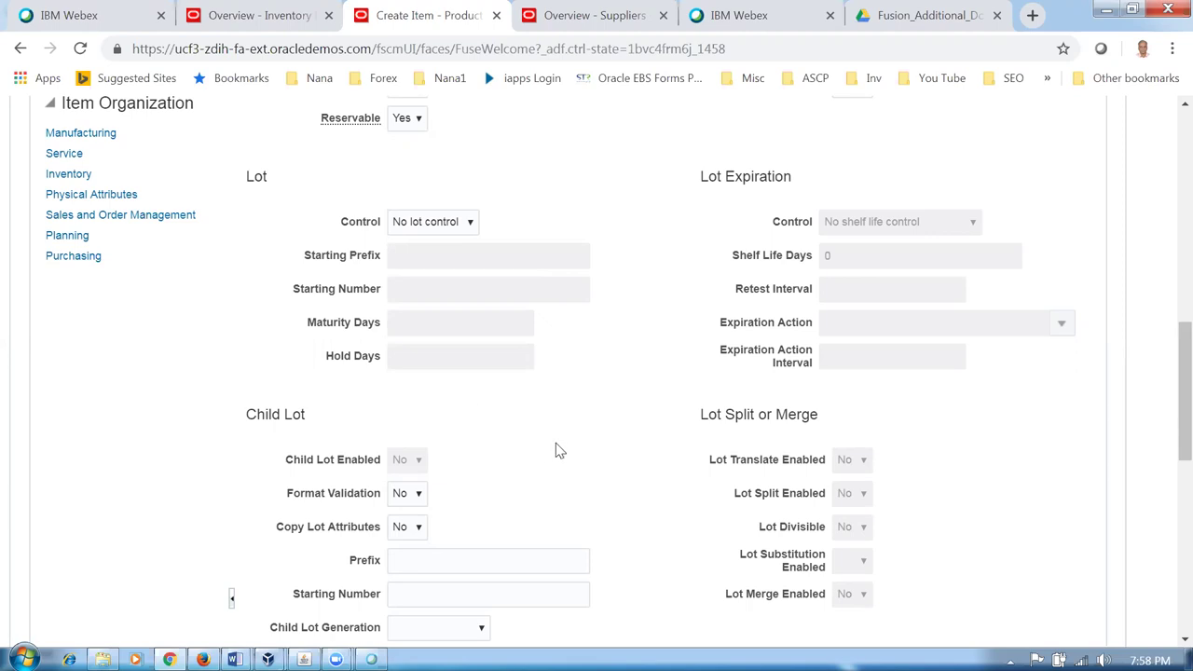
{"action": "scroll", "coordinate": [555, 451], "scroll_direction": "down", "scroll_amount": 4}
{"action": "type", "text": "_"}
{"action": "scroll", "coordinate": [552, 380], "scroll_direction": "up", "scroll_amount": 2}
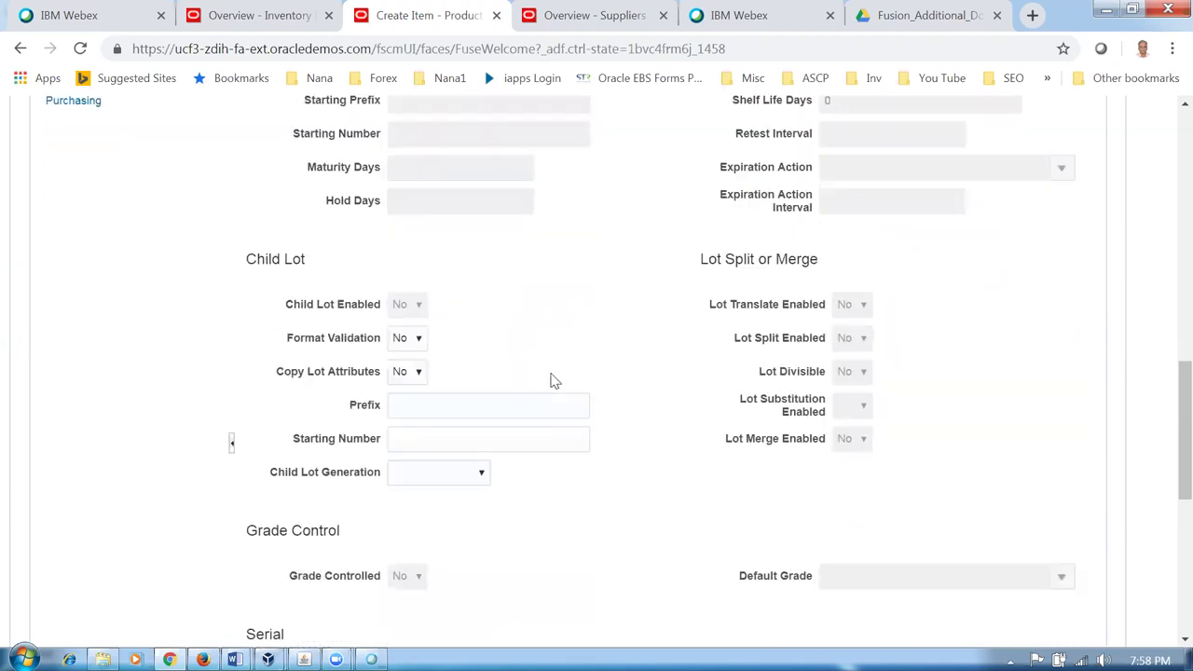
{"action": "scroll", "coordinate": [550, 381], "scroll_direction": "up", "scroll_amount": 6}
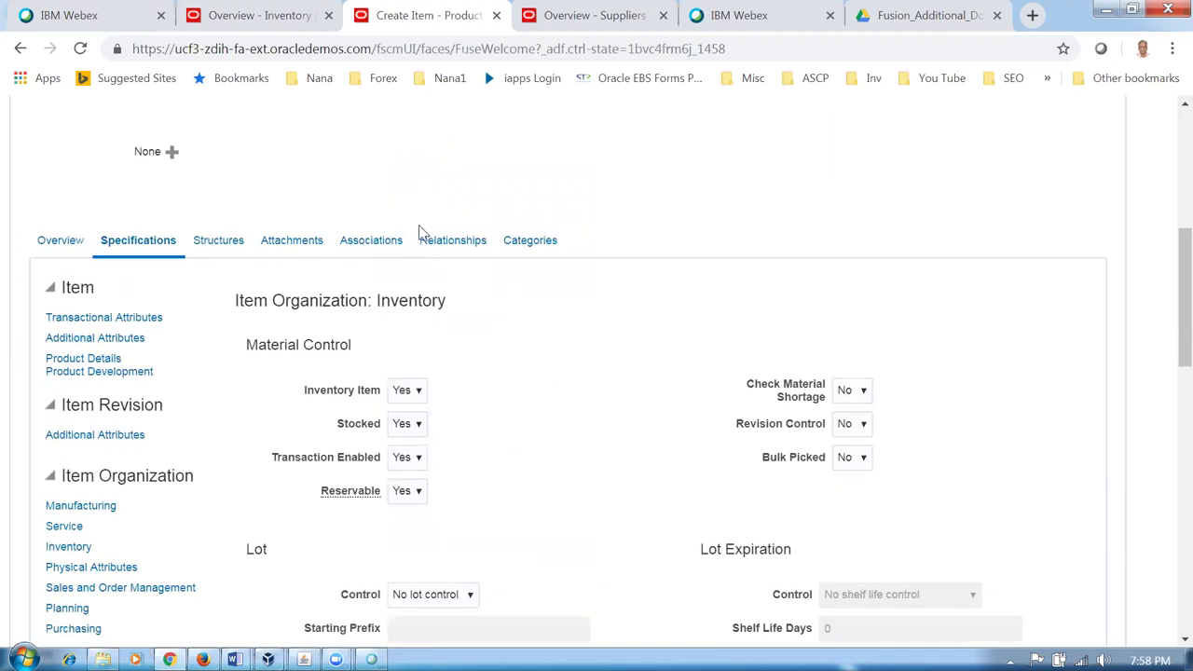
{"action": "left_click", "coordinate": [356, 244]}
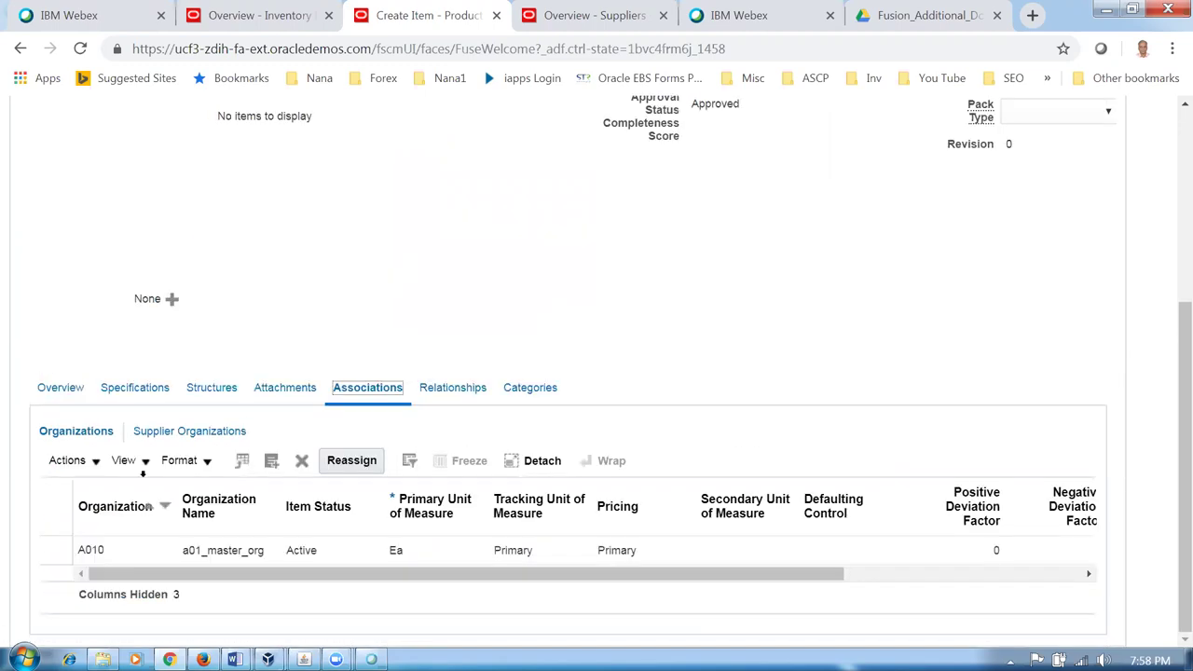
Step: Assign organization A011 a01_child_1 to the item
{"action": "left_click", "coordinate": [63, 466]}
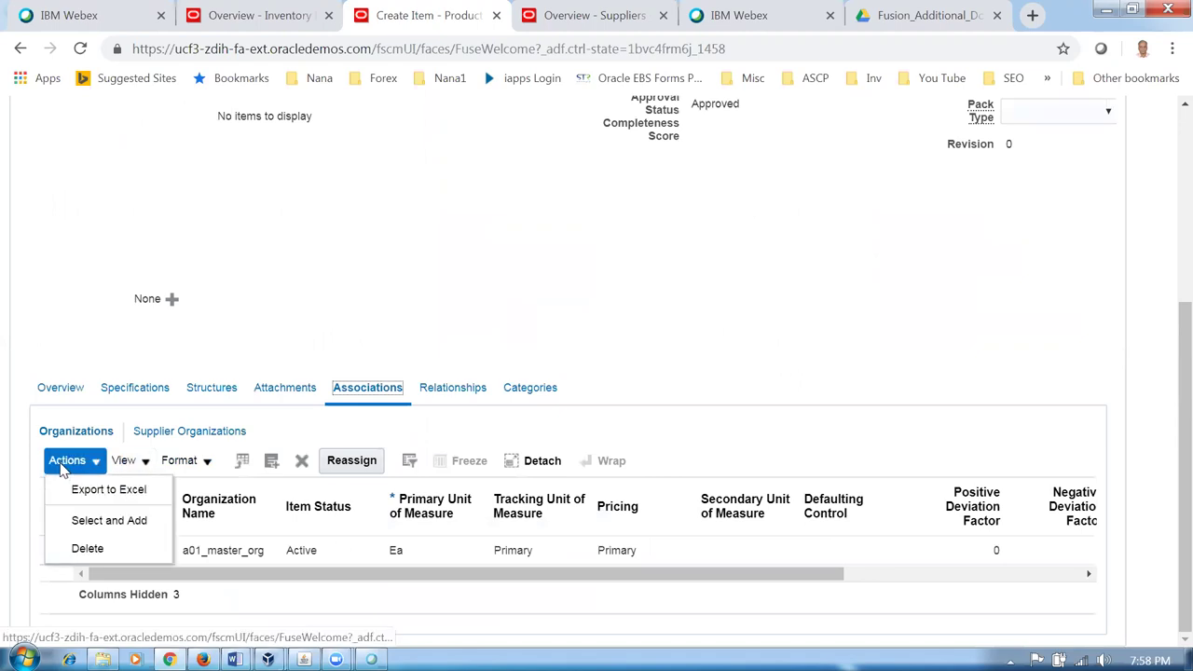
{"action": "left_click", "coordinate": [75, 522]}
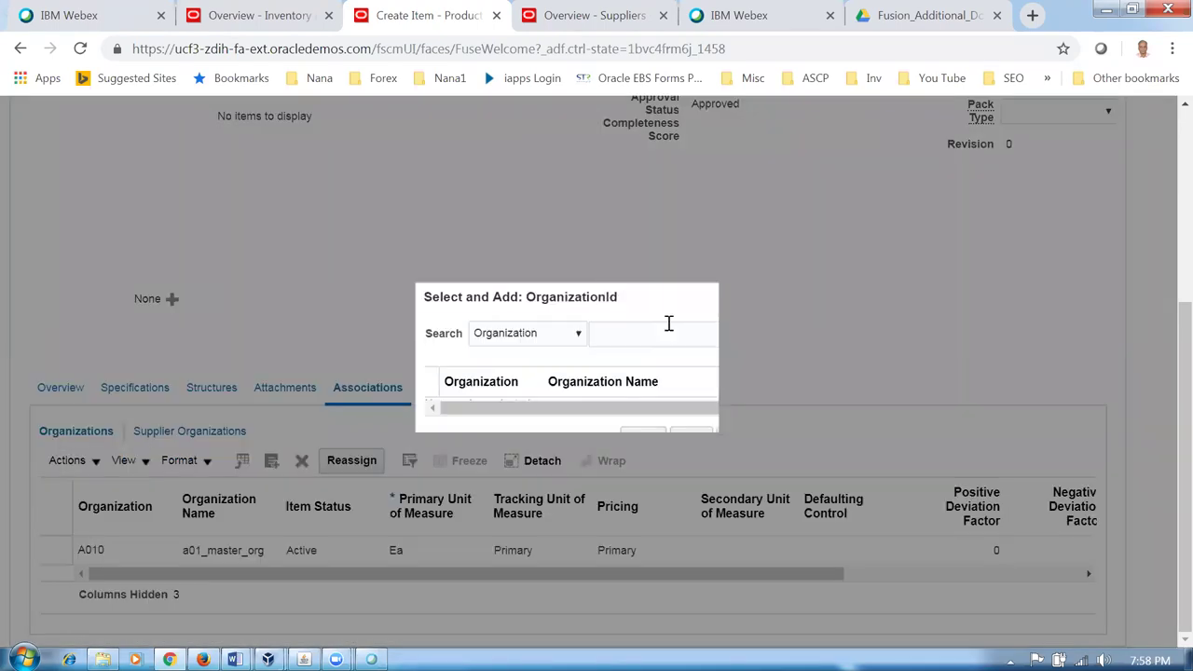
{"action": "left_click", "coordinate": [646, 333]}
{"action": "type", "text": "A01"}
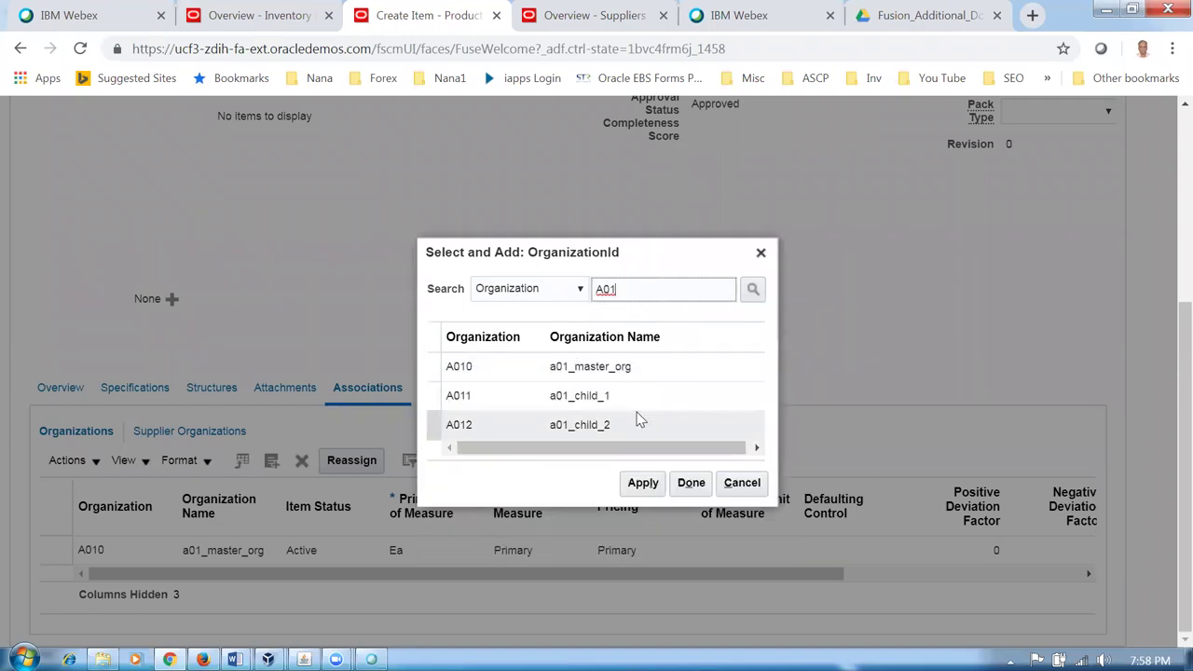
{"action": "left_click", "coordinate": [634, 401]}
{"action": "left_click", "coordinate": [642, 483]}
{"action": "left_click", "coordinate": [690, 483]}
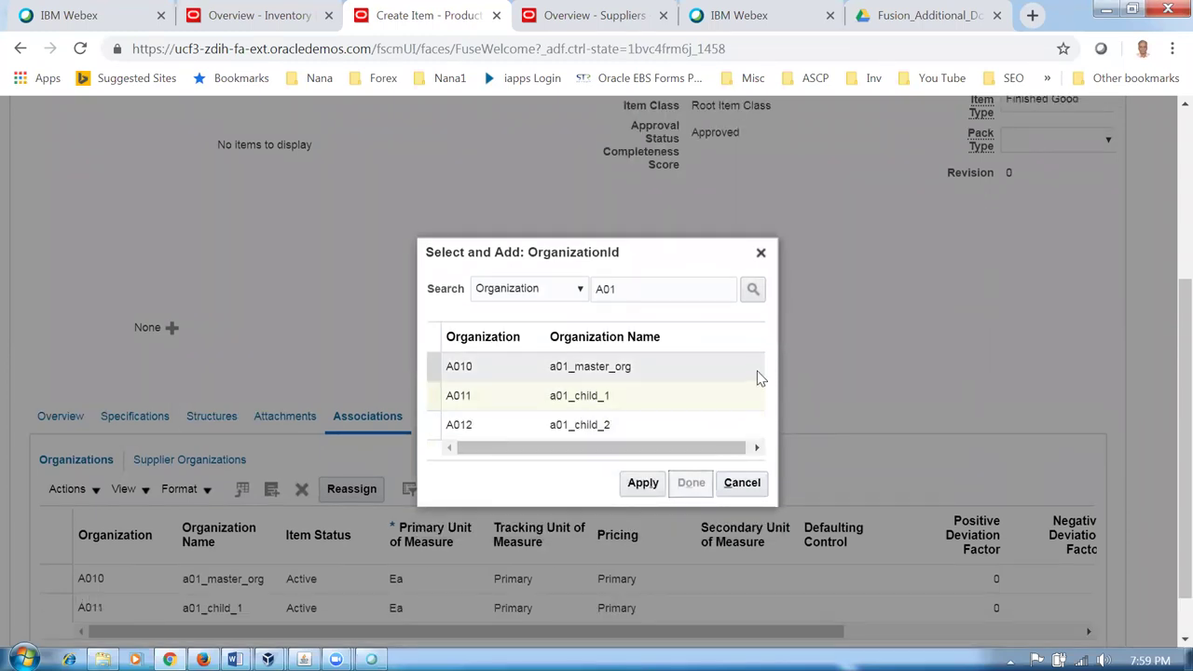
Step: Save the new item and close it
{"action": "scroll", "coordinate": [798, 407], "scroll_direction": "up", "scroll_amount": 3}
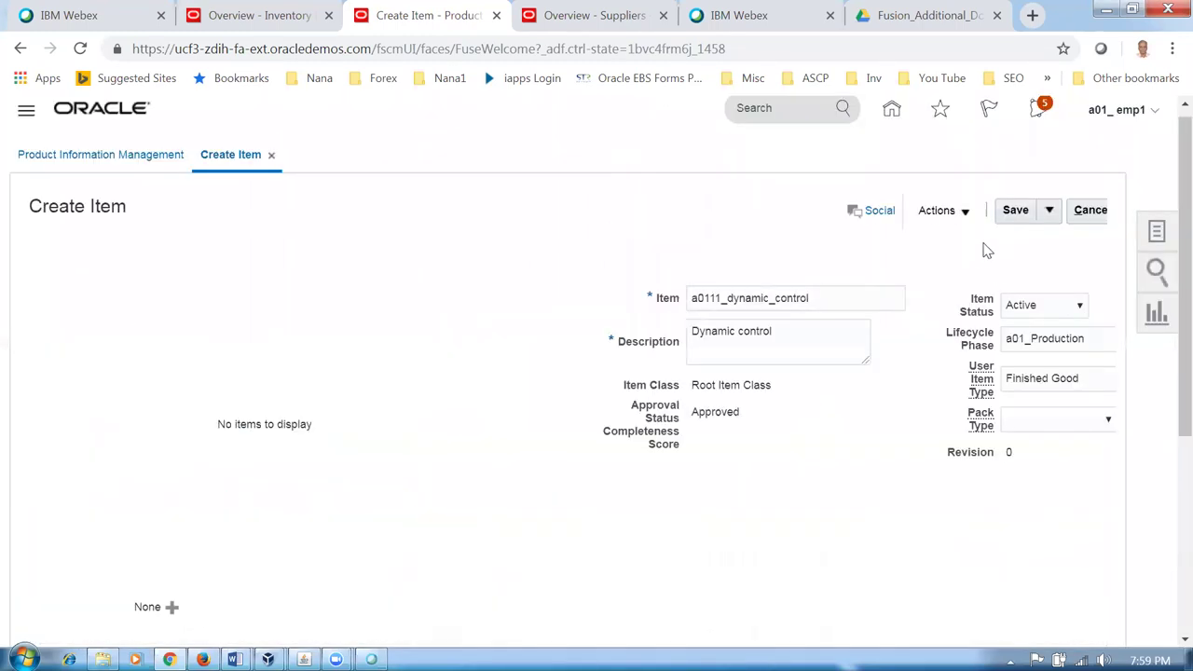
{"action": "left_click", "coordinate": [1050, 212]}
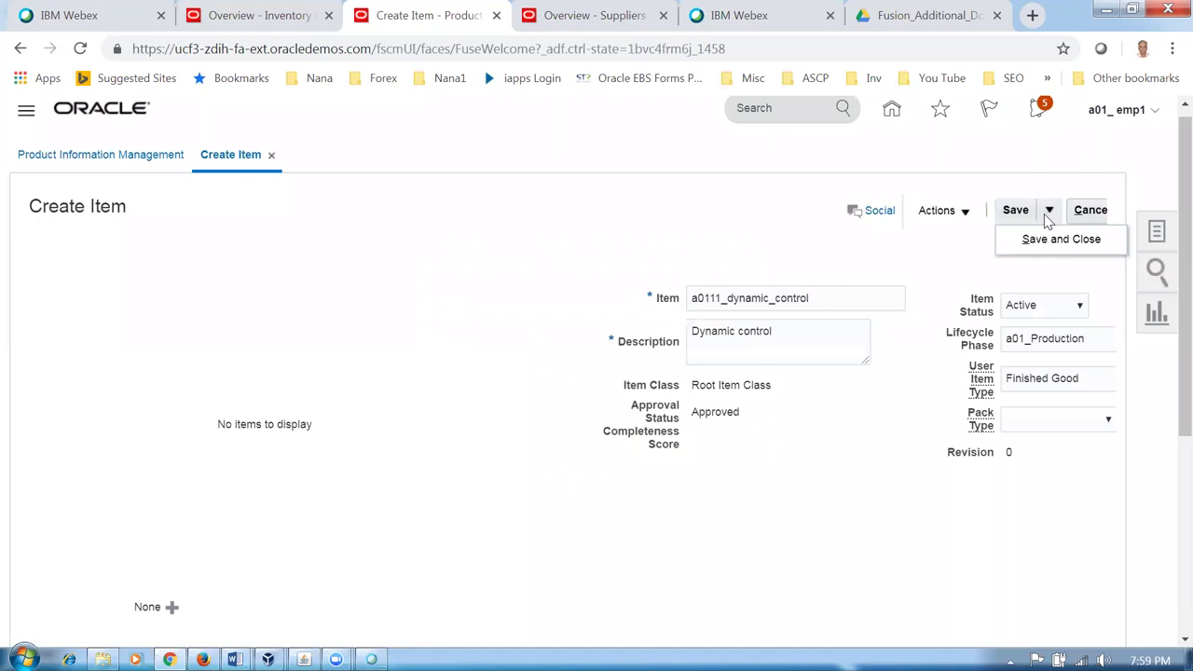
{"action": "left_click", "coordinate": [1022, 237]}
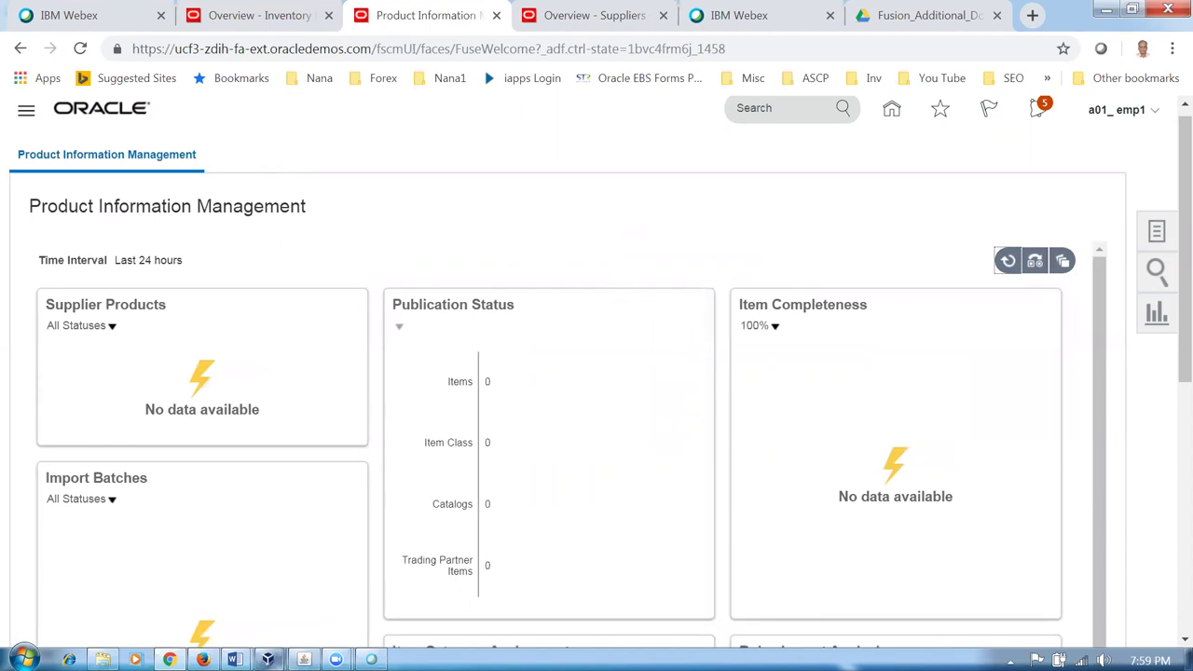
Step: Bring up the Word serial-generation notes, highlight text in point 1, and return to Chrome
{"action": "mouse_move", "coordinate": [234, 659]}
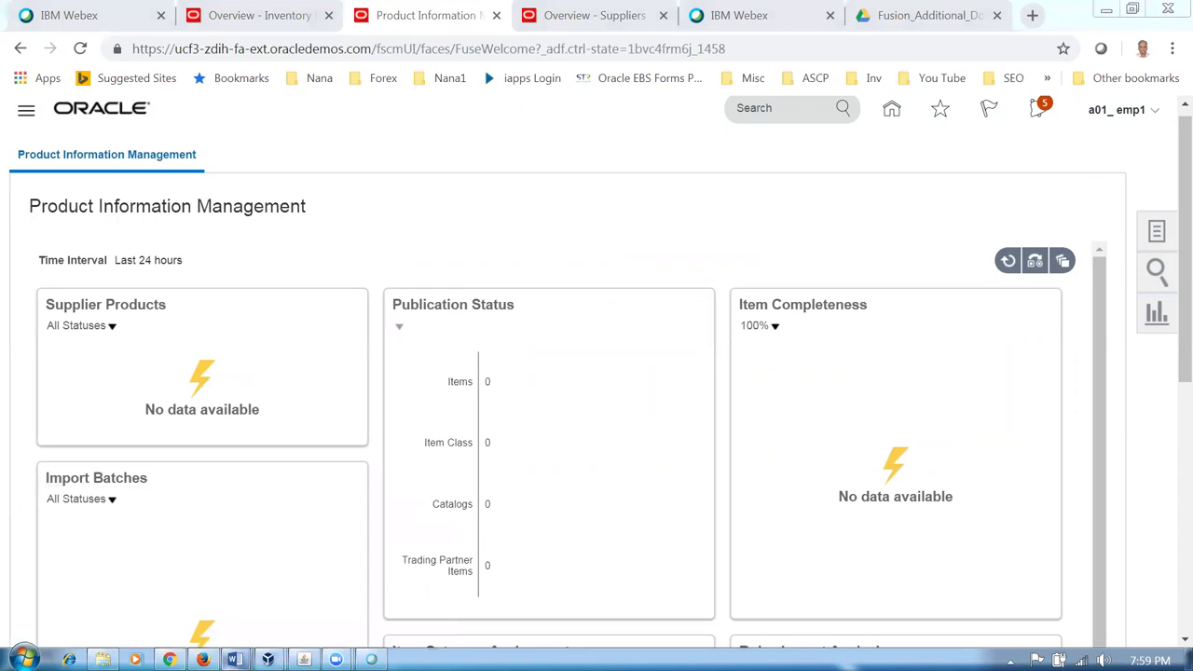
{"action": "left_click", "coordinate": [312, 578]}
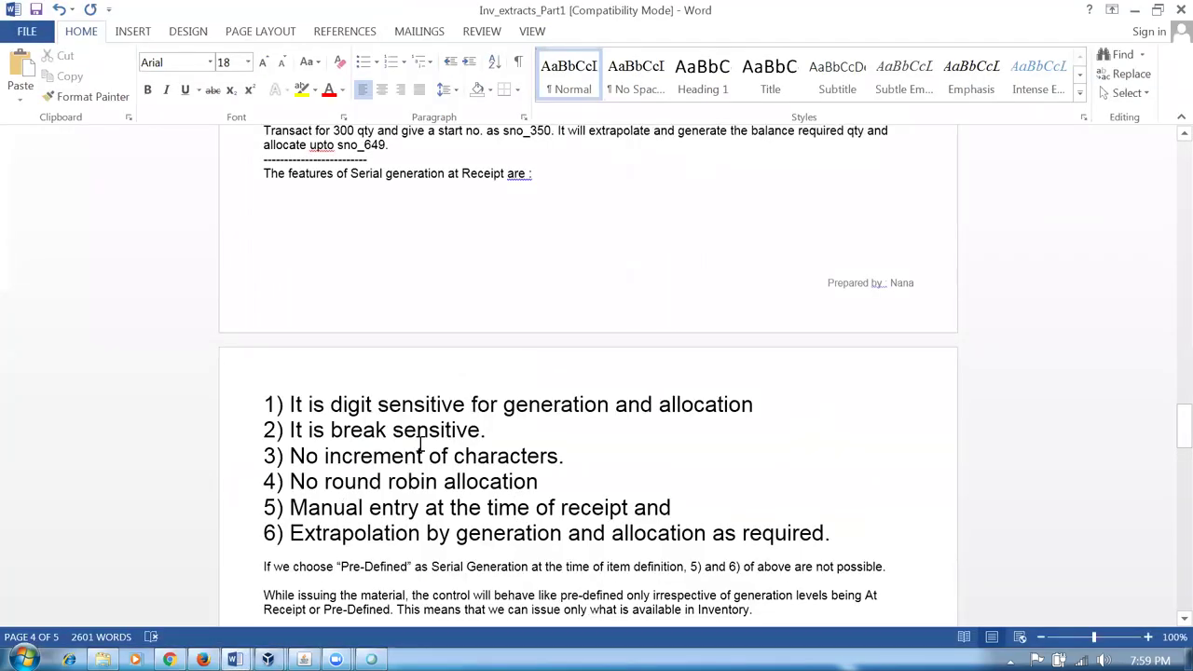
{"action": "left_click_drag", "start_coordinate": [348, 407], "coordinate": [684, 386]}
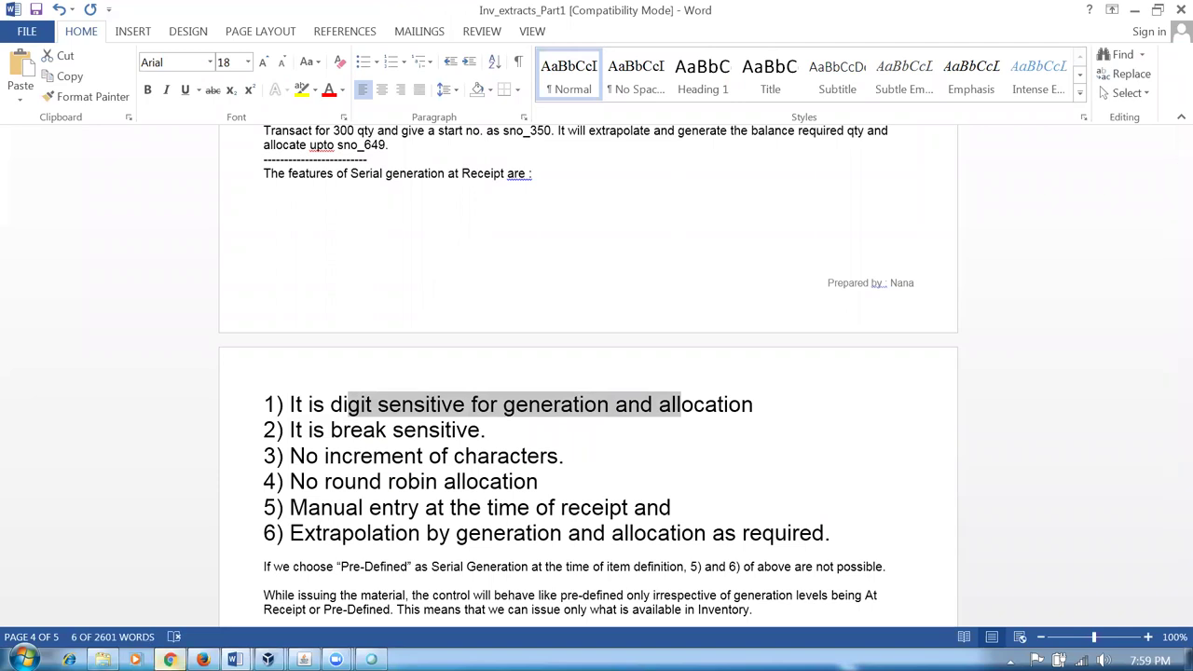
{"action": "left_click", "coordinate": [170, 659]}
Step: Switch to the Suppliers overview tab and open Monitor Processes from Recent Items
{"action": "left_click", "coordinate": [571, 17]}
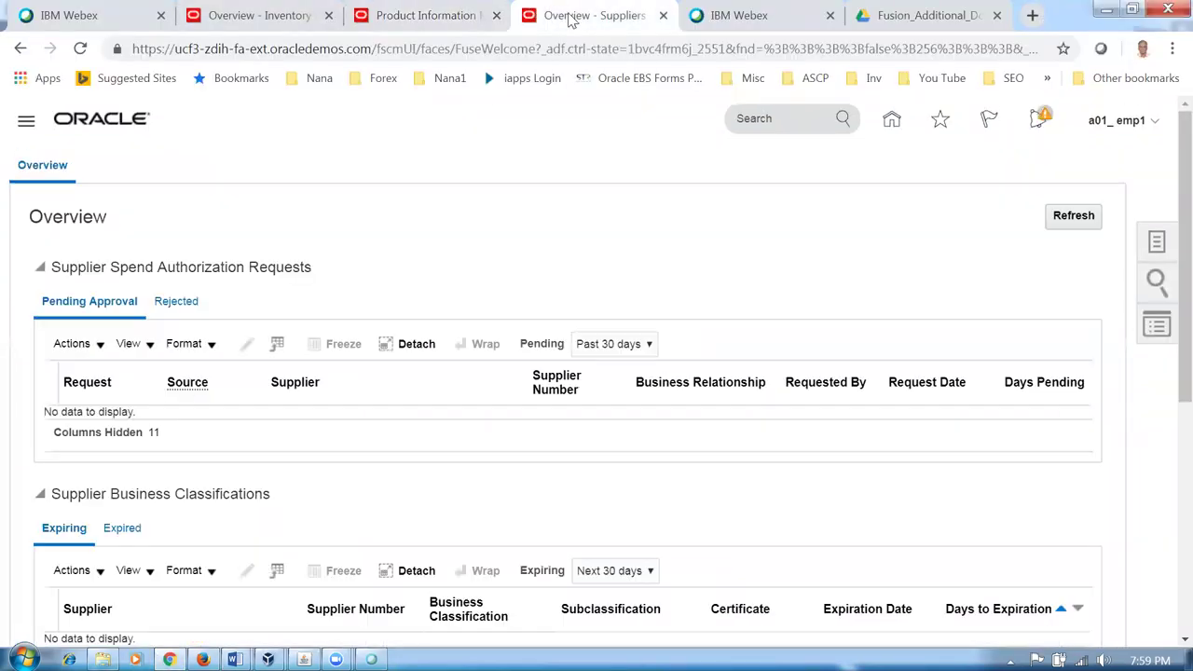
{"action": "left_click", "coordinate": [944, 124]}
{"action": "left_click", "coordinate": [690, 193]}
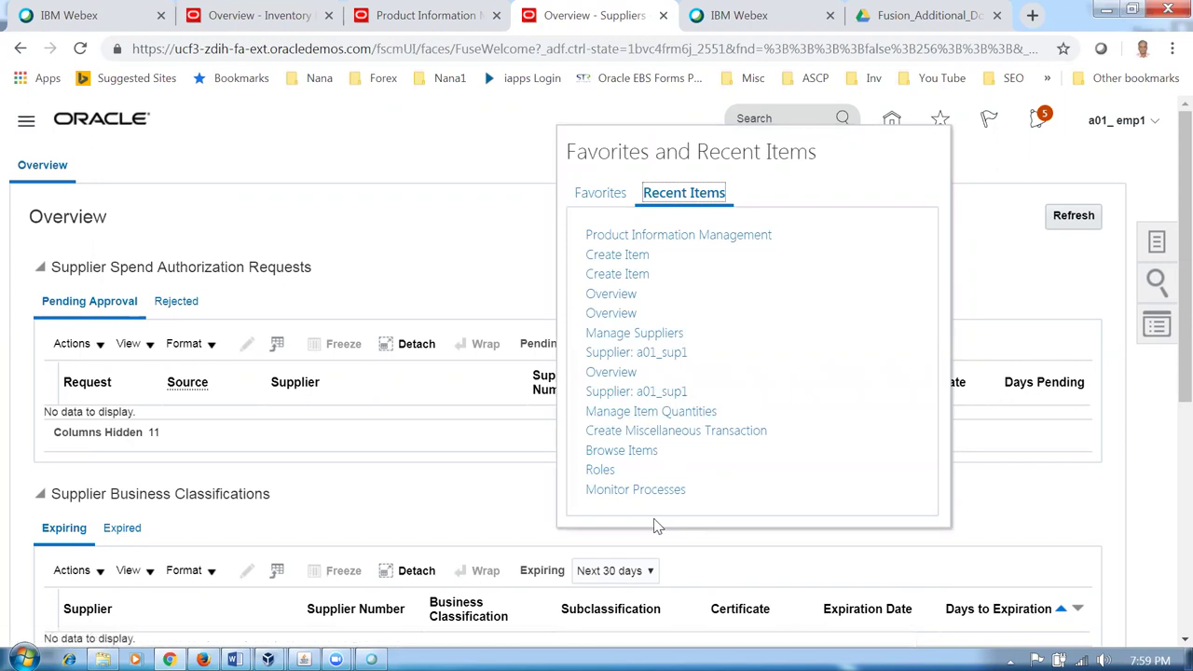
{"action": "left_click", "coordinate": [640, 495]}
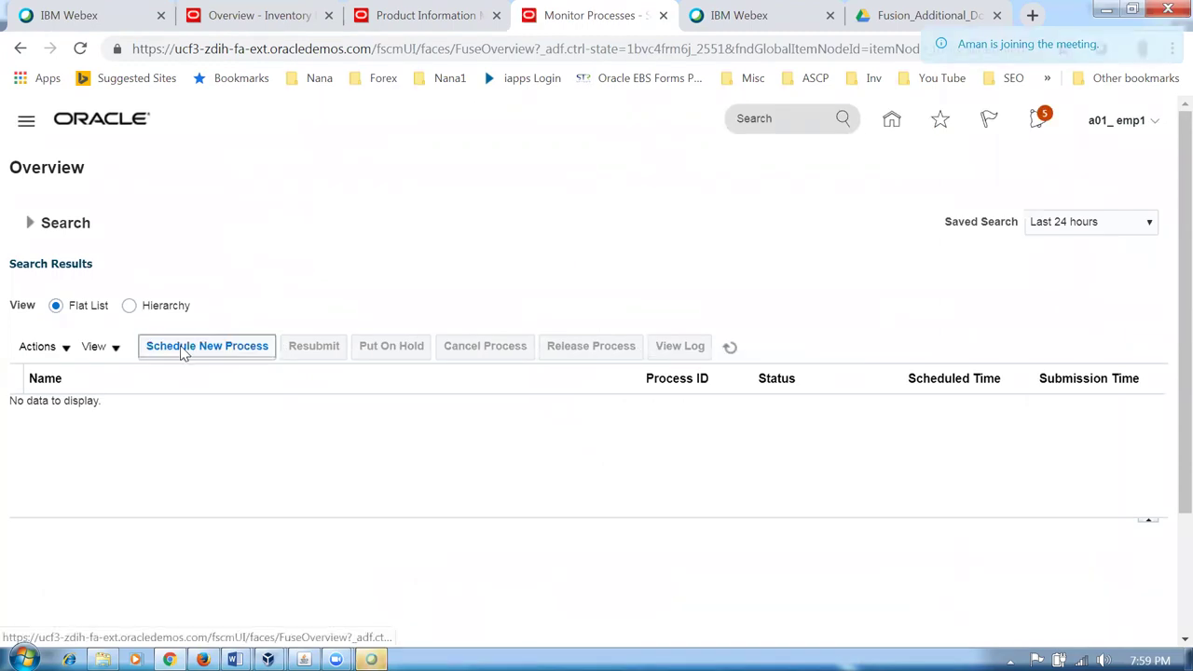
{"action": "left_click", "coordinate": [181, 348]}
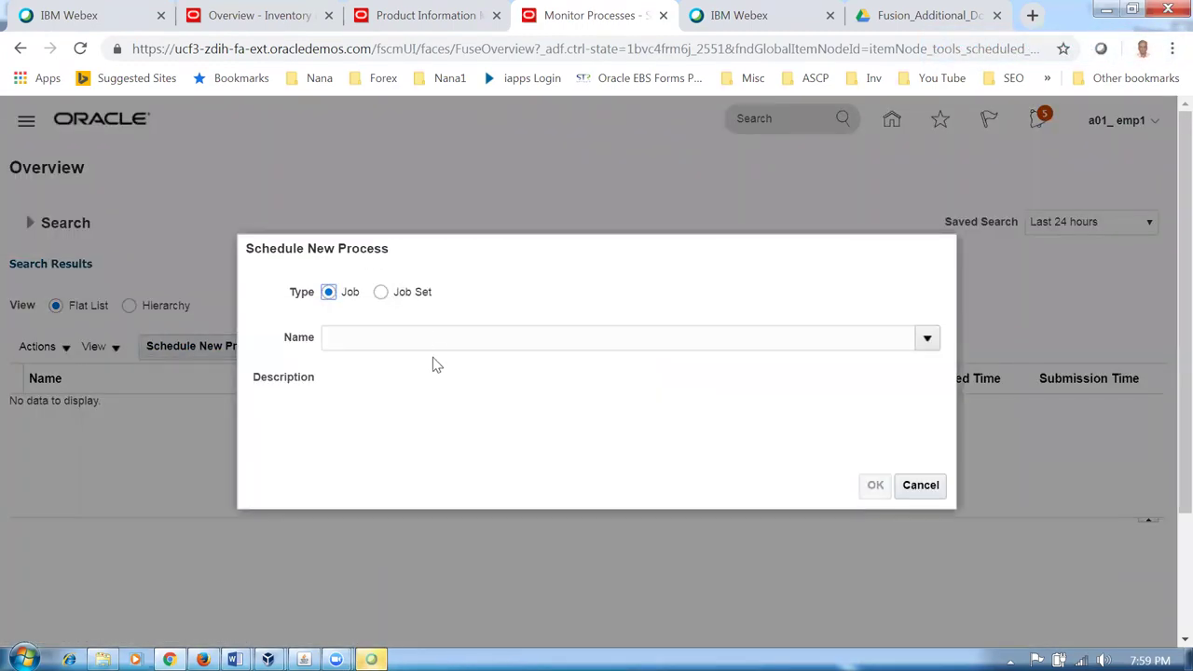
Step: Search process names for gen%serial%num%, correcting the mistyped pattern
{"action": "type", "text": "gen%ser"}
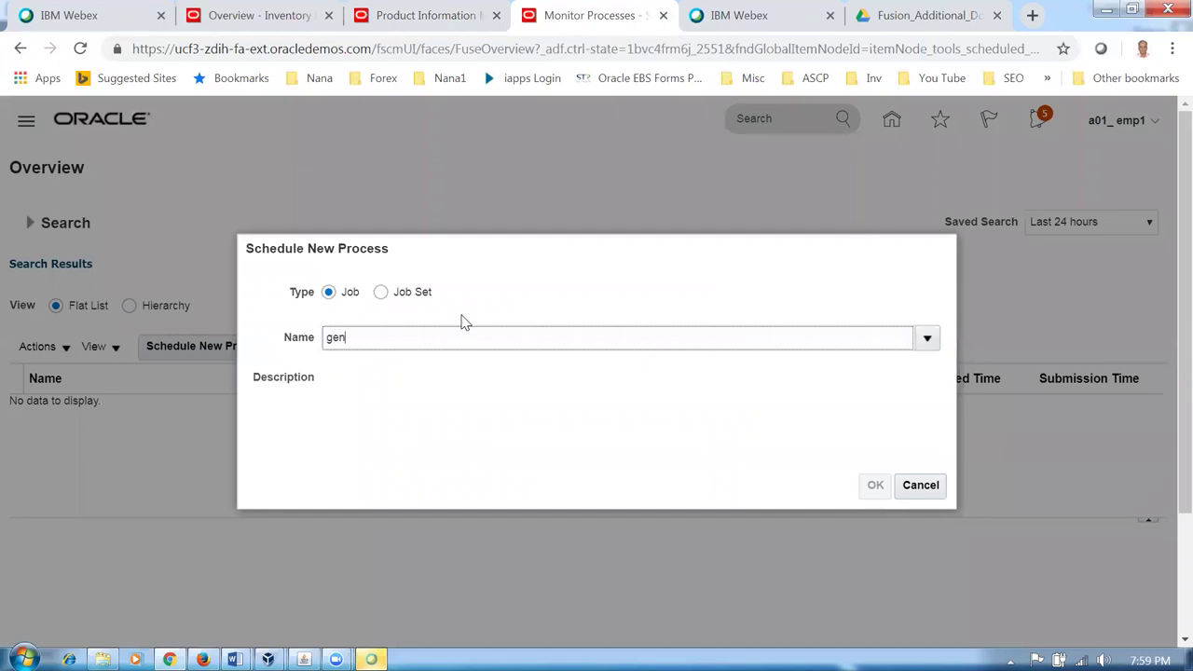
{"action": "type", "text": "ial5num"}
{"action": "type", "text": "%"}
{"action": "key", "text": "Tab"}
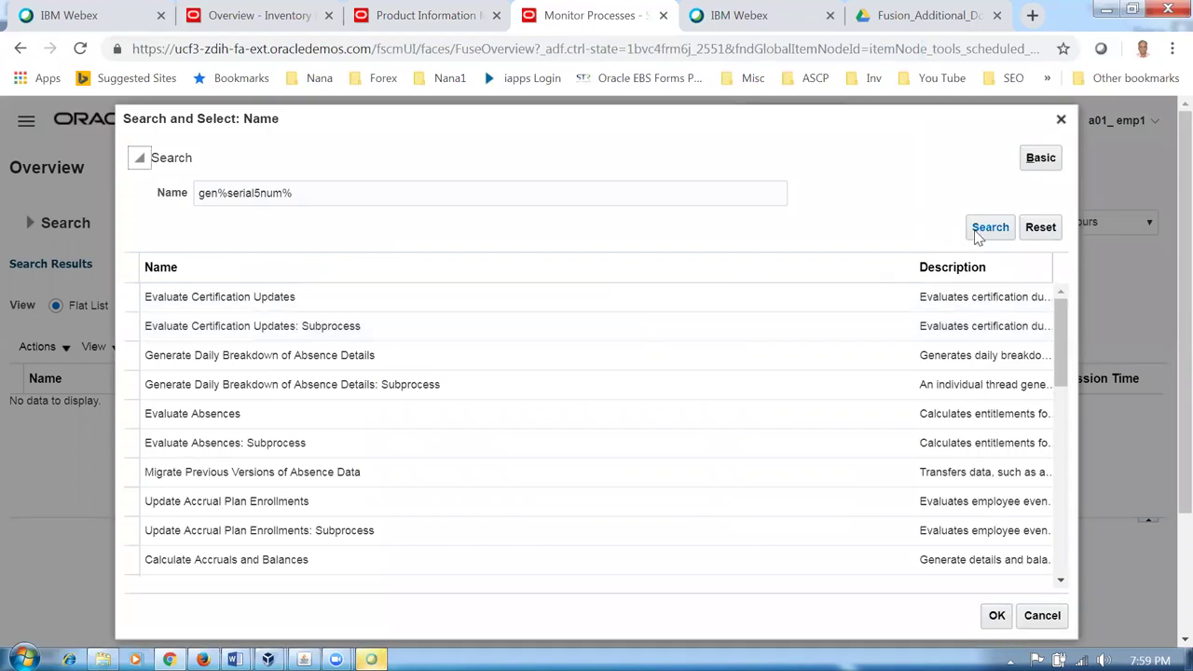
{"action": "left_click", "coordinate": [970, 233]}
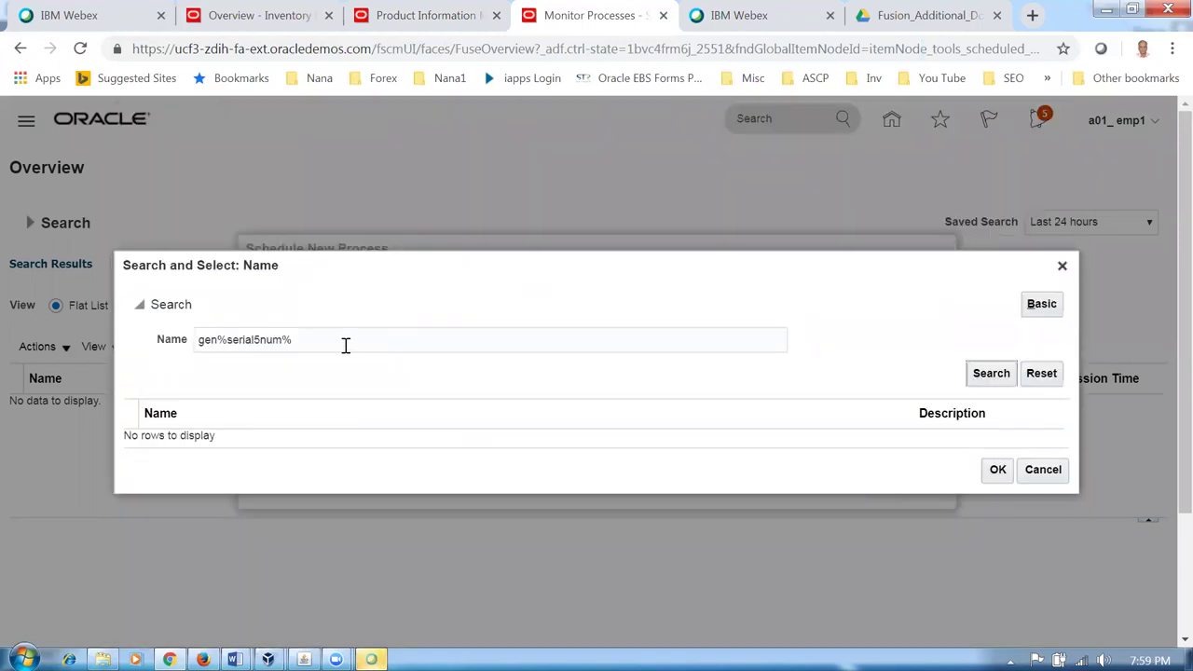
{"action": "left_click", "coordinate": [281, 340]}
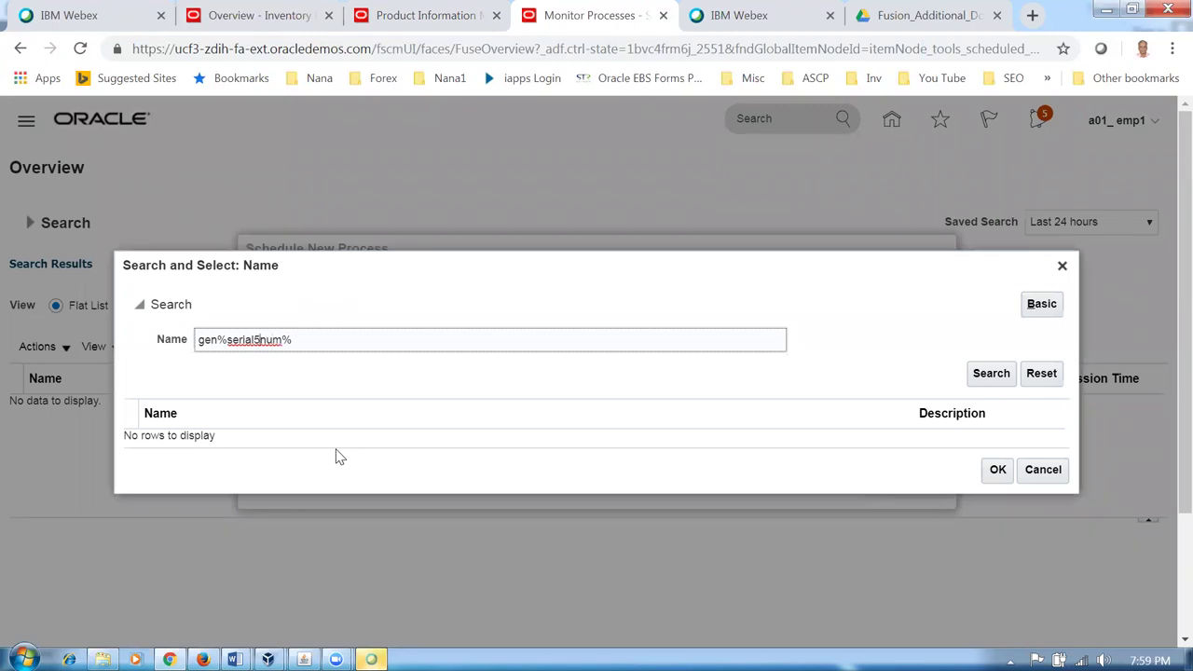
{"action": "key", "text": "Left"}
{"action": "key", "text": "Left"}
{"action": "key", "text": "BackSpace"}
{"action": "type", "text": "%"}
{"action": "left_click", "coordinate": [988, 374]}
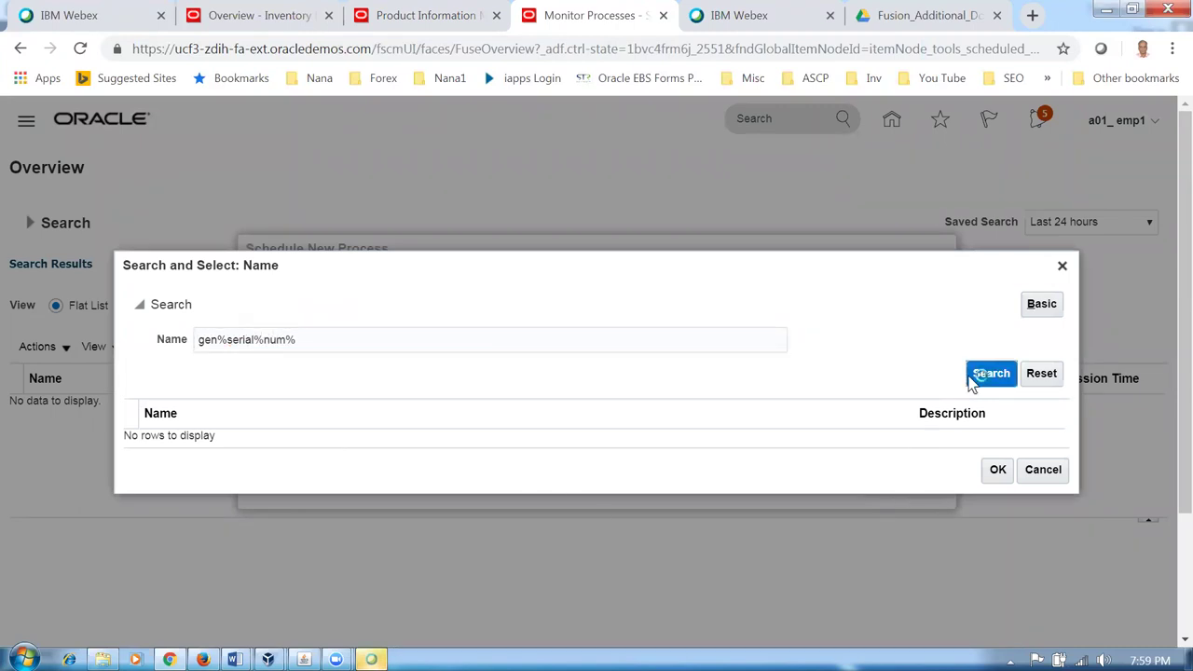
{"action": "left_click", "coordinate": [989, 373]}
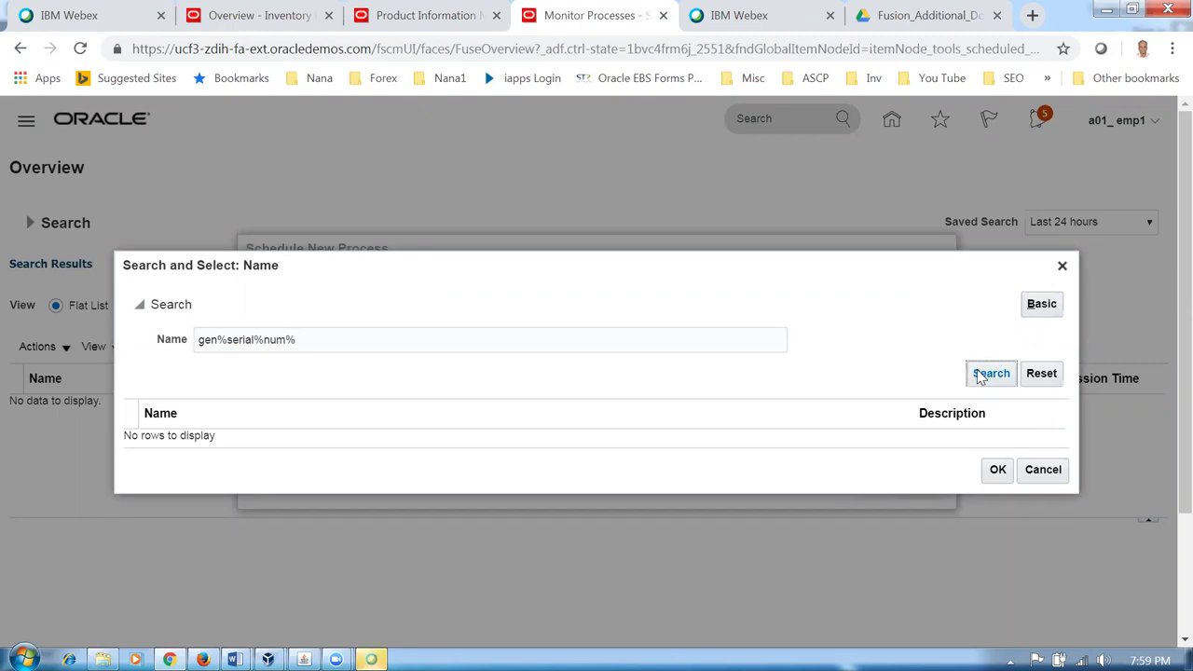
Step: Select the Generate Serial Numbers job and confirm it for scheduling
{"action": "left_click", "coordinate": [320, 434]}
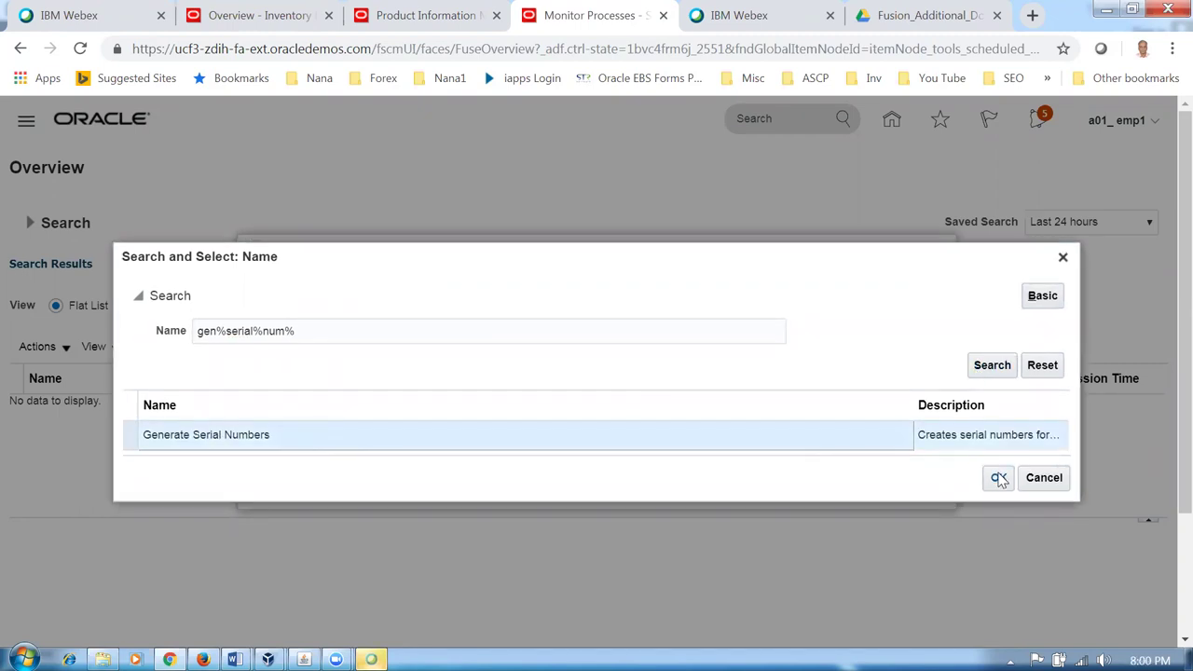
{"action": "left_click", "coordinate": [996, 479]}
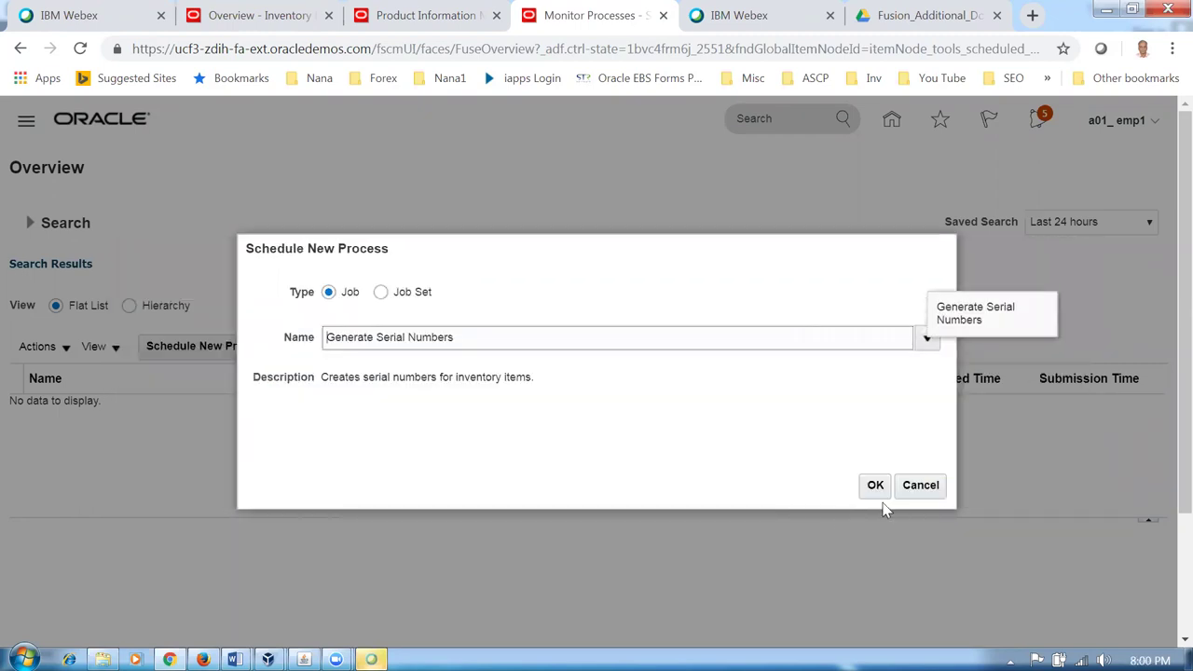
{"action": "left_click", "coordinate": [875, 487]}
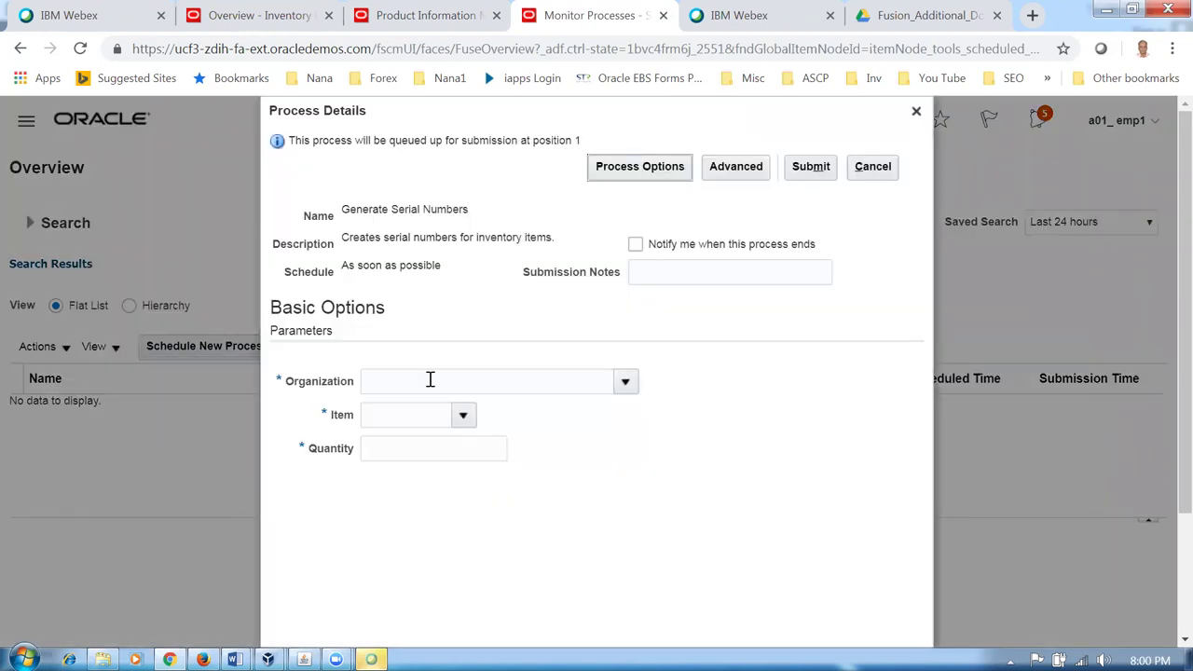
{"action": "left_click", "coordinate": [430, 379]}
Step: Enter organization A011, item a0111 and quantity 1000 as parameters, then switch to Word
{"action": "type", "text": "A011"}
{"action": "key", "text": "Tab"}
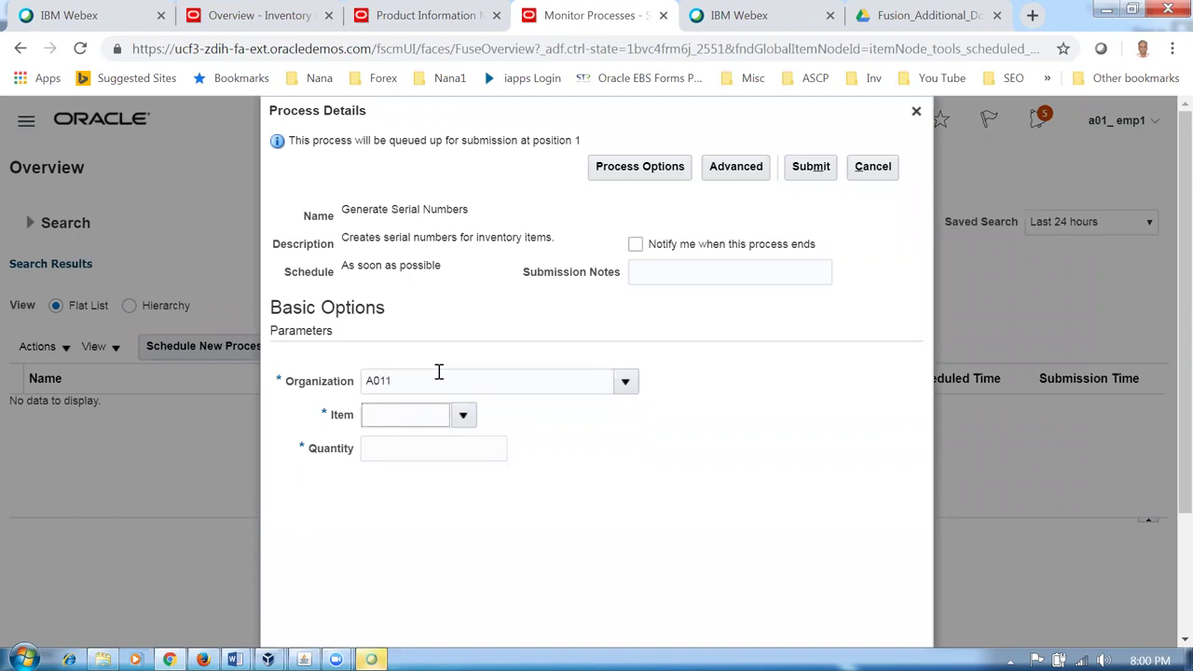
{"action": "type", "text": "a0111"}
{"action": "key", "text": "Tab"}
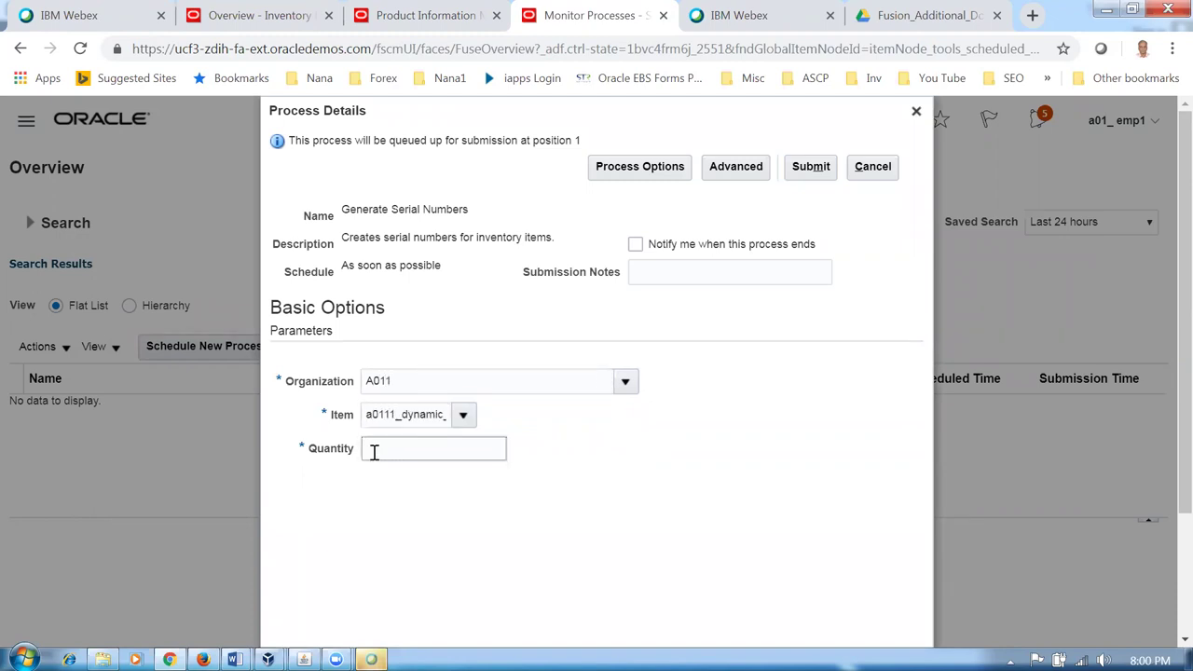
{"action": "type", "text": "1000"}
{"action": "key", "text": "Tab"}
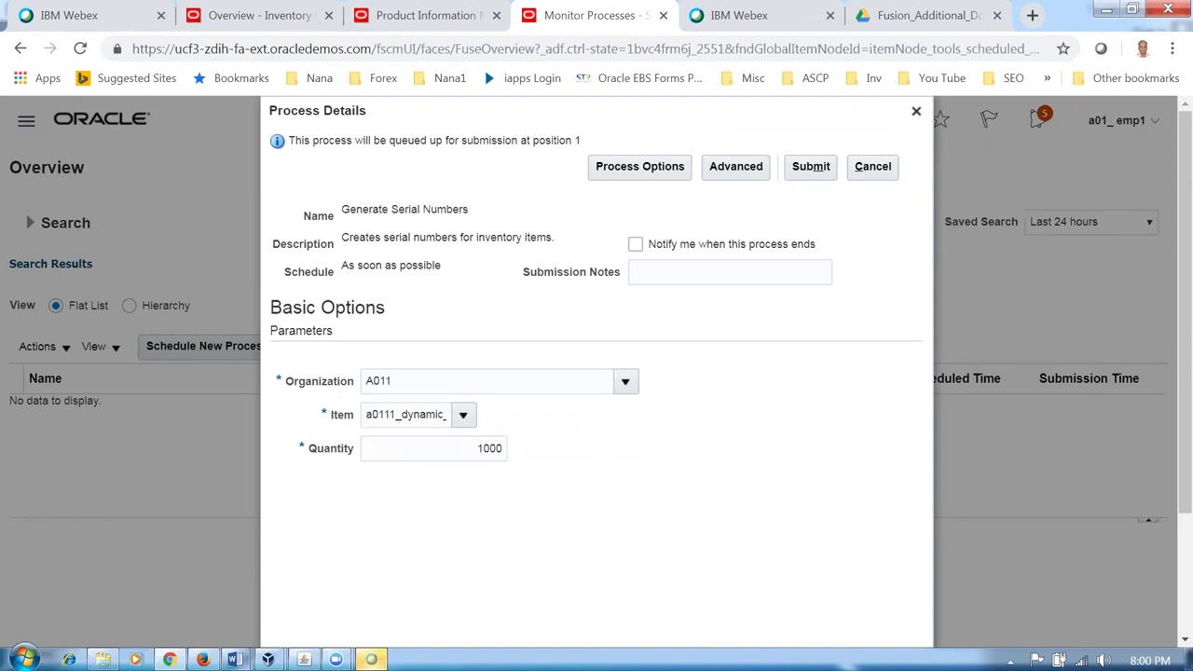
{"action": "mouse_move", "coordinate": [235, 660]}
{"action": "left_click", "coordinate": [274, 578]}
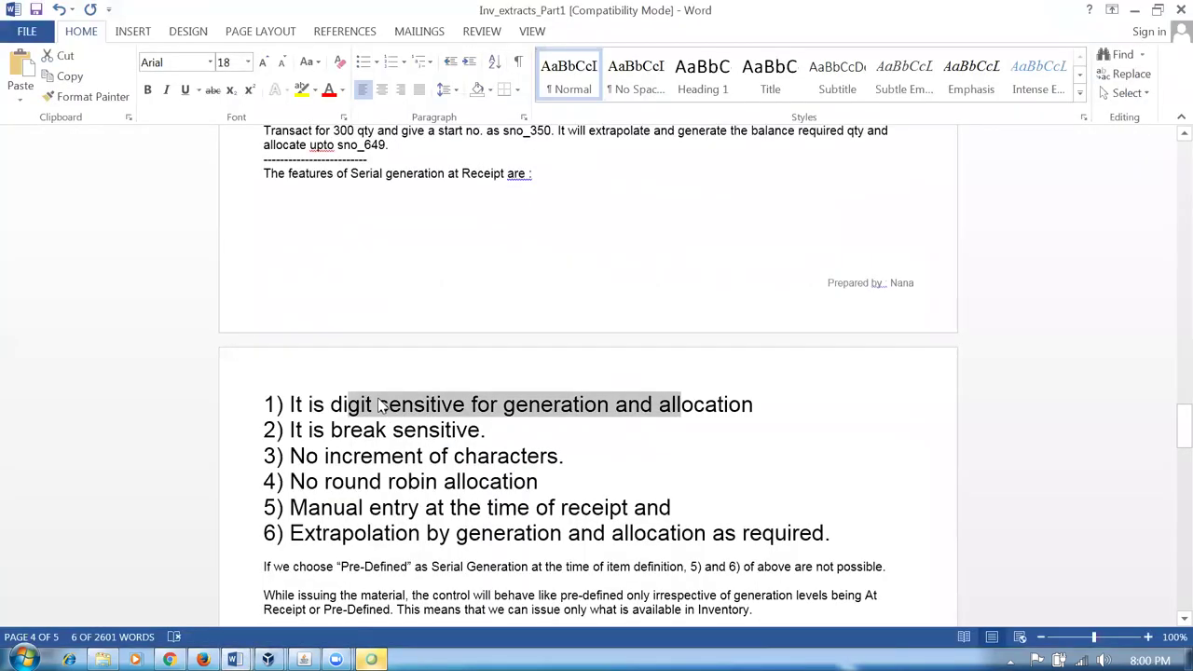
{"action": "left_click", "coordinate": [336, 408]}
{"action": "left_click_drag", "start_coordinate": [340, 407], "coordinate": [605, 399]}
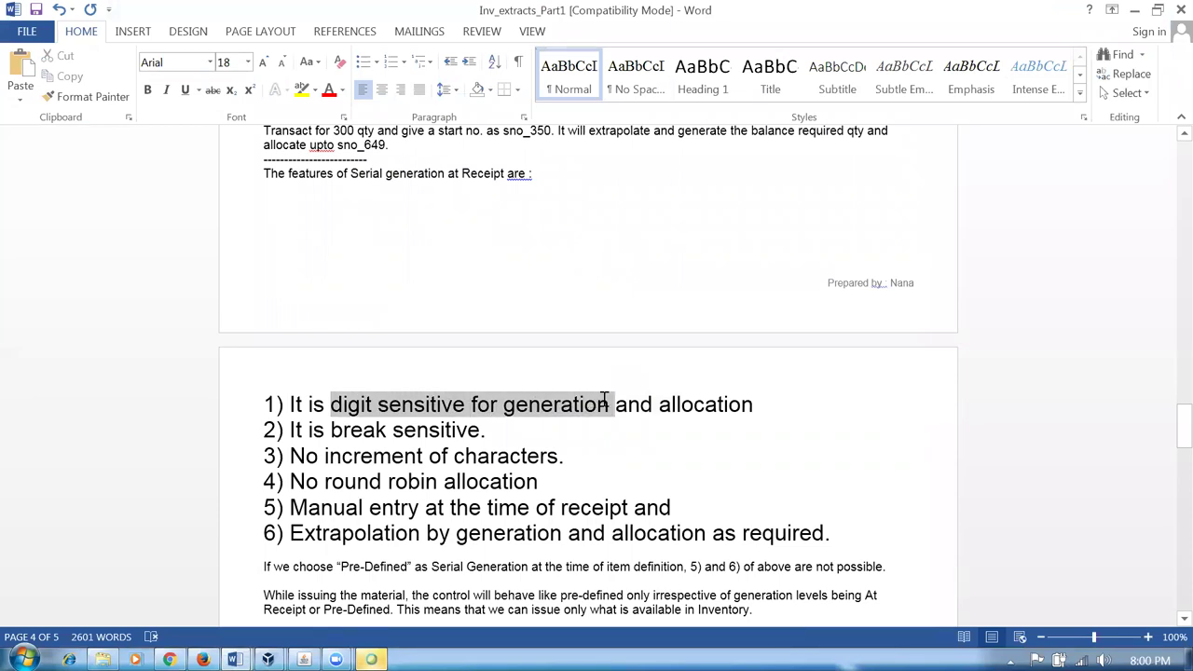
{"action": "left_click", "coordinate": [567, 482]}
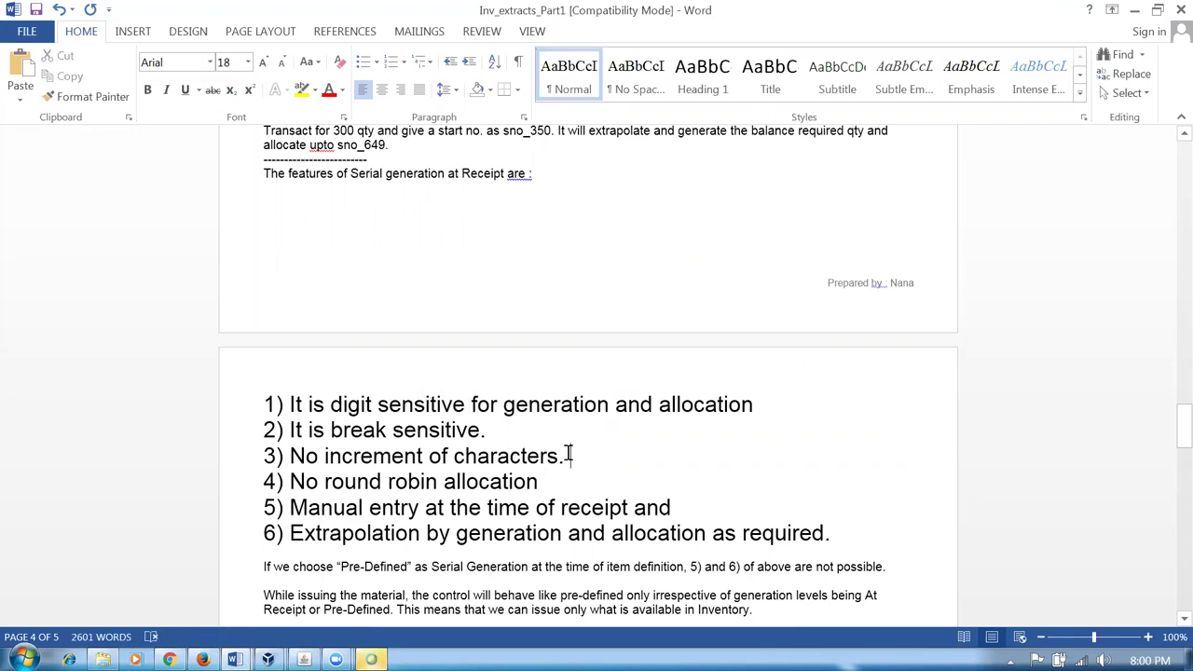
{"action": "left_click", "coordinate": [495, 434]}
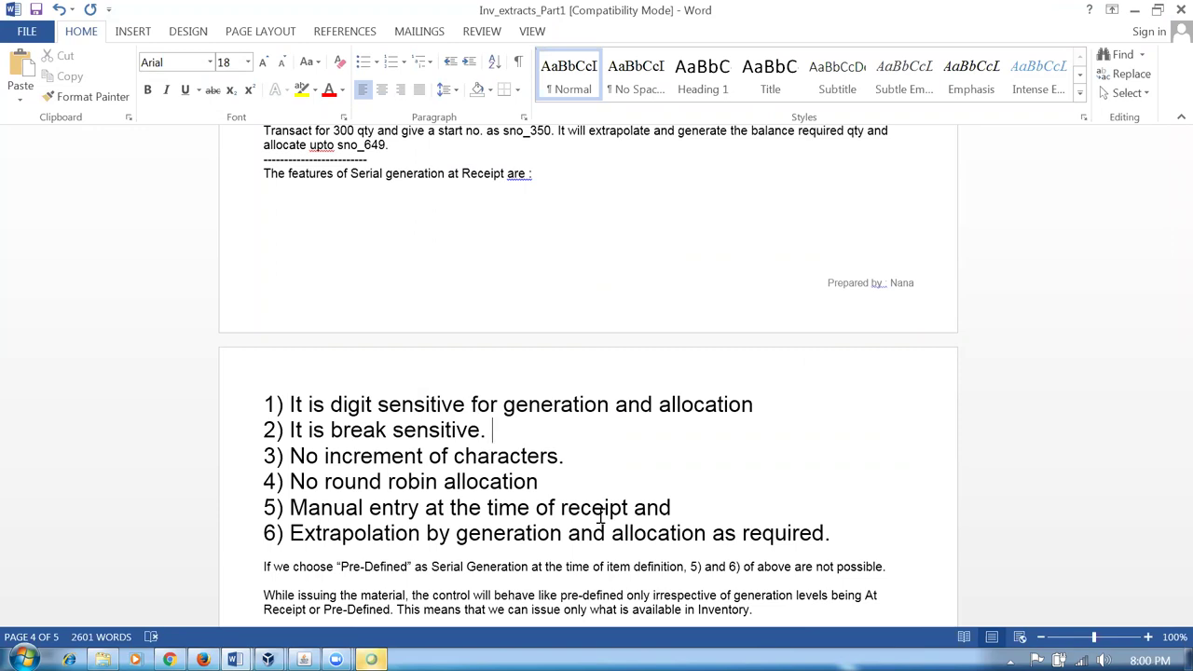
{"action": "left_click", "coordinate": [766, 405]}
{"action": "left_click", "coordinate": [519, 440]}
{"action": "left_click", "coordinate": [587, 464]}
{"action": "left_click", "coordinate": [558, 490]}
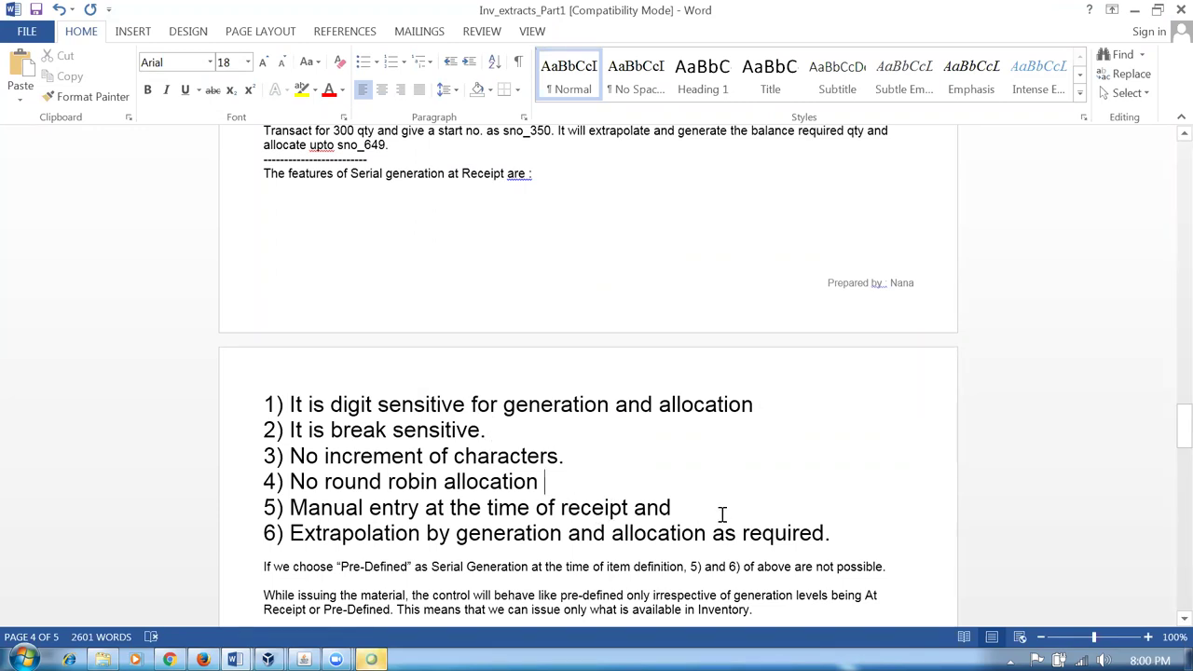
{"action": "left_click", "coordinate": [702, 515]}
{"action": "left_click", "coordinate": [855, 532]}
{"action": "left_click", "coordinate": [690, 513]}
{"action": "left_click", "coordinate": [588, 491]}
{"action": "left_click", "coordinate": [572, 457]}
{"action": "left_click", "coordinate": [520, 438]}
{"action": "left_click", "coordinate": [779, 412]}
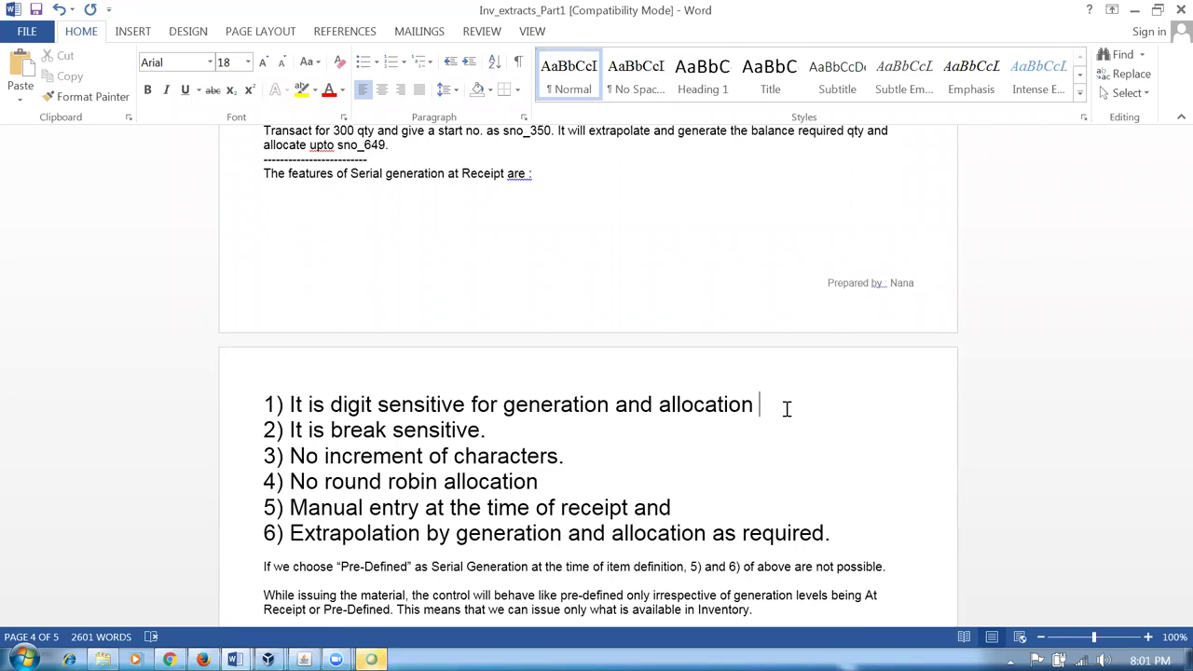
Step: Replace the trailing spaces after 'allocation' in points 1 and 4 with full stops
{"action": "key", "text": "BackSpace"}
{"action": "type", "text": "."}
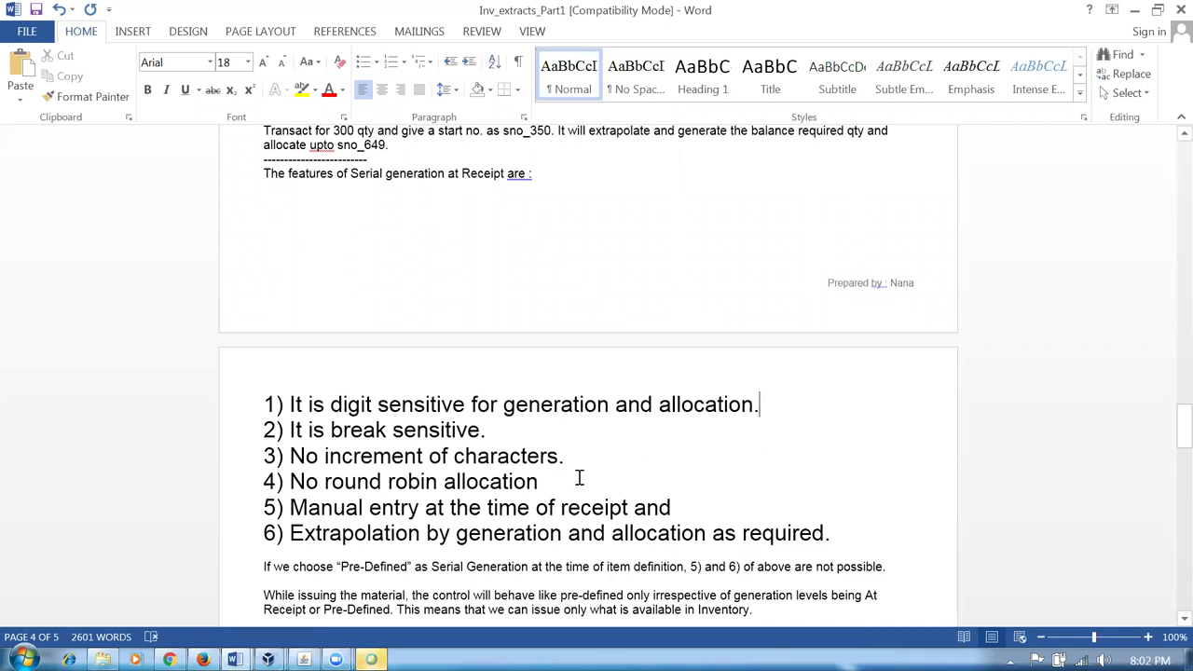
{"action": "left_click", "coordinate": [576, 483]}
{"action": "key", "text": "BackSpace"}
{"action": "type", "text": "."}
Step: Review the ends of points 6 to 1, highlight 'sensitive for generation', and return to Chrome
{"action": "left_click", "coordinate": [855, 543]}
{"action": "left_click", "coordinate": [572, 483]}
{"action": "left_click", "coordinate": [584, 467]}
{"action": "left_click", "coordinate": [523, 444]}
{"action": "left_click", "coordinate": [755, 409]}
{"action": "left_click_drag", "start_coordinate": [382, 403], "coordinate": [572, 401]}
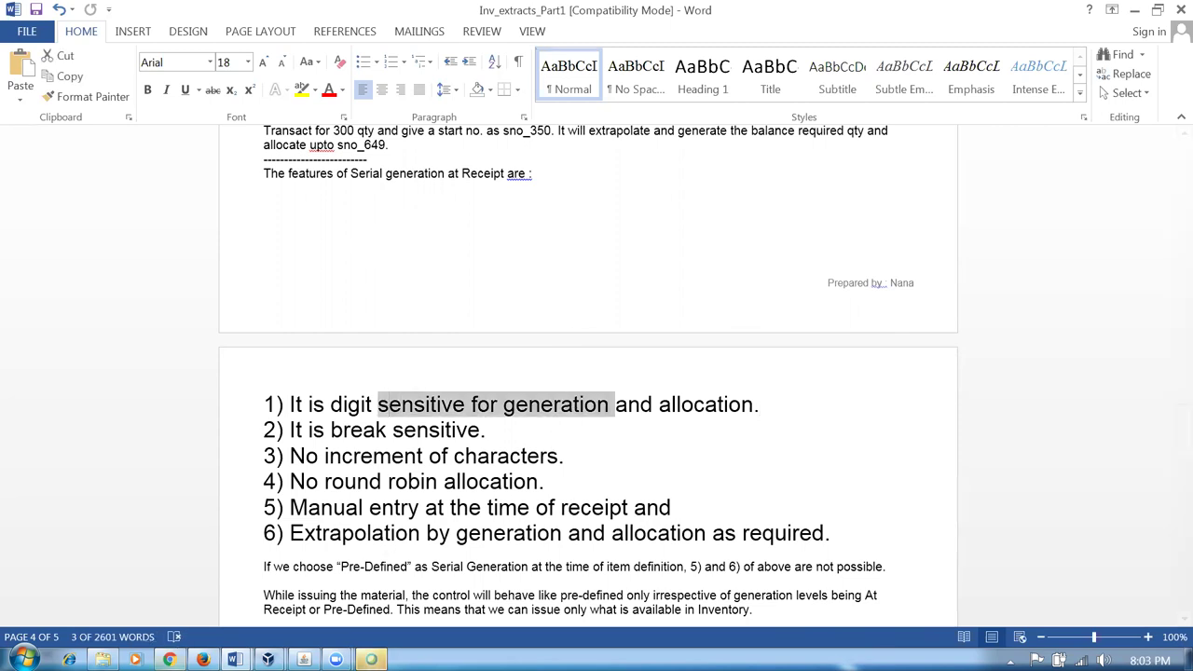
{"action": "left_click", "coordinate": [169, 660]}
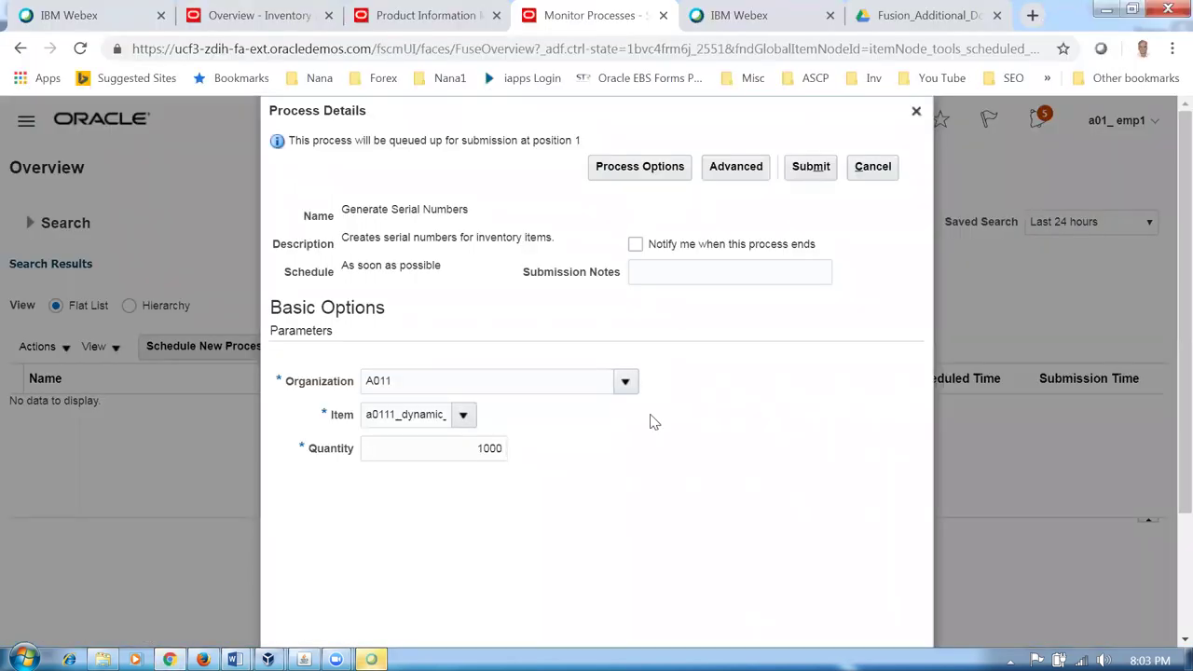
Step: Submit the Generate Serial Numbers job and refresh until process 1600283 completes
{"action": "left_click", "coordinate": [812, 168]}
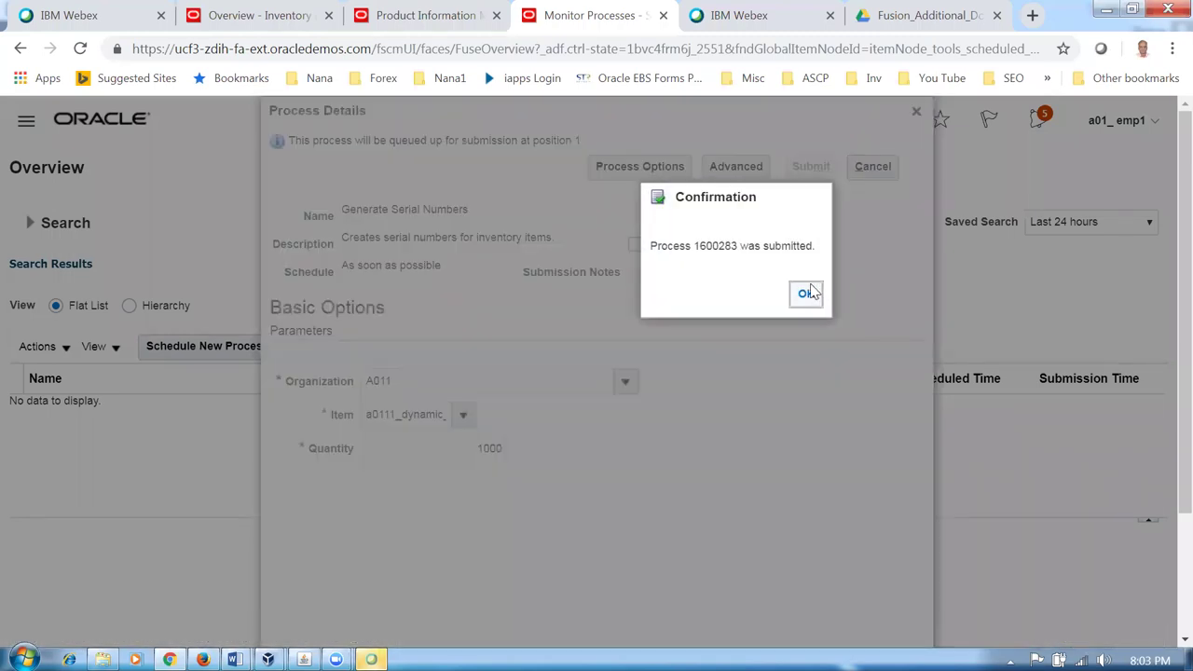
{"action": "left_click", "coordinate": [808, 294]}
{"action": "left_click", "coordinate": [729, 347]}
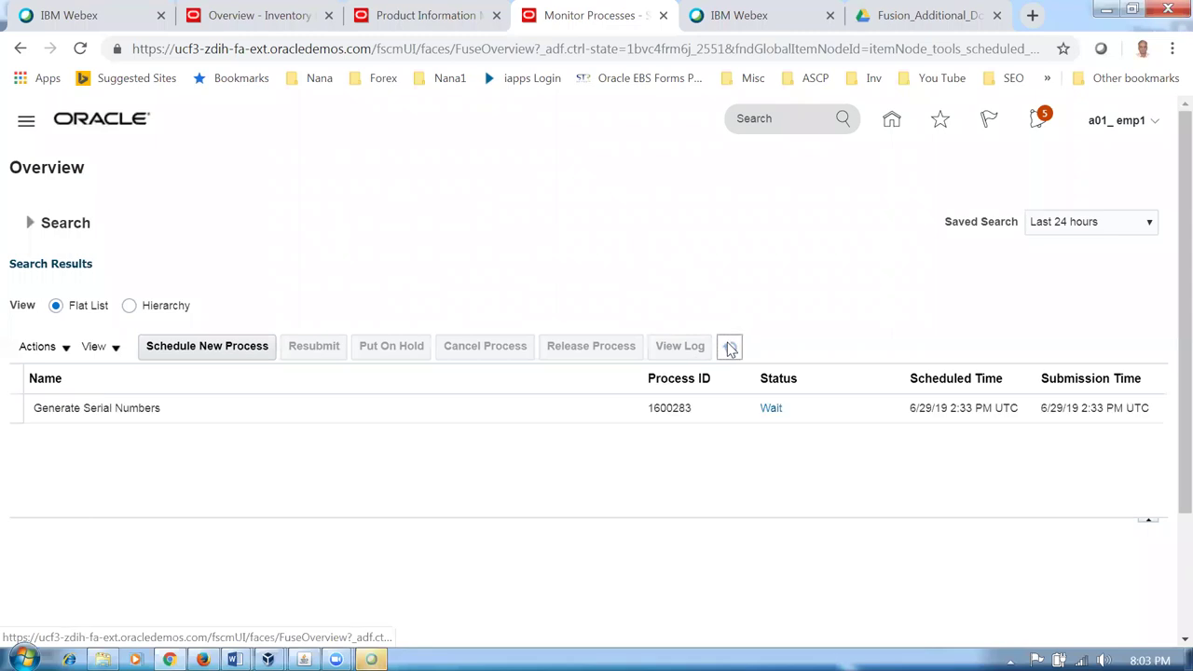
{"action": "left_click", "coordinate": [731, 347]}
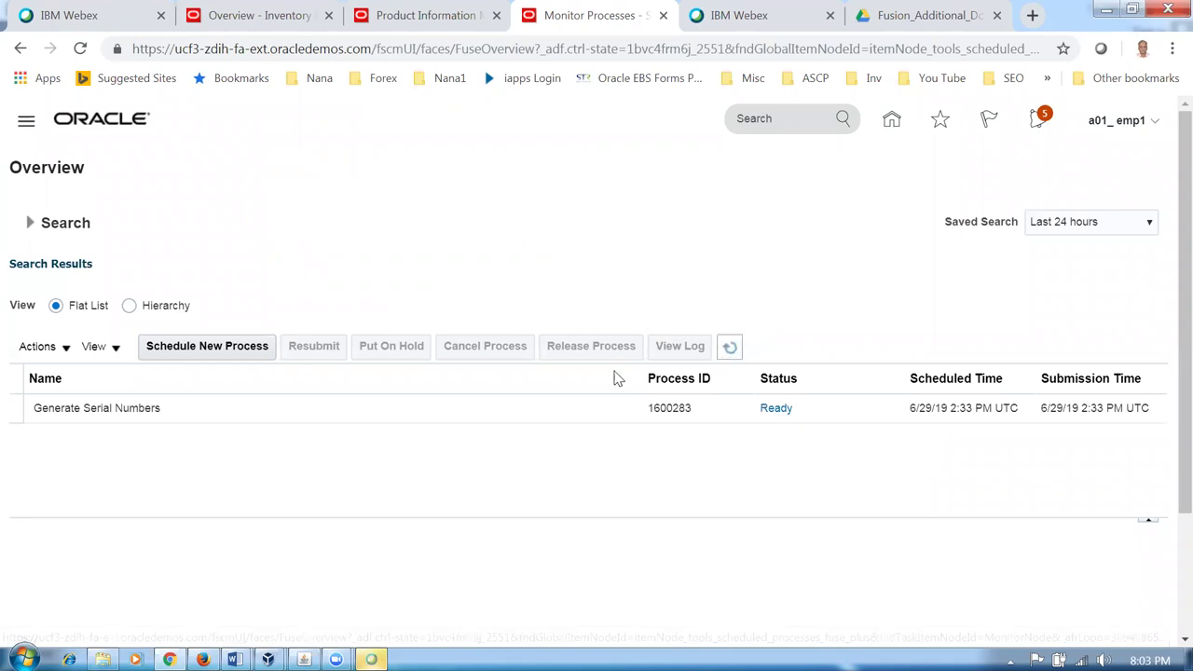
{"action": "left_click", "coordinate": [733, 348]}
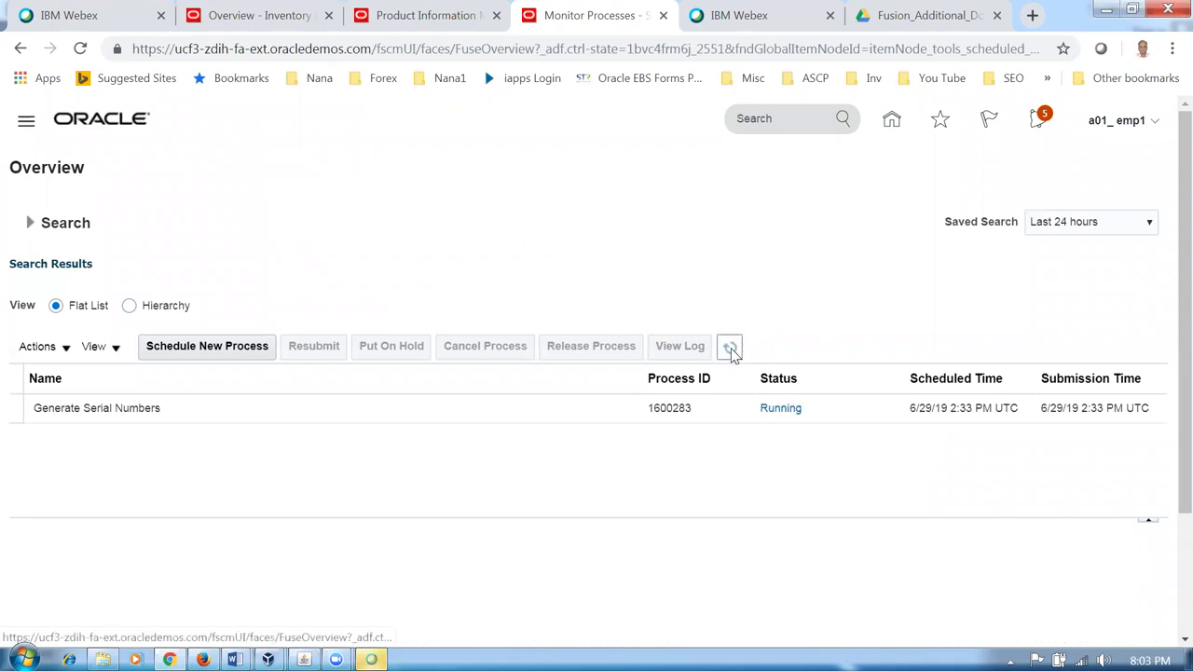
{"action": "left_click", "coordinate": [732, 351]}
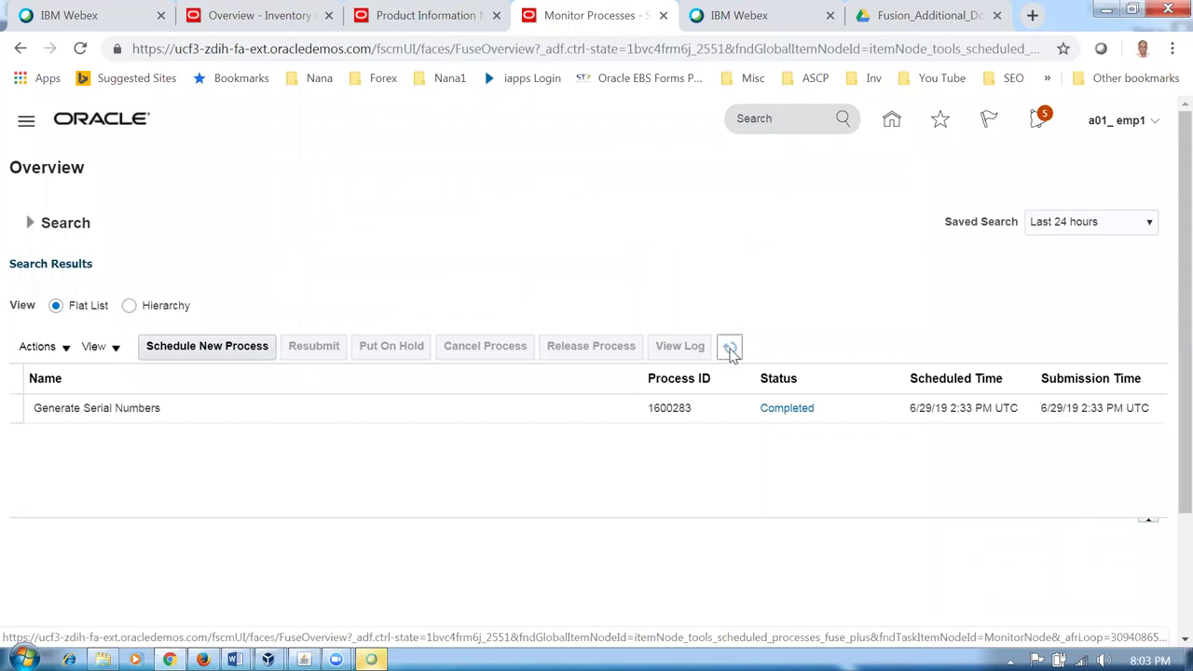
{"action": "left_click", "coordinate": [731, 348]}
{"action": "left_click", "coordinate": [732, 351]}
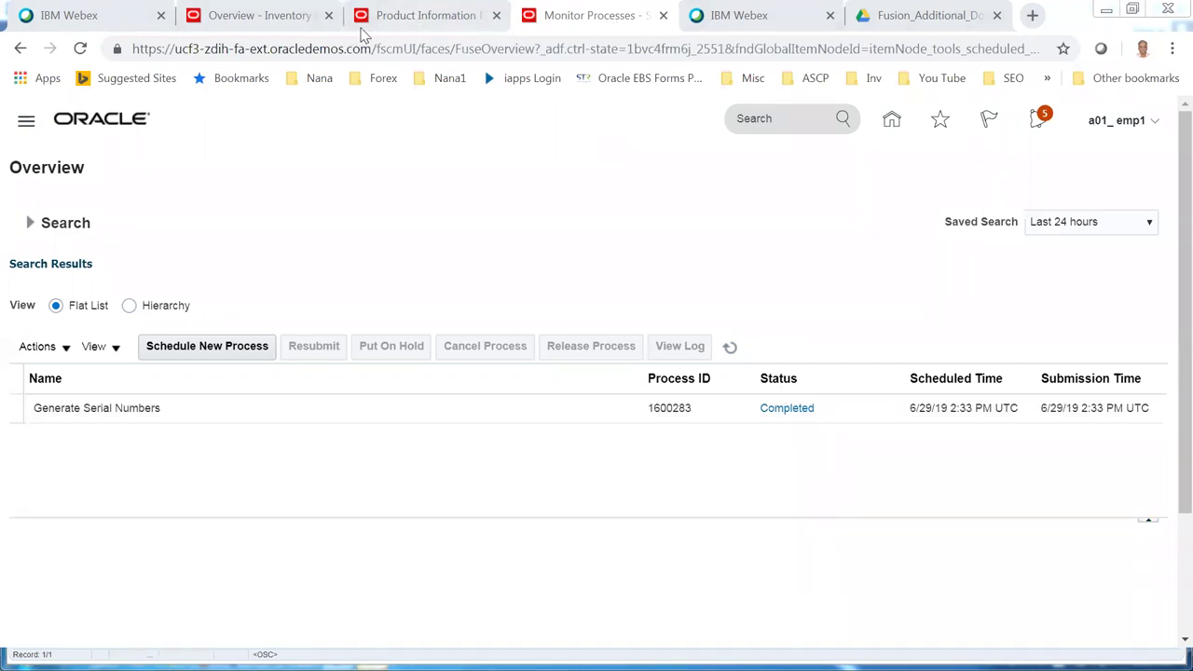
Step: Look through the other browser tabs, then duplicate the process monitoring tab
{"action": "left_click", "coordinate": [406, 17]}
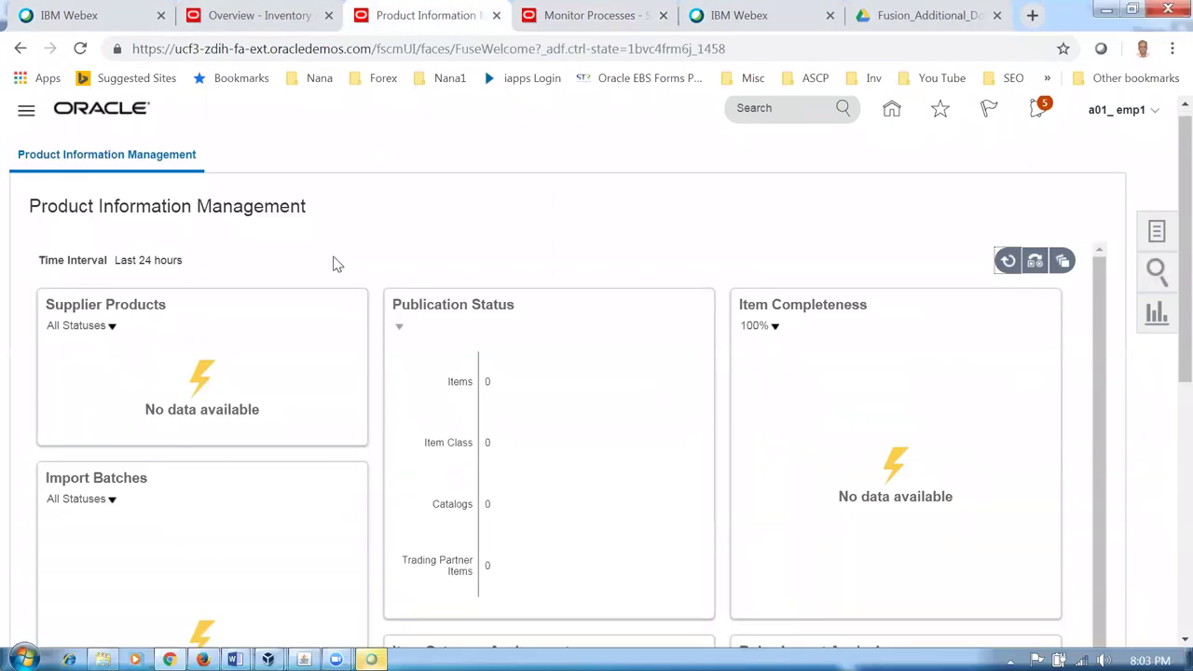
{"action": "left_click", "coordinate": [240, 22]}
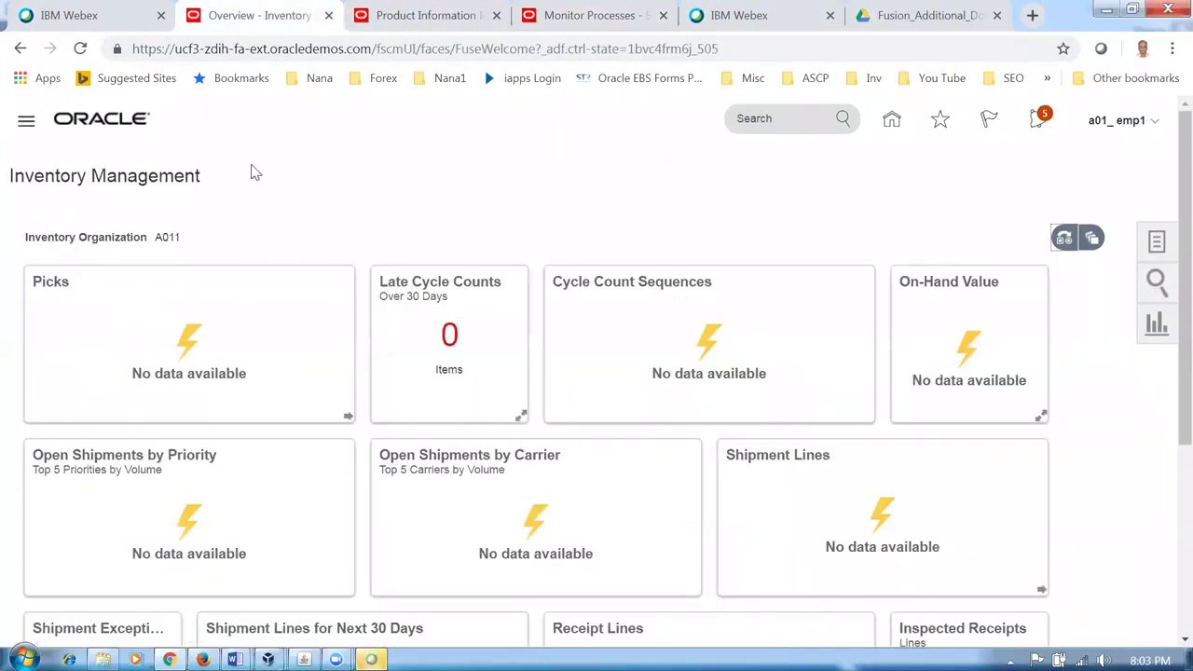
{"action": "left_click", "coordinate": [627, 31]}
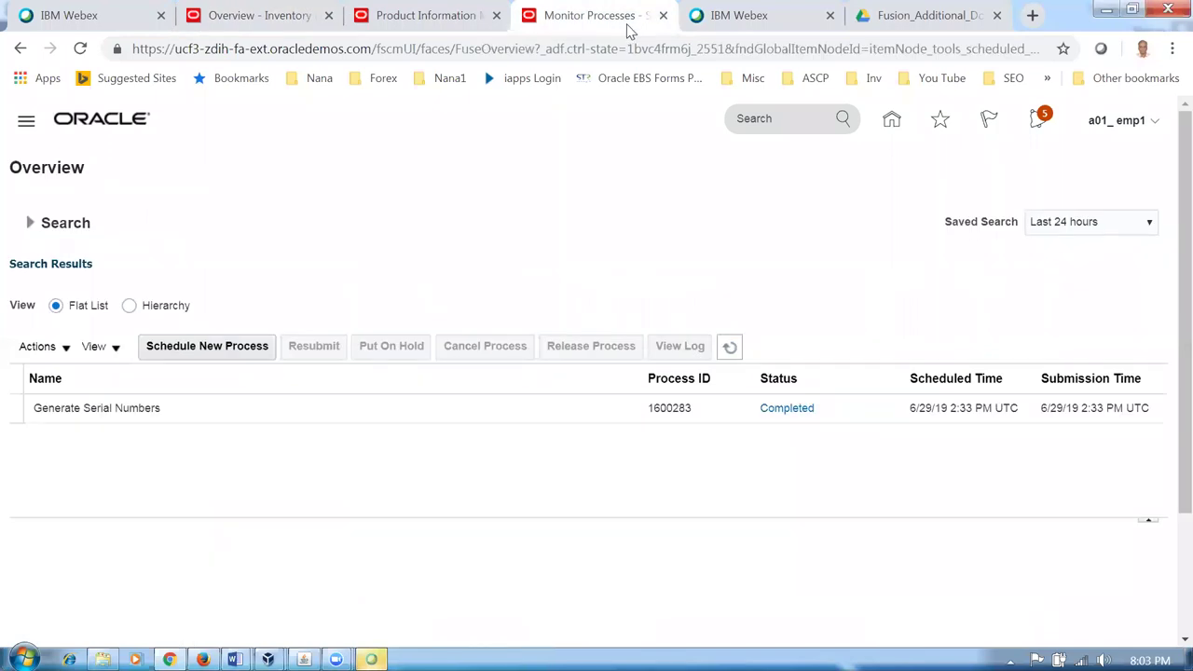
{"action": "left_click", "coordinate": [895, 19]}
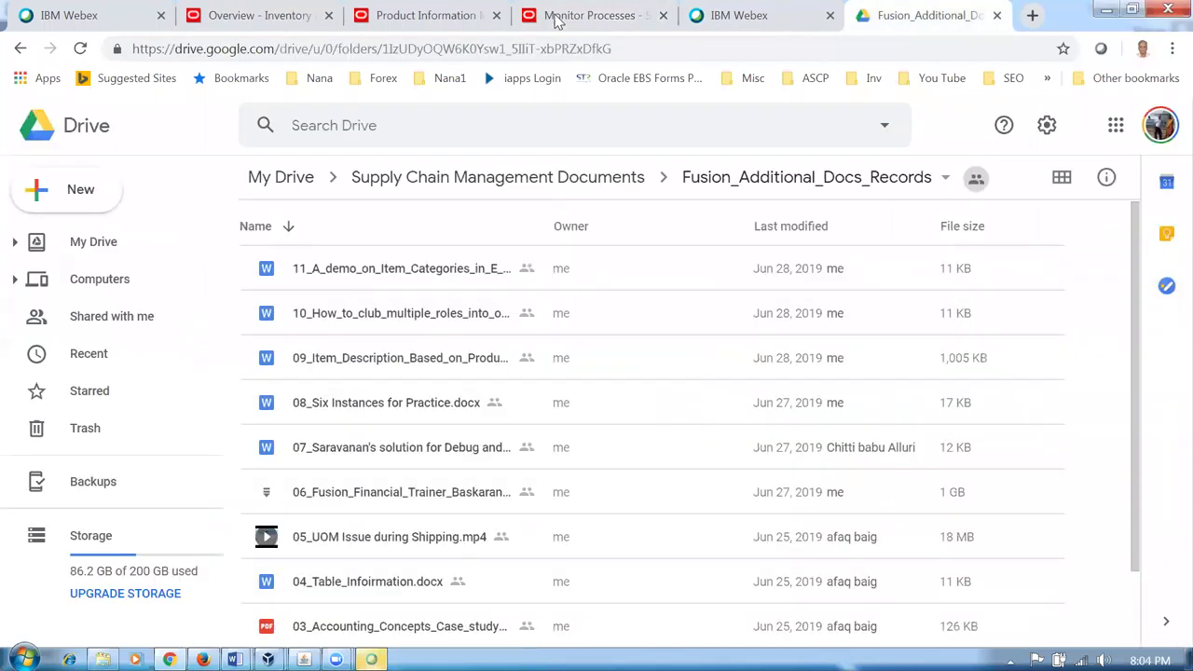
{"action": "left_click", "coordinate": [573, 24]}
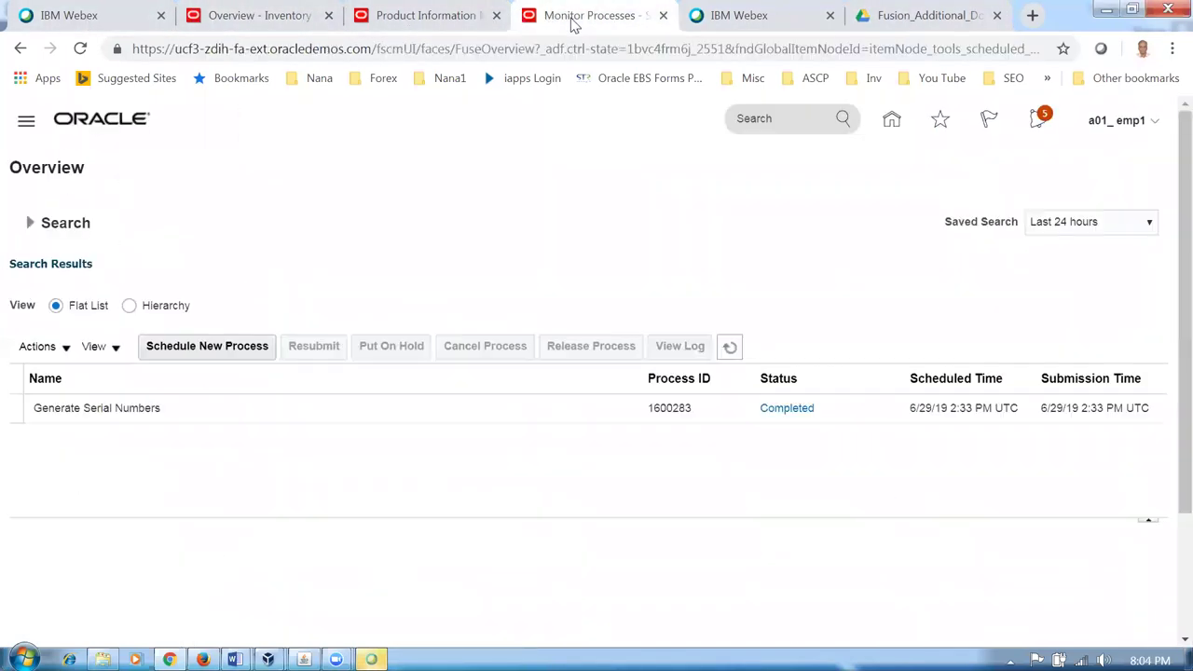
{"action": "right_click", "coordinate": [573, 25]}
{"action": "left_click", "coordinate": [602, 87]}
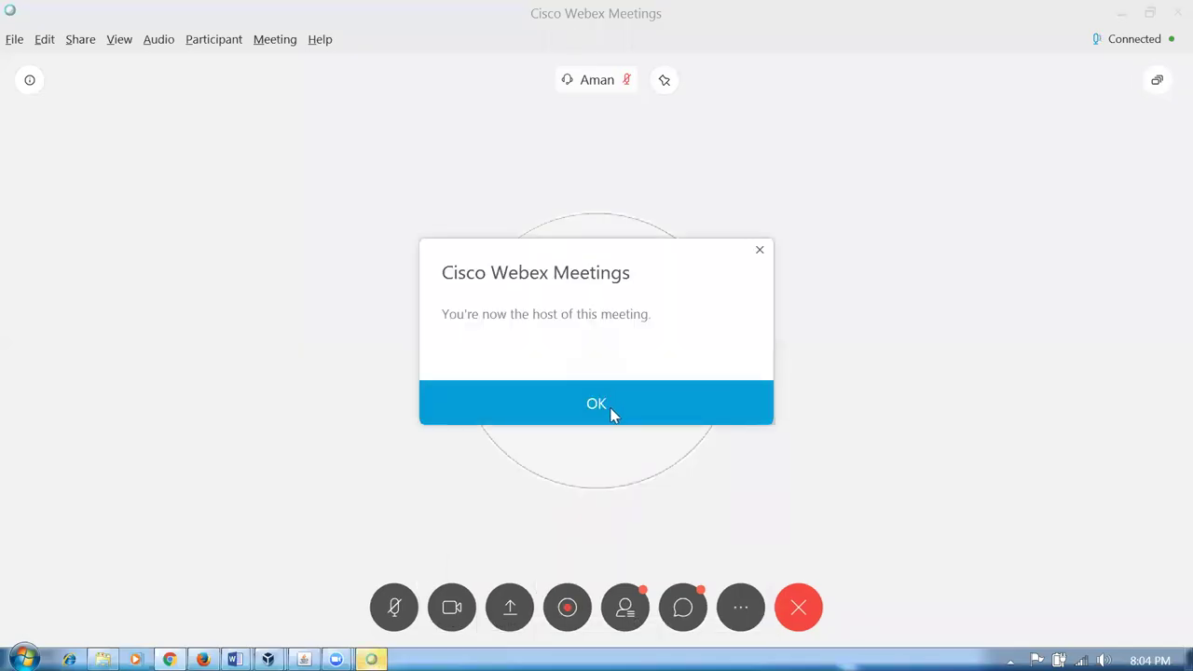
Step: Dismiss the 'You're now the host' notice and minimize the Webex meeting window
{"action": "left_click", "coordinate": [596, 405]}
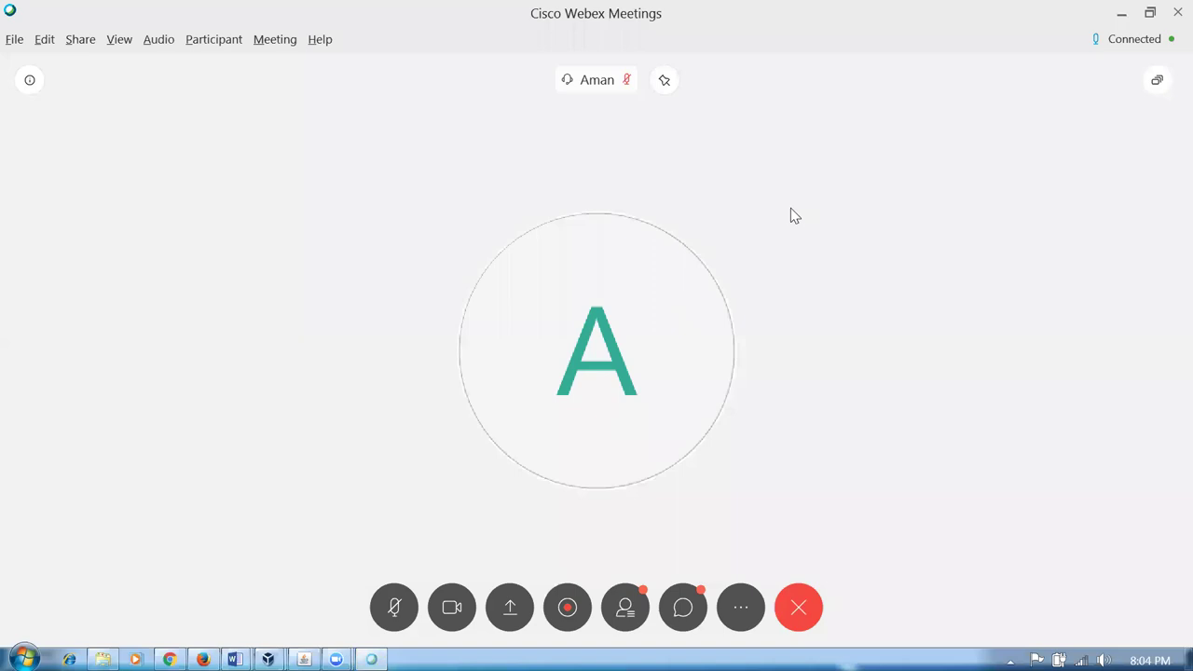
{"action": "left_click", "coordinate": [1119, 18]}
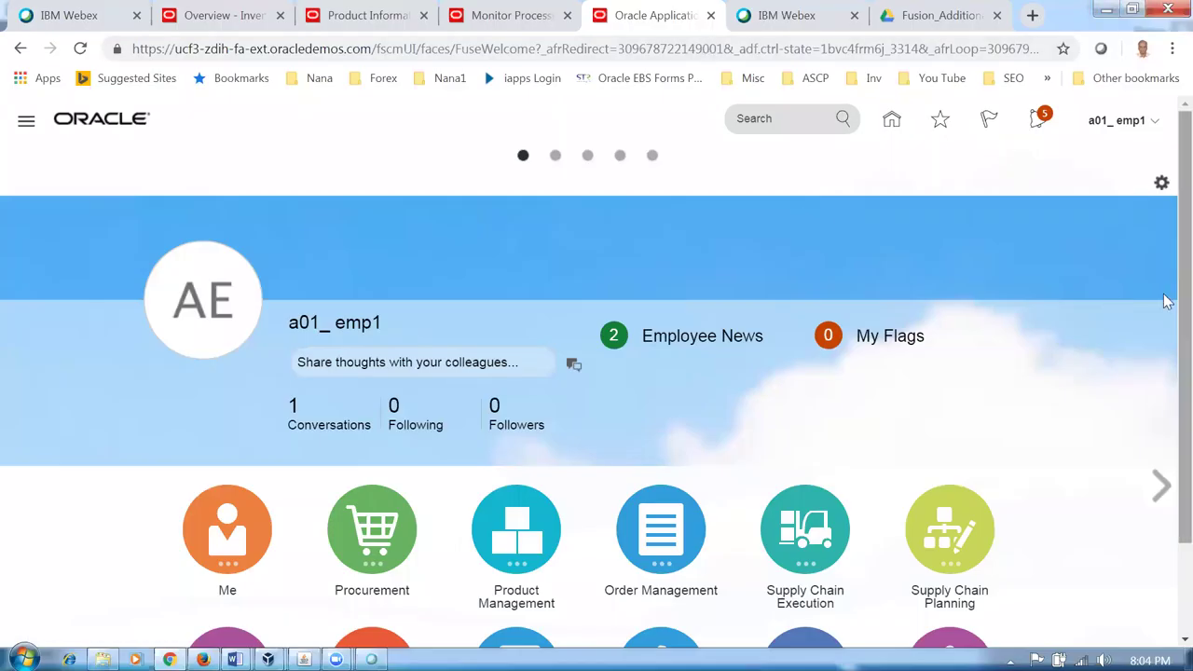
Step: Go from Home through Supply Chain Execution > Inventory Management to the Manage Serial Numbers task
{"action": "left_click", "coordinate": [894, 123]}
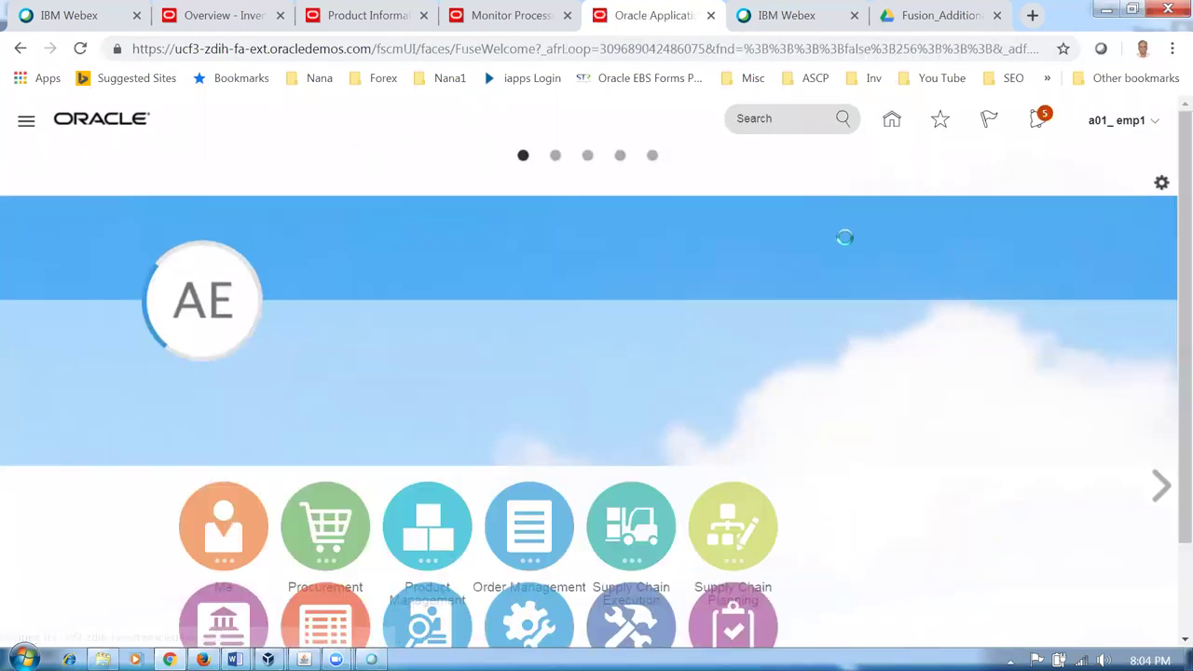
{"action": "scroll", "coordinate": [848, 343], "scroll_direction": "down", "scroll_amount": 1}
{"action": "left_click", "coordinate": [817, 415]}
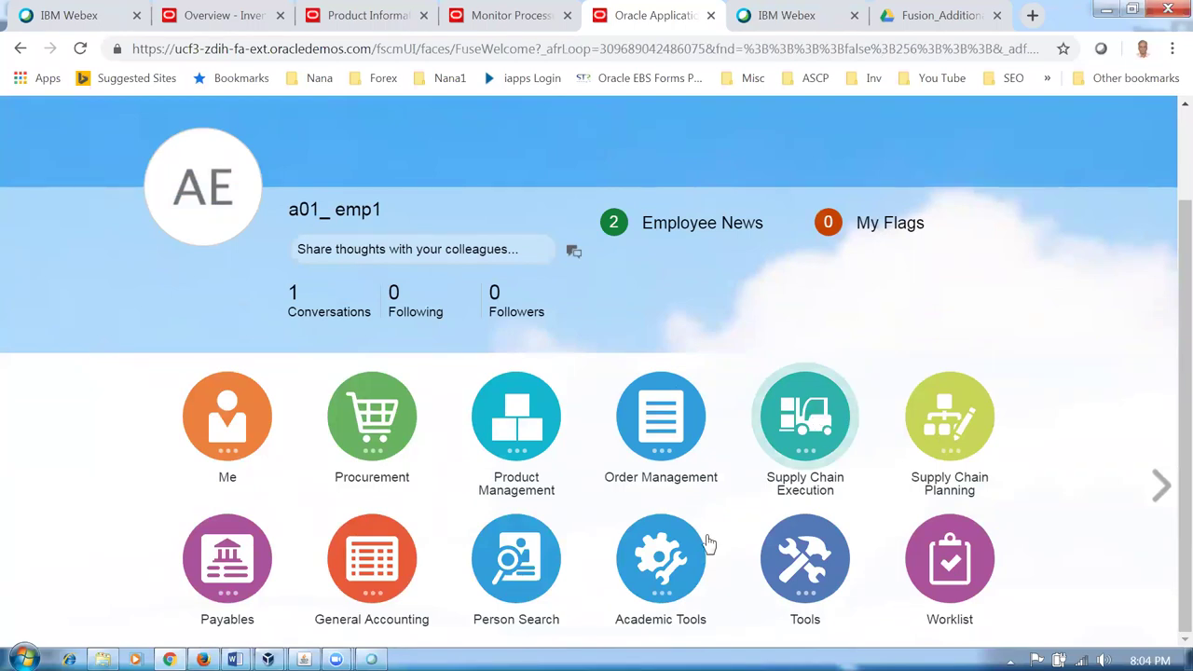
{"action": "left_click", "coordinate": [708, 534]}
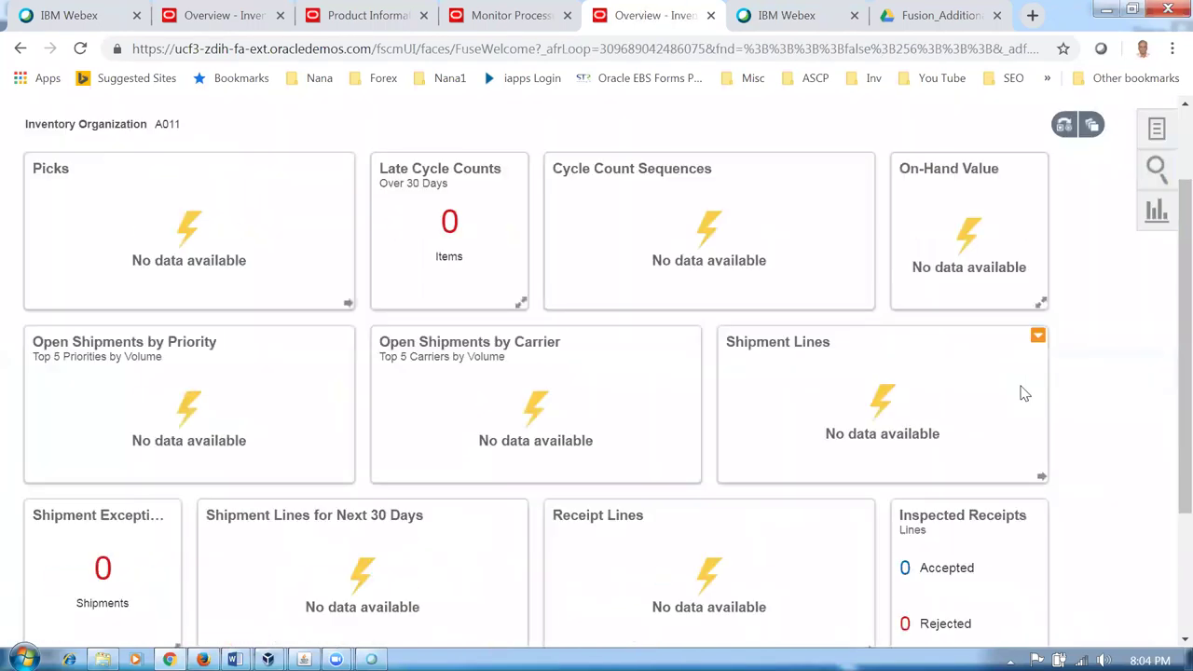
{"action": "scroll", "coordinate": [1164, 224], "scroll_direction": "up", "scroll_amount": 1}
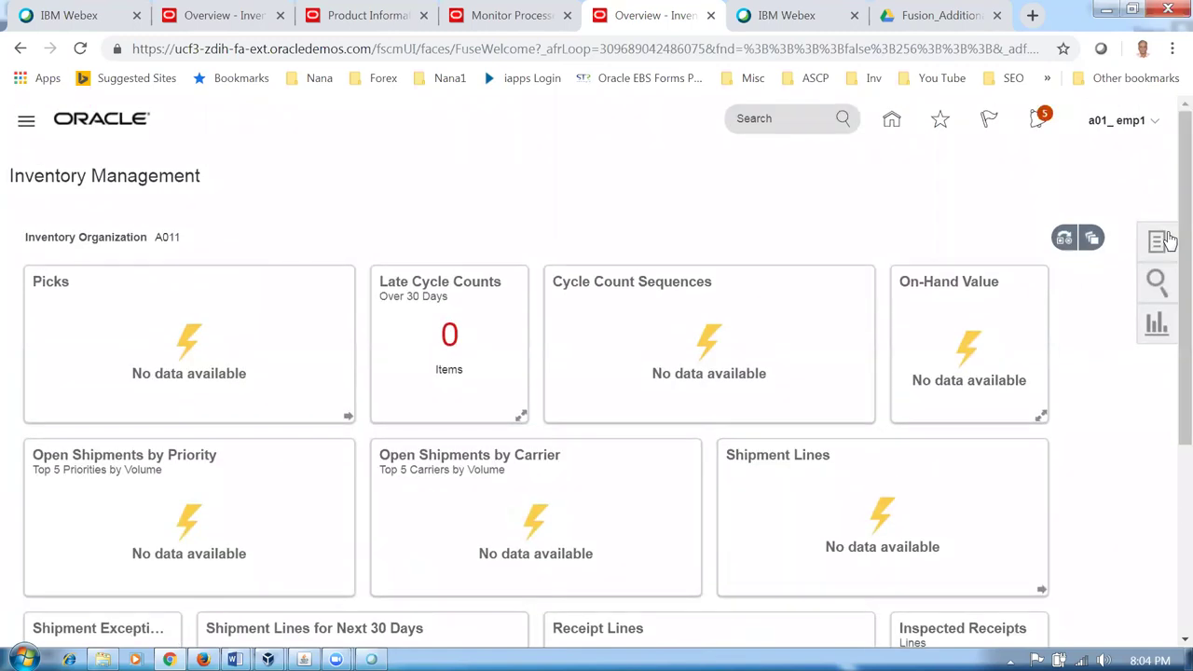
{"action": "left_click", "coordinate": [1160, 242]}
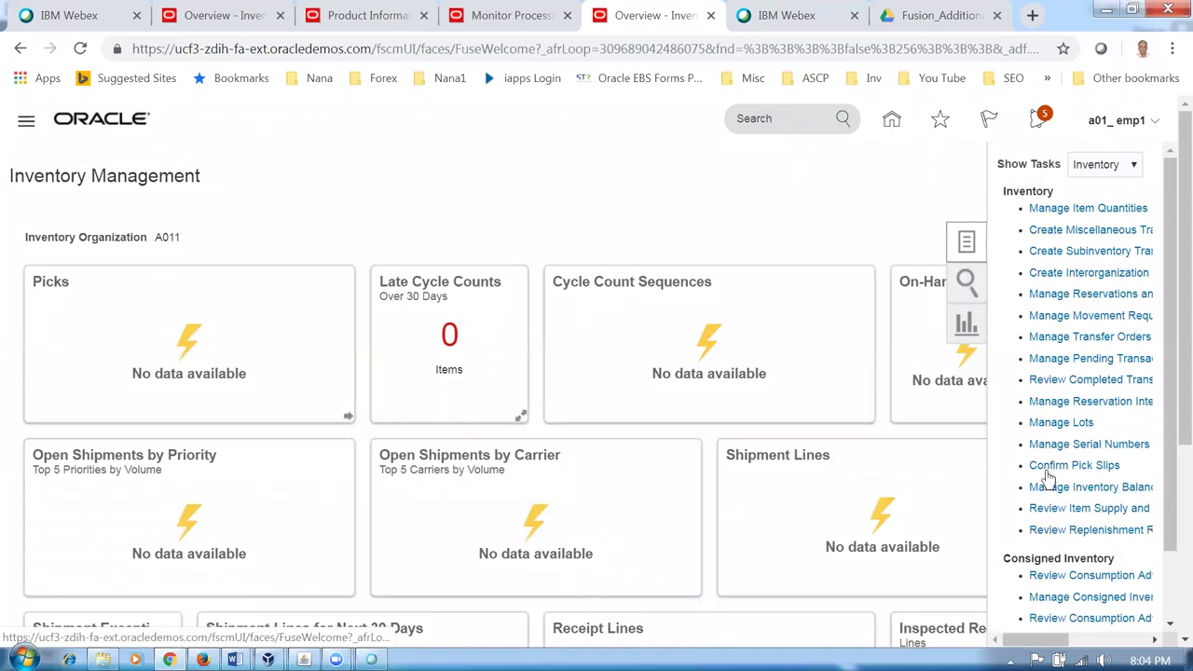
{"action": "left_click", "coordinate": [1052, 451]}
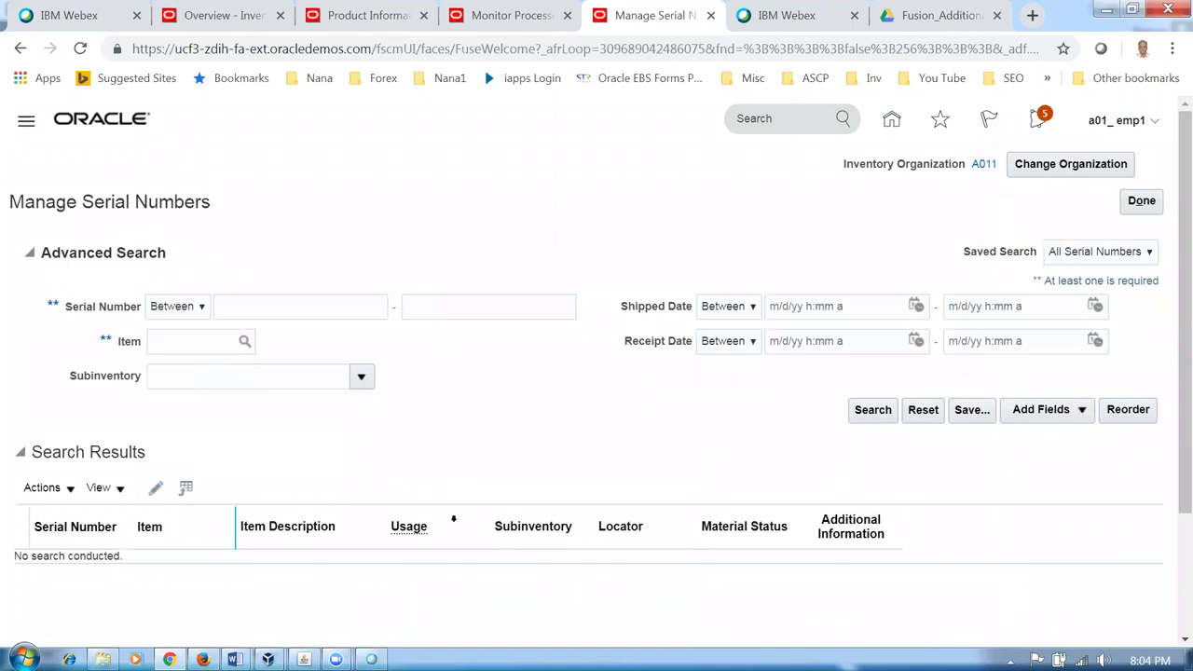
Step: Search serial numbers for item a0111 and scroll through the results
{"action": "left_click", "coordinate": [187, 343]}
{"action": "type", "text": "a0111"}
{"action": "key", "text": "Tab"}
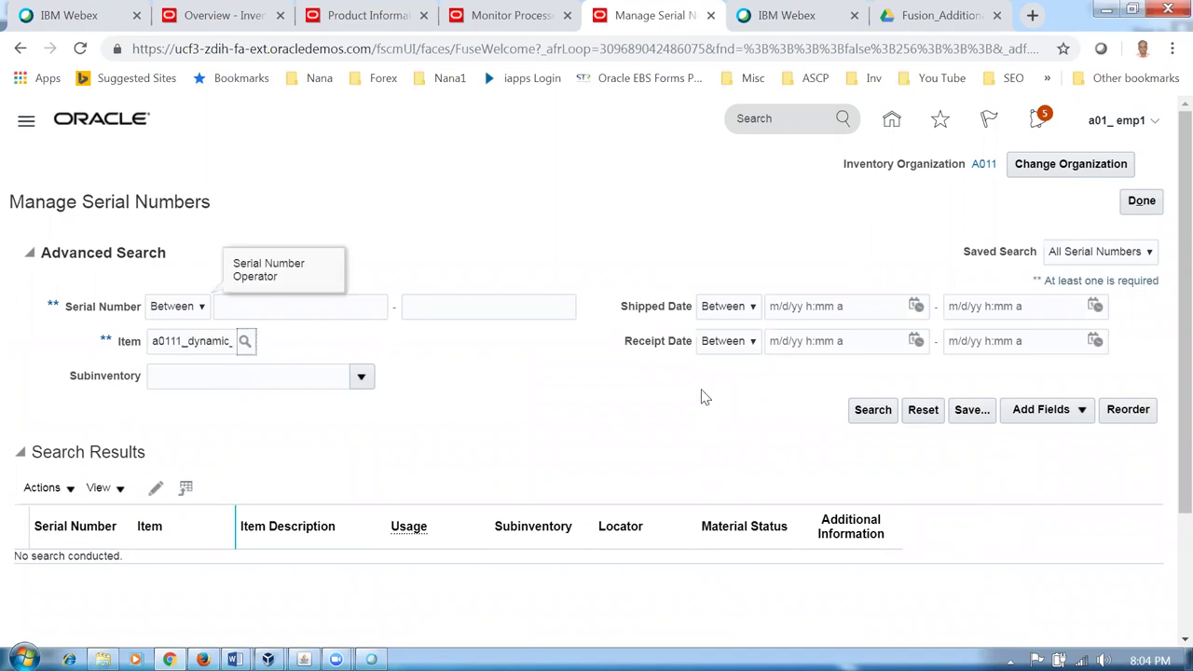
{"action": "left_click", "coordinate": [870, 417]}
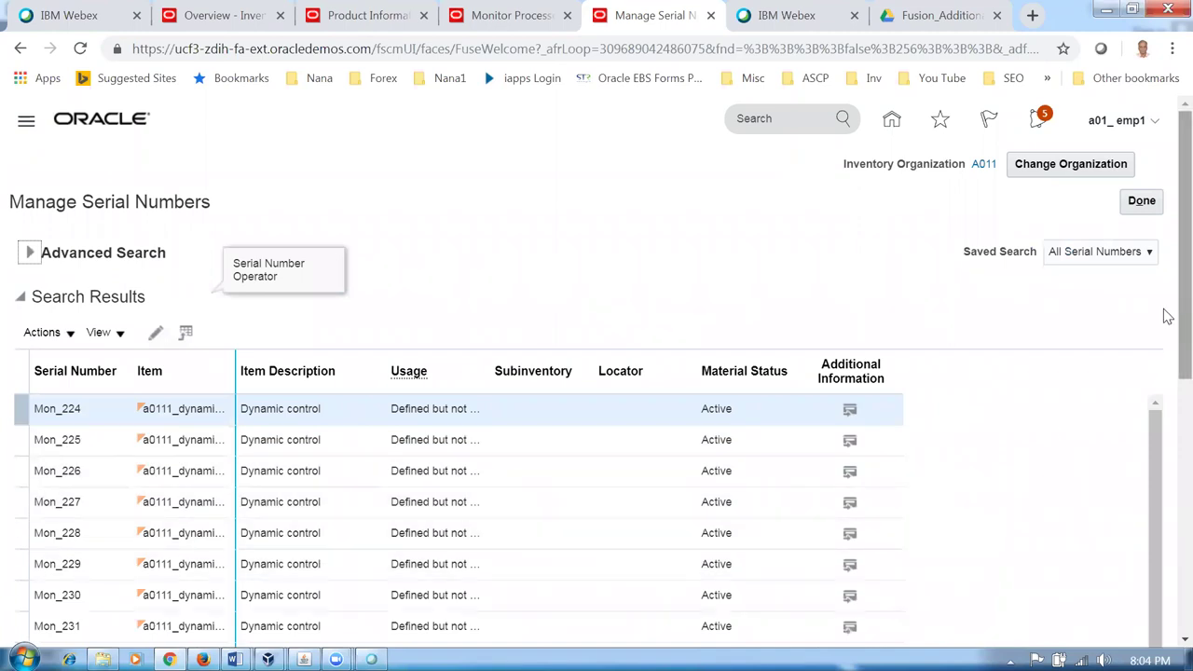
{"action": "scroll", "coordinate": [1166, 317], "scroll_direction": "down", "scroll_amount": 4}
{"action": "left_click_drag", "start_coordinate": [1154, 356], "coordinate": [1155, 553]}
{"action": "left_click_drag", "start_coordinate": [1156, 482], "coordinate": [1170, 631]}
{"action": "left_click_drag", "start_coordinate": [1161, 493], "coordinate": [1165, 338]}
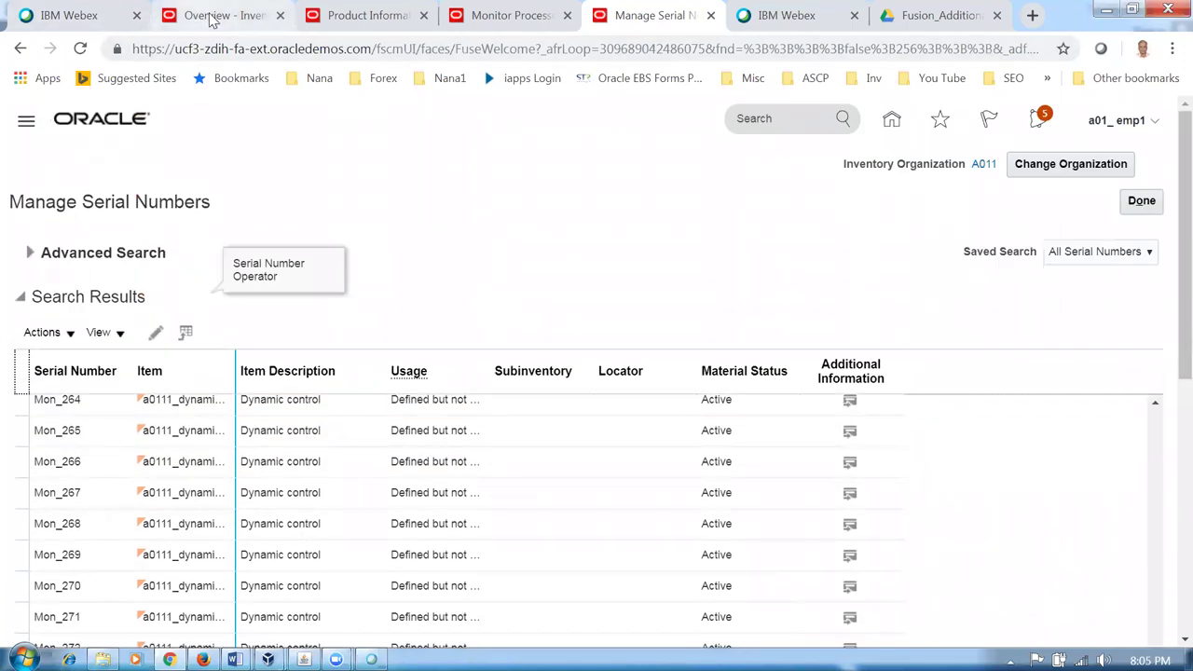
Step: Widen the Usage column so the Mon_ serials show Defined but not used in full
{"action": "left_click", "coordinate": [392, 16]}
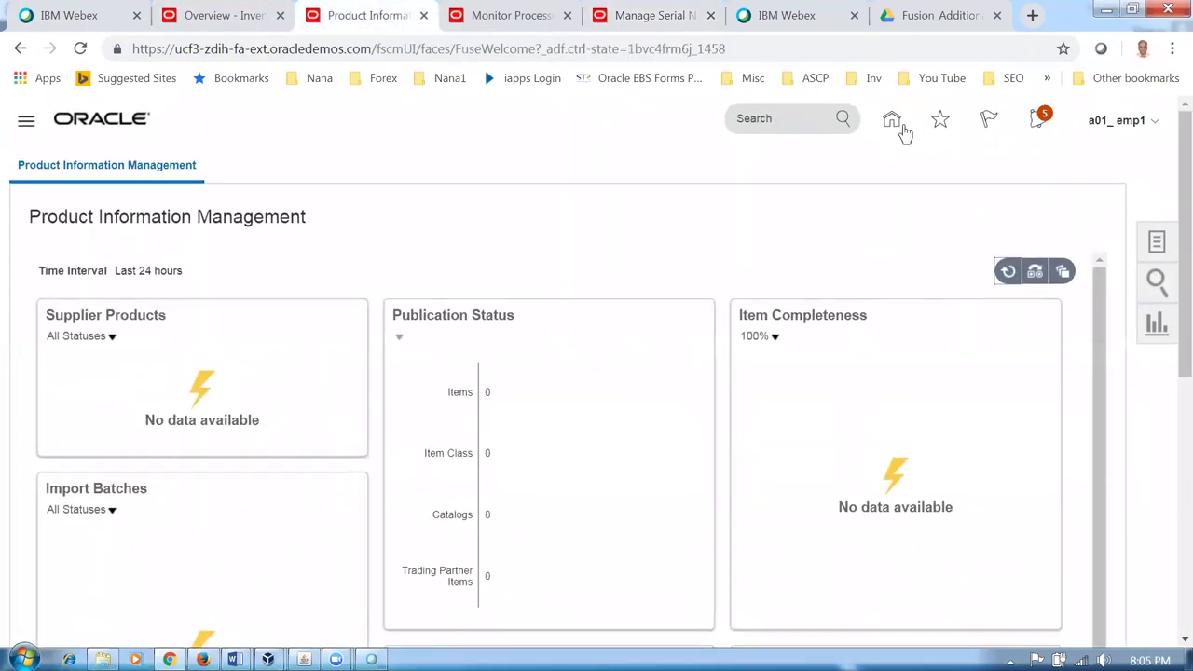
{"action": "left_click", "coordinate": [229, 14]}
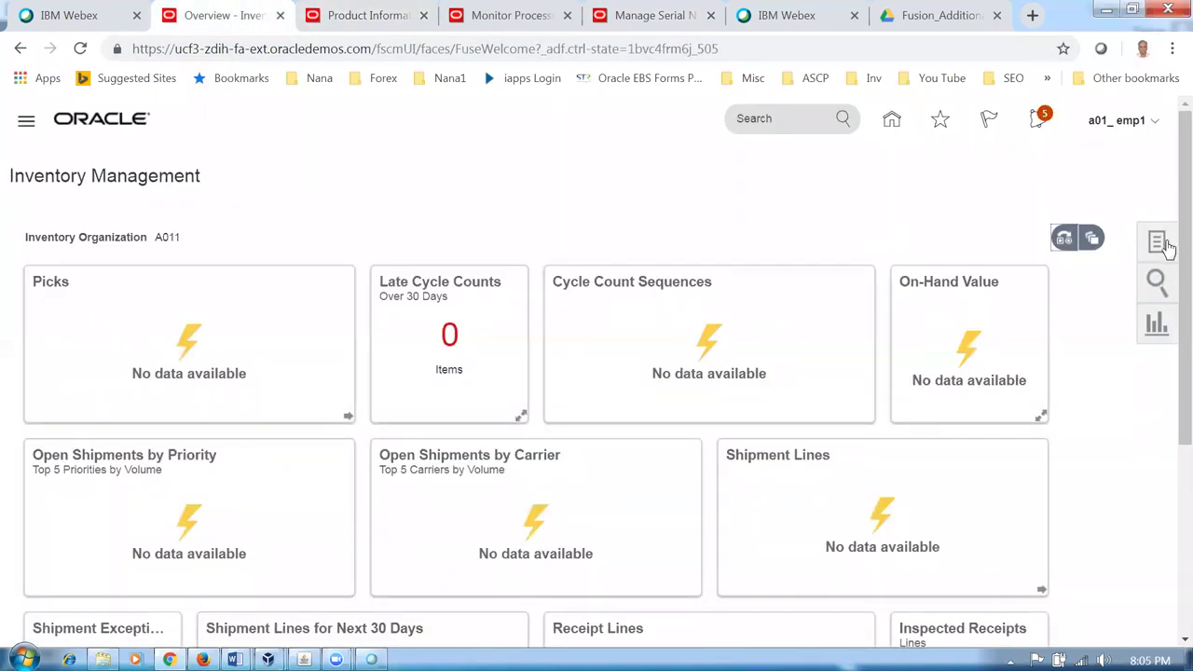
{"action": "left_click", "coordinate": [1164, 243]}
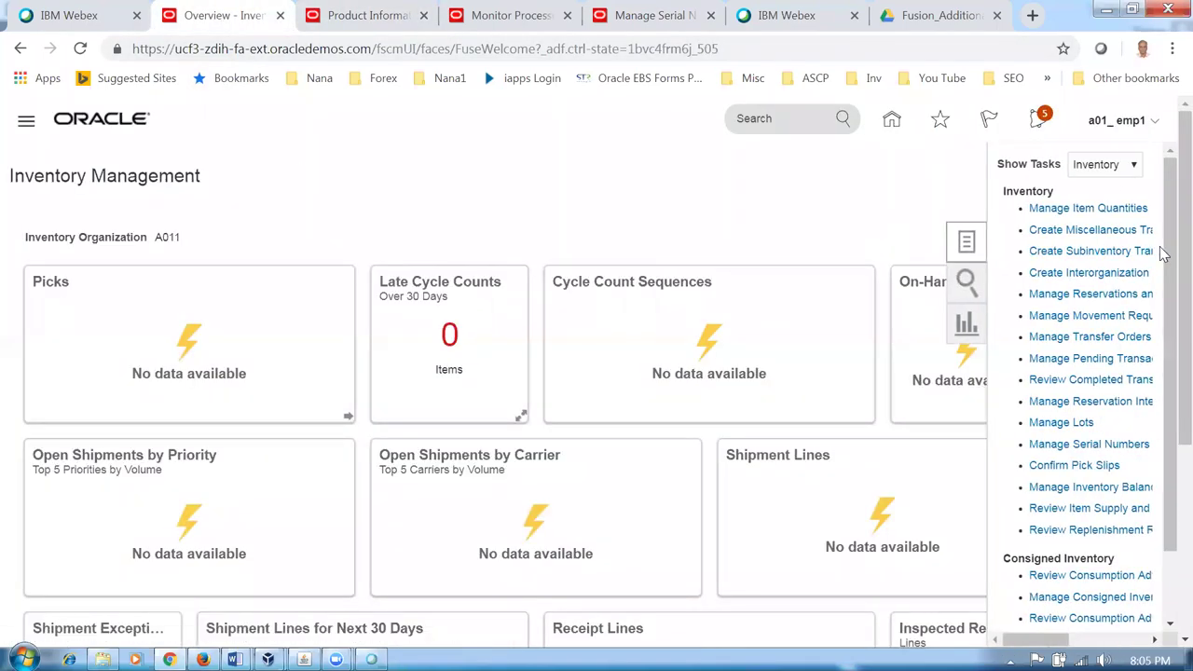
{"action": "left_click", "coordinate": [650, 17]}
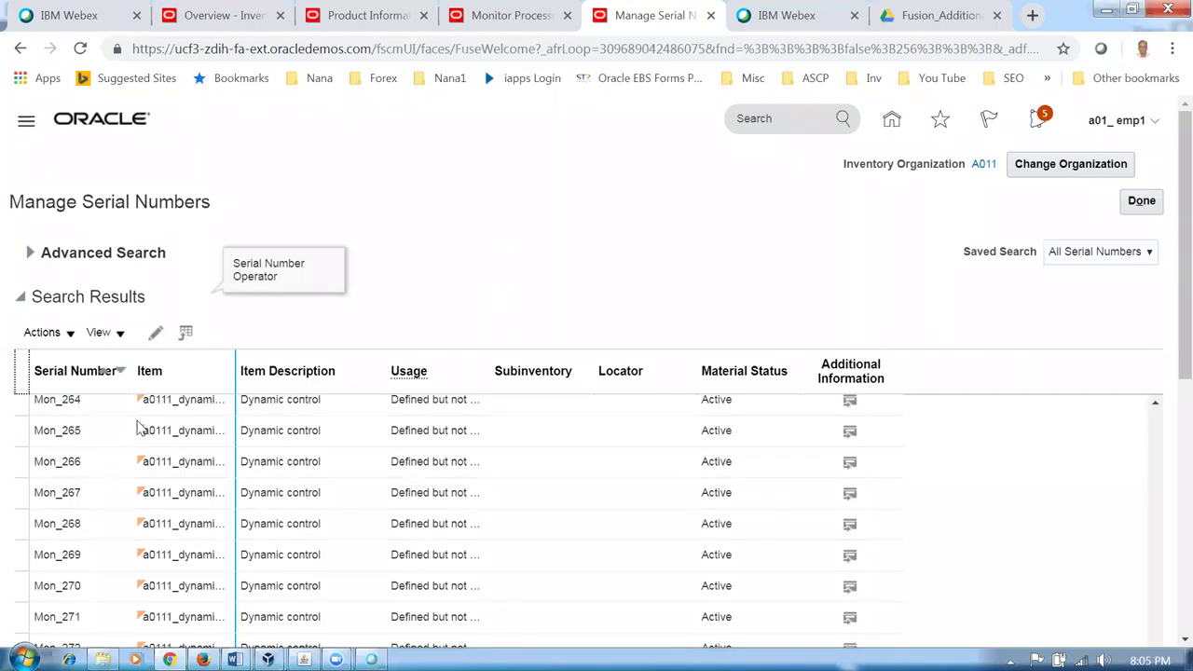
{"action": "left_click_drag", "start_coordinate": [490, 369], "coordinate": [557, 370]}
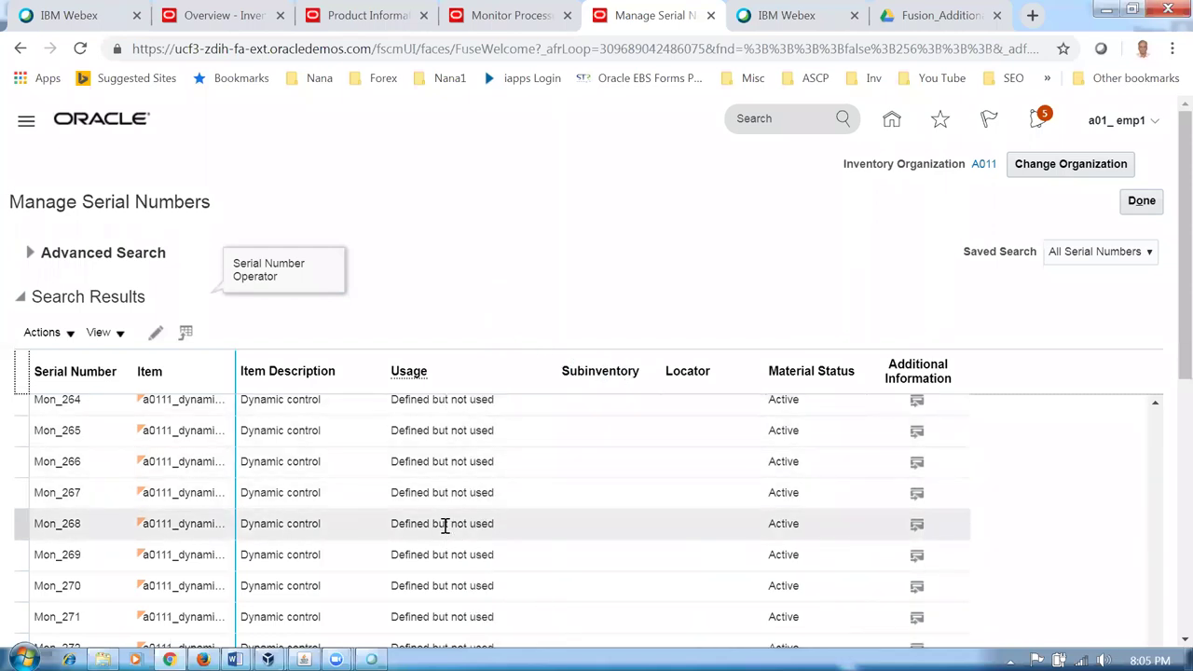
Step: Check the Product Information Management and scheduled processes tabs, then bring up the Inv_Day 1 folder
{"action": "left_click", "coordinate": [386, 16]}
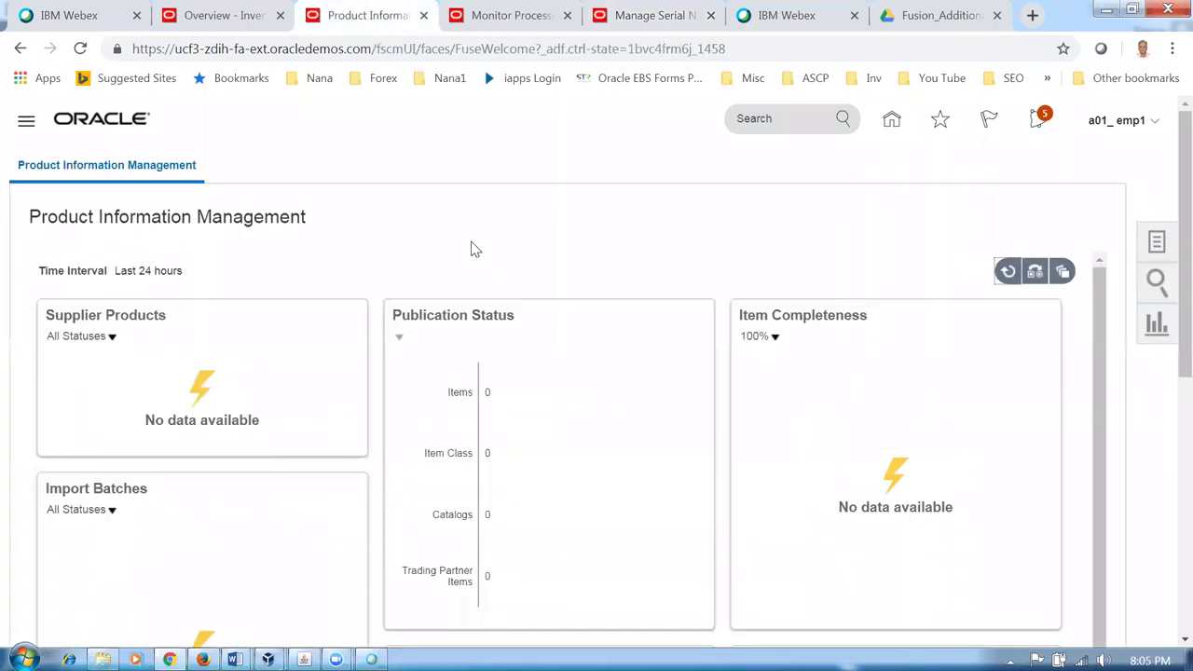
{"action": "left_click", "coordinate": [507, 26]}
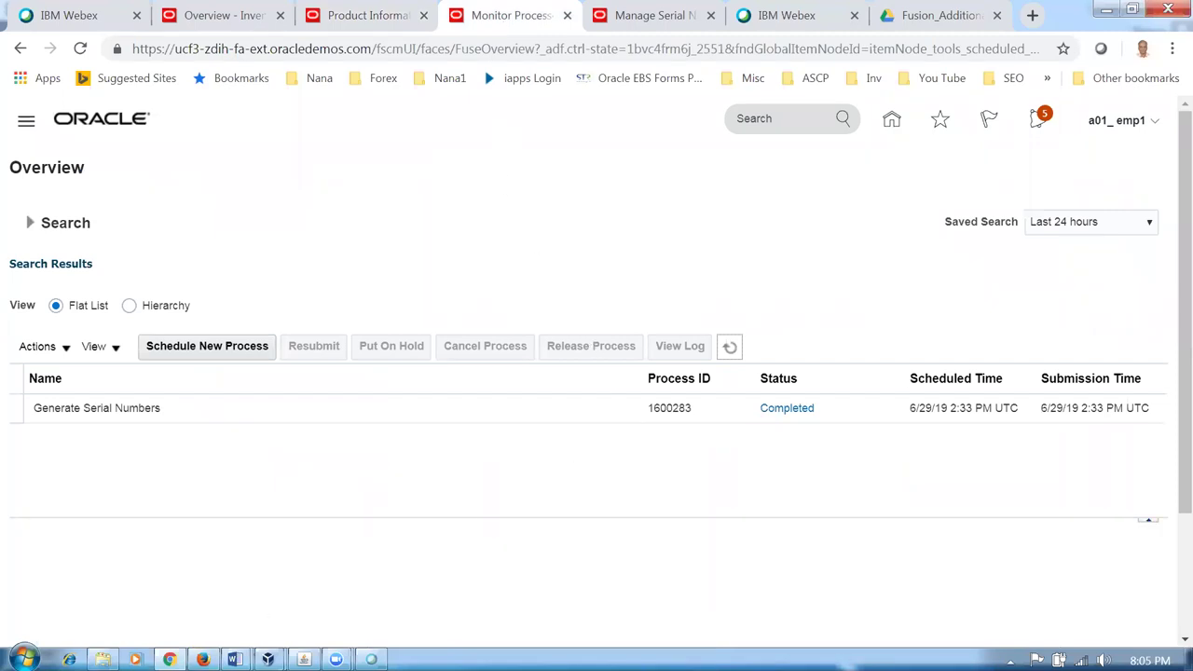
{"action": "left_click", "coordinate": [103, 659]}
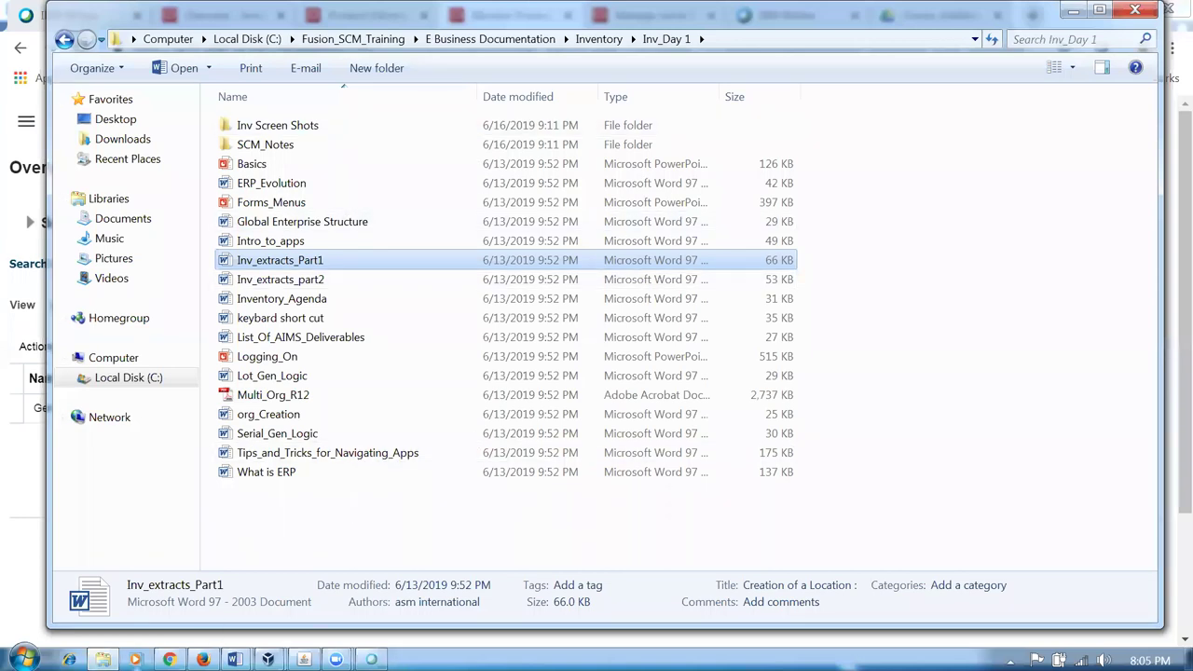
Step: Minimize the browser, Inv_Day 1 folder, Inv_extracts_Part1 document and Oracle E-Business Suite windows
{"action": "left_click", "coordinate": [168, 659]}
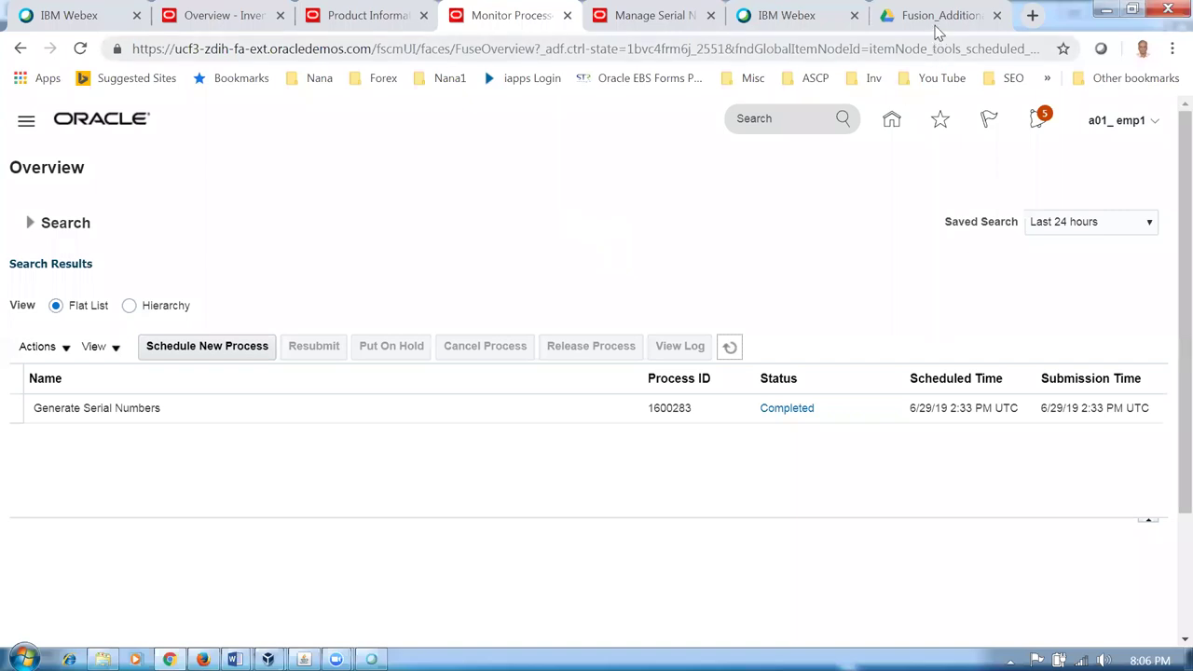
{"action": "left_click", "coordinate": [1104, 11]}
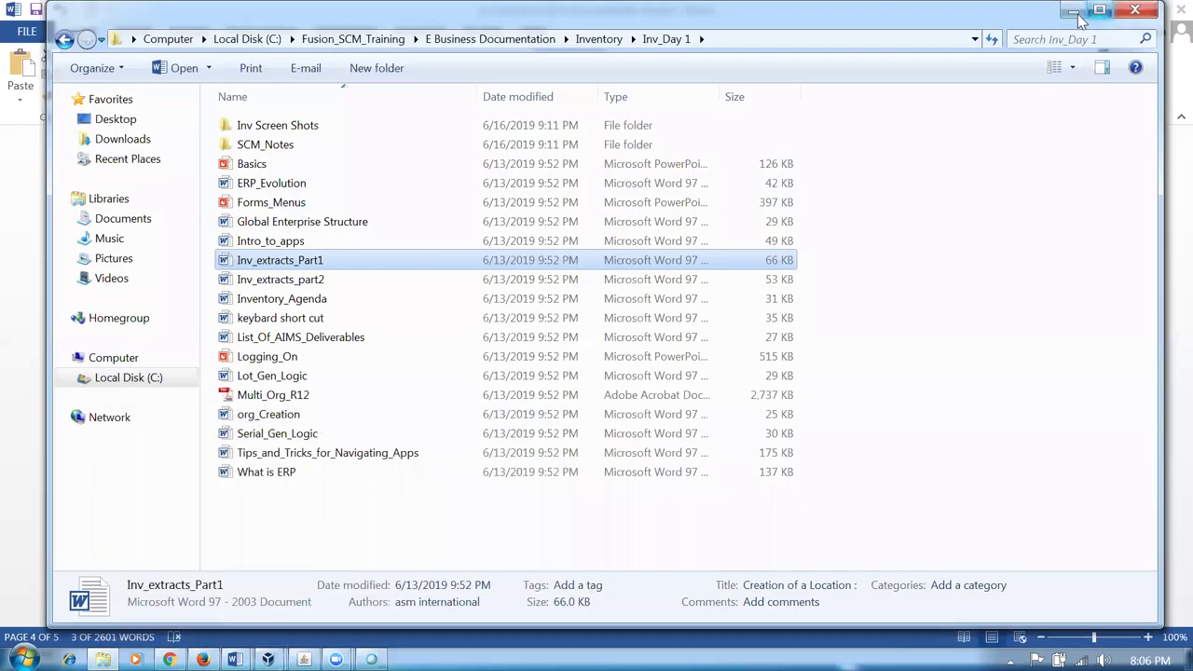
{"action": "left_click", "coordinate": [1074, 11]}
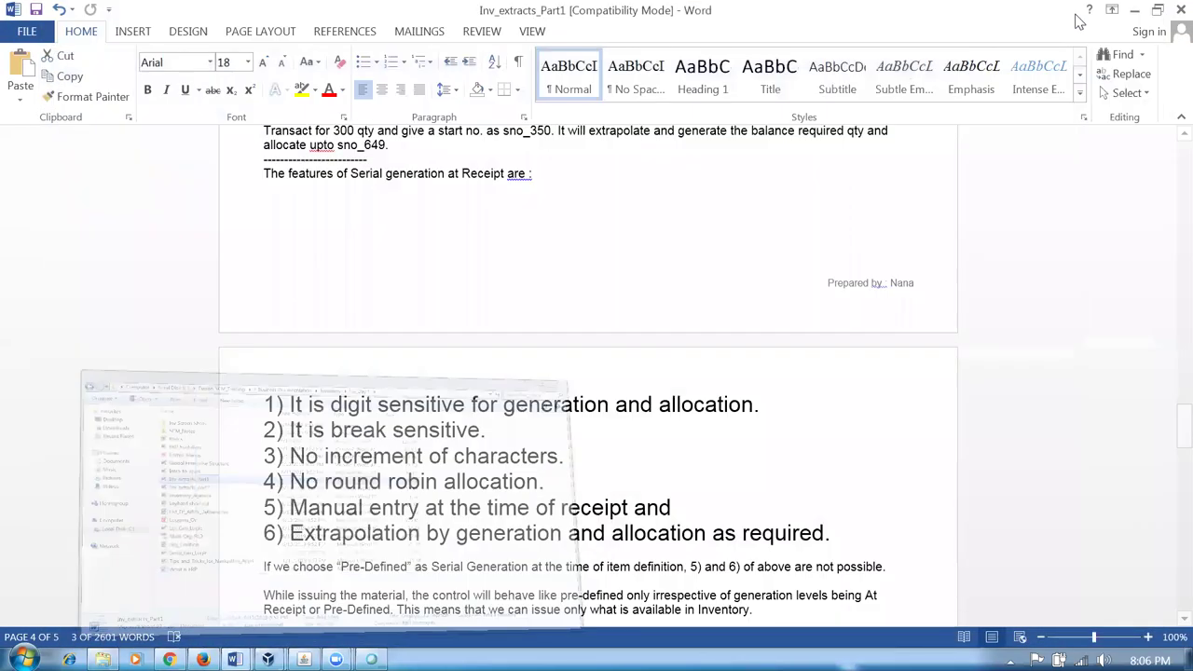
{"action": "left_click", "coordinate": [1134, 9]}
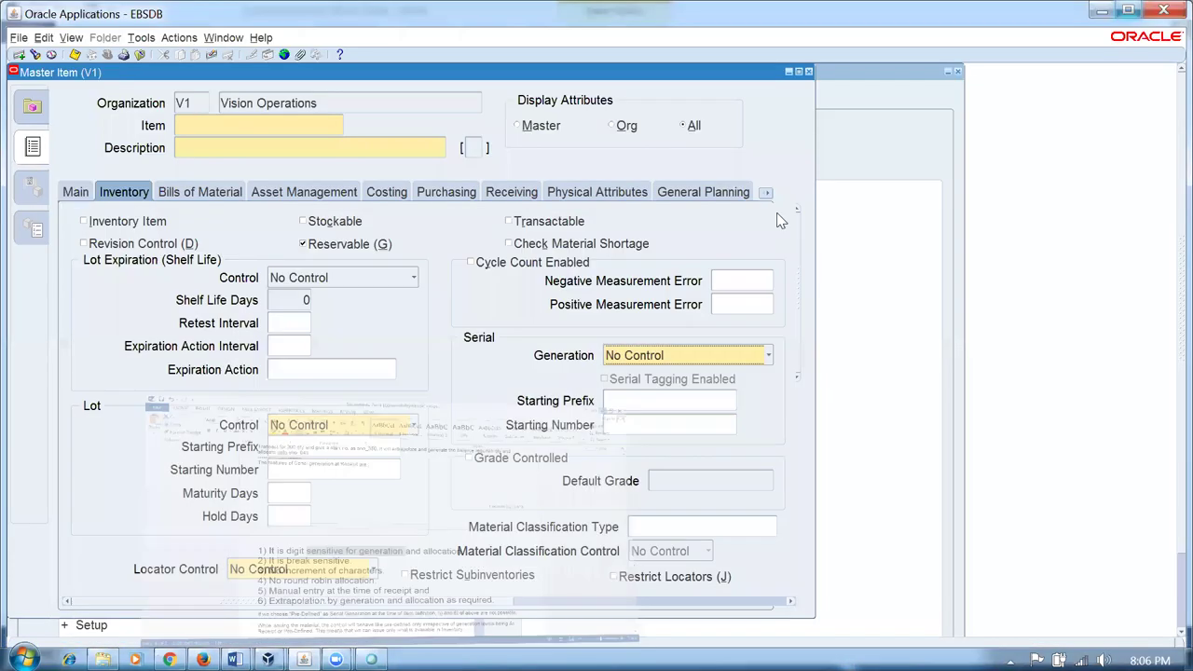
{"action": "left_click", "coordinate": [1102, 10]}
Step: Minimize the worksheet, restore Webex and share the whole screen with the meeting
{"action": "left_click", "coordinate": [1137, 11]}
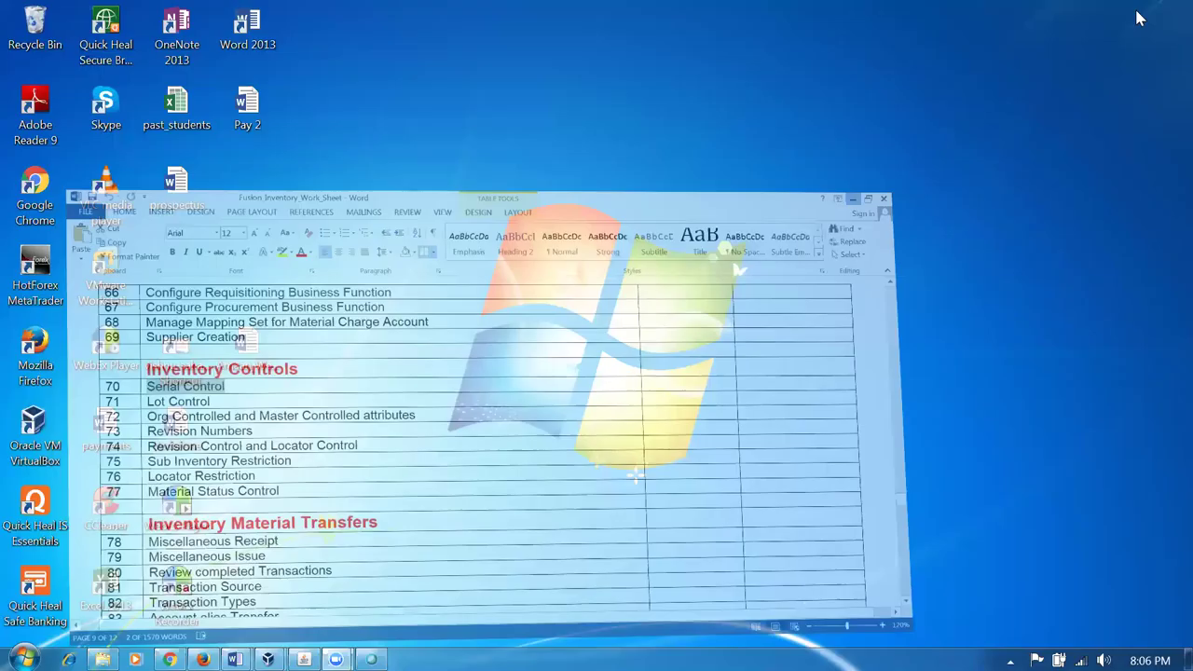
{"action": "left_click", "coordinate": [371, 660]}
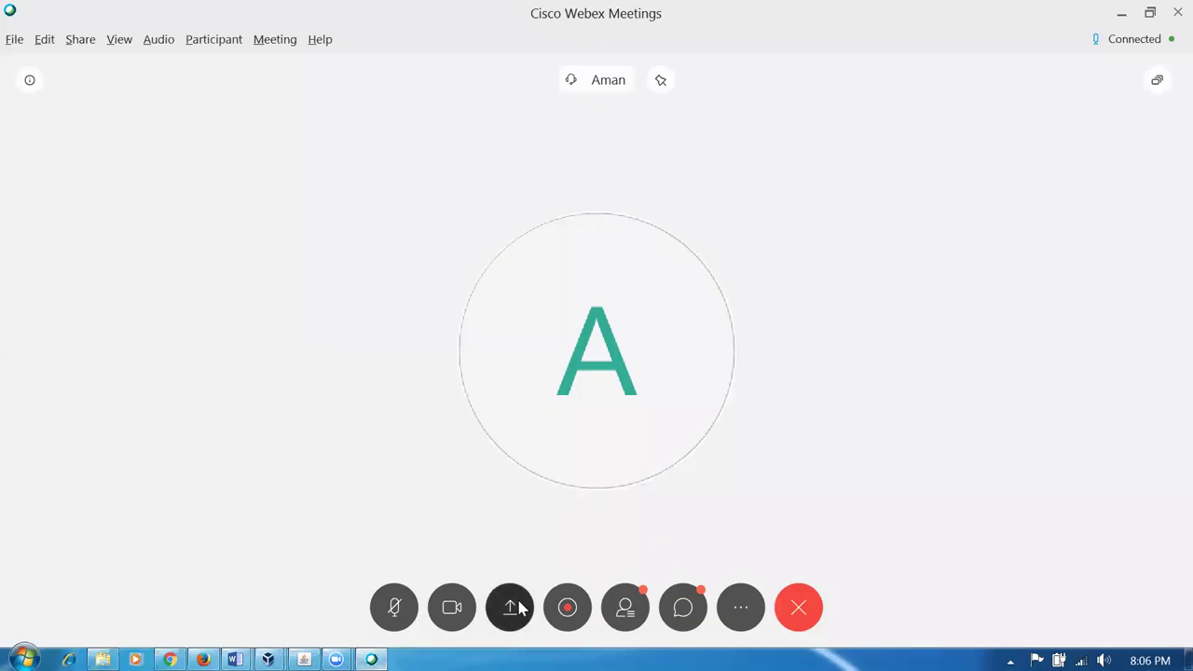
{"action": "left_click", "coordinate": [515, 607]}
{"action": "left_click", "coordinate": [604, 248]}
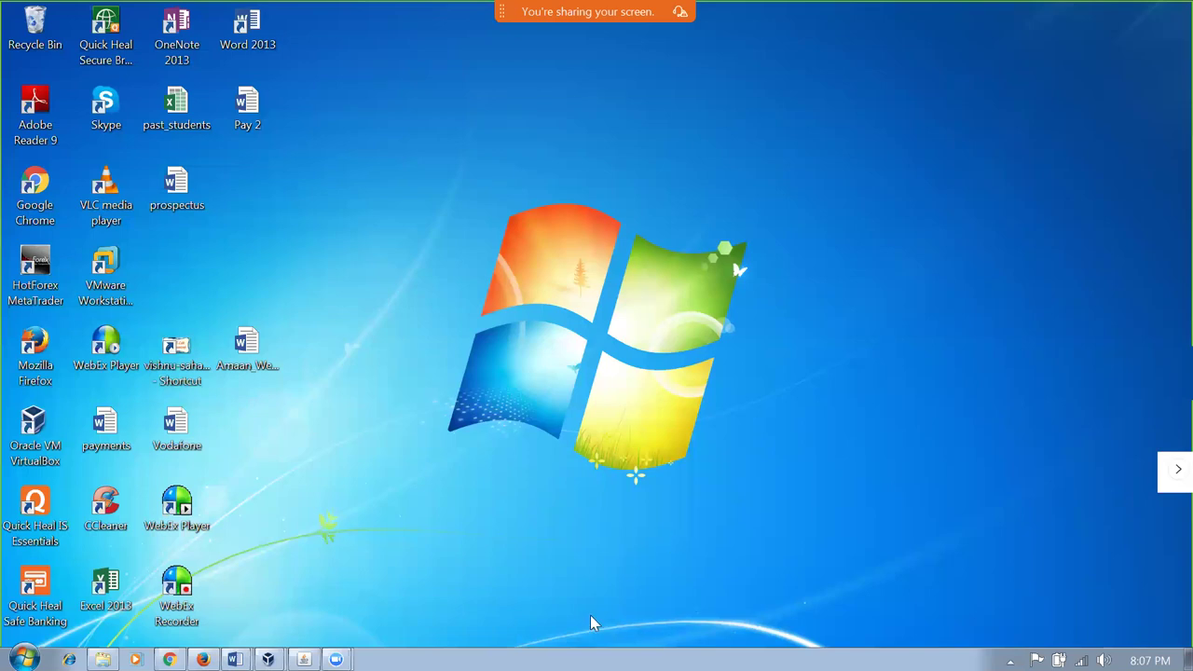
Step: Start a new miscellaneous transaction from Inventory Management with type Miscellaneous Receipt
{"action": "left_click", "coordinate": [169, 659]}
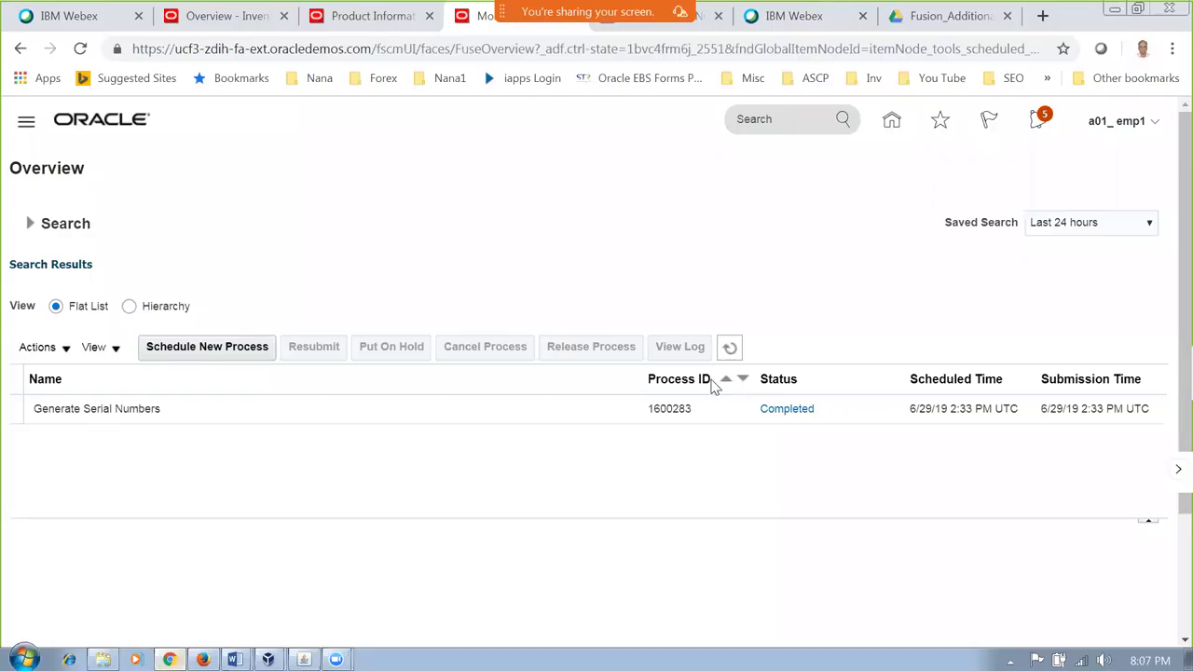
{"action": "left_click", "coordinate": [379, 18]}
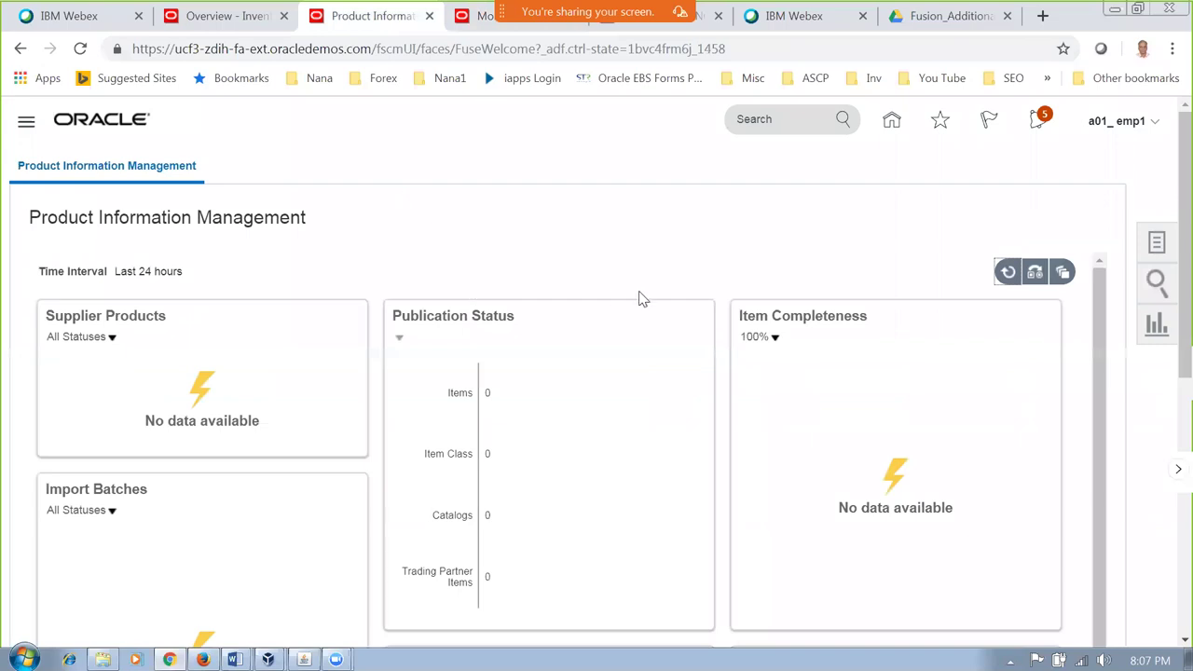
{"action": "left_click", "coordinate": [1156, 244]}
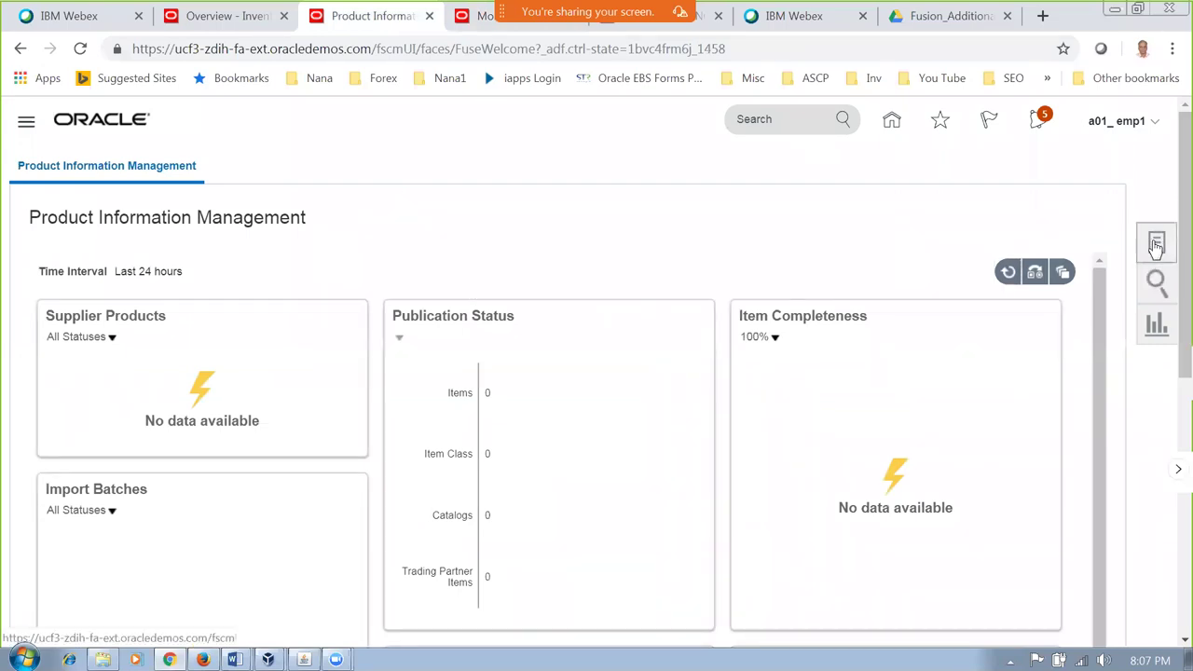
{"action": "left_click", "coordinate": [757, 270]}
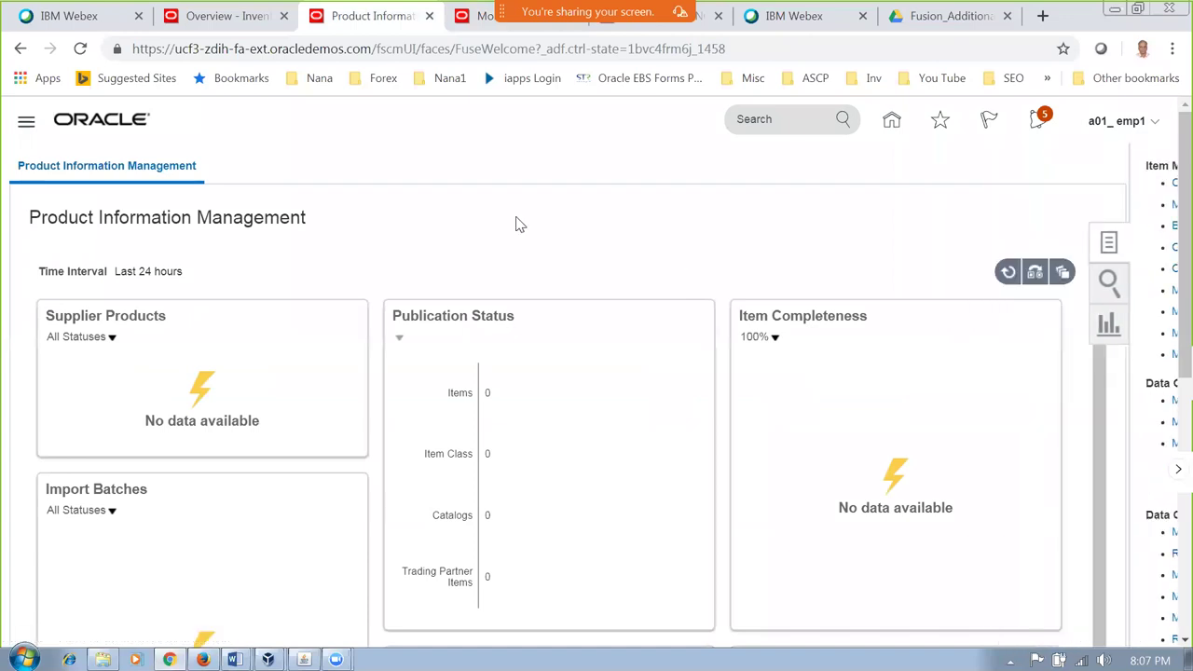
{"action": "left_click", "coordinate": [237, 19]}
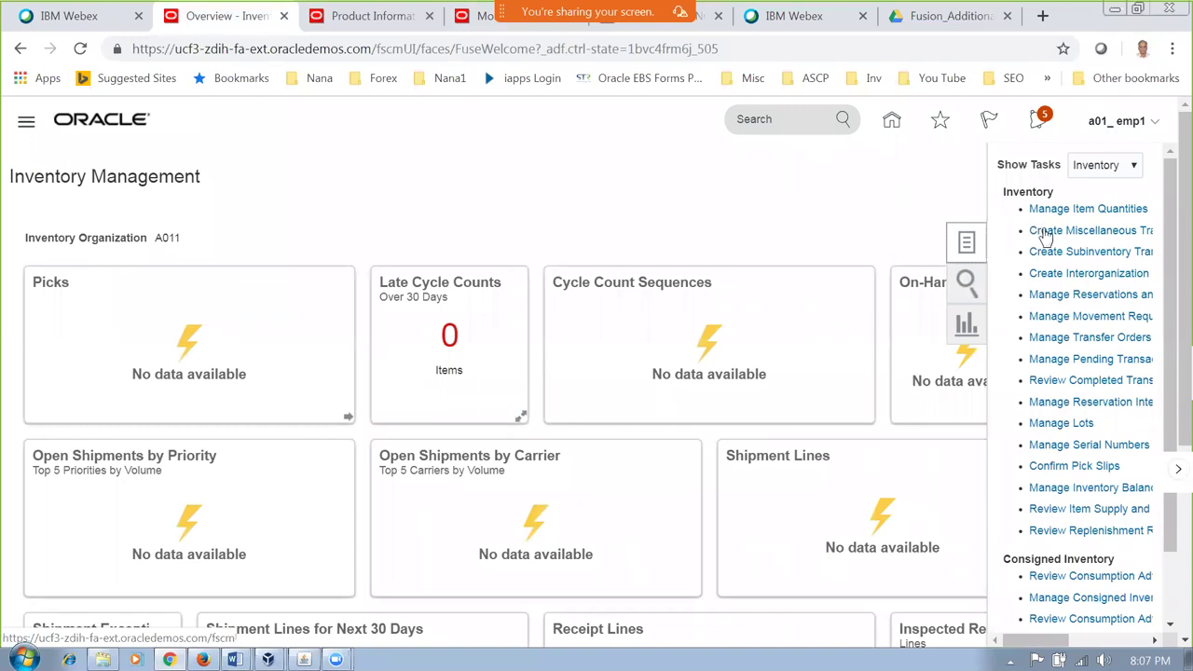
{"action": "left_click", "coordinate": [1044, 232]}
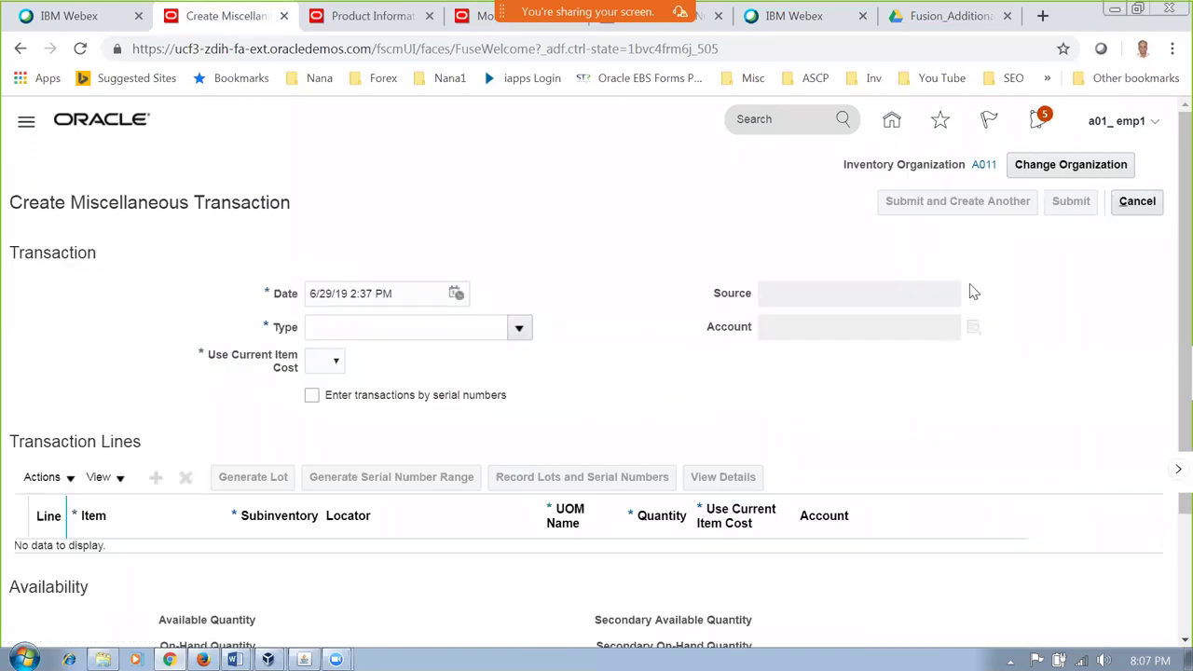
{"action": "left_click", "coordinate": [520, 328]}
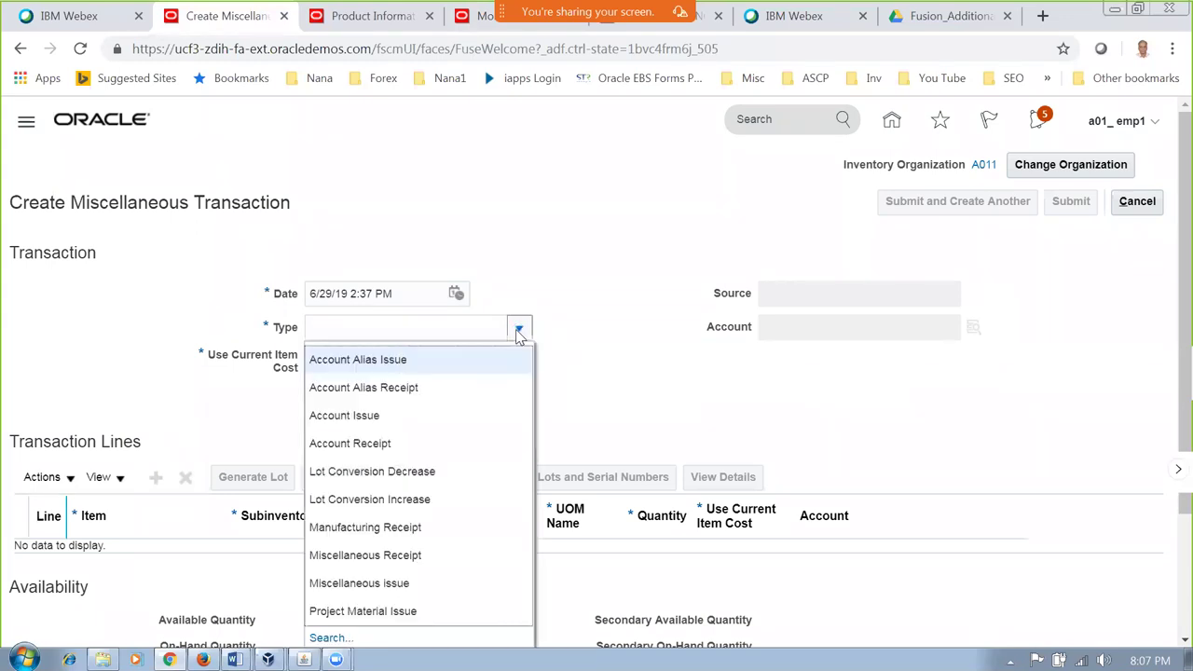
{"action": "left_click", "coordinate": [430, 555]}
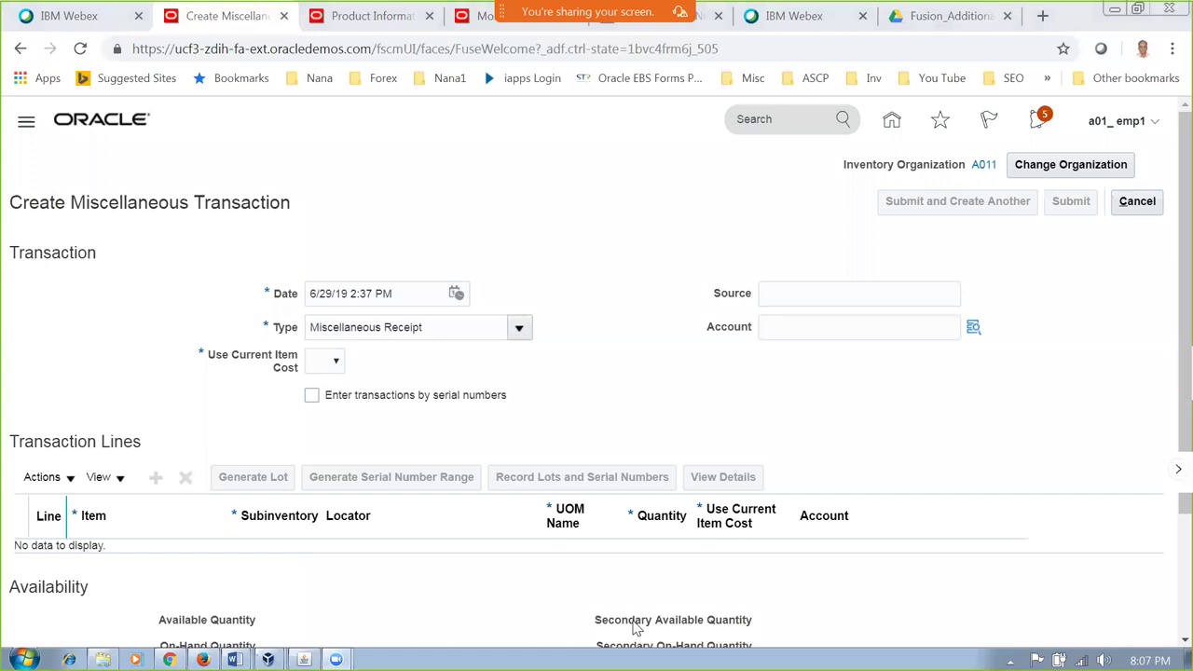
Step: Charge the transaction to account 10-100-1000
{"action": "left_click", "coordinate": [789, 333]}
{"action": "type", "text": "10-0100-"}
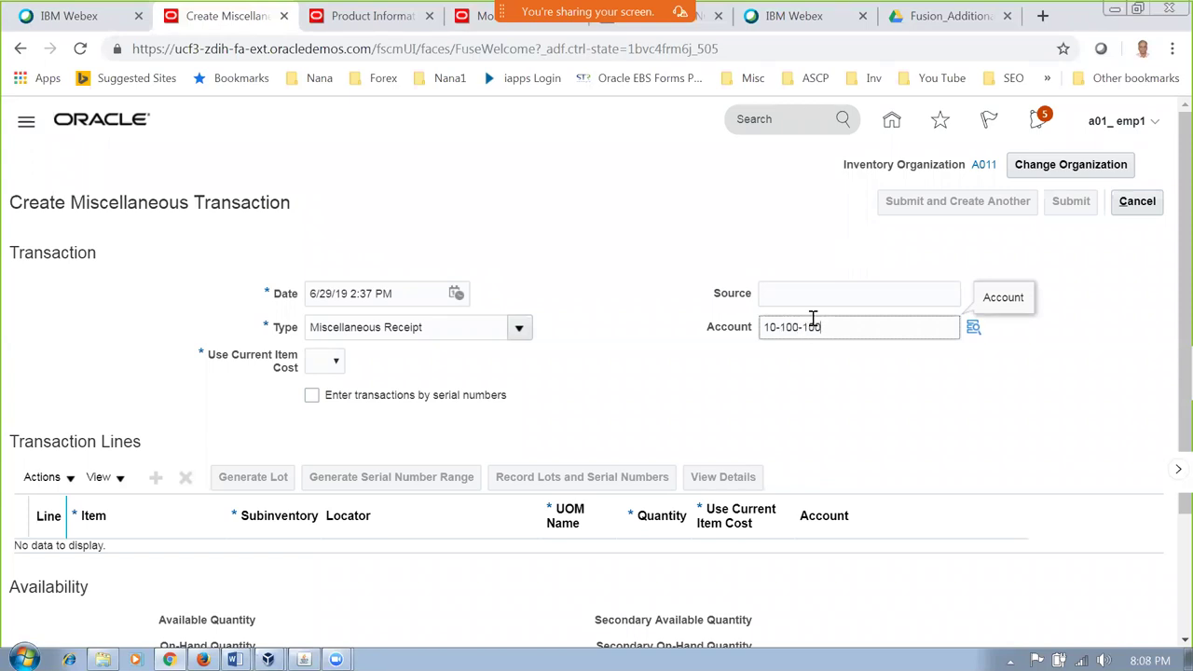
{"action": "type", "text": "1000"}
{"action": "left_click", "coordinate": [739, 408]}
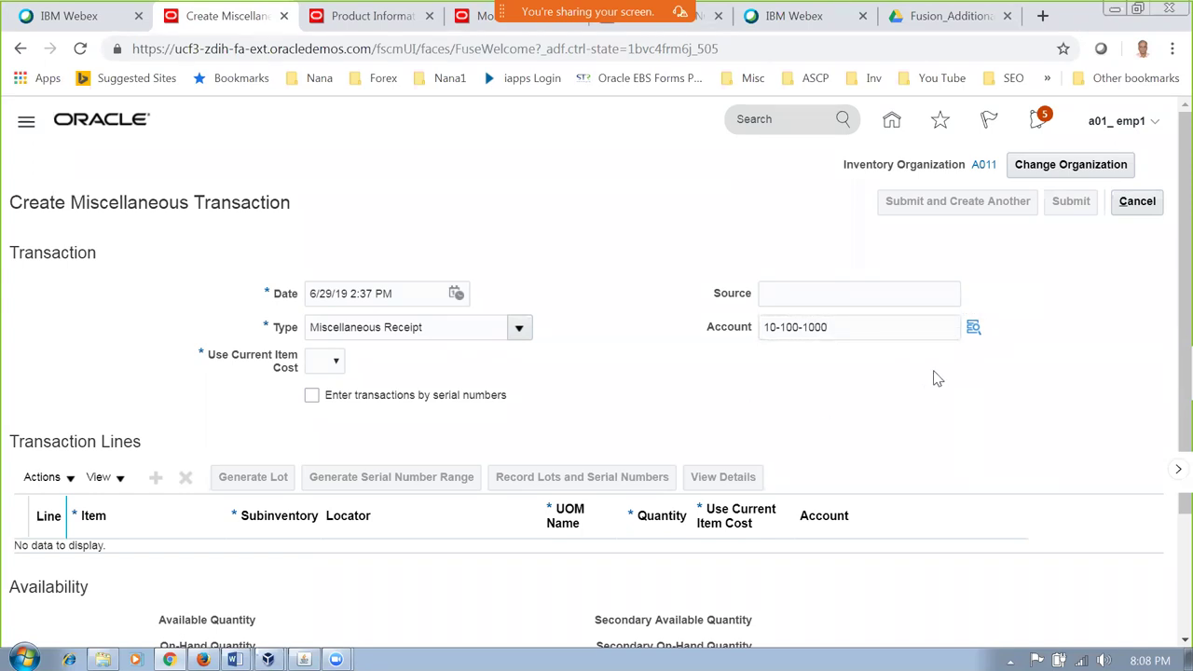
{"action": "left_click", "coordinate": [330, 361]}
Step: Use current item cost, add a 500 Ea line of a0111_dynamic_control into a011_FGS, and open serial recording
{"action": "left_click", "coordinate": [325, 410]}
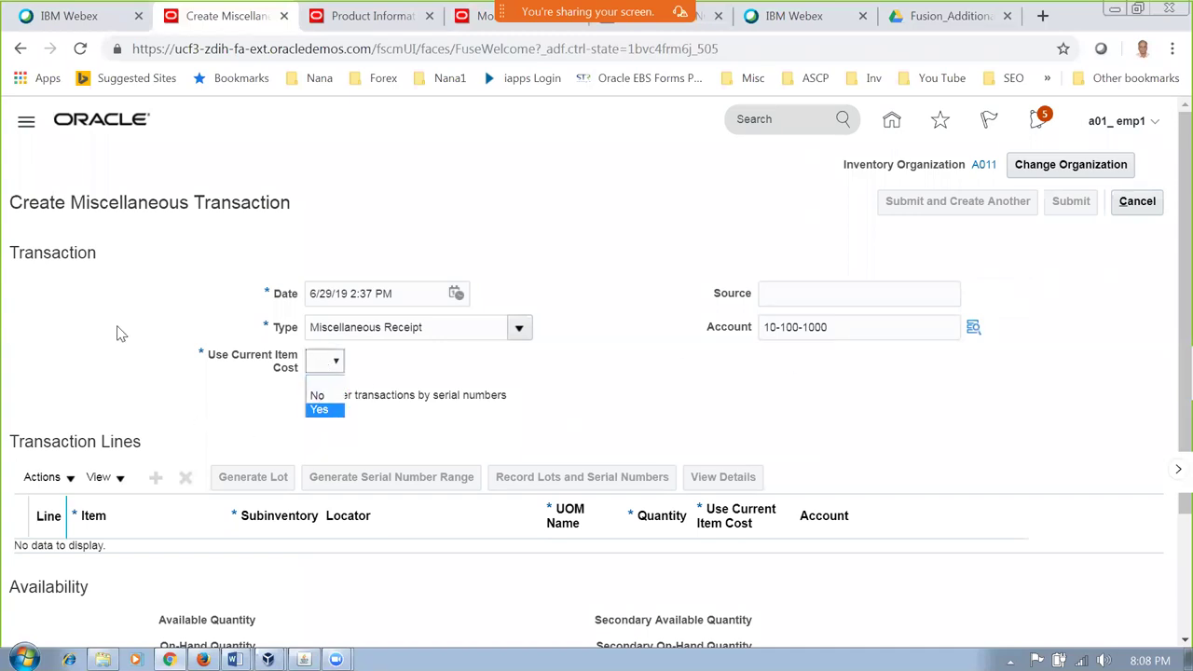
{"action": "left_click", "coordinate": [156, 481]}
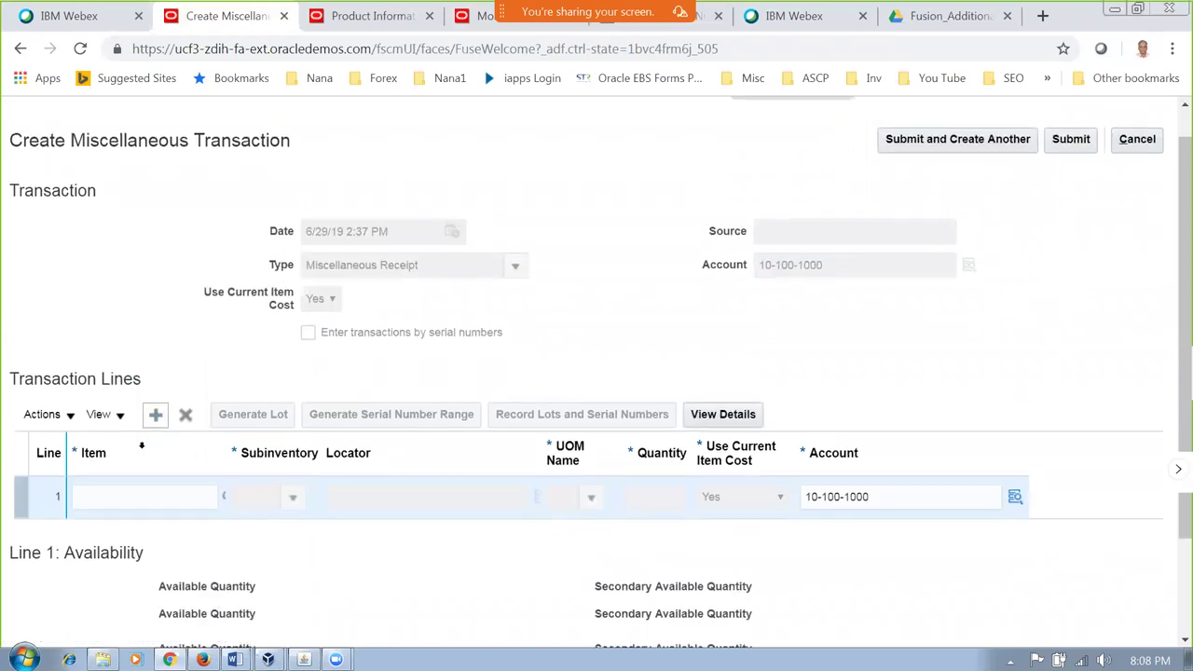
{"action": "left_click", "coordinate": [141, 464]}
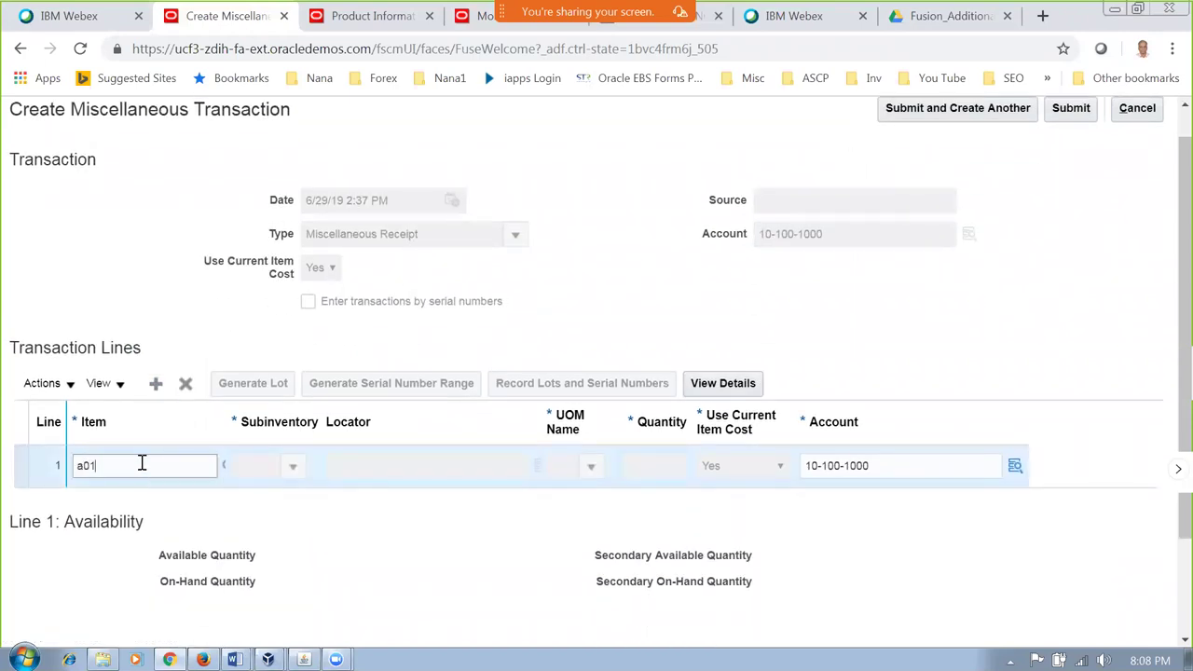
{"action": "key", "text": "Tab"}
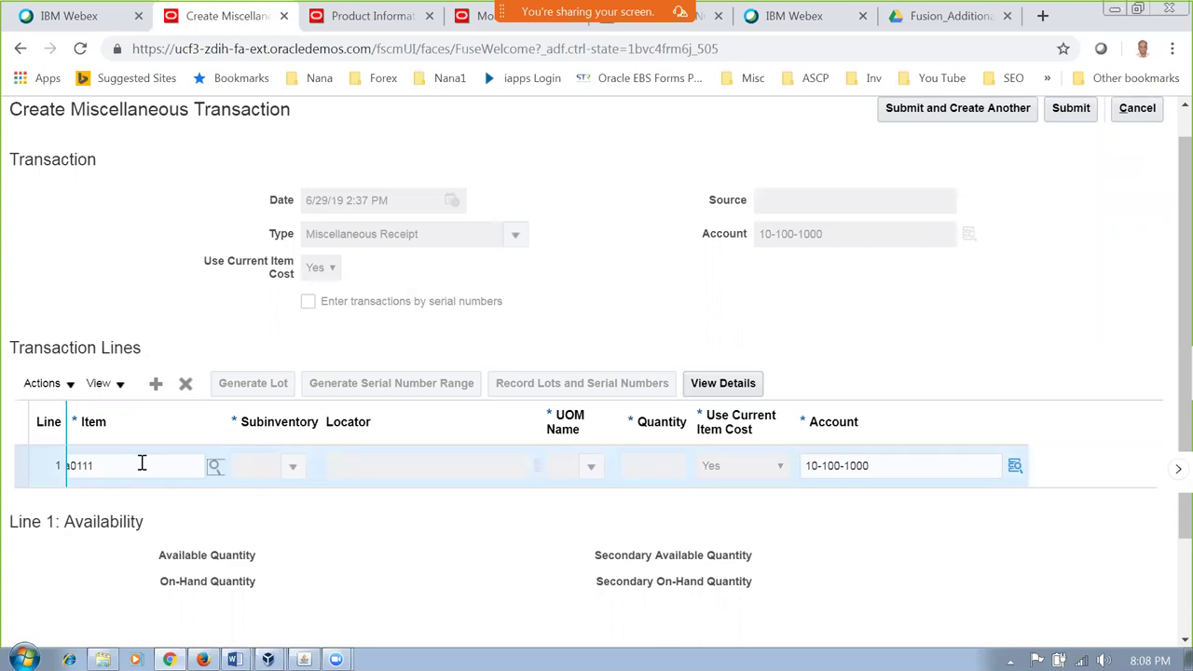
{"action": "left_click", "coordinate": [294, 469]}
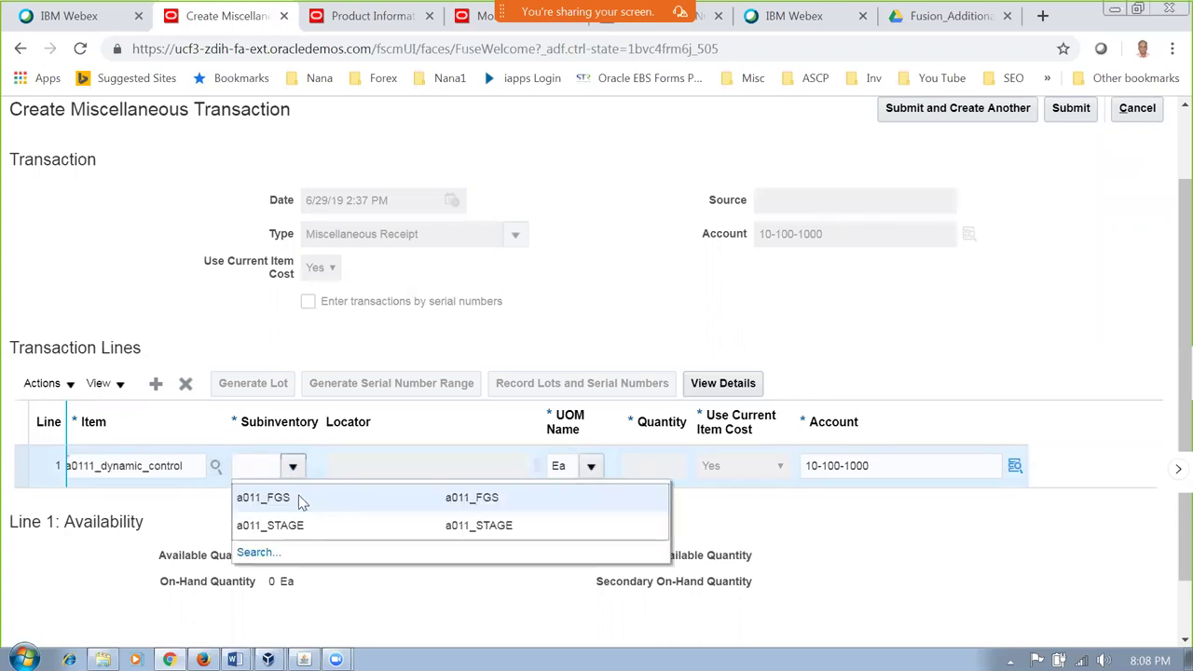
{"action": "left_click", "coordinate": [655, 471]}
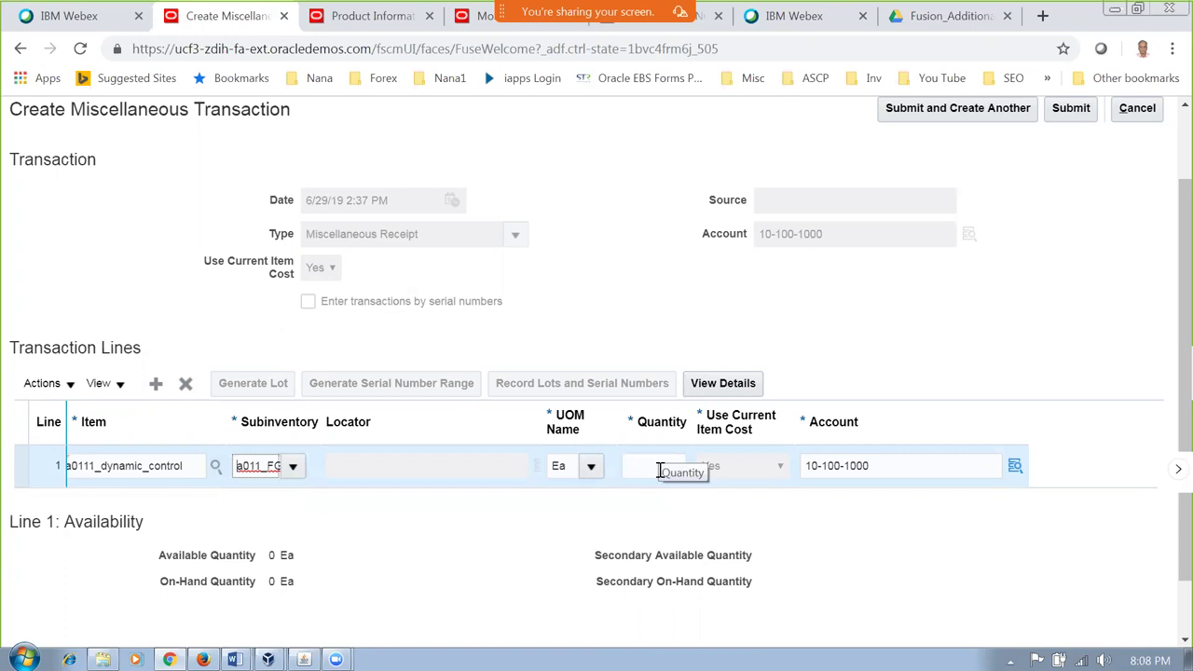
{"action": "type", "text": "500"}
{"action": "key", "text": "Tab"}
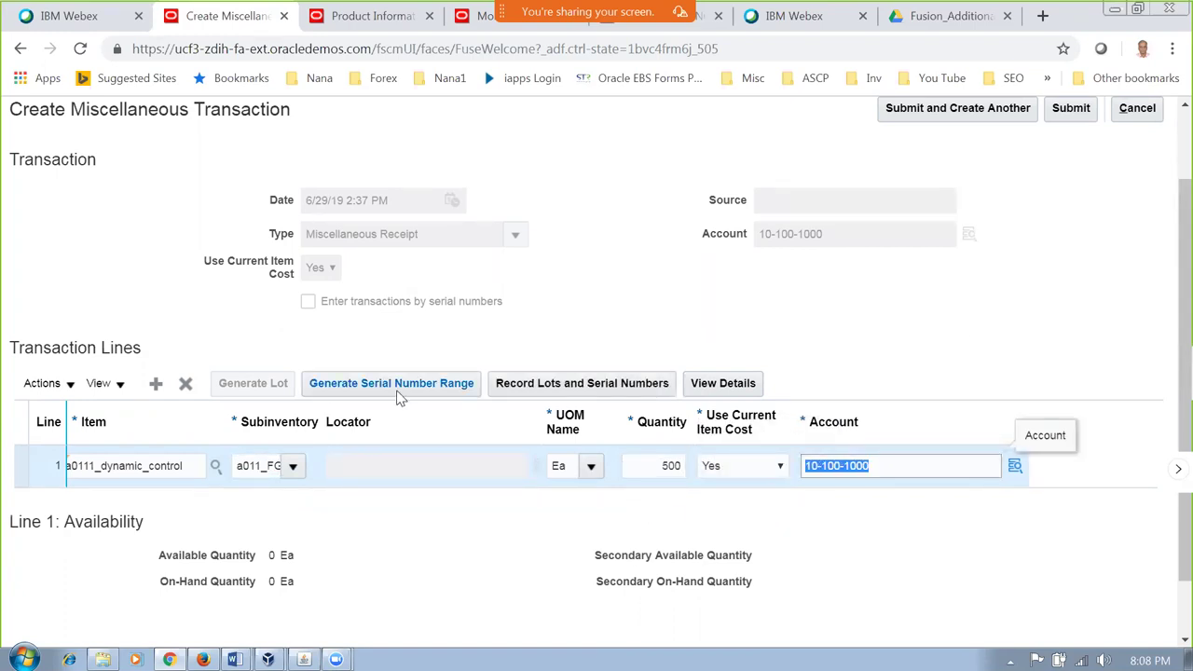
{"action": "left_click", "coordinate": [594, 386]}
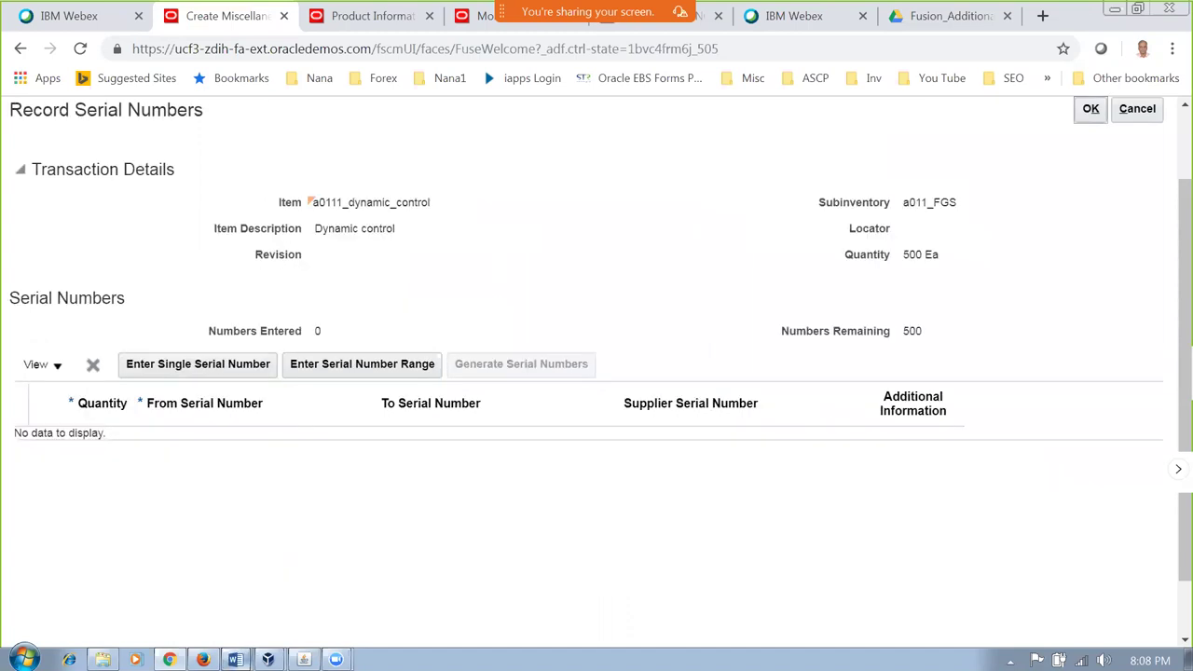
{"action": "mouse_move", "coordinate": [235, 657]}
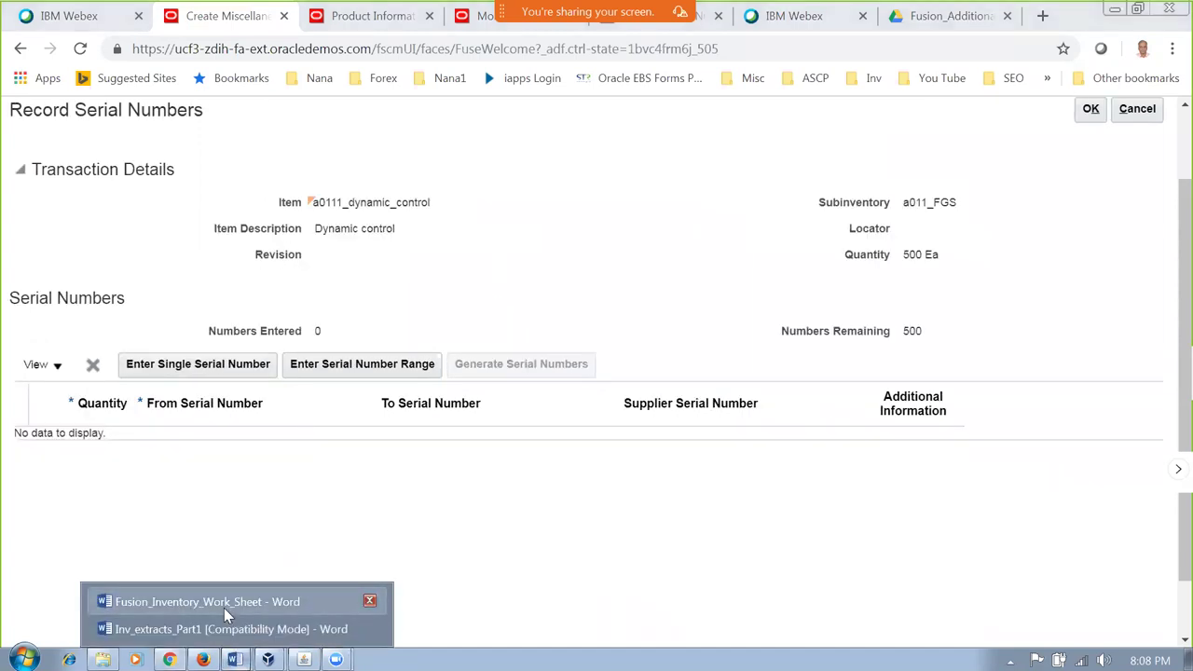
{"action": "left_click", "coordinate": [298, 629]}
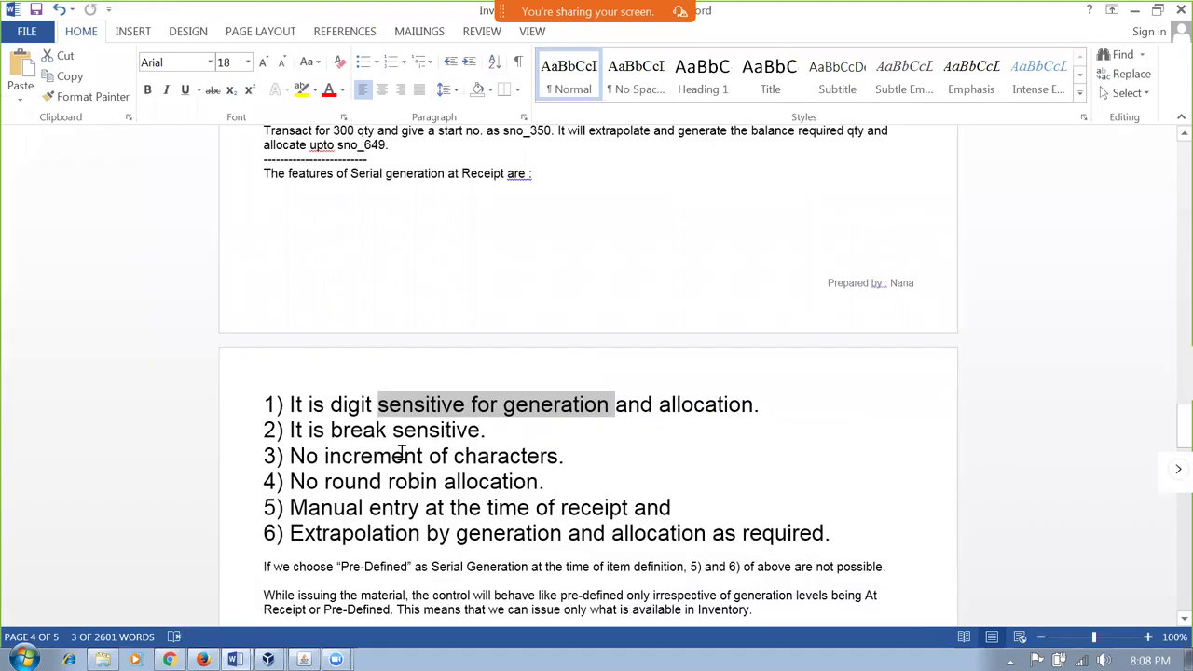
{"action": "left_click_drag", "start_coordinate": [313, 430], "coordinate": [482, 442]}
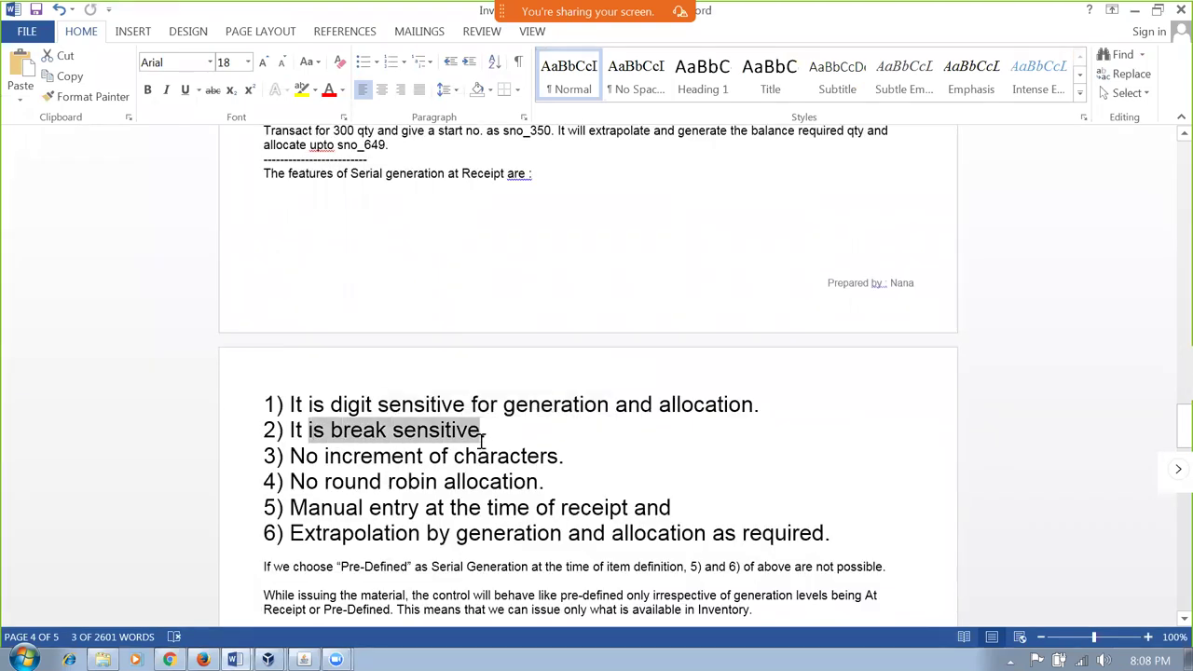
{"action": "left_click_drag", "start_coordinate": [482, 442], "coordinate": [482, 442]}
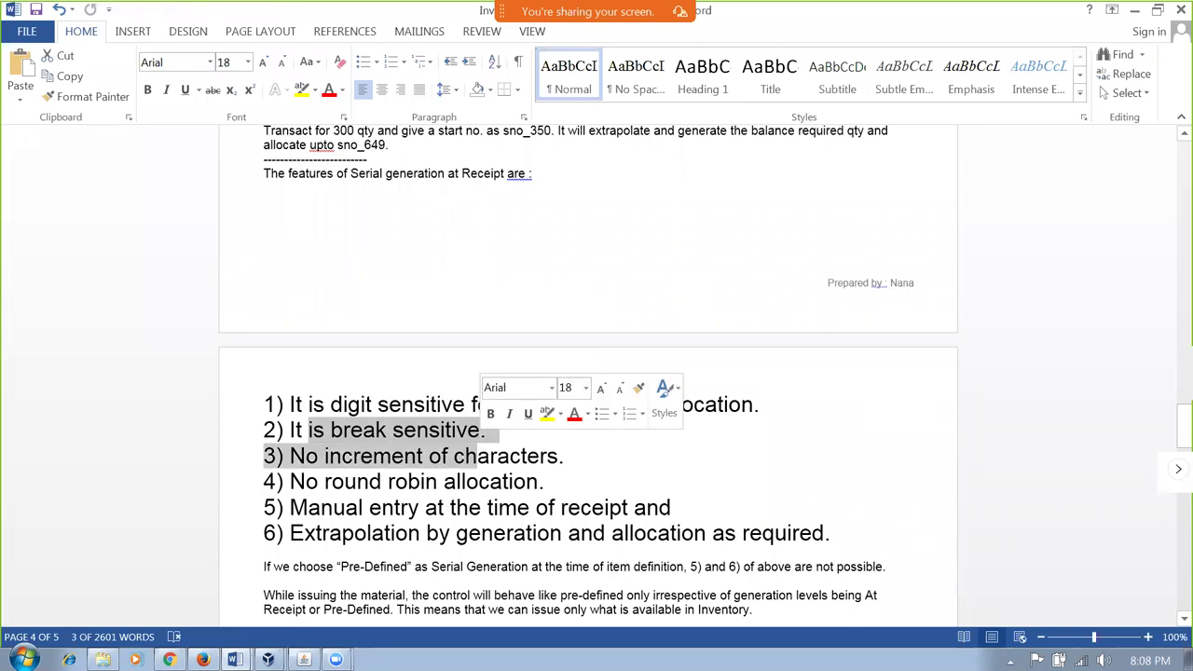
{"action": "left_click", "coordinate": [169, 659]}
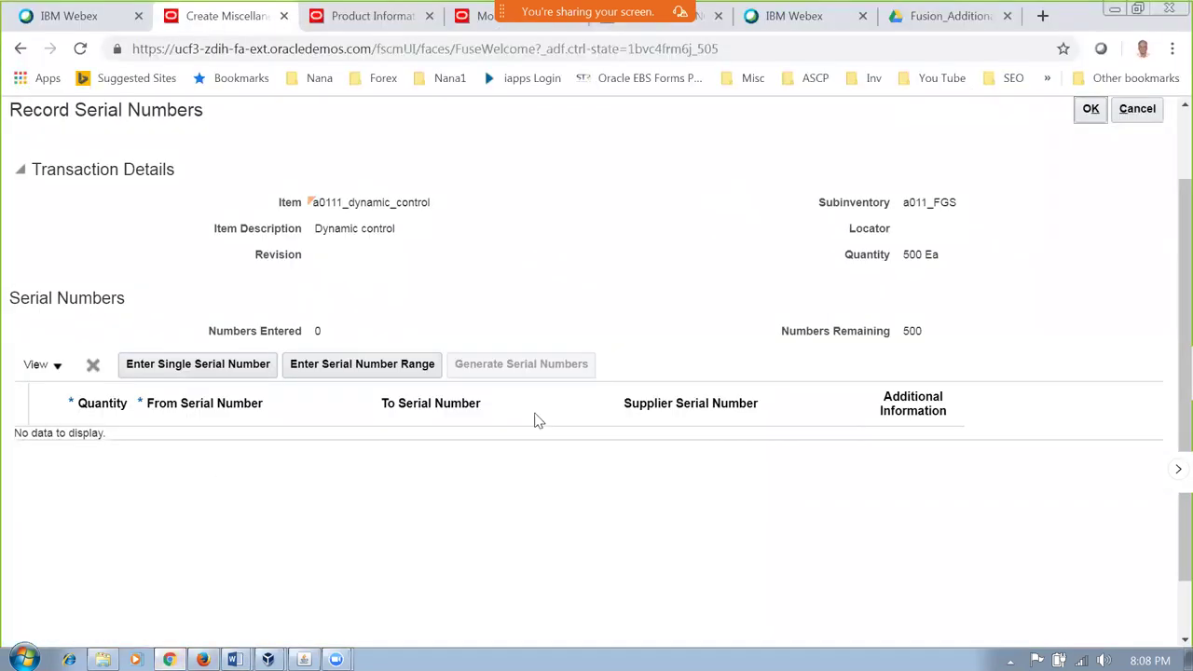
Step: Add a serial range starting at 1 (1–9) and review the digit-sensitive point in the notes
{"action": "left_click", "coordinate": [369, 367]}
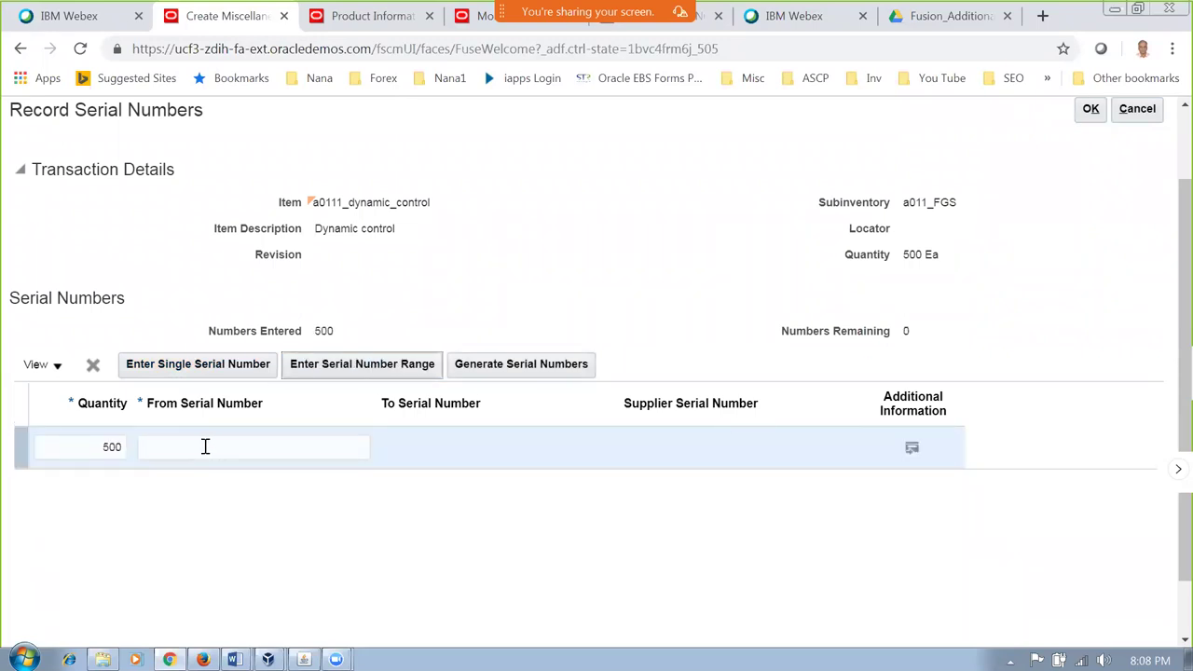
{"action": "left_click", "coordinate": [207, 448]}
{"action": "type", "text": "1"}
{"action": "key", "text": "Tab"}
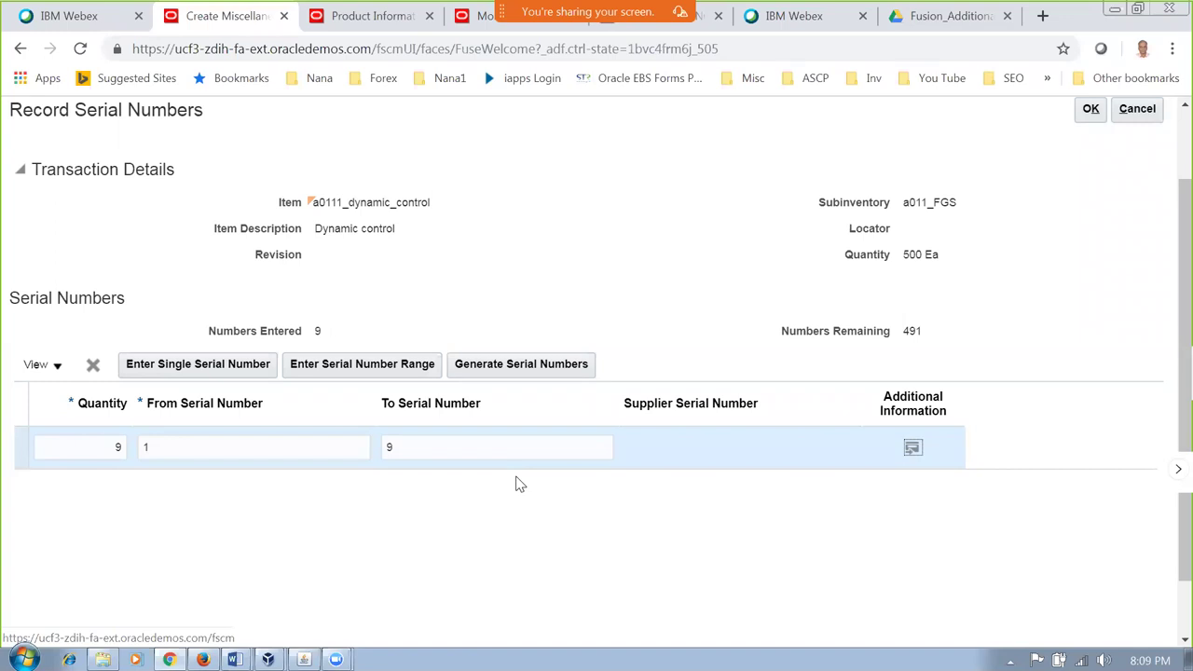
{"action": "key", "text": "alt+Tab"}
{"action": "left_click_drag", "start_coordinate": [309, 404], "coordinate": [487, 432]}
{"action": "left_click", "coordinate": [341, 433]}
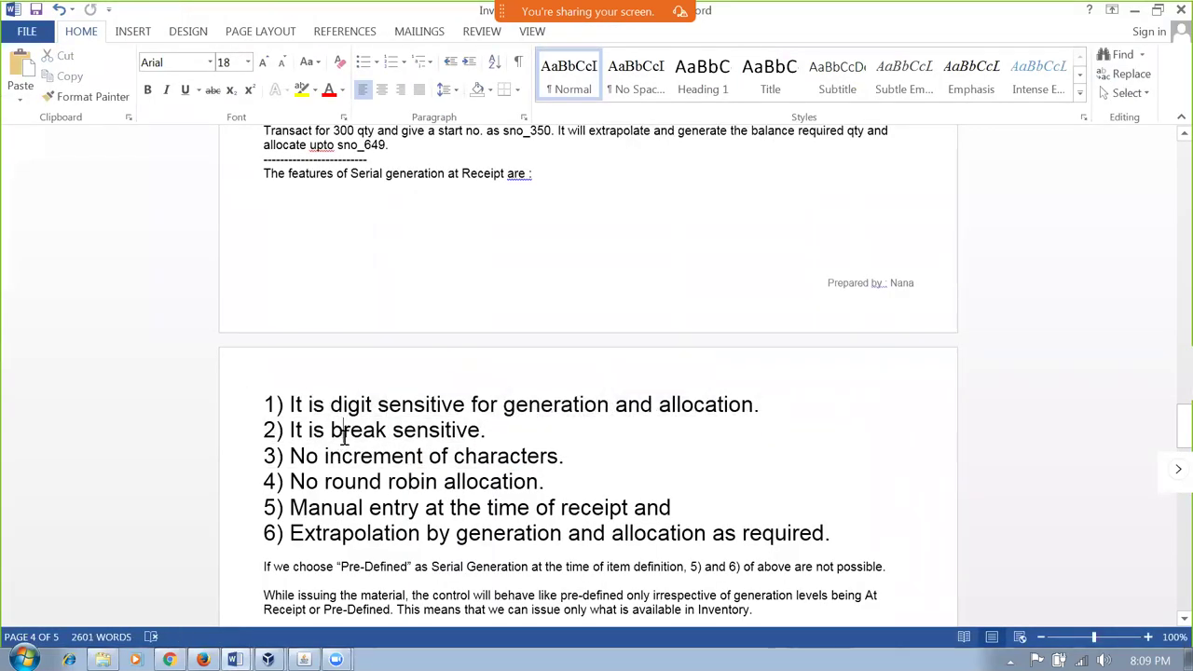
{"action": "key", "text": "alt+Tab"}
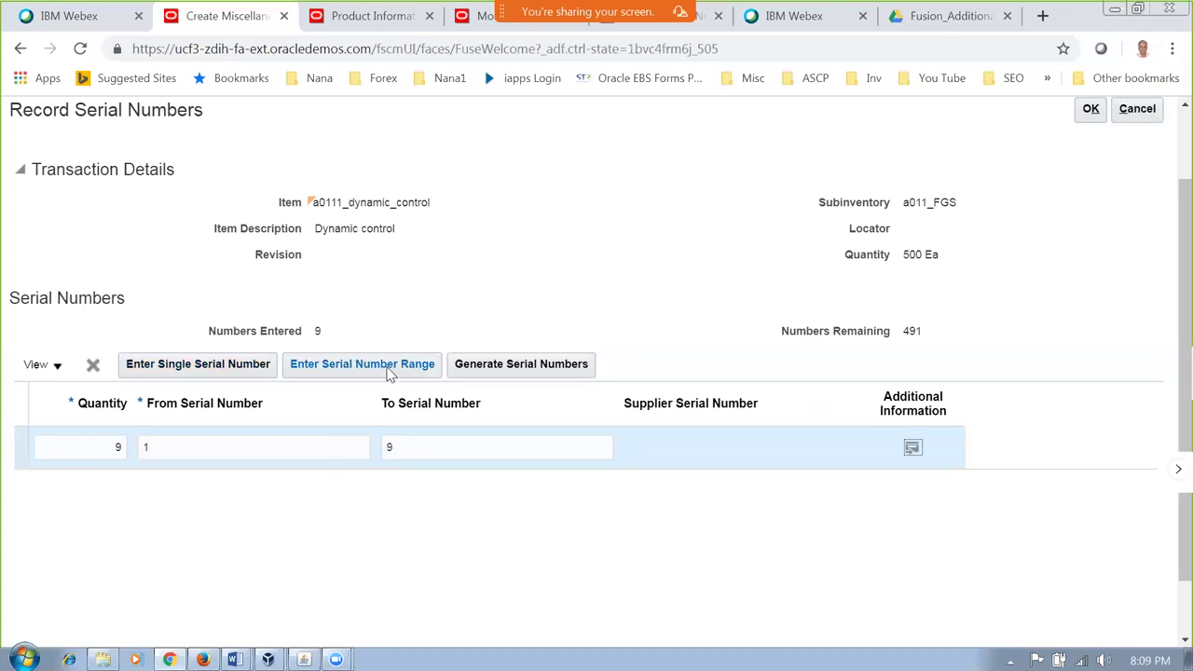
Step: Add serial ranges starting at 67 (67–99) and at Mon_987 (Mon_987–Mon_999)
{"action": "left_click", "coordinate": [385, 366]}
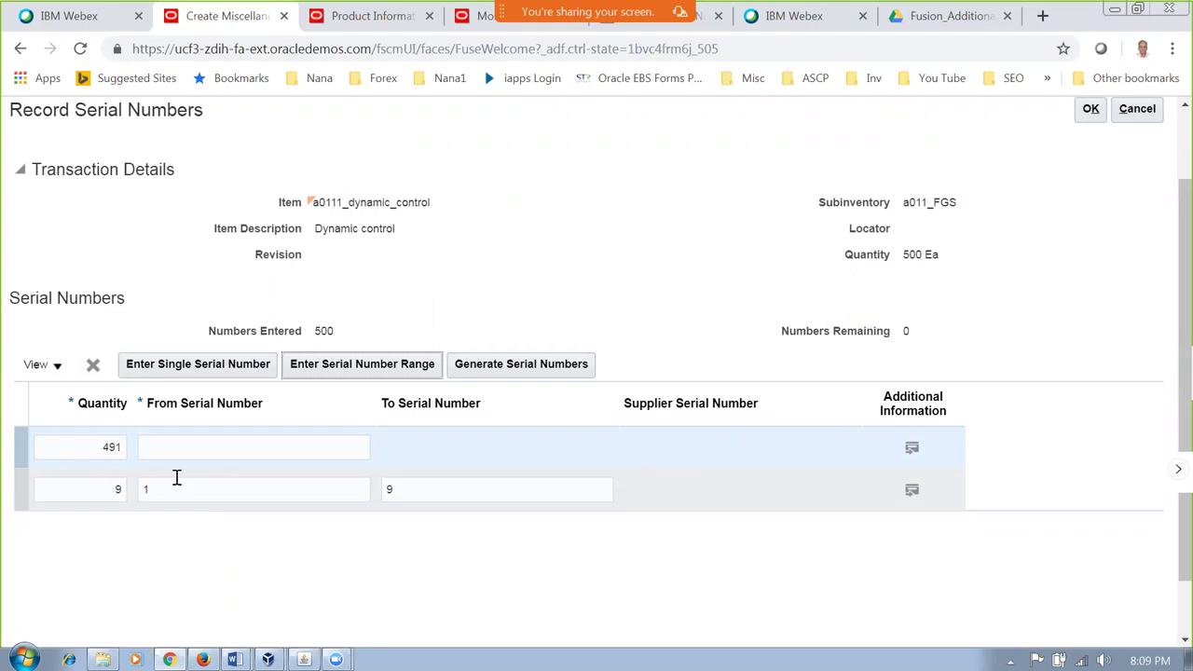
{"action": "left_click", "coordinate": [176, 455]}
{"action": "type", "text": "67"}
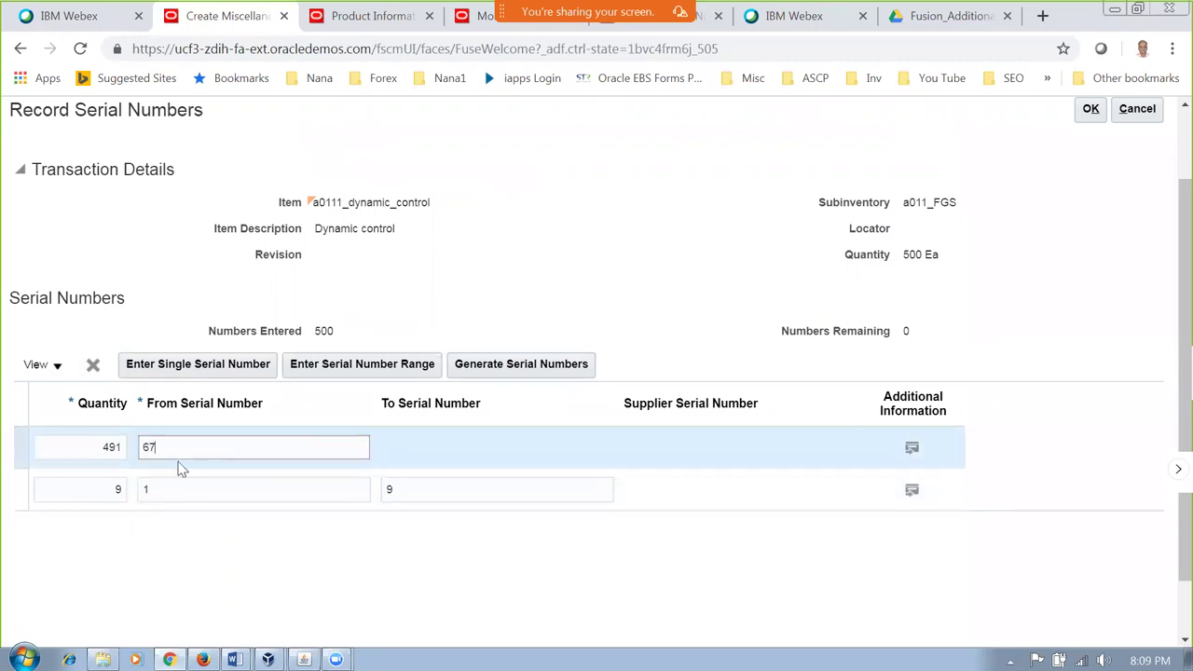
{"action": "left_click", "coordinate": [352, 525]}
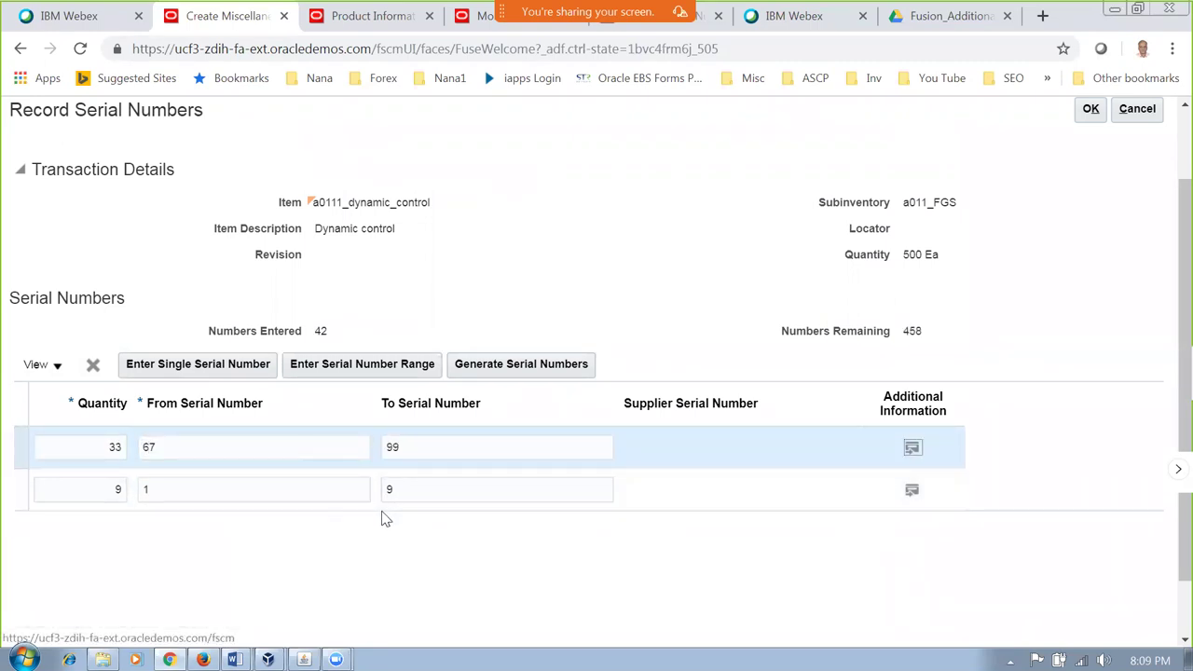
{"action": "left_click", "coordinate": [366, 369]}
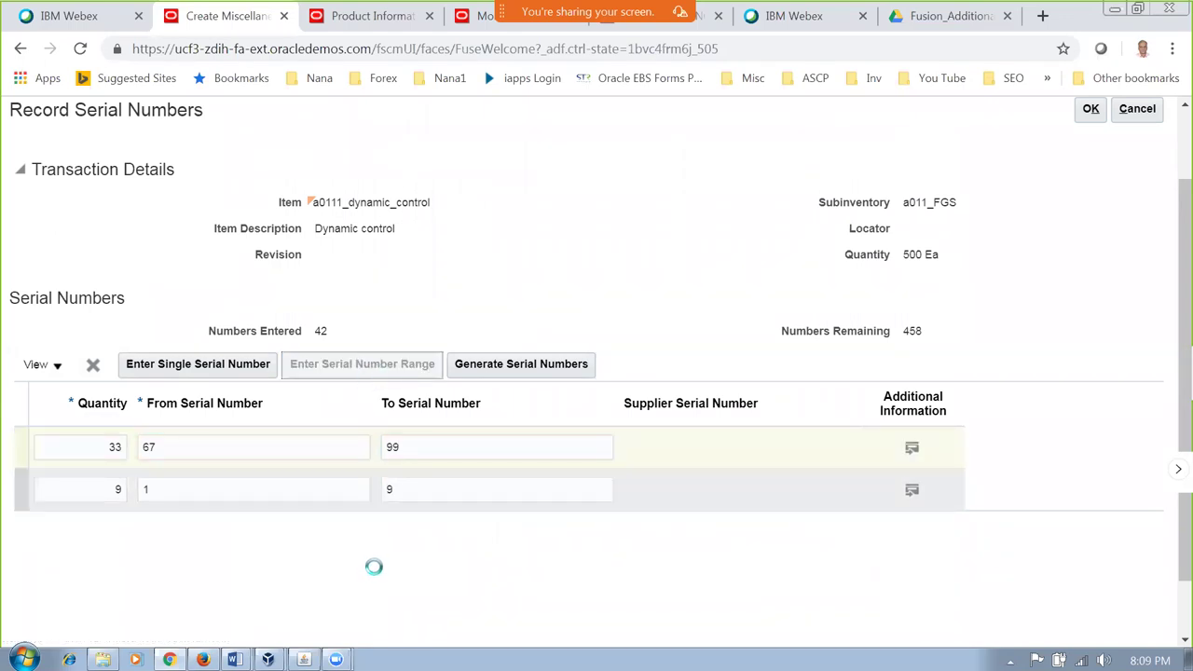
{"action": "left_click", "coordinate": [168, 447]}
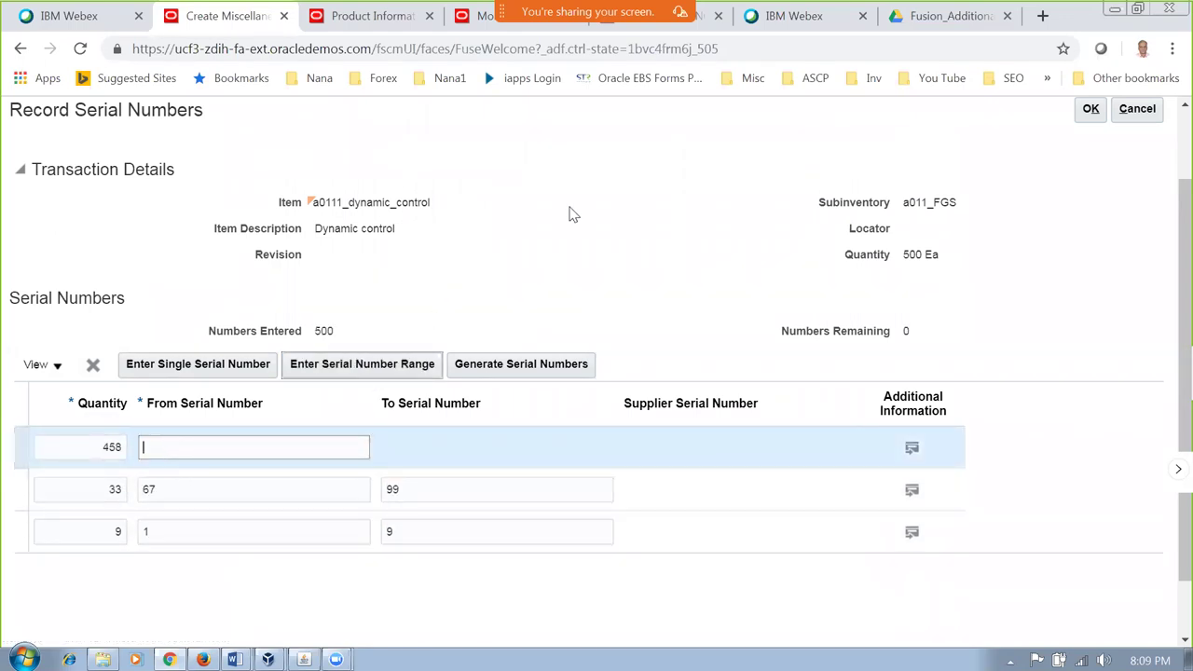
{"action": "type", "text": "Mon_"}
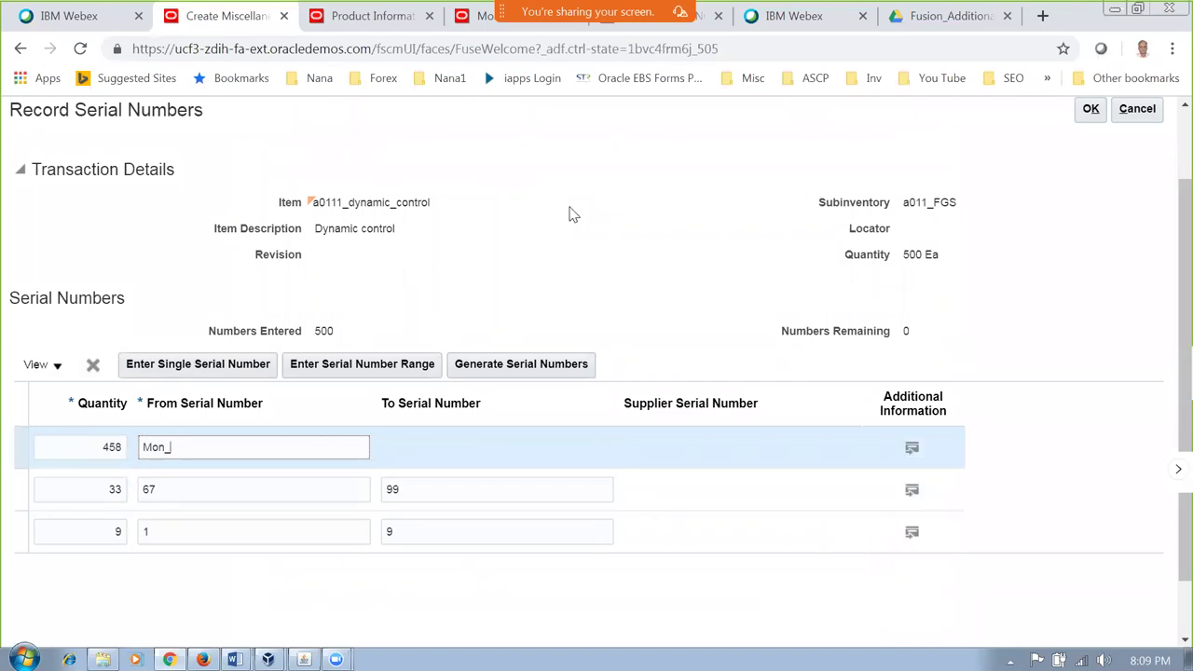
{"action": "type", "text": "987"}
{"action": "left_click", "coordinate": [570, 208]}
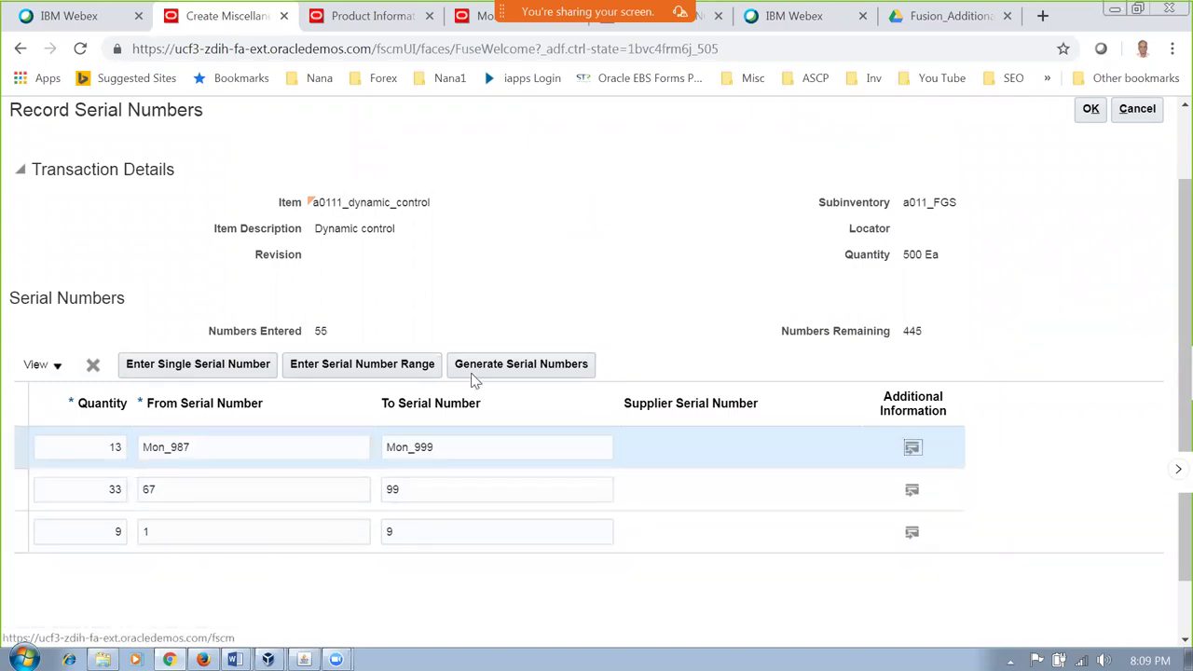
Step: Add one more row holding a single alphabetic serial number
{"action": "left_click", "coordinate": [397, 372]}
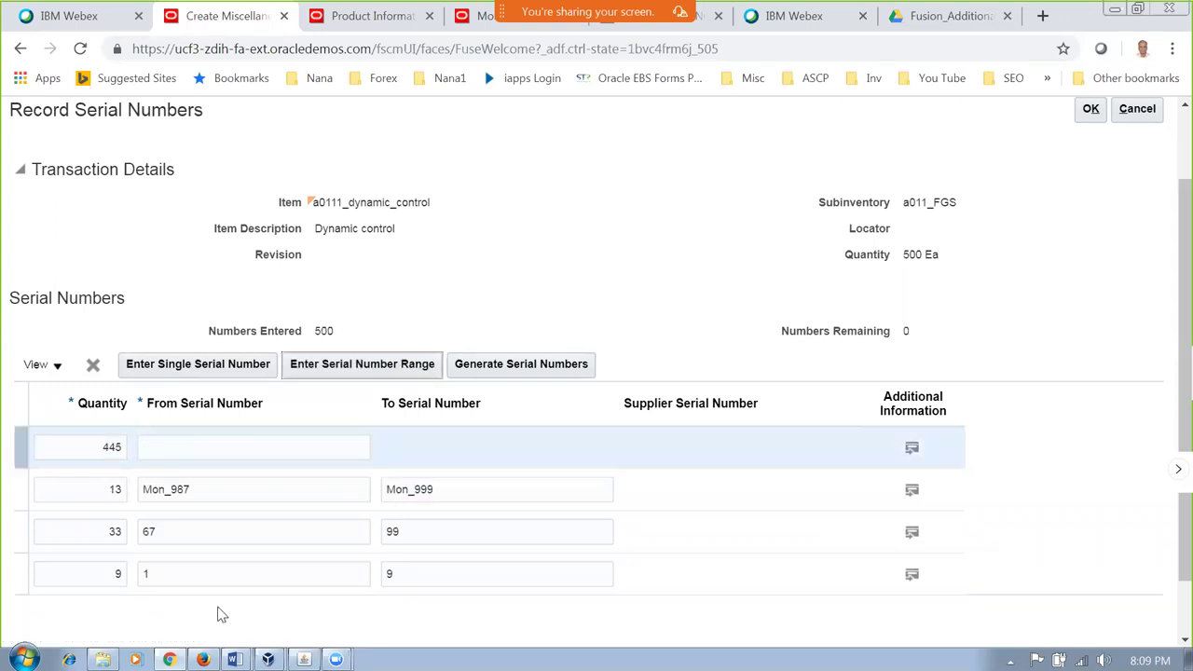
{"action": "left_click", "coordinate": [187, 456]}
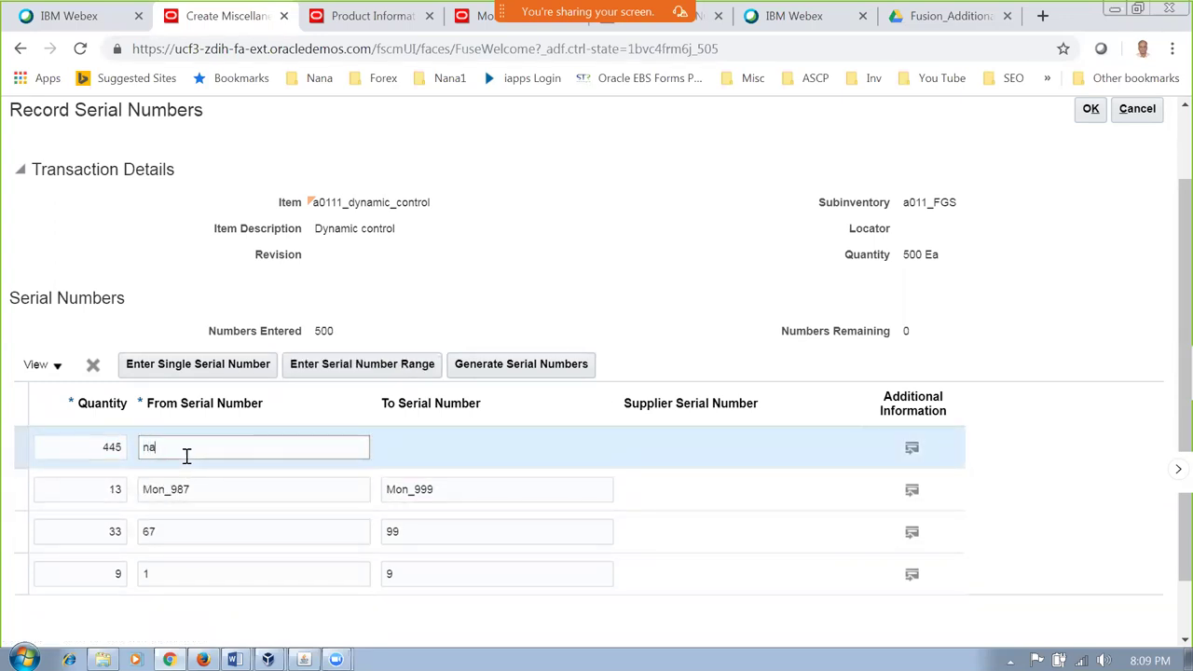
{"action": "key", "text": "Tab"}
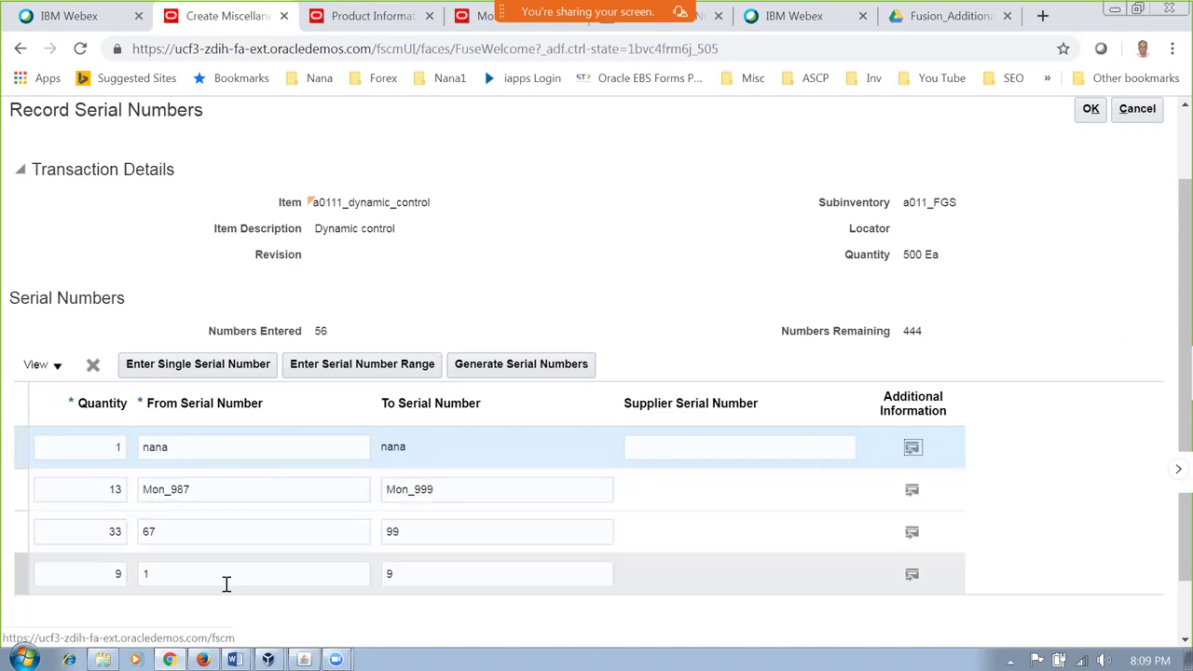
Step: Highlight the digit-sensitive and no character increment points in the Inv_extracts_Part1 notes
{"action": "mouse_move", "coordinate": [235, 659]}
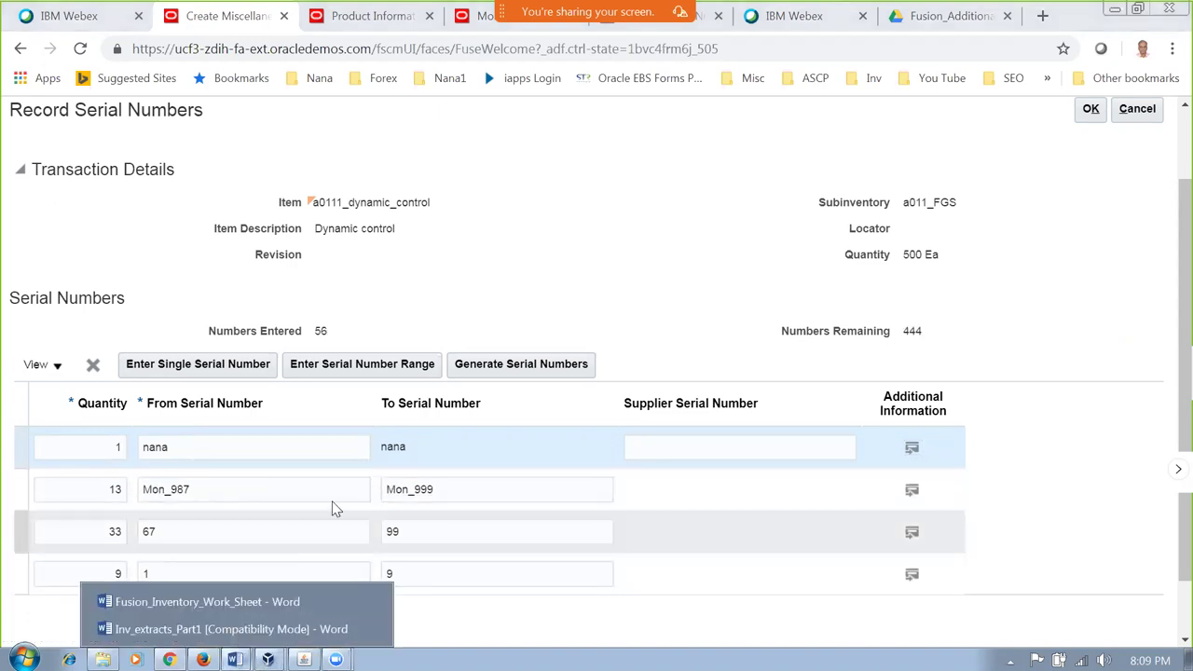
{"action": "left_click", "coordinate": [192, 640]}
{"action": "left_click_drag", "start_coordinate": [332, 405], "coordinate": [472, 405]}
{"action": "left_click_drag", "start_coordinate": [357, 456], "coordinate": [369, 486]}
{"action": "left_click", "coordinate": [365, 485]}
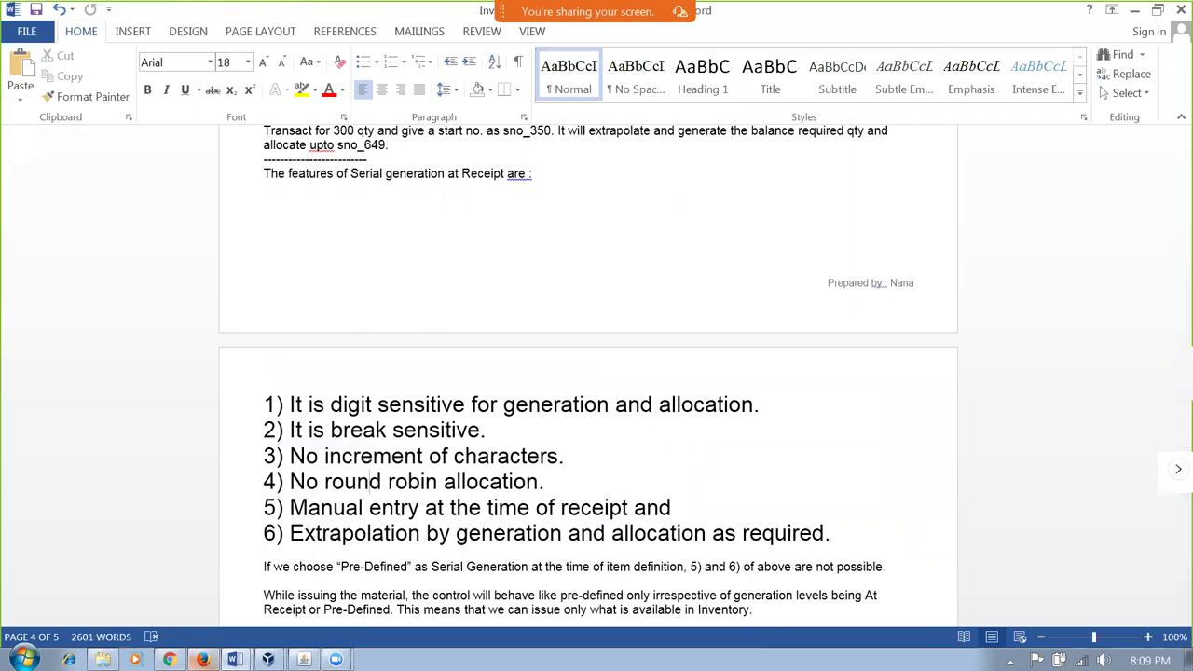
{"action": "left_click", "coordinate": [169, 659]}
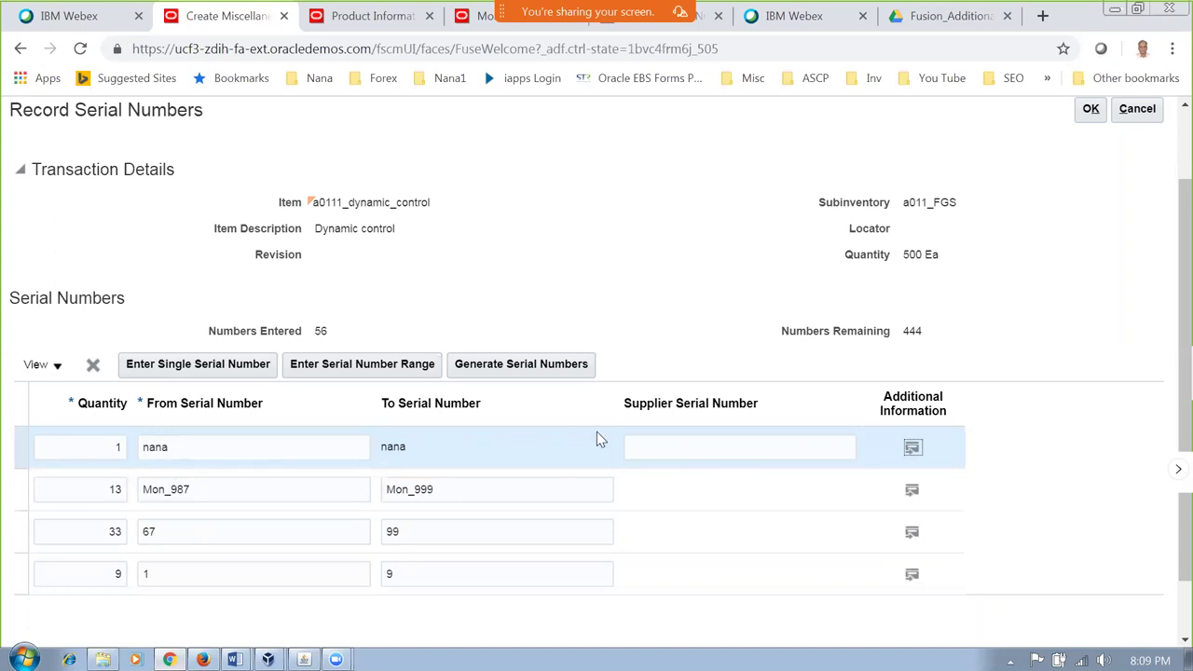
Step: Review the existing serial rows: the single serial, Mon_987, 67–99 and 1–9 ranges
{"action": "left_click", "coordinate": [692, 453]}
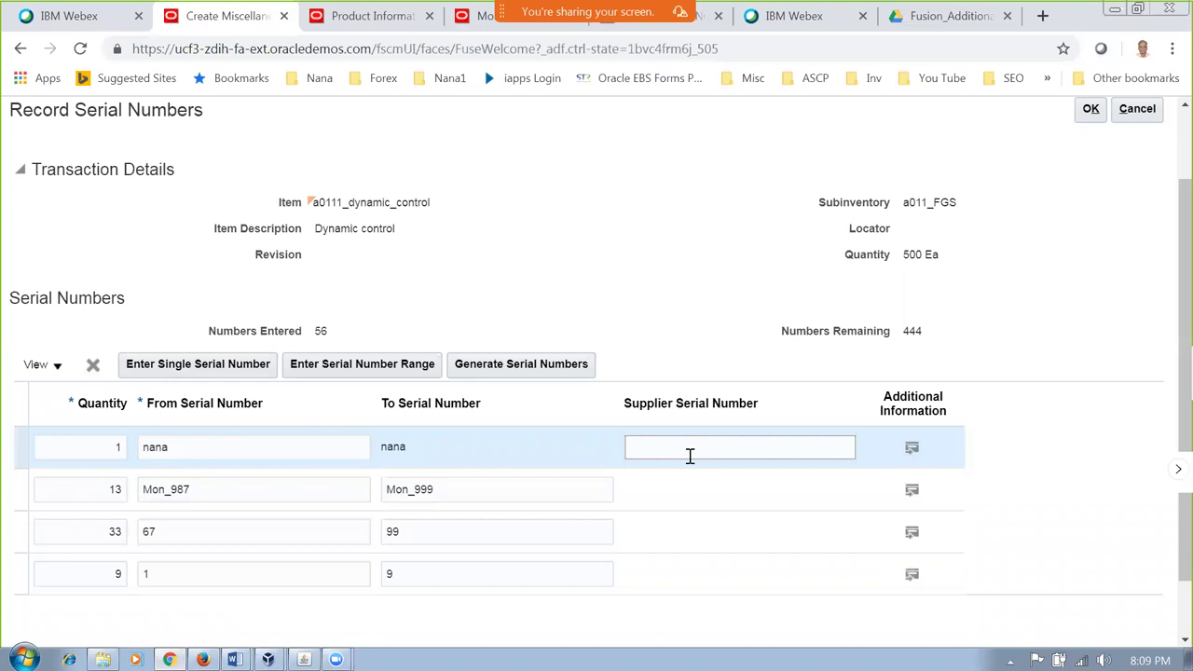
{"action": "left_click", "coordinate": [221, 489]}
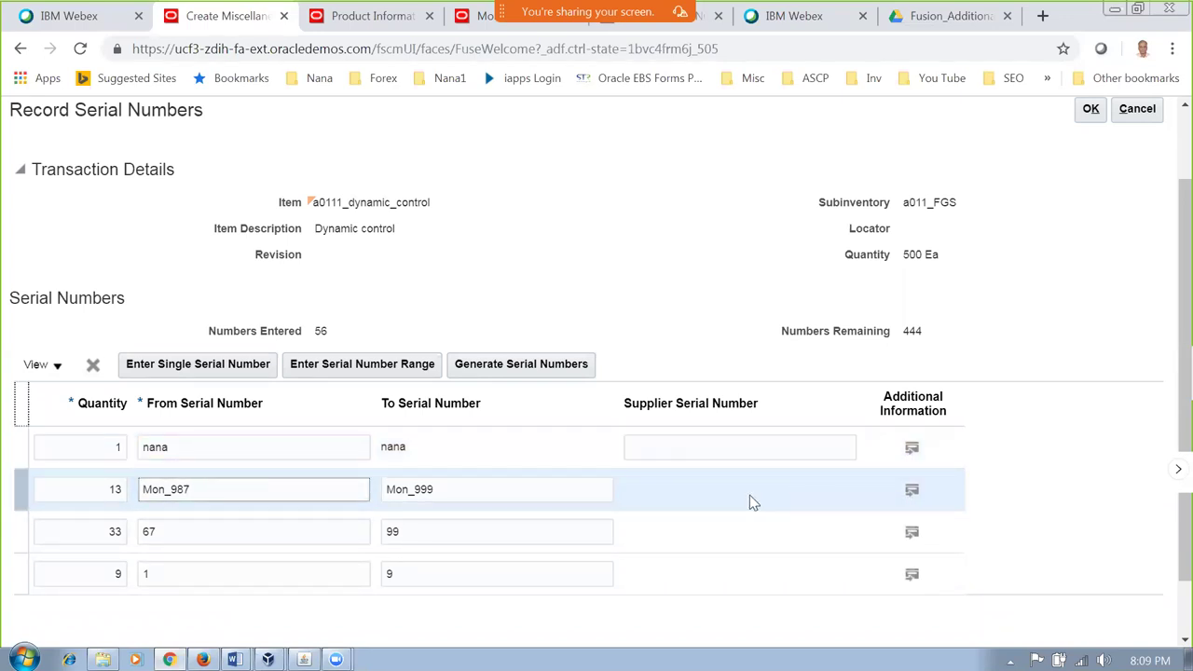
{"action": "left_click", "coordinate": [430, 444]}
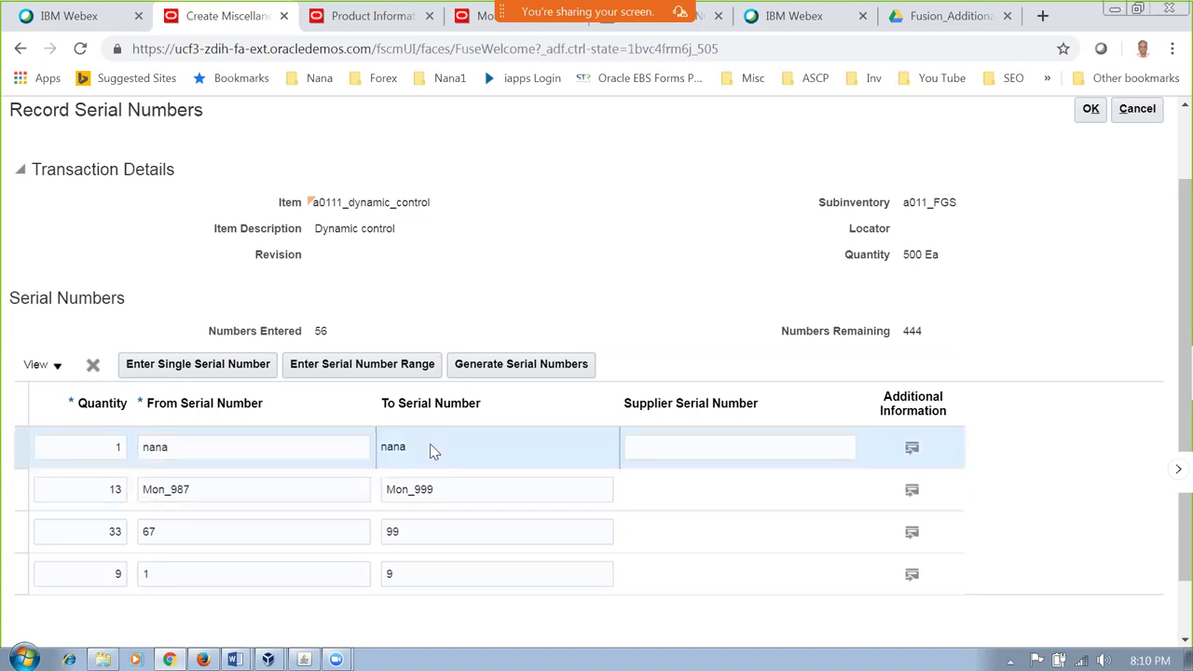
{"action": "left_click", "coordinate": [260, 448]}
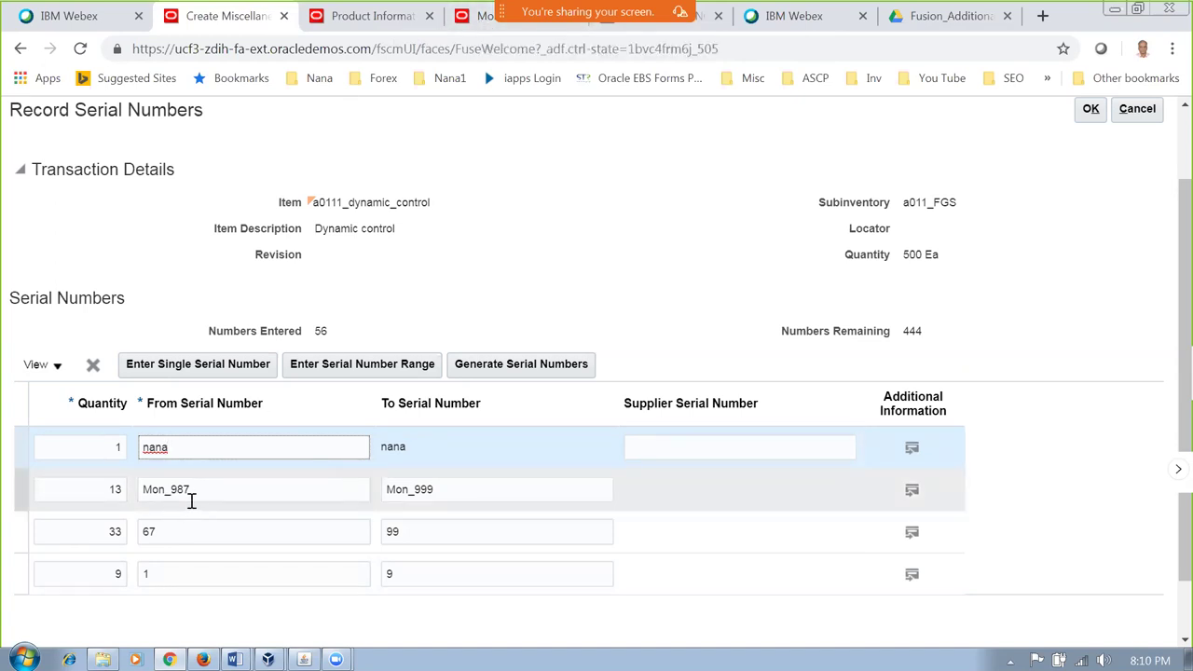
{"action": "left_click", "coordinate": [170, 539]}
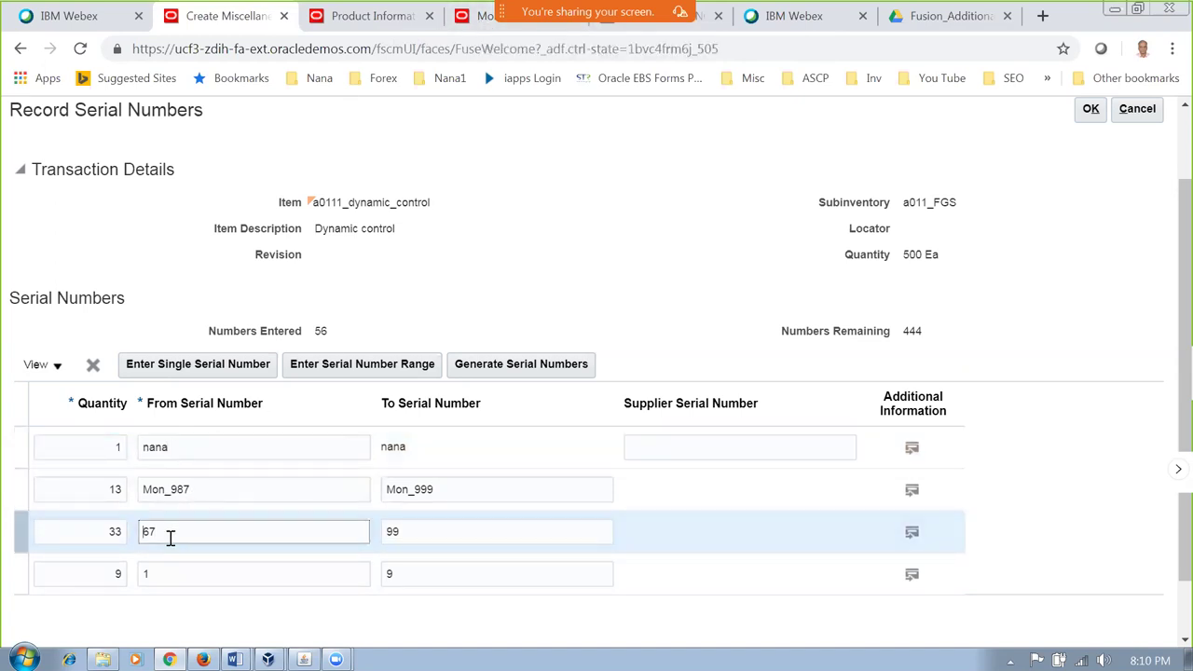
{"action": "left_click", "coordinate": [432, 539]}
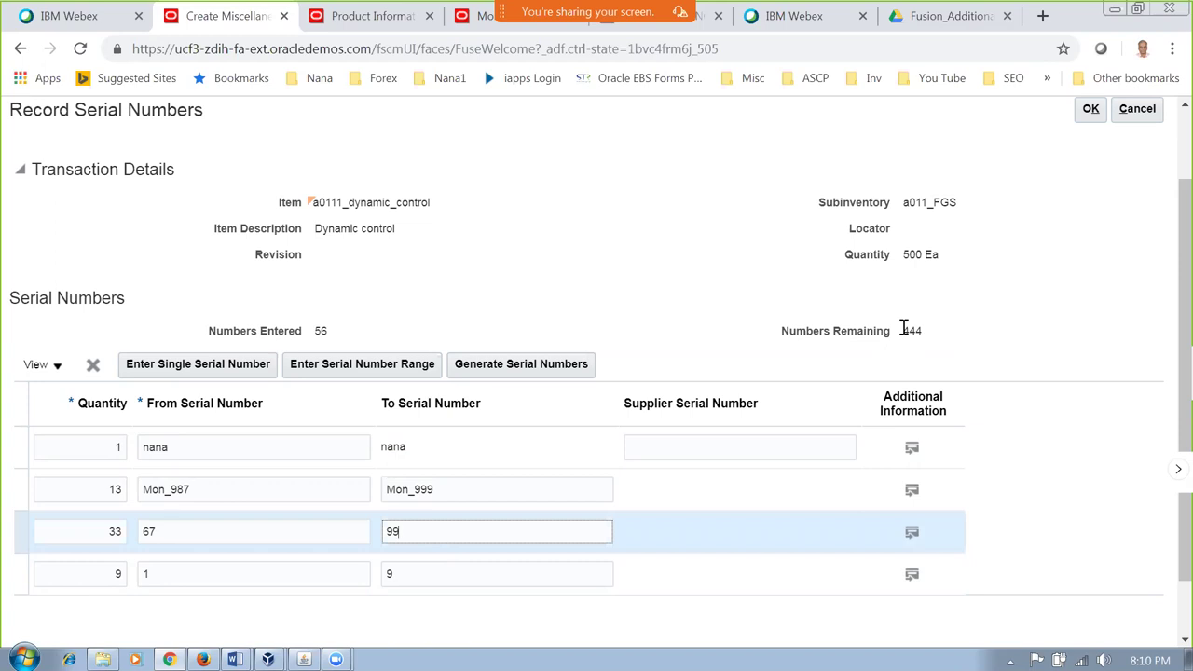
{"action": "left_click", "coordinate": [180, 573]}
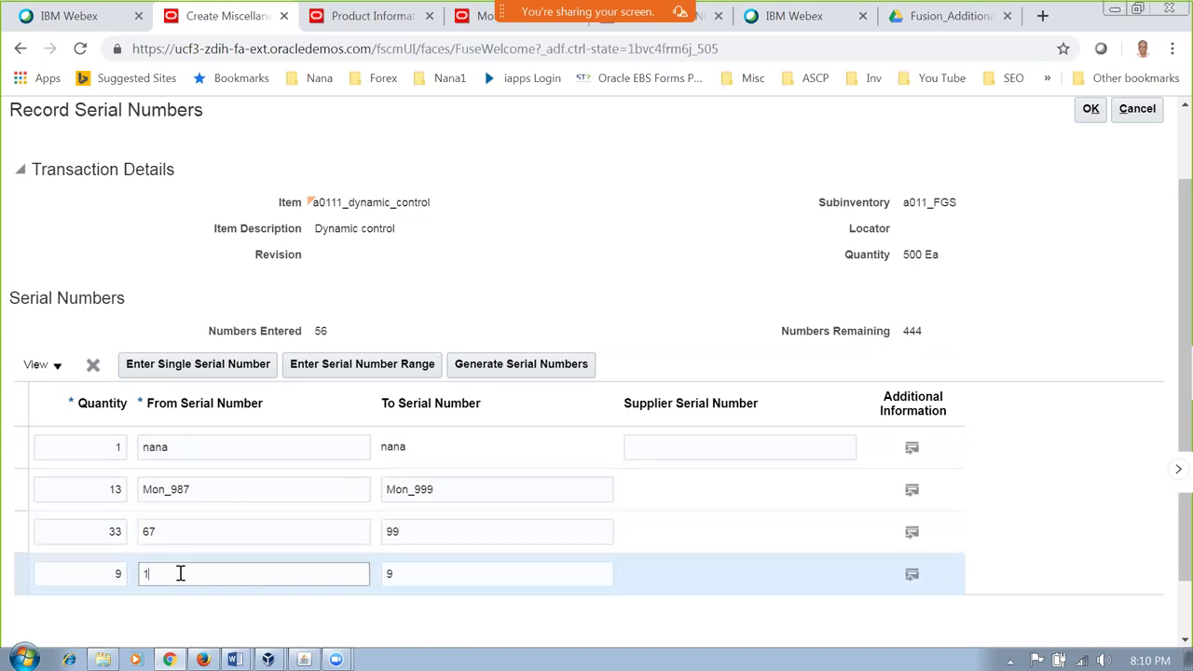
{"action": "left_click", "coordinate": [415, 572]}
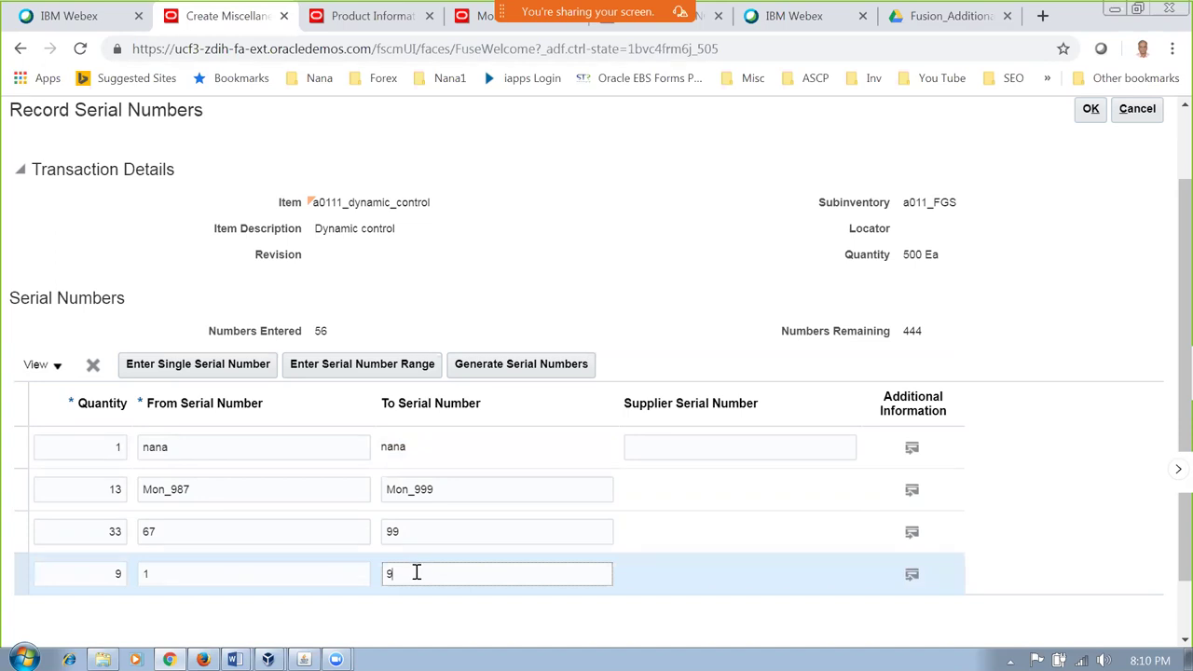
{"action": "left_click", "coordinate": [186, 572]}
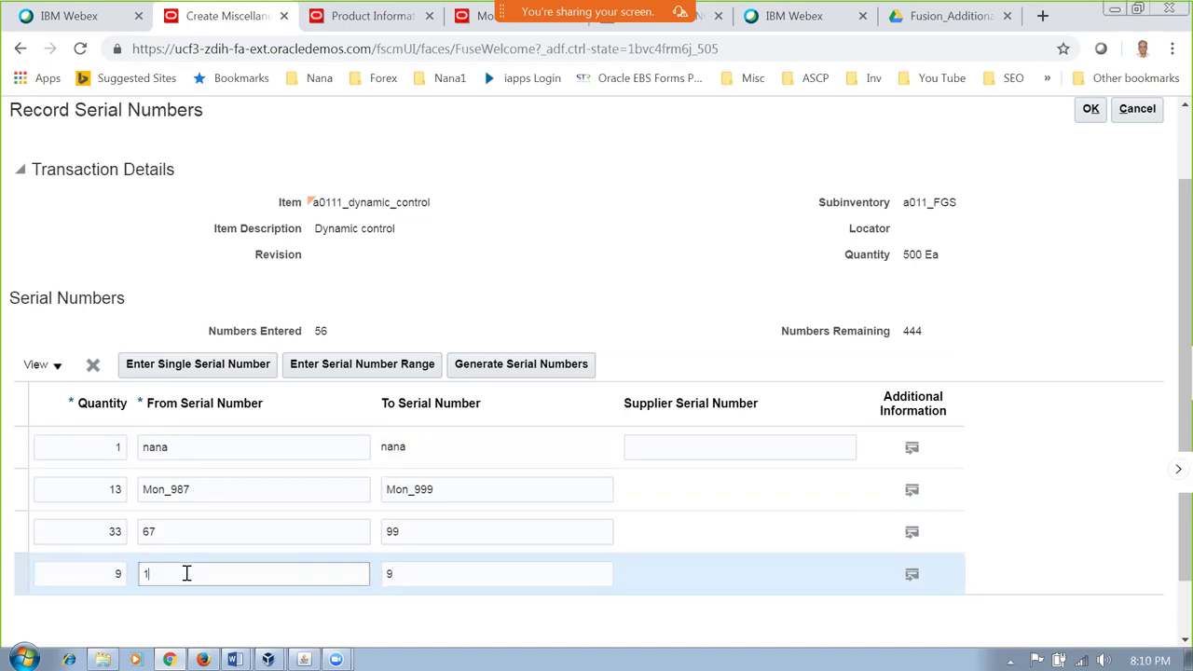
{"action": "left_click", "coordinate": [412, 577]}
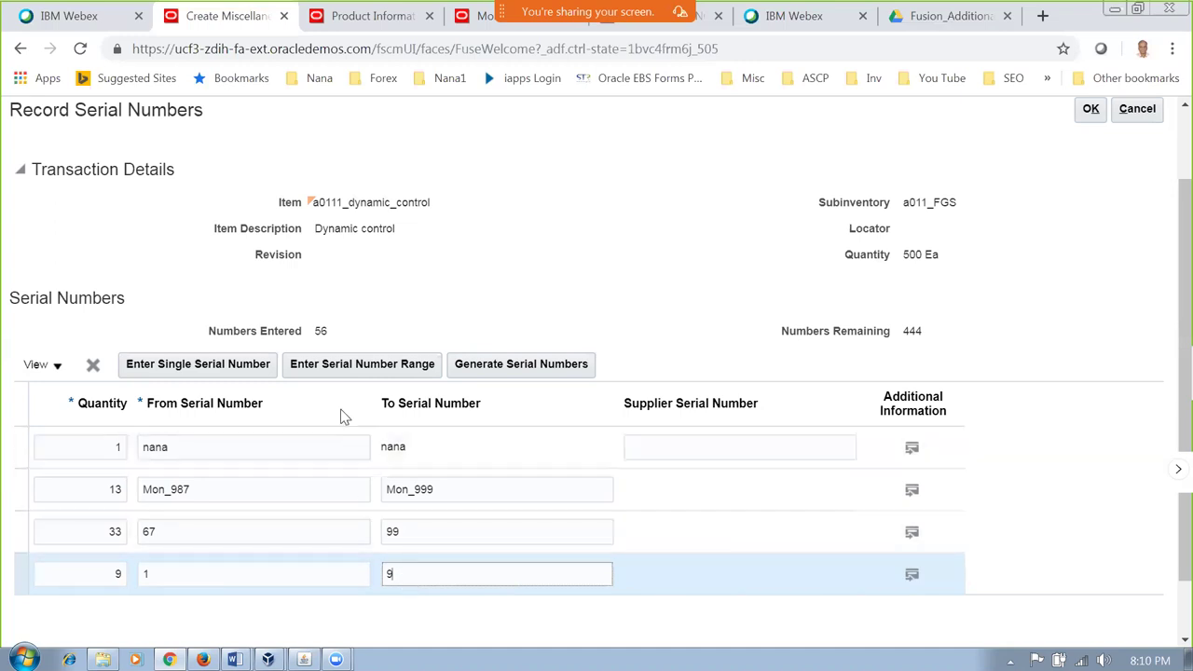
Step: Add a serial range starting at 01, generating 01–66 for 66 units
{"action": "left_click", "coordinate": [354, 371]}
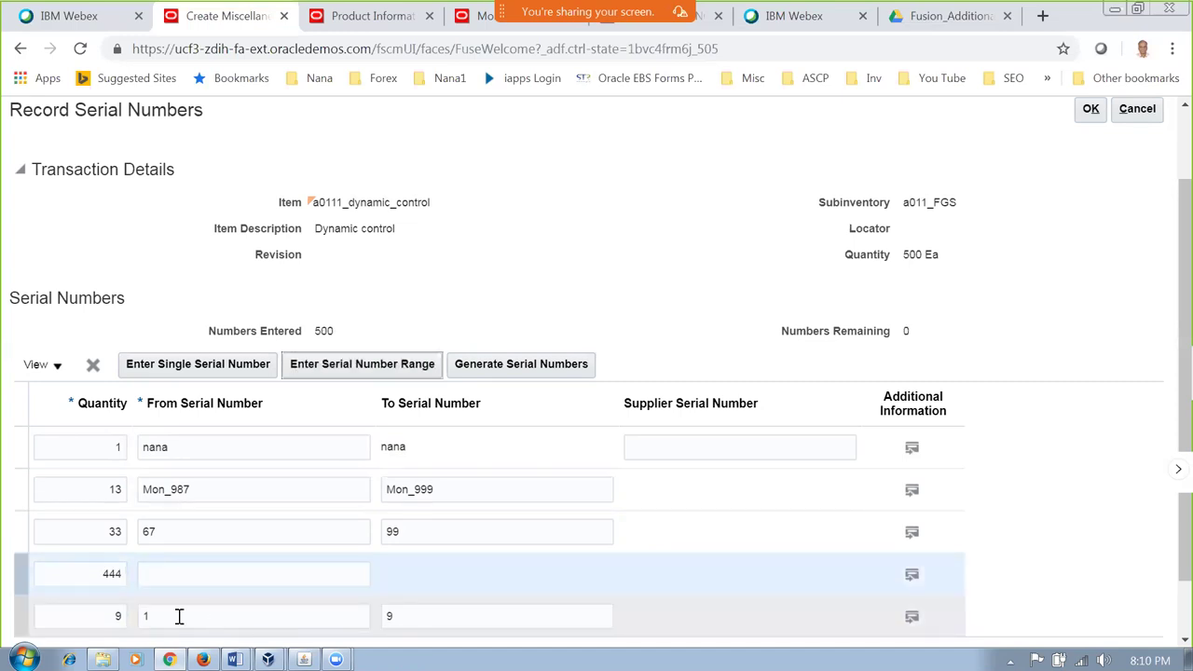
{"action": "type", "text": "01"}
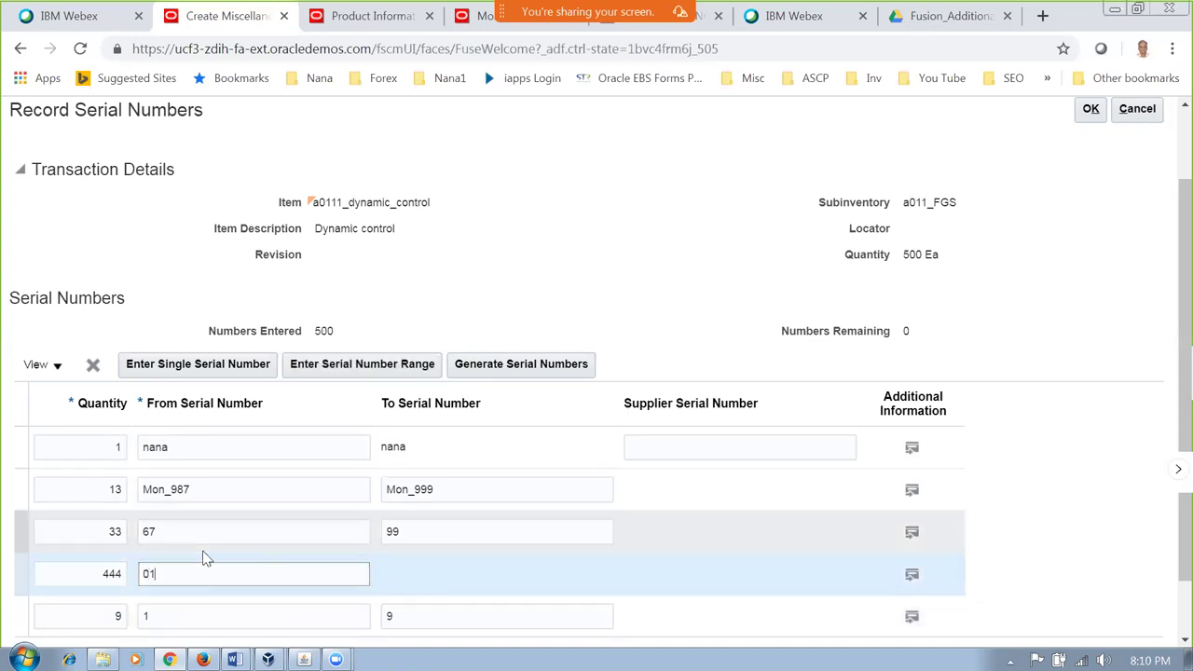
{"action": "key", "text": "Tab"}
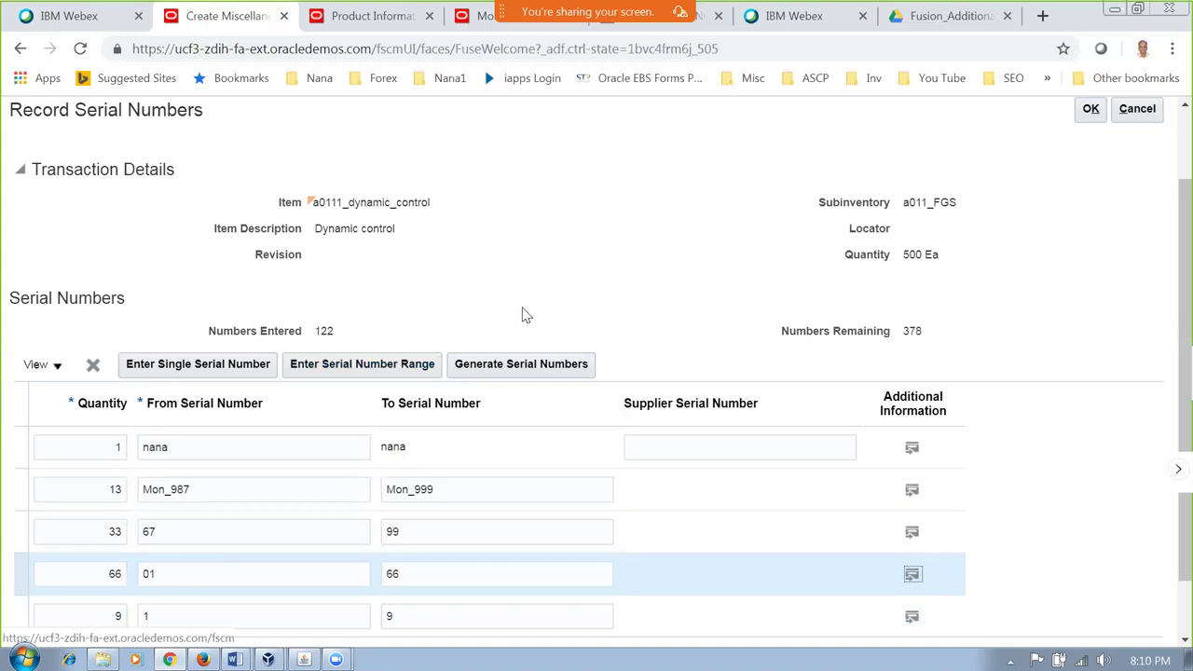
{"action": "scroll", "coordinate": [506, 364], "scroll_direction": "down", "scroll_amount": 1}
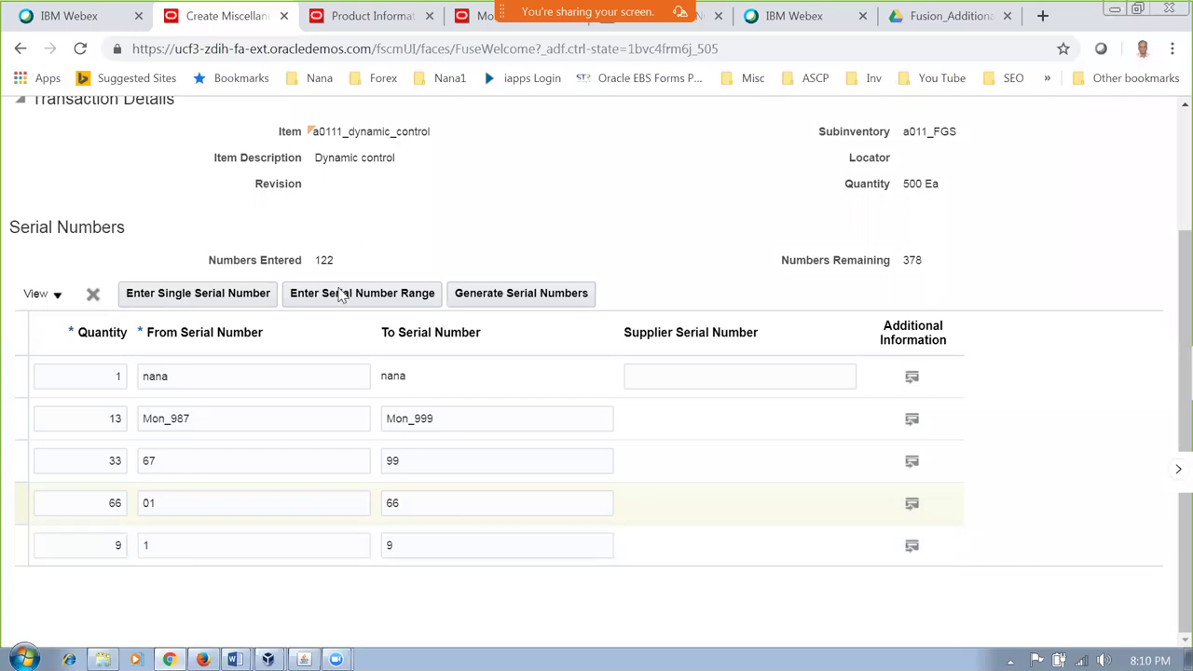
{"action": "left_click", "coordinate": [364, 19]}
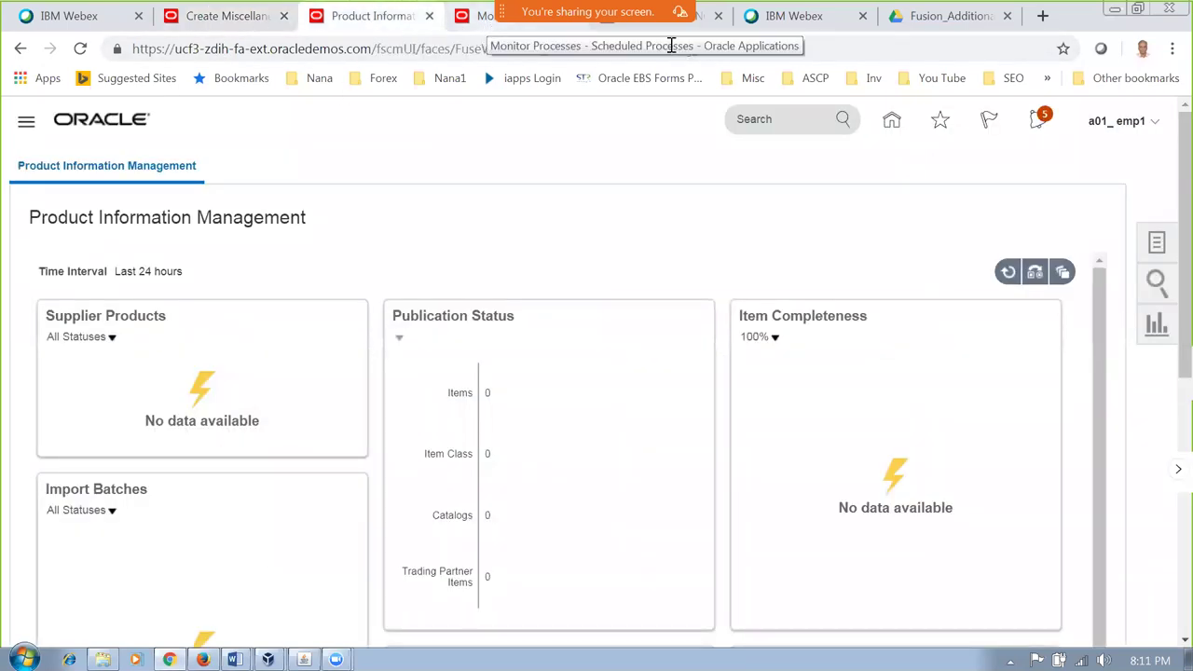
{"action": "left_click", "coordinate": [695, 26]}
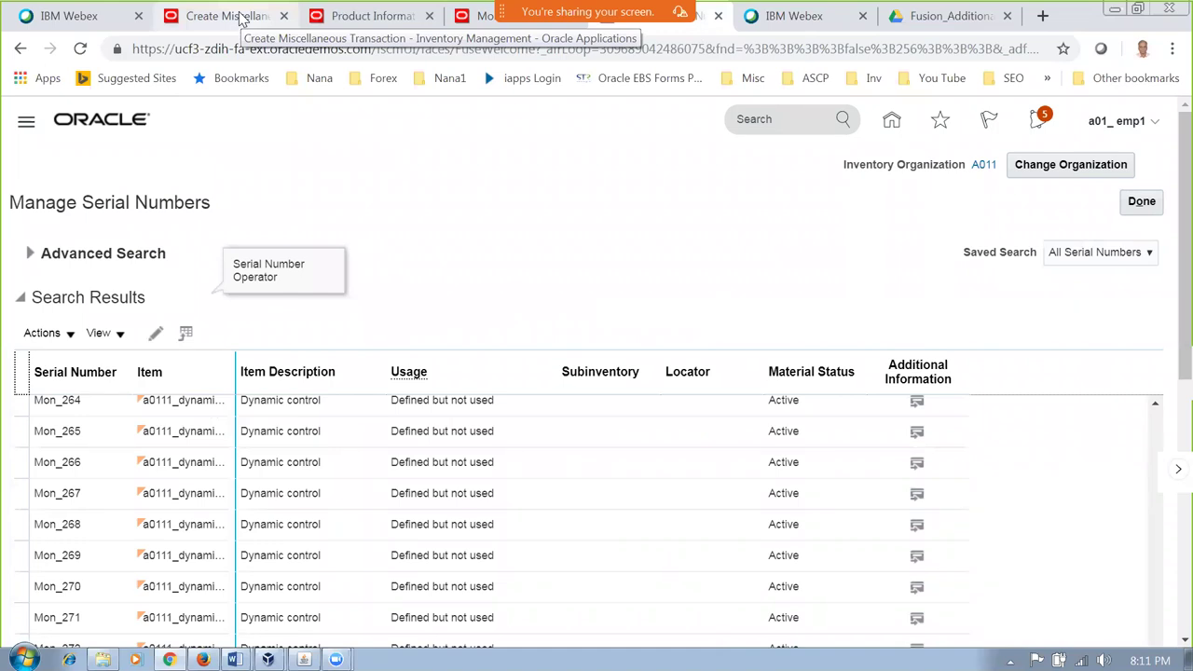
{"action": "left_click", "coordinate": [371, 17]}
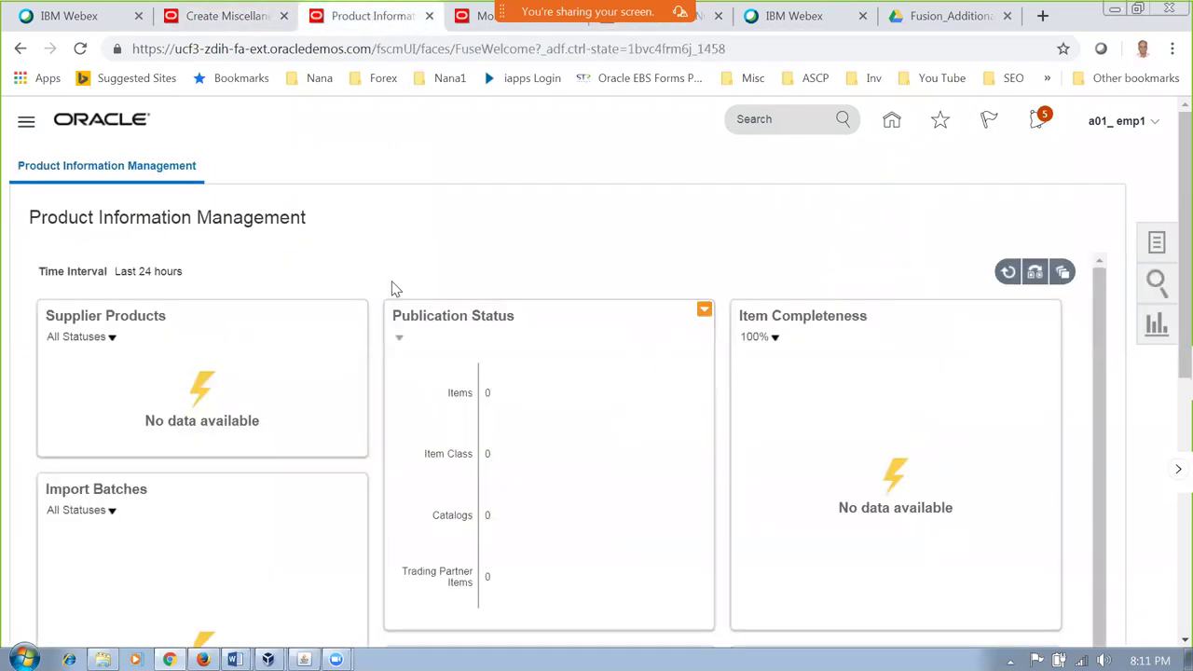
{"action": "left_click", "coordinate": [235, 16]}
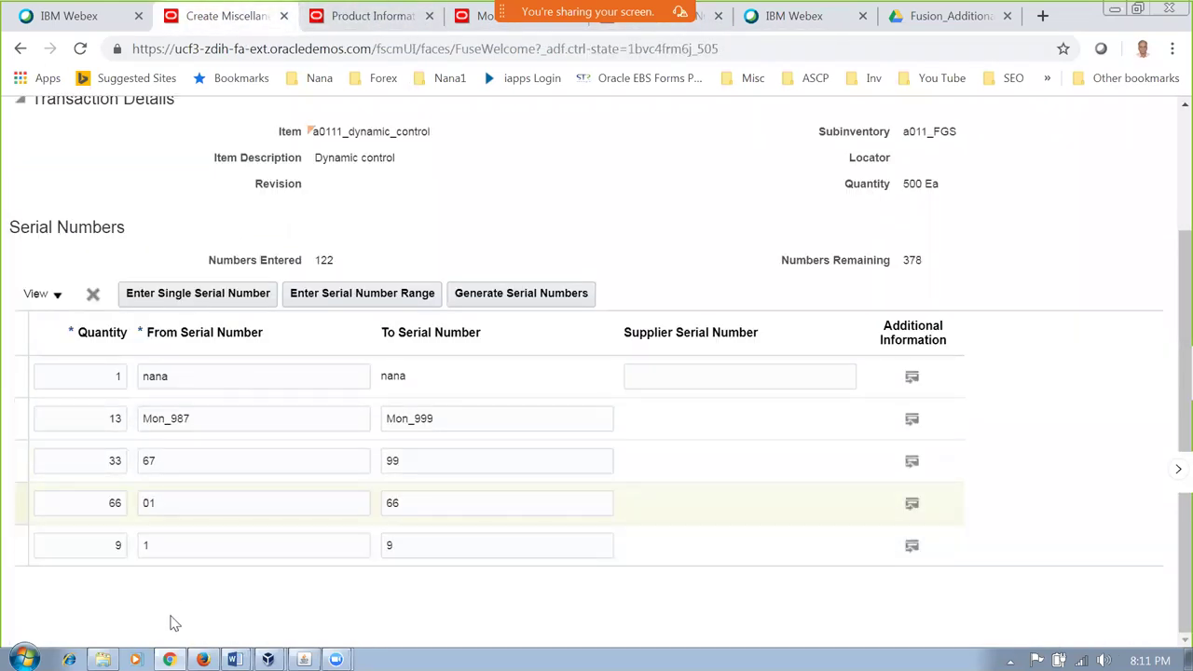
{"action": "mouse_move", "coordinate": [235, 659]}
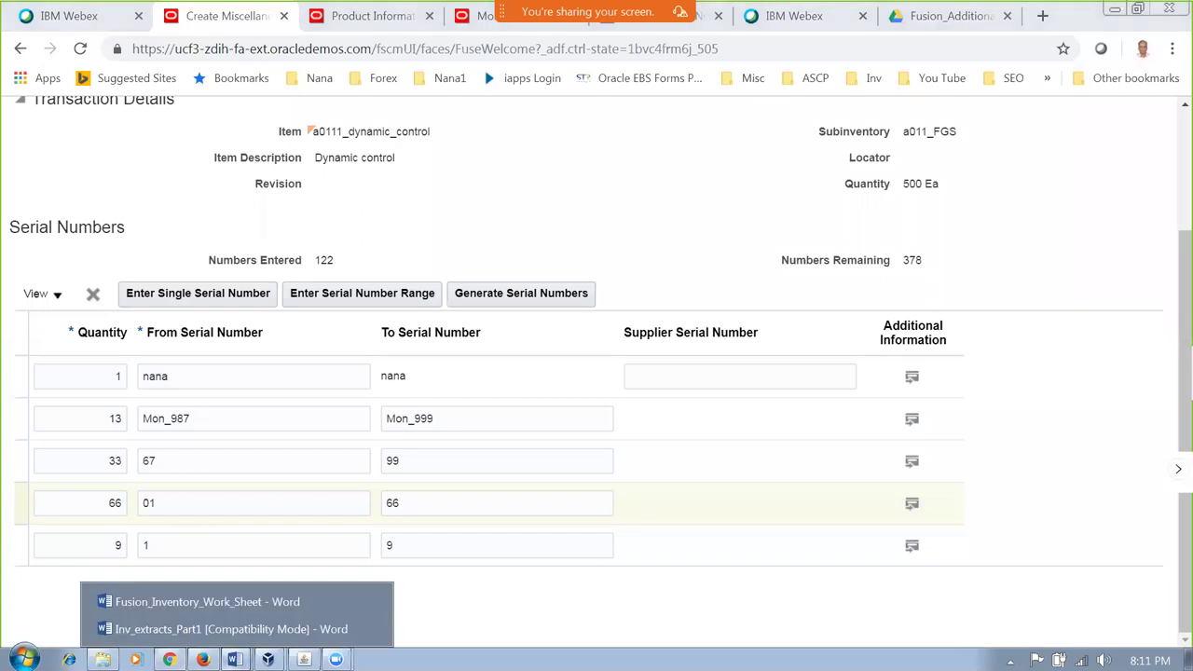
{"action": "left_click", "coordinate": [209, 634]}
Step: Highlight the digit- and break-sensitive feature lines in Word, then return to the Oracle serial page
{"action": "left_click_drag", "start_coordinate": [382, 399], "coordinate": [407, 425]}
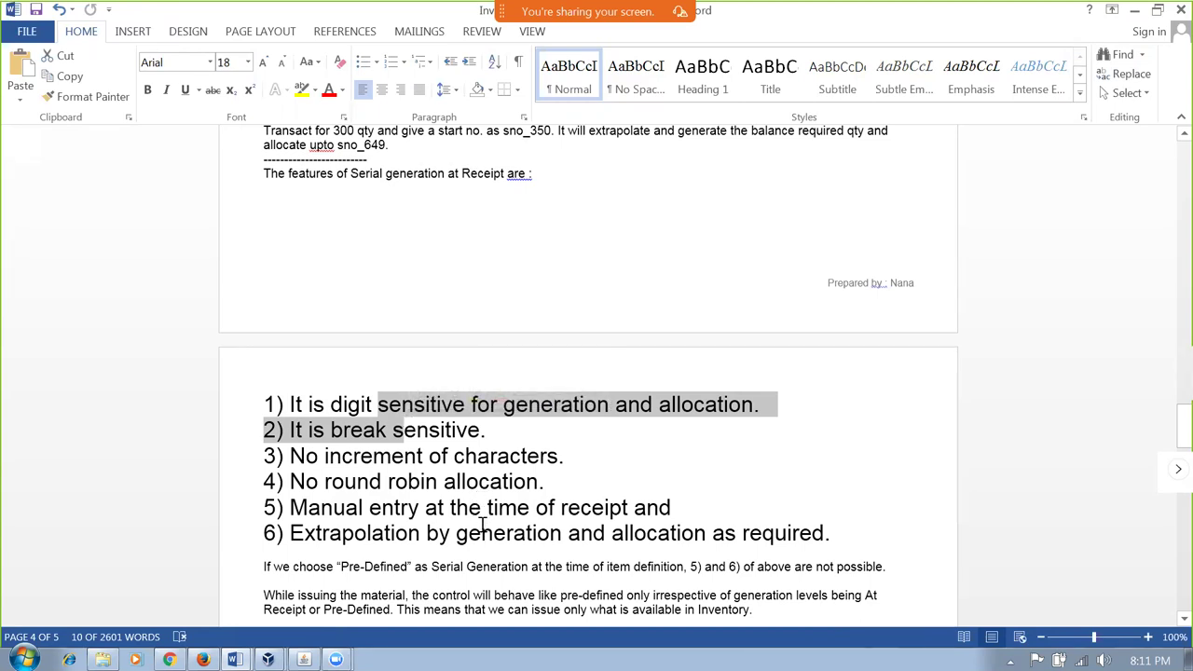
{"action": "key", "text": "alt+Tab"}
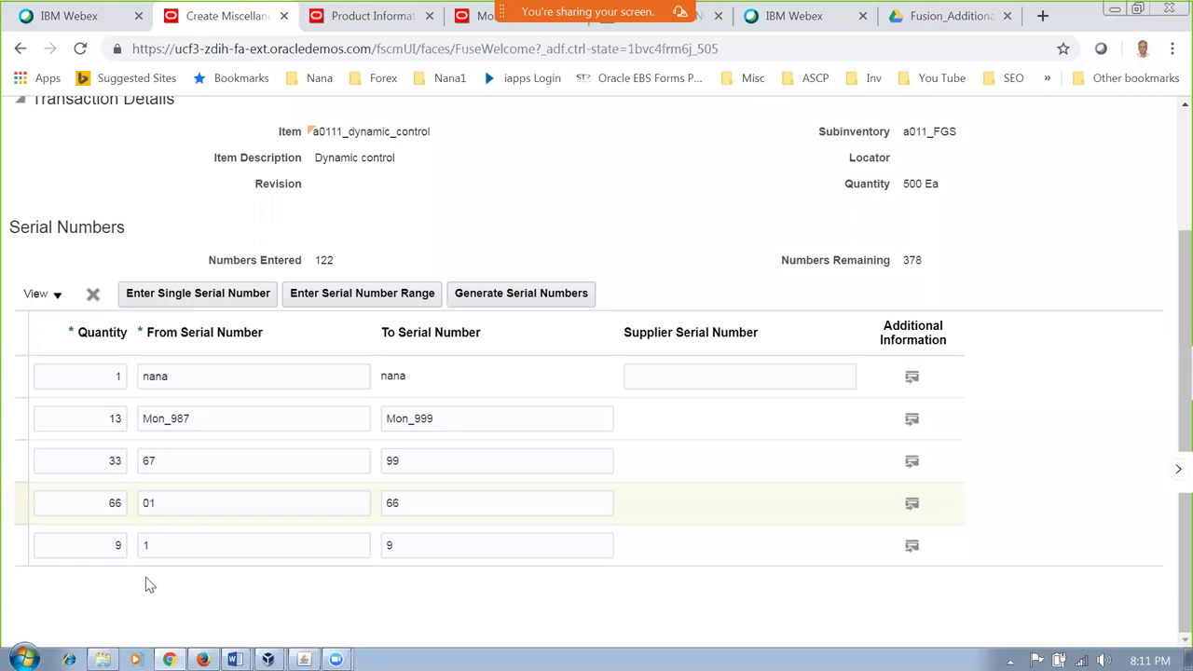
{"action": "left_click", "coordinate": [168, 555]}
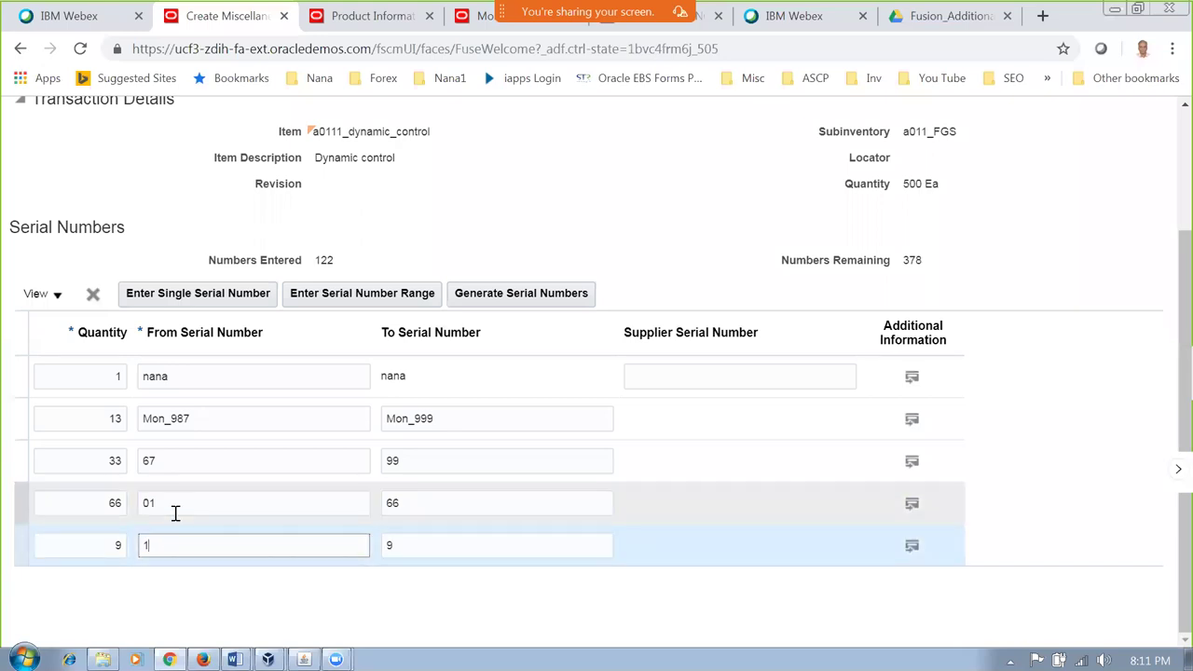
{"action": "left_click", "coordinate": [177, 511]}
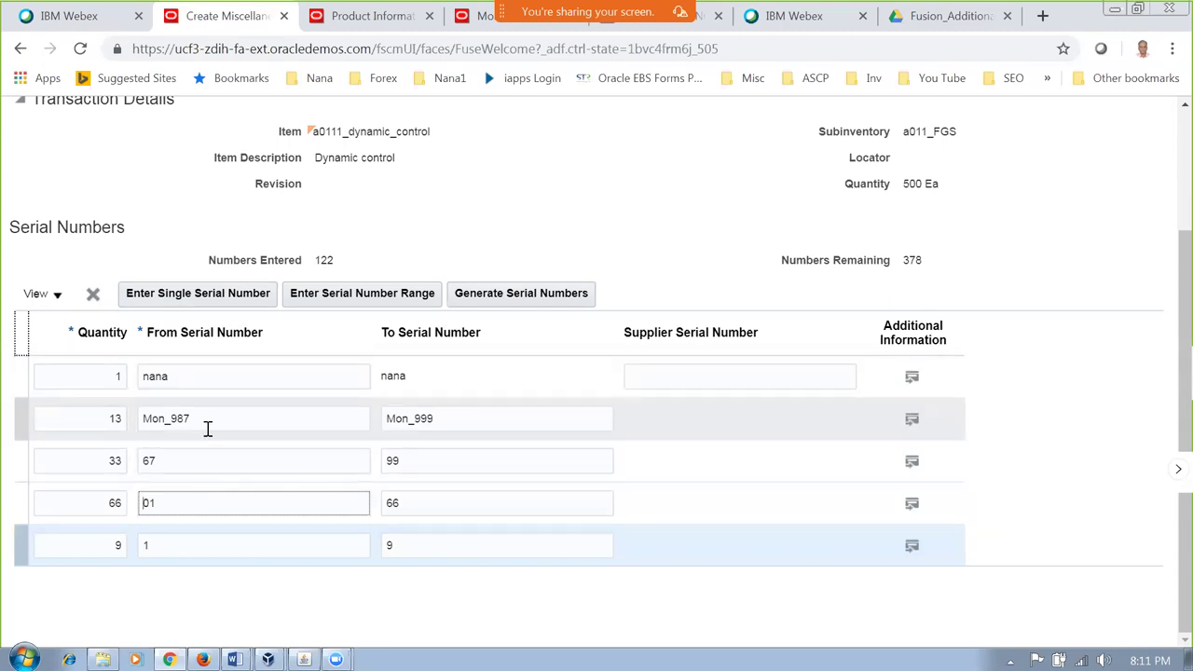
{"action": "left_click", "coordinate": [441, 420]}
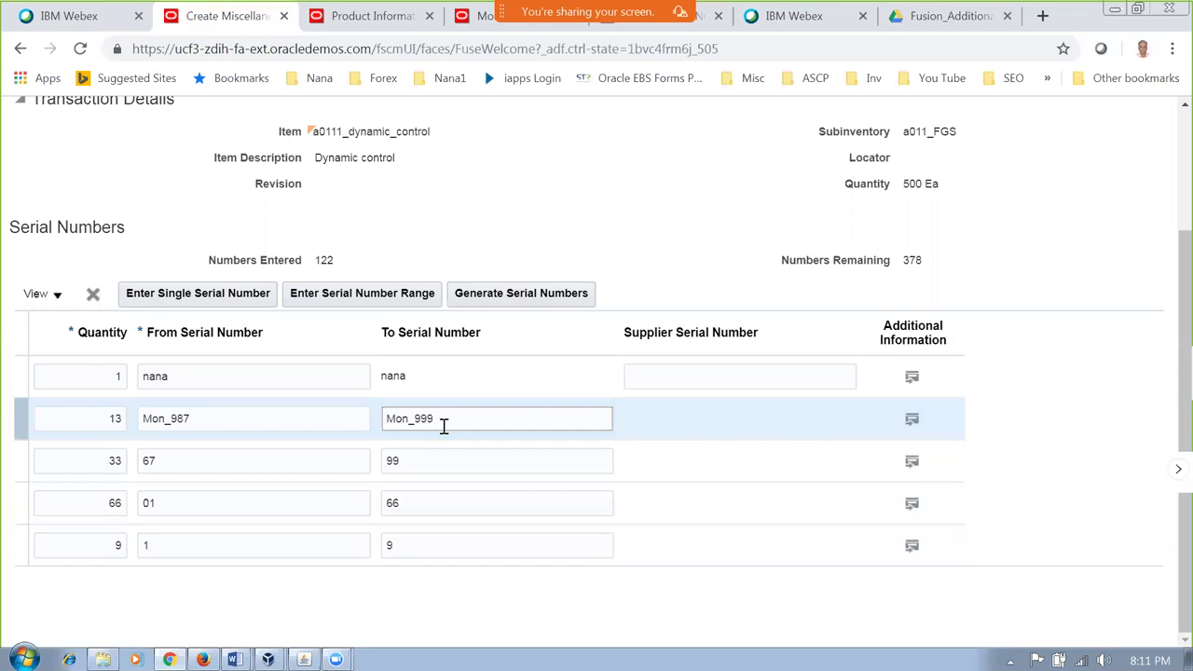
{"action": "key", "text": "alt+Tab"}
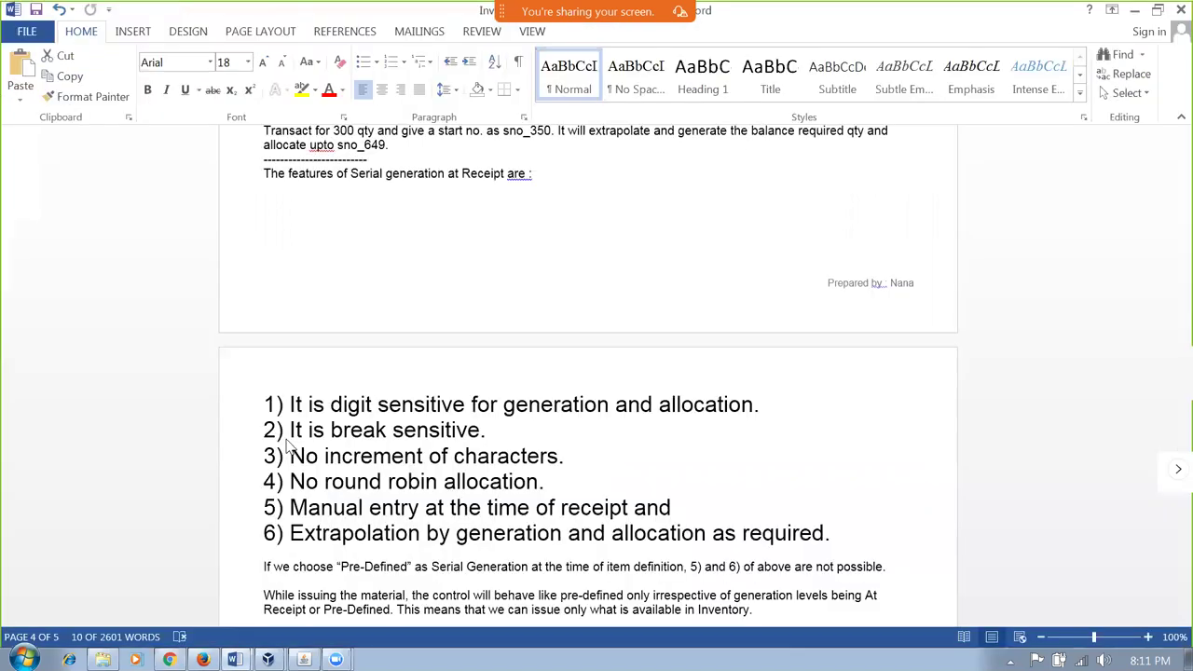
{"action": "left_click", "coordinate": [324, 481]}
{"action": "left_click_drag", "start_coordinate": [472, 486], "coordinate": [484, 486]}
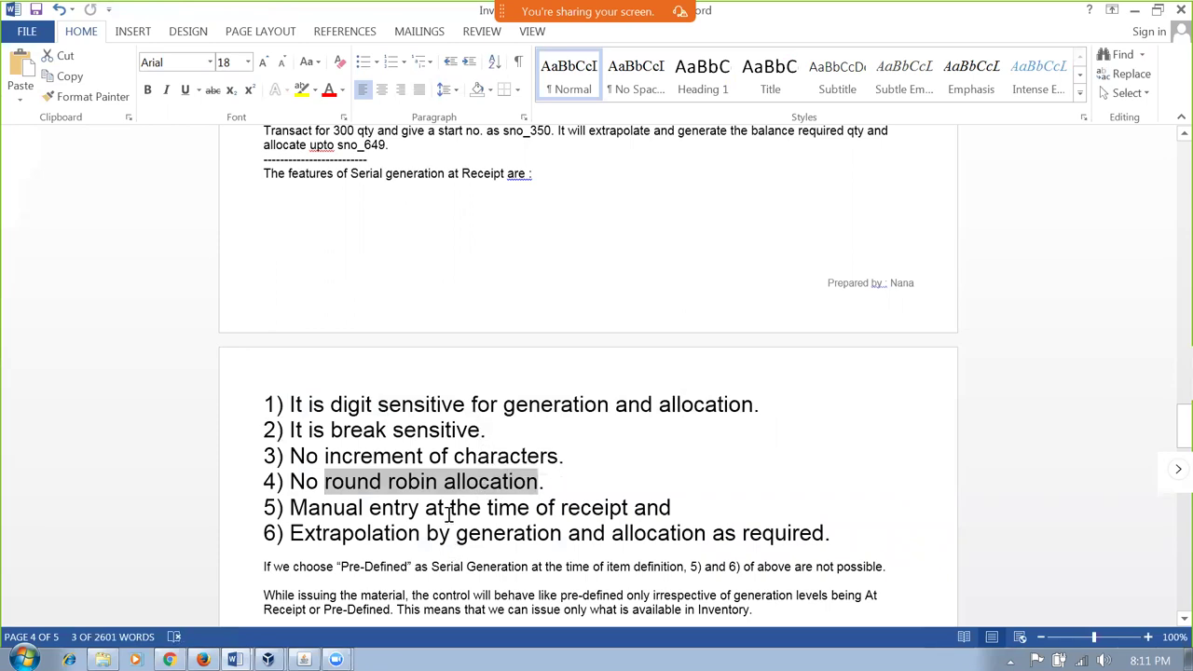
{"action": "left_click", "coordinate": [448, 511]}
{"action": "key", "text": "alt+Tab"}
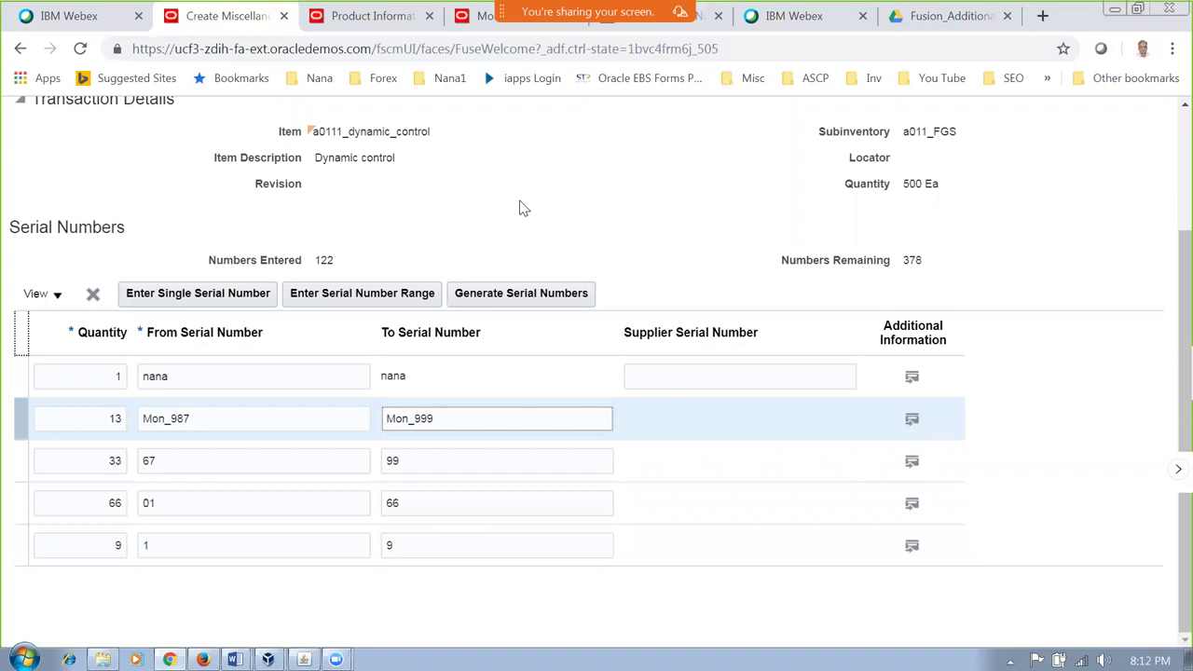
{"action": "left_click", "coordinate": [192, 460]}
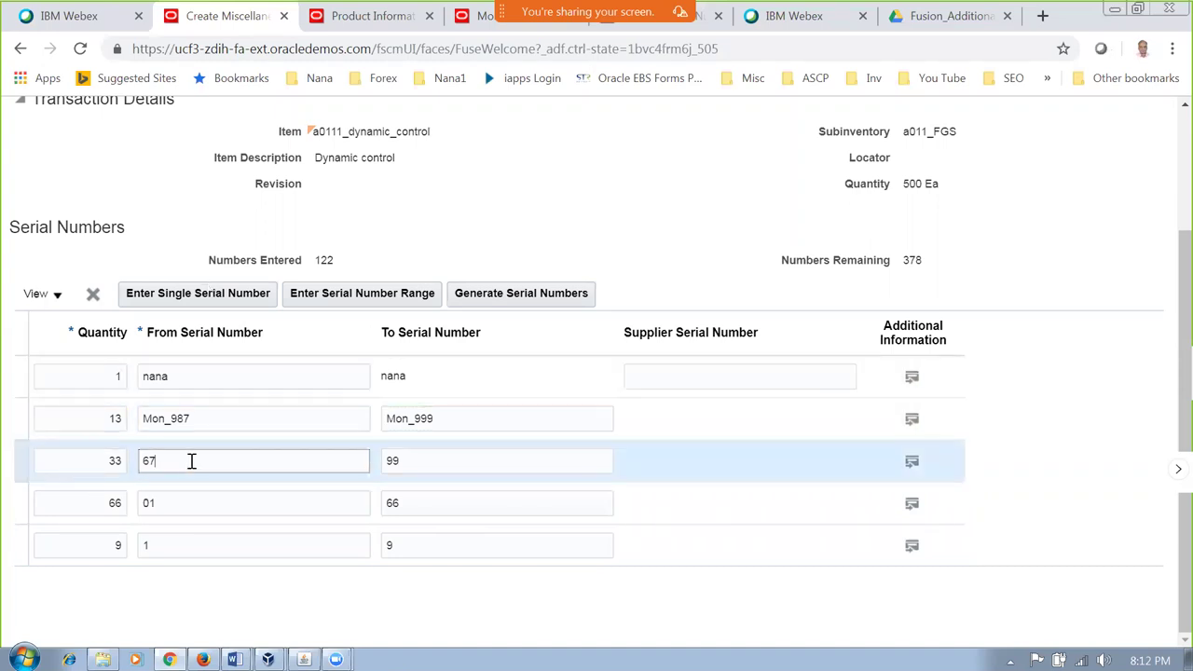
{"action": "left_click", "coordinate": [396, 460]}
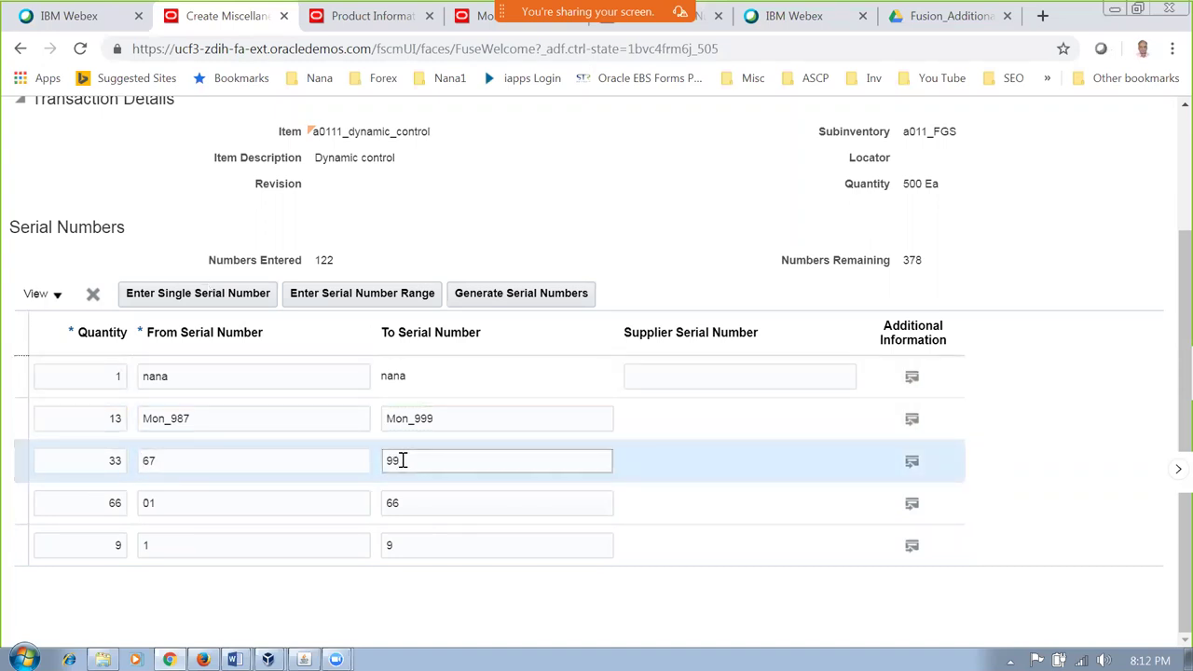
{"action": "left_click", "coordinate": [238, 456]}
{"action": "left_click", "coordinate": [198, 500]}
{"action": "left_click", "coordinate": [207, 419]}
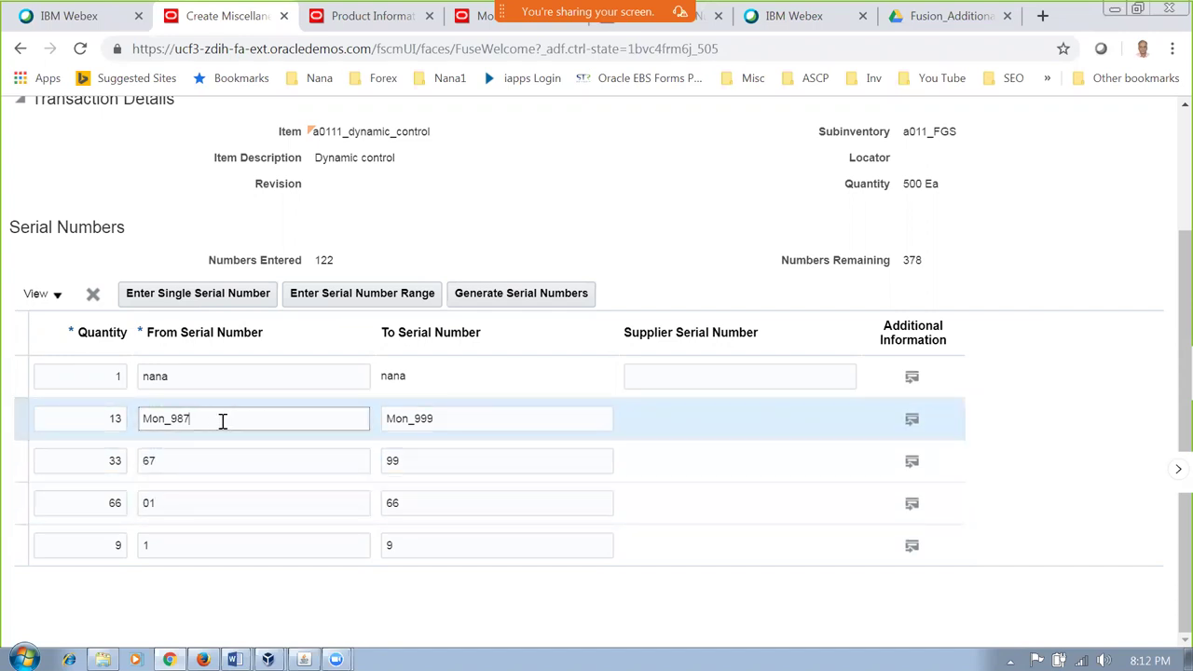
{"action": "left_click", "coordinate": [460, 421]}
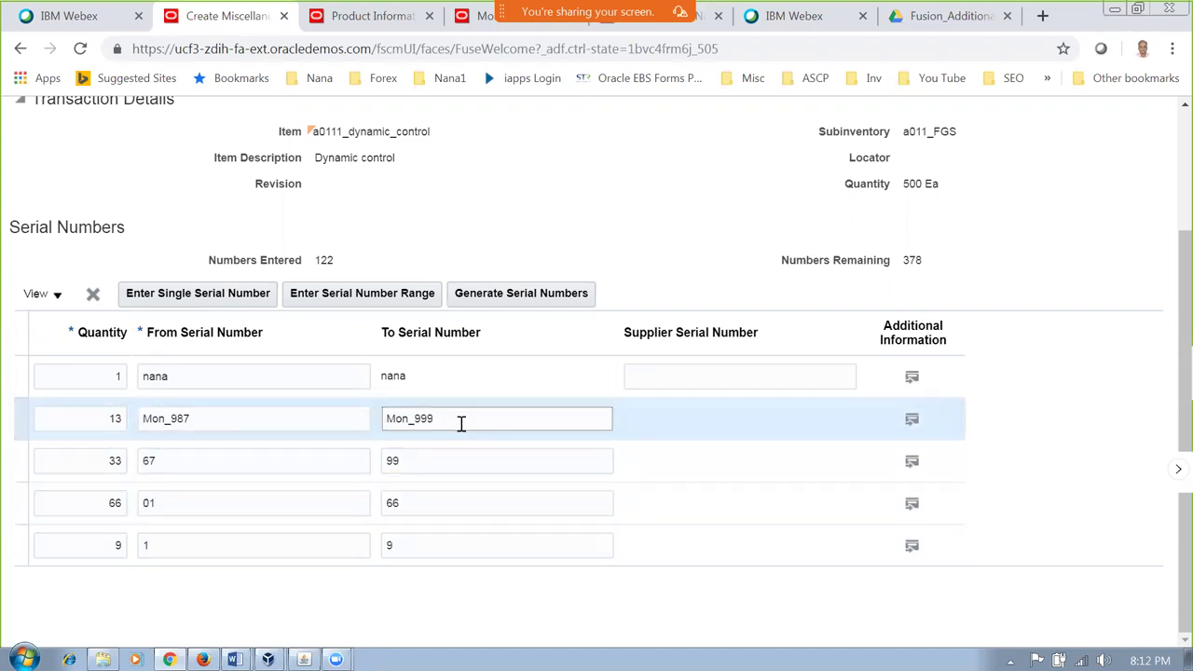
{"action": "left_click", "coordinate": [228, 422]}
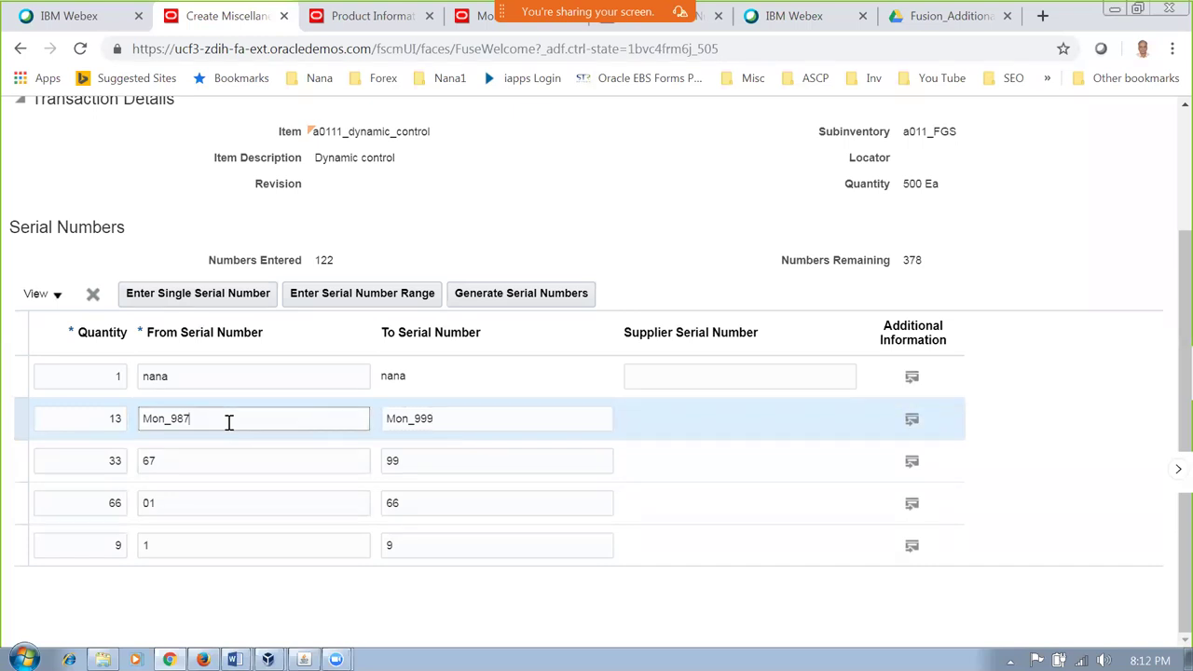
{"action": "left_click", "coordinate": [208, 463]}
{"action": "left_click", "coordinate": [439, 471]}
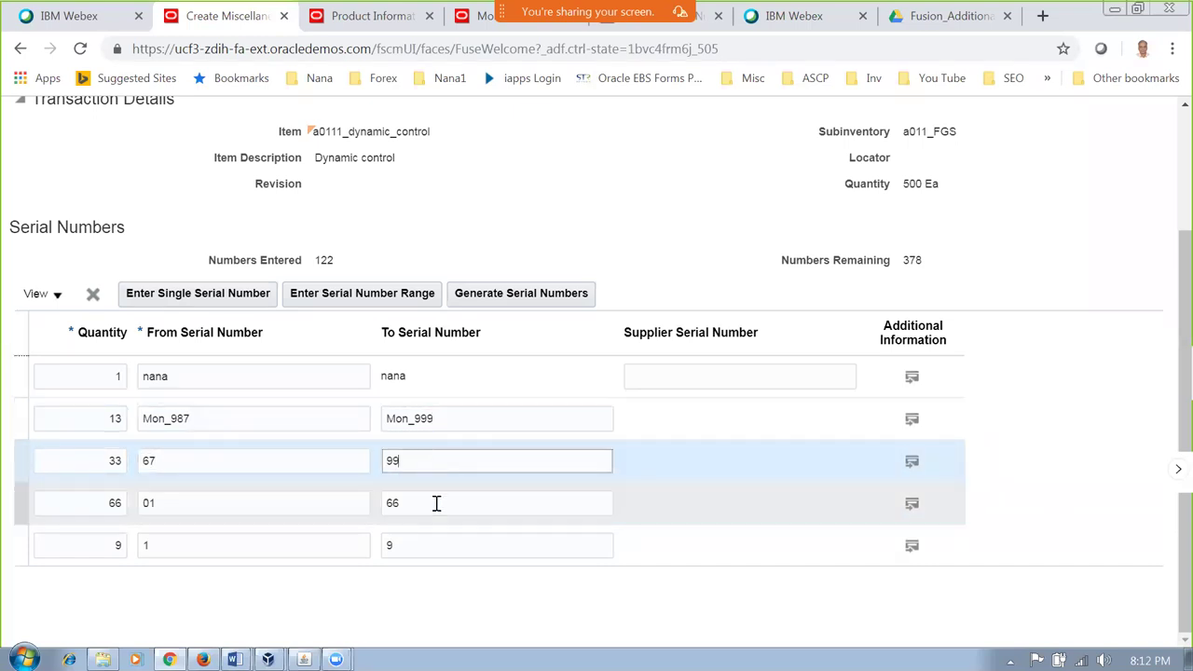
{"action": "left_click", "coordinate": [436, 504]}
{"action": "left_click", "coordinate": [216, 506]}
{"action": "left_click", "coordinate": [211, 544]}
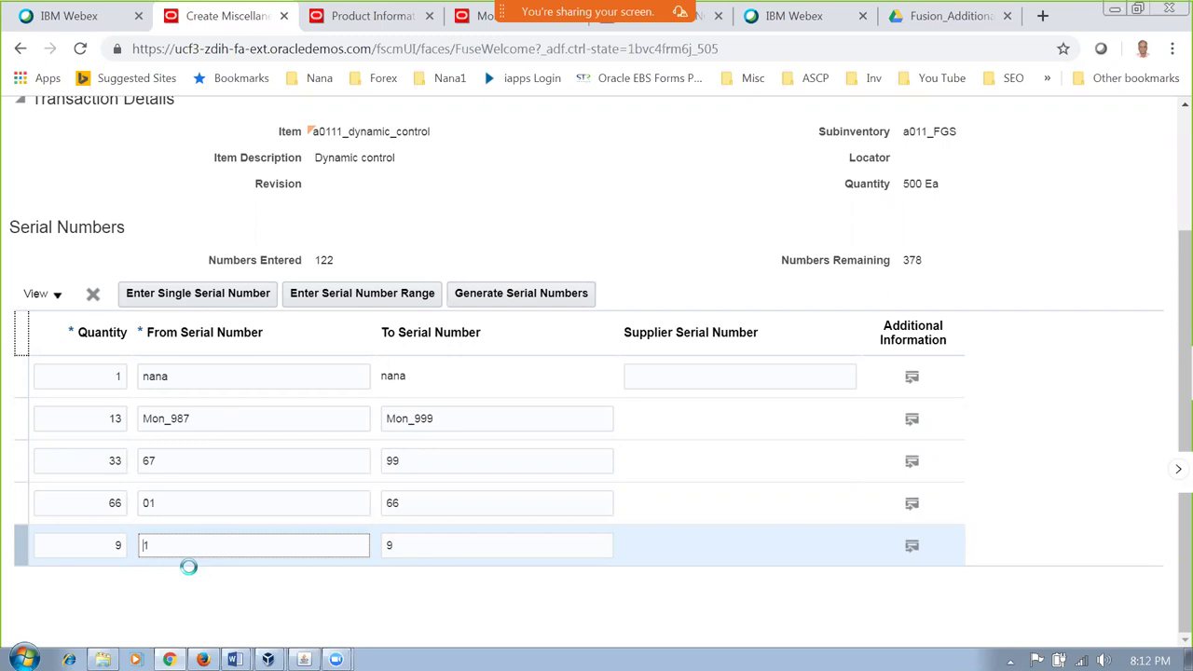
{"action": "left_click", "coordinate": [178, 460]}
{"action": "left_click", "coordinate": [428, 464]}
{"action": "left_click", "coordinate": [204, 419]}
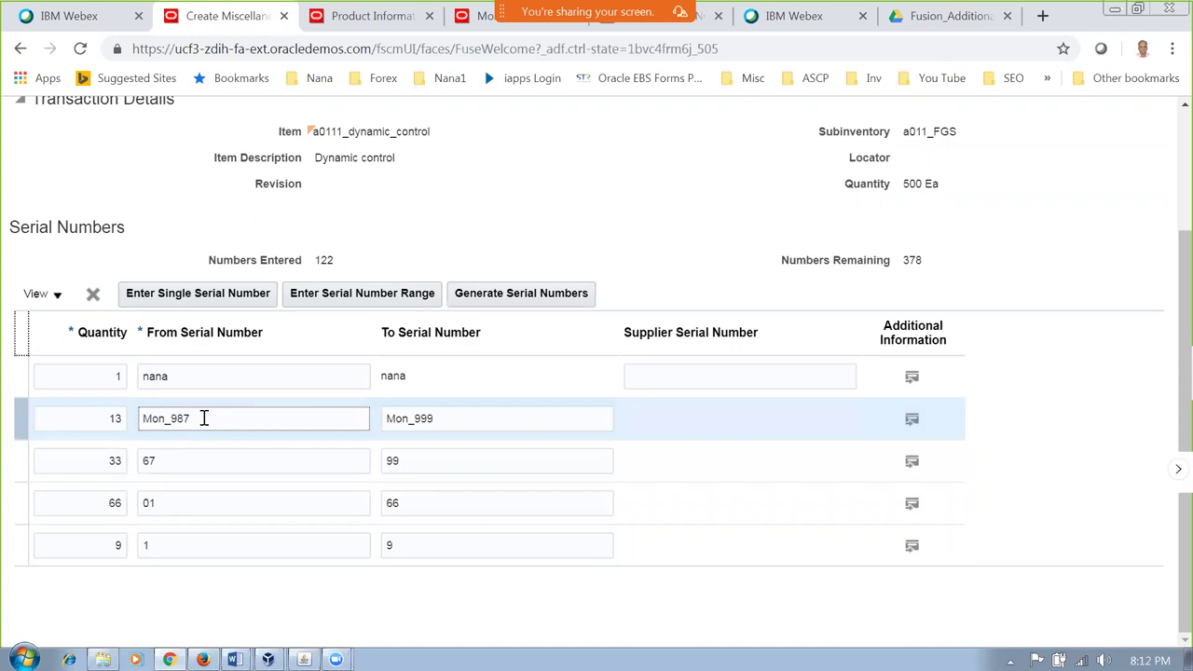
{"action": "left_click", "coordinate": [232, 463]}
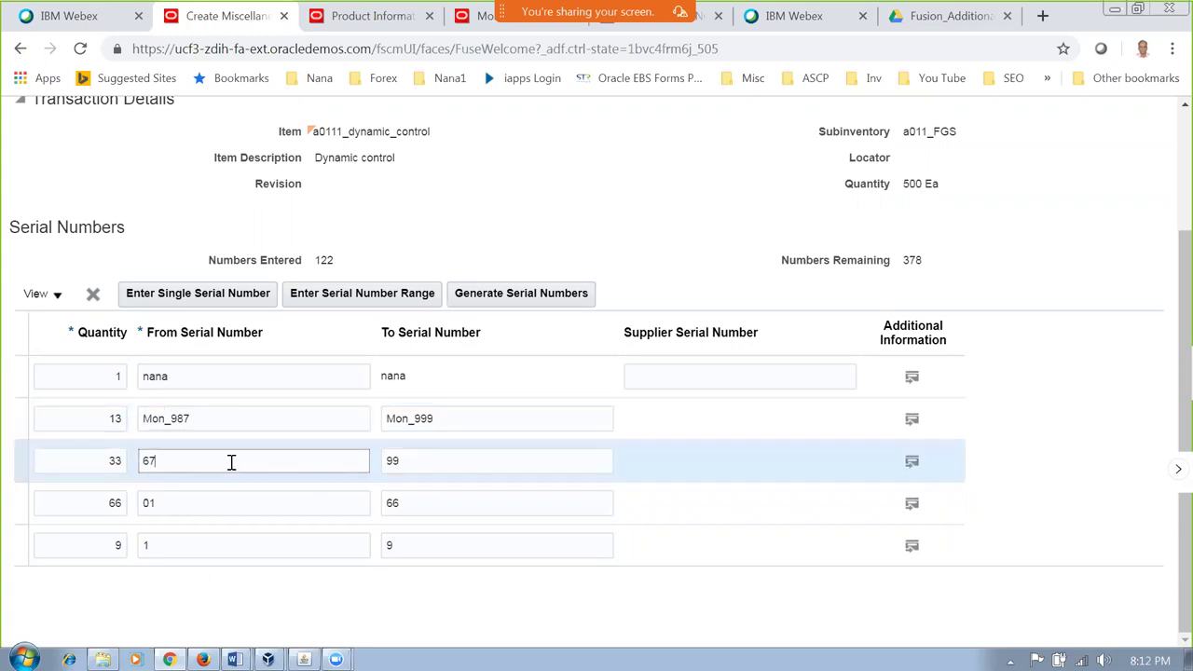
{"action": "left_click", "coordinate": [205, 377]}
{"action": "left_click", "coordinate": [232, 503]}
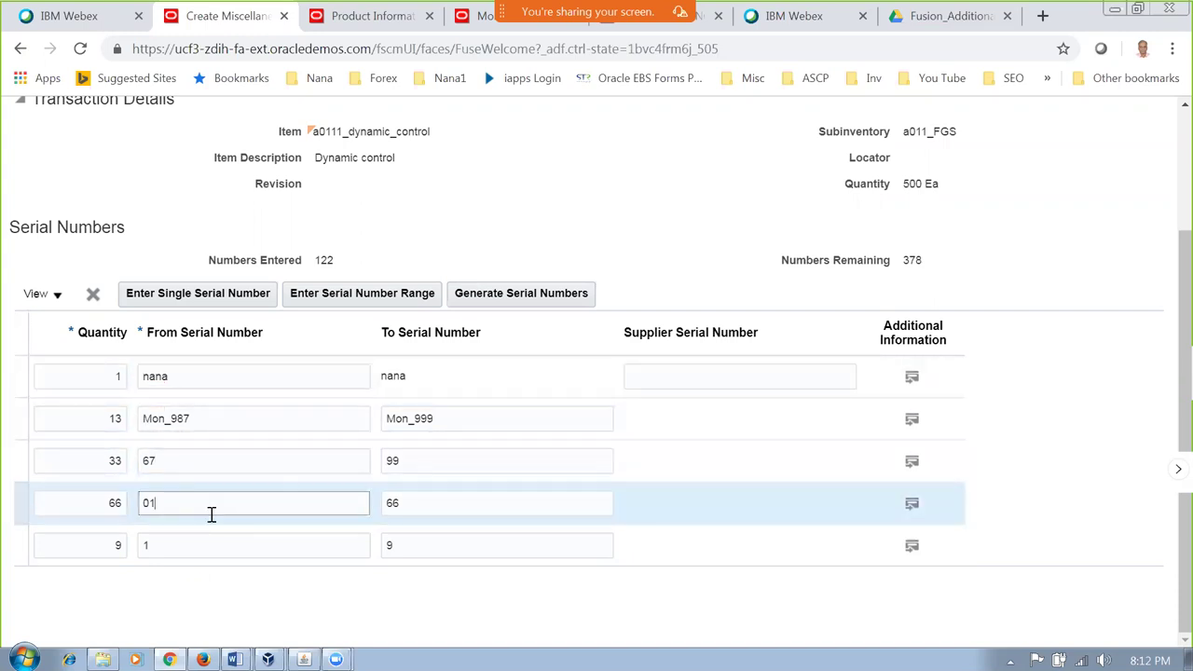
{"action": "left_click", "coordinate": [181, 551]}
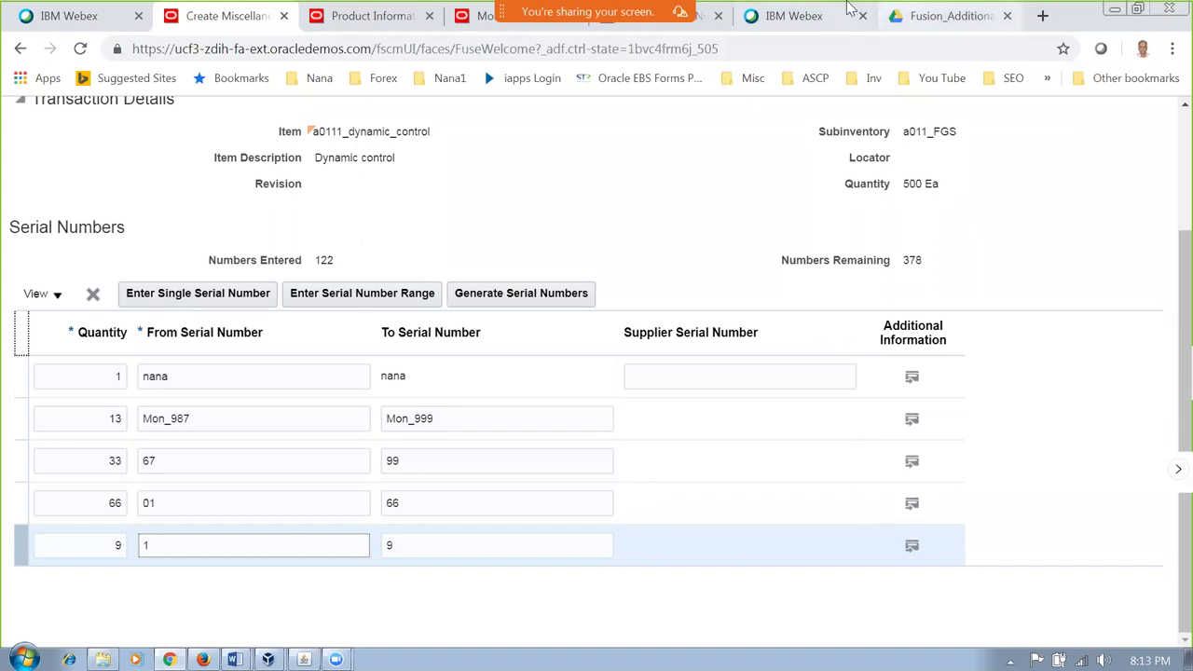
{"action": "left_click", "coordinate": [471, 230]}
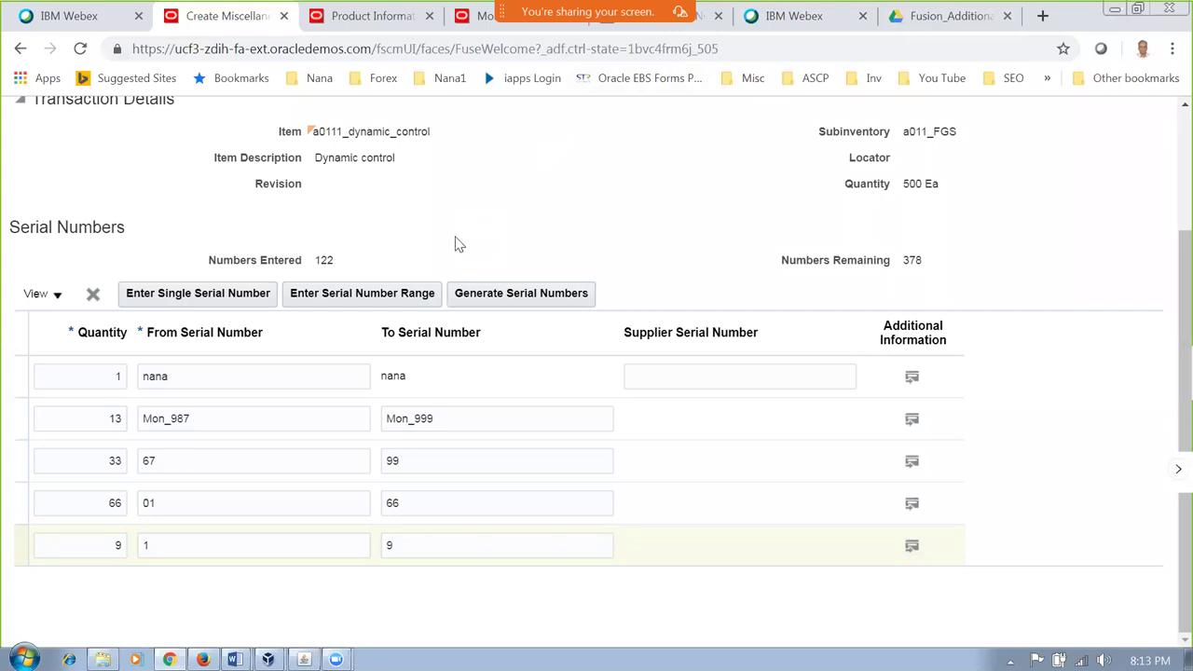
{"action": "left_click", "coordinate": [498, 307]}
Step: Add a serial range row from 1001 to 1378 covering the remaining 378 units
{"action": "left_click", "coordinate": [341, 297]}
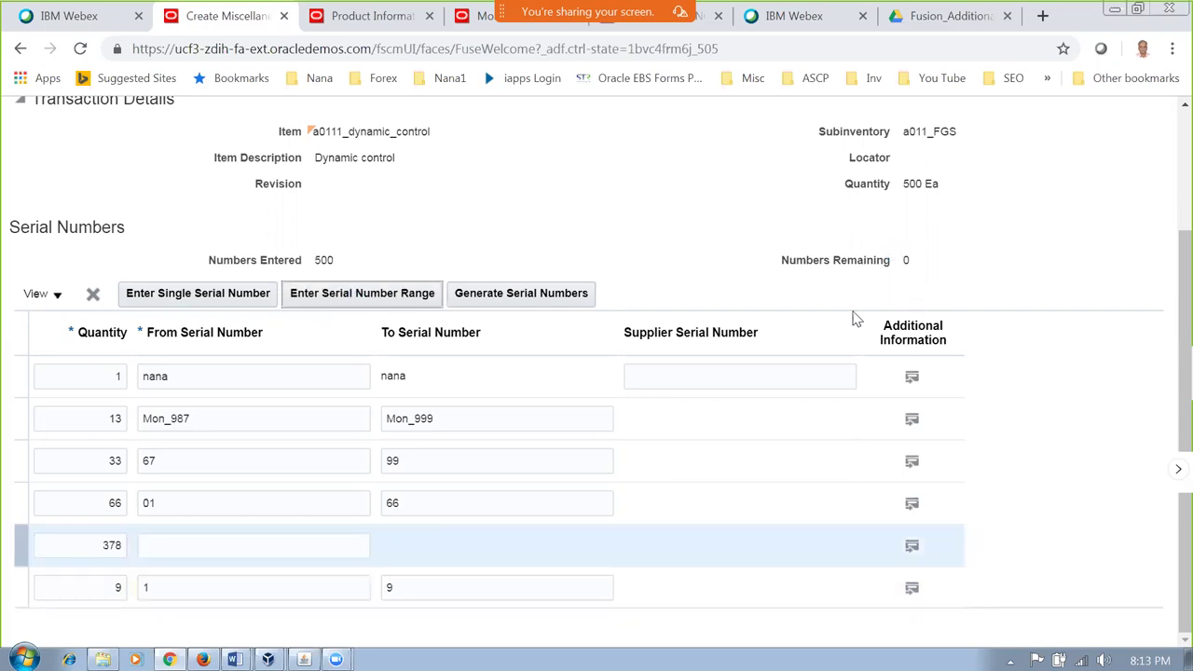
{"action": "left_click", "coordinate": [160, 551]}
{"action": "type", "text": "1001"}
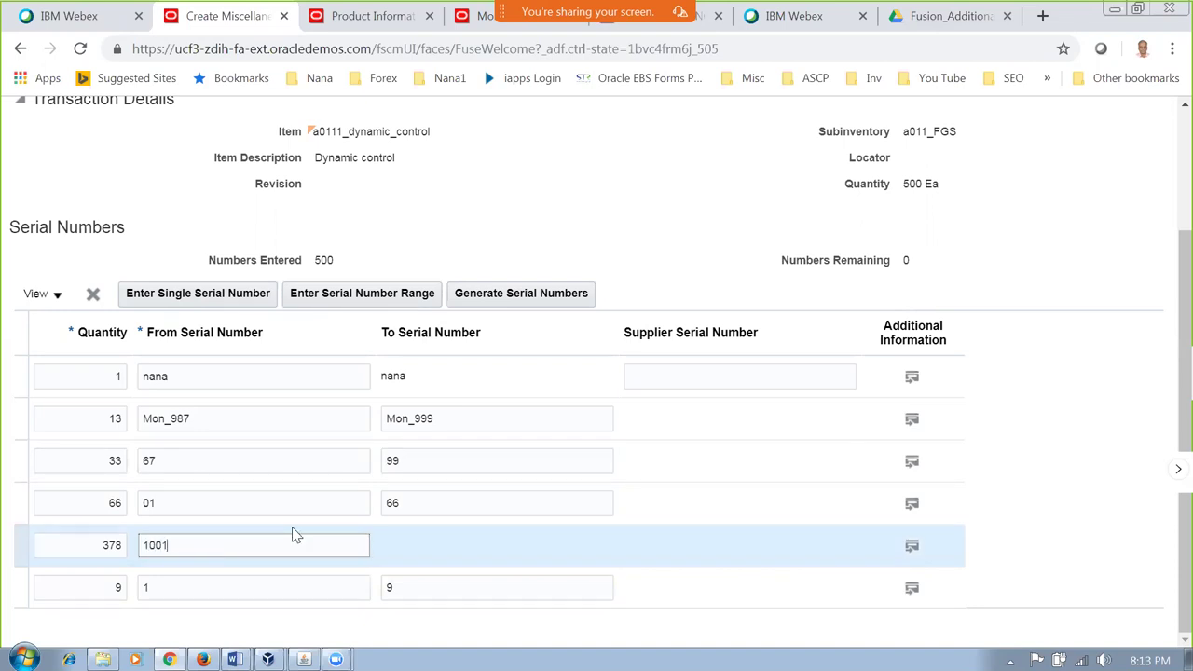
{"action": "key", "text": "Tab"}
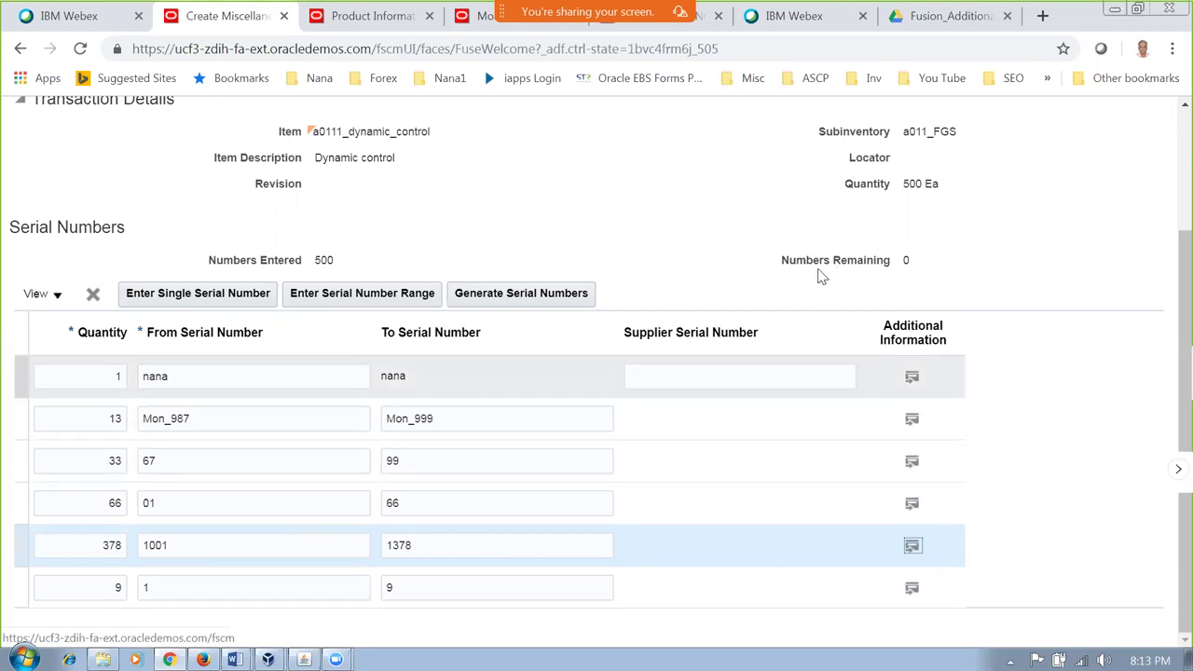
{"action": "left_click", "coordinate": [577, 239]}
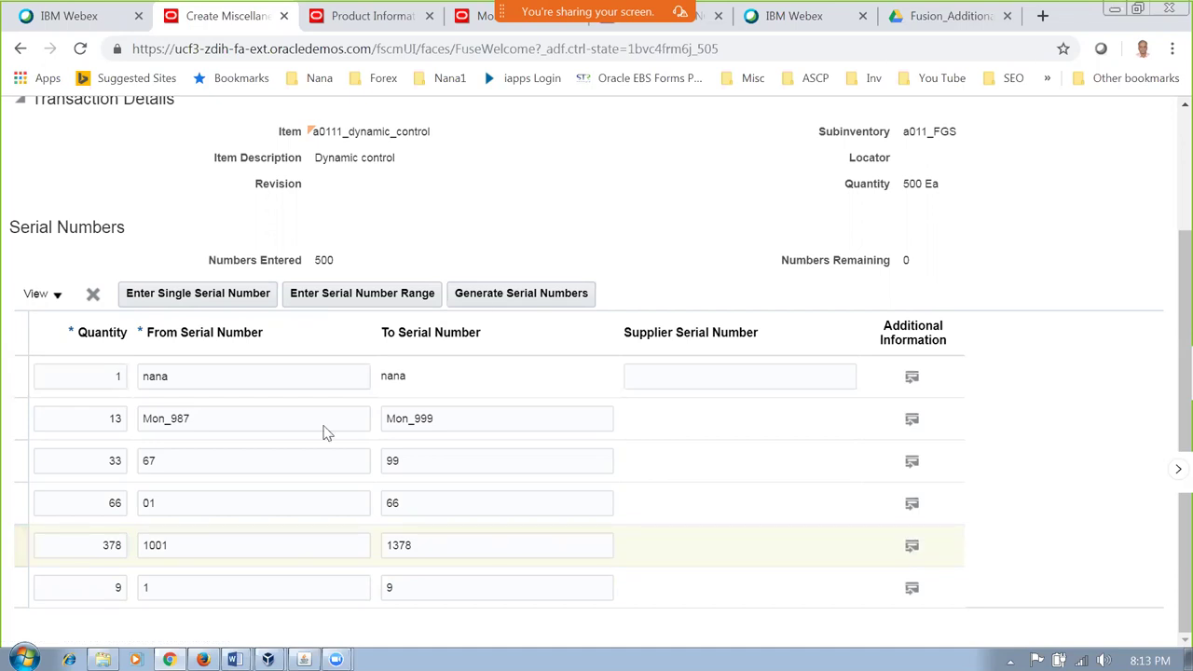
Step: Bring up Inv_extracts_Part1 and highlight points 3–4, 'Manual entry at the time of receipt', and point 6's extrapolation
{"action": "mouse_move", "coordinate": [234, 659]}
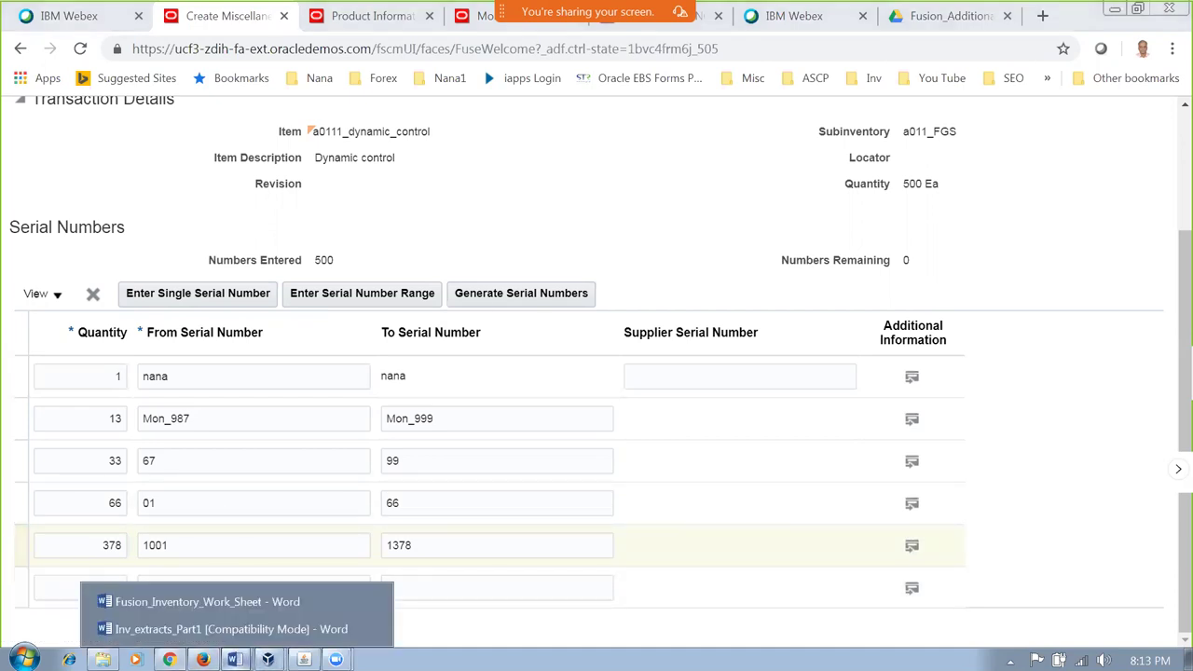
{"action": "left_click", "coordinate": [224, 629]}
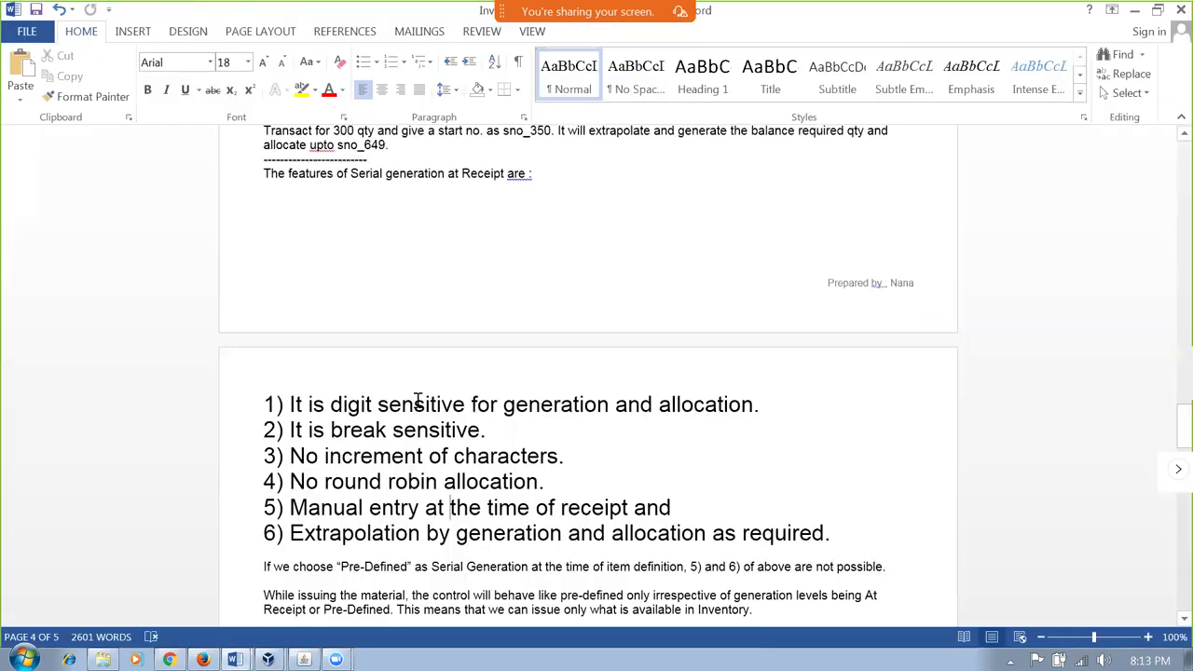
{"action": "left_click_drag", "start_coordinate": [392, 456], "coordinate": [440, 477]}
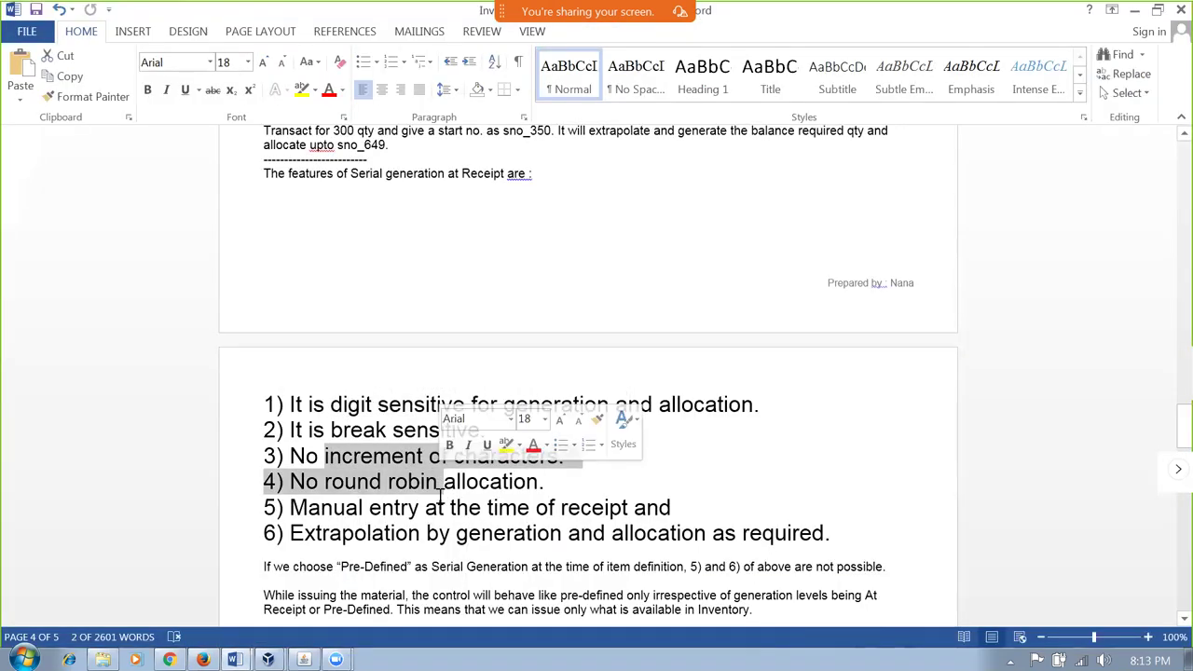
{"action": "left_click", "coordinate": [357, 506]}
{"action": "left_click_drag", "start_coordinate": [357, 507], "coordinate": [573, 503]}
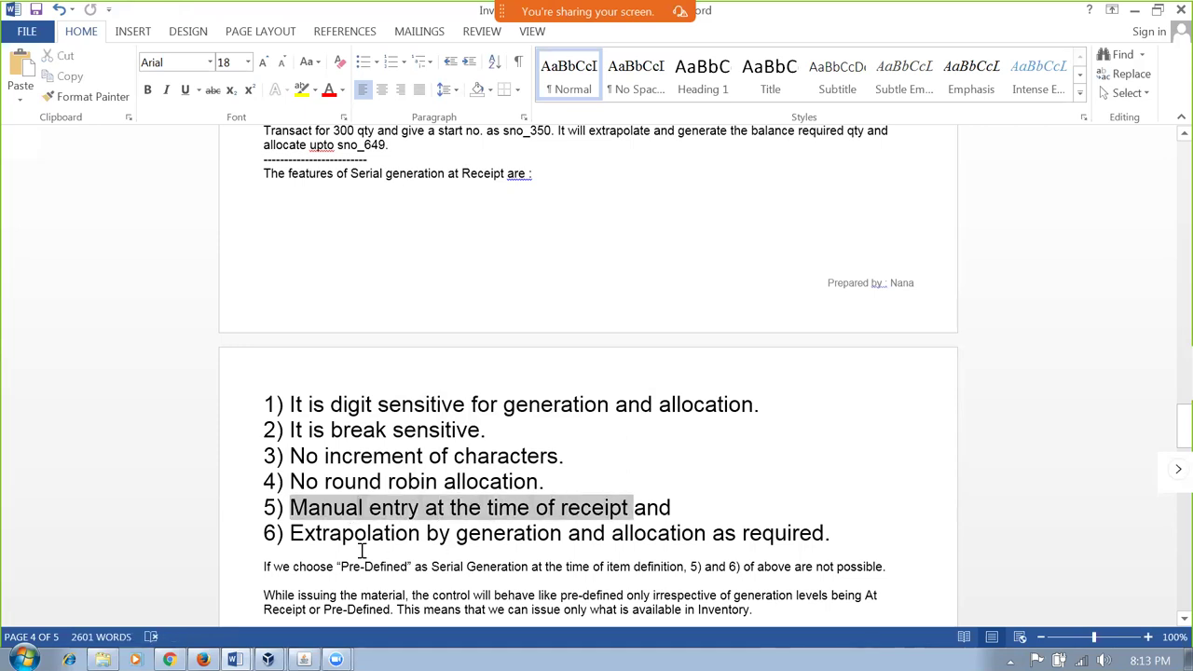
{"action": "left_click_drag", "start_coordinate": [319, 537], "coordinate": [699, 539]}
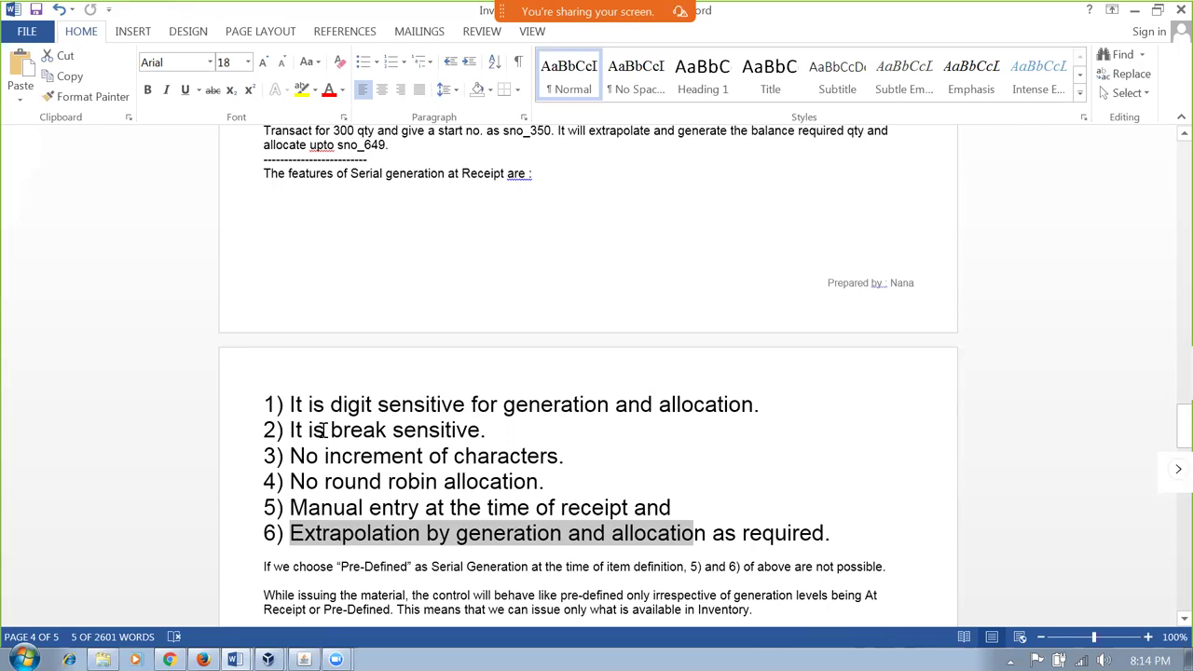
Step: Highlight 'is break sensitive', 'Extrapolation by generation' and 'digit sensitive for' in the features list
{"action": "left_click_drag", "start_coordinate": [309, 430], "coordinate": [480, 431]}
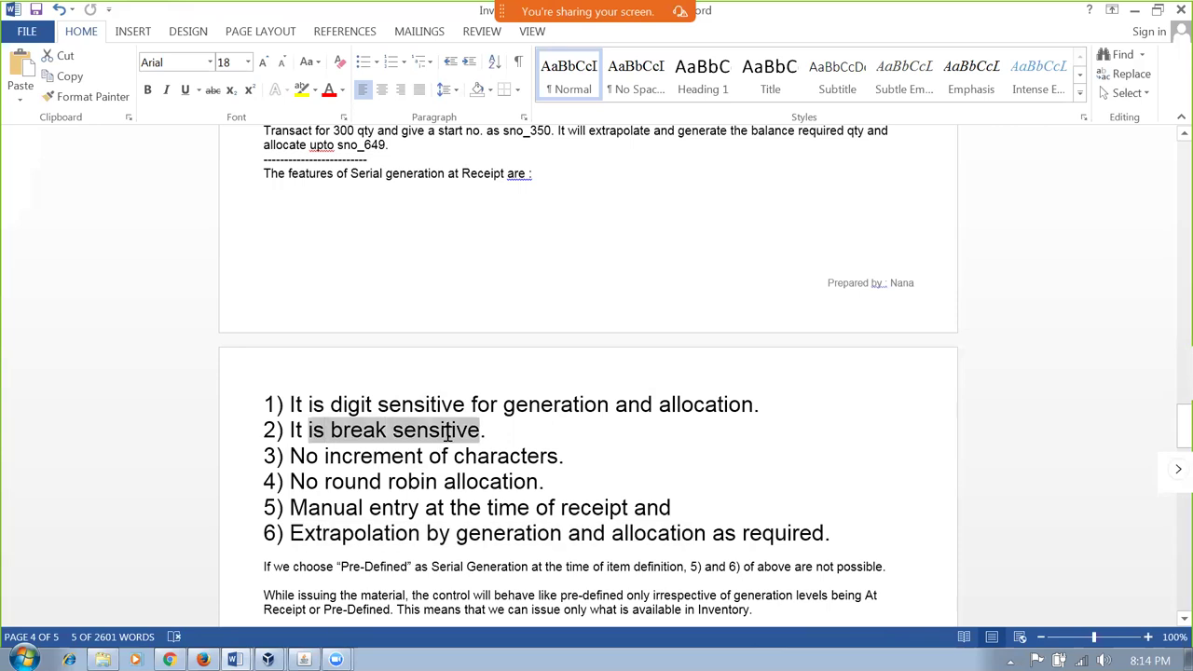
{"action": "left_click", "coordinate": [342, 533]}
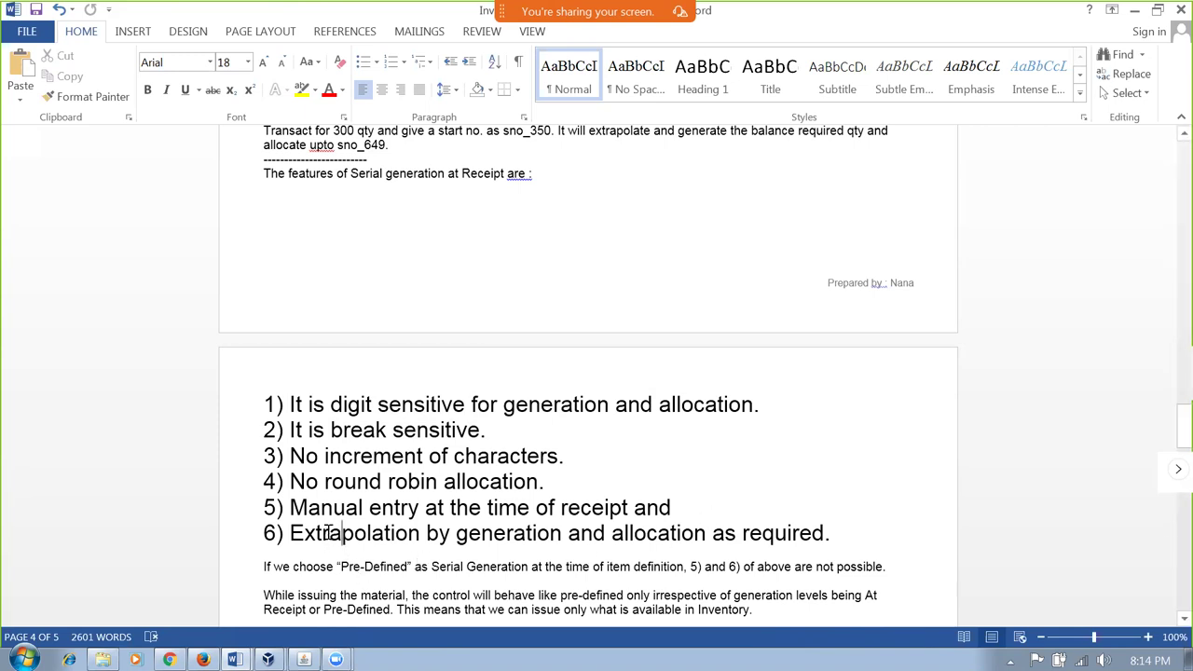
{"action": "left_click_drag", "start_coordinate": [330, 528], "coordinate": [690, 535]}
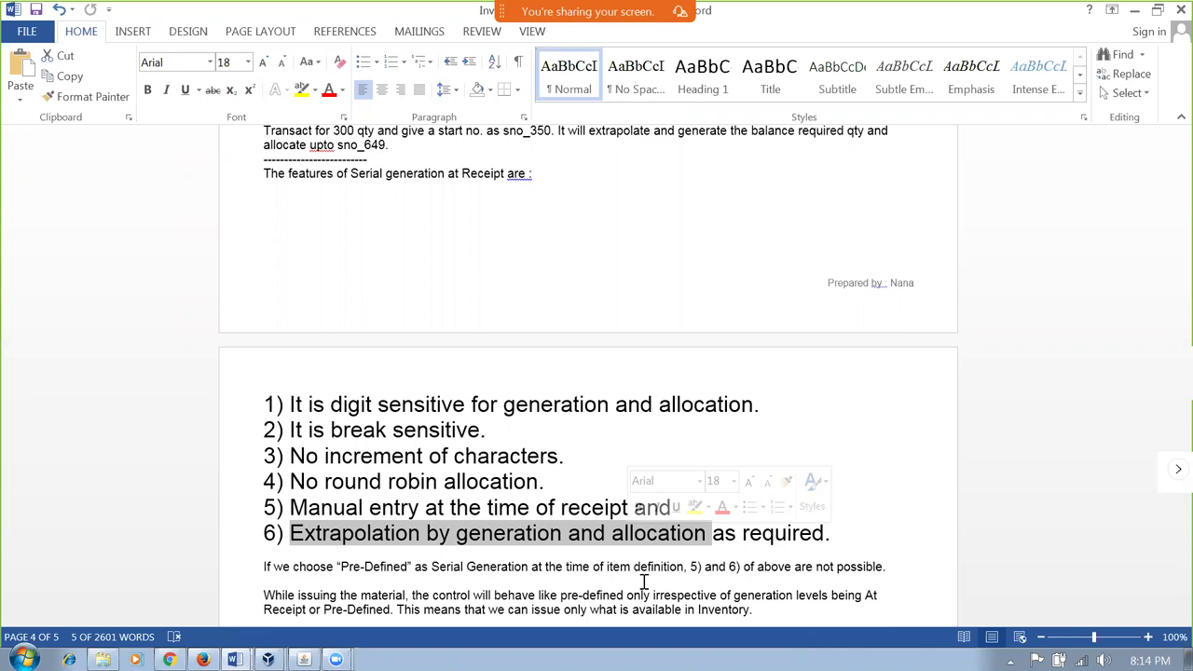
{"action": "left_click", "coordinate": [332, 407]}
{"action": "left_click_drag", "start_coordinate": [336, 409], "coordinate": [497, 411]}
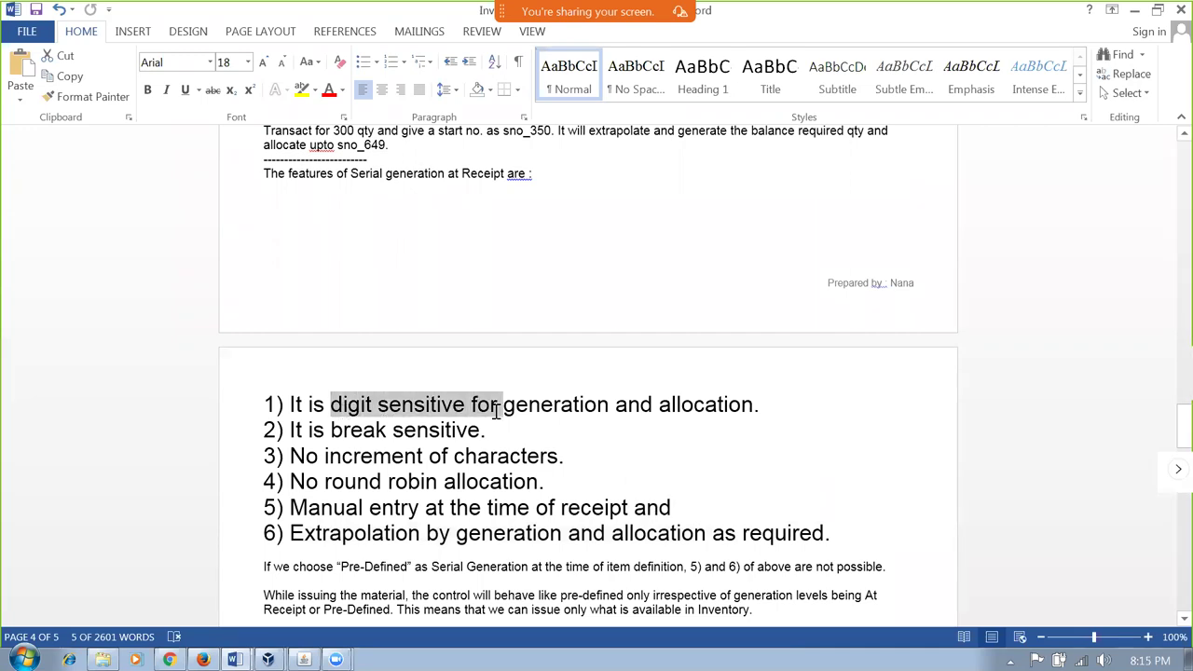
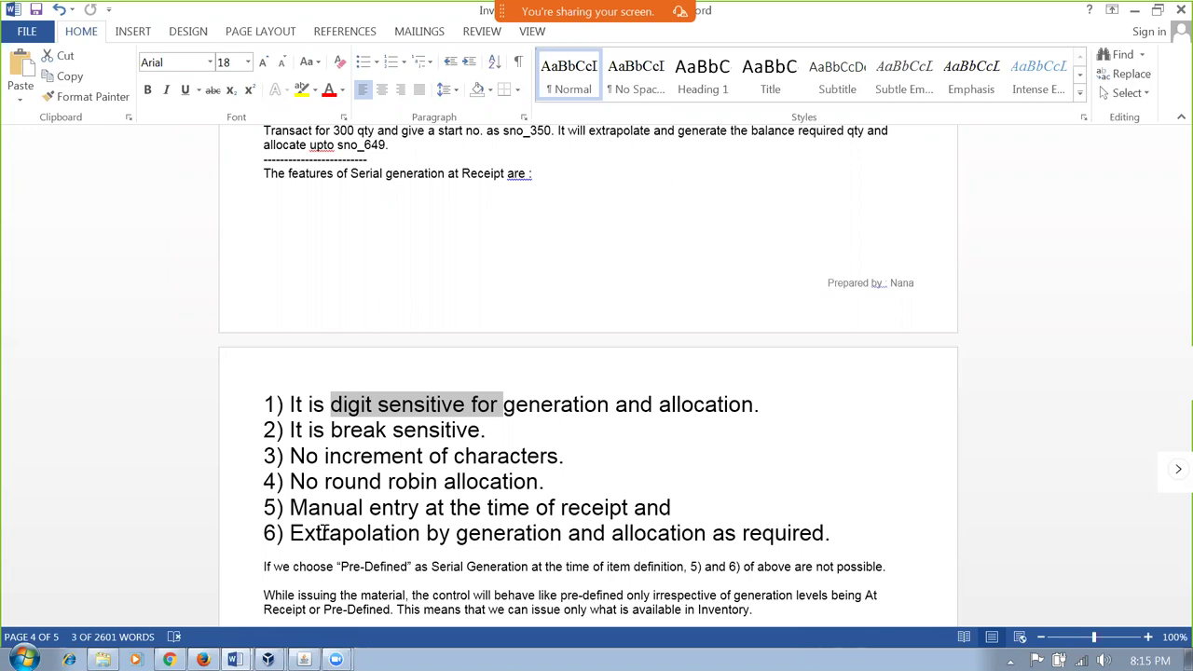
Step: Highlight the digit-sensitive feature in the Word features list, then return to the Oracle serial page
{"action": "left_click", "coordinate": [454, 410]}
{"action": "left_click_drag", "start_coordinate": [356, 407], "coordinate": [714, 404]}
{"action": "left_click", "coordinate": [666, 514]}
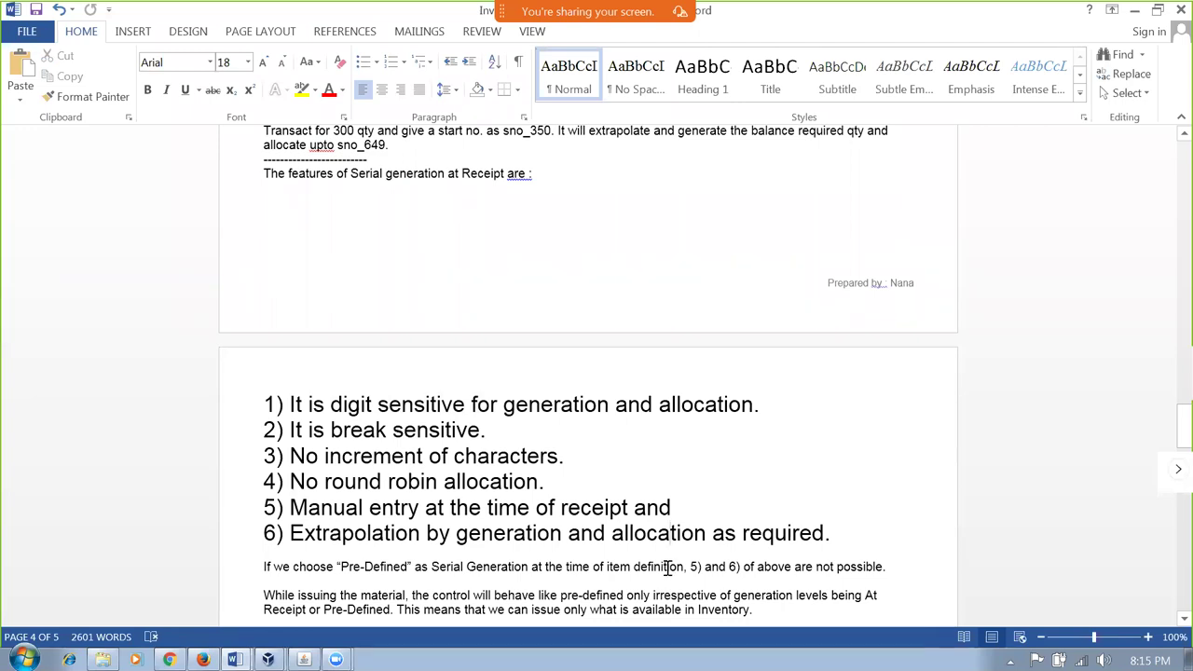
{"action": "left_click", "coordinate": [168, 659]}
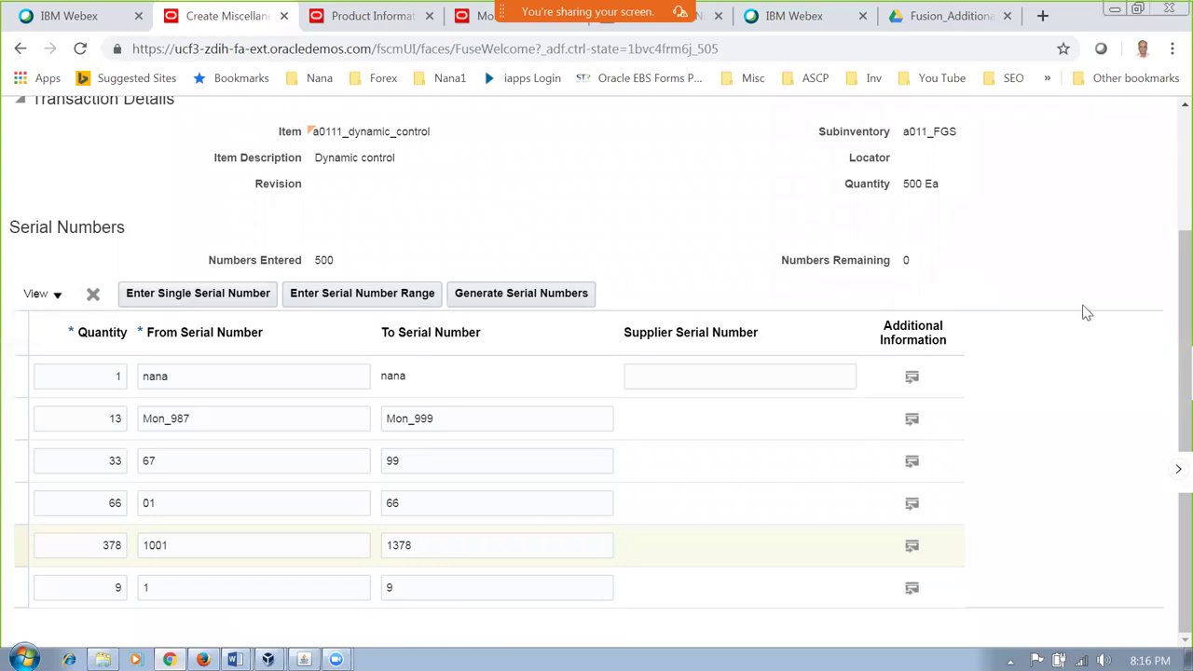
Step: Accept the 500 recorded serial numbers with OK and bring up the Inv_extracts_Part1 notes
{"action": "scroll", "coordinate": [1165, 306], "scroll_direction": "up", "scroll_amount": 3}
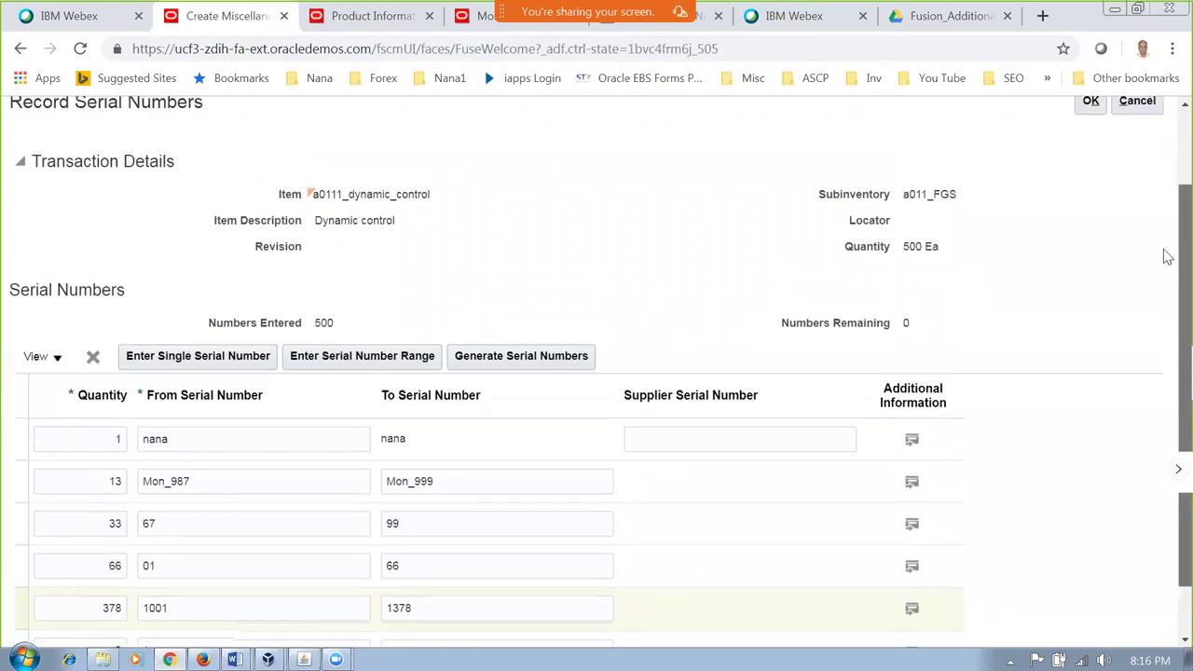
{"action": "scroll", "coordinate": [1165, 261], "scroll_direction": "down", "scroll_amount": 3}
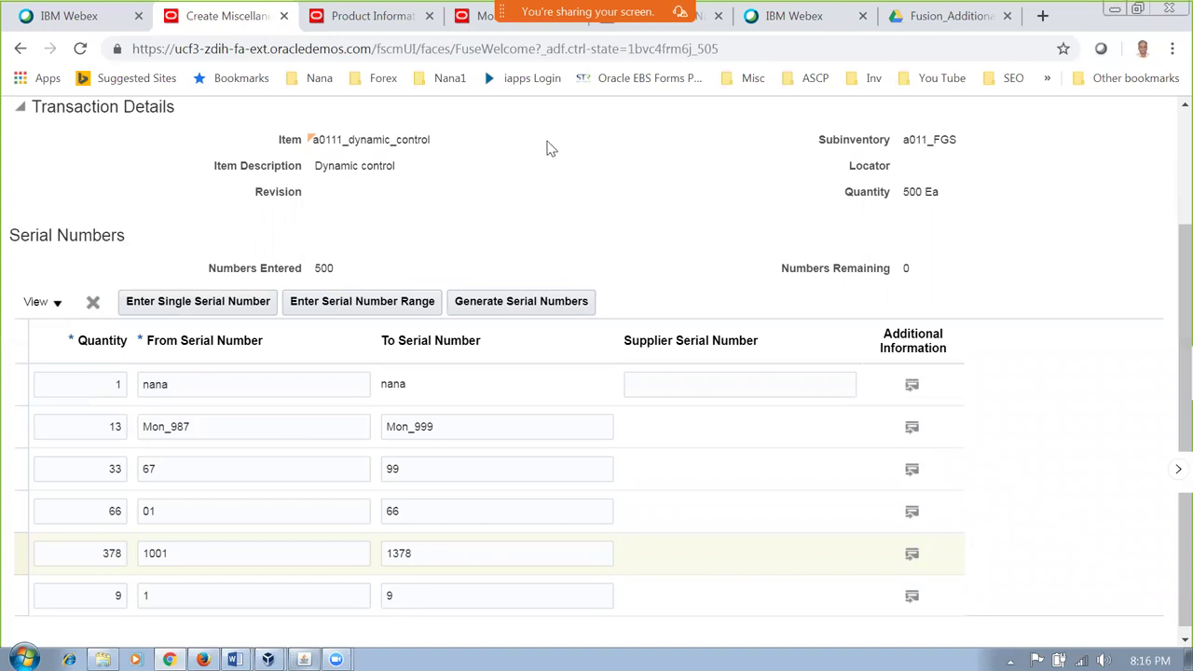
{"action": "scroll", "coordinate": [616, 191], "scroll_direction": "up", "scroll_amount": 2}
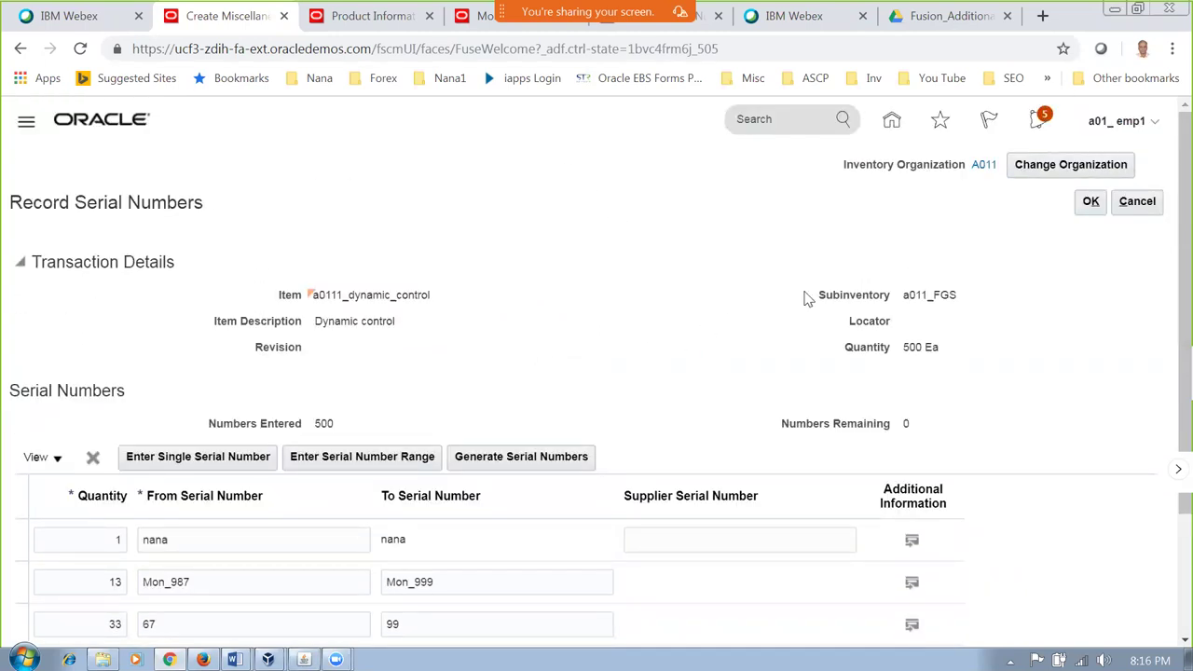
{"action": "left_click", "coordinate": [1091, 201]}
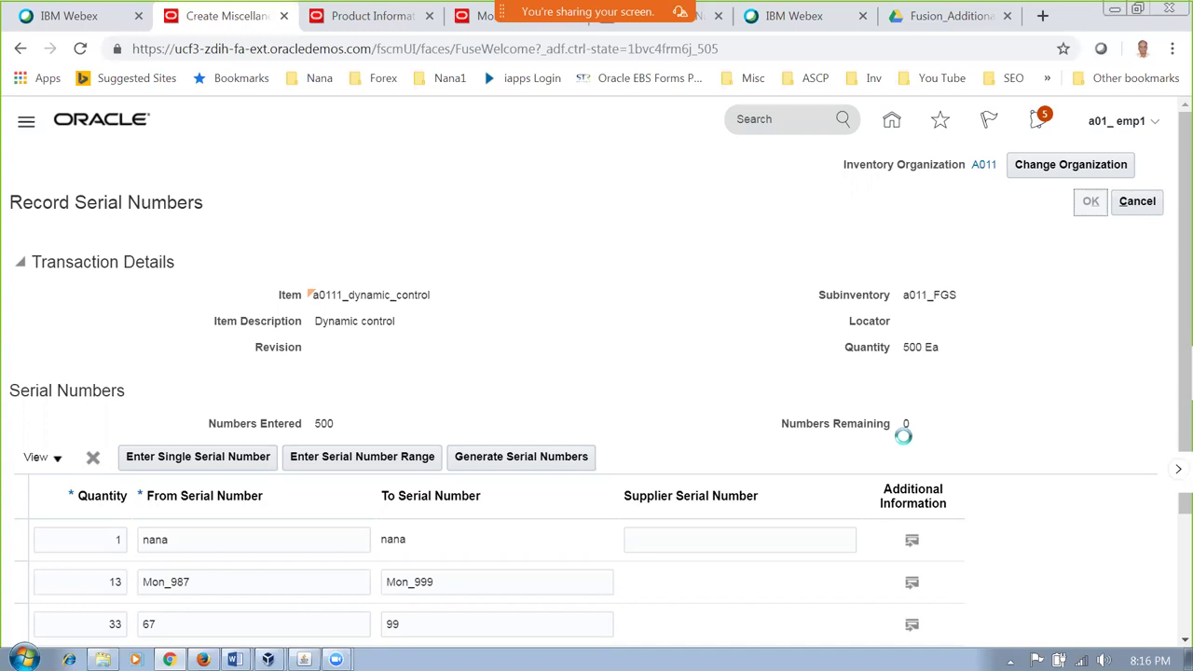
{"action": "mouse_move", "coordinate": [235, 659]}
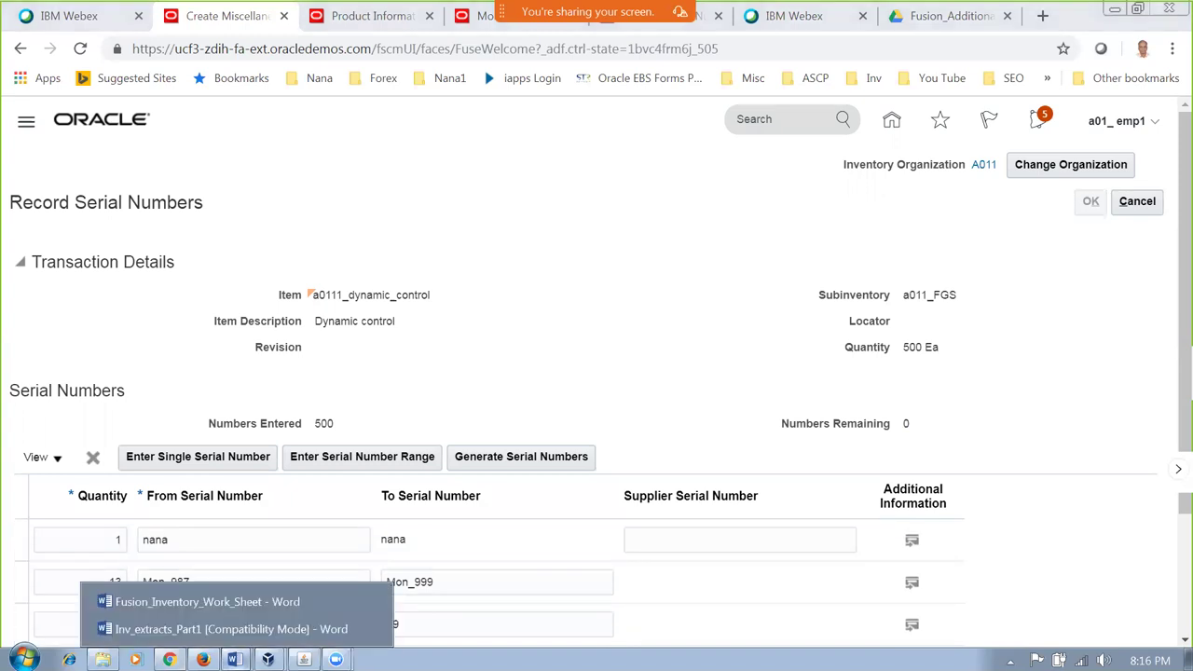
{"action": "left_click", "coordinate": [280, 630]}
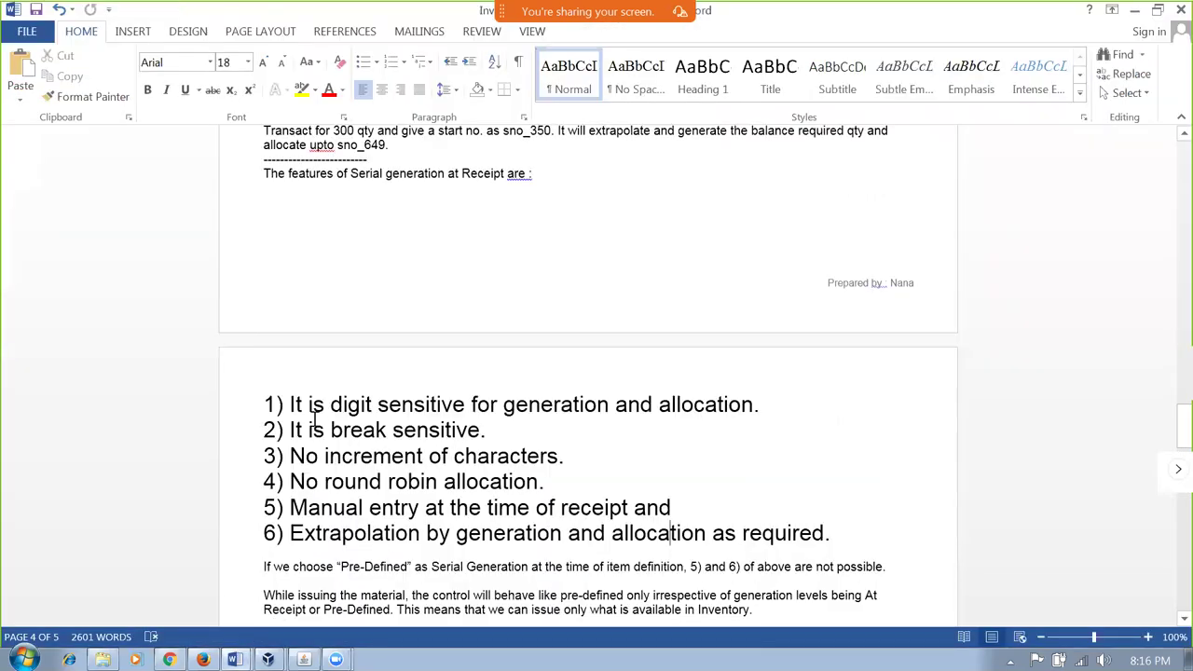
Step: Highlight the digit-sensitive and no-character-increment features, then switch back to Oracle with Alt+Tab
{"action": "left_click_drag", "start_coordinate": [328, 407], "coordinate": [628, 405]}
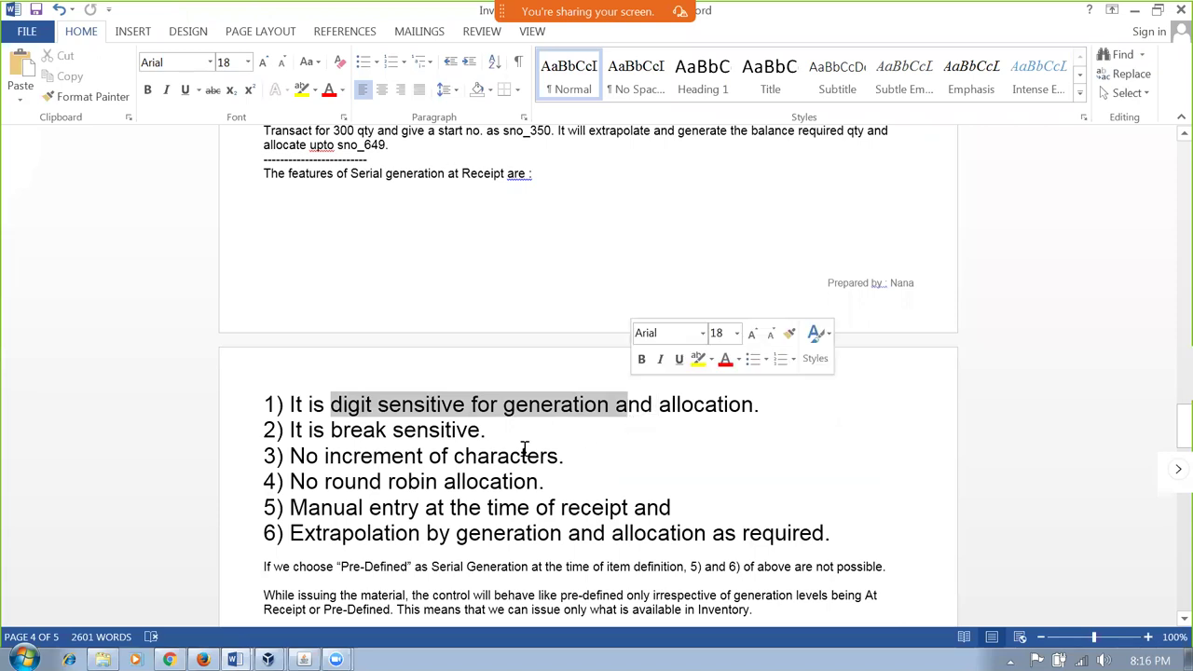
{"action": "left_click_drag", "start_coordinate": [381, 456], "coordinate": [516, 445]}
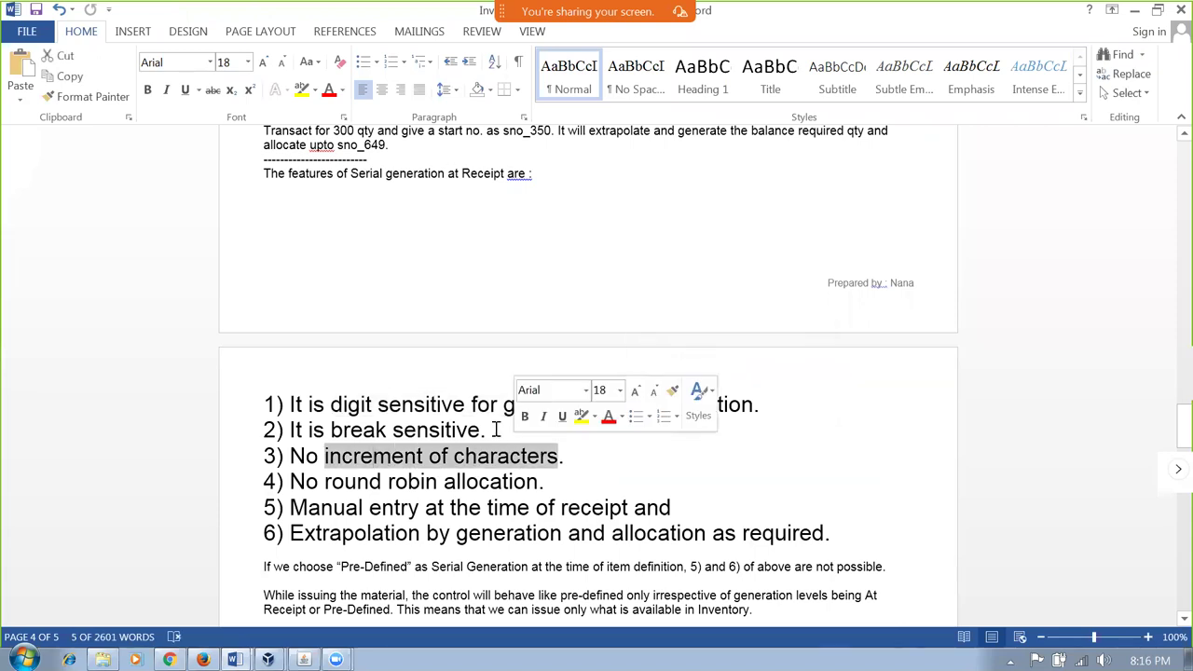
{"action": "left_click_drag", "start_coordinate": [461, 408], "coordinate": [479, 542]}
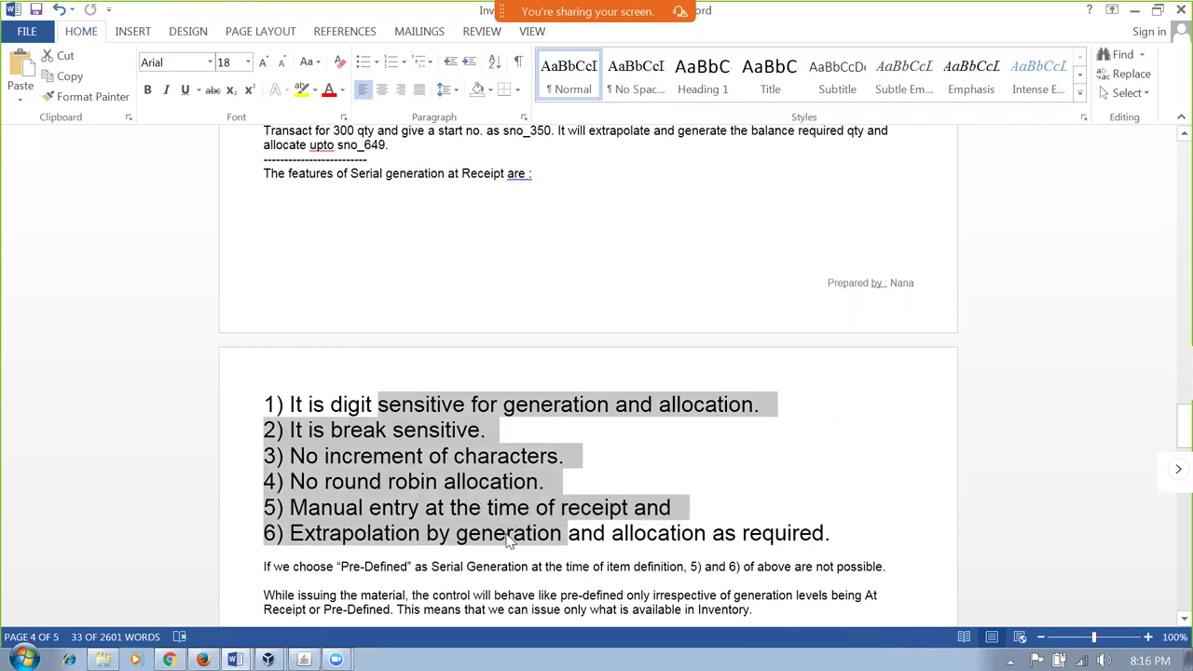
{"action": "left_click", "coordinate": [629, 535]}
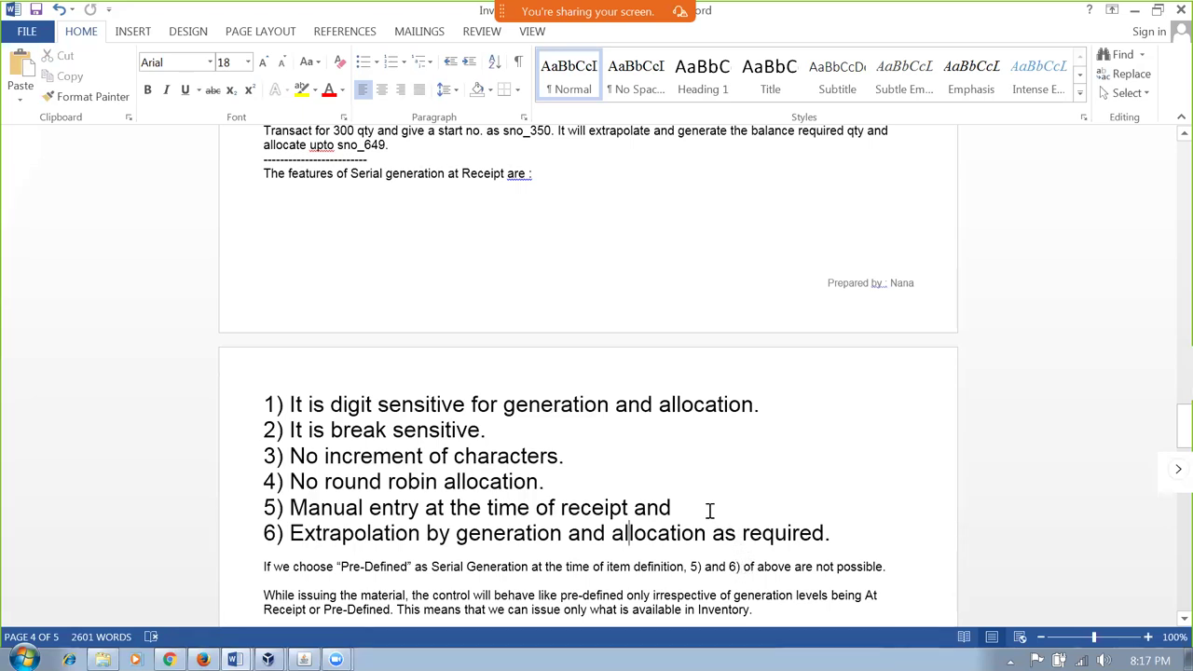
{"action": "key", "text": "alt+Tab"}
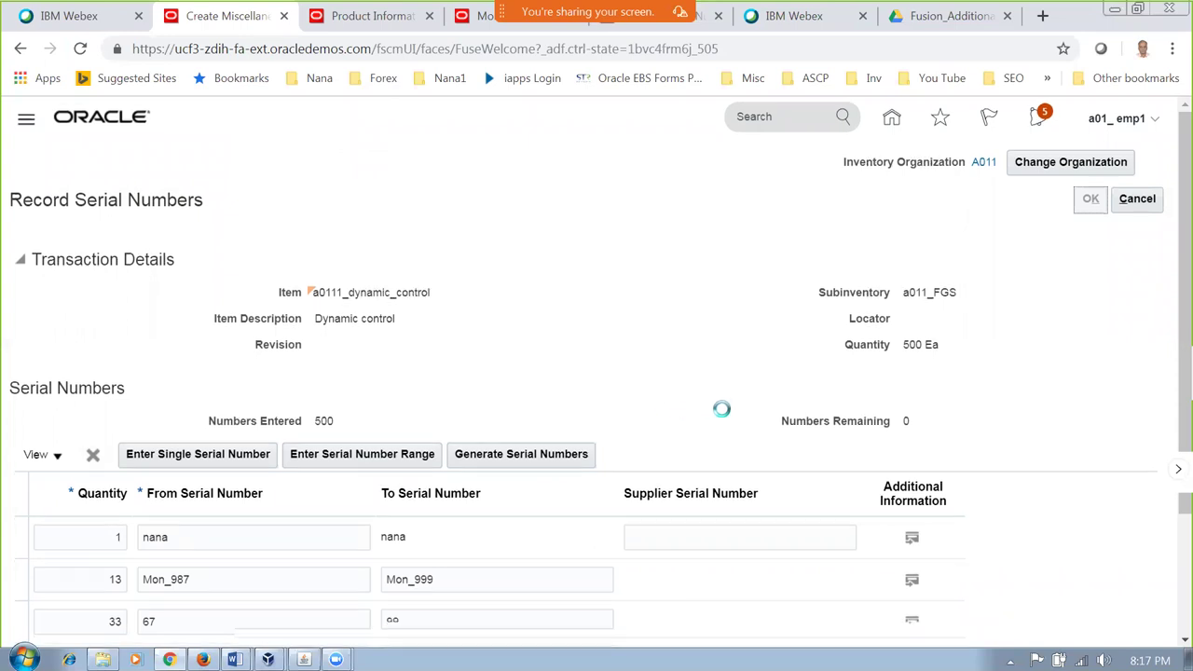
Step: Submit the 500-unit miscellaneous receipt and OK the 'processed with no issues' confirmation
{"action": "scroll", "coordinate": [714, 457], "scroll_direction": "down", "scroll_amount": 3}
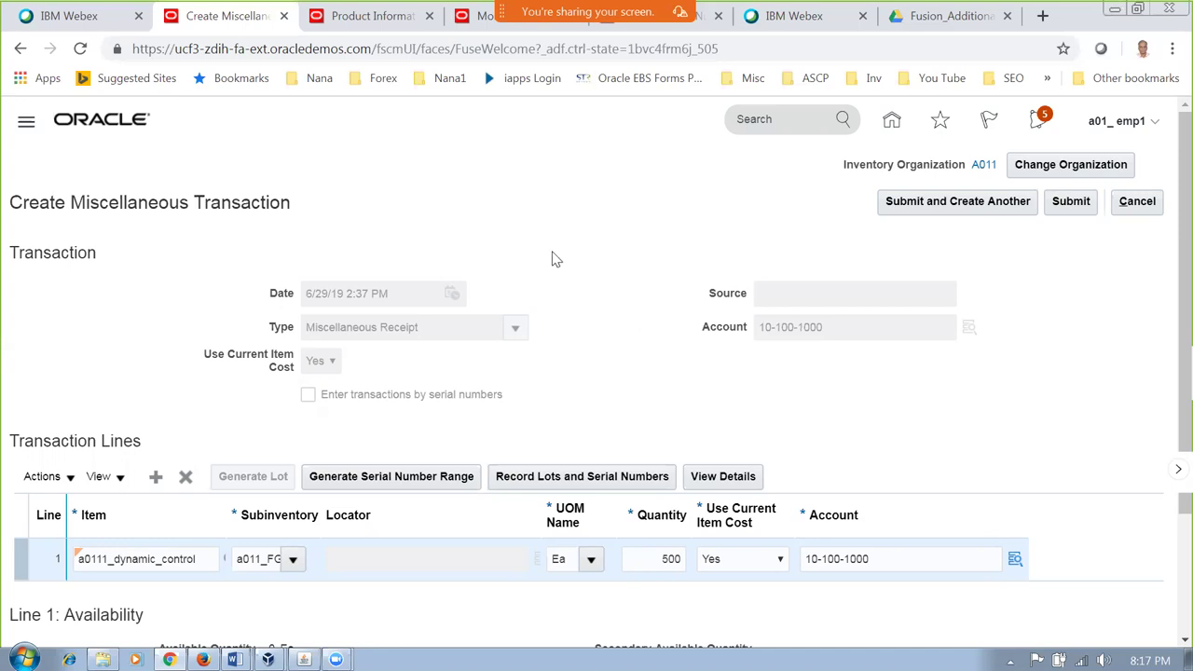
{"action": "left_click", "coordinate": [1072, 201]}
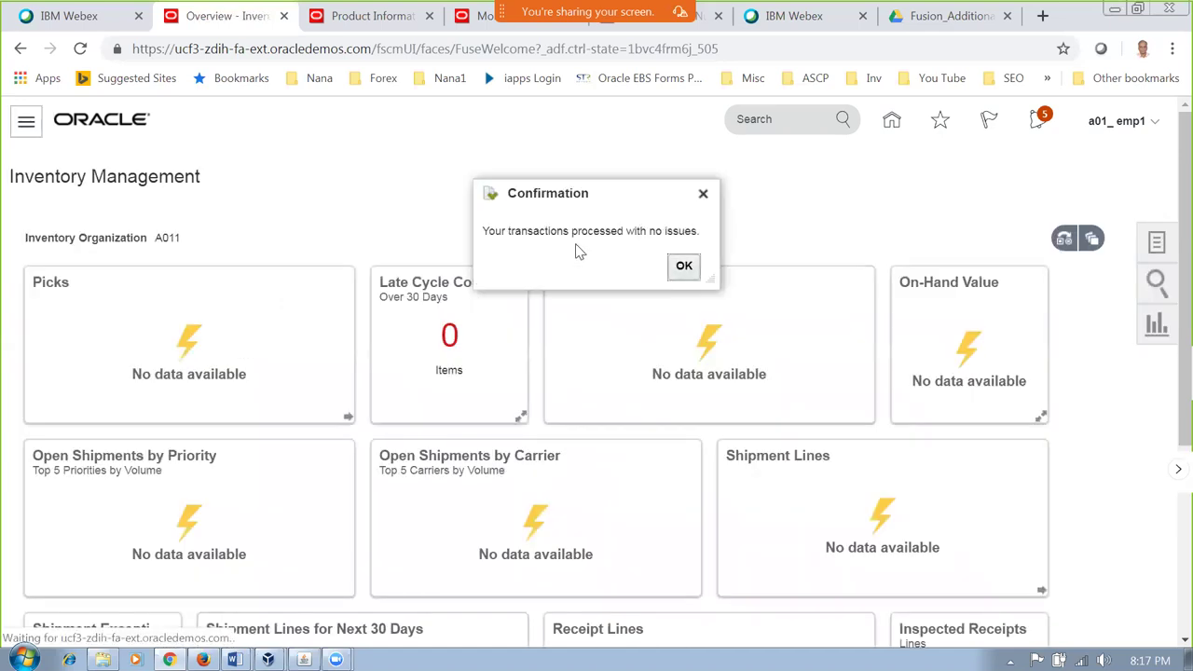
{"action": "left_click_drag", "start_coordinate": [523, 232], "coordinate": [619, 233]}
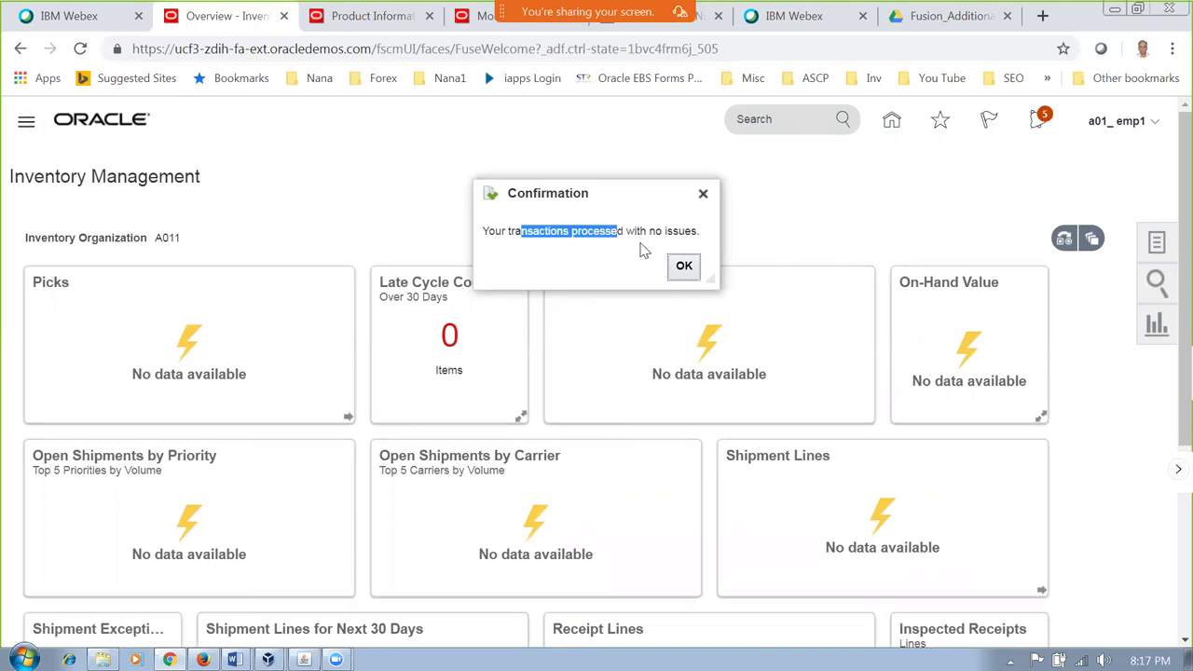
{"action": "left_click", "coordinate": [683, 268]}
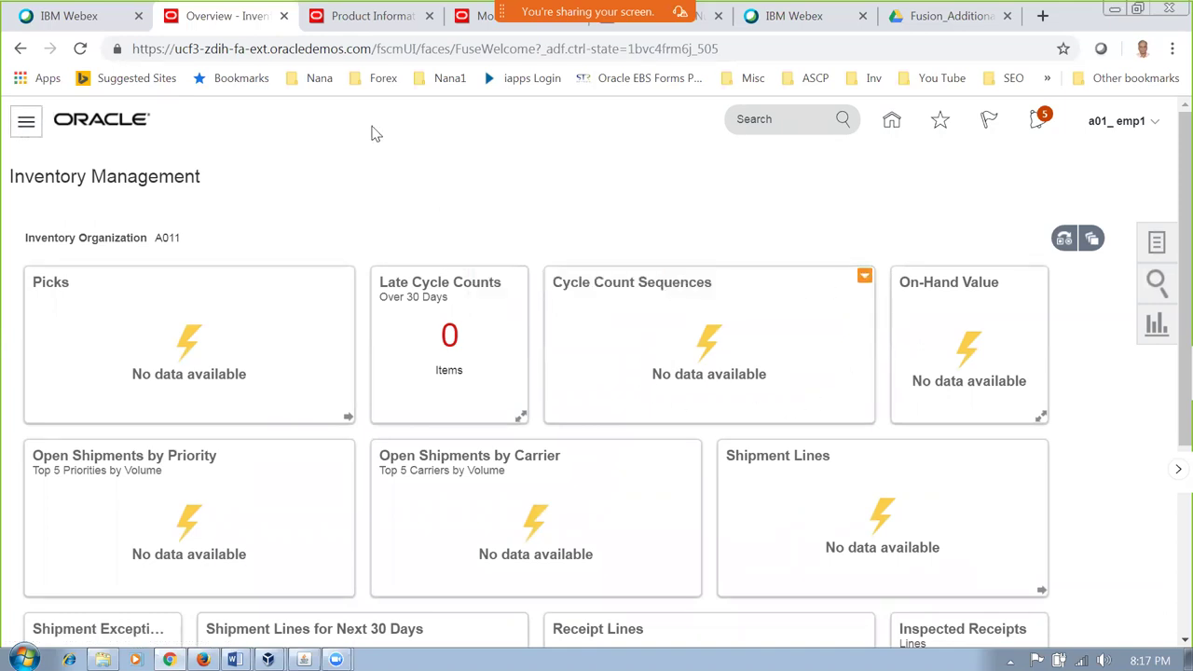
Step: Check the Generate Serial Numbers scheduled process and go to Manage Serial Numbers
{"action": "left_click", "coordinate": [387, 26]}
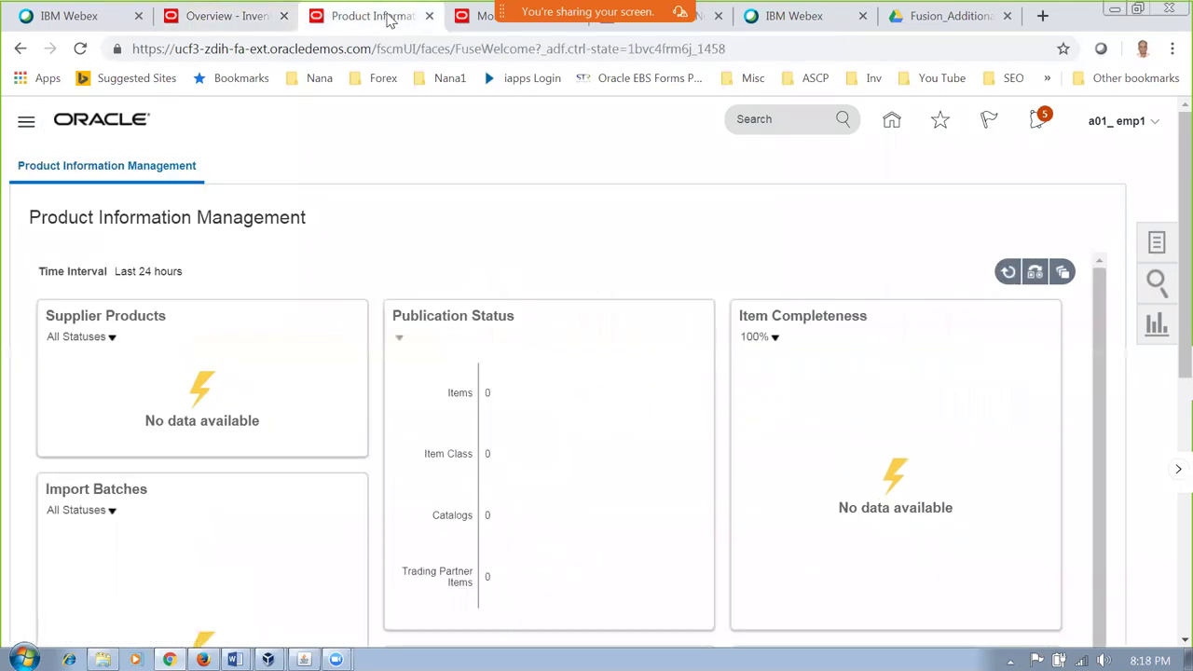
{"action": "left_click", "coordinate": [246, 28]}
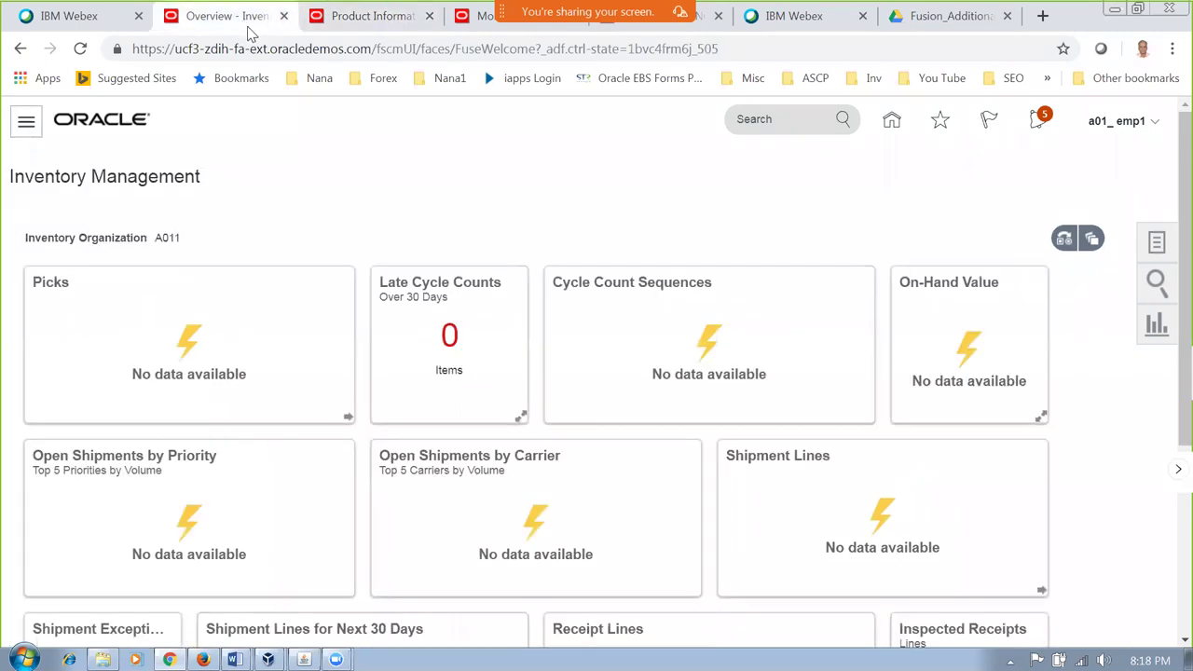
{"action": "left_click", "coordinate": [484, 19]}
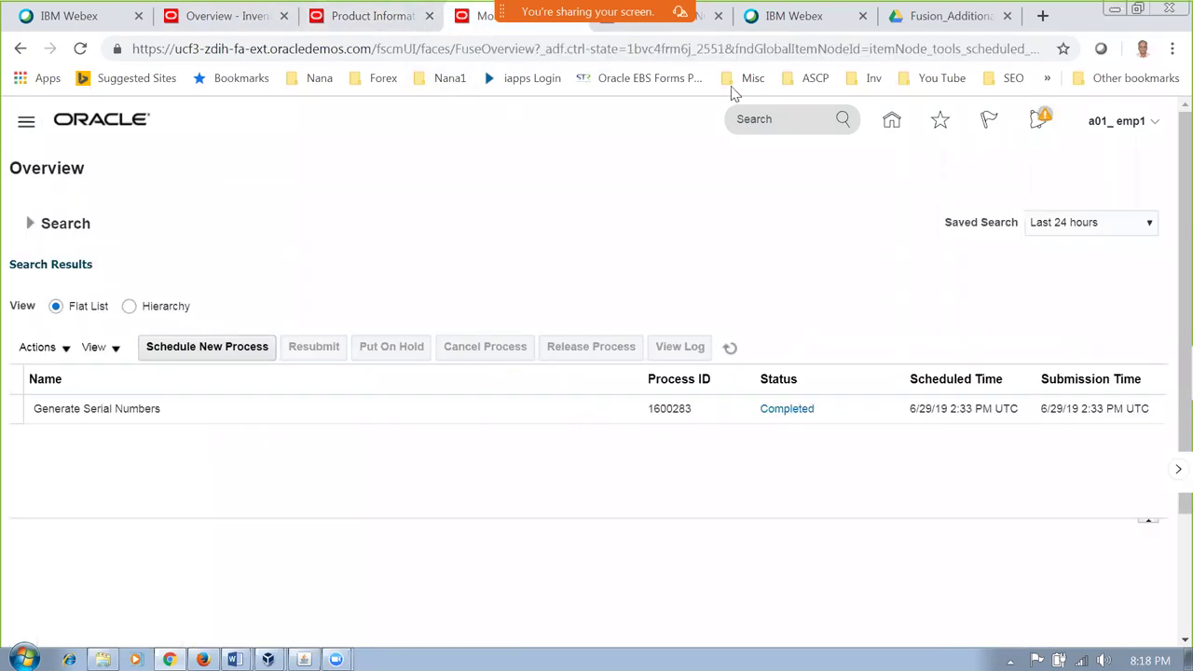
{"action": "left_click", "coordinate": [686, 29]}
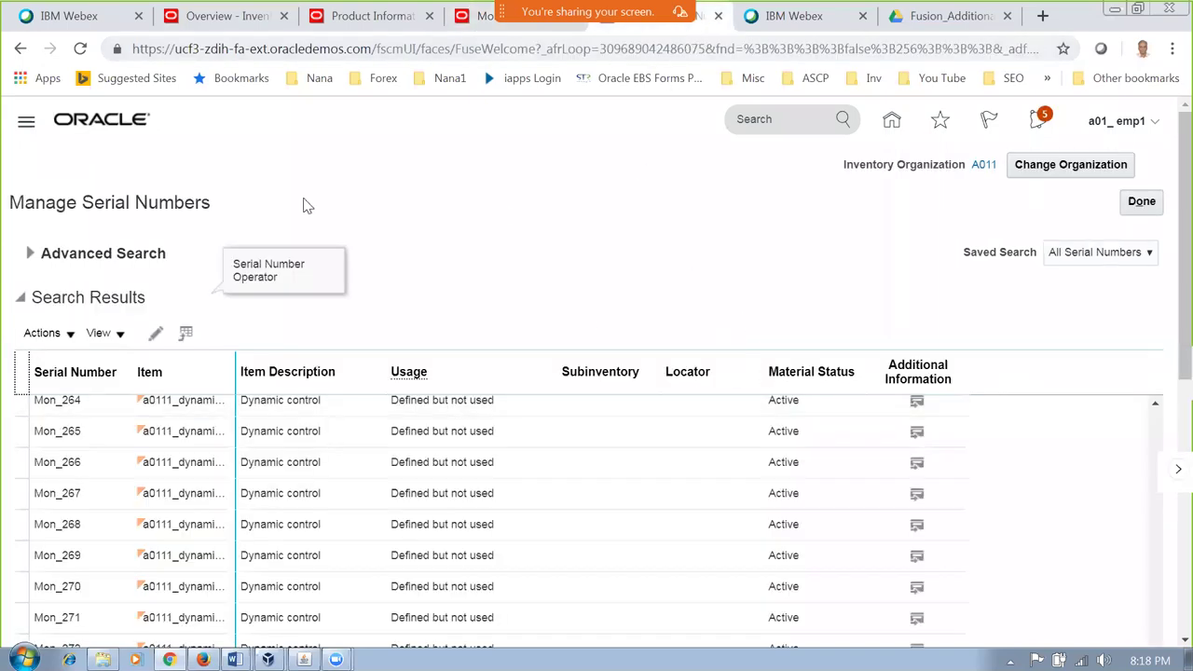
Step: Run an advanced serial search showing serials 1240 and 1158–1164 in a011_FGS
{"action": "left_click", "coordinate": [51, 260]}
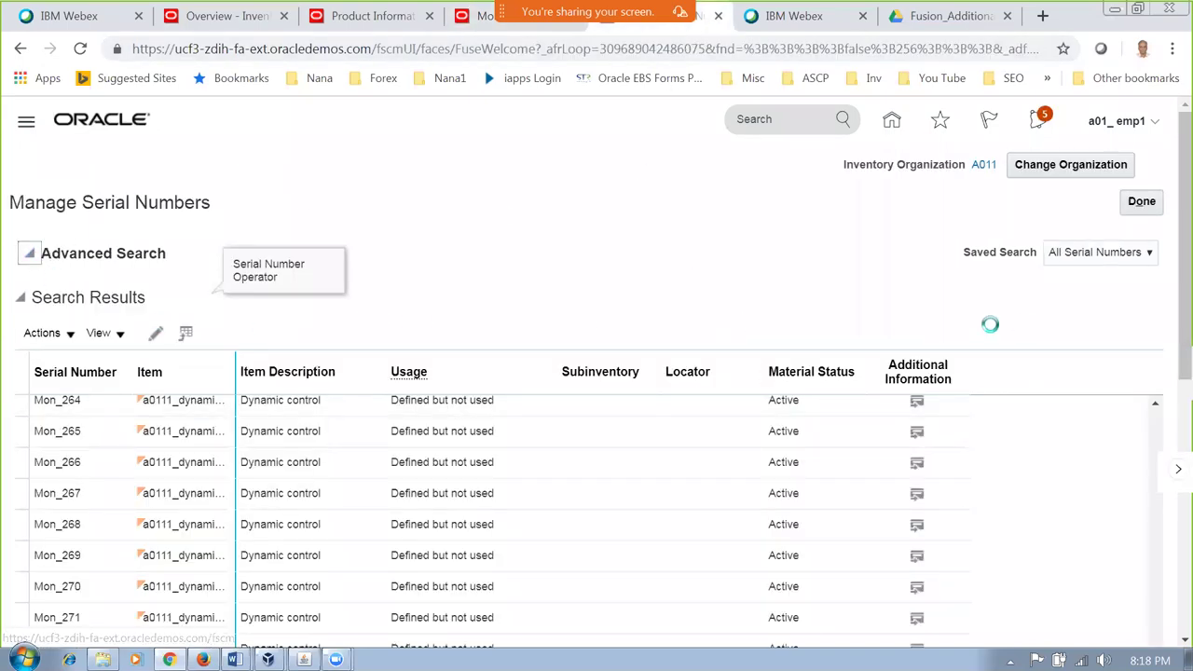
{"action": "left_click", "coordinate": [874, 414]}
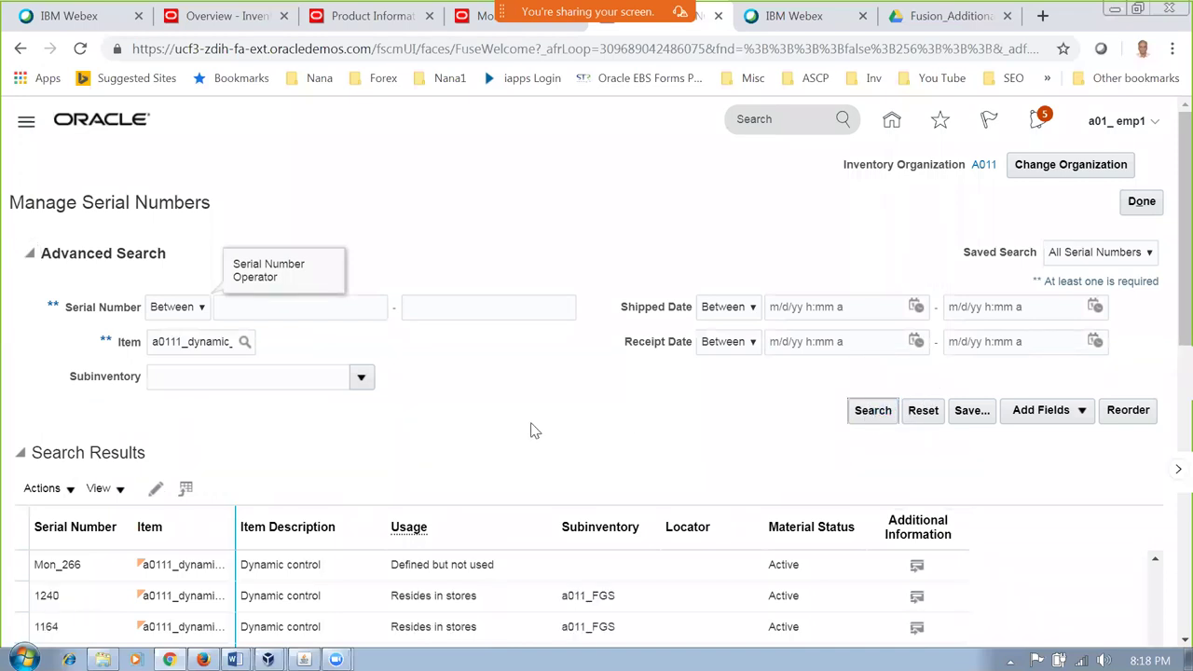
{"action": "scroll", "coordinate": [550, 419], "scroll_direction": "down", "scroll_amount": 2}
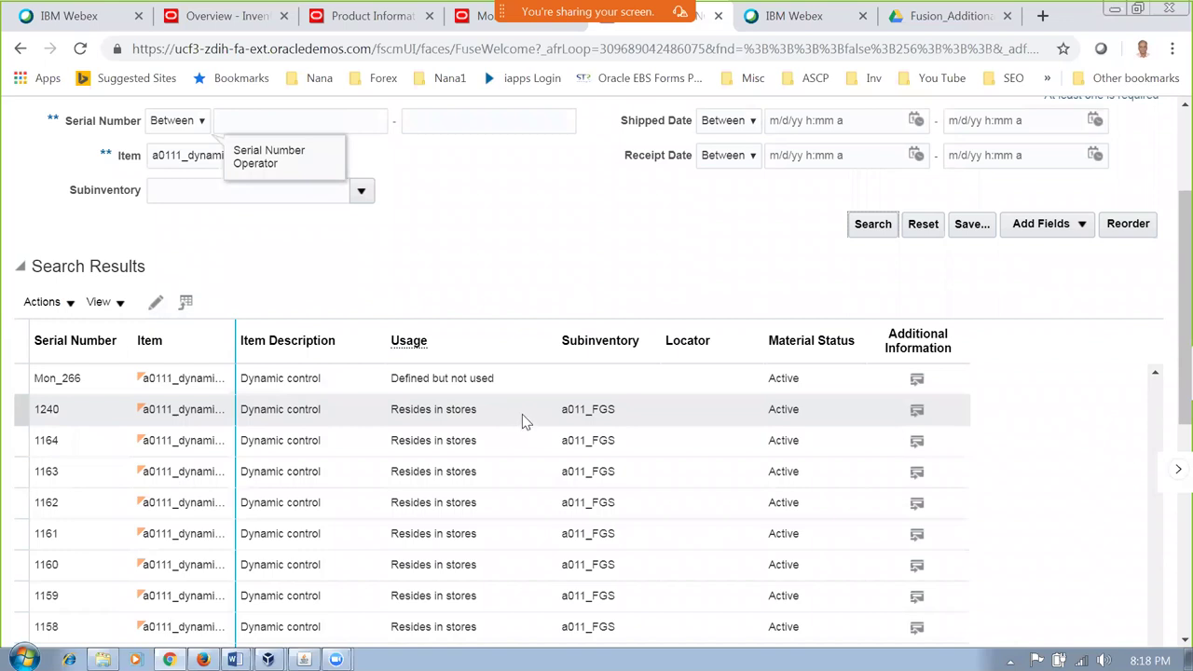
{"action": "left_click", "coordinate": [520, 422]}
{"action": "left_click", "coordinate": [547, 251]}
{"action": "triple_click", "coordinate": [551, 258]}
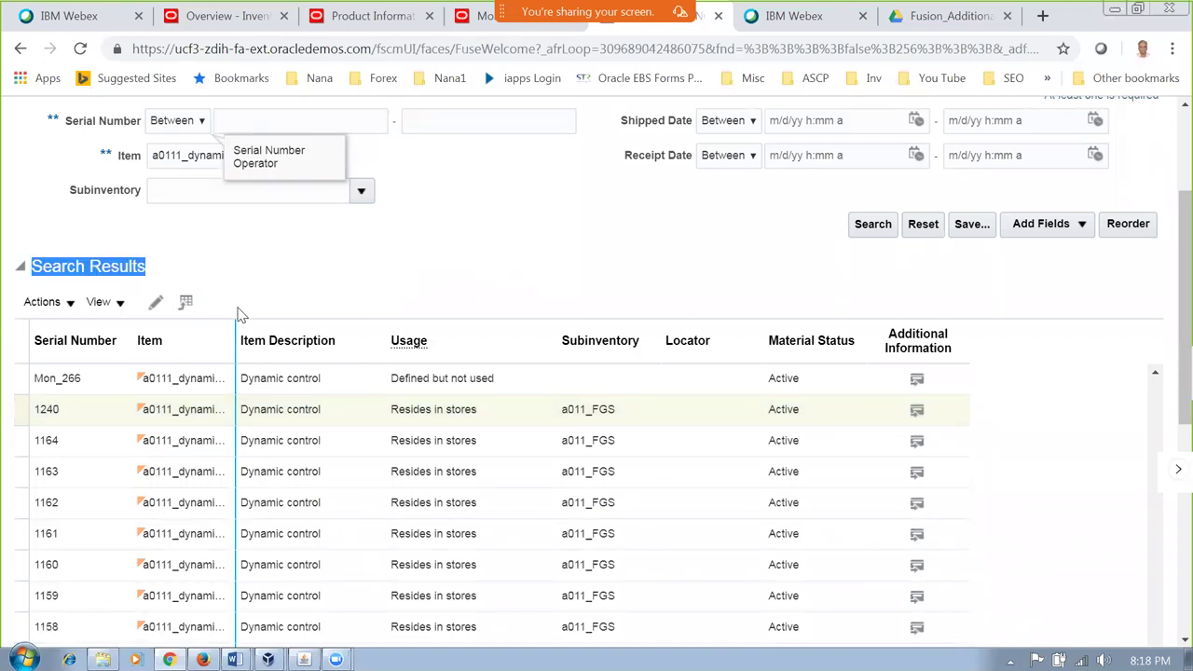
{"action": "left_click", "coordinate": [85, 275]}
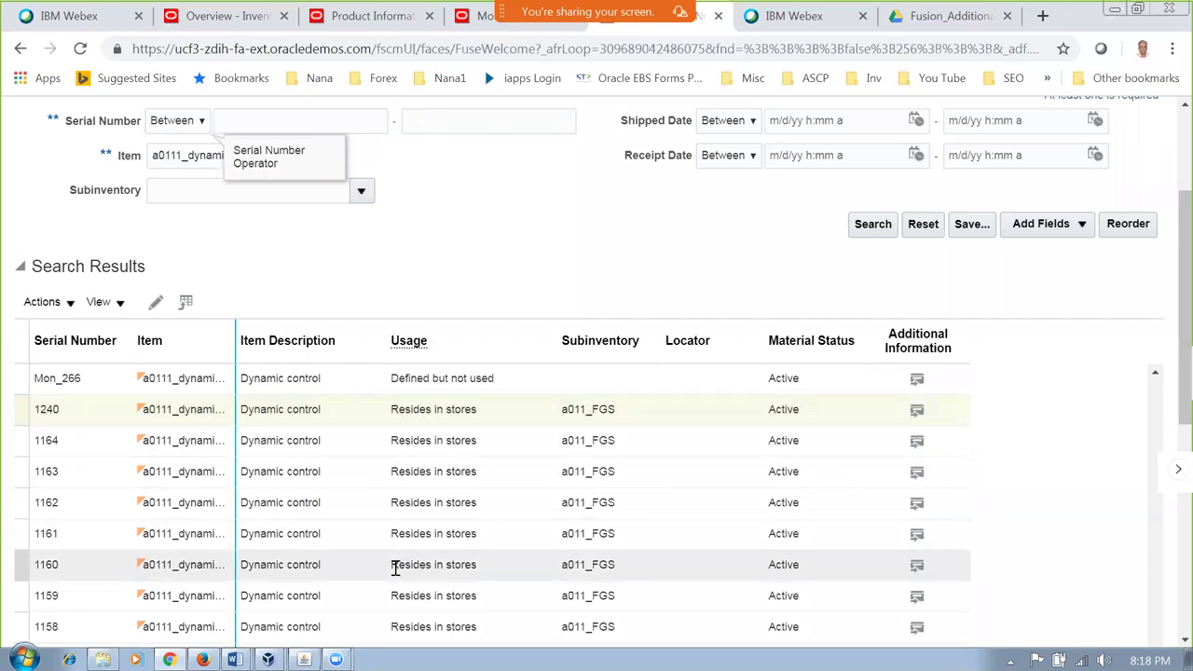
Step: Start a new miscellaneous transaction from the Inventory Management task list
{"action": "left_click", "coordinate": [364, 16]}
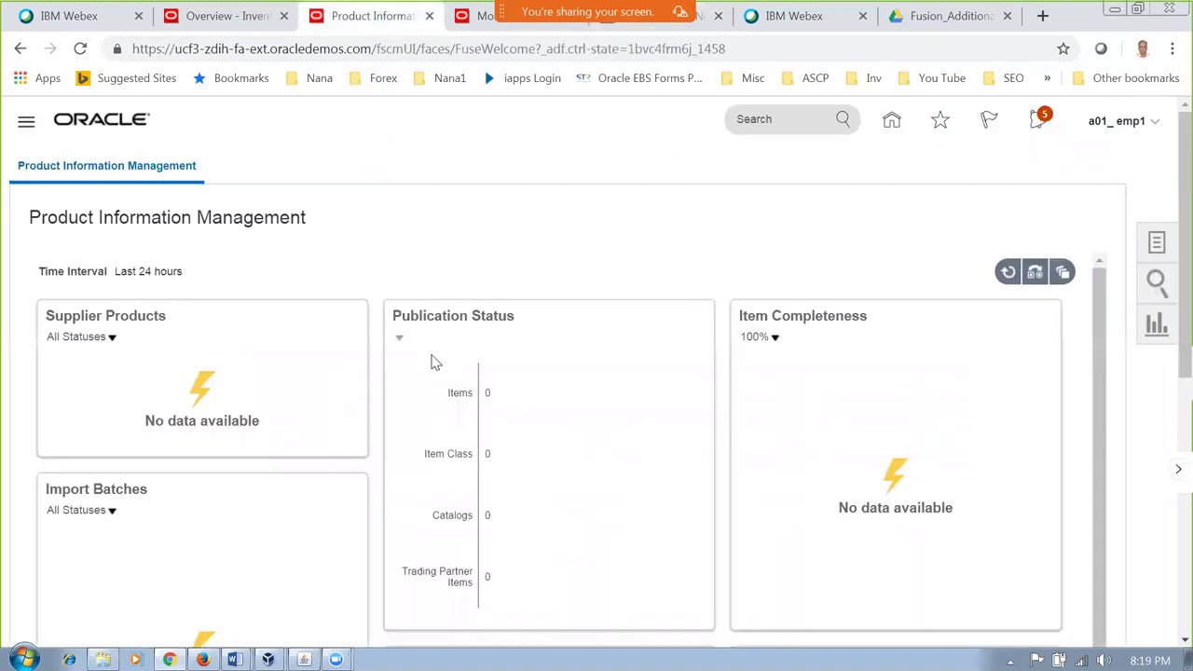
{"action": "left_click", "coordinate": [1156, 248]}
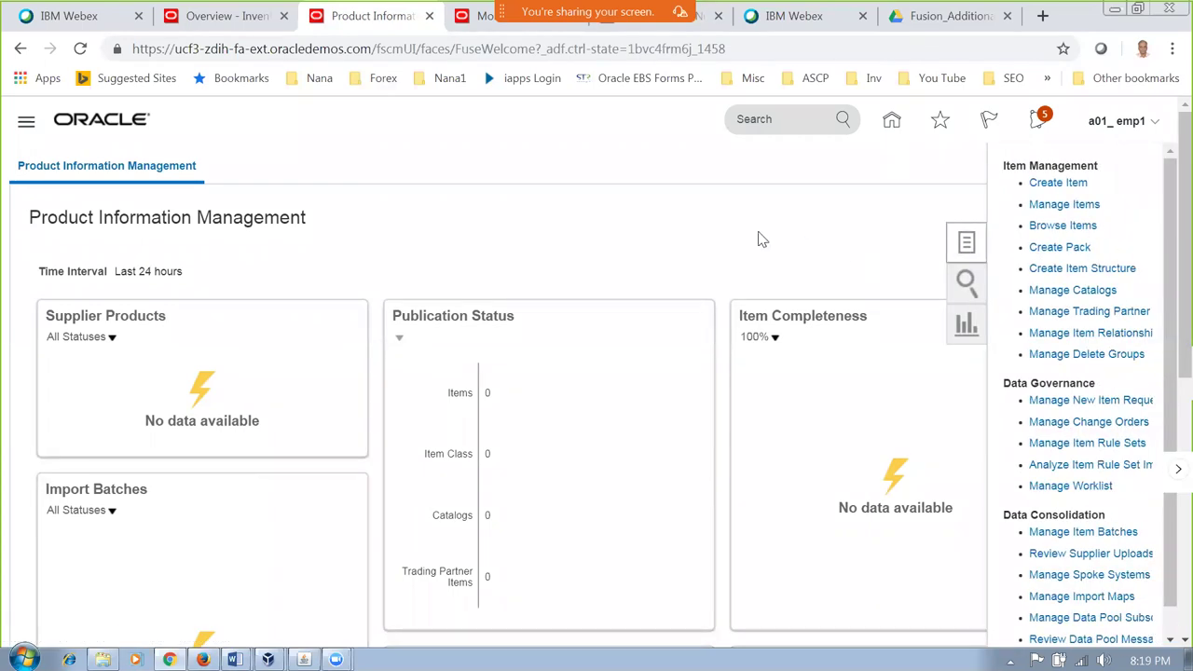
{"action": "left_click", "coordinate": [715, 228]}
{"action": "left_click", "coordinate": [202, 18]}
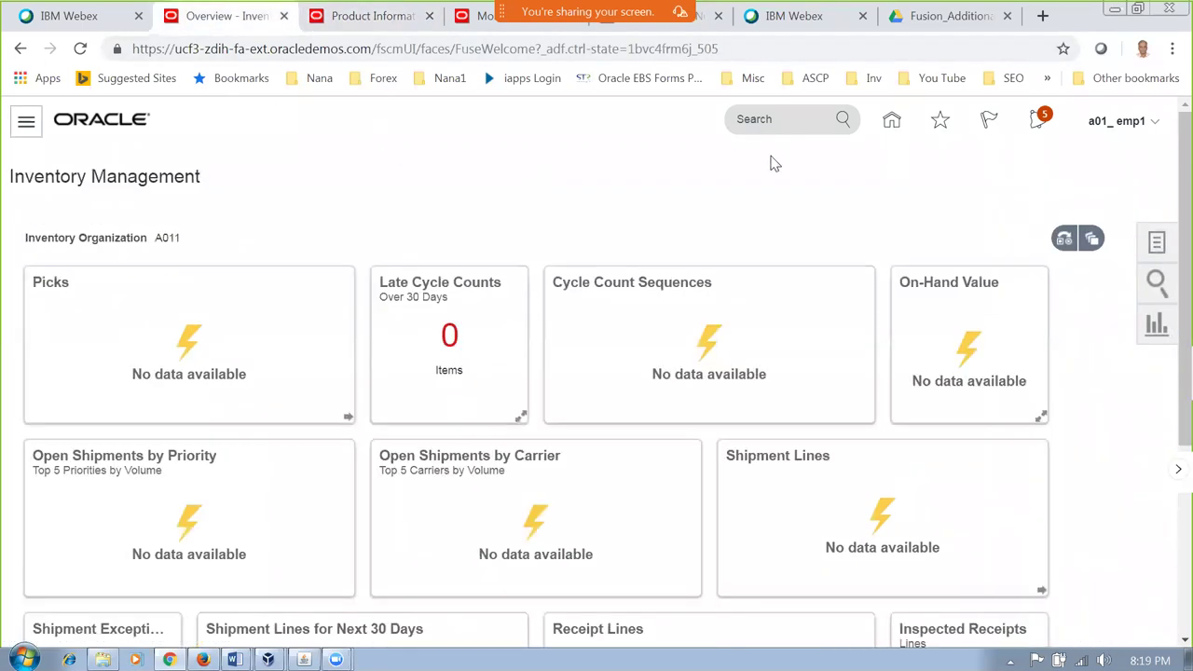
{"action": "left_click", "coordinate": [1158, 245]}
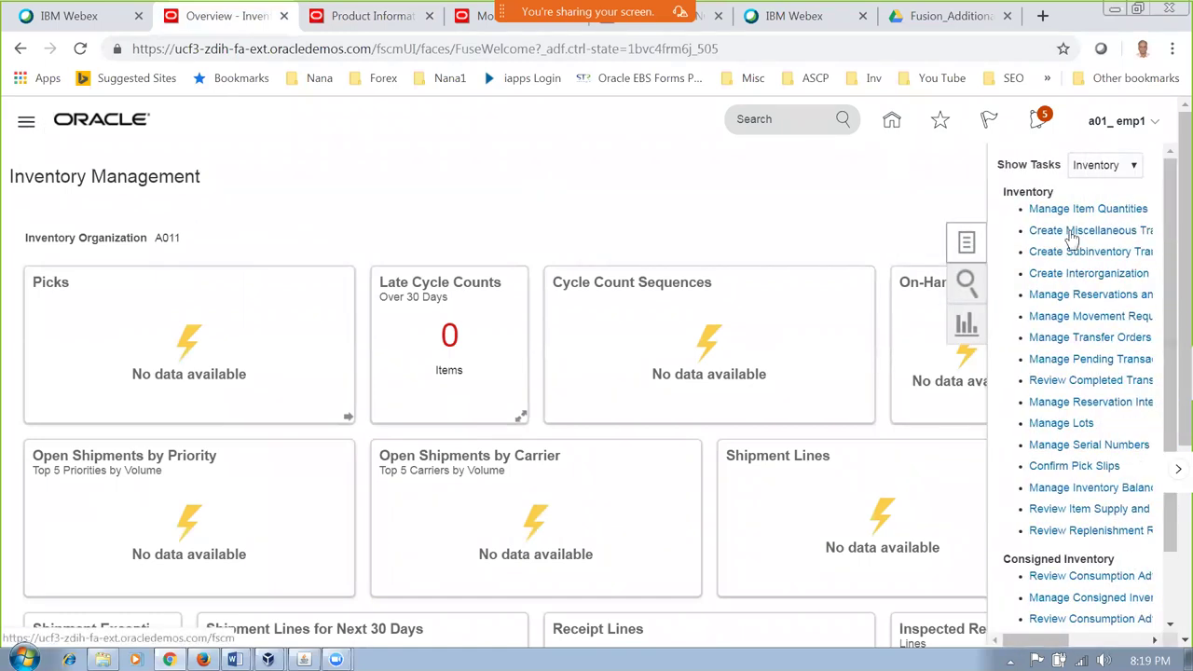
{"action": "left_click", "coordinate": [1072, 239]}
Step: Set type Miscellaneous issue, account 10-100-1000, current item cost Yes, and add a line
{"action": "left_click", "coordinate": [519, 325]}
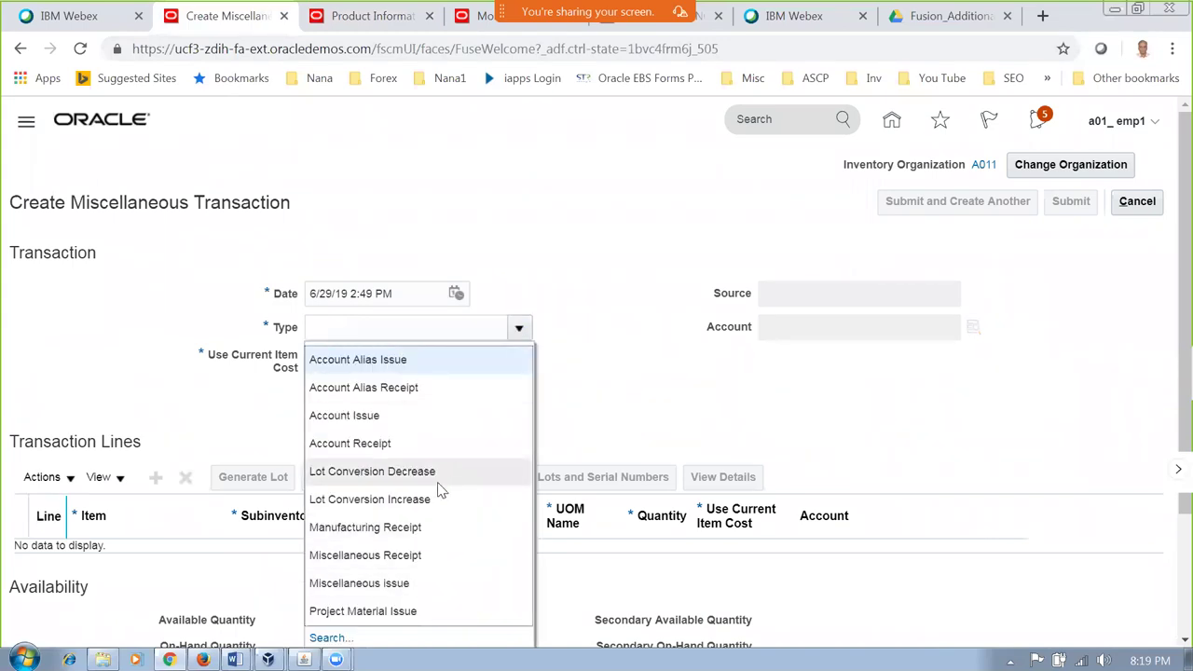
{"action": "left_click", "coordinate": [426, 583]}
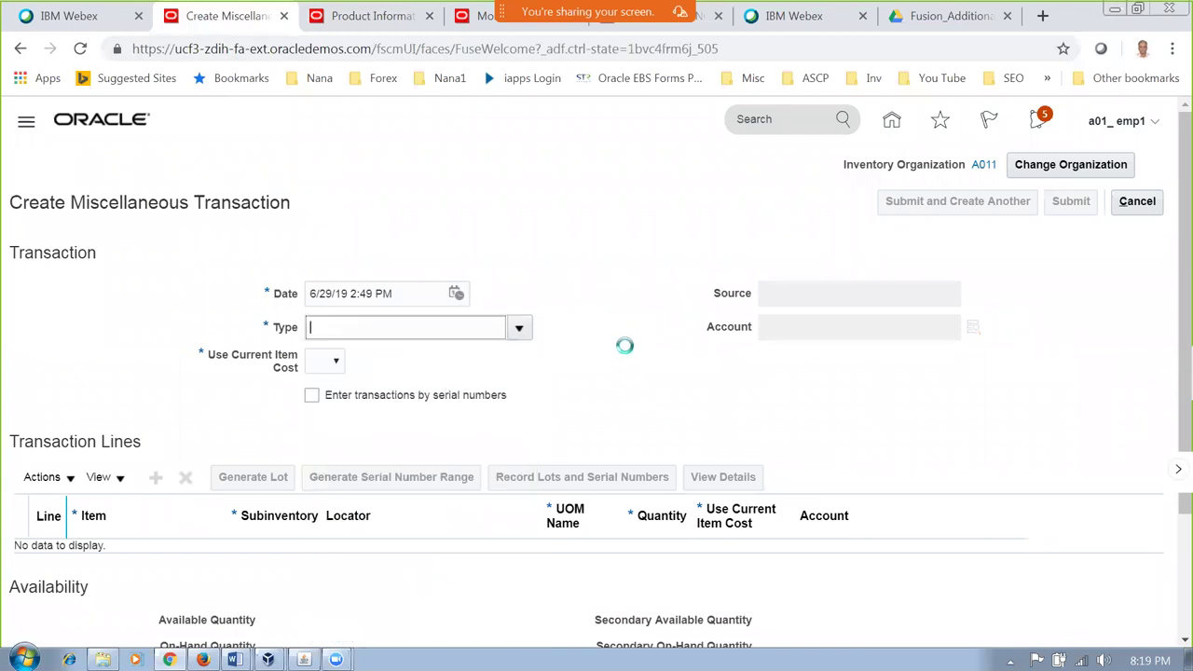
{"action": "left_click", "coordinate": [791, 326]}
{"action": "type", "text": "10-100-01"}
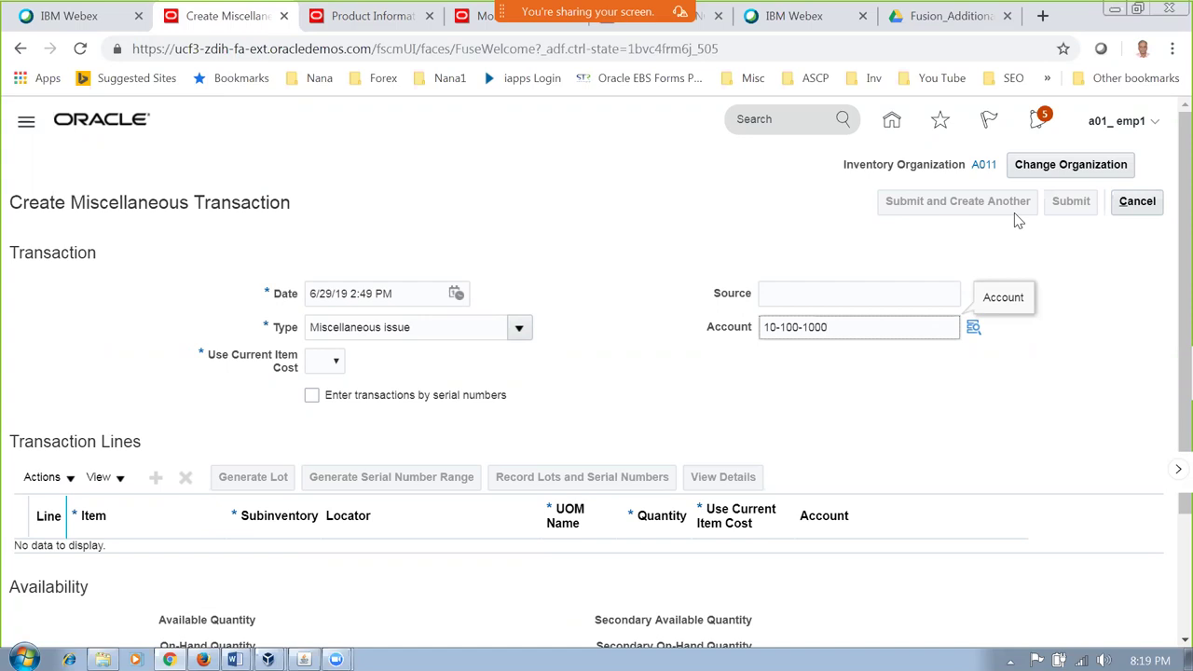
{"action": "left_click", "coordinate": [685, 434]}
{"action": "left_click", "coordinate": [322, 362]}
{"action": "left_click", "coordinate": [320, 409]}
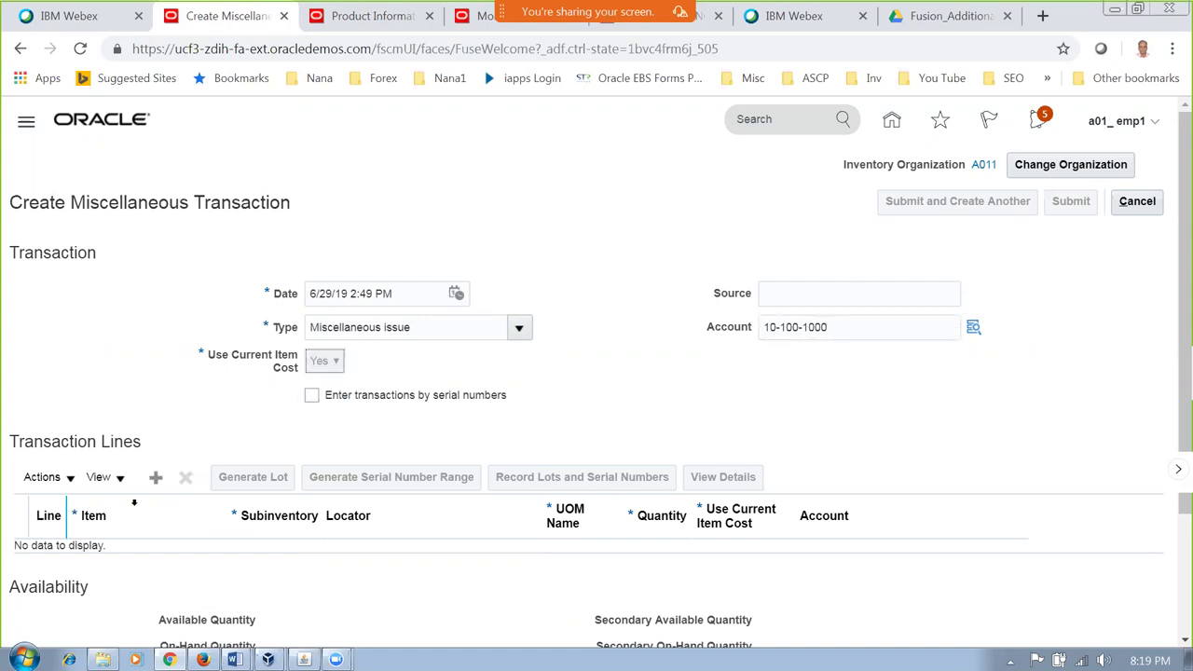
{"action": "left_click", "coordinate": [155, 476]}
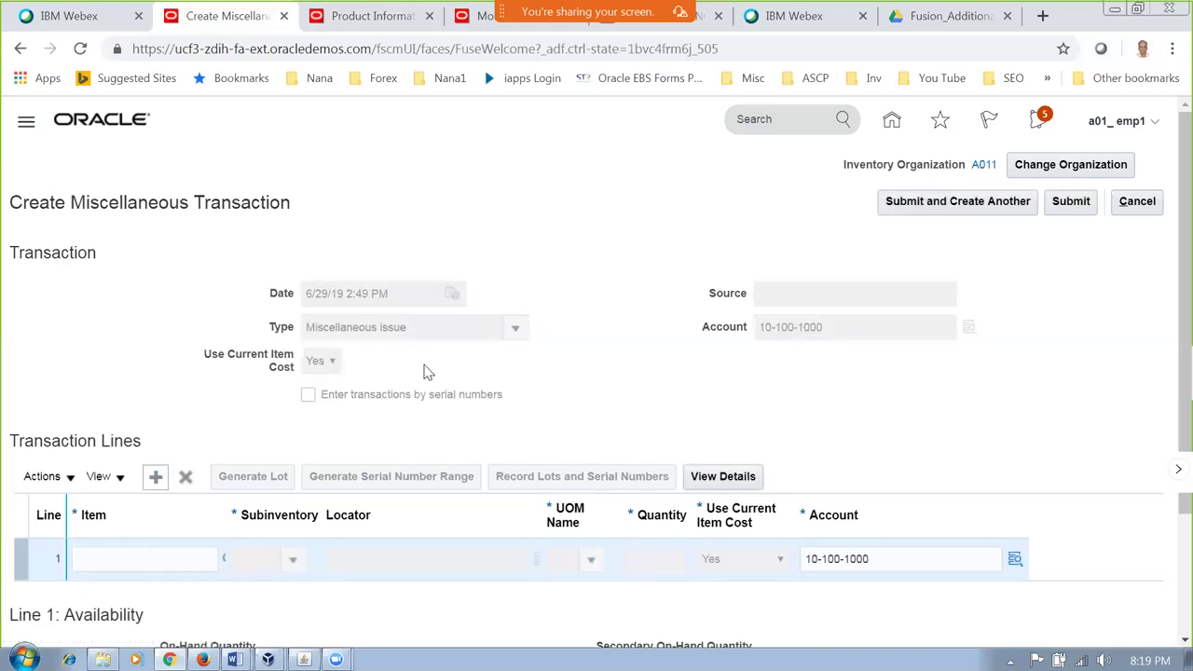
Step: Enter item a0111_dynamic_control on line 1 with subinventory a011_FGS
{"action": "left_click", "coordinate": [135, 558]}
{"action": "type", "text": "a0111"}
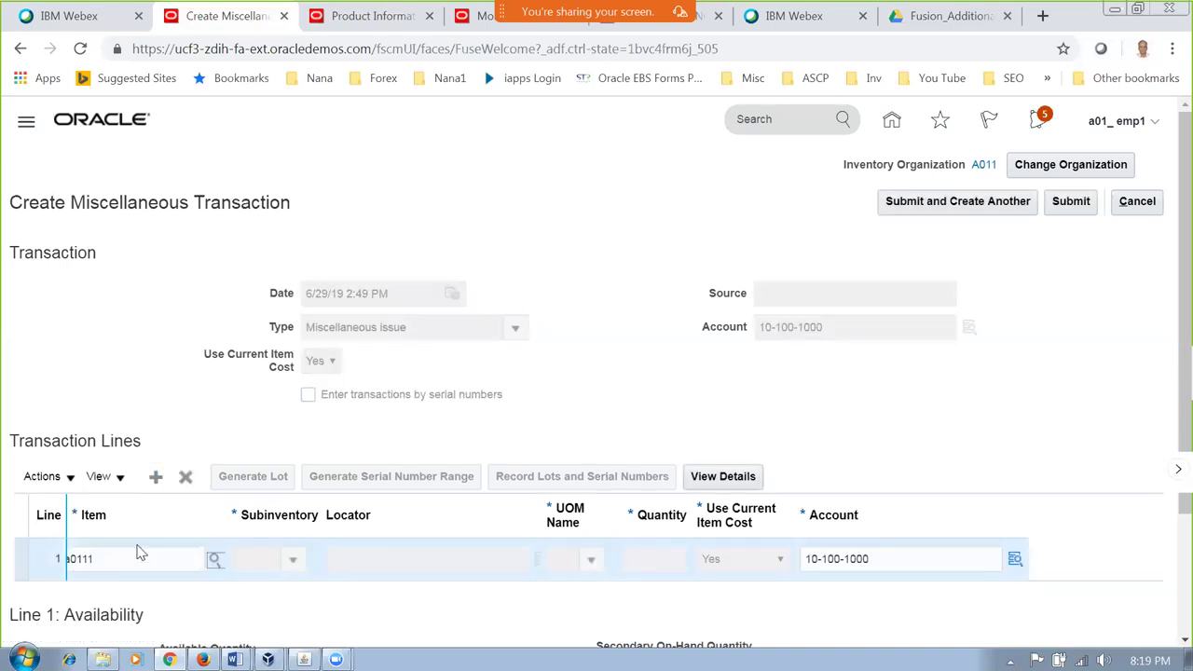
{"action": "key", "text": "Tab"}
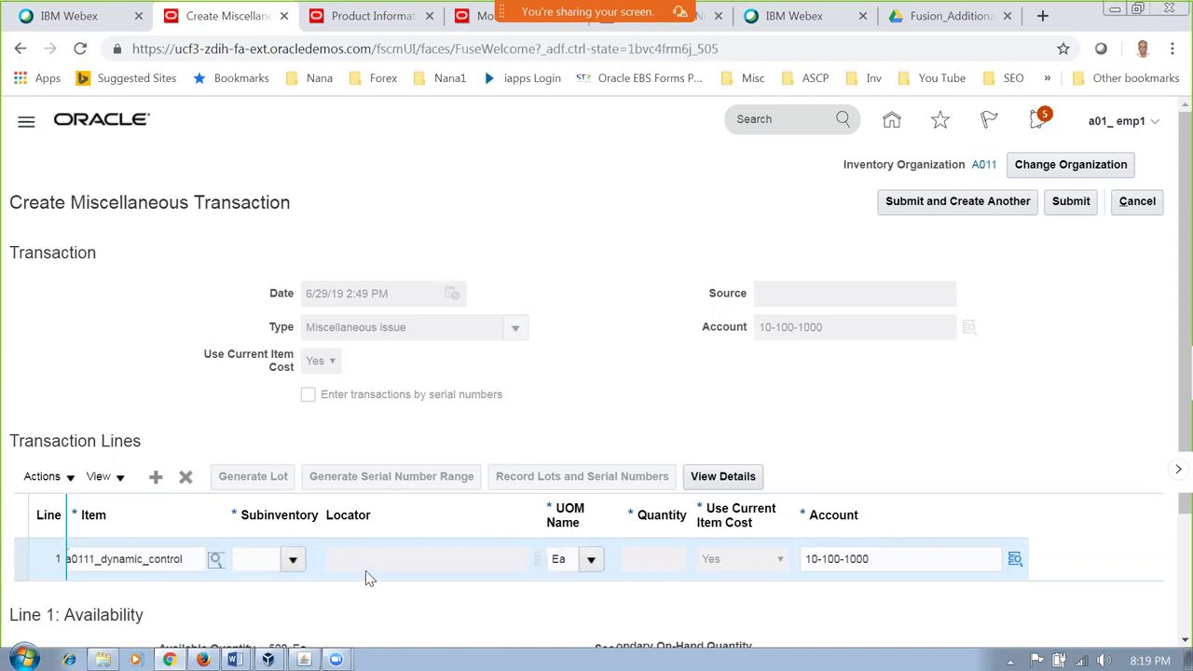
{"action": "scroll", "coordinate": [364, 584], "scroll_direction": "down", "scroll_amount": 3}
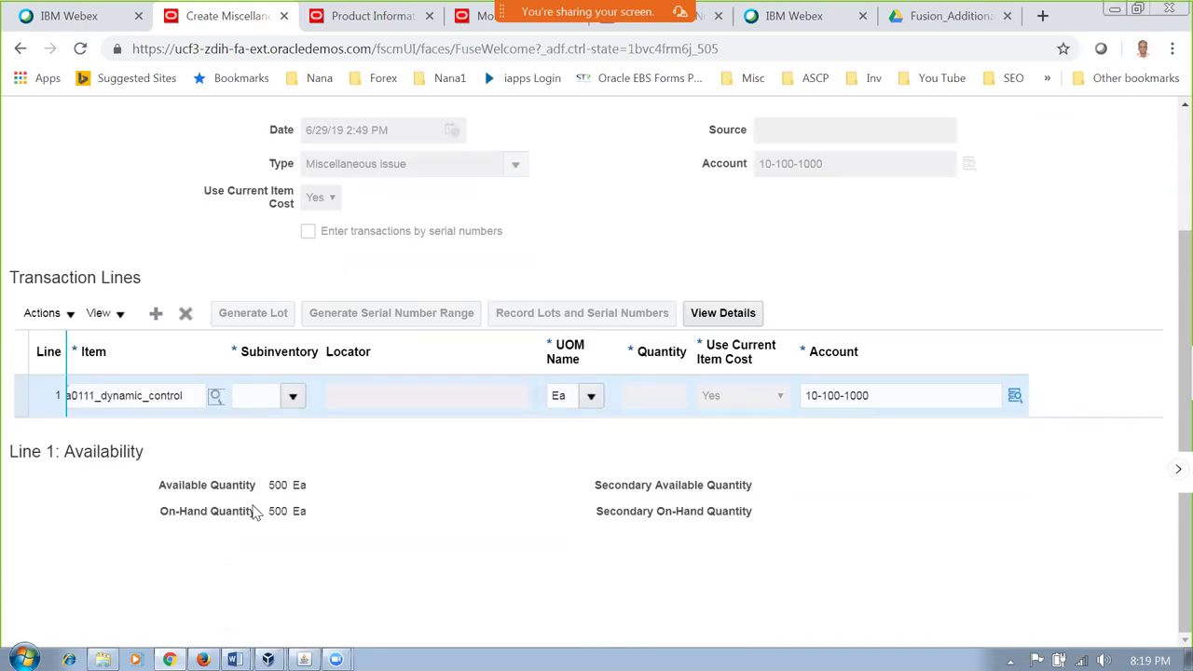
{"action": "left_click", "coordinate": [293, 399]}
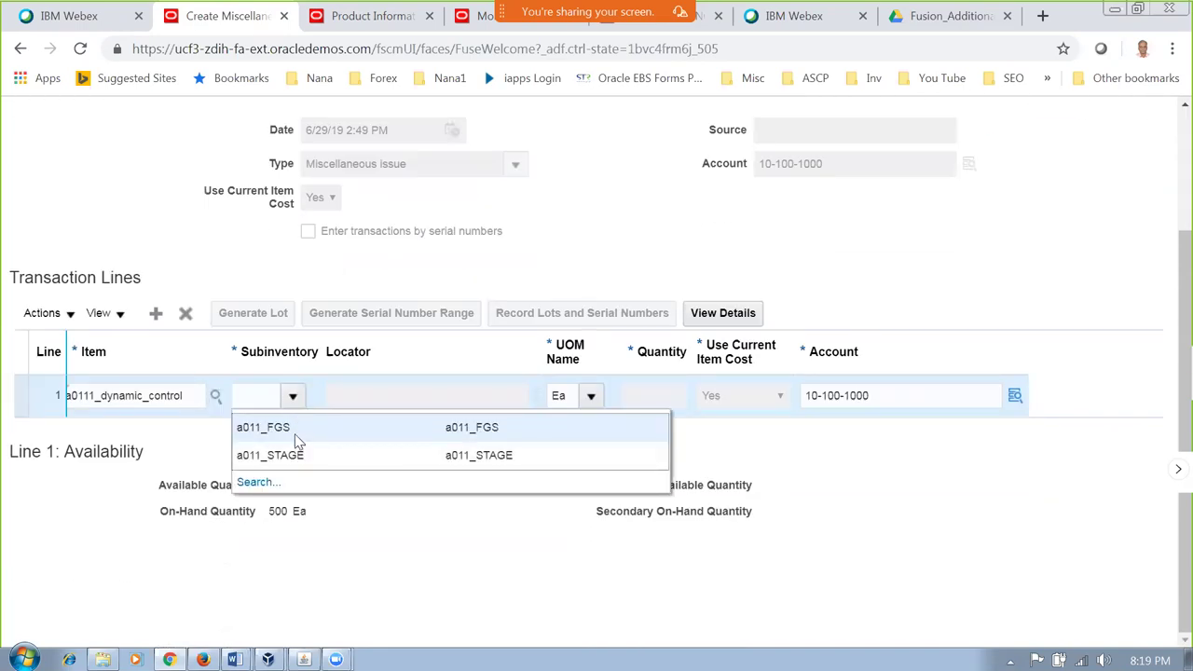
{"action": "left_click", "coordinate": [300, 456]}
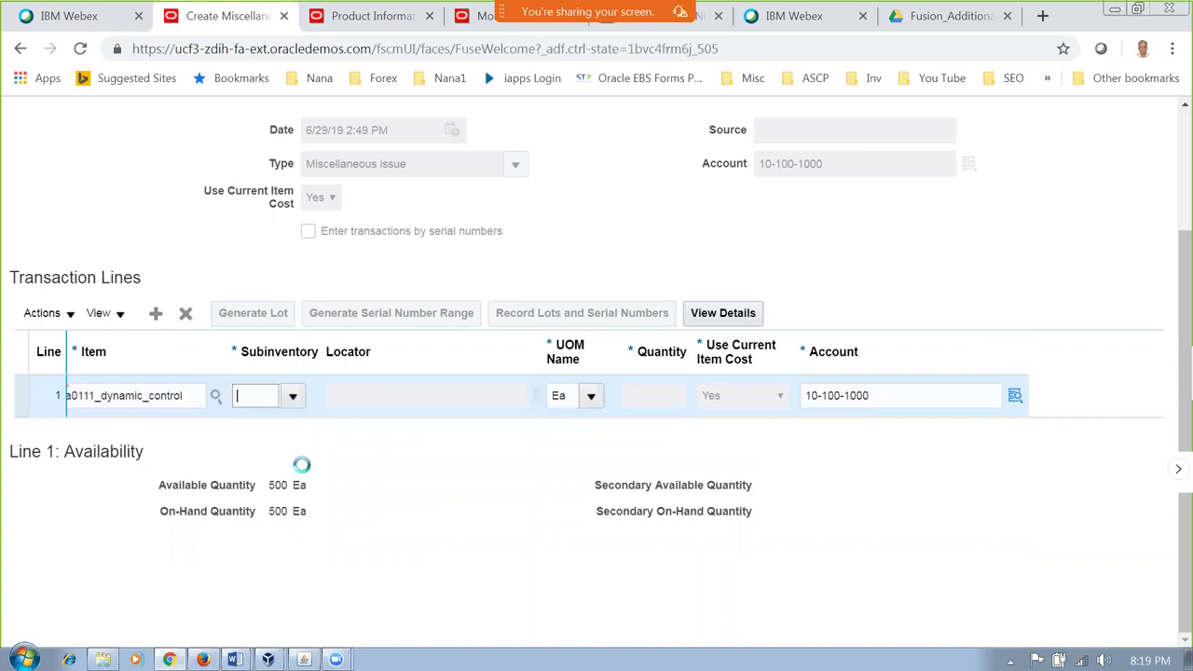
{"action": "left_click", "coordinate": [291, 399]}
{"action": "left_click", "coordinate": [289, 454]}
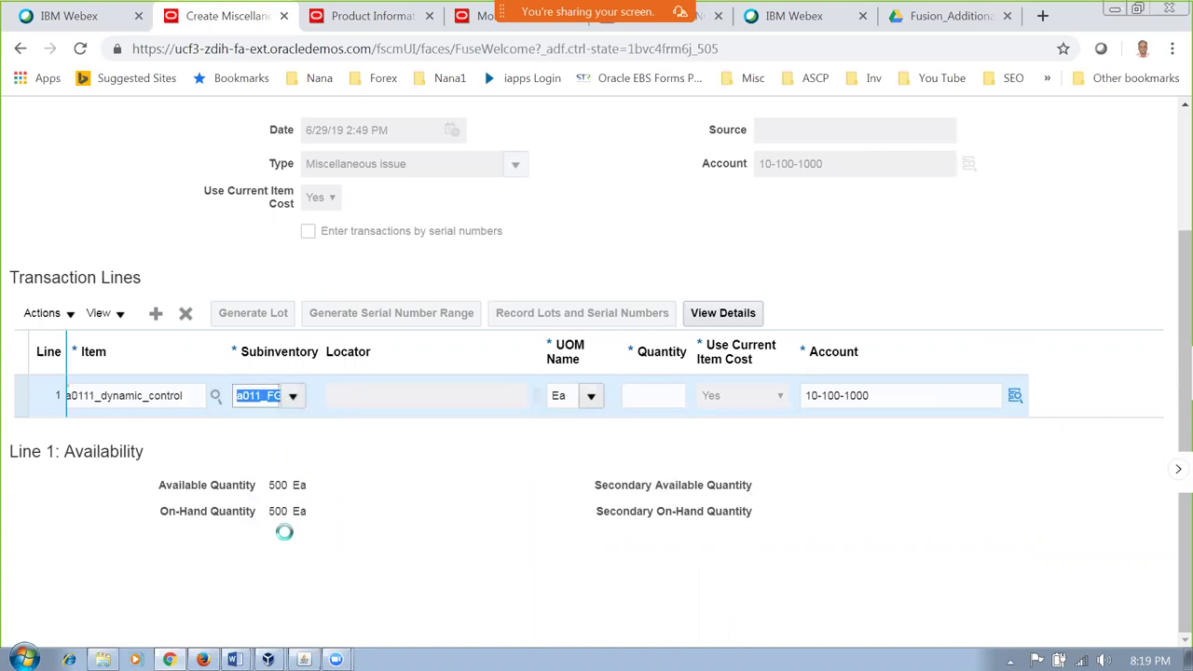
{"action": "left_click", "coordinate": [292, 395]}
{"action": "left_click", "coordinate": [279, 426]}
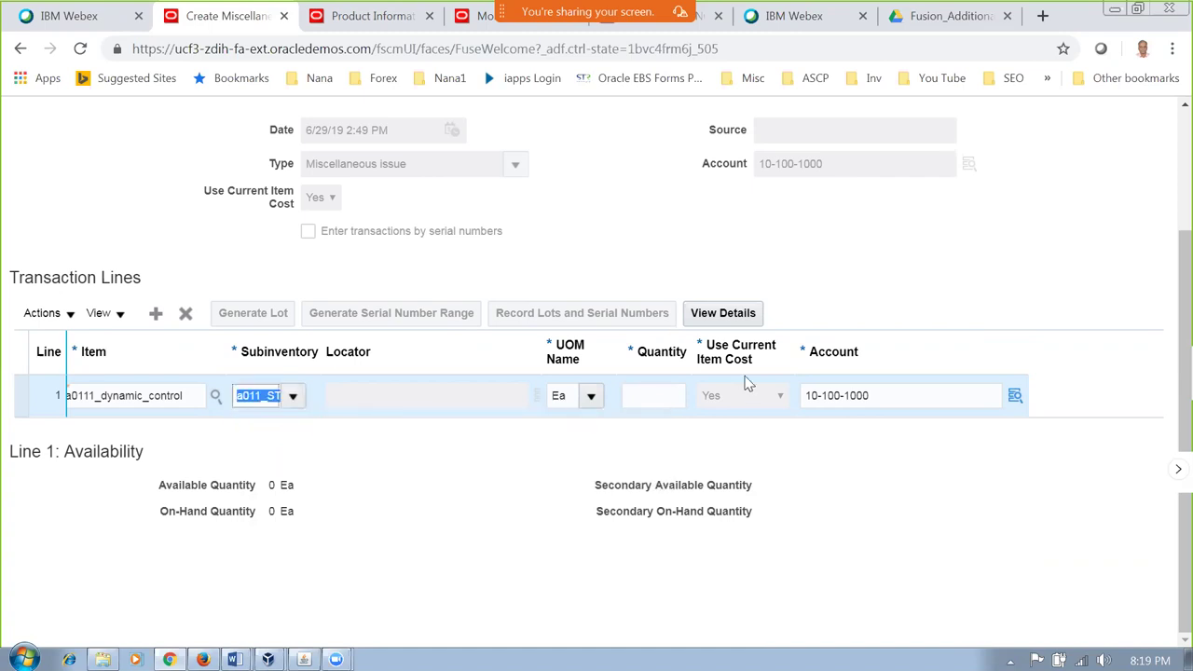
Step: Set the line quantity to 50 Ea and open Record Lots and Serial Numbers
{"action": "left_click", "coordinate": [660, 394]}
{"action": "type", "text": "50"}
{"action": "key", "text": "Tab"}
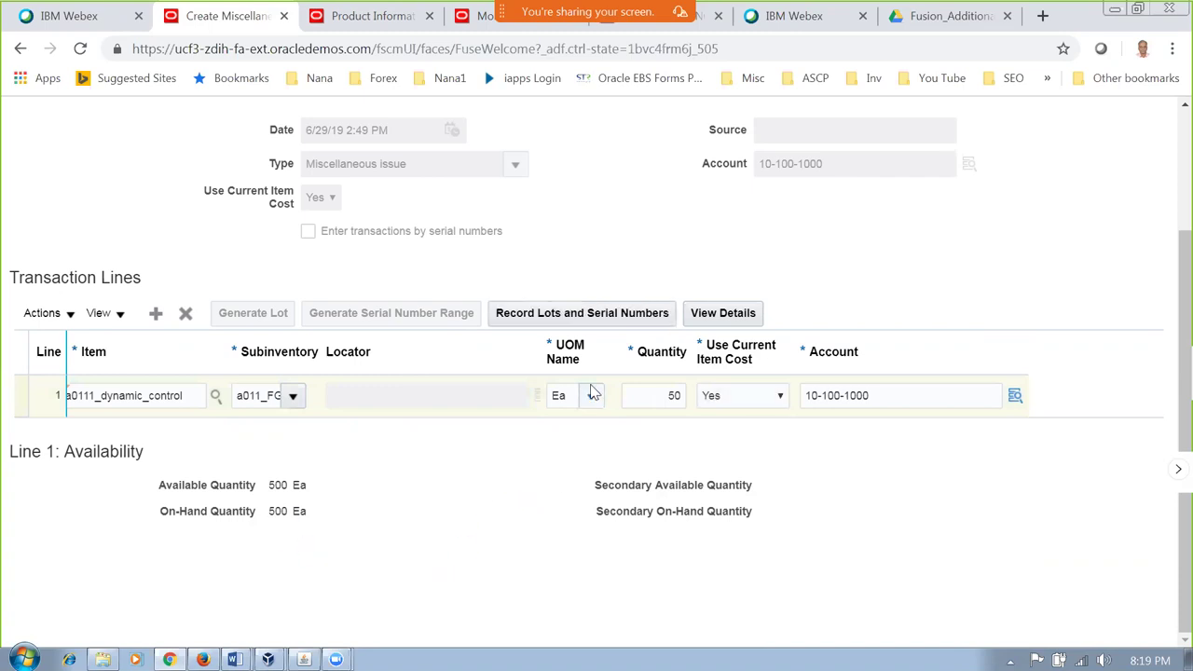
{"action": "left_click", "coordinate": [562, 316]}
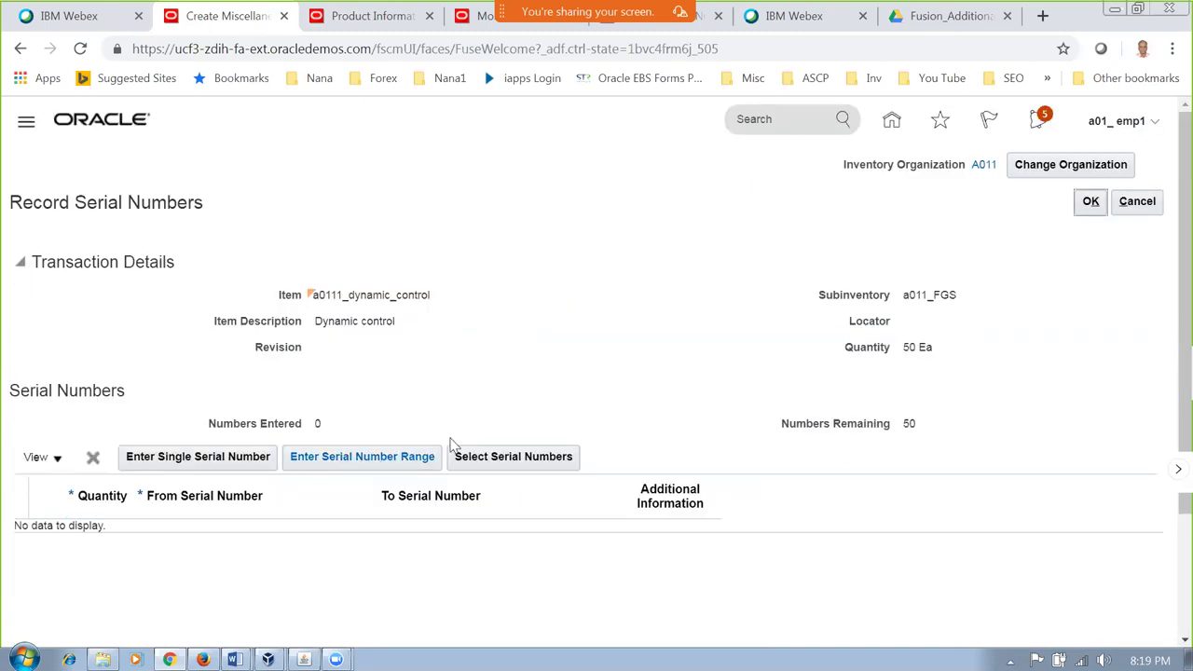
Step: Add a serial range starting at serial 5, covering 5–7
{"action": "left_click", "coordinate": [1130, 204]}
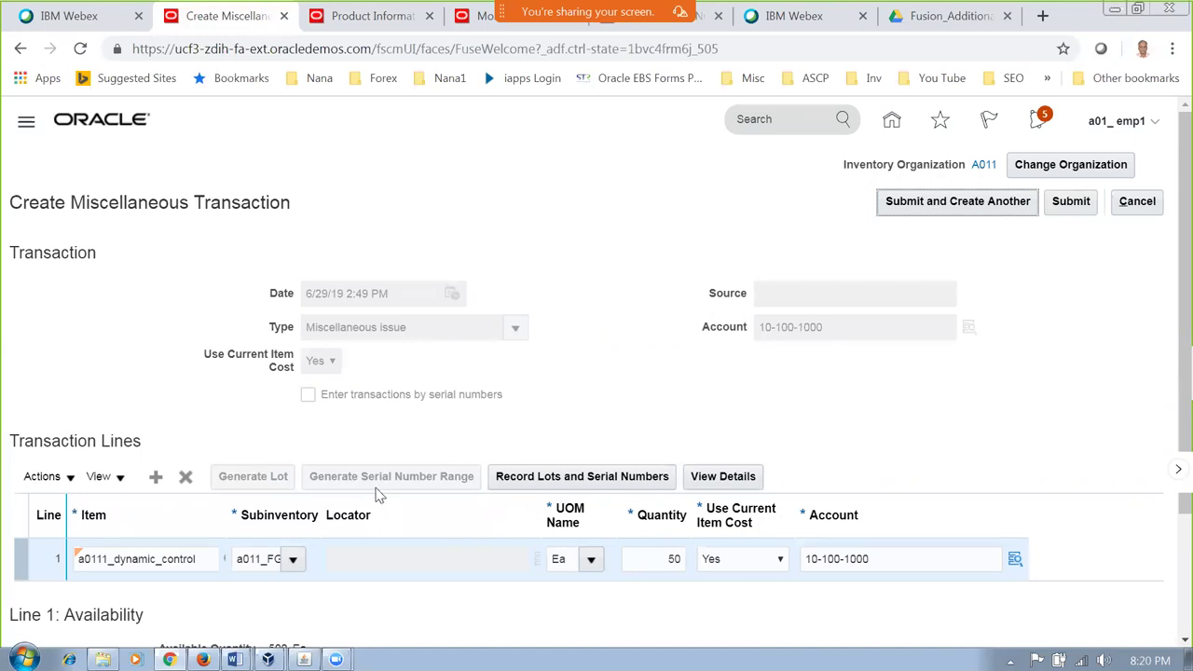
{"action": "left_click", "coordinate": [578, 477]}
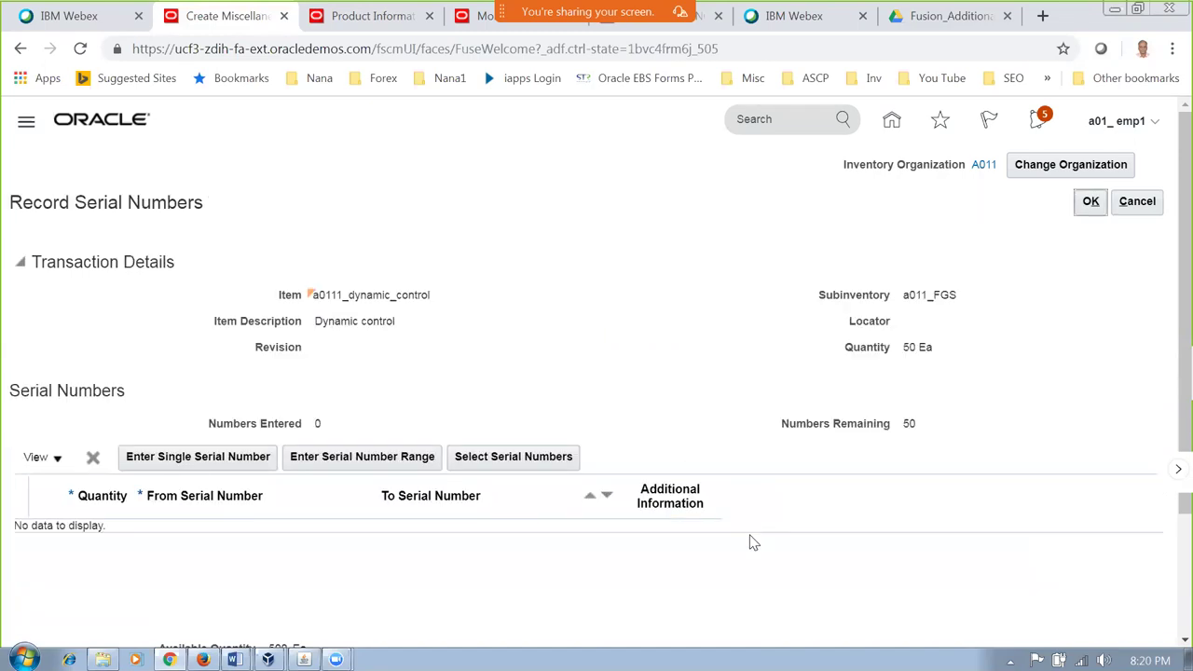
{"action": "left_click", "coordinate": [384, 452]}
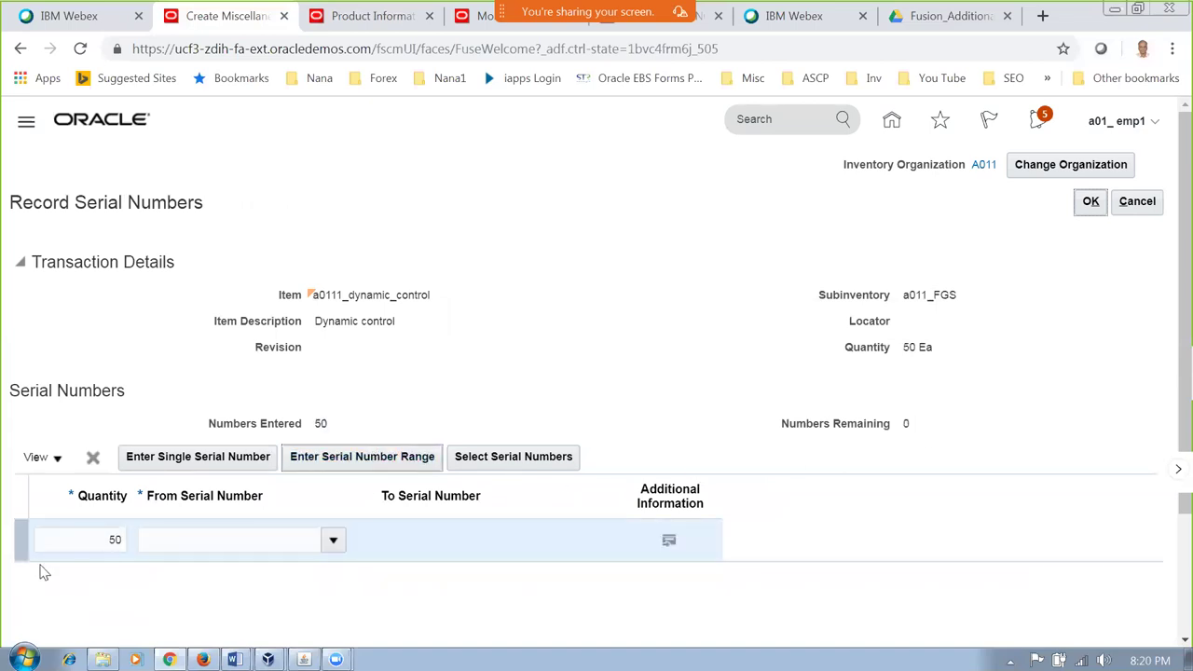
{"action": "left_click", "coordinate": [227, 541]}
{"action": "type", "text": "5"}
{"action": "key", "text": "Tab"}
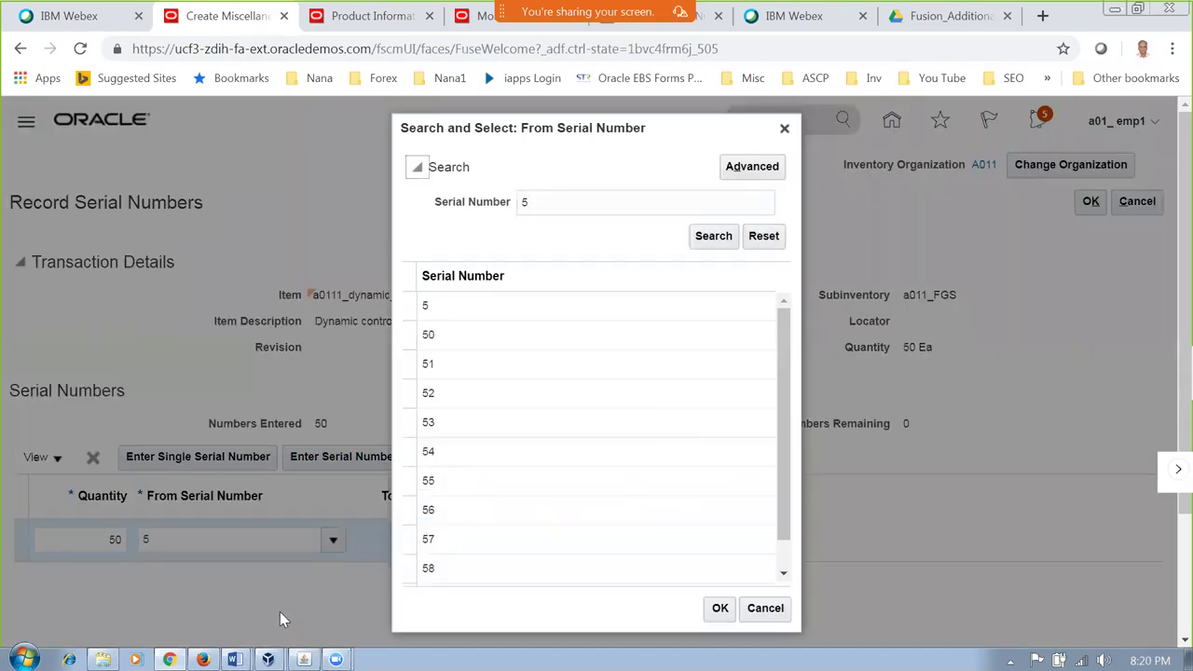
{"action": "left_click", "coordinate": [471, 310]}
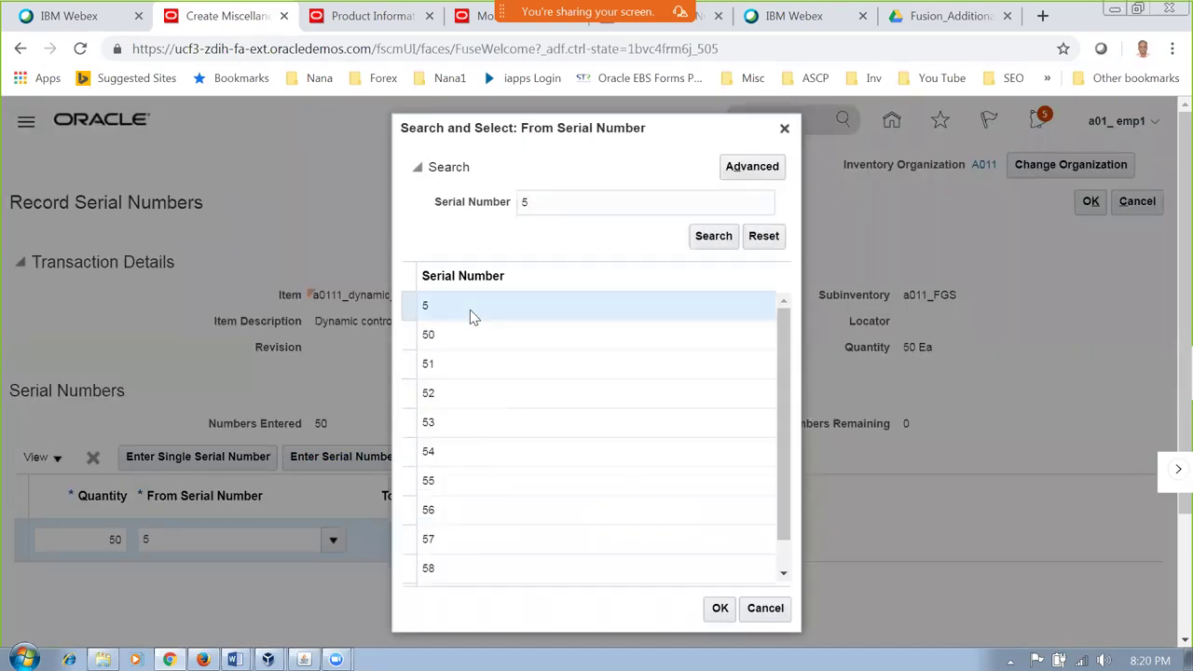
{"action": "left_click", "coordinate": [721, 609]}
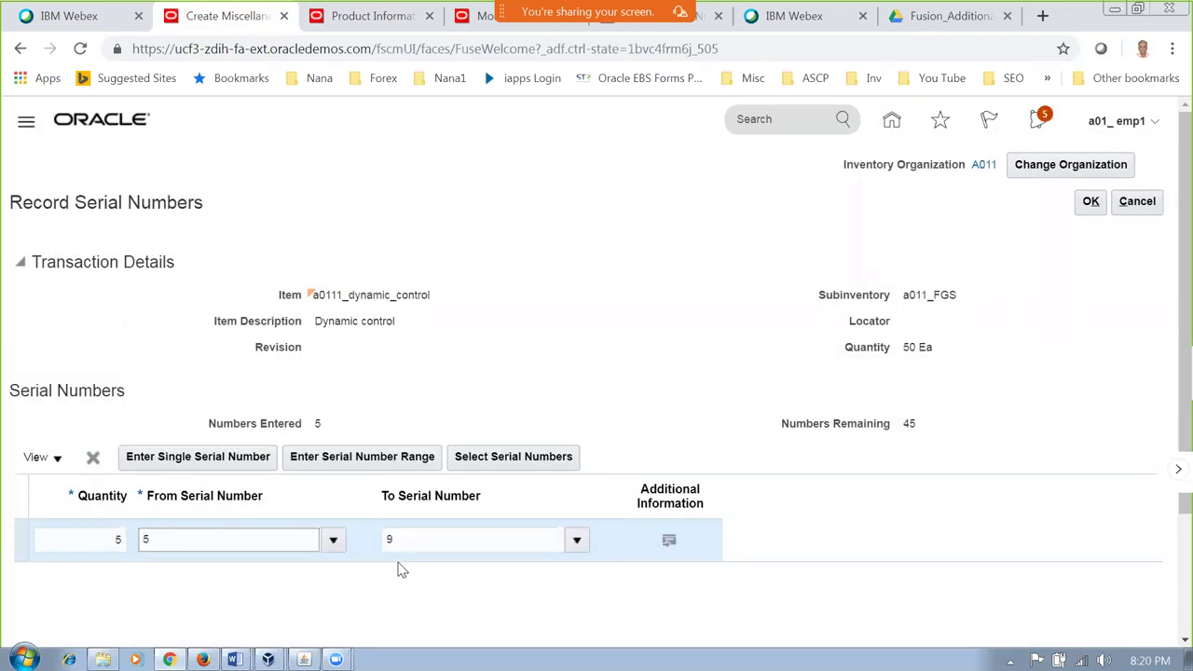
{"action": "left_click", "coordinate": [381, 550]}
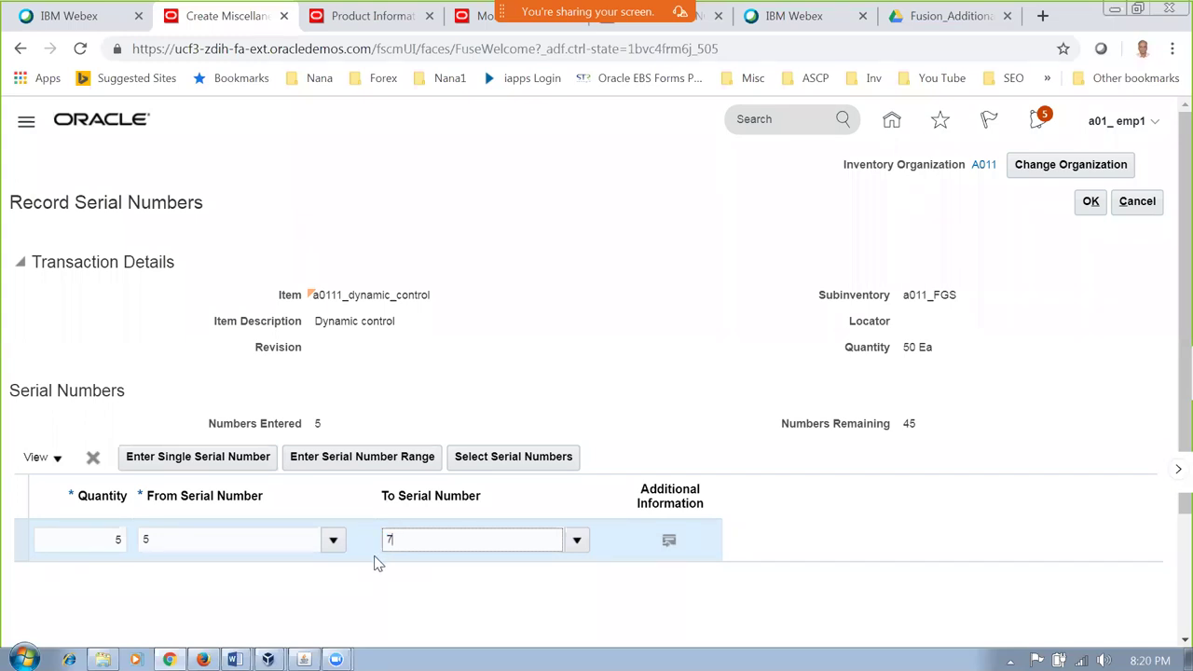
Step: Add a second serial range starting at serial 1, covering 1–4, then switch to the Word notes
{"action": "left_click", "coordinate": [346, 461]}
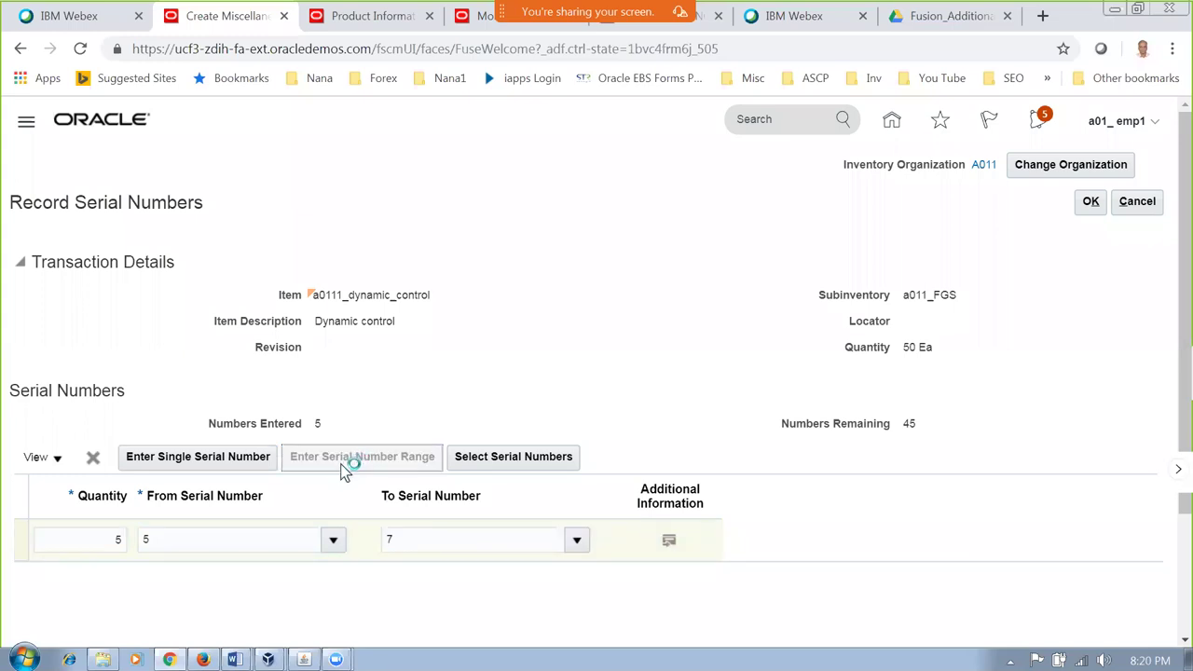
{"action": "left_click", "coordinate": [184, 543]}
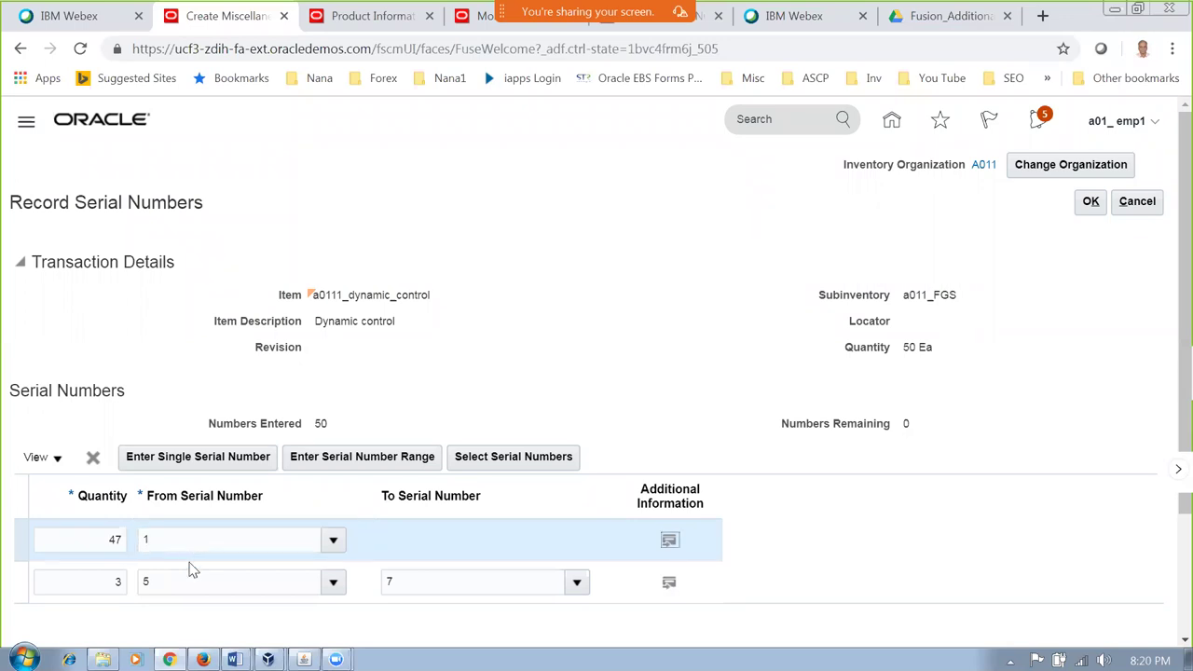
{"action": "left_click", "coordinate": [188, 582]}
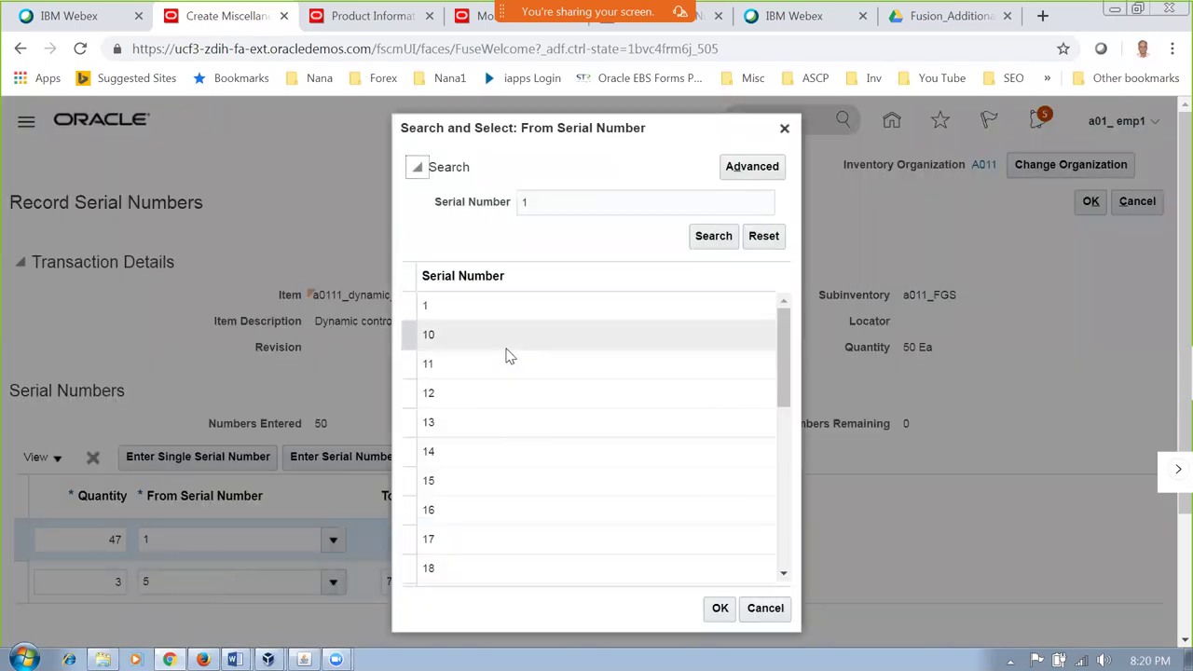
{"action": "left_click", "coordinate": [490, 308]}
{"action": "left_click", "coordinate": [720, 608]}
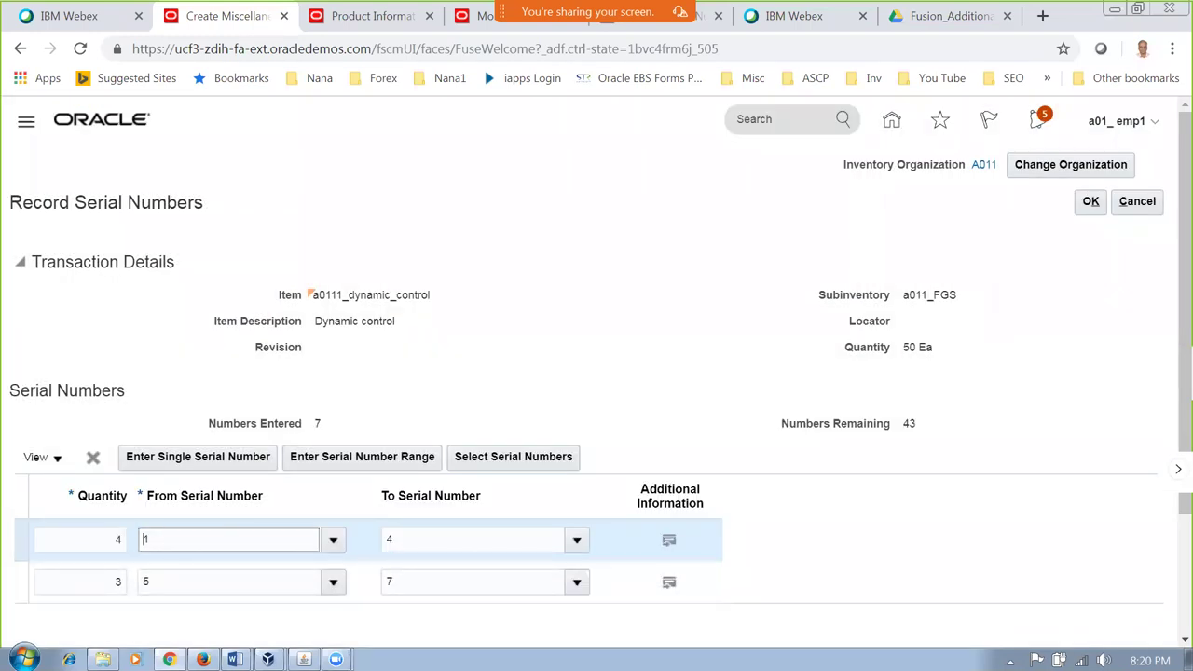
{"action": "mouse_move", "coordinate": [235, 660]}
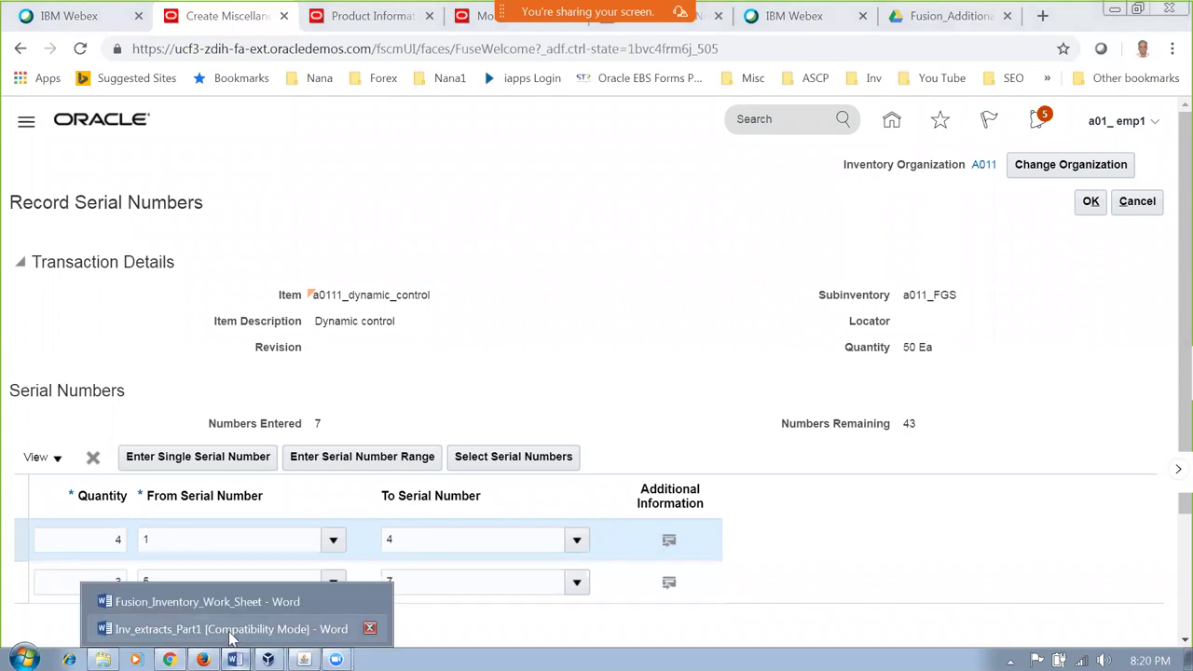
{"action": "left_click", "coordinate": [261, 629]}
{"action": "left_click_drag", "start_coordinate": [354, 427], "coordinate": [397, 533]}
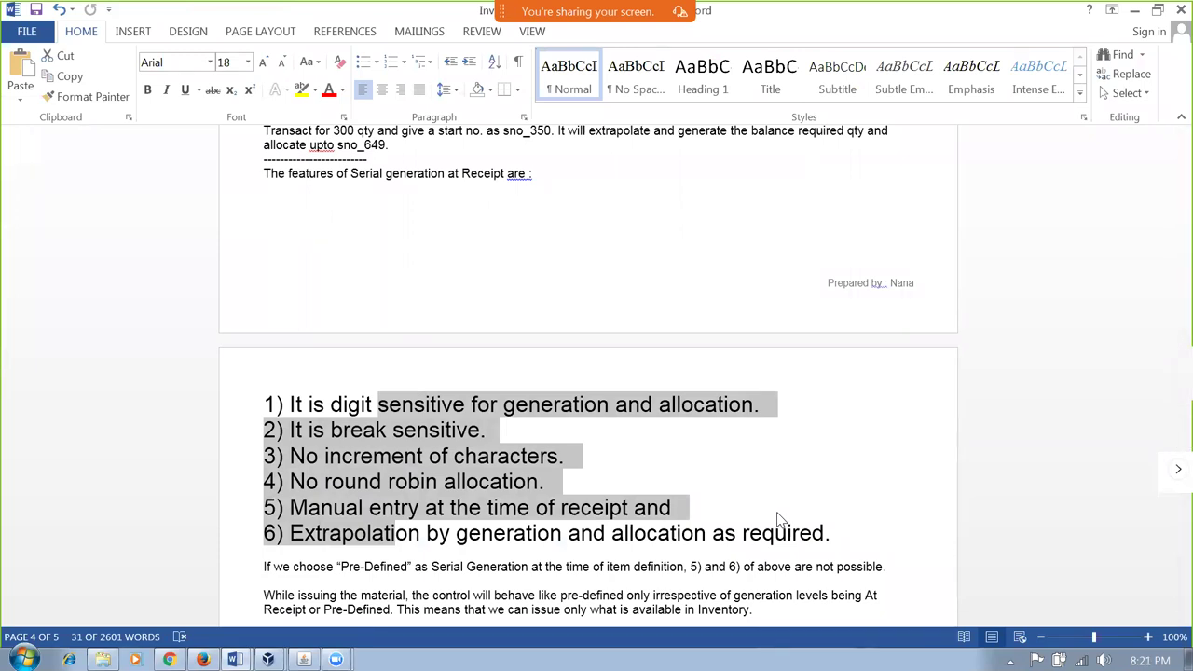
{"action": "key", "text": "alt+Tab"}
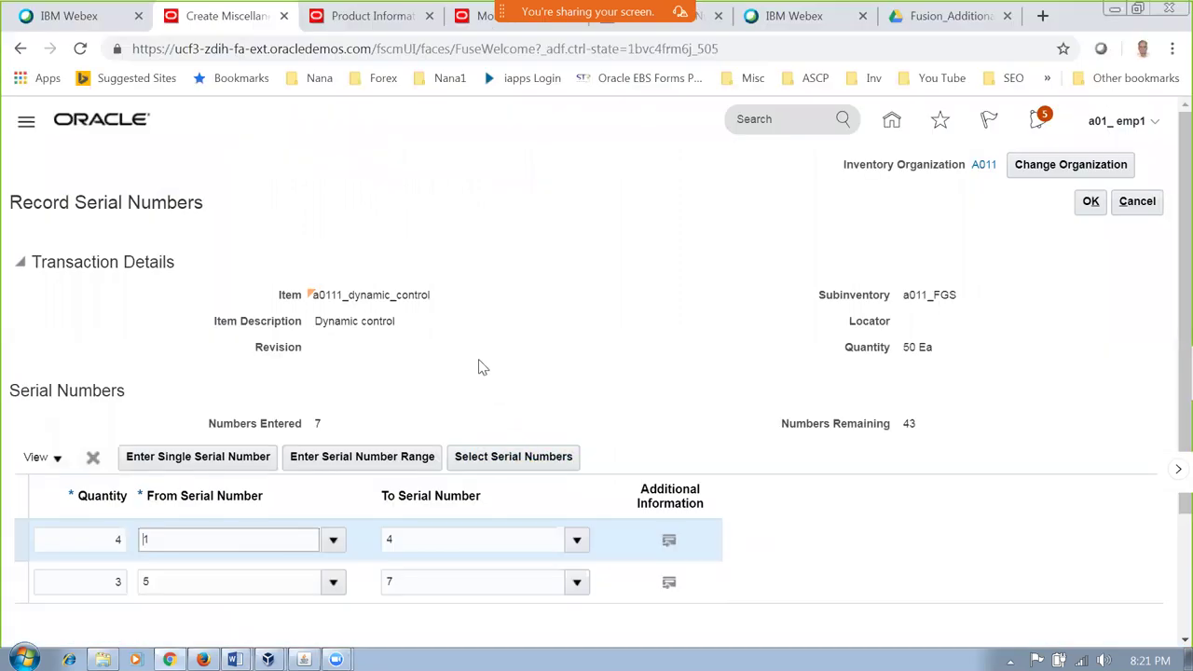
Step: Add a serial range from 43 to 85 covering the remaining 43 units
{"action": "scroll", "coordinate": [319, 568], "scroll_direction": "down", "scroll_amount": 3}
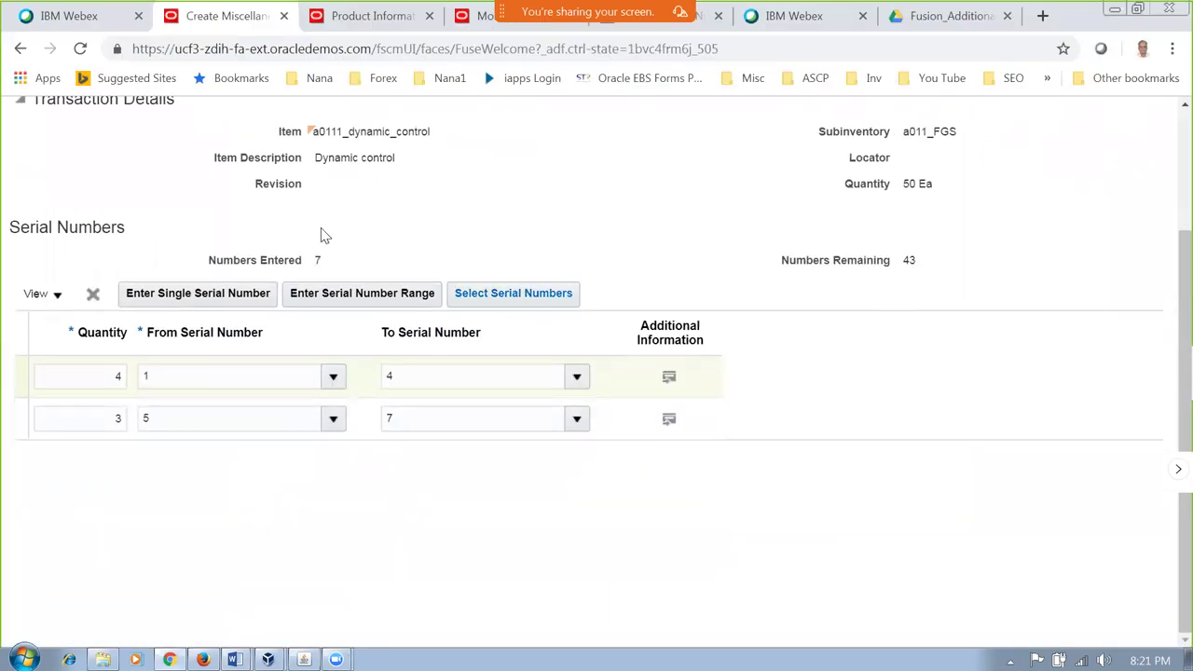
{"action": "left_click", "coordinate": [366, 302]}
{"action": "left_click", "coordinate": [151, 374]}
{"action": "type", "text": "nana12345"}
{"action": "key", "text": "Tab"}
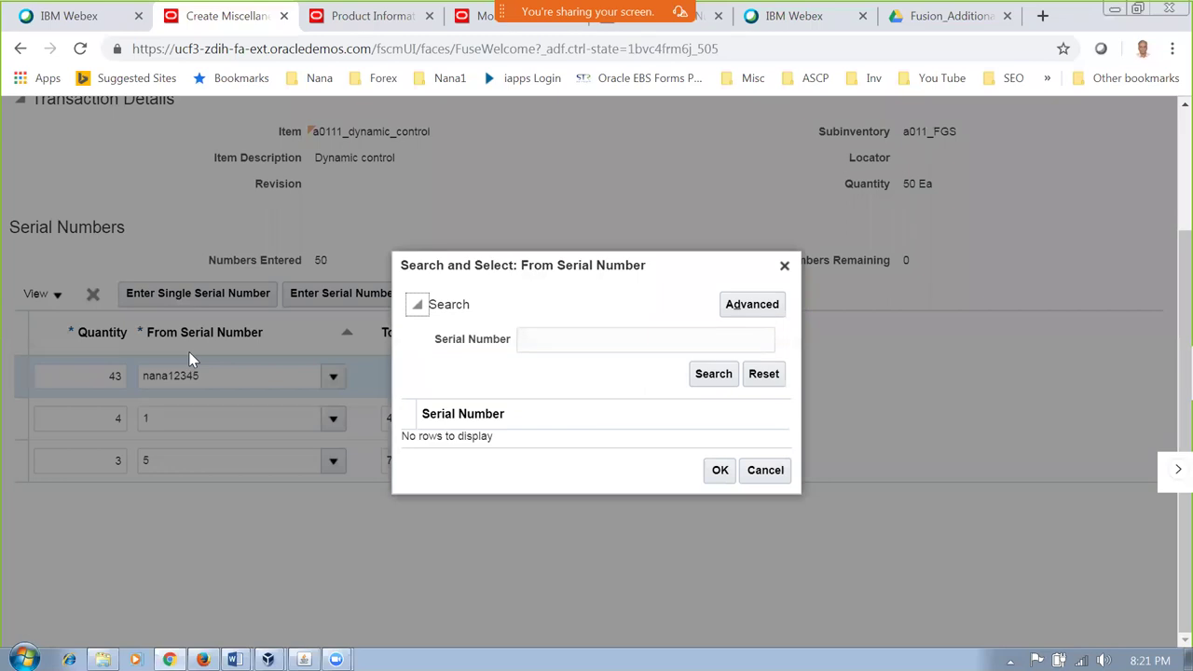
{"action": "left_click", "coordinate": [765, 471]}
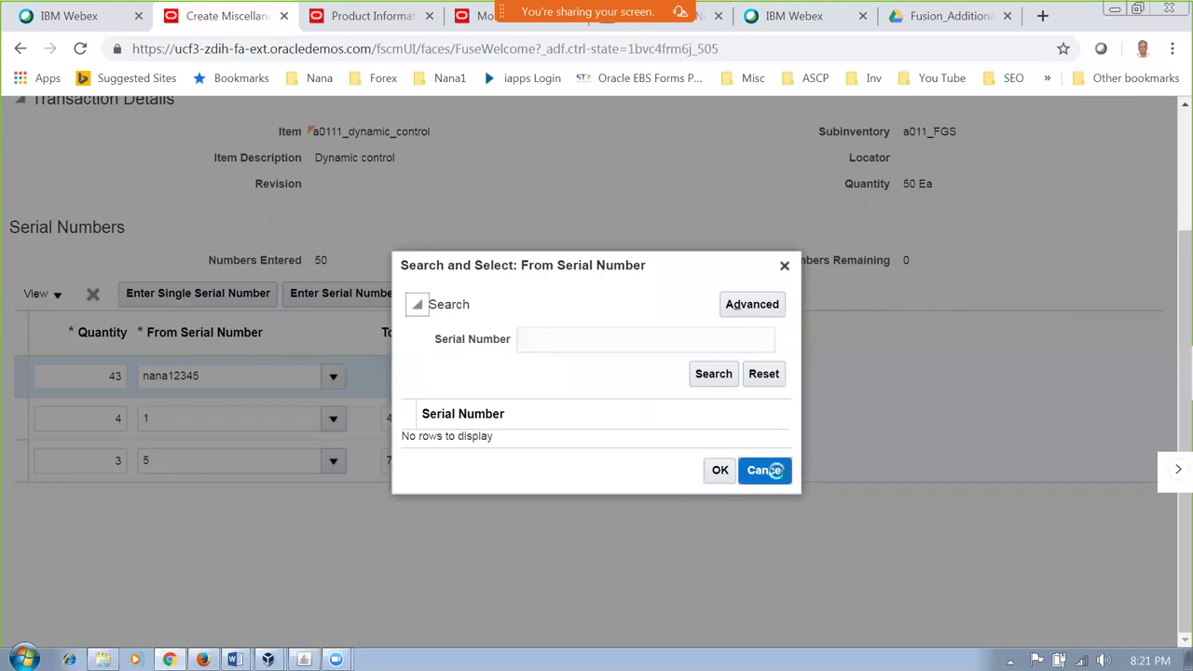
{"action": "left_click_drag", "start_coordinate": [224, 373], "coordinate": [94, 398]}
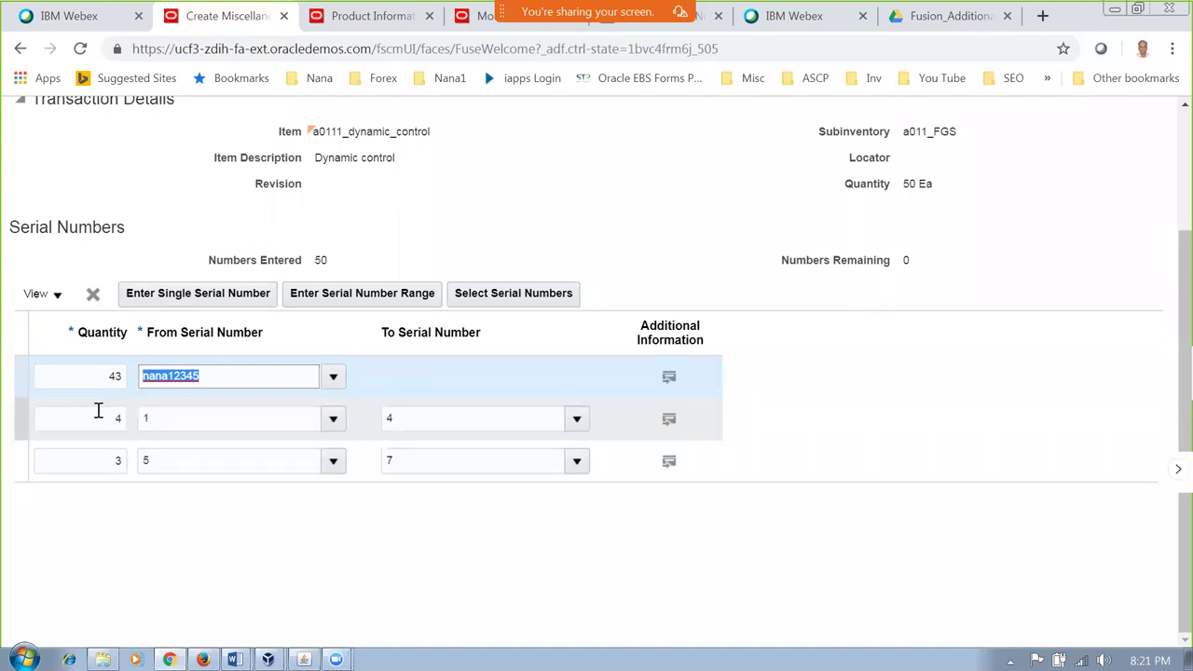
{"action": "type", "text": "43"}
{"action": "key", "text": "Tab"}
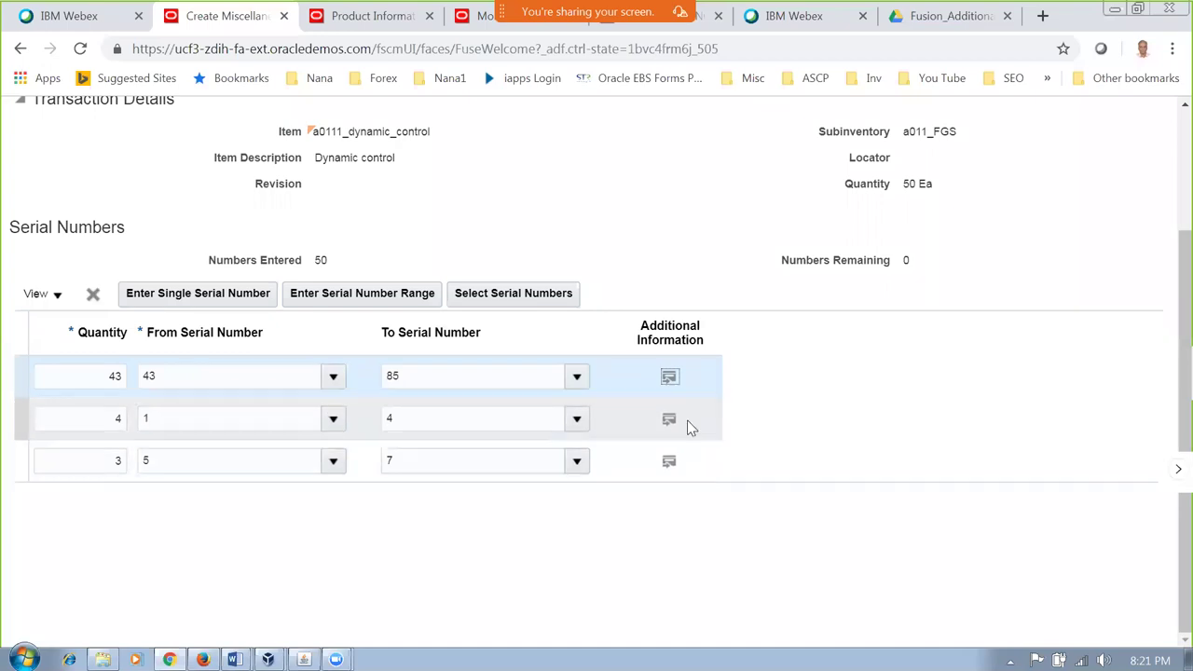
{"action": "scroll", "coordinate": [793, 417], "scroll_direction": "up", "scroll_amount": 3}
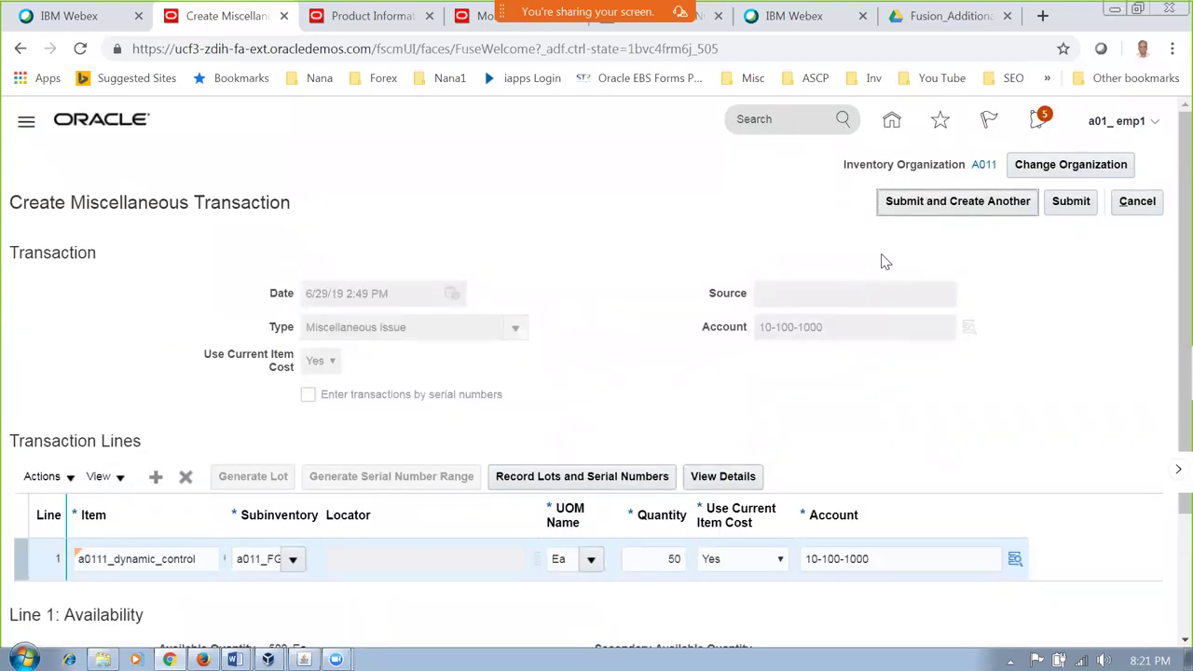
Step: Submit the 50 Ea issue of a0111_dynamic_control and acknowledge the confirmation
{"action": "left_click", "coordinate": [1080, 211]}
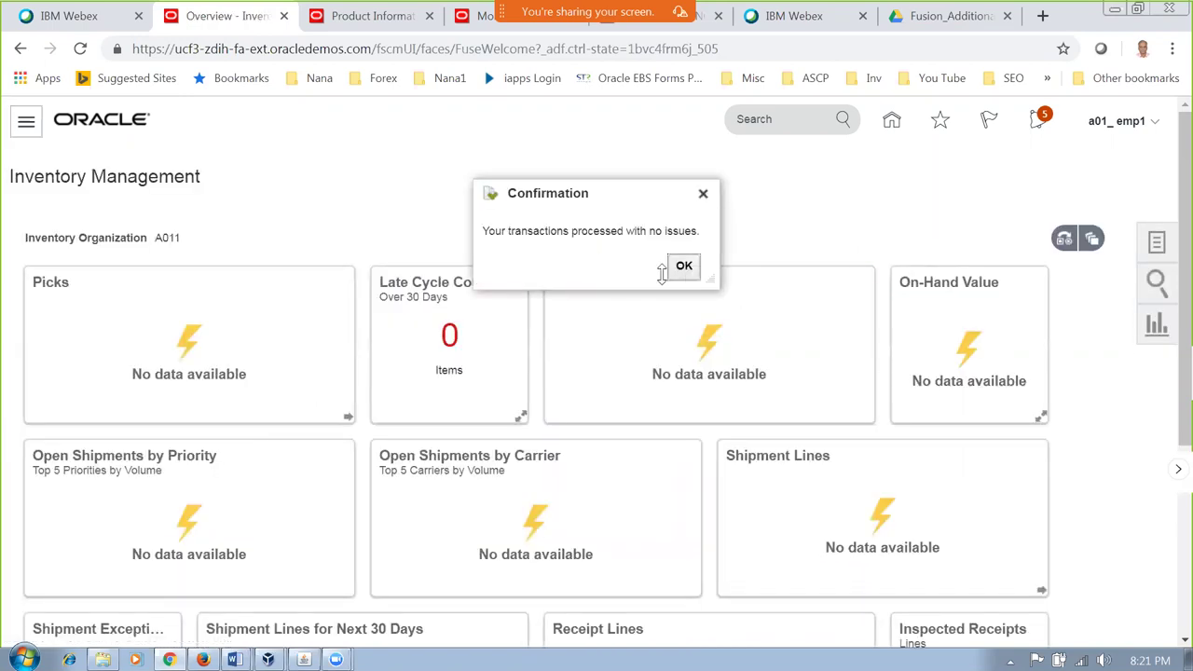
{"action": "left_click", "coordinate": [684, 269]}
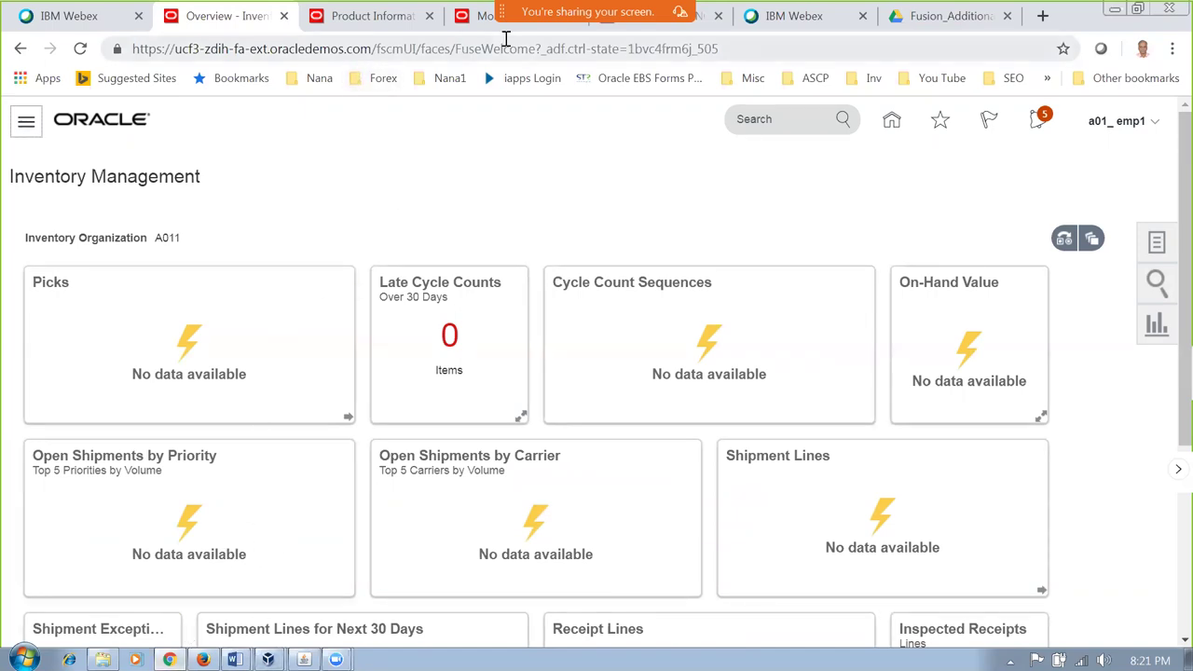
Step: Search the item's serial numbers between 1 and 9 on Manage Serial Numbers
{"action": "left_click", "coordinate": [695, 26]}
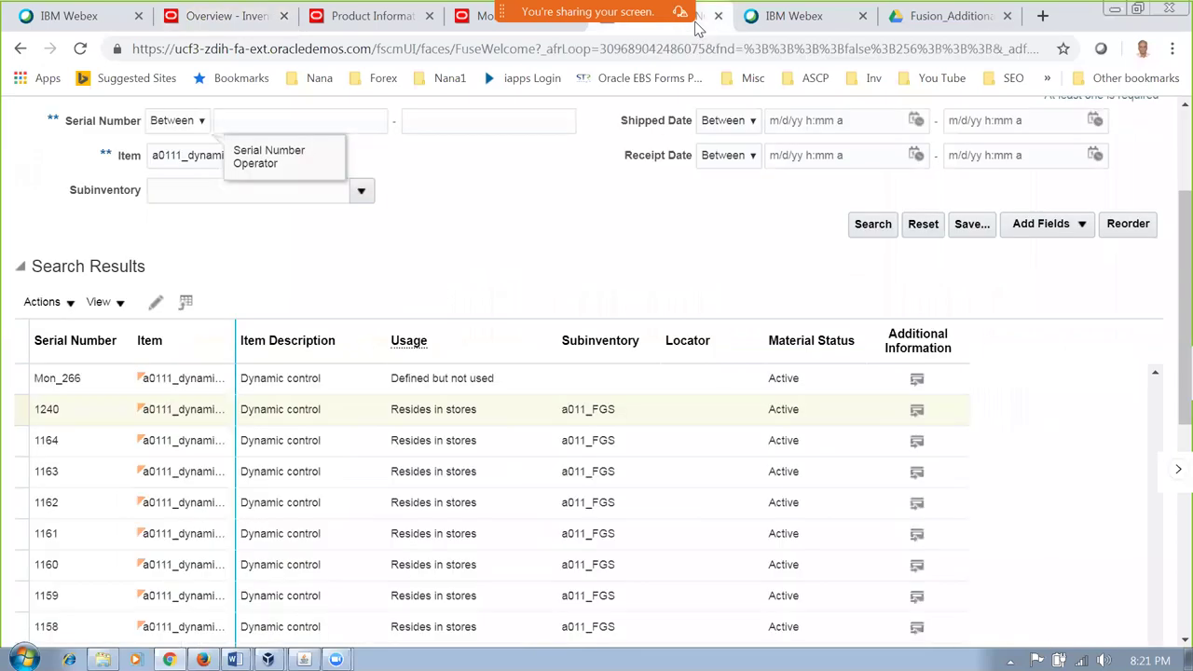
{"action": "scroll", "coordinate": [75, 230], "scroll_direction": "up", "scroll_amount": 2}
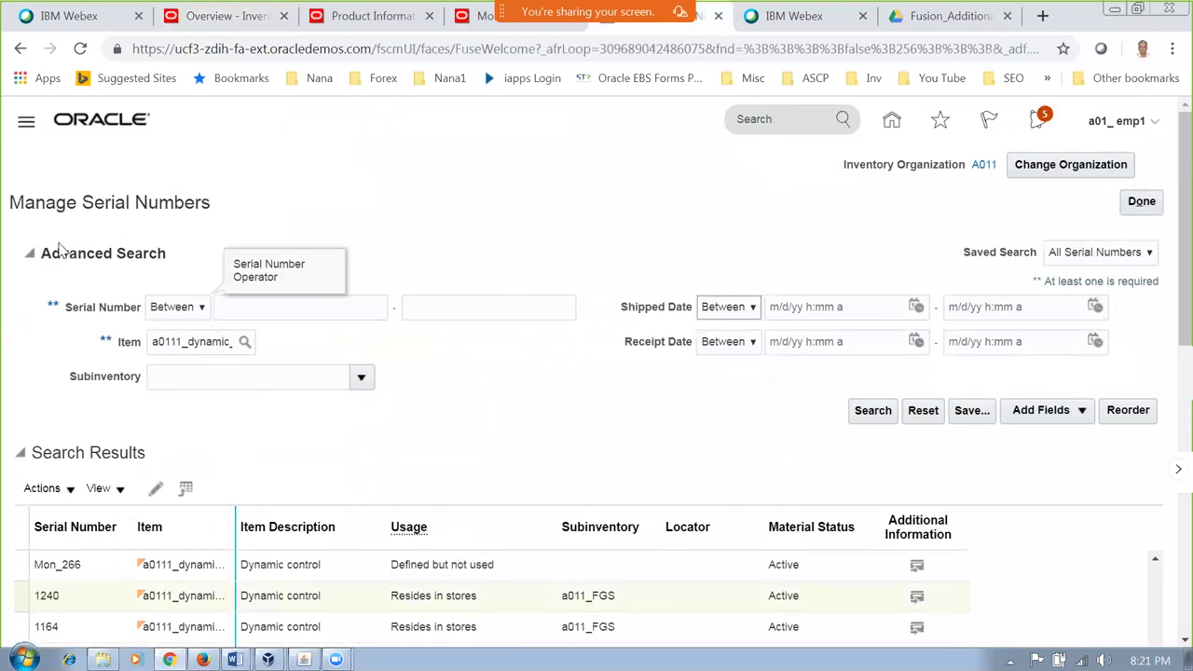
{"action": "left_click", "coordinate": [875, 410]}
{"action": "scroll", "coordinate": [410, 503], "scroll_direction": "down", "scroll_amount": 1}
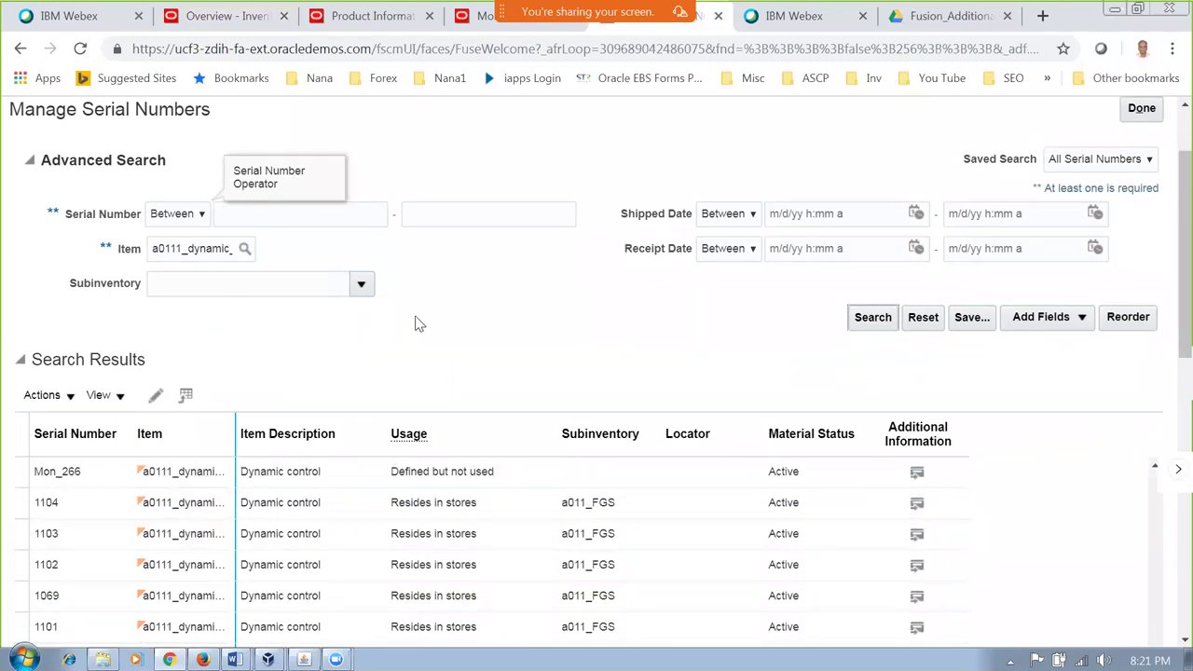
{"action": "left_click", "coordinate": [270, 215]}
{"action": "type", "text": "1"}
{"action": "key", "text": "Tab"}
{"action": "type", "text": "9"}
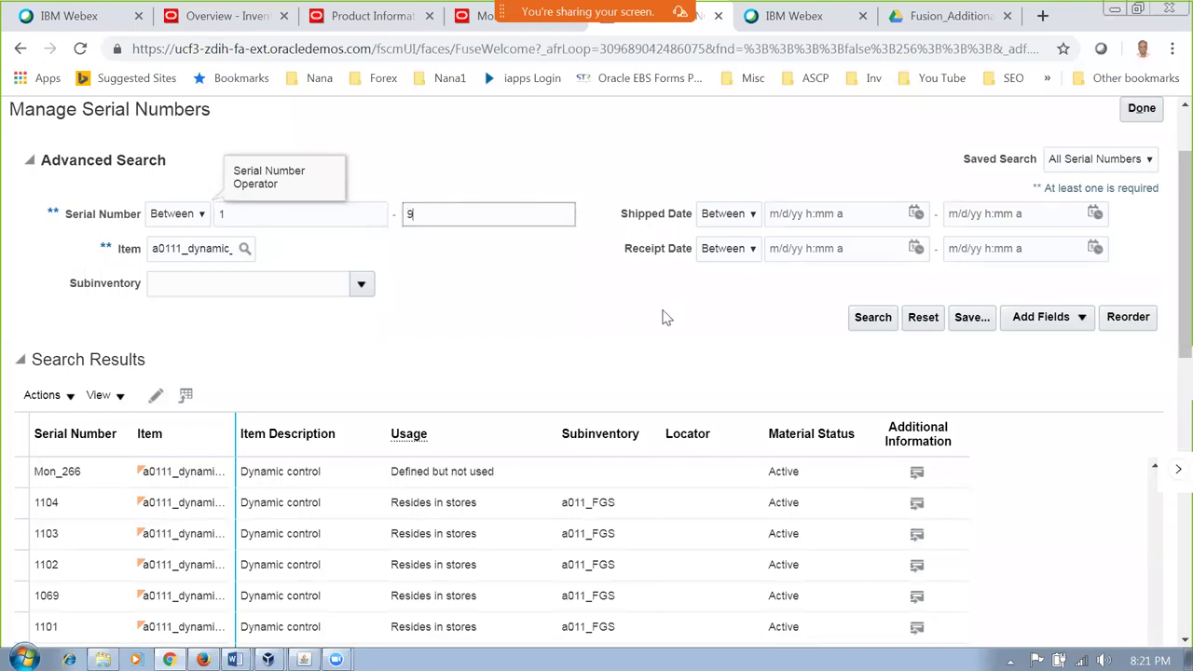
{"action": "left_click", "coordinate": [869, 327]}
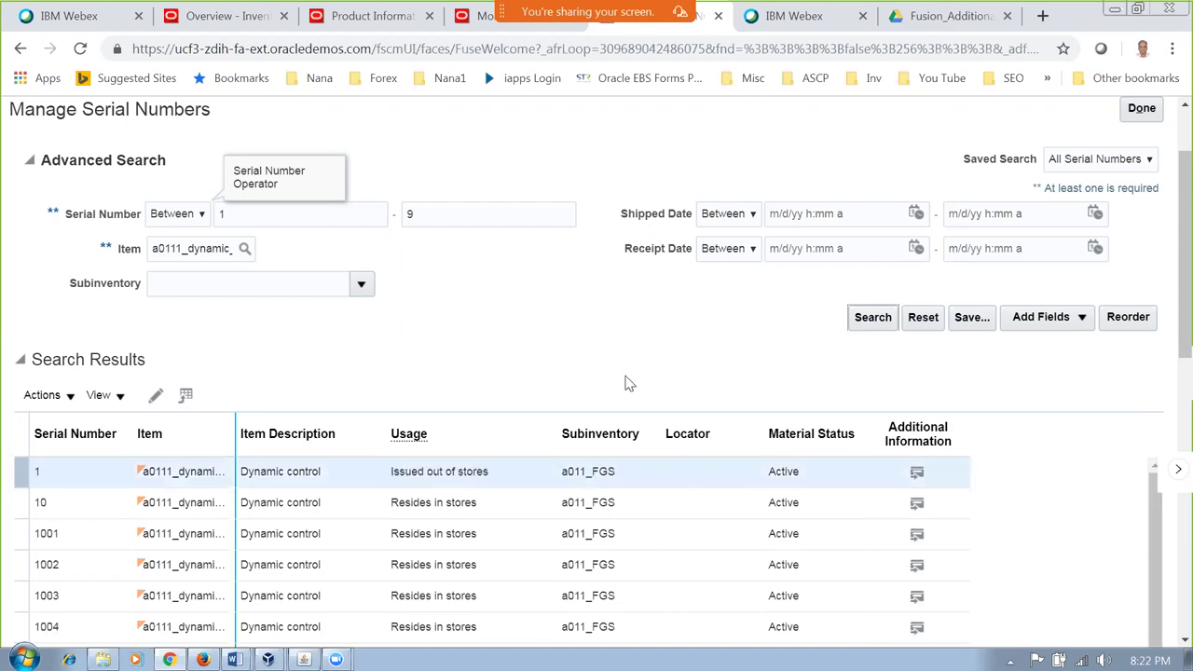
Step: Scroll through the results to confirm serial 1 is Issued out of stores
{"action": "scroll", "coordinate": [626, 381], "scroll_direction": "down", "scroll_amount": 2}
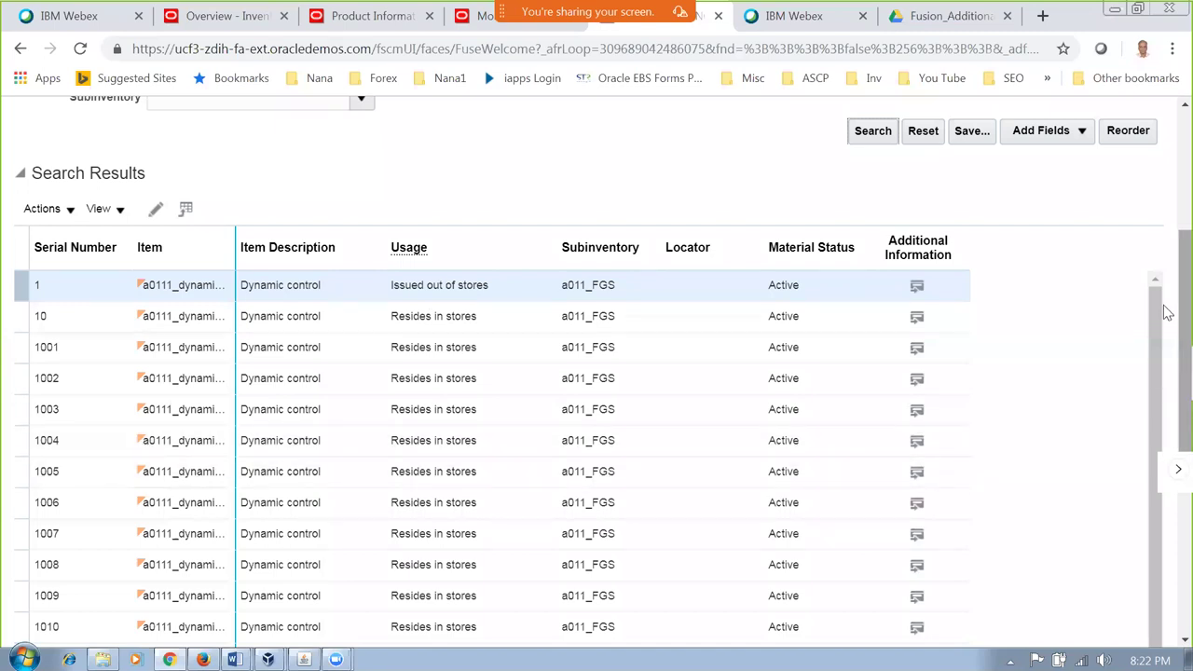
{"action": "scroll", "coordinate": [1167, 312], "scroll_direction": "down", "scroll_amount": 5}
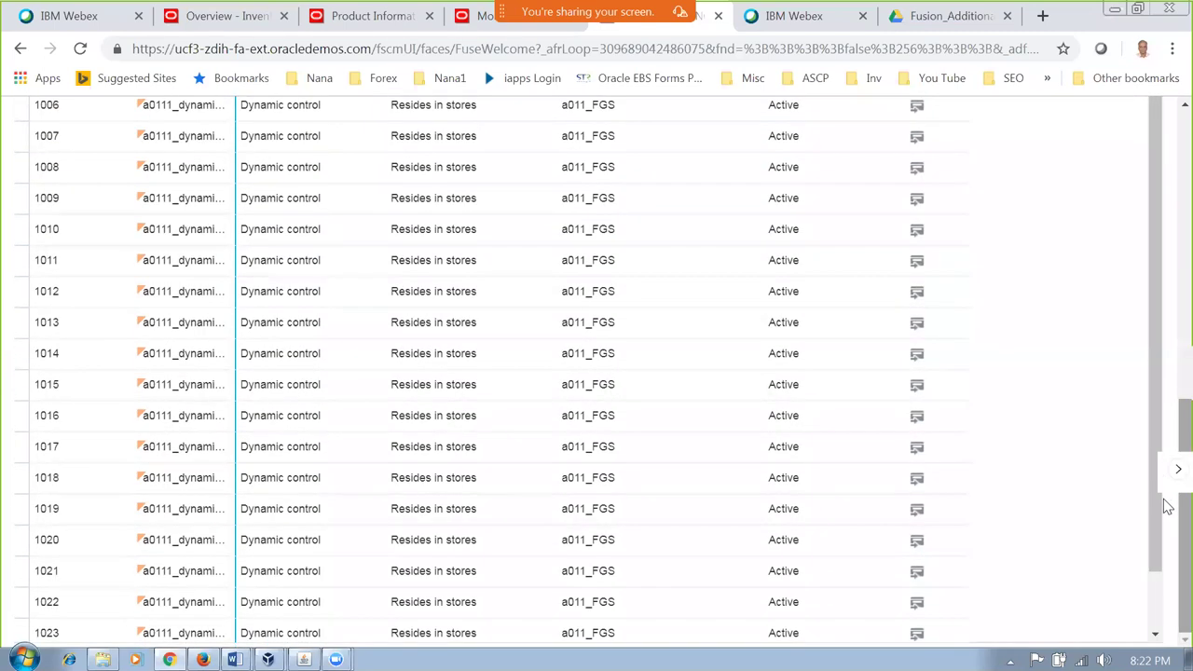
{"action": "scroll", "coordinate": [1154, 435], "scroll_direction": "down", "scroll_amount": 2}
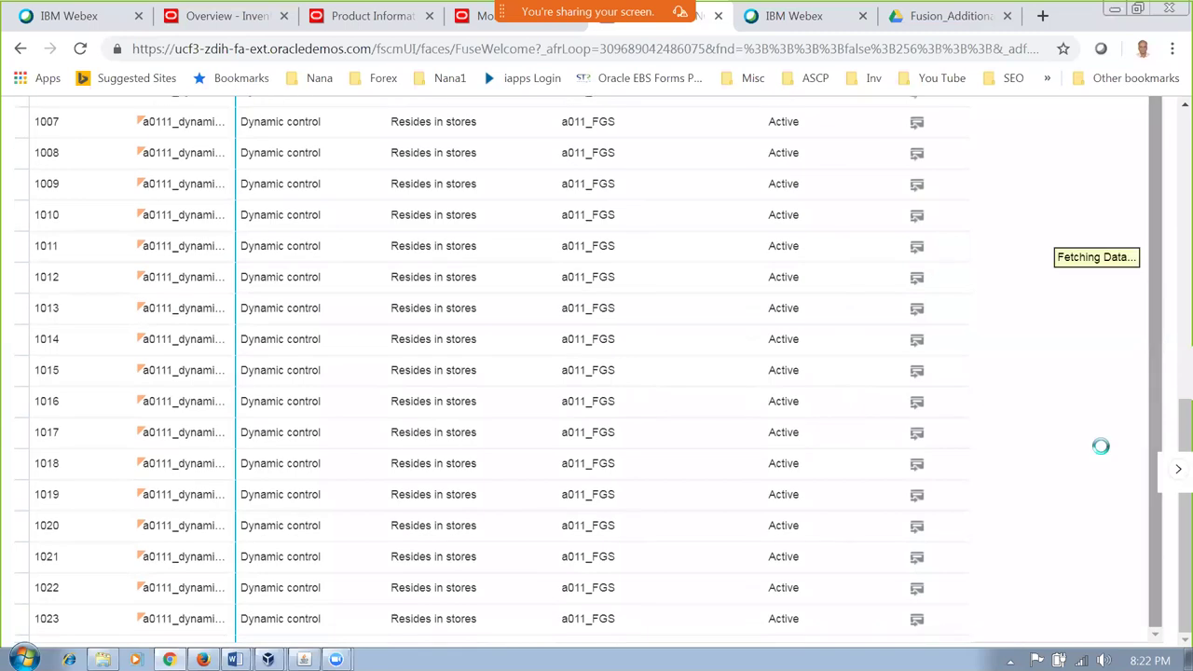
{"action": "scroll", "coordinate": [196, 604], "scroll_direction": "down", "scroll_amount": 14}
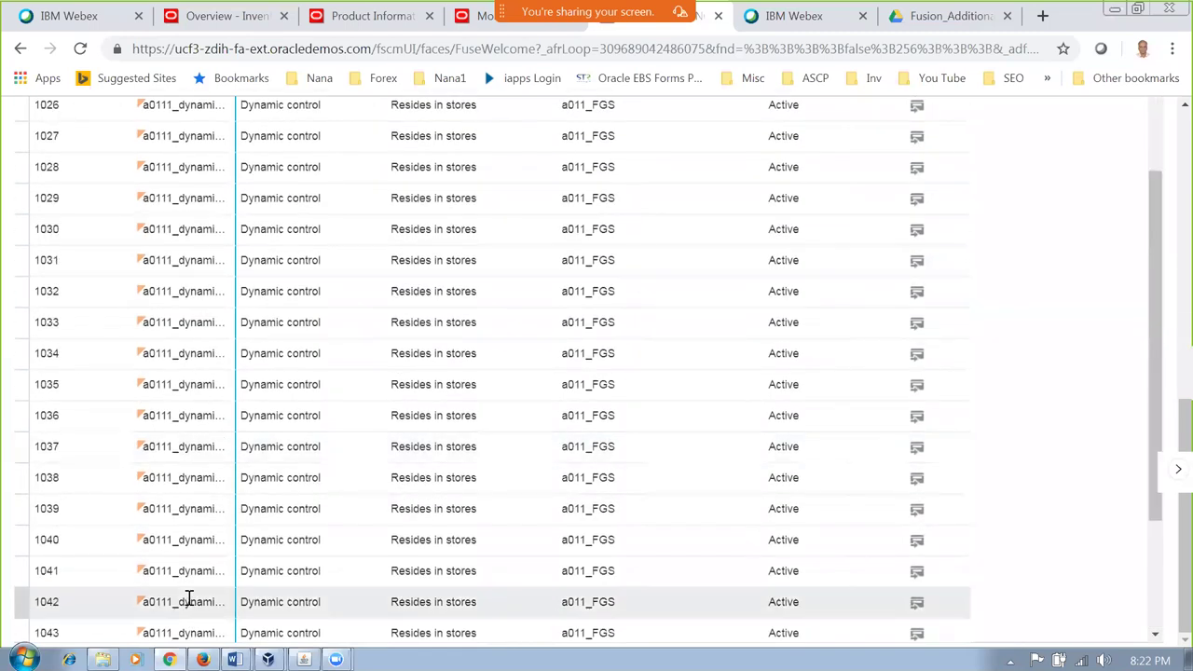
{"action": "scroll", "coordinate": [187, 604], "scroll_direction": "down", "scroll_amount": 11}
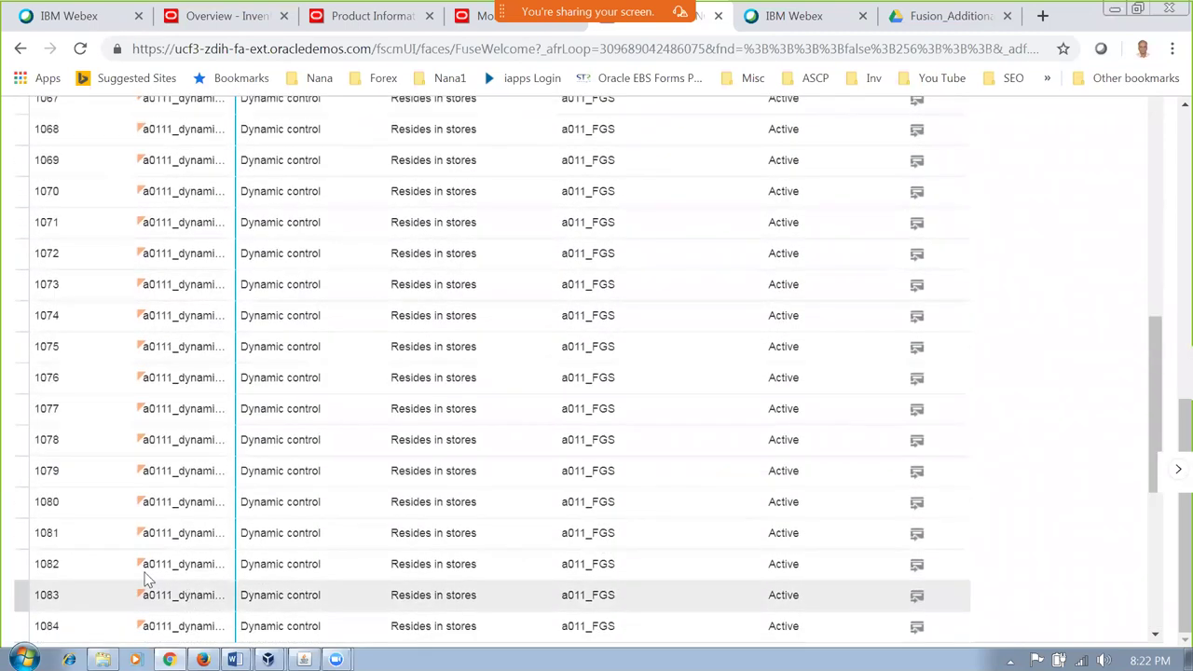
{"action": "scroll", "coordinate": [50, 548], "scroll_direction": "down", "scroll_amount": 10}
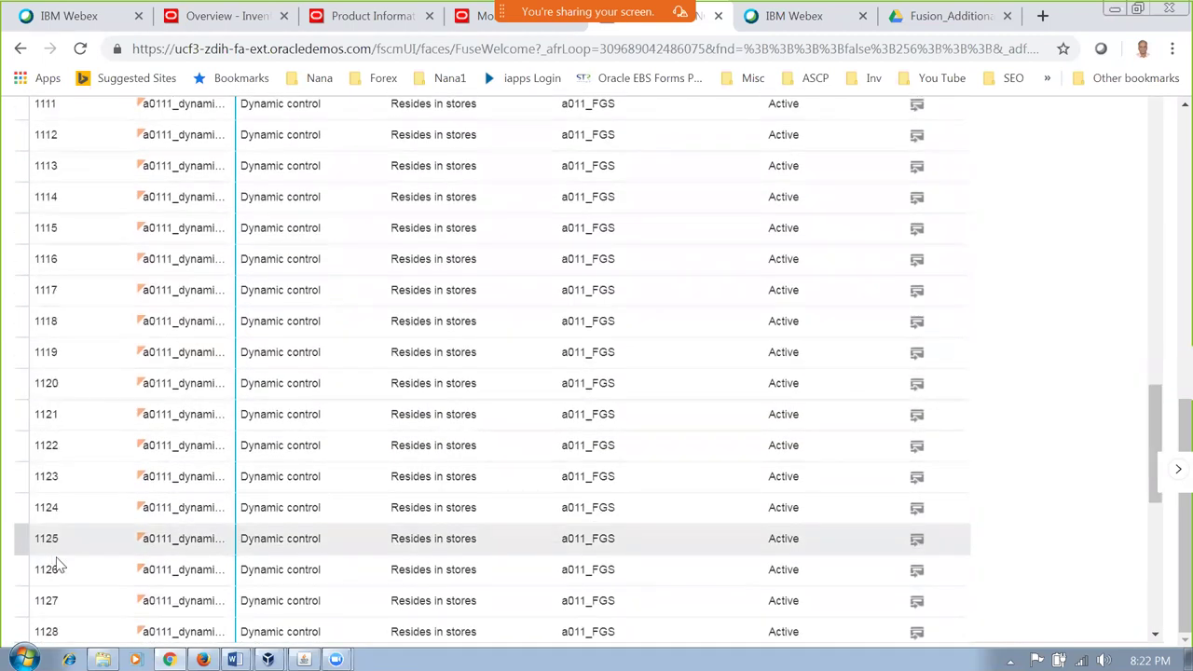
{"action": "scroll", "coordinate": [56, 556], "scroll_direction": "up", "scroll_amount": 20}
{"action": "scroll", "coordinate": [56, 556], "scroll_direction": "up", "scroll_amount": 15}
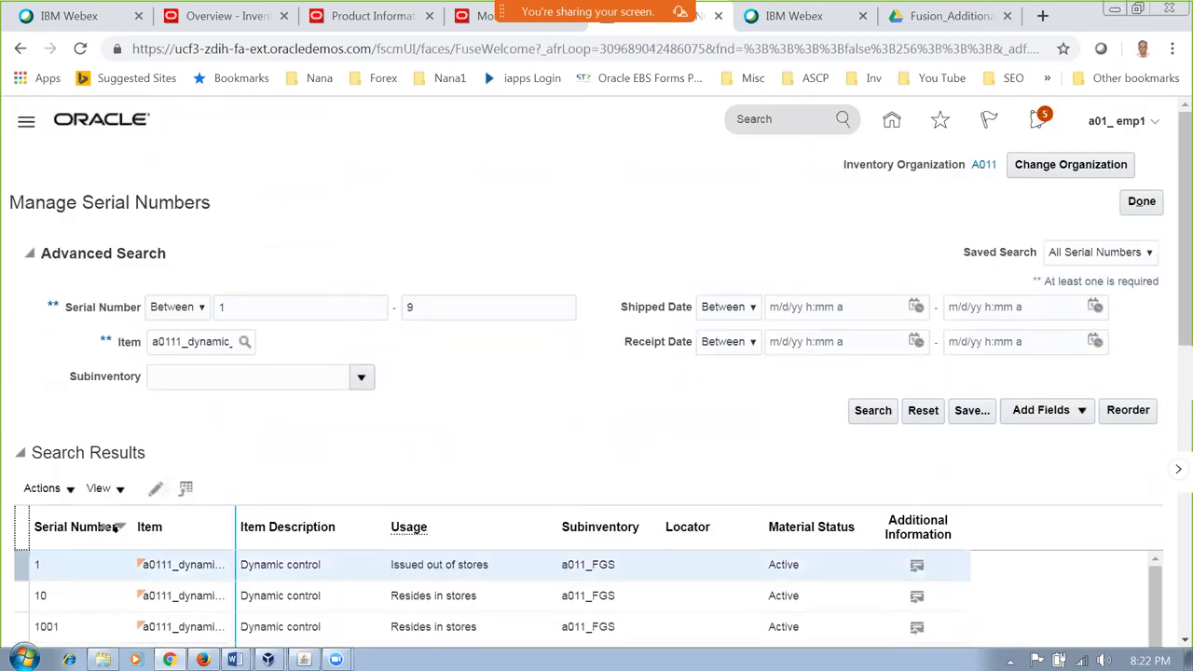
Step: Scroll through the a0111_dynamic_control serials, listing 1371–1373 residing in a011_FGS
{"action": "scroll", "coordinate": [492, 438], "scroll_direction": "down", "scroll_amount": 2}
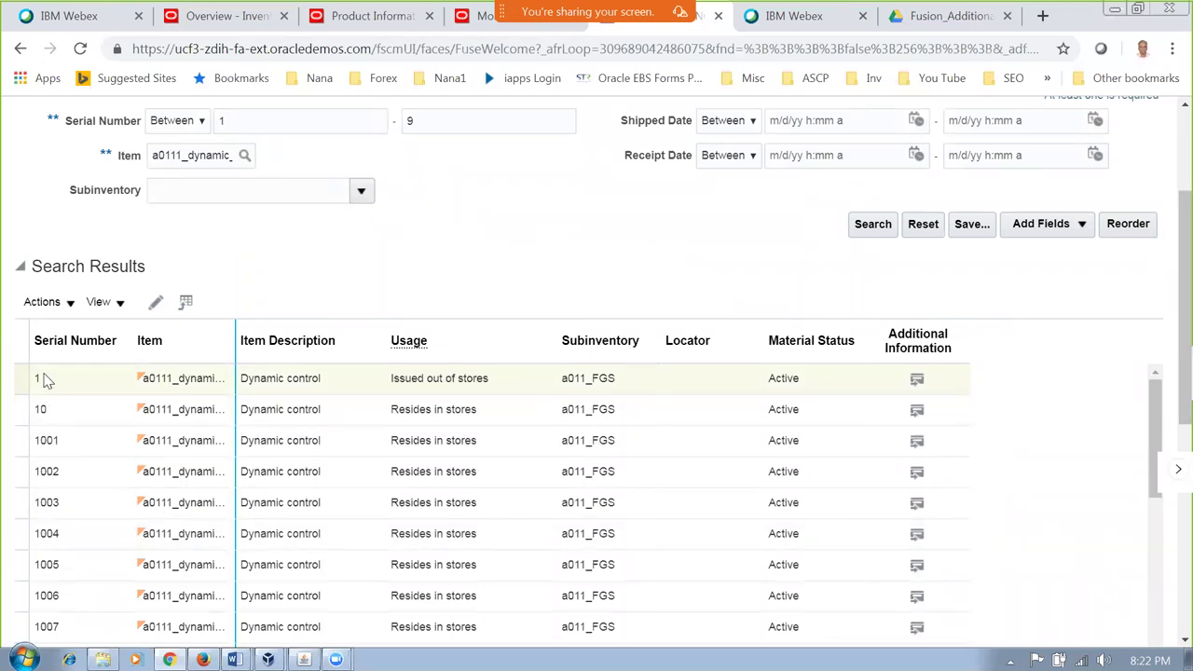
{"action": "scroll", "coordinate": [1166, 280], "scroll_direction": "down", "scroll_amount": 5}
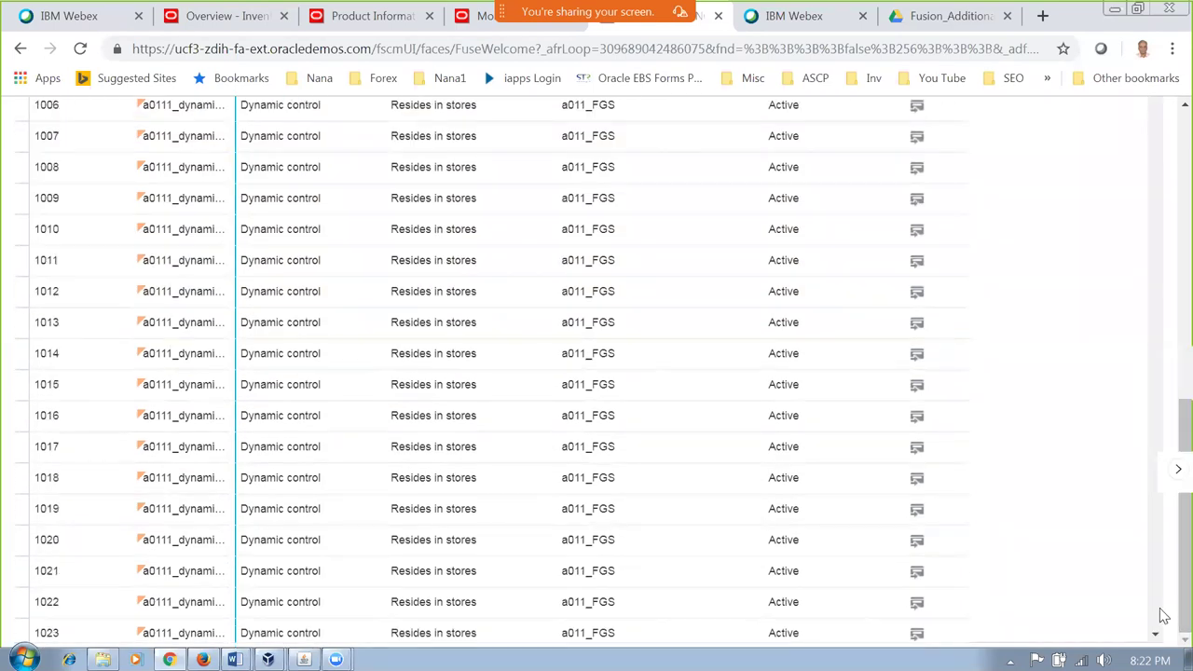
{"action": "scroll", "coordinate": [1165, 611], "scroll_direction": "down", "scroll_amount": 5}
{"action": "scroll", "coordinate": [1164, 616], "scroll_direction": "down", "scroll_amount": 5}
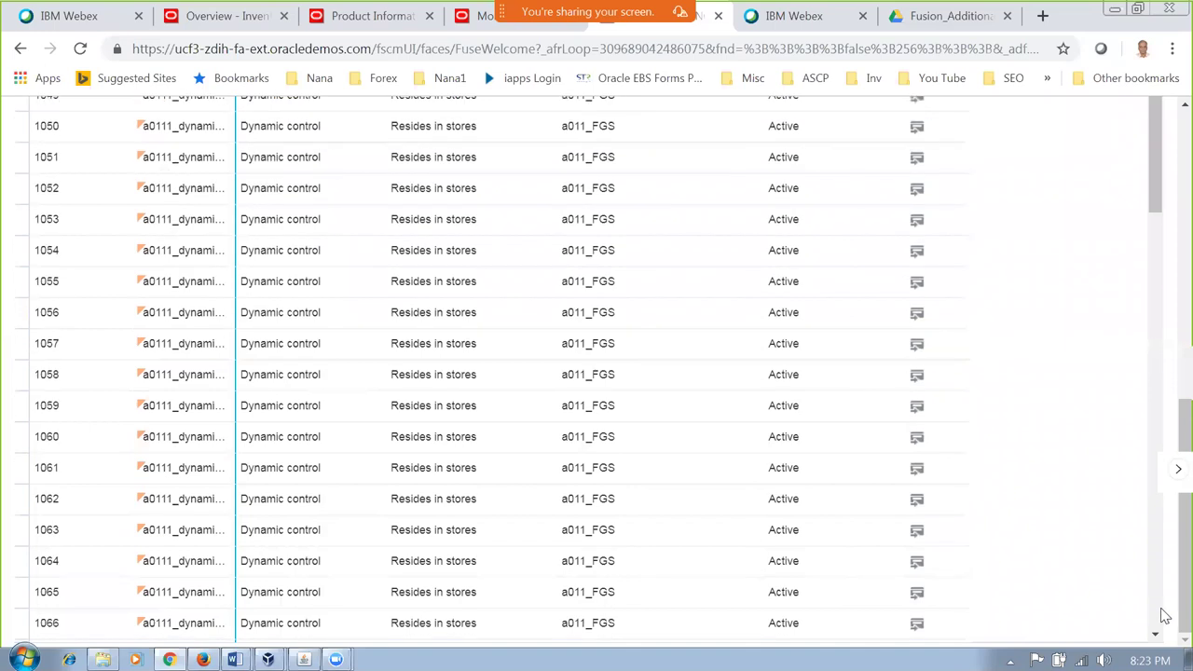
{"action": "scroll", "coordinate": [1165, 615], "scroll_direction": "down", "scroll_amount": 5}
{"action": "left_click_drag", "start_coordinate": [1162, 320], "coordinate": [1157, 597]}
{"action": "scroll", "coordinate": [1159, 578], "scroll_direction": "down", "scroll_amount": 2}
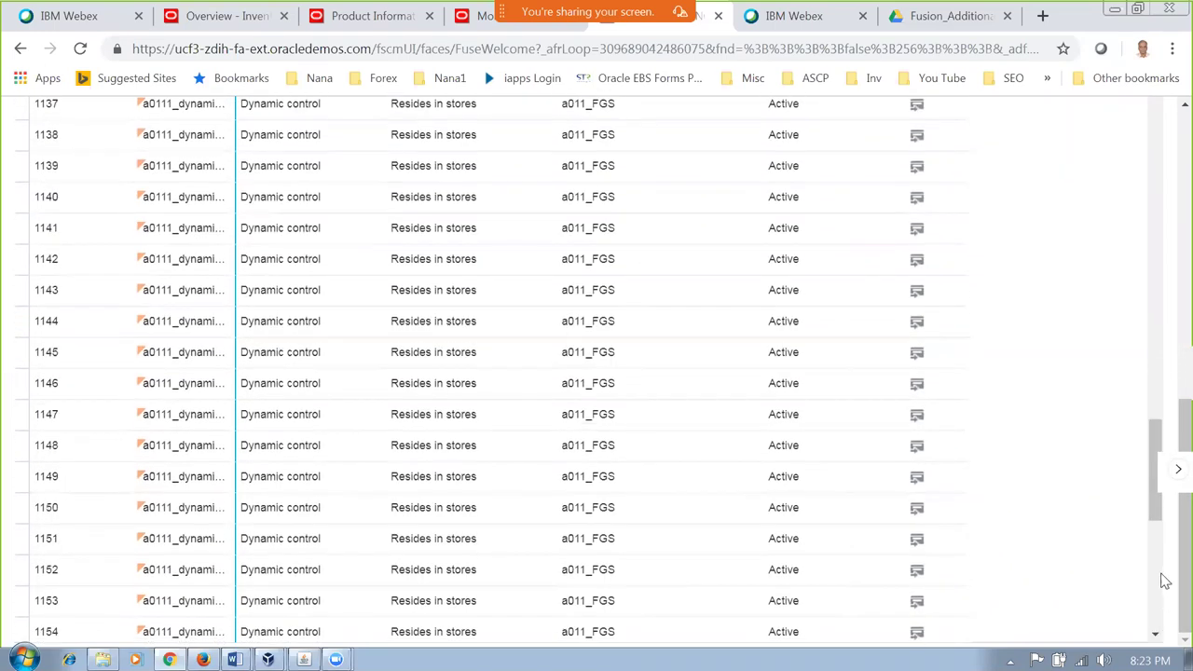
{"action": "scroll", "coordinate": [1156, 513], "scroll_direction": "down", "scroll_amount": 6}
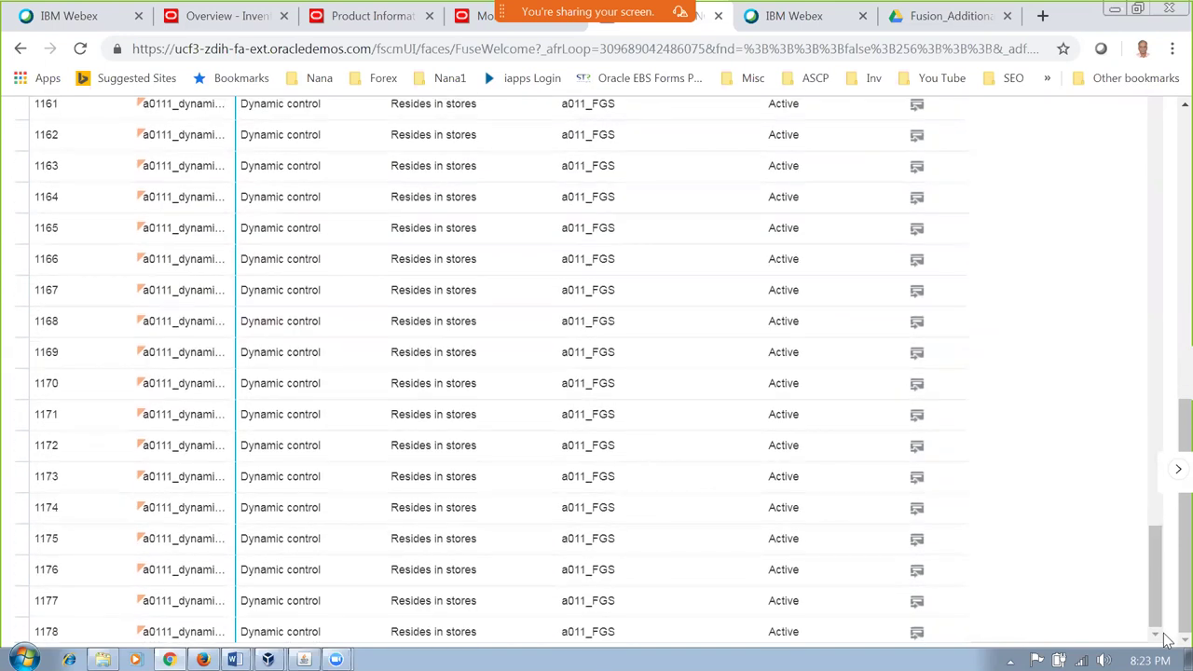
{"action": "scroll", "coordinate": [1154, 527], "scroll_direction": "down", "scroll_amount": 5}
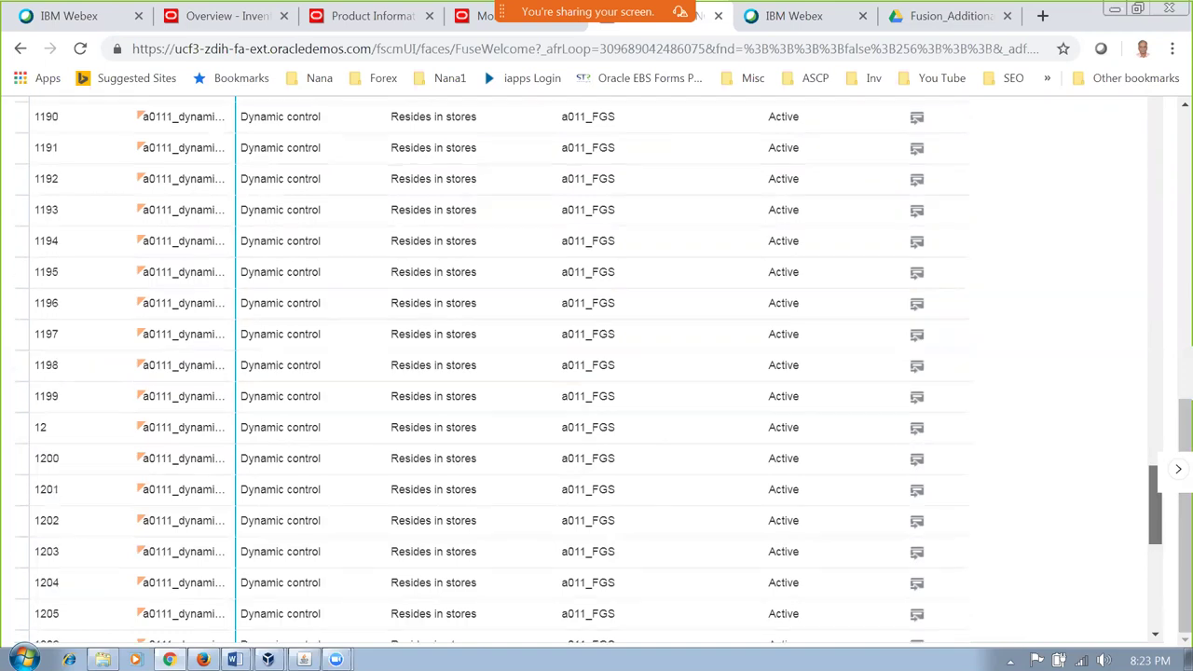
{"action": "scroll", "coordinate": [1161, 569], "scroll_direction": "down", "scroll_amount": 2}
{"action": "scroll", "coordinate": [1164, 578], "scroll_direction": "down", "scroll_amount": 4}
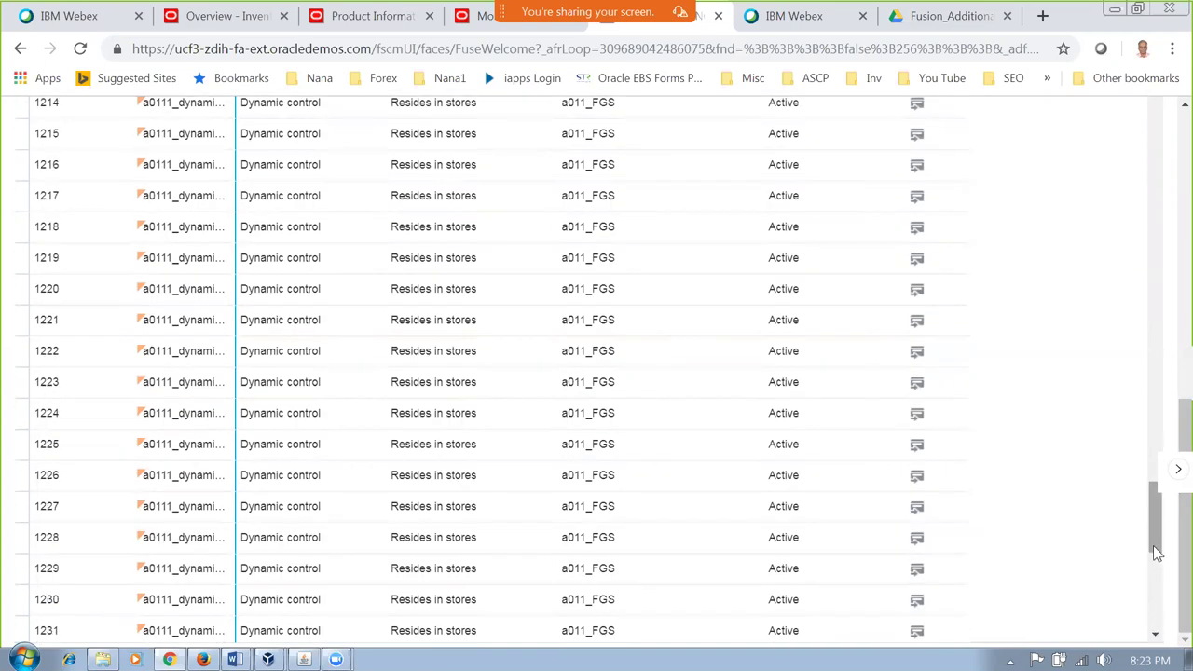
{"action": "scroll", "coordinate": [1161, 554], "scroll_direction": "down", "scroll_amount": 6}
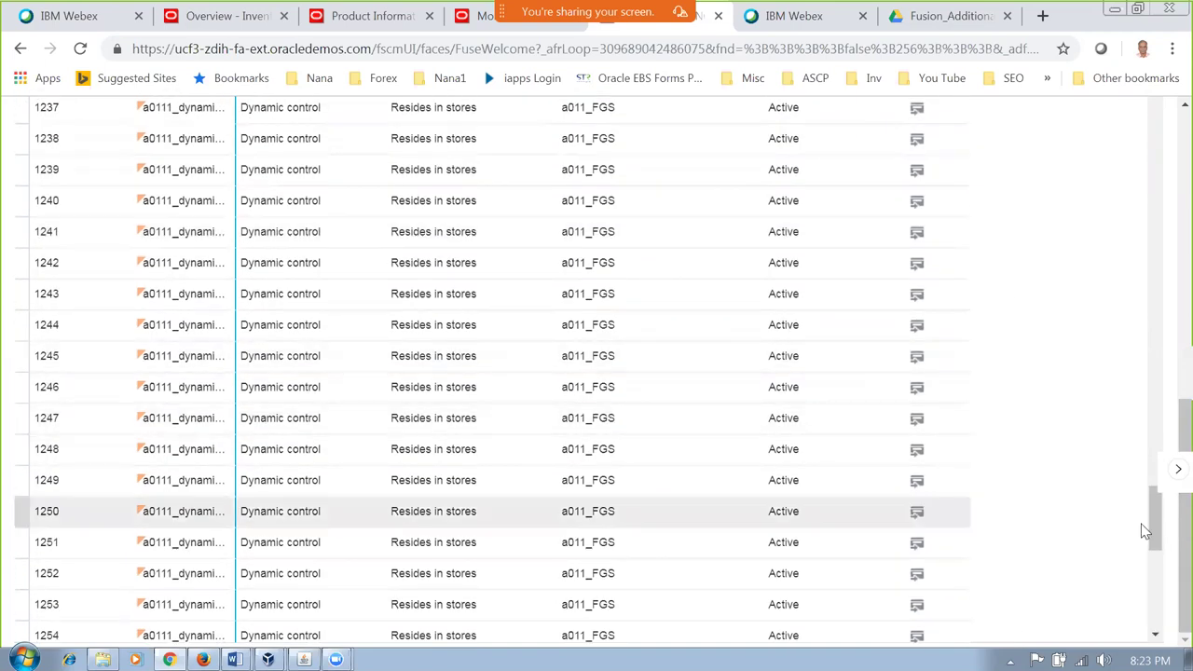
{"action": "scroll", "coordinate": [1153, 532], "scroll_direction": "down", "scroll_amount": 1}
Step: Finish reviewing the serial results, return to the top, and open the Inv_Day 1 training folder
{"action": "scroll", "coordinate": [1152, 634], "scroll_direction": "down", "scroll_amount": 10}
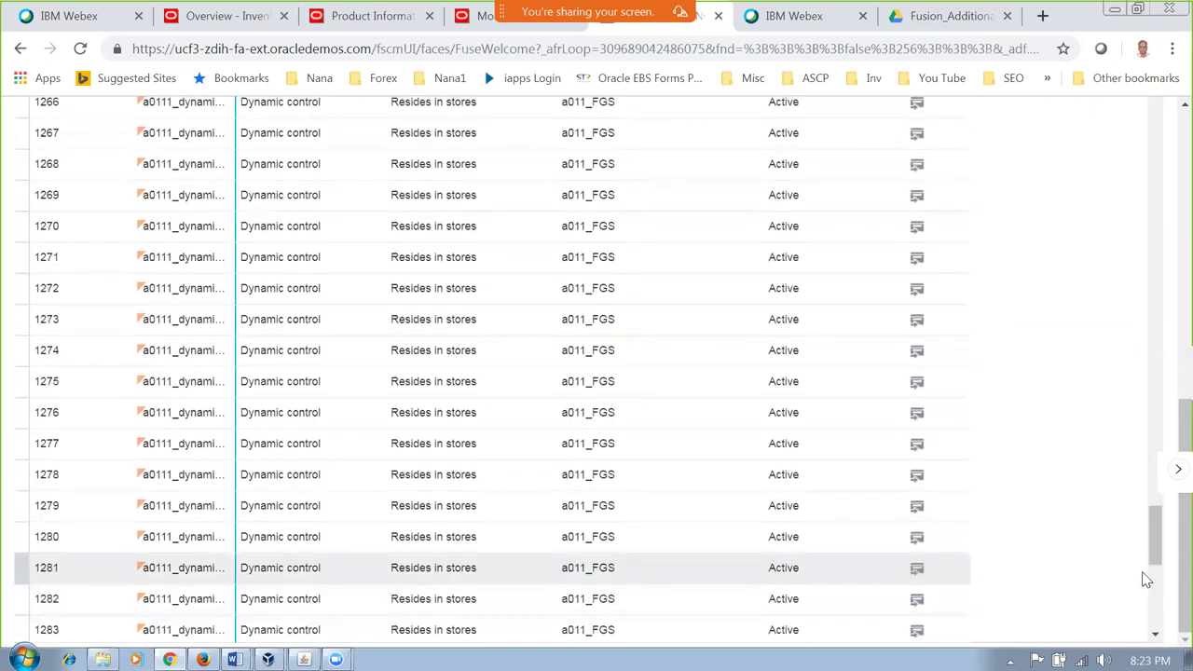
{"action": "scroll", "coordinate": [1157, 559], "scroll_direction": "down", "scroll_amount": 7}
{"action": "scroll", "coordinate": [1161, 591], "scroll_direction": "down", "scroll_amount": 2}
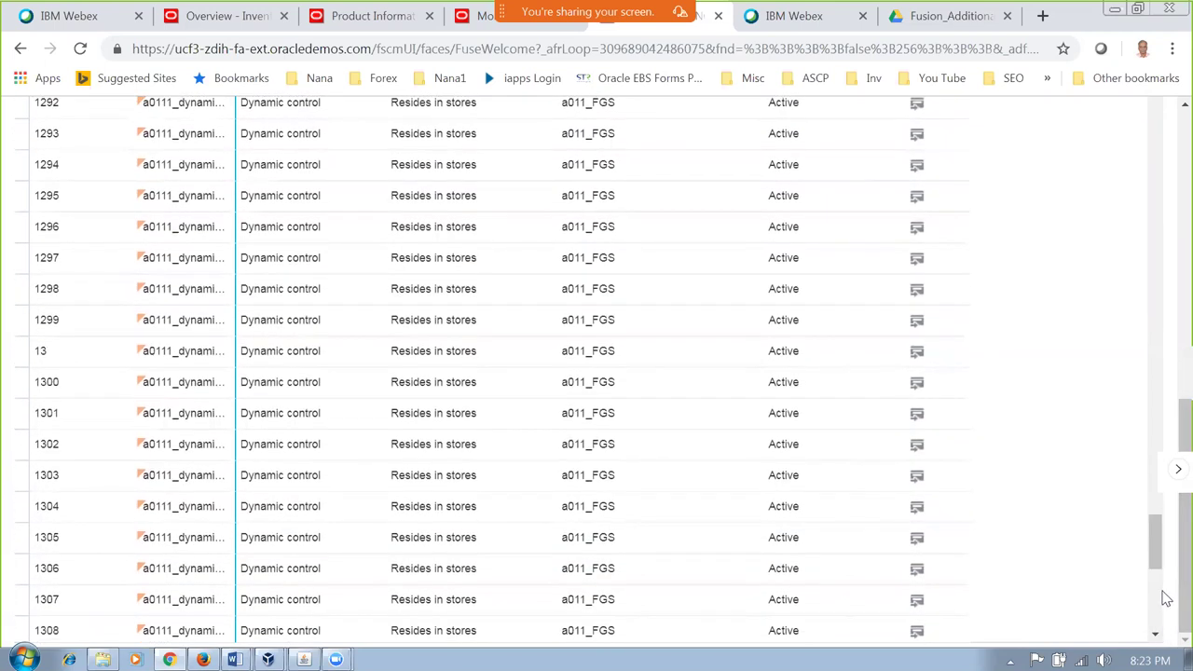
{"action": "scroll", "coordinate": [1159, 556], "scroll_direction": "down", "scroll_amount": 4}
{"action": "scroll", "coordinate": [1162, 625], "scroll_direction": "down", "scroll_amount": 4}
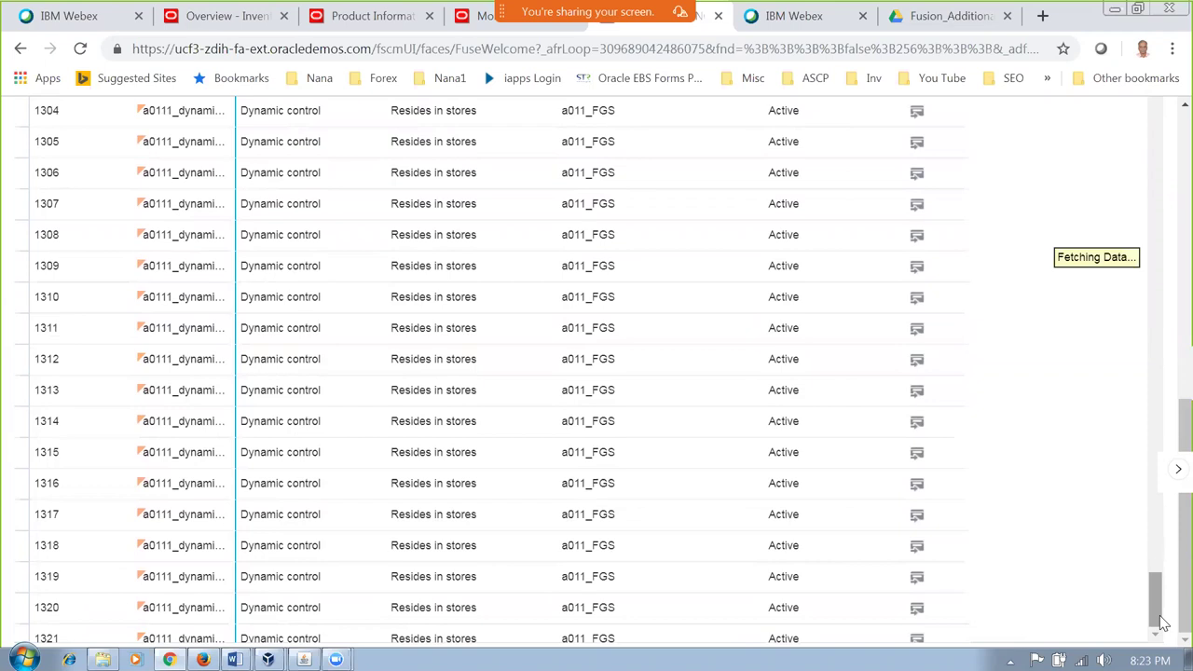
{"action": "scroll", "coordinate": [1164, 582], "scroll_direction": "down", "scroll_amount": 3}
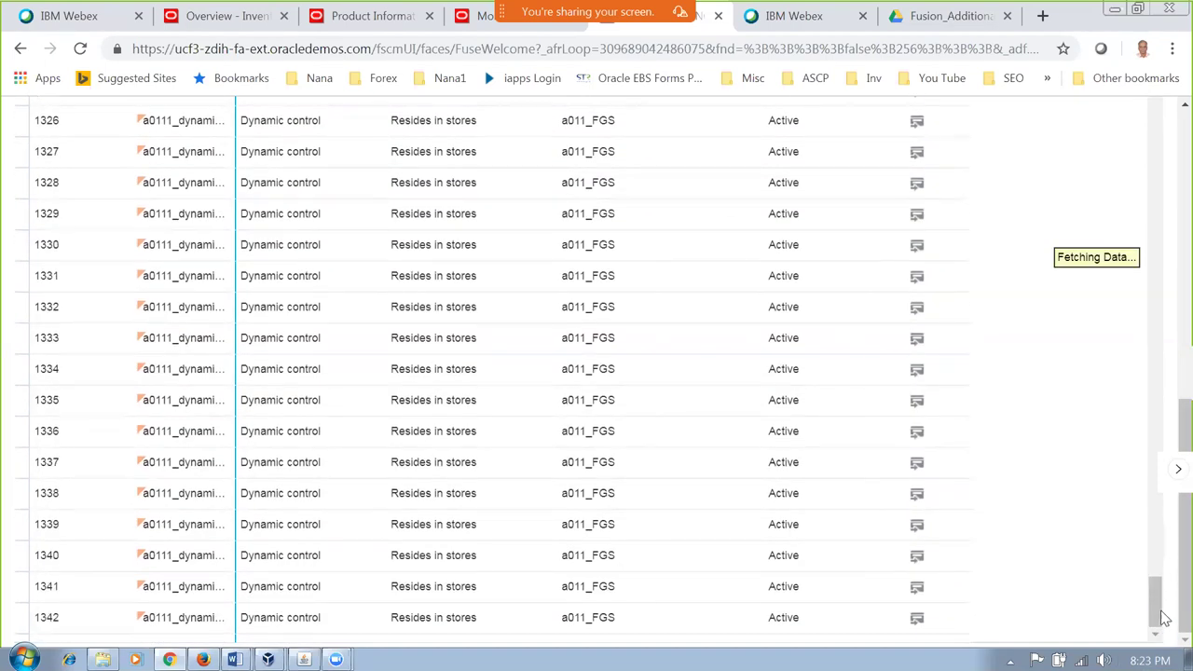
{"action": "scroll", "coordinate": [1156, 573], "scroll_direction": "down", "scroll_amount": 5}
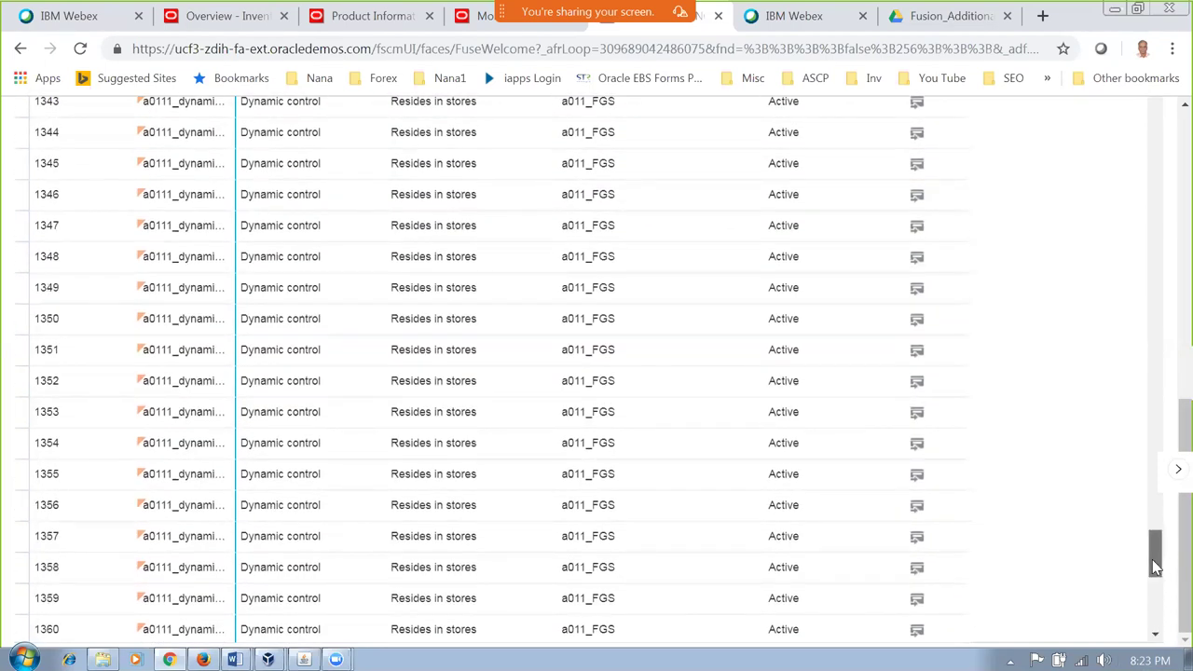
{"action": "scroll", "coordinate": [1153, 564], "scroll_direction": "down", "scroll_amount": 3}
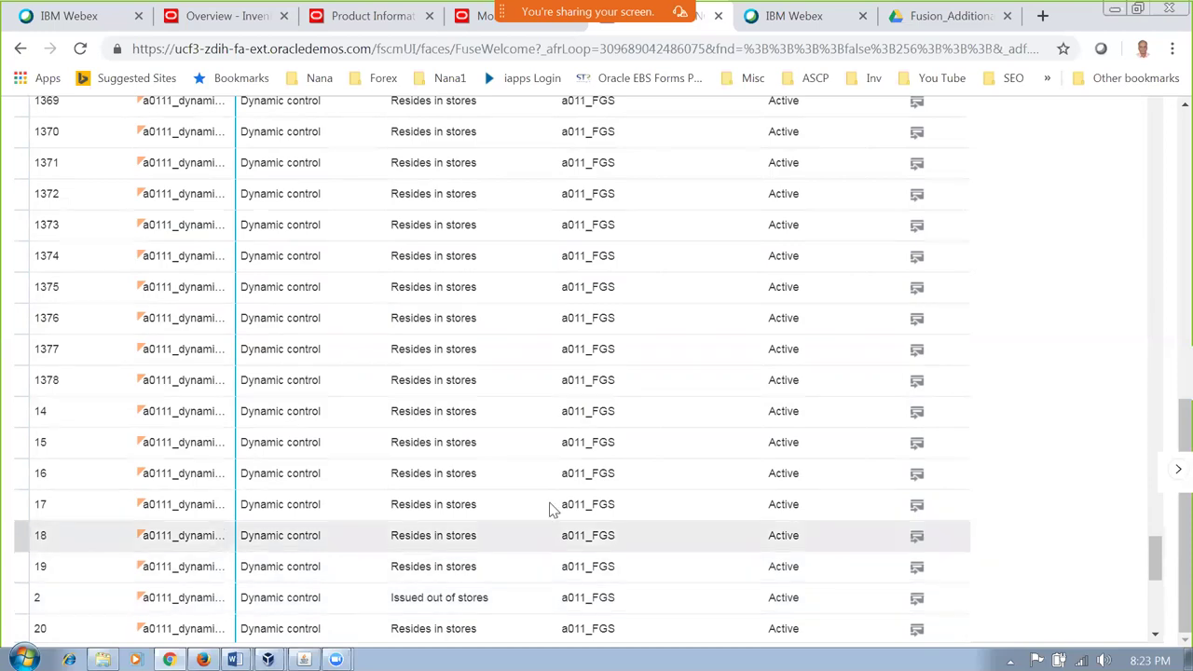
{"action": "scroll", "coordinate": [1165, 550], "scroll_direction": "up", "scroll_amount": 1}
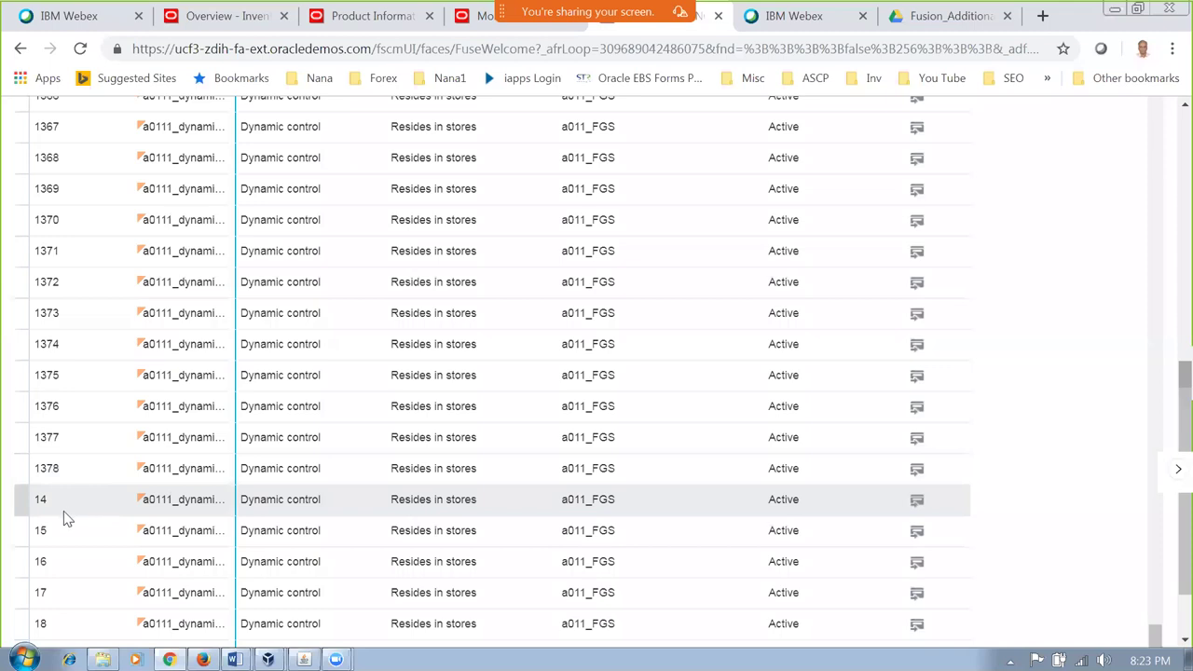
{"action": "scroll", "coordinate": [65, 518], "scroll_direction": "down", "scroll_amount": 3}
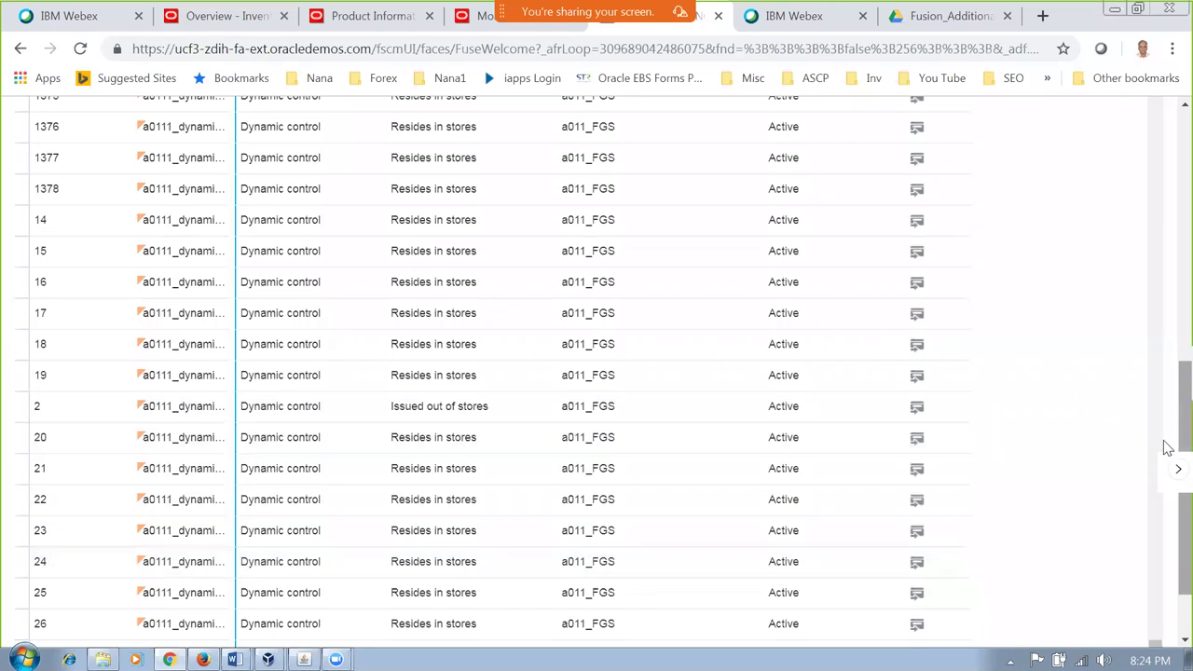
{"action": "left_click_drag", "start_coordinate": [1172, 445], "coordinate": [1167, 201]}
{"action": "scroll", "coordinate": [1167, 200], "scroll_direction": "up", "scroll_amount": 4}
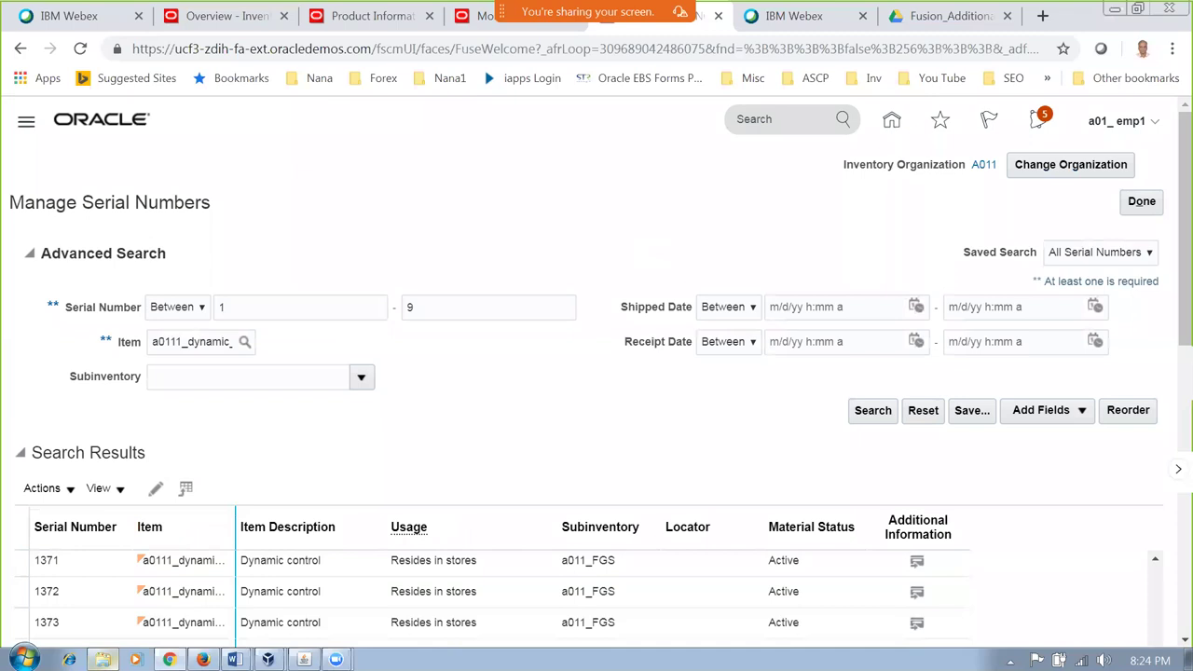
{"action": "left_click", "coordinate": [103, 659]}
Step: Open the Serial_Gen_Logic document in Word with editing enabled
{"action": "left_click", "coordinate": [291, 376]}
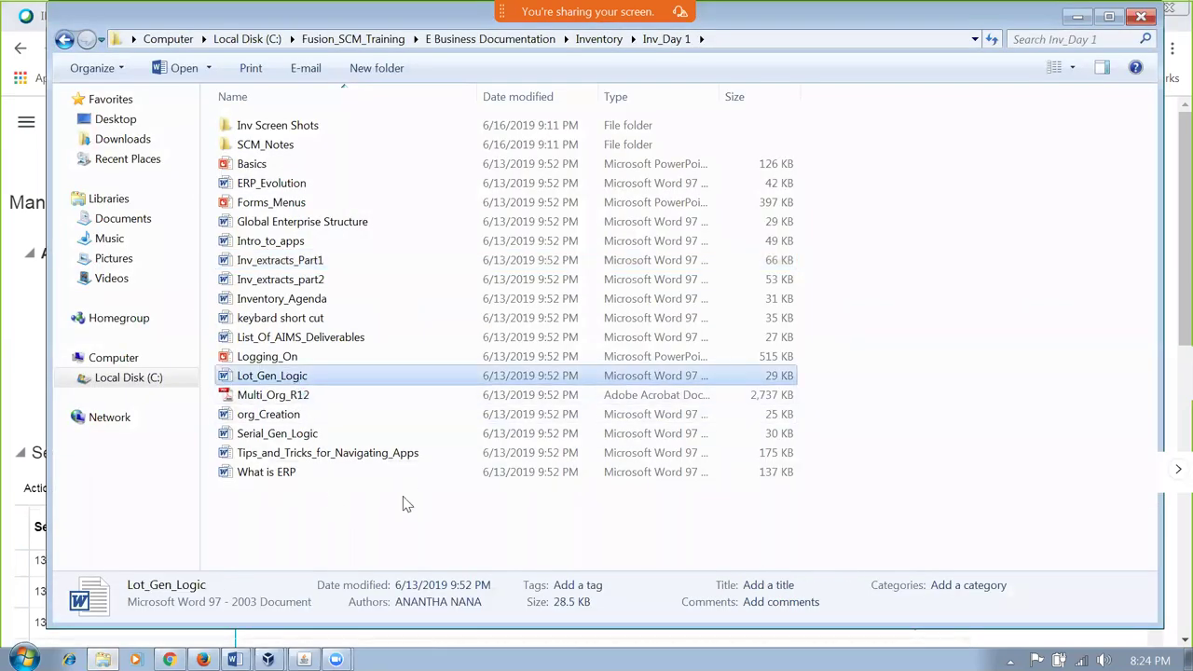
{"action": "double_click", "coordinate": [283, 435]}
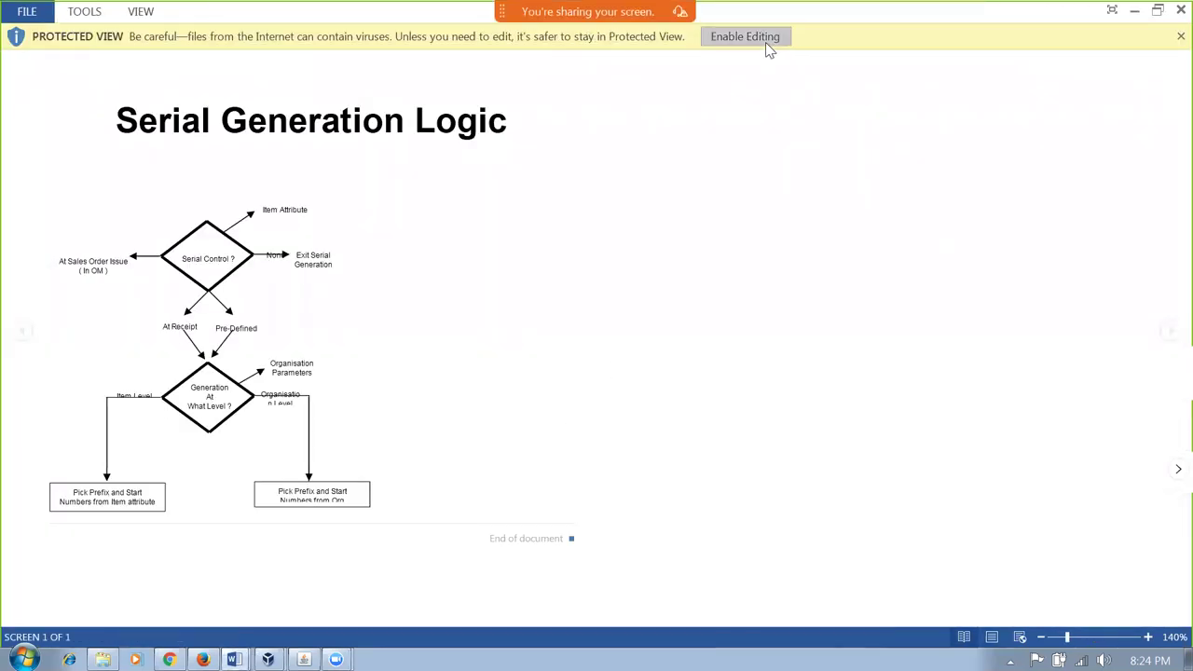
{"action": "left_click", "coordinate": [765, 39]}
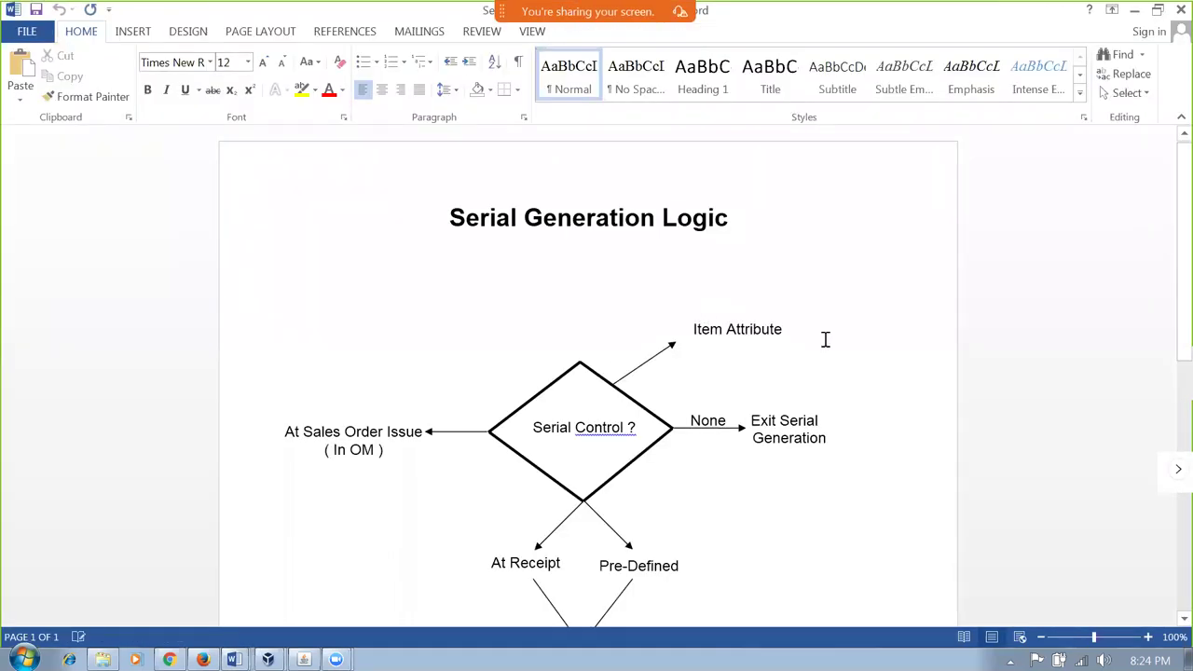
{"action": "left_click_drag", "start_coordinate": [453, 217], "coordinate": [647, 217]}
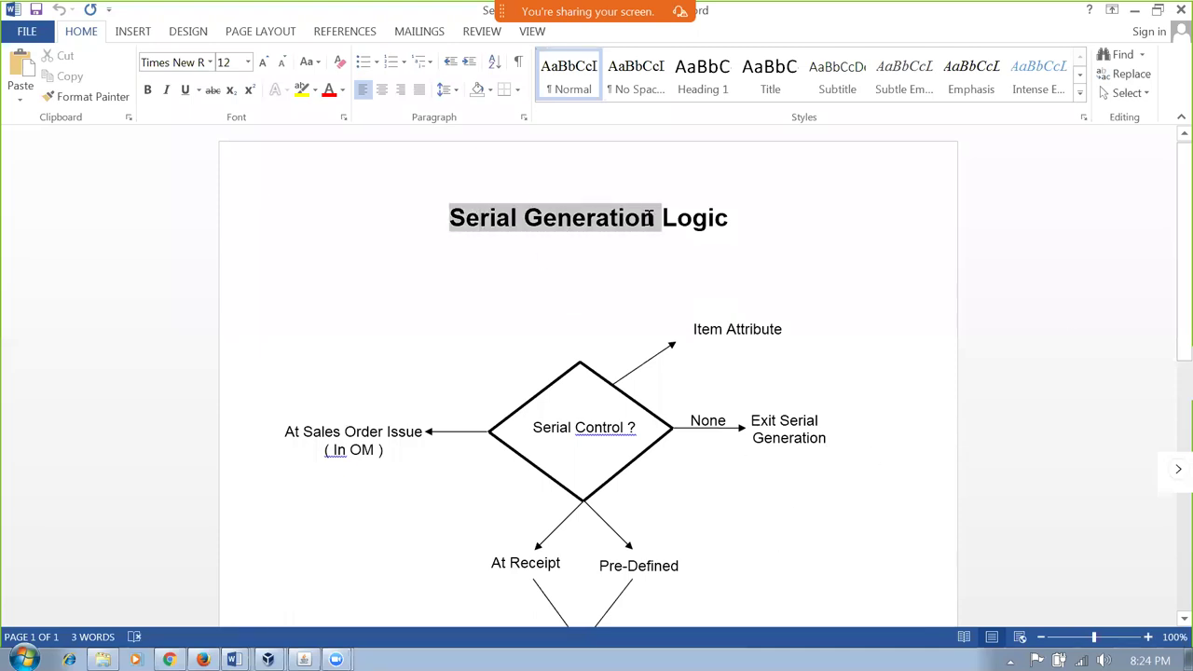
Step: Walk through the Serial Control decision, Exit Serial Generation and At Sales Order Issue branches
{"action": "left_click", "coordinate": [599, 426]}
{"action": "left_click", "coordinate": [721, 419]}
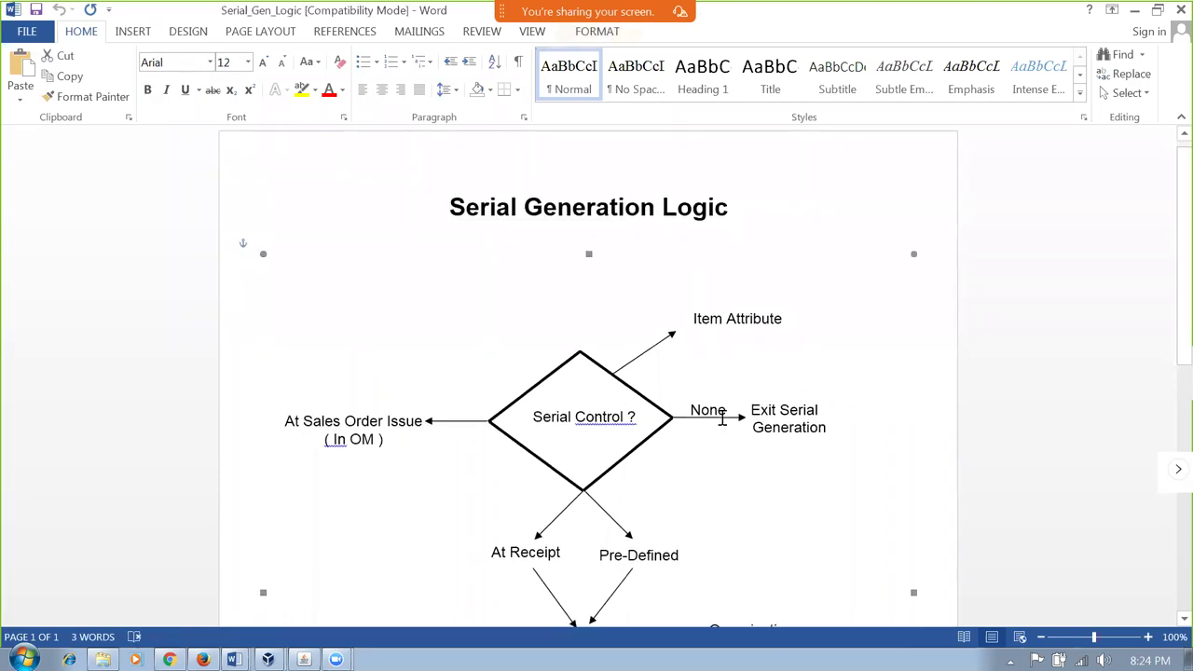
{"action": "left_click", "coordinate": [791, 431]}
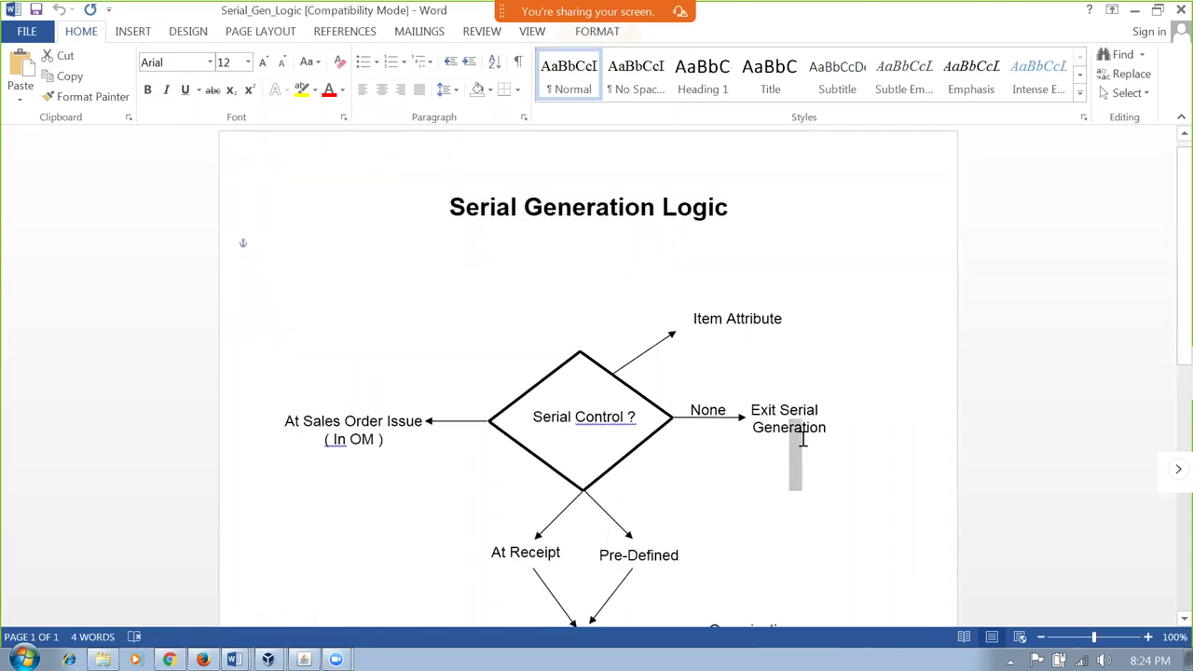
{"action": "left_click_drag", "start_coordinate": [311, 420], "coordinate": [383, 425]}
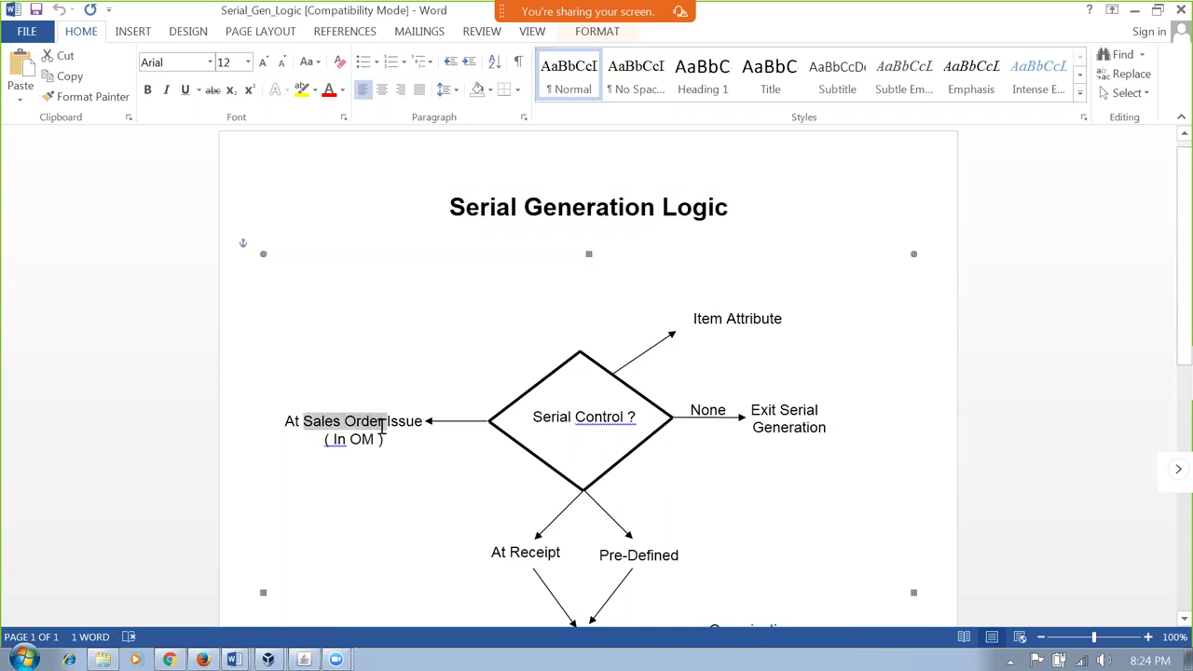
{"action": "left_click_drag", "start_coordinate": [382, 429], "coordinate": [380, 428]}
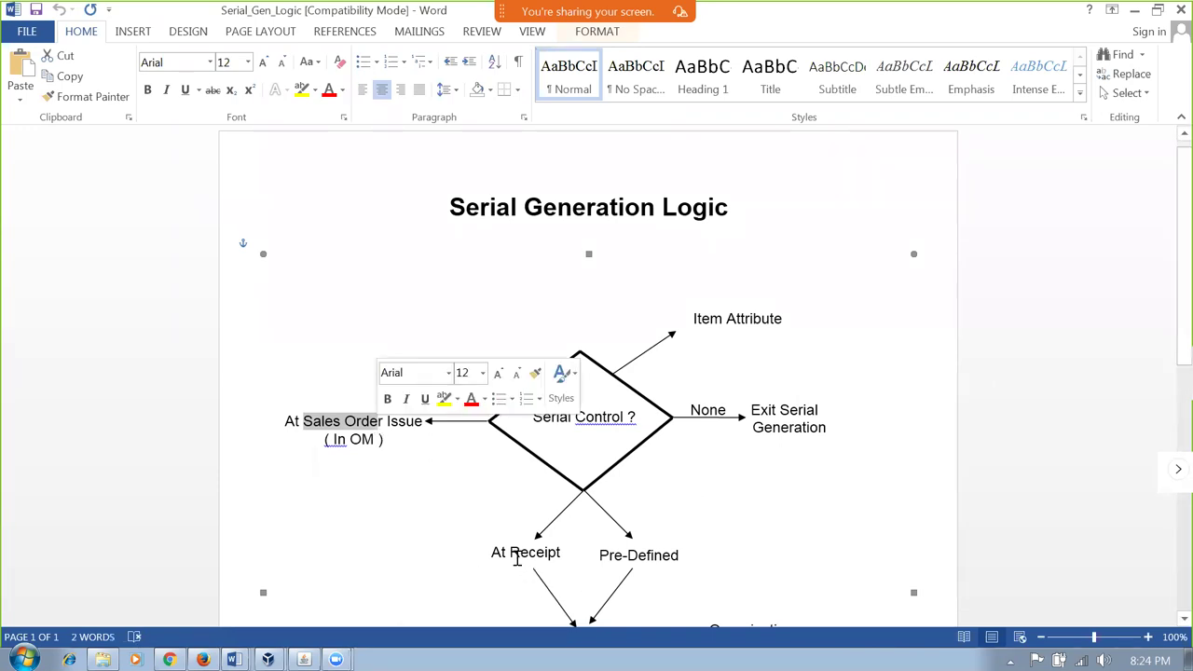
{"action": "left_click", "coordinate": [665, 558]}
{"action": "left_click", "coordinate": [548, 563]}
Step: Review the At Receipt, Pre-Defined and Organisation Level generation branches, then return to Chrome
{"action": "scroll", "coordinate": [549, 564], "scroll_direction": "up", "scroll_amount": 2}
{"action": "left_click", "coordinate": [548, 564]}
{"action": "scroll", "coordinate": [548, 563], "scroll_direction": "up", "scroll_amount": 1}
{"action": "scroll", "coordinate": [550, 564], "scroll_direction": "down", "scroll_amount": 6}
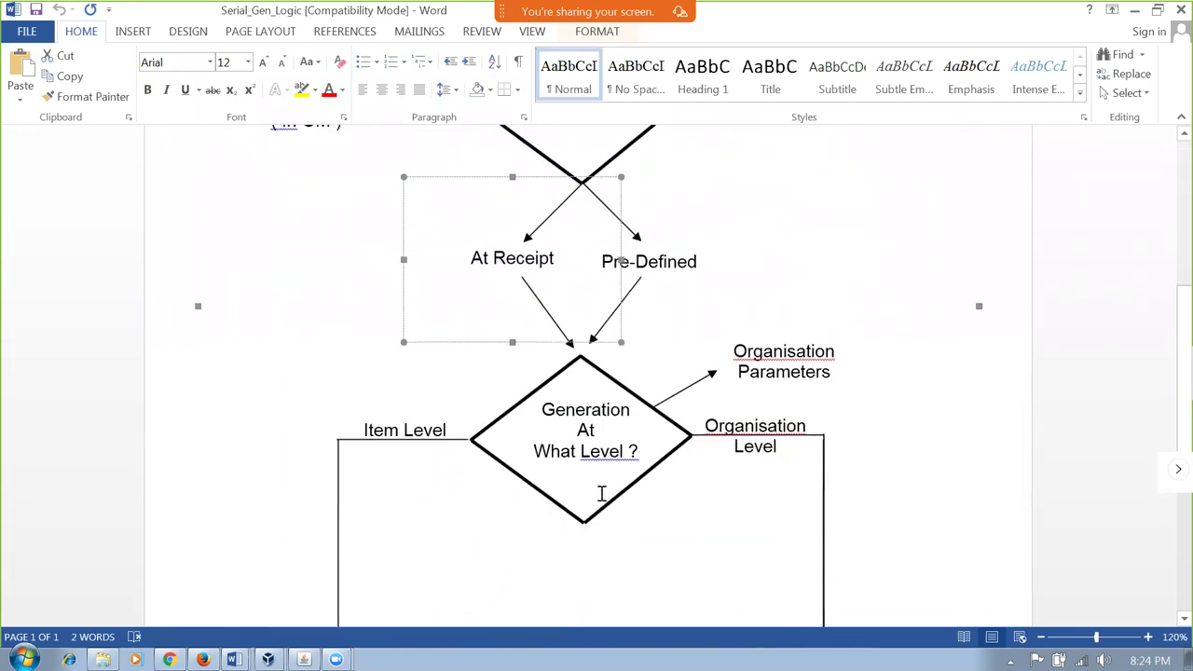
{"action": "left_click", "coordinate": [587, 456]}
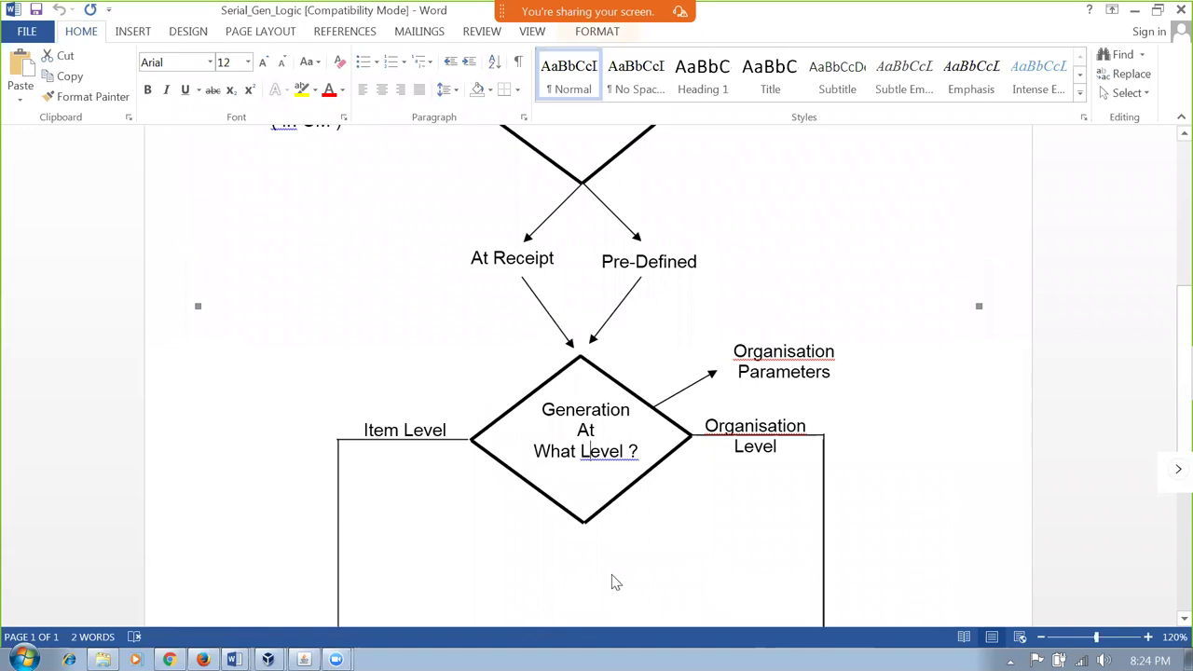
{"action": "scroll", "coordinate": [613, 580], "scroll_direction": "down", "scroll_amount": 2}
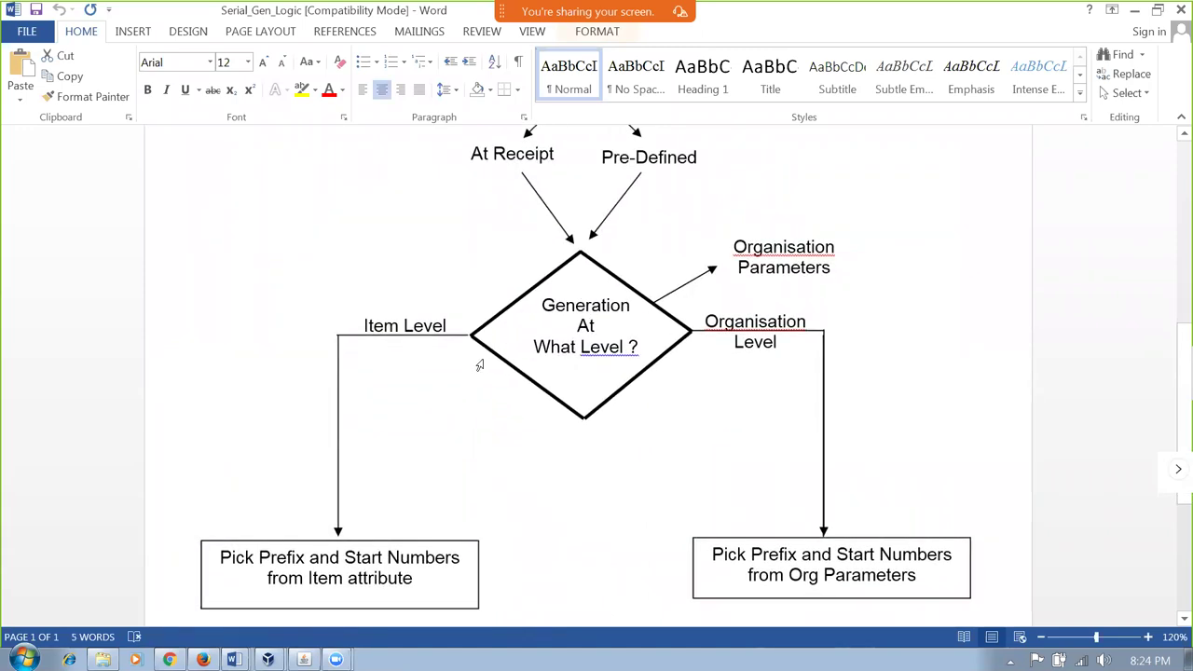
{"action": "left_click", "coordinate": [754, 322]}
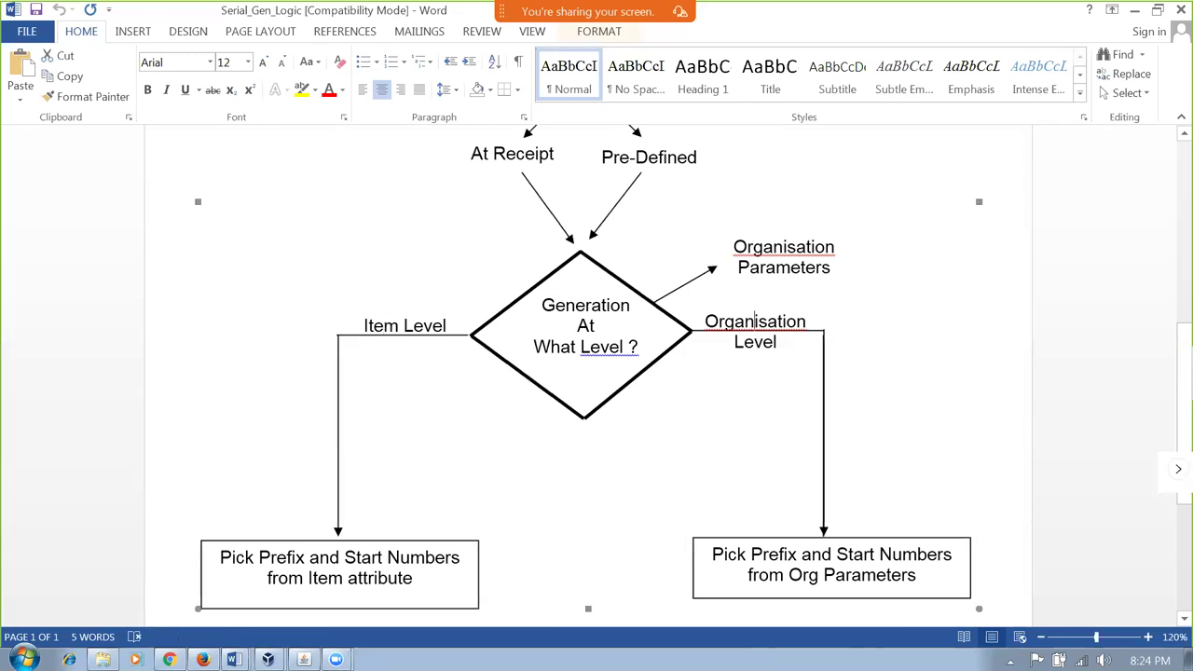
{"action": "key", "text": "alt+Tab"}
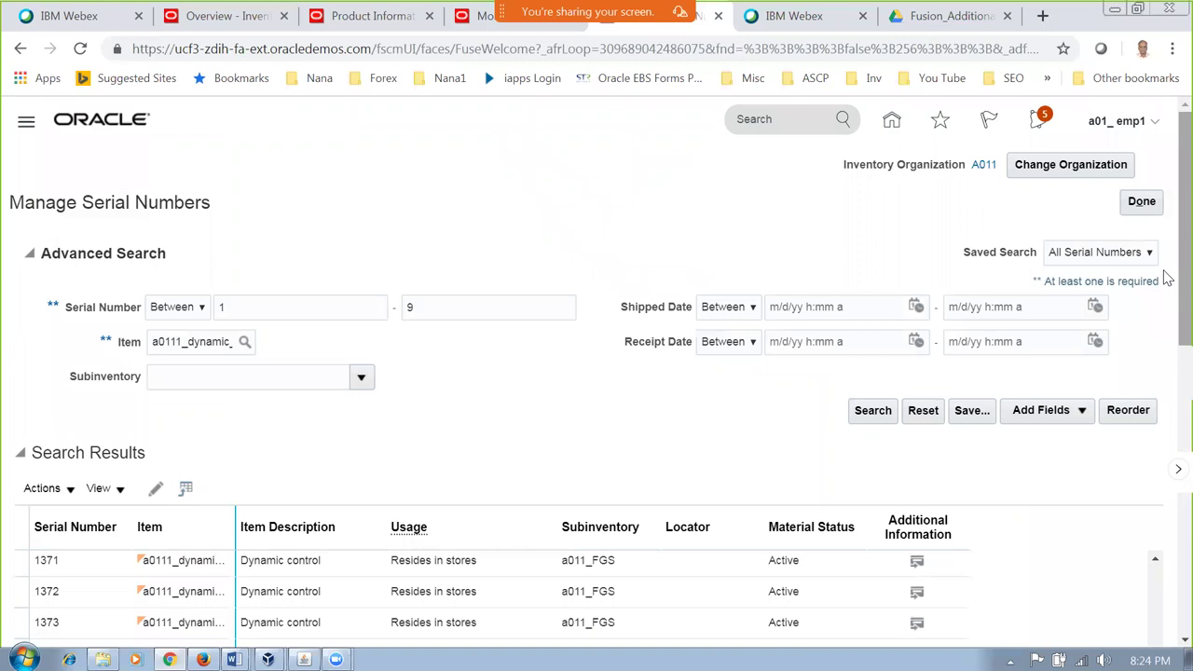
Step: Close Manage Serial Numbers and go to Setup and Maintenance
{"action": "left_click", "coordinate": [1143, 201]}
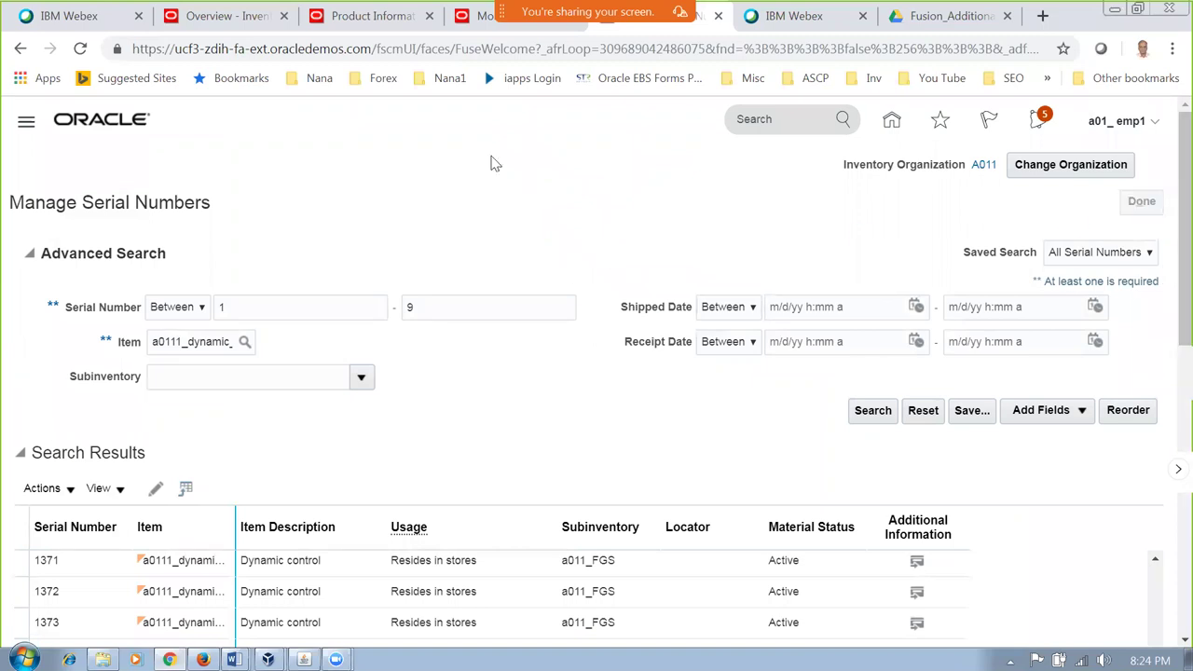
{"action": "left_click", "coordinate": [340, 16]}
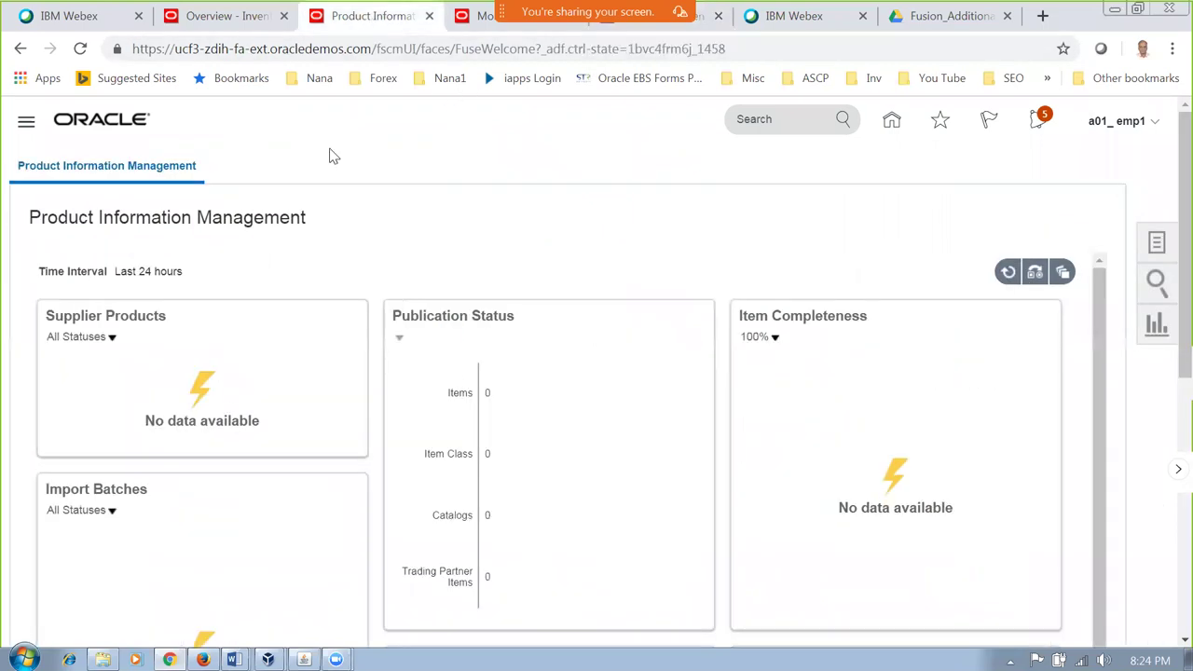
{"action": "left_click", "coordinate": [1133, 126]}
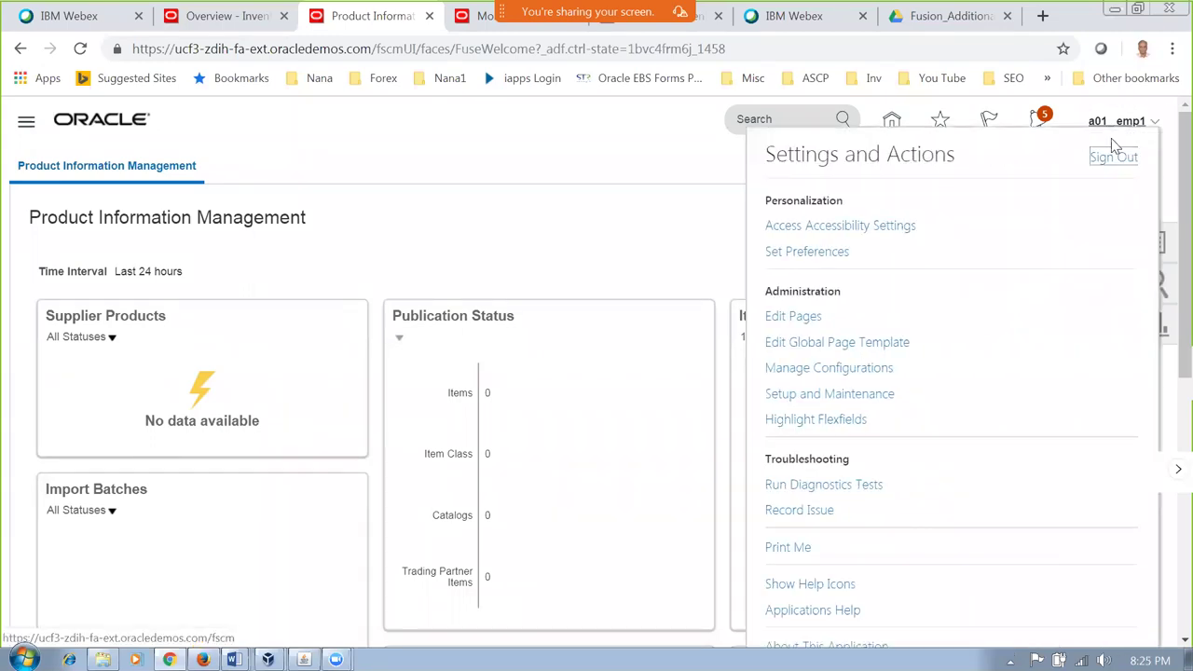
{"action": "left_click", "coordinate": [832, 396]}
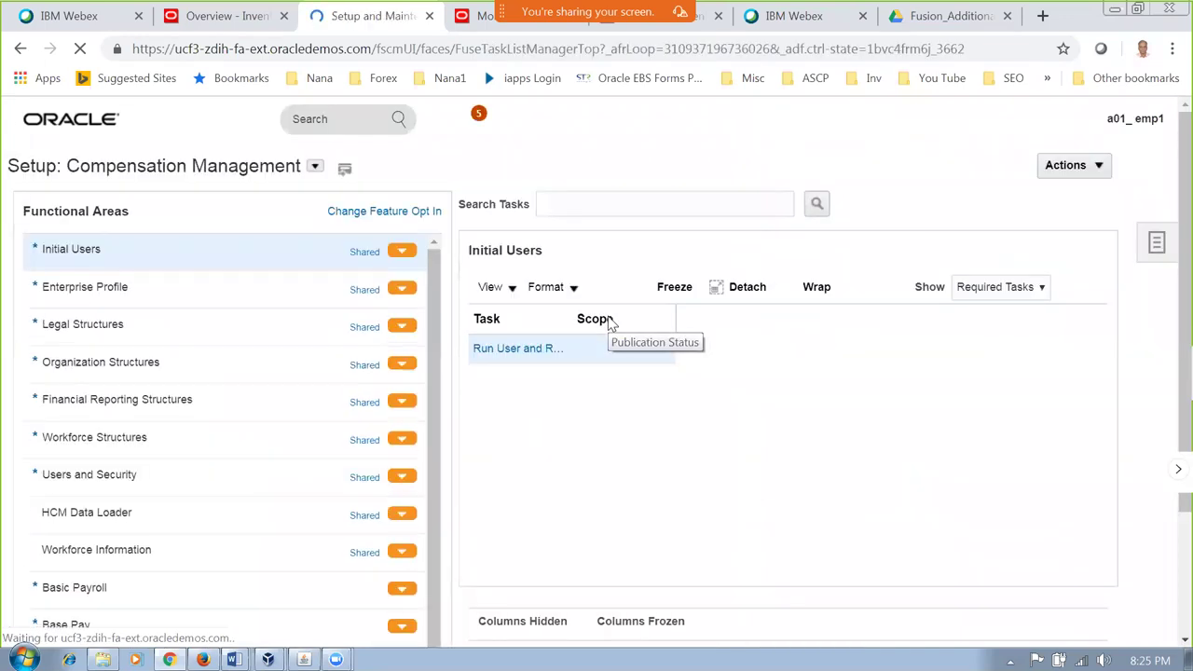
Step: Search setup tasks for man%inv%org% and open Manage Inventory Organizations
{"action": "left_click", "coordinate": [1164, 245]}
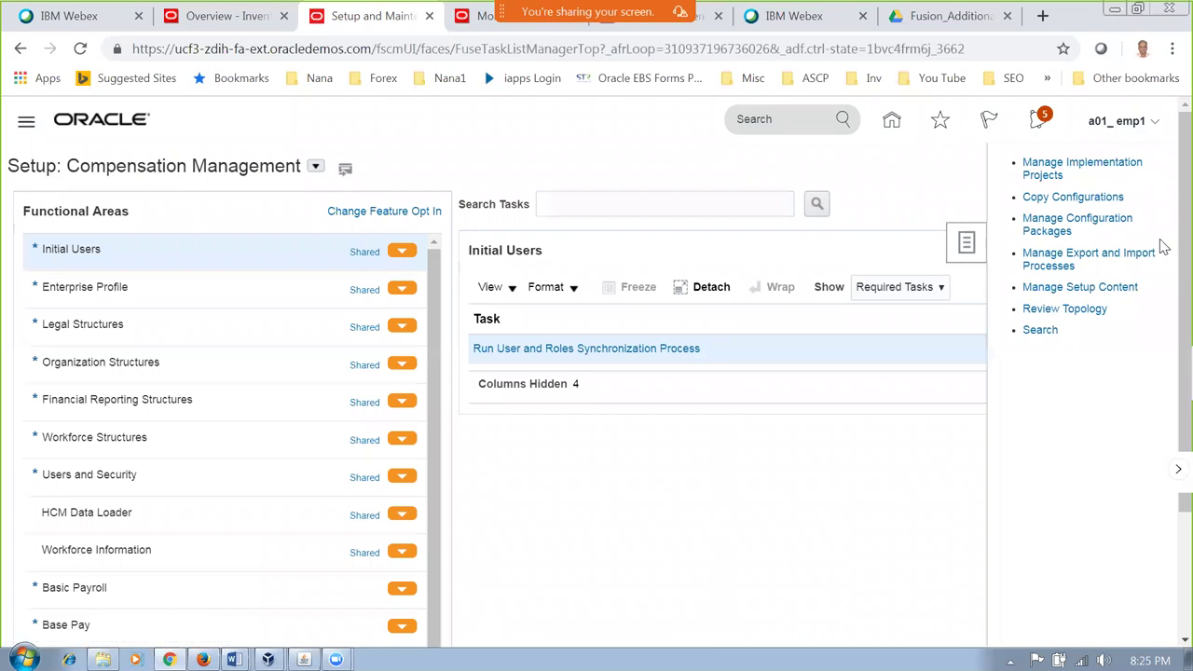
{"action": "left_click", "coordinate": [1042, 334]}
{"action": "left_click", "coordinate": [290, 213]}
{"action": "left_click", "coordinate": [290, 212]}
{"action": "type", "text": ".man"}
{"action": "key", "text": "BackSpace"}
{"action": "key", "text": "BackSpace"}
{"action": "key", "text": "BackSpace"}
{"action": "key", "text": "BackSpace"}
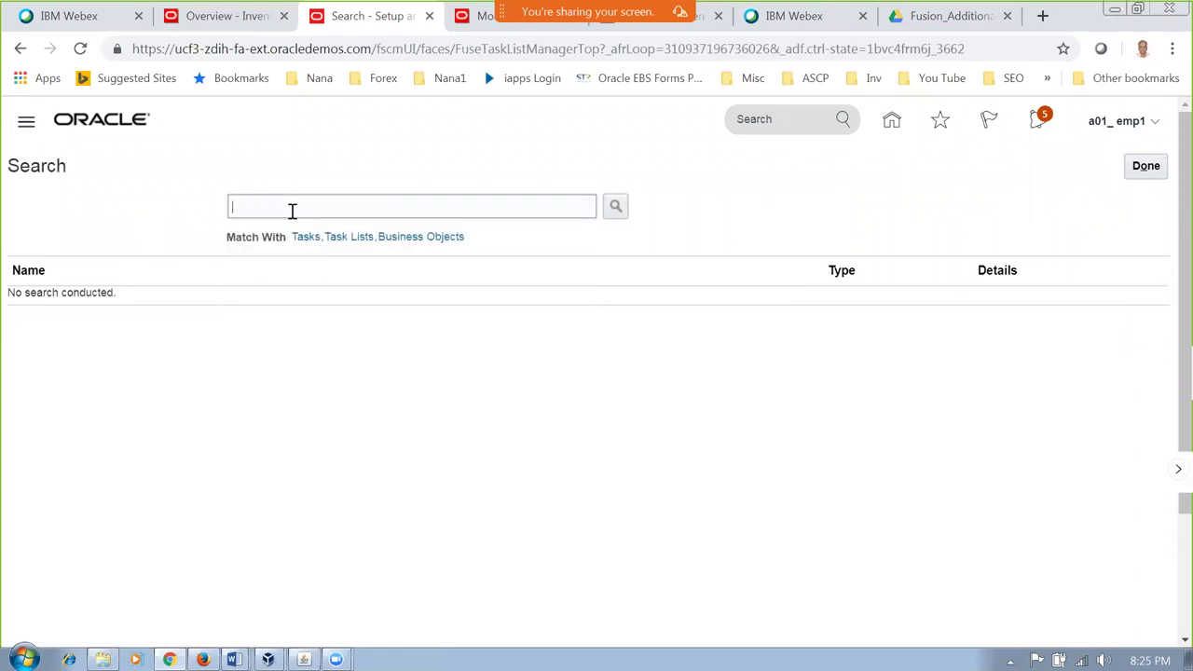
{"action": "type", "text": "man%"}
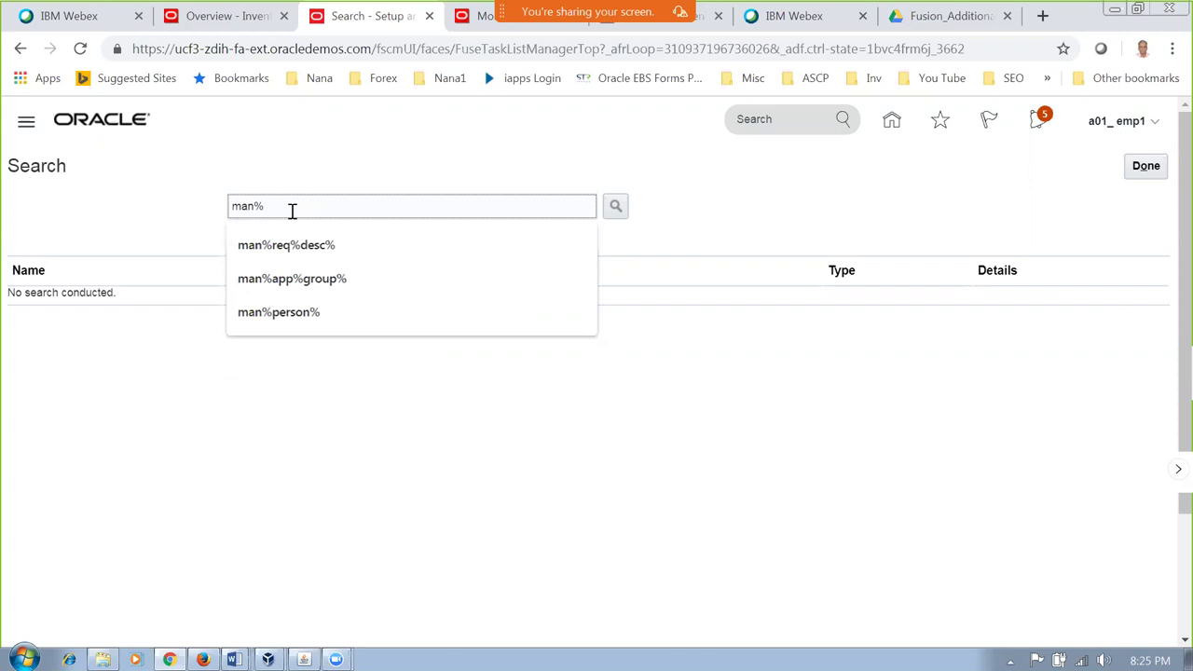
{"action": "type", "text": "inv%"}
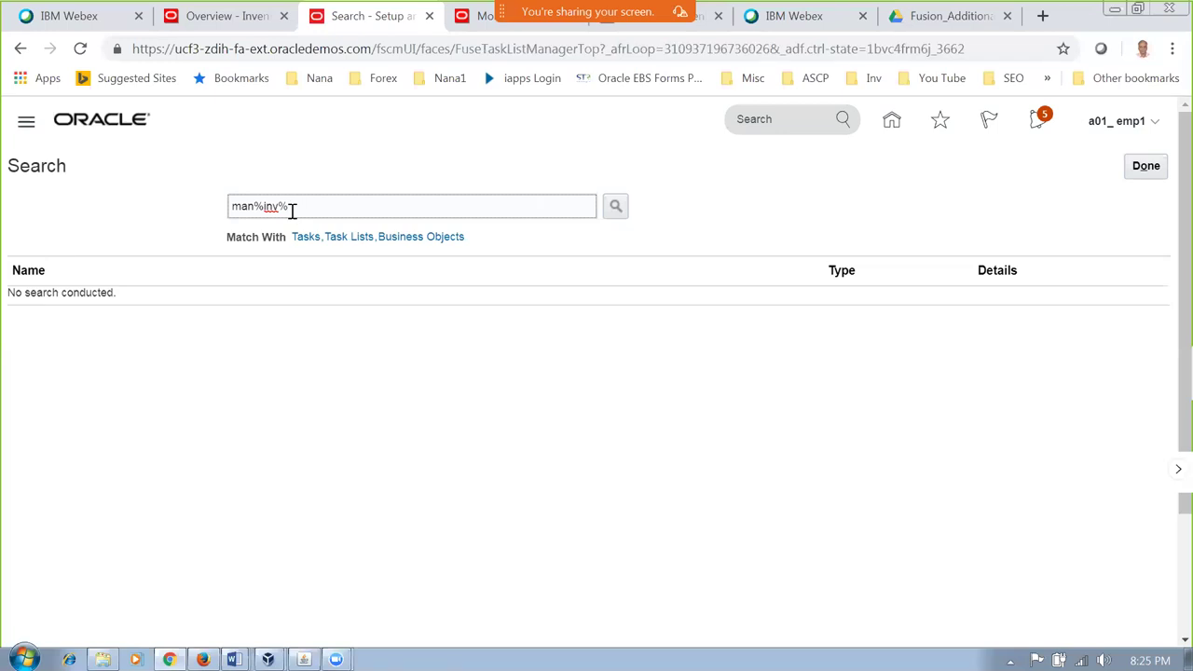
{"action": "type", "text": "g%"}
{"action": "key", "text": "Return"}
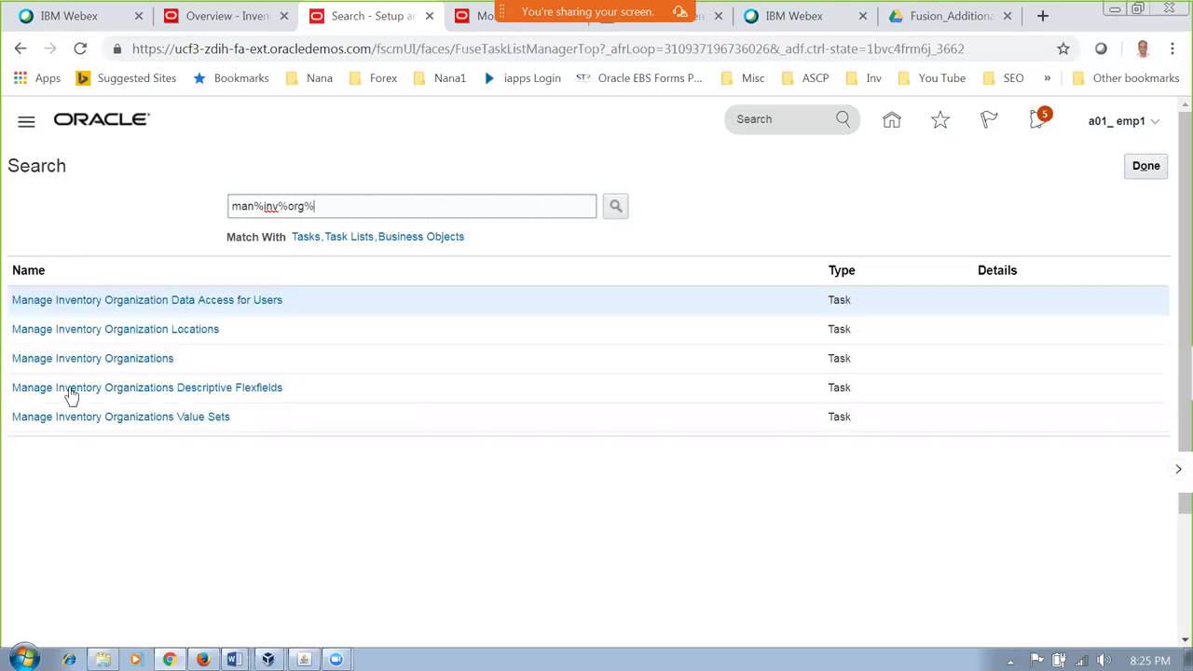
{"action": "left_click", "coordinate": [86, 361]}
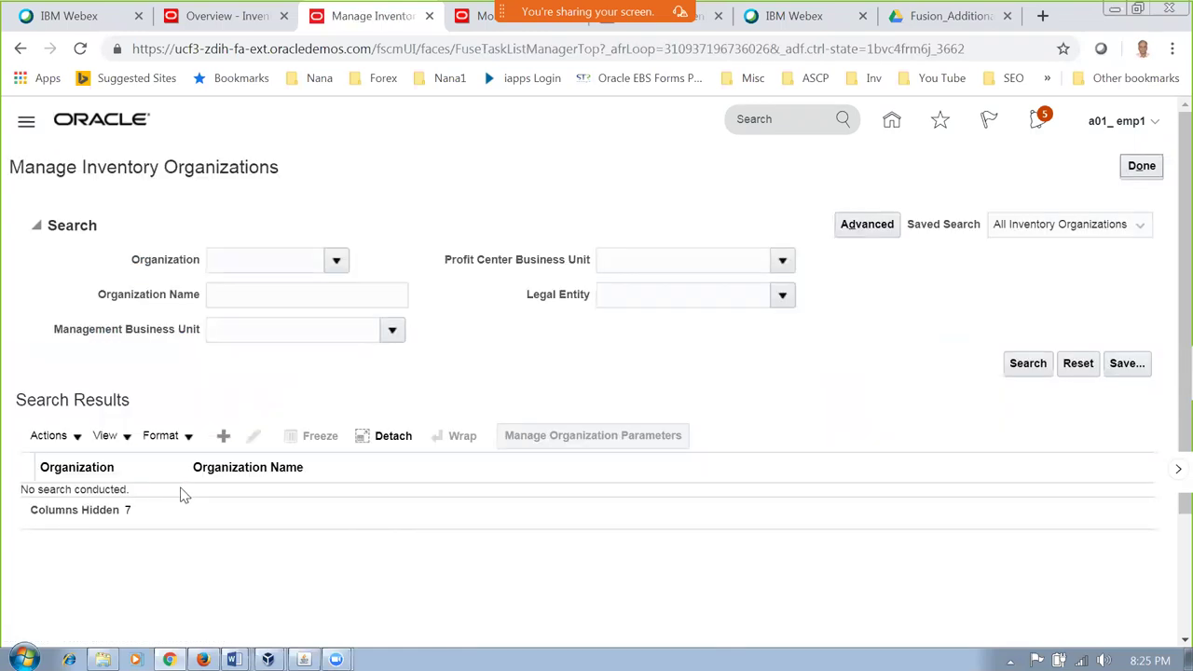
Step: Search organizations named a01 and open the parameters of A011, a01_child_1
{"action": "left_click", "coordinate": [238, 297]}
{"action": "type", "text": "a01"}
{"action": "left_click", "coordinate": [1020, 369]}
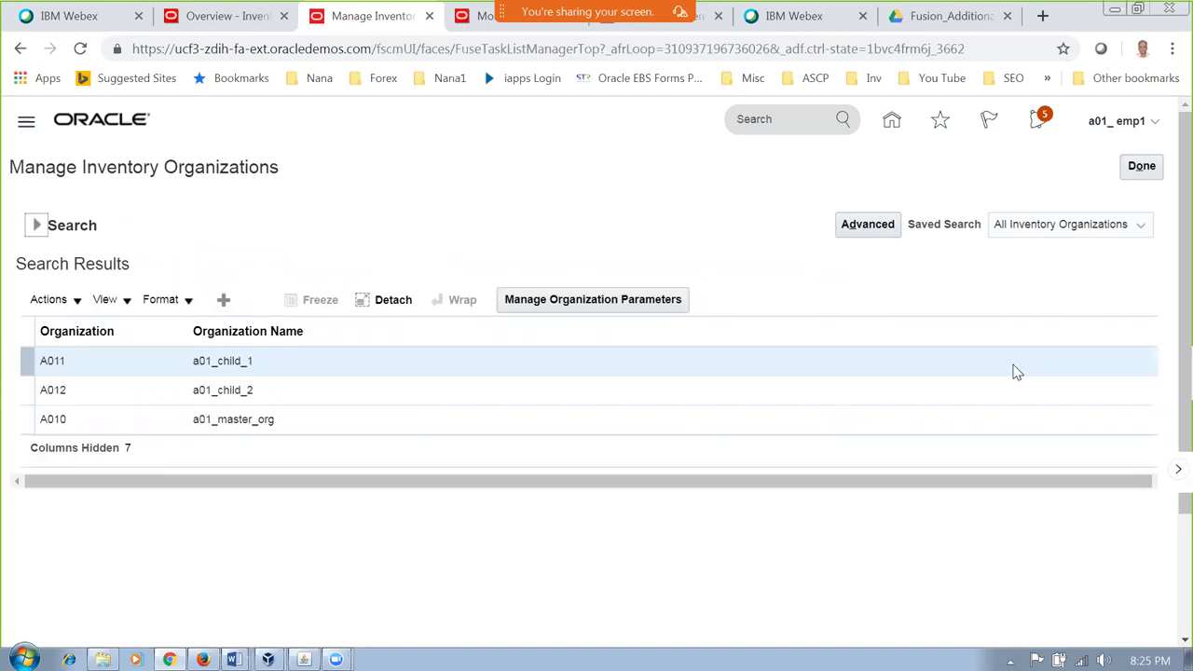
{"action": "left_click", "coordinate": [355, 373]}
{"action": "left_click", "coordinate": [253, 299]}
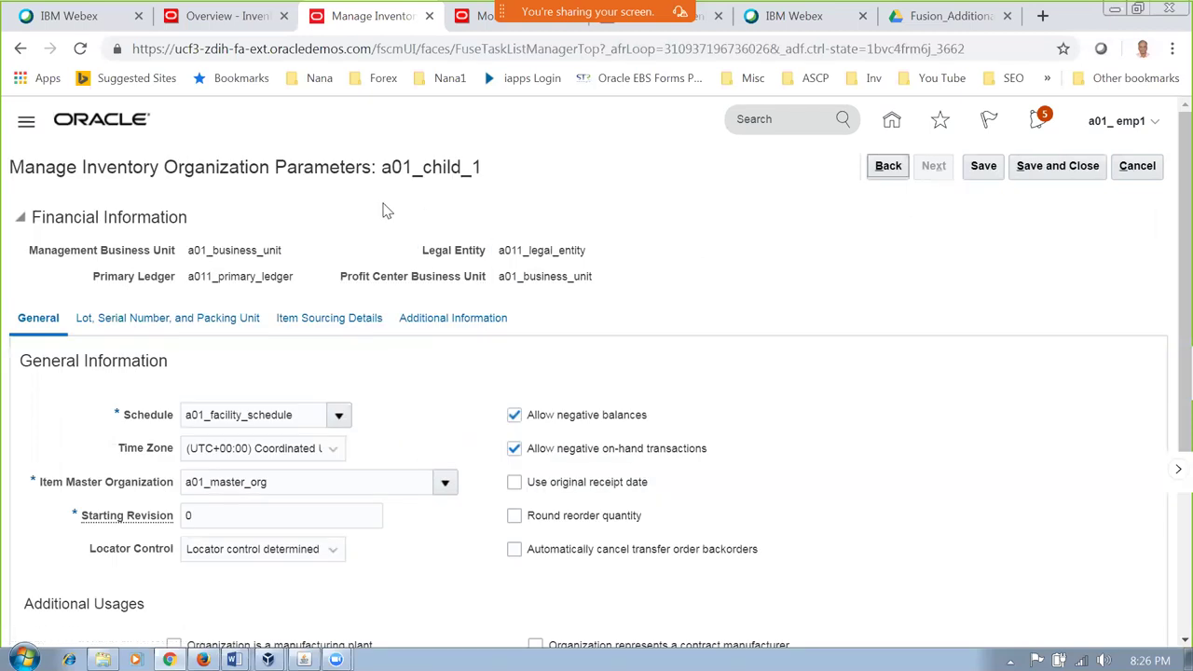
Step: Keep serial number uniqueness within model and inventory items in the lot and serial settings
{"action": "scroll", "coordinate": [388, 211], "scroll_direction": "down", "scroll_amount": 1}
{"action": "left_click", "coordinate": [163, 228]}
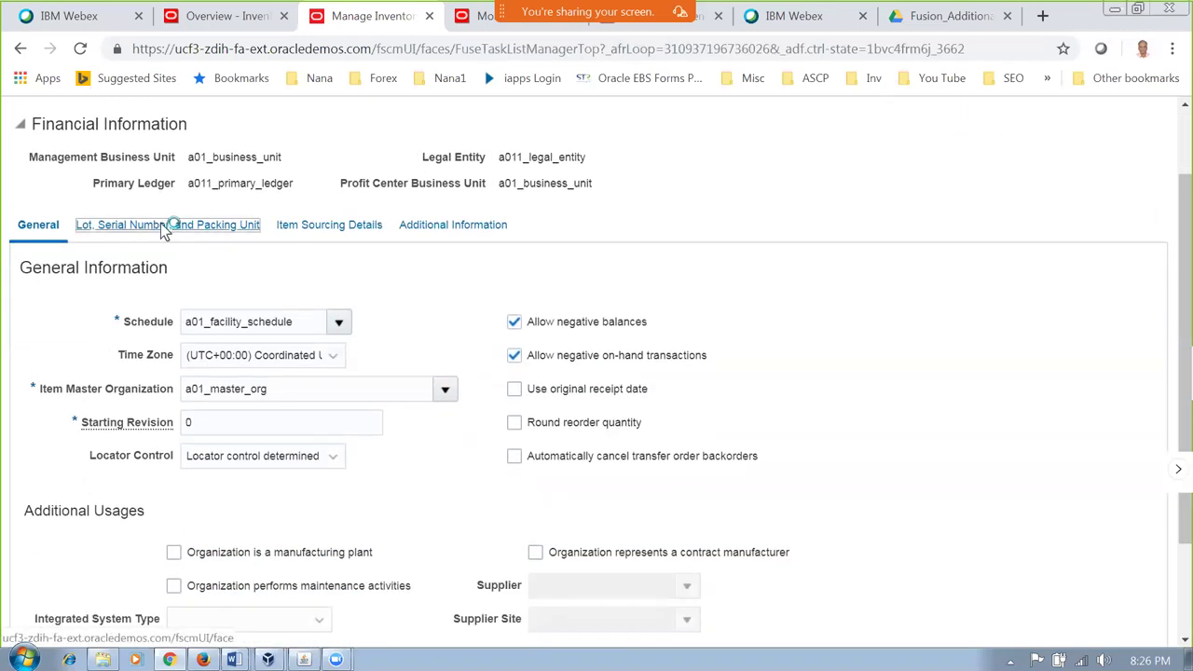
{"action": "scroll", "coordinate": [322, 293], "scroll_direction": "down", "scroll_amount": 1}
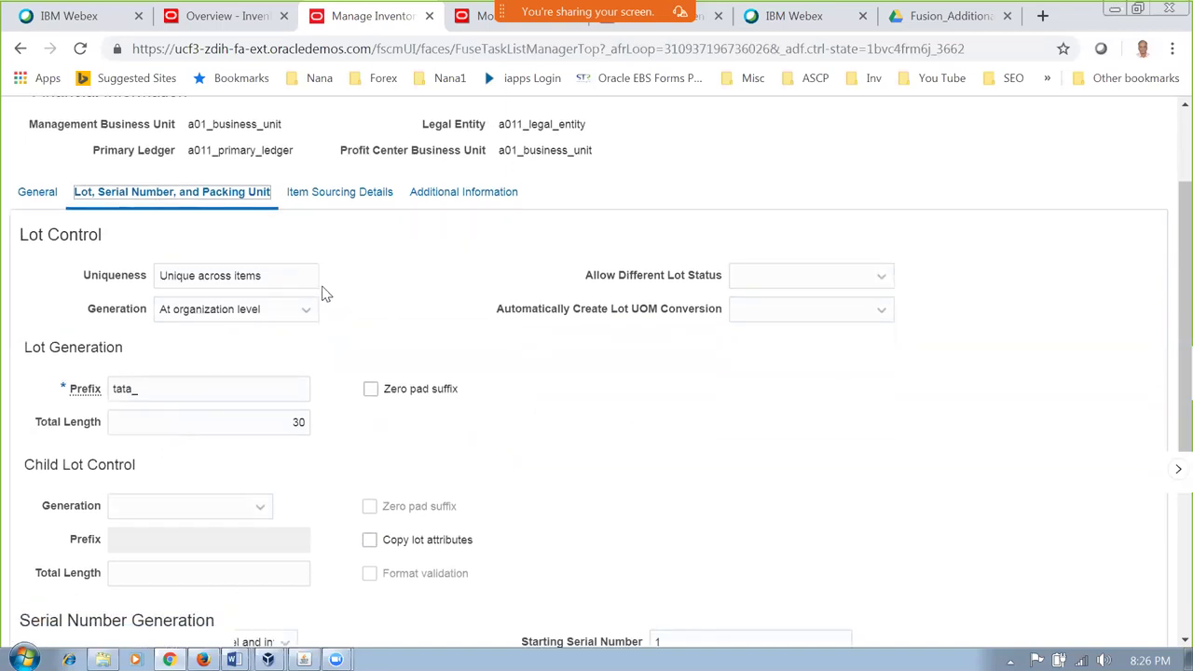
{"action": "scroll", "coordinate": [133, 432], "scroll_direction": "down", "scroll_amount": 2}
{"action": "scroll", "coordinate": [124, 457], "scroll_direction": "down", "scroll_amount": 1}
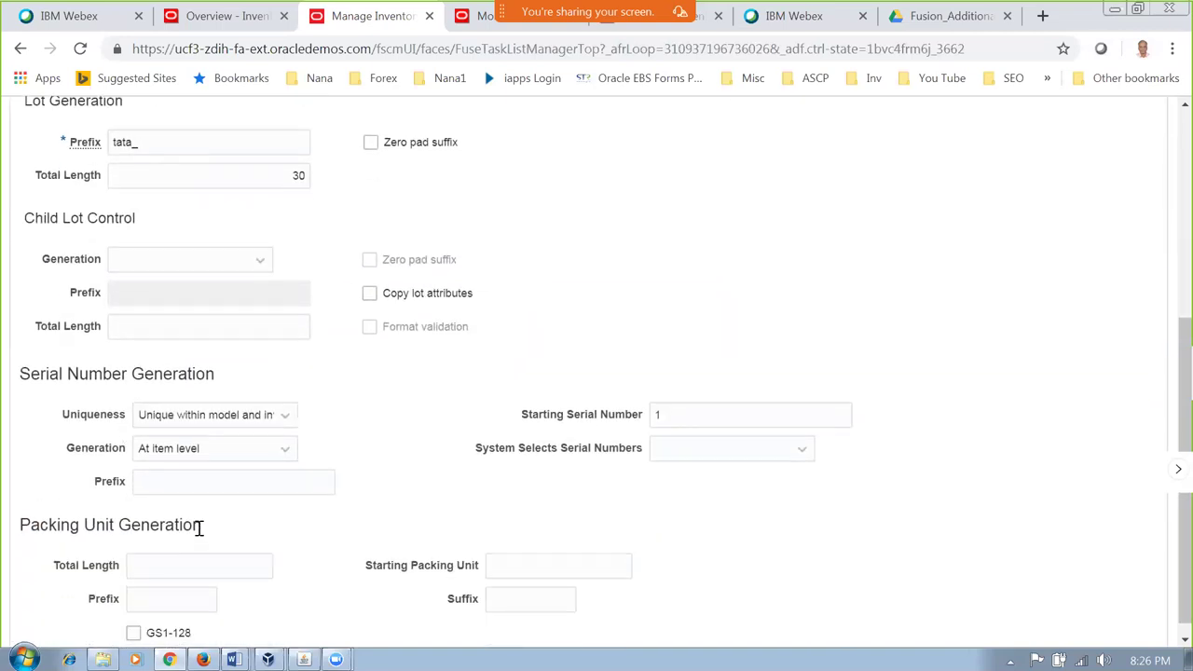
{"action": "left_click", "coordinate": [209, 425]}
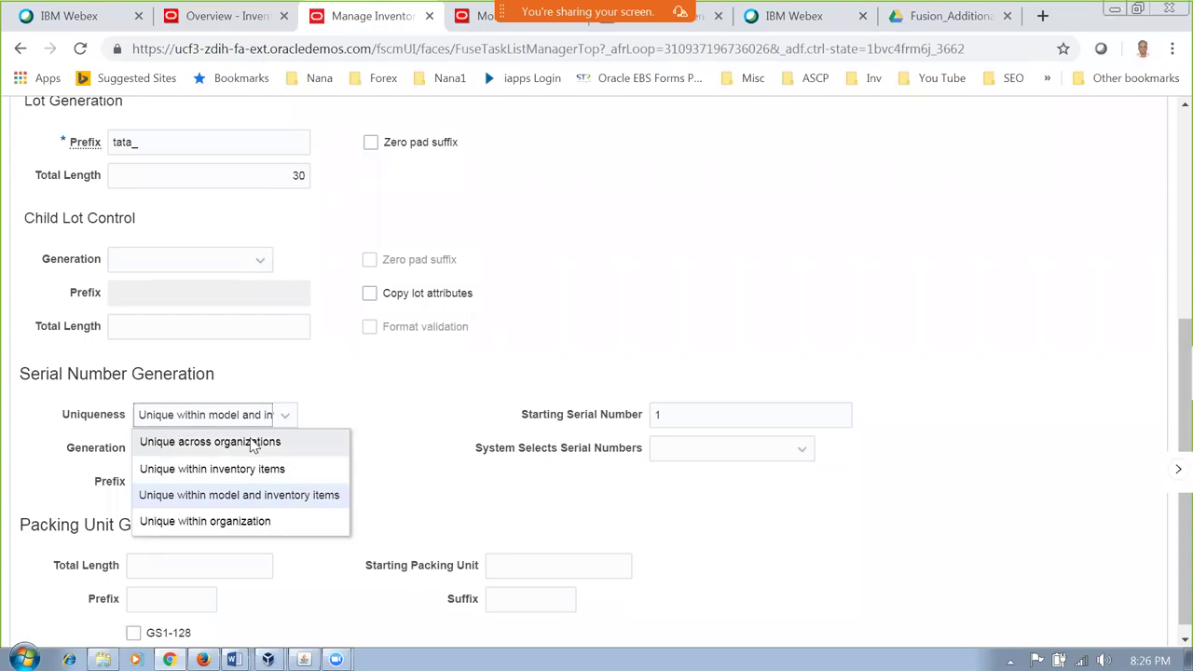
{"action": "left_click", "coordinate": [268, 503]}
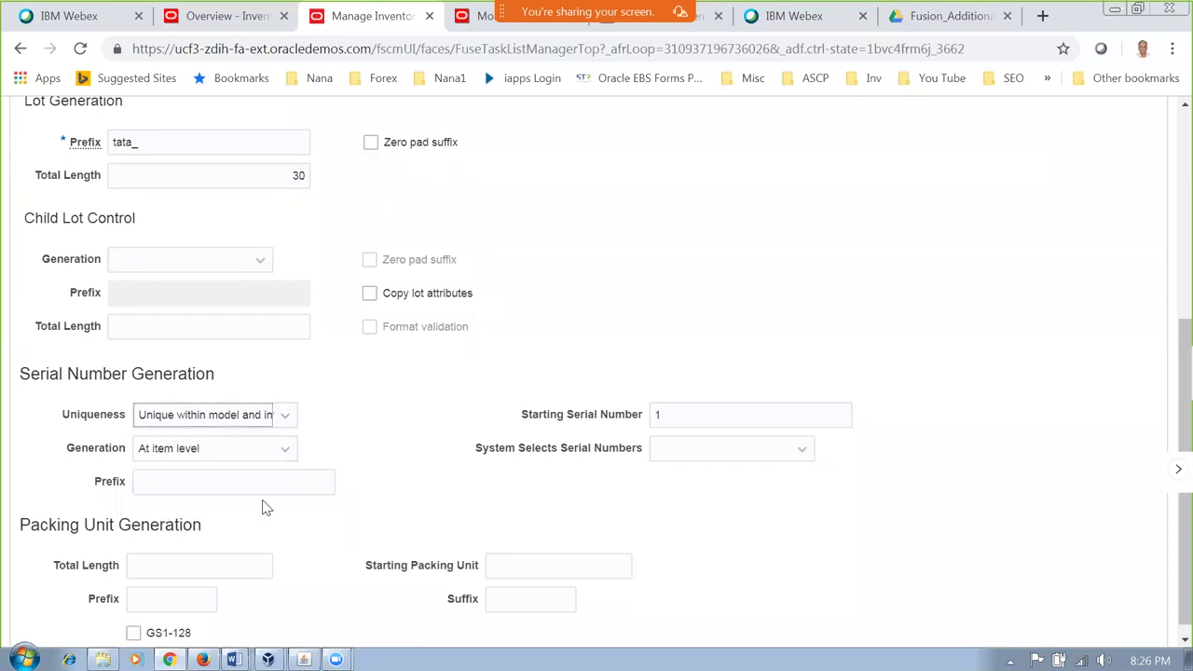
Step: Generate serials at organization level with prefix tata_ starting at 301, and save
{"action": "left_click", "coordinate": [198, 462]}
{"action": "left_click", "coordinate": [204, 501]}
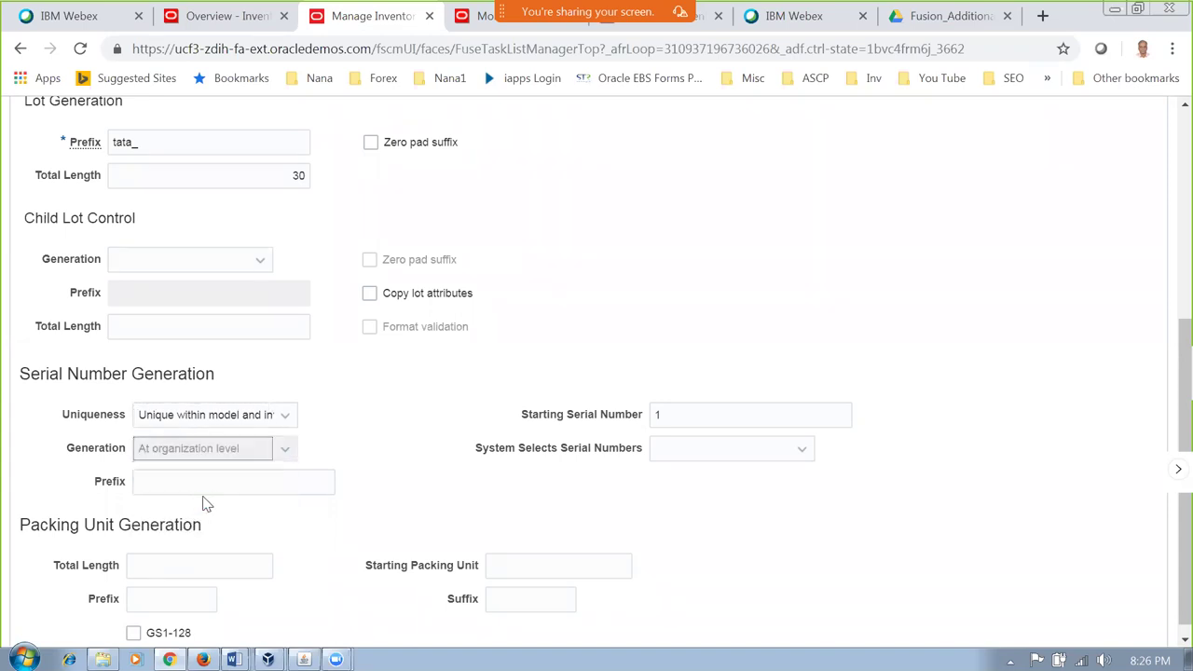
{"action": "left_click", "coordinate": [222, 484]}
{"action": "type", "text": "tata_"}
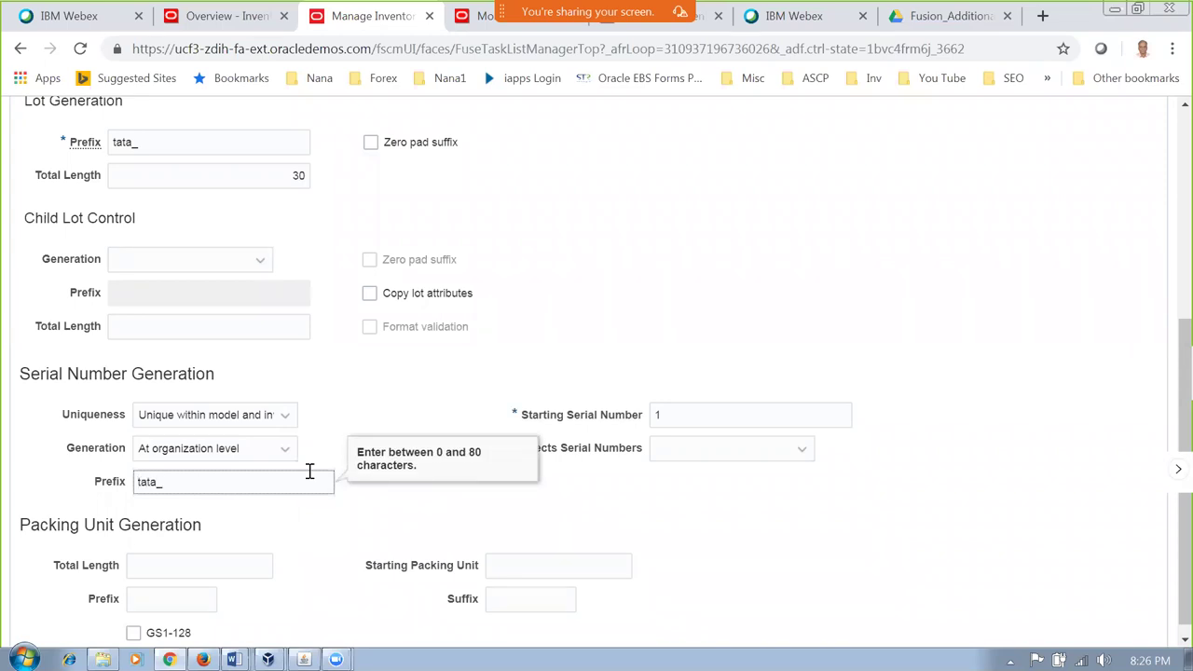
{"action": "left_click", "coordinate": [567, 531]}
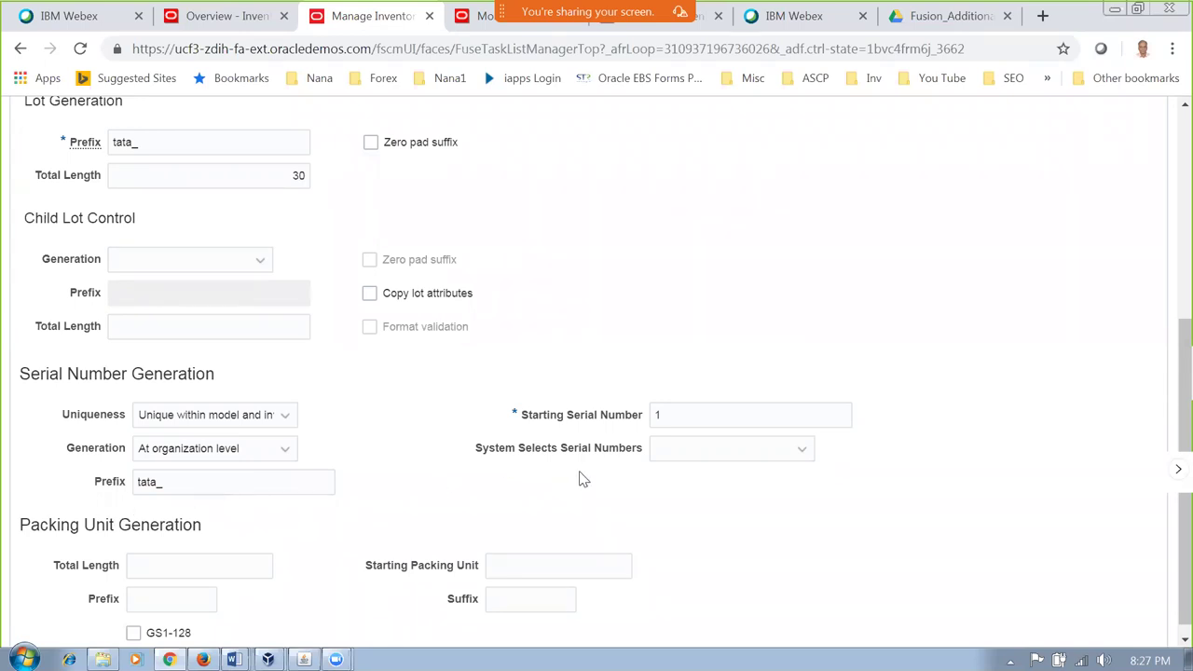
{"action": "left_click", "coordinate": [593, 416]}
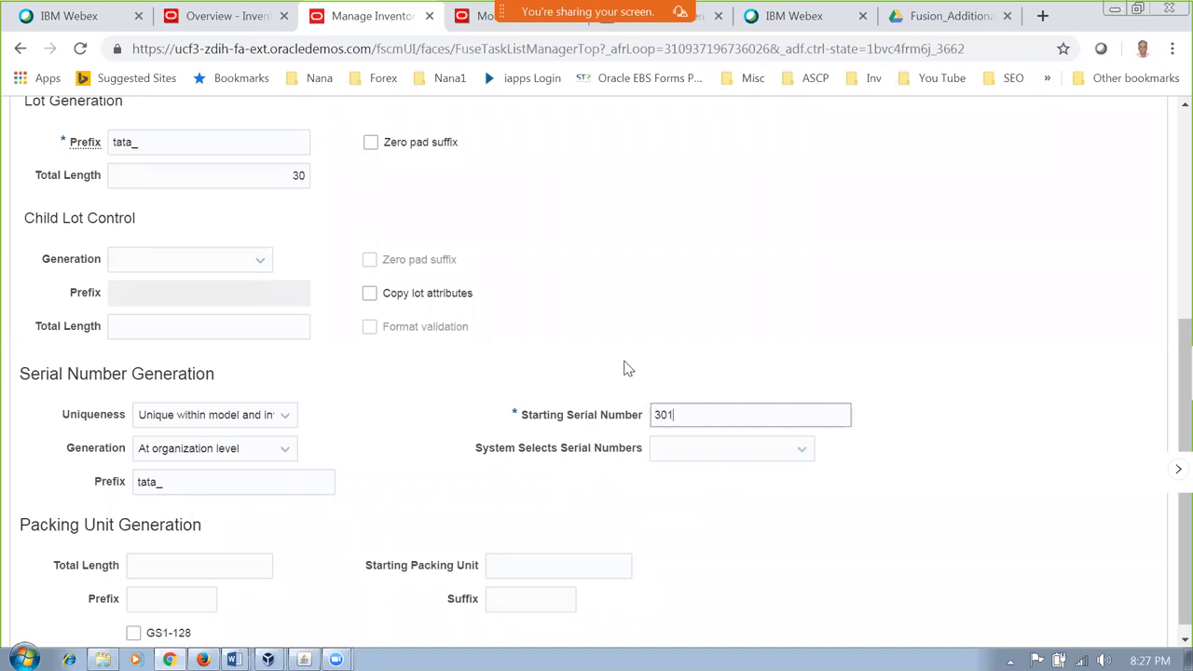
{"action": "scroll", "coordinate": [1165, 246], "scroll_direction": "up", "scroll_amount": 4}
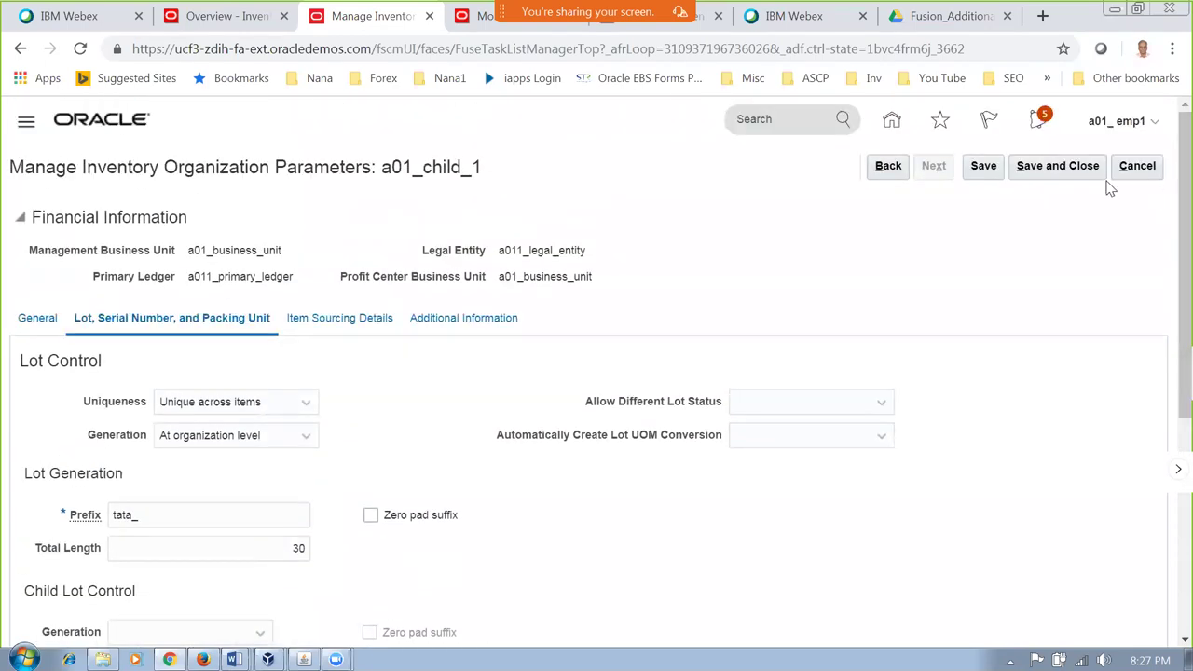
{"action": "left_click", "coordinate": [1066, 174]}
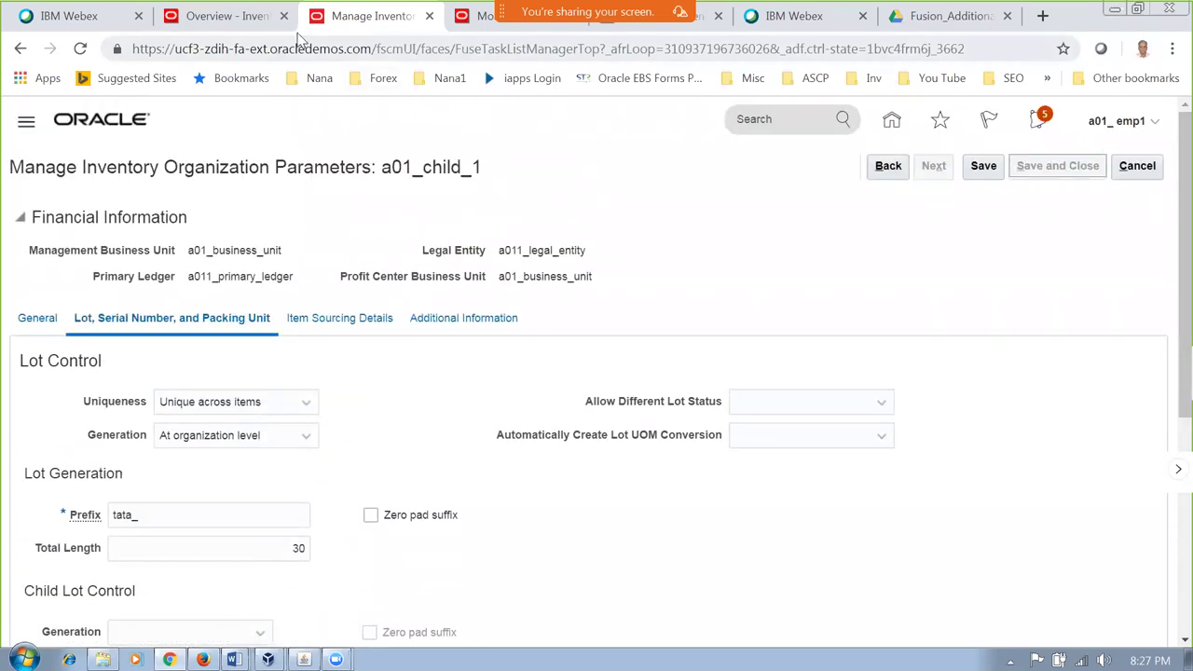
{"action": "left_click", "coordinate": [213, 16]}
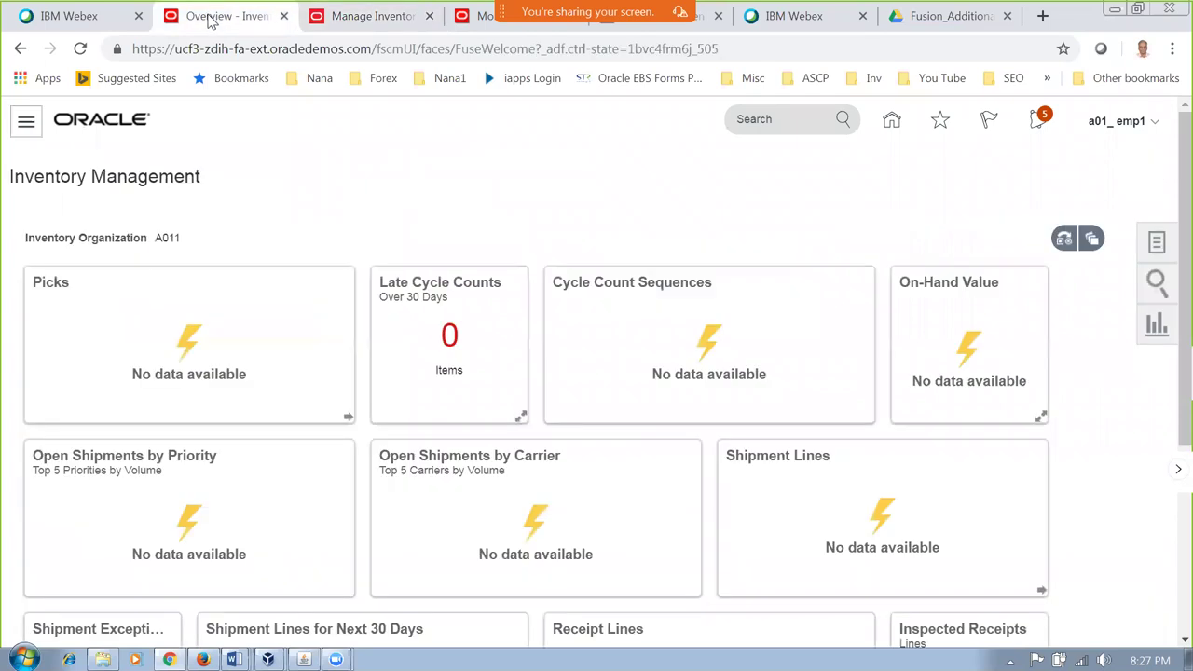
Step: Submit Generate Serial Numbers for quantity 3 of a0111_dynamic_control in organization A011
{"action": "left_click", "coordinate": [520, 25]}
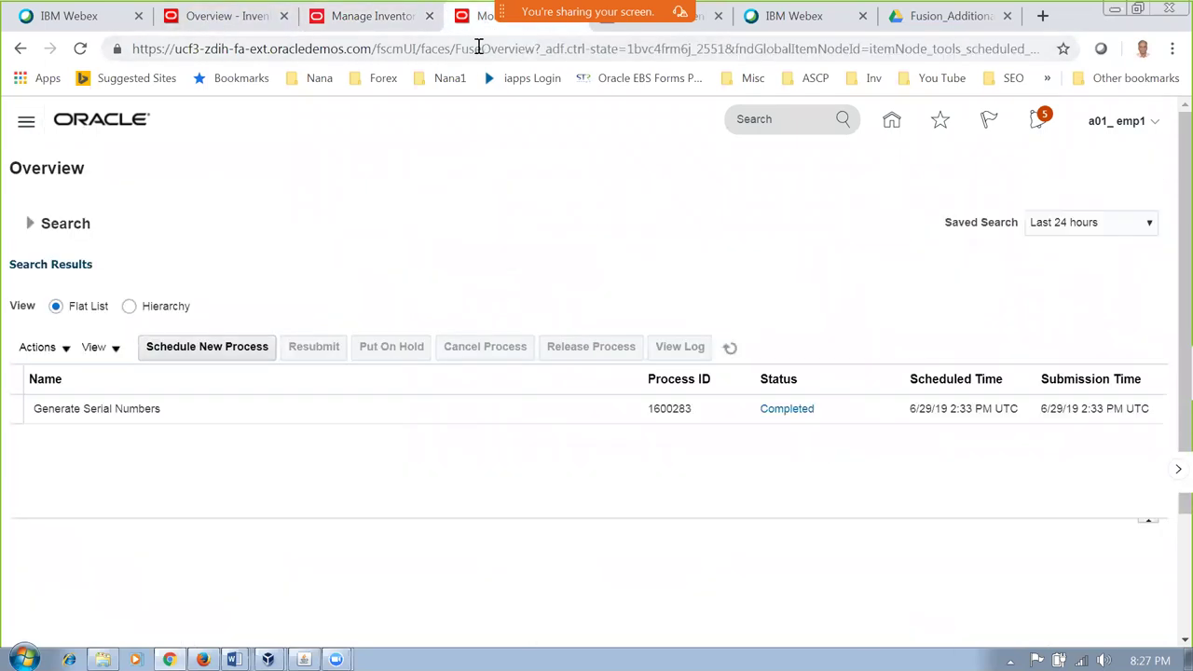
{"action": "left_click", "coordinate": [193, 347]}
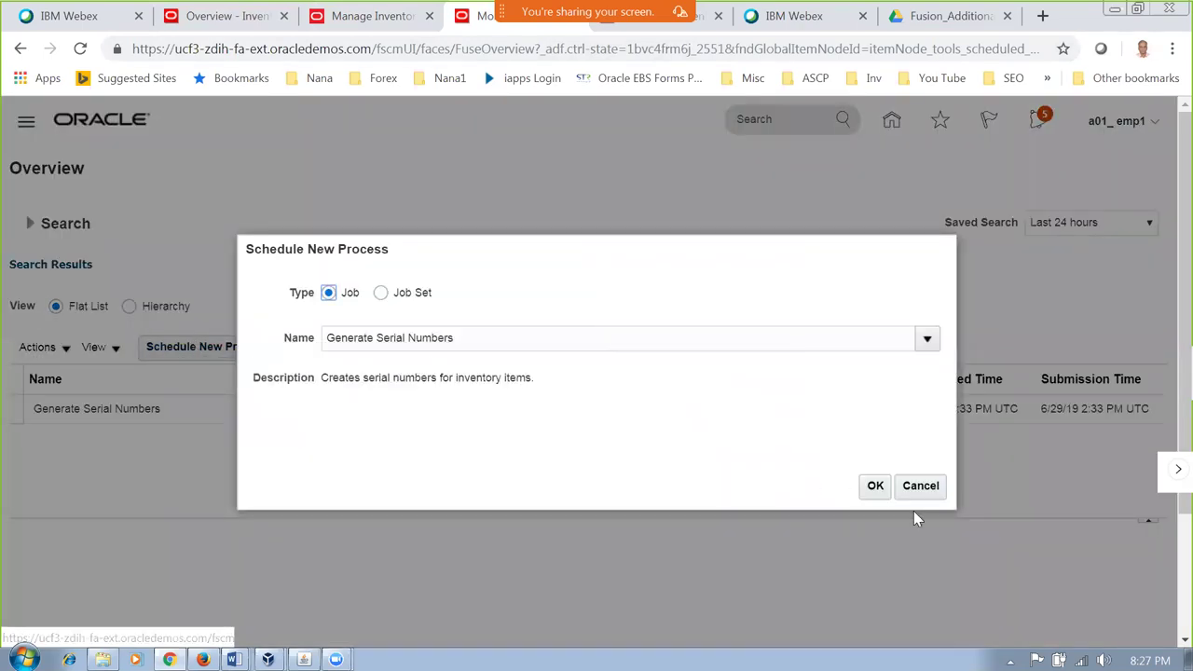
{"action": "left_click", "coordinate": [878, 486]}
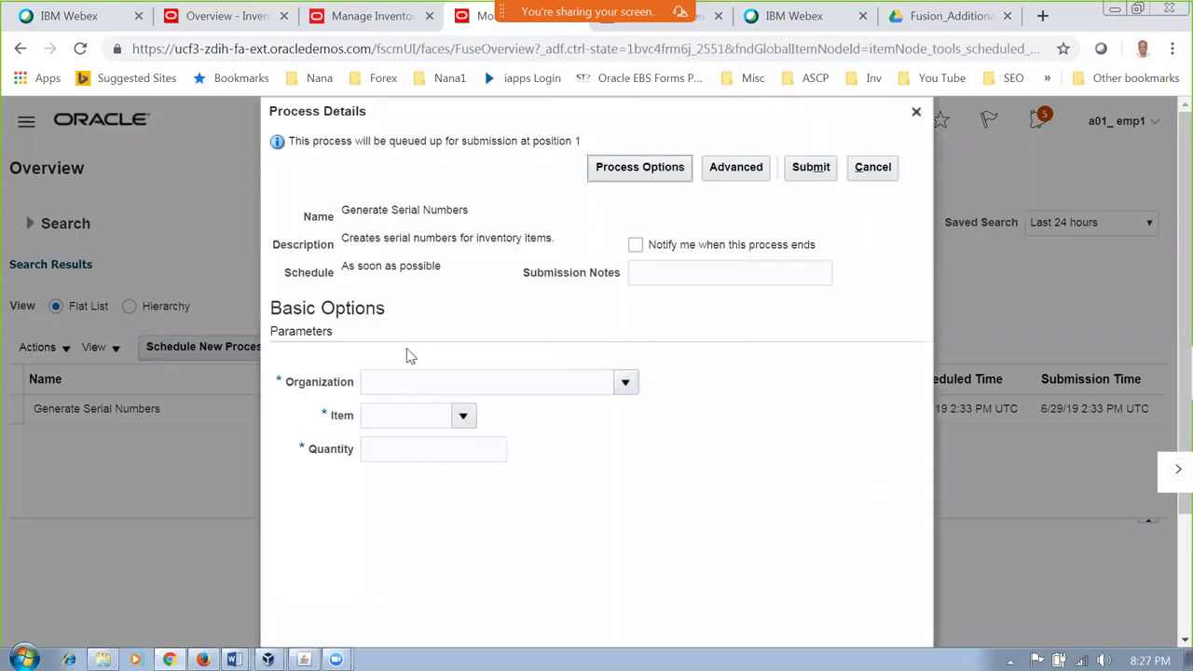
{"action": "left_click", "coordinate": [407, 381]}
{"action": "type", "text": "A011"}
{"action": "key", "text": "Tab"}
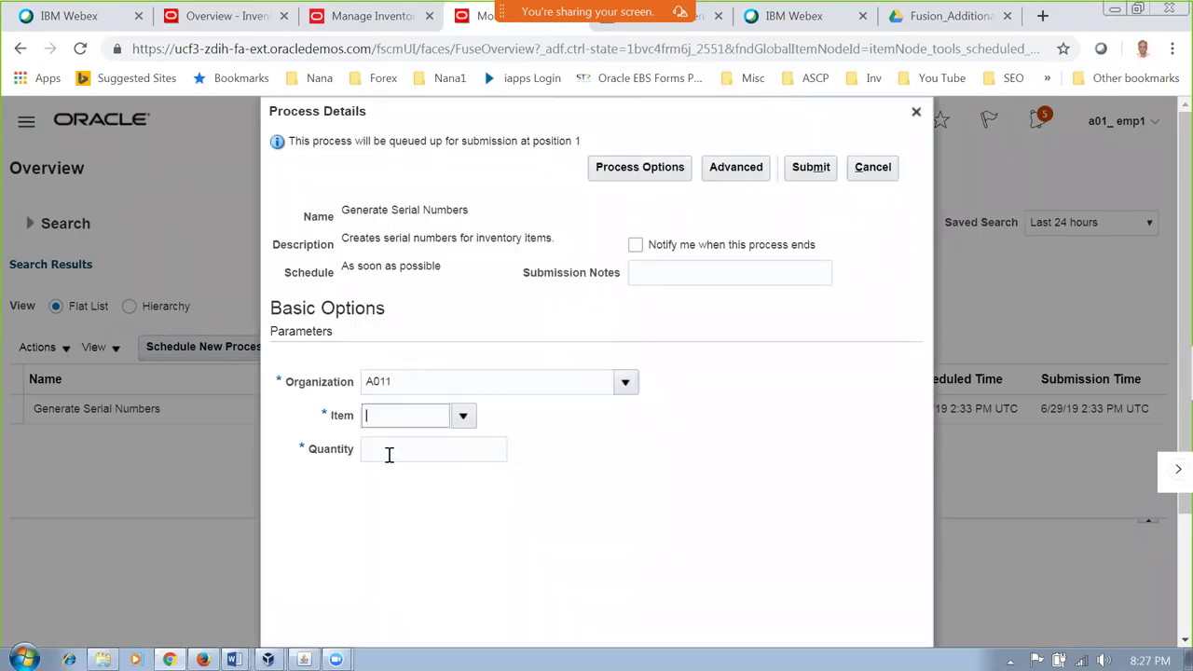
{"action": "type", "text": "a011"}
{"action": "left_click", "coordinate": [389, 455]}
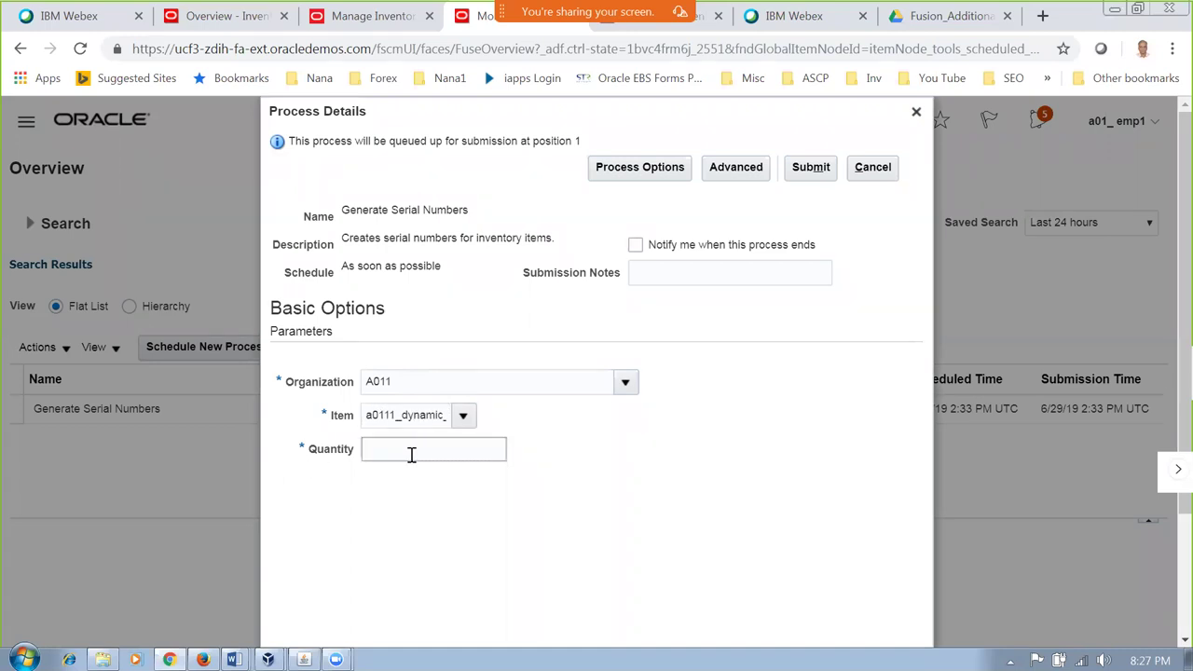
{"action": "left_click", "coordinate": [449, 480]}
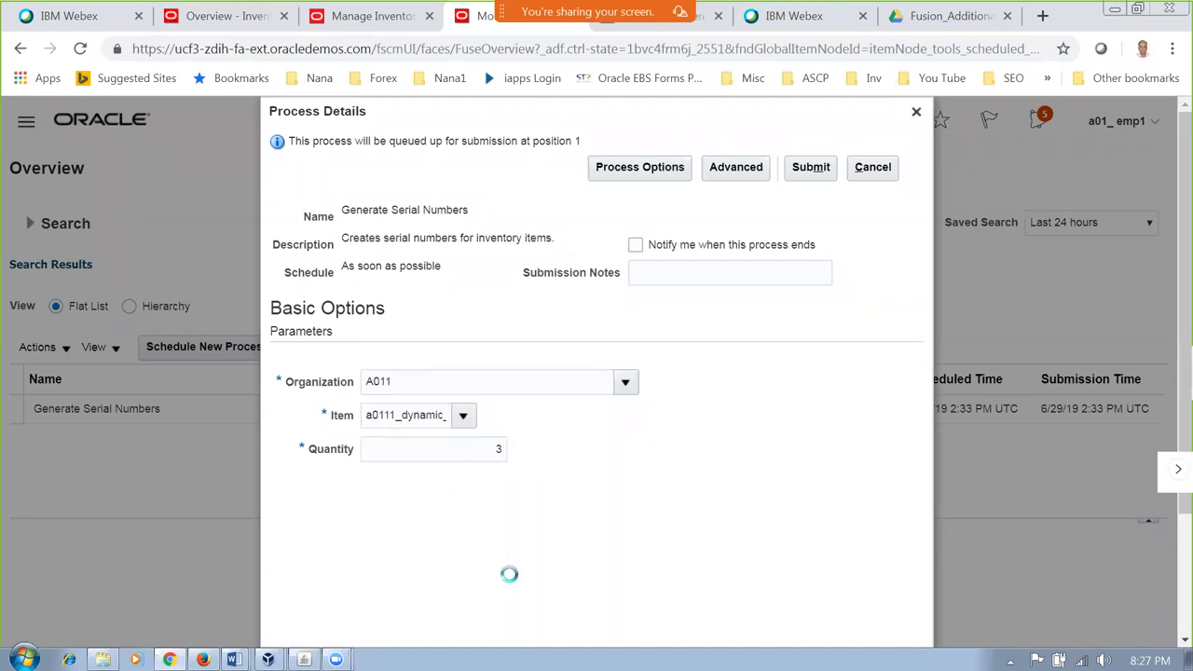
{"action": "left_click", "coordinate": [798, 184]}
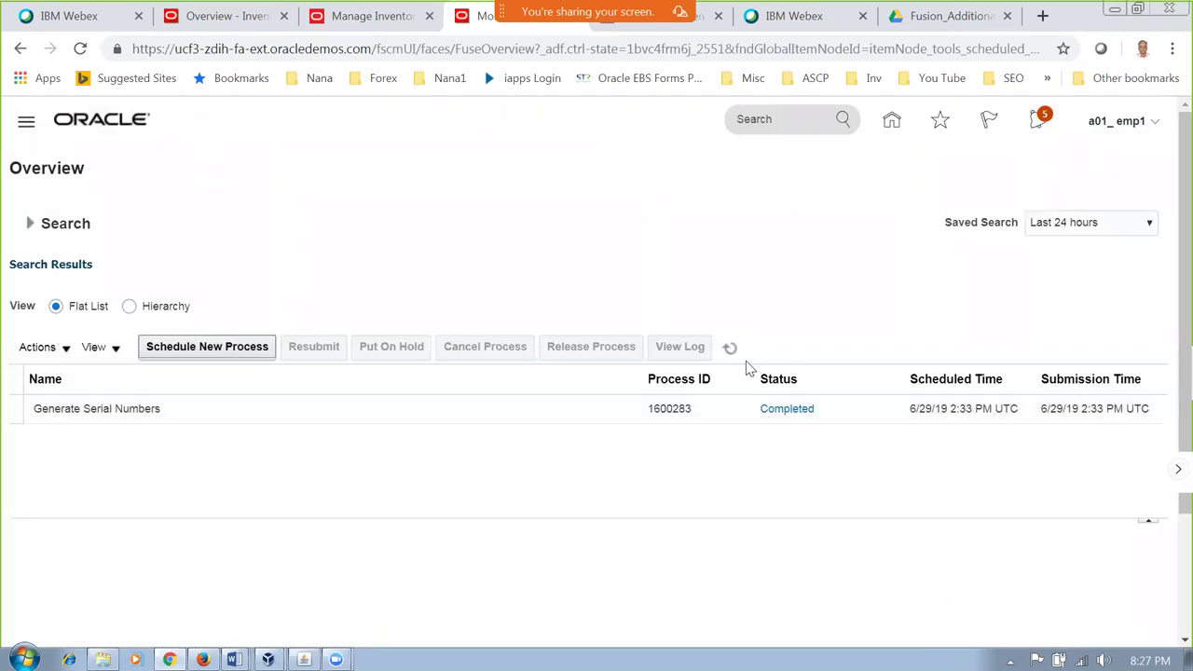
Step: Refresh the scheduled processes to confirm process 1600284 is Ready, after glancing at the flowchart
{"action": "left_click", "coordinate": [738, 355]}
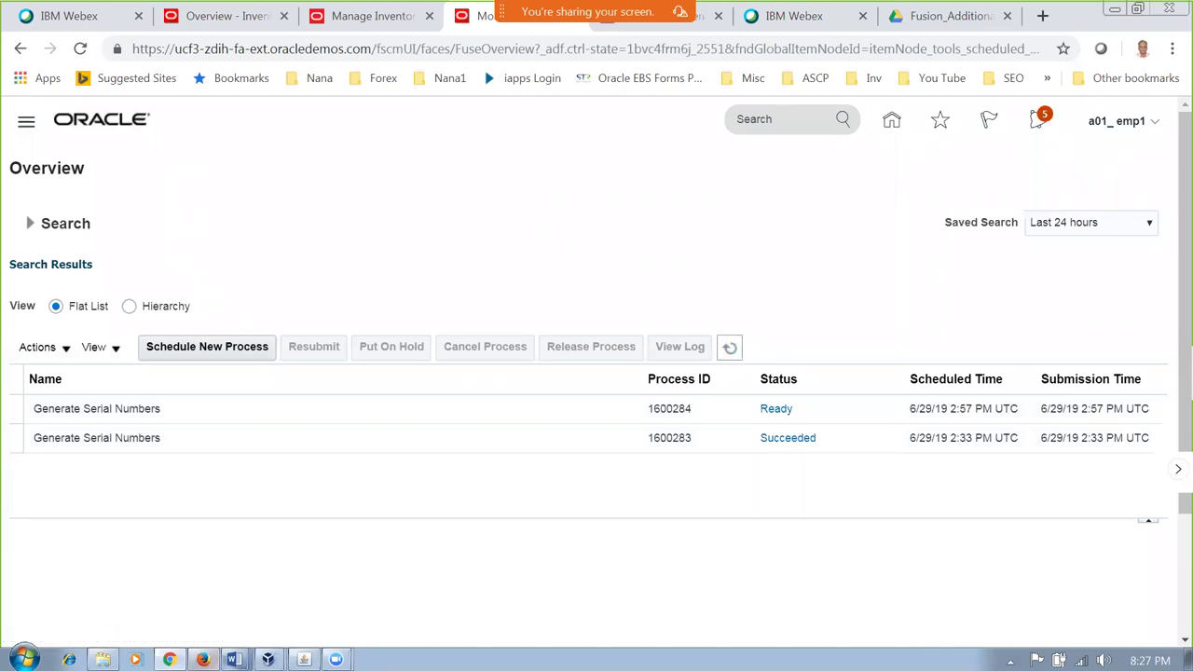
{"action": "mouse_move", "coordinate": [235, 659]}
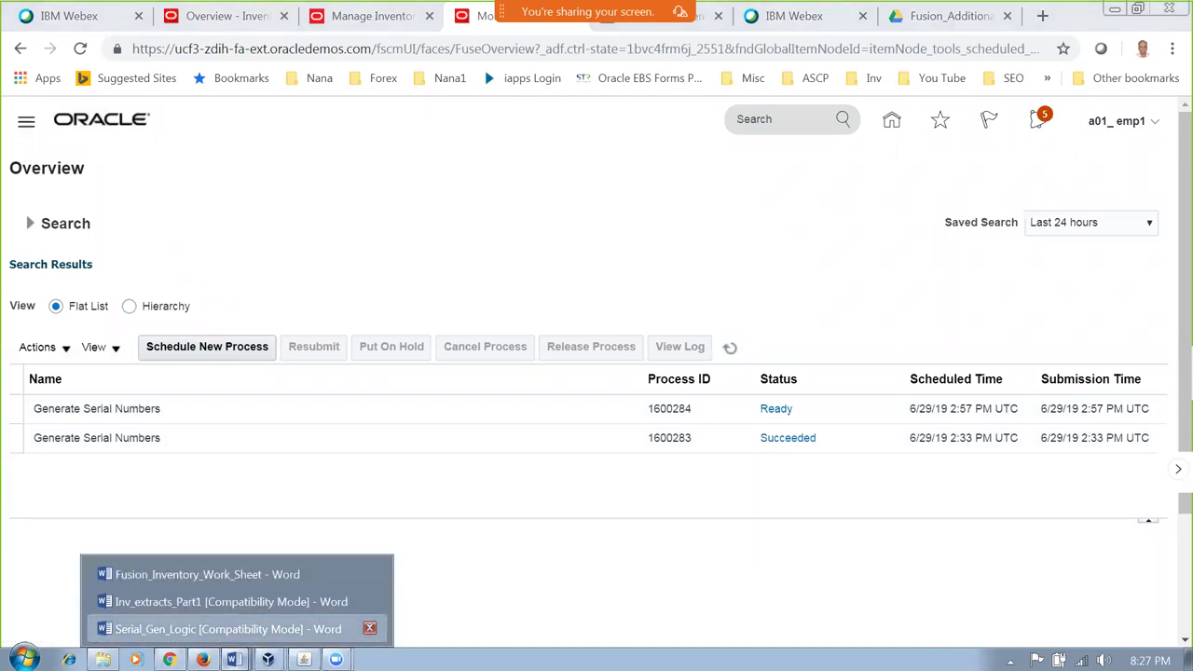
{"action": "left_click", "coordinate": [187, 629]}
{"action": "left_click", "coordinate": [768, 328]}
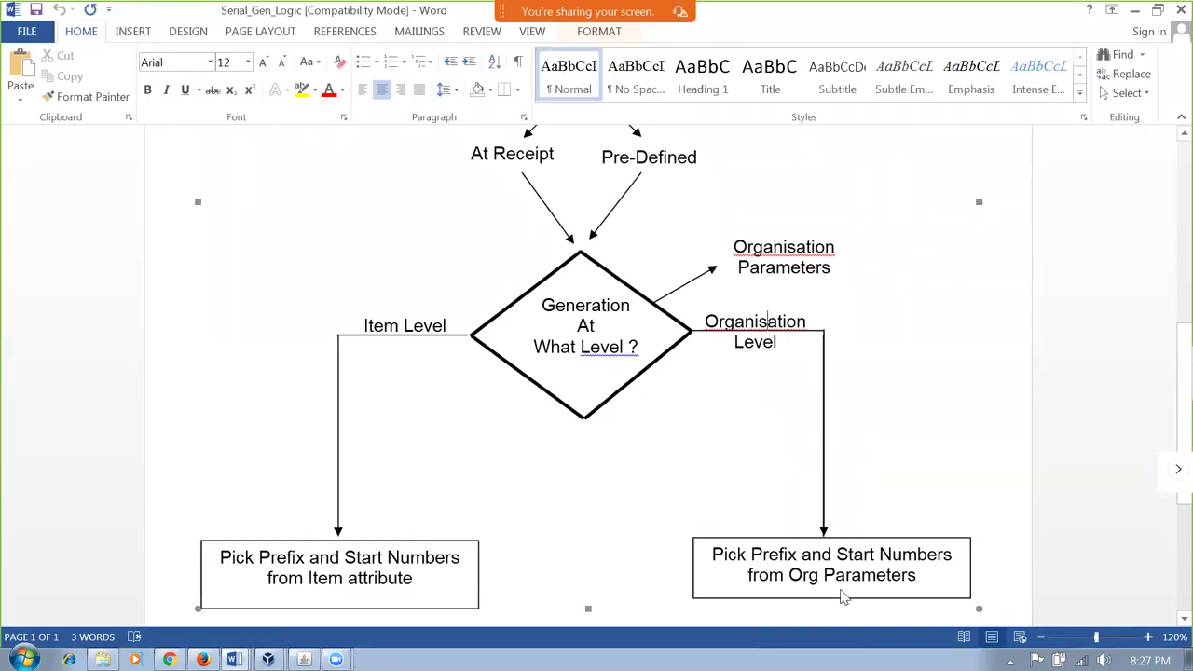
{"action": "left_click", "coordinate": [170, 659]}
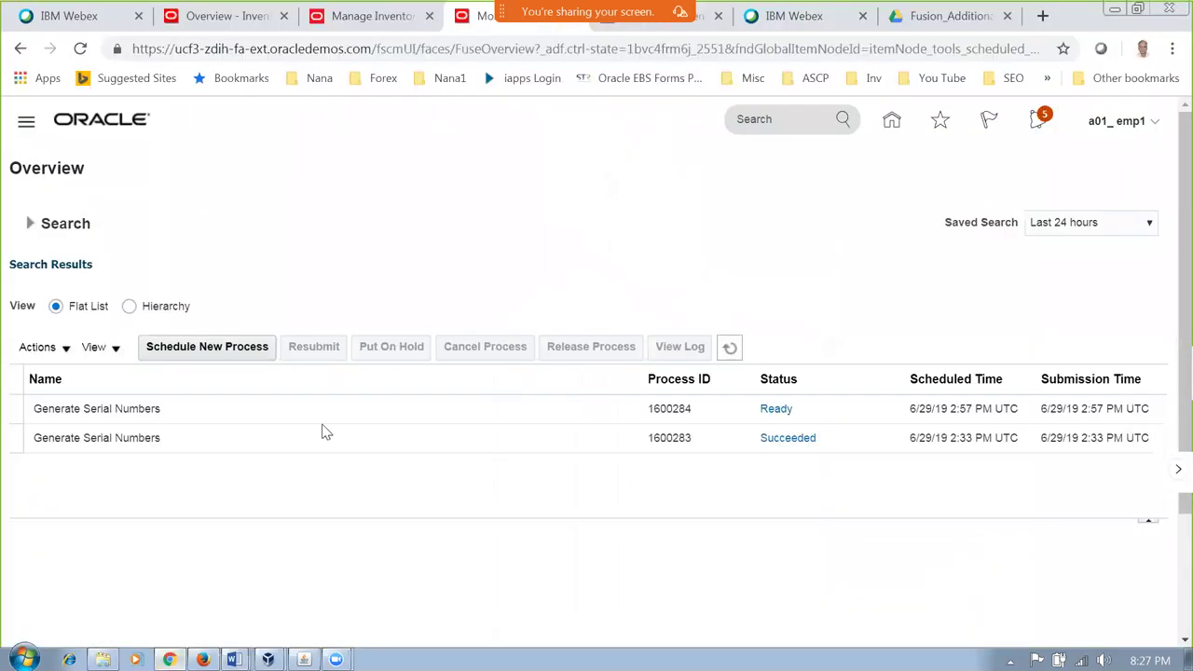
{"action": "left_click", "coordinate": [730, 347]}
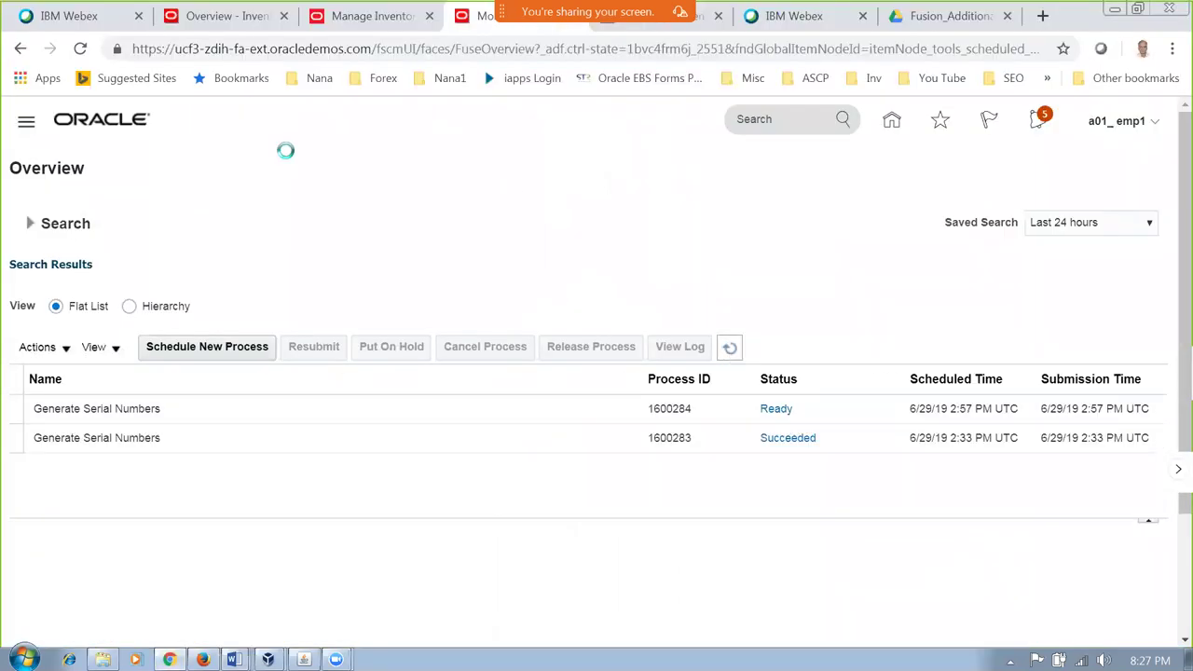
{"action": "left_click", "coordinate": [401, 16]}
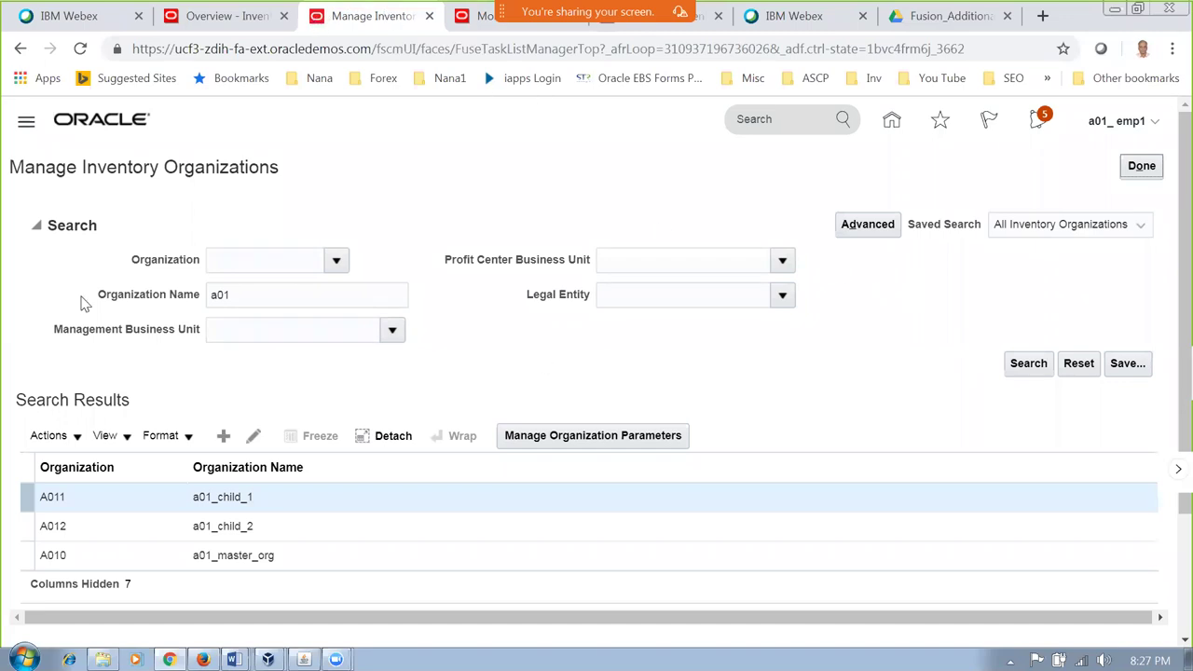
Step: Return to the Inventory Management overview for A011 and show its Tasks panel
{"action": "left_click", "coordinate": [222, 16]}
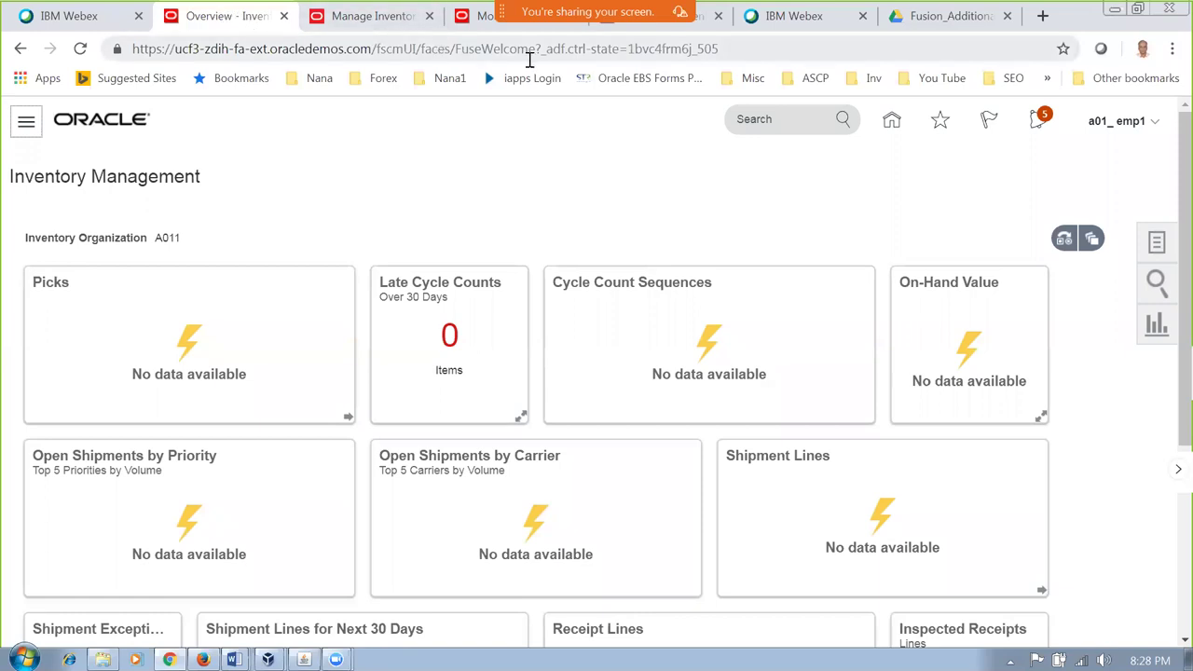
{"action": "left_click", "coordinate": [695, 26]}
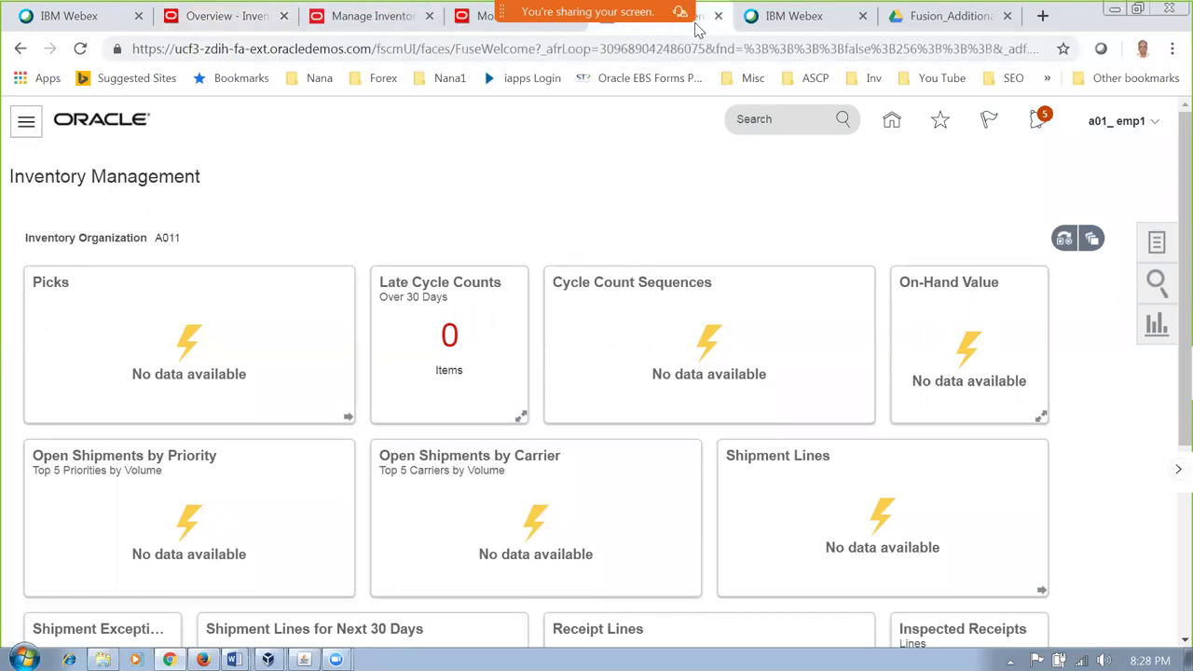
{"action": "left_click", "coordinate": [211, 23]}
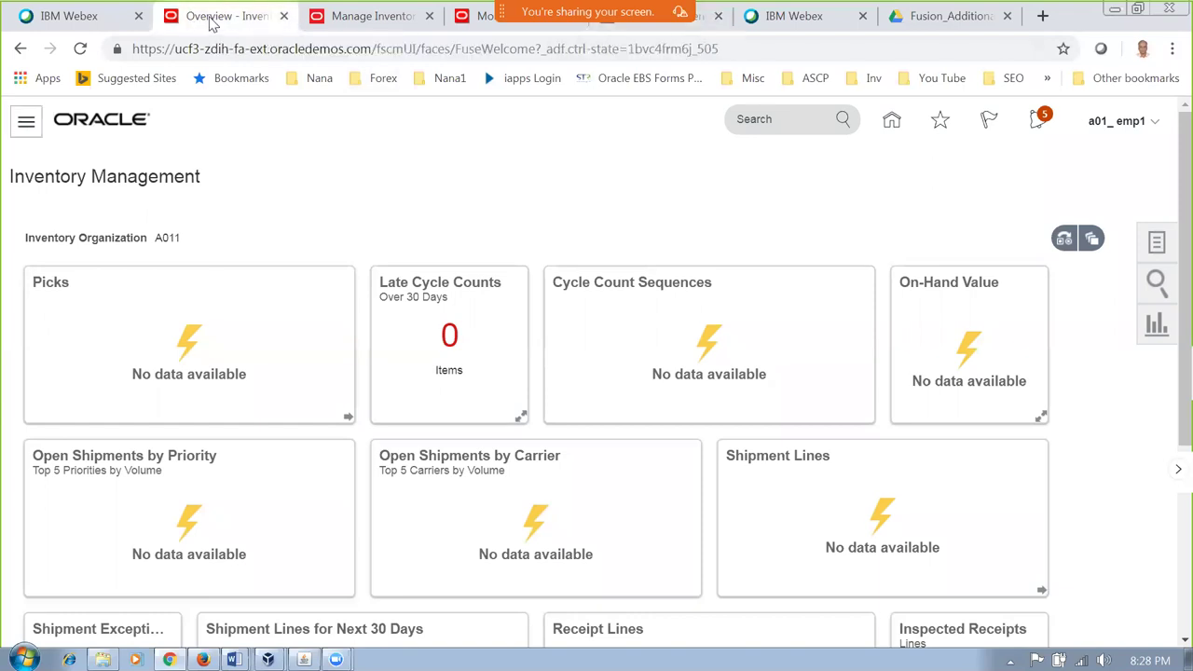
{"action": "left_click", "coordinate": [371, 24]}
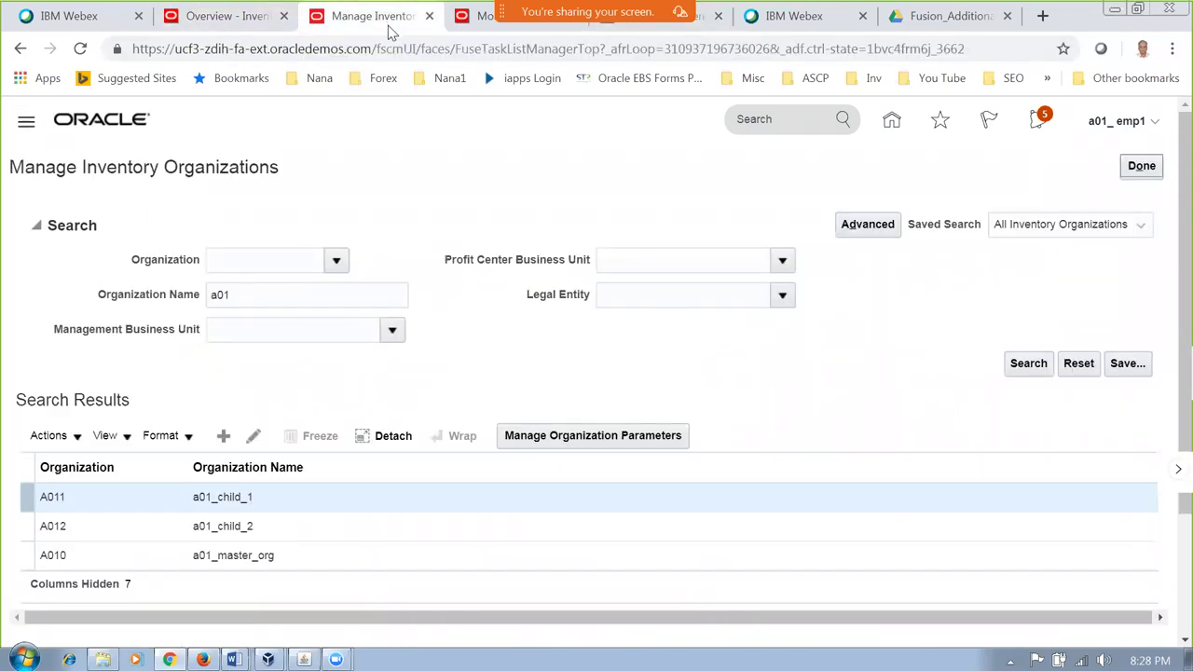
{"action": "left_click", "coordinate": [213, 16]}
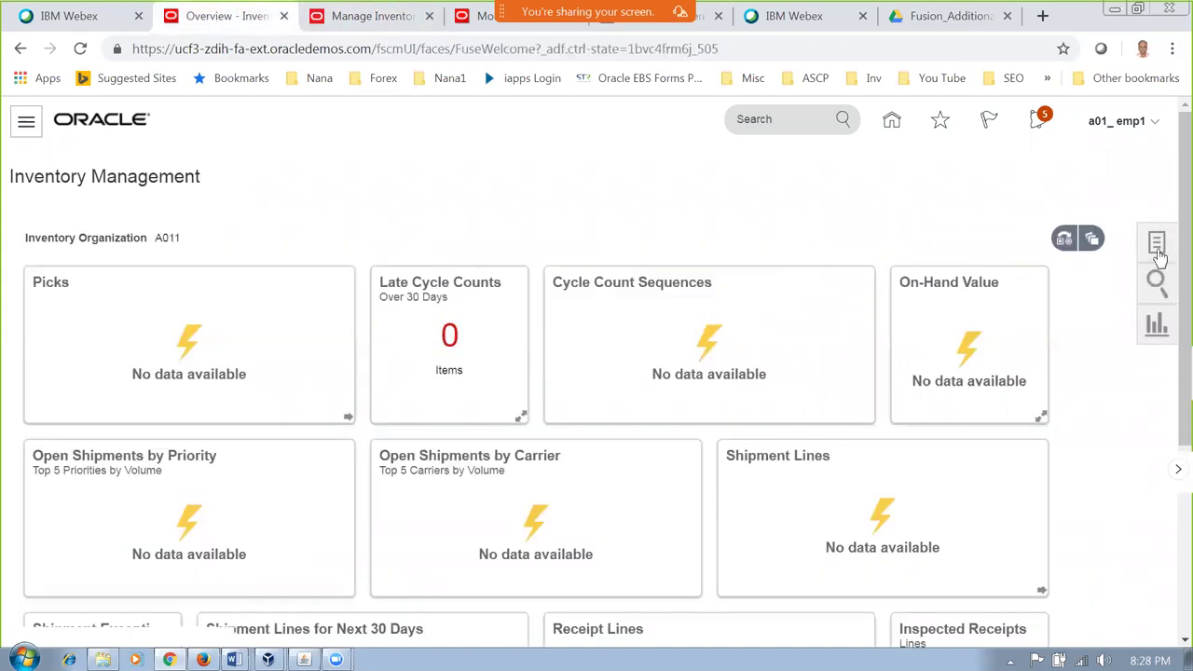
{"action": "left_click", "coordinate": [1157, 253]}
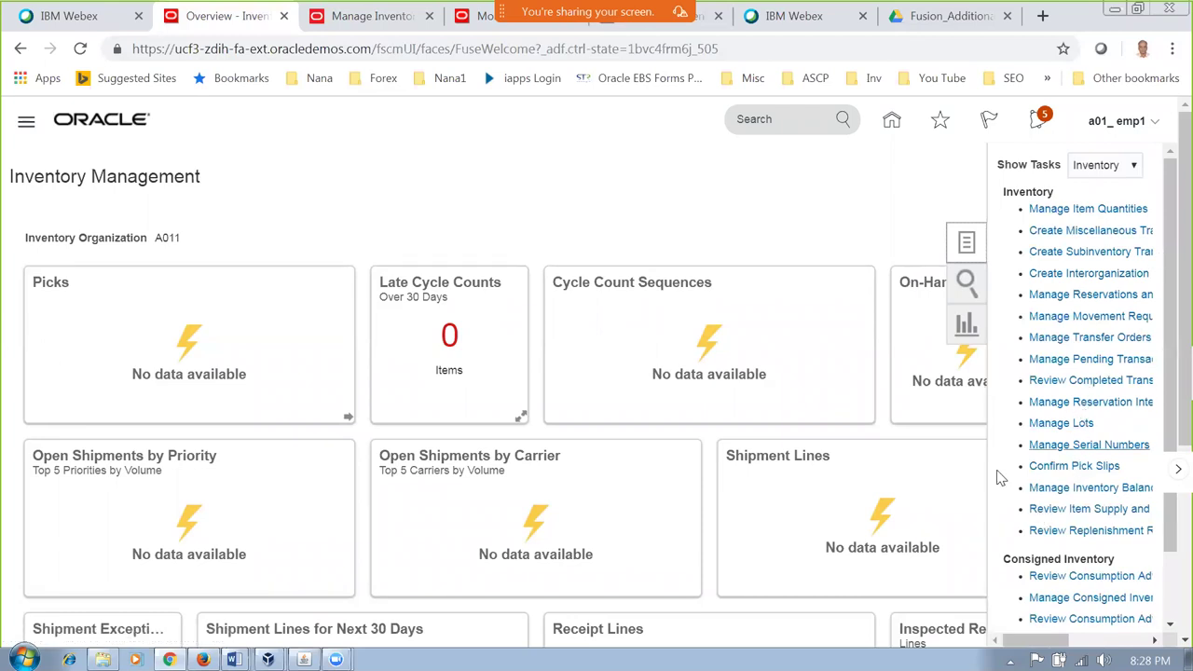
Step: Open Manage Serial Numbers and enter item a0111 with starting serial tata
{"action": "left_click", "coordinate": [1056, 447]}
{"action": "left_click", "coordinate": [154, 341]}
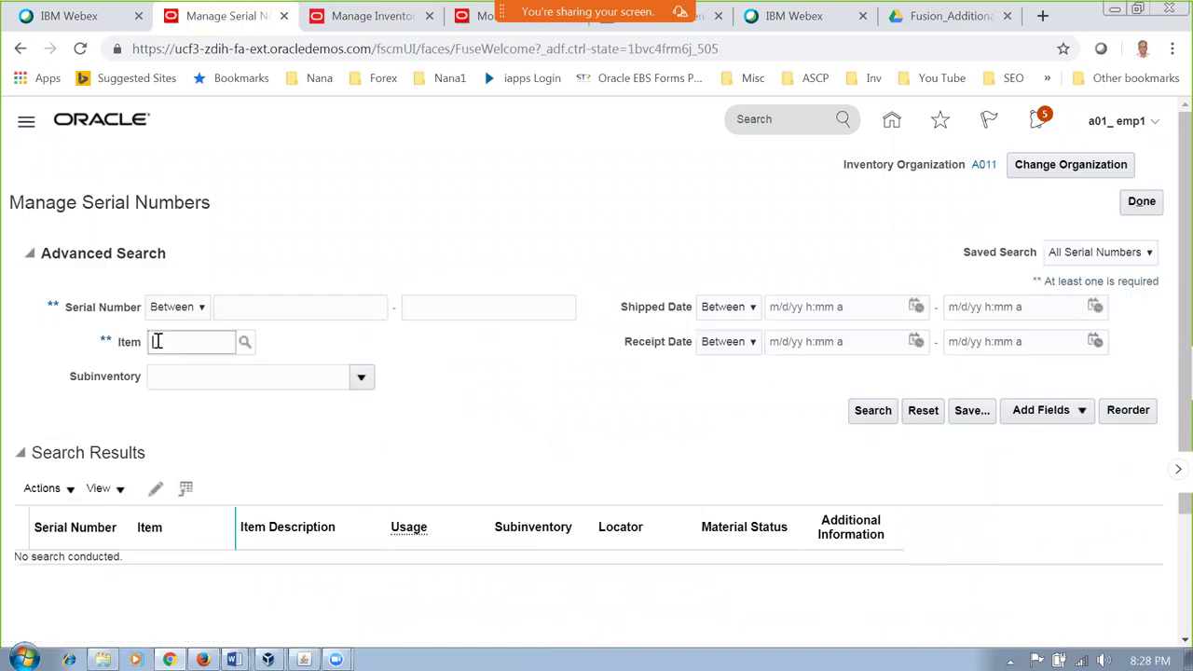
{"action": "type", "text": "a0111"}
{"action": "key", "text": "Tab"}
{"action": "left_click", "coordinate": [224, 309]}
{"action": "type", "text": "tata"}
{"action": "left_click", "coordinate": [419, 308]}
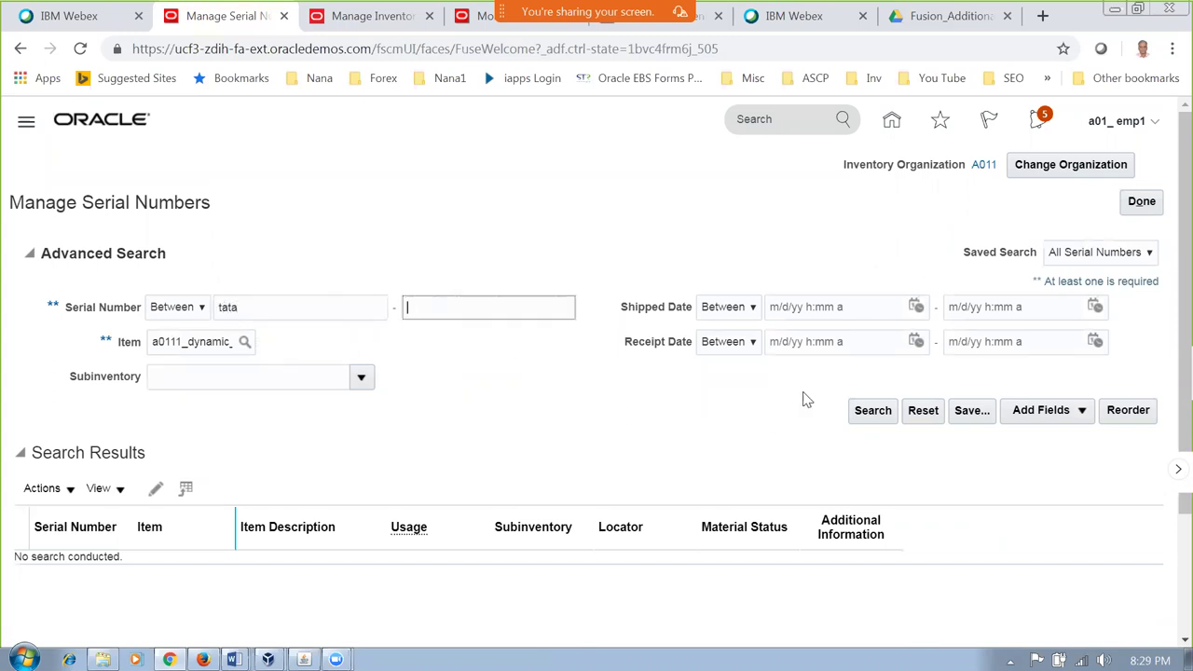
{"action": "left_click", "coordinate": [884, 411]}
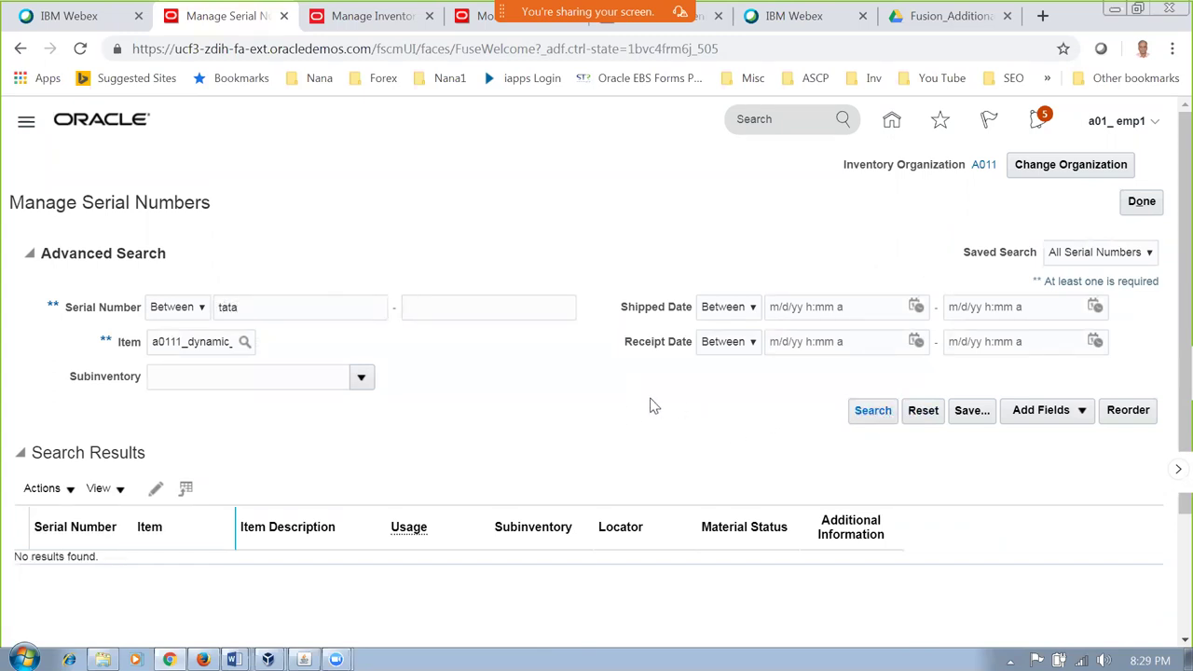
Step: Correct the lower serial bound to tata_301 after the required-field error
{"action": "left_click", "coordinate": [658, 271]}
{"action": "left_click", "coordinate": [290, 311]}
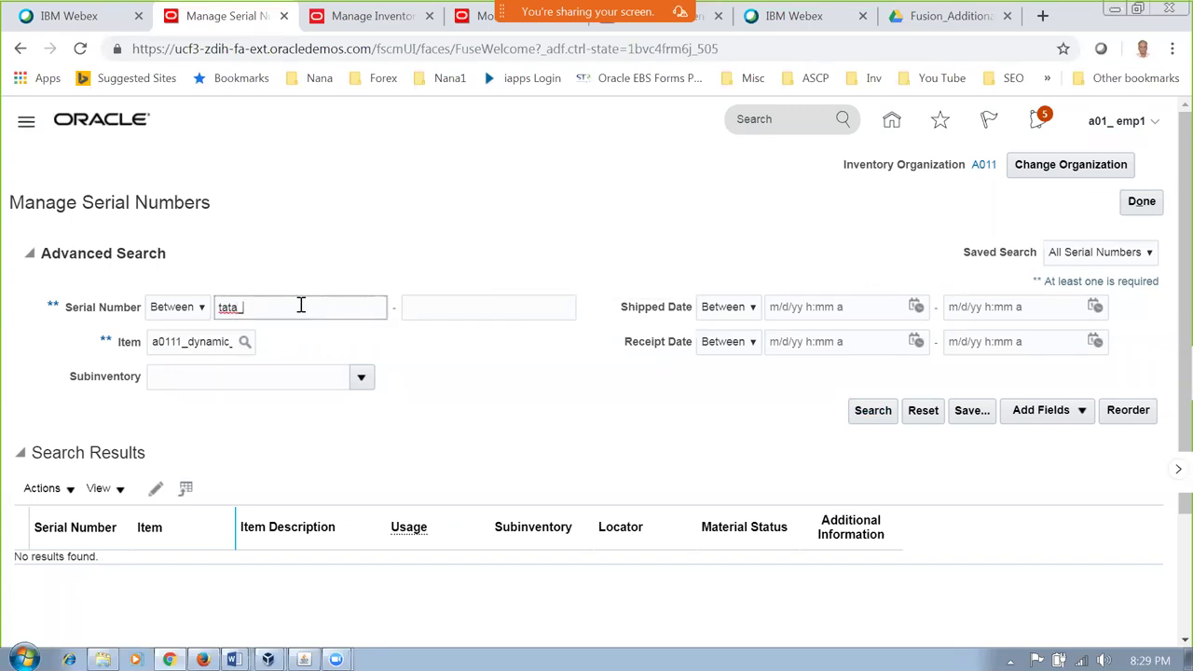
{"action": "type", "text": "_301"}
{"action": "key", "text": "Tab"}
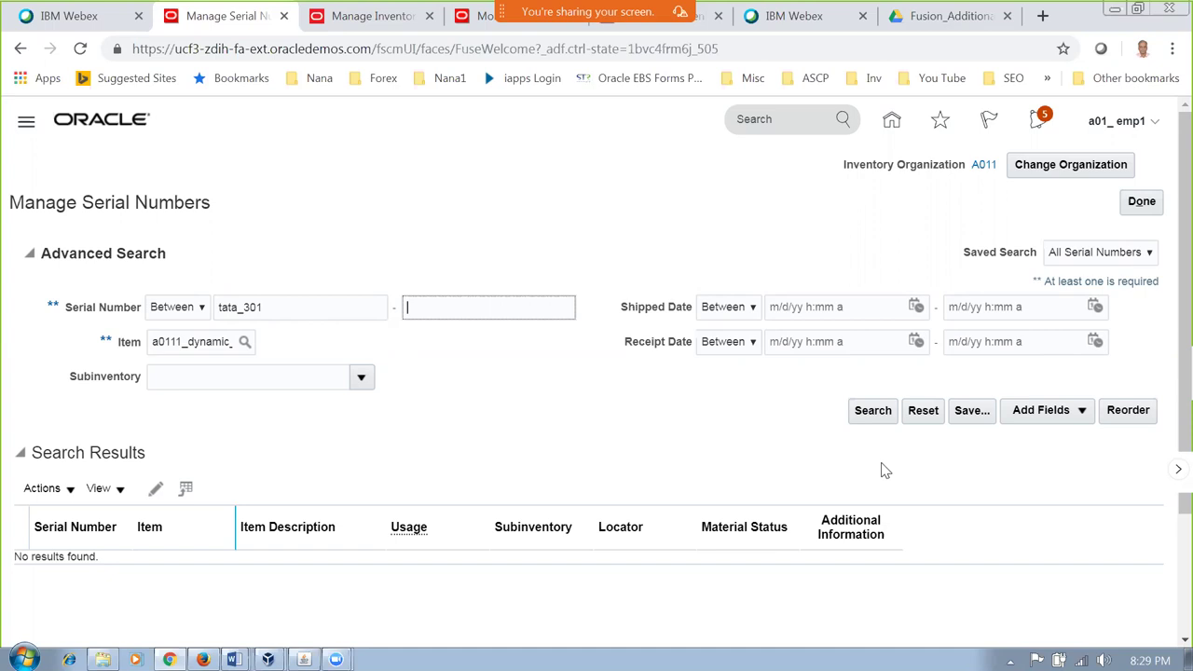
{"action": "left_click", "coordinate": [858, 415]}
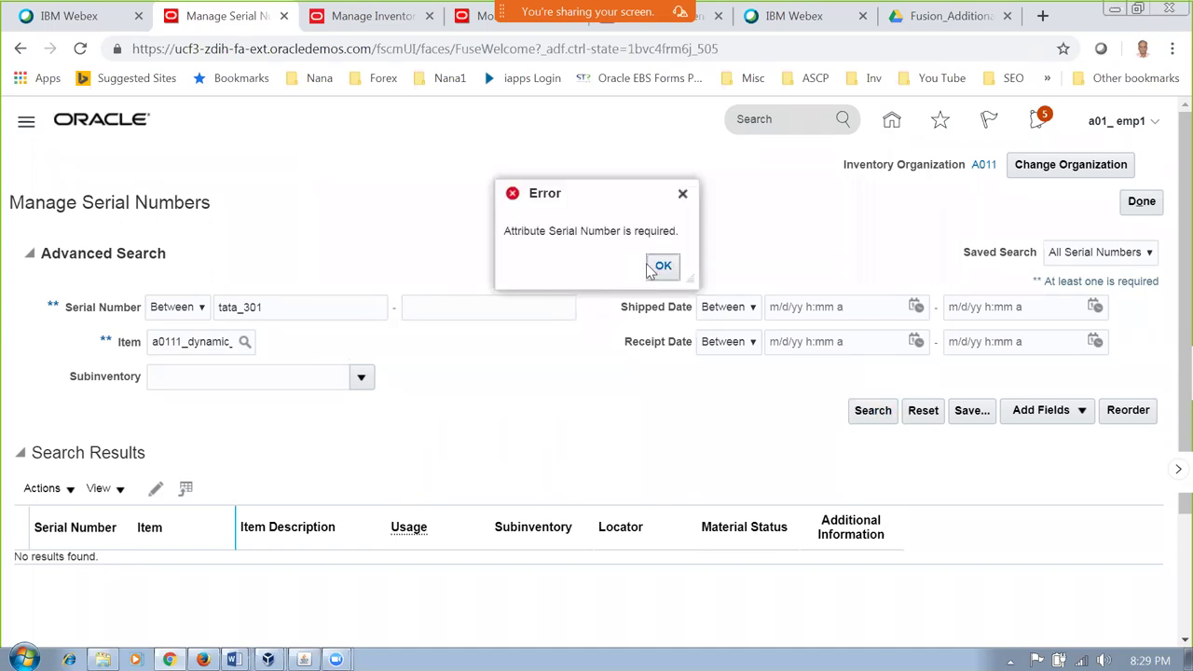
{"action": "left_click", "coordinate": [662, 267]}
Step: Enter tata_302 as the upper bound and search, listing tata_301 and tata_302
{"action": "left_click", "coordinate": [458, 302]}
{"action": "type", "text": "tata-302"}
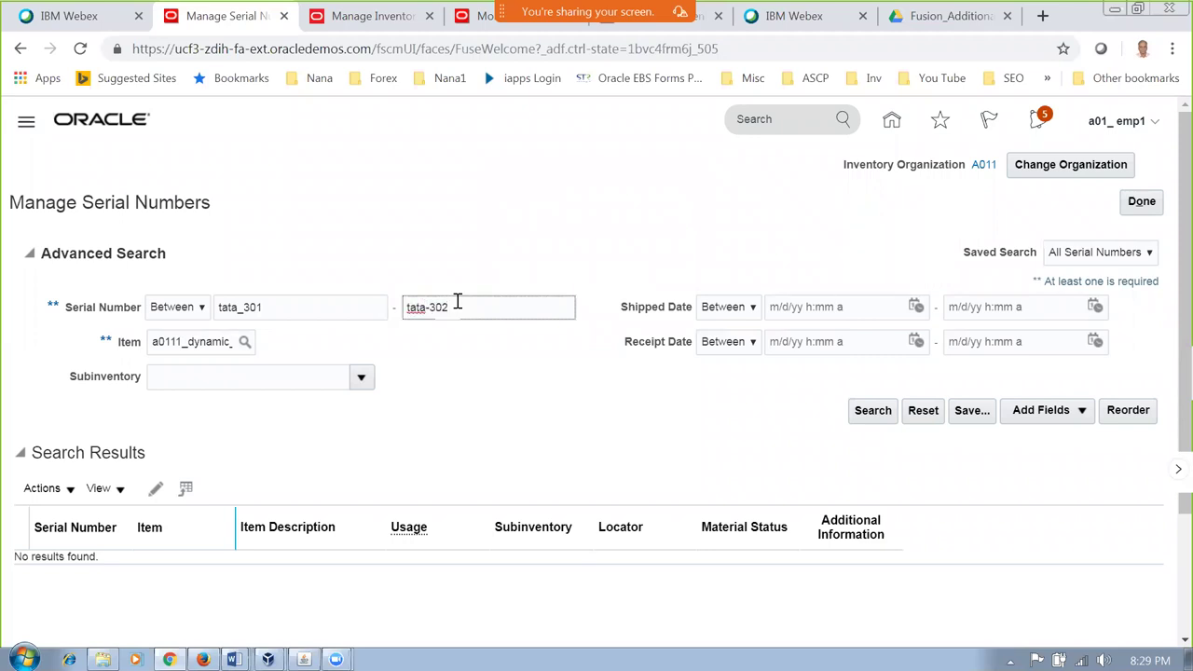
{"action": "left_click", "coordinate": [480, 312]}
{"action": "key", "text": "Tab"}
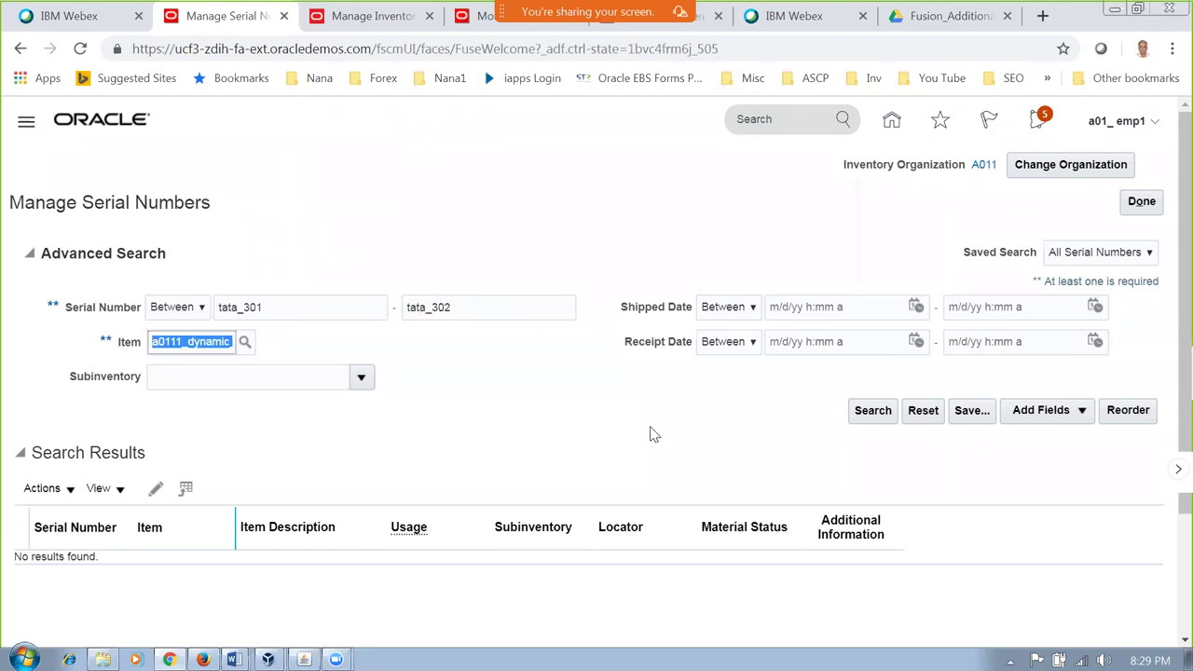
{"action": "left_click", "coordinate": [850, 413]}
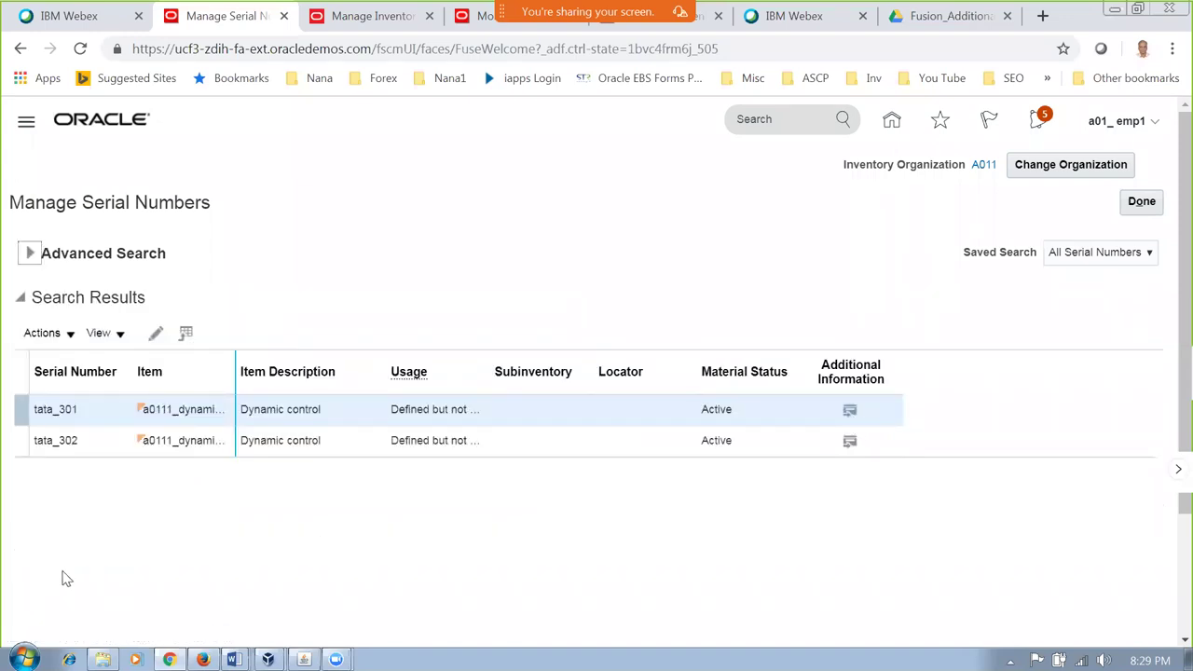
{"action": "left_click", "coordinate": [373, 15]}
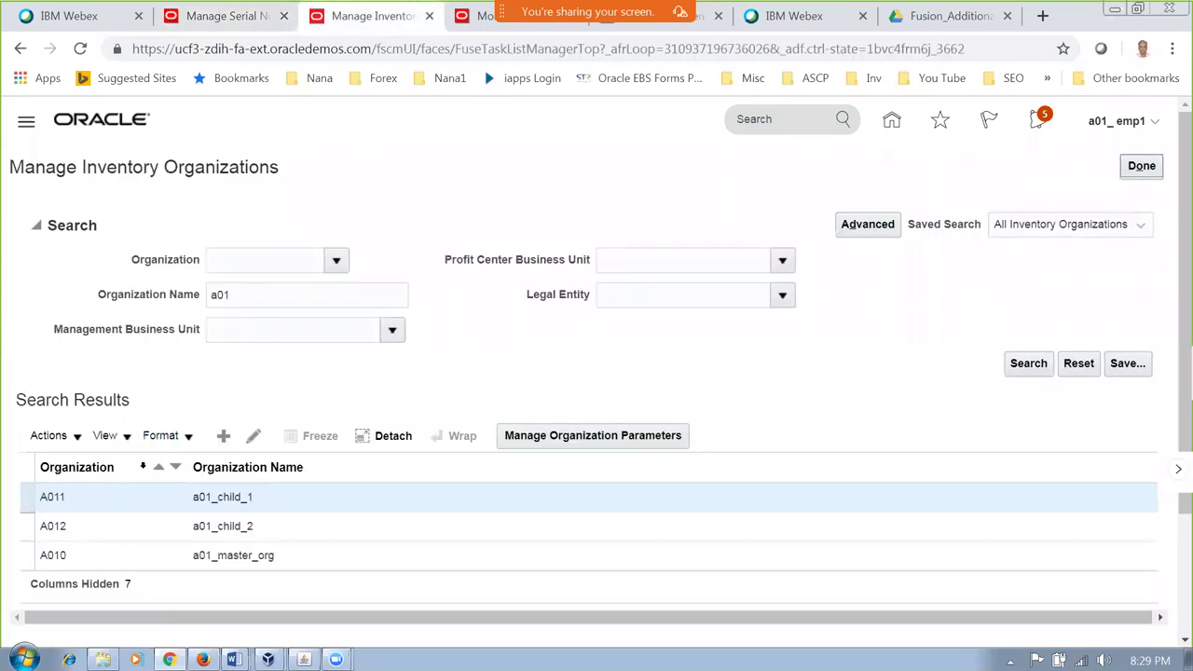
Step: Edit inventory organization a01_child_1 and move on to its Lot, Serial Number parameters
{"action": "left_click", "coordinate": [249, 438]}
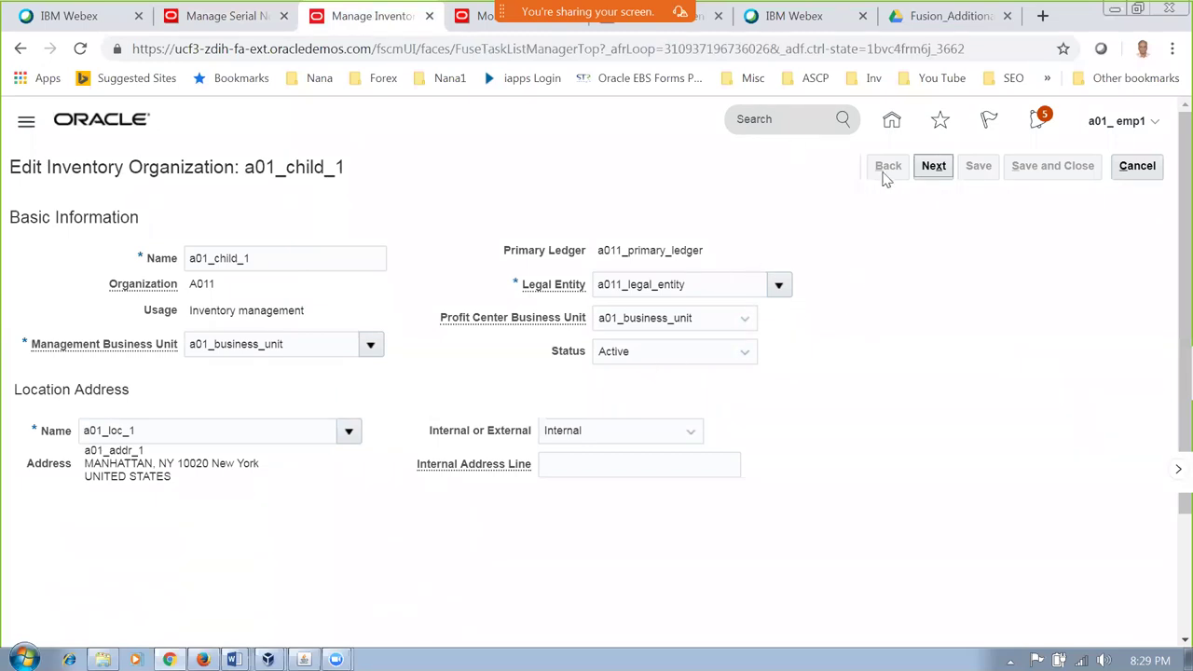
{"action": "left_click", "coordinate": [934, 166]}
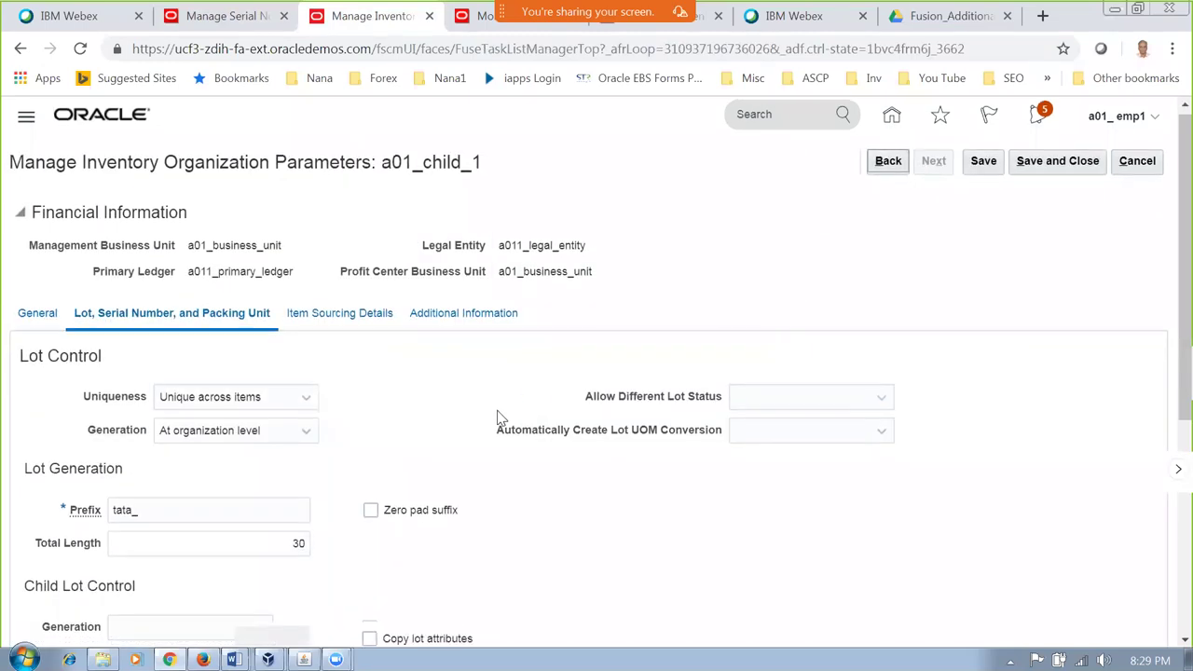
{"action": "scroll", "coordinate": [497, 410], "scroll_direction": "down", "scroll_amount": 3}
{"action": "scroll", "coordinate": [198, 546], "scroll_direction": "down", "scroll_amount": 1}
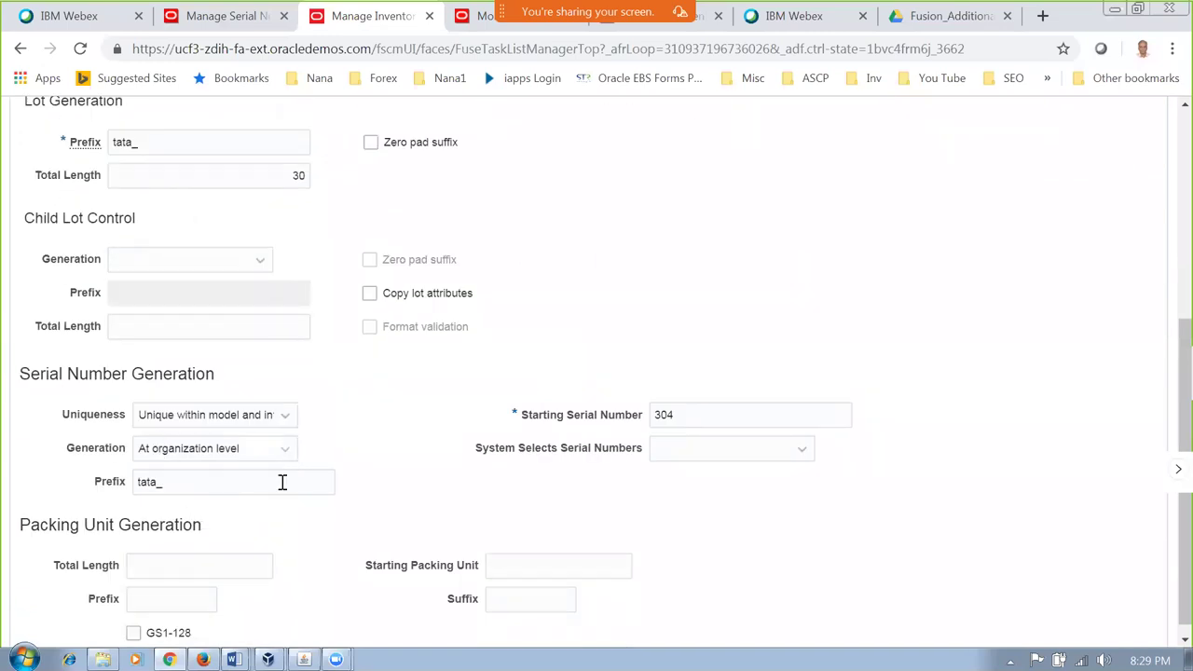
{"action": "left_click_drag", "start_coordinate": [195, 485], "coordinate": [28, 481]}
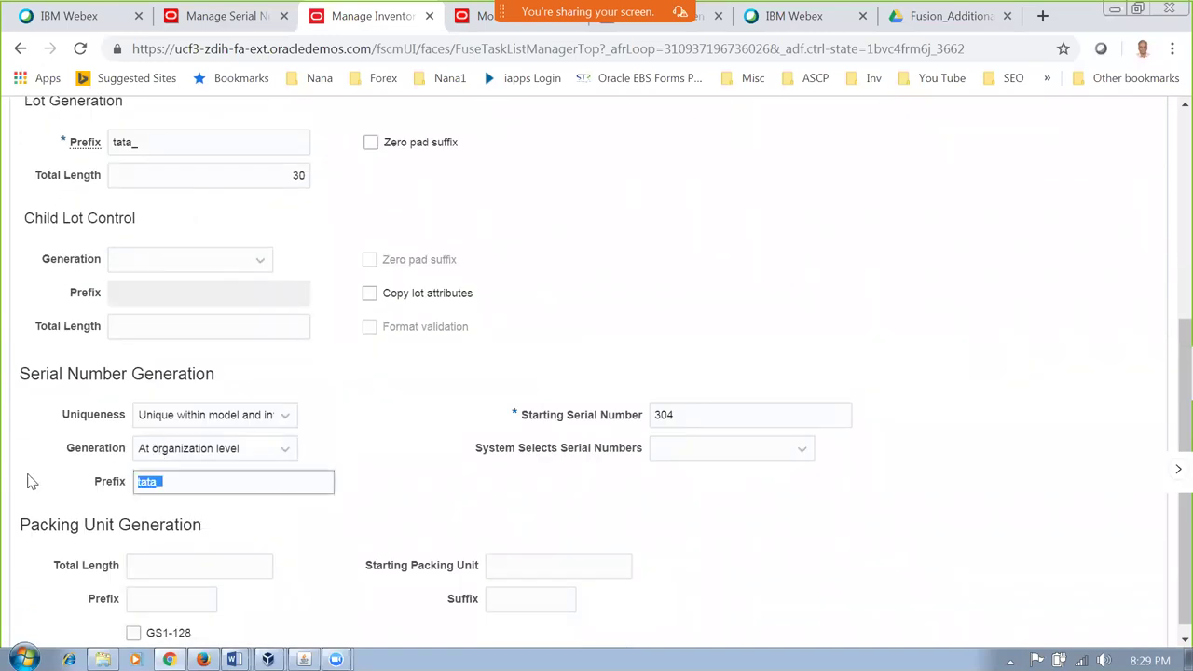
Step: Set a01_child_1's serial generation to User defined and bring up the Serial_Gen_Logic document
{"action": "double_click", "coordinate": [749, 413]}
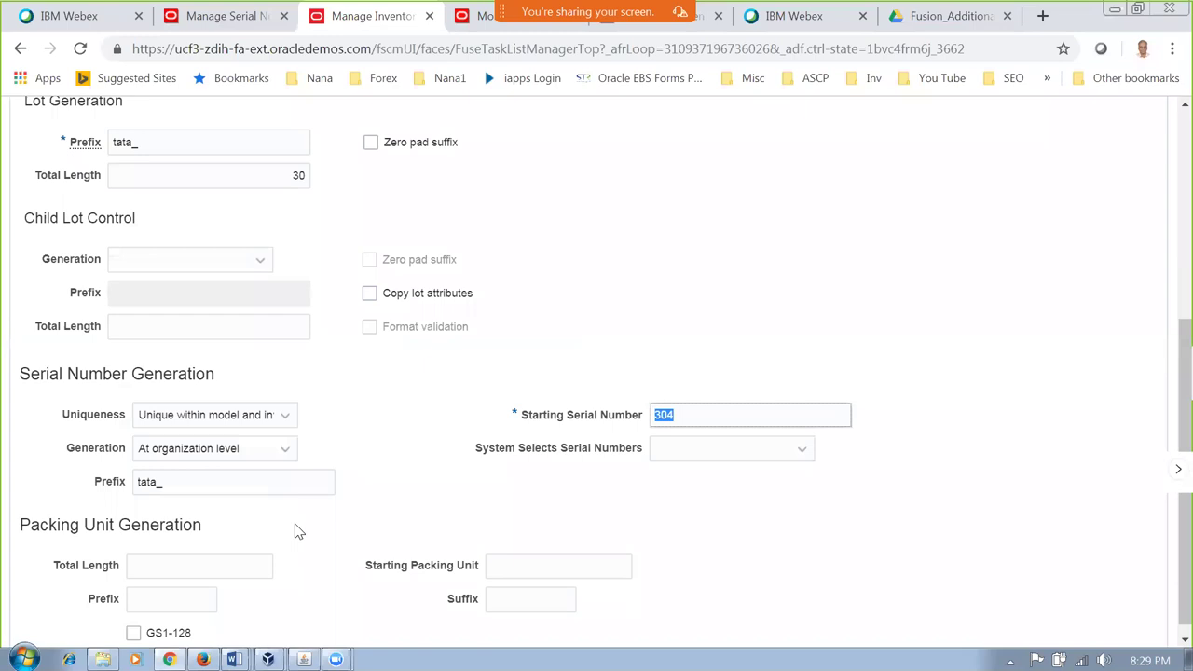
{"action": "left_click", "coordinate": [248, 456]}
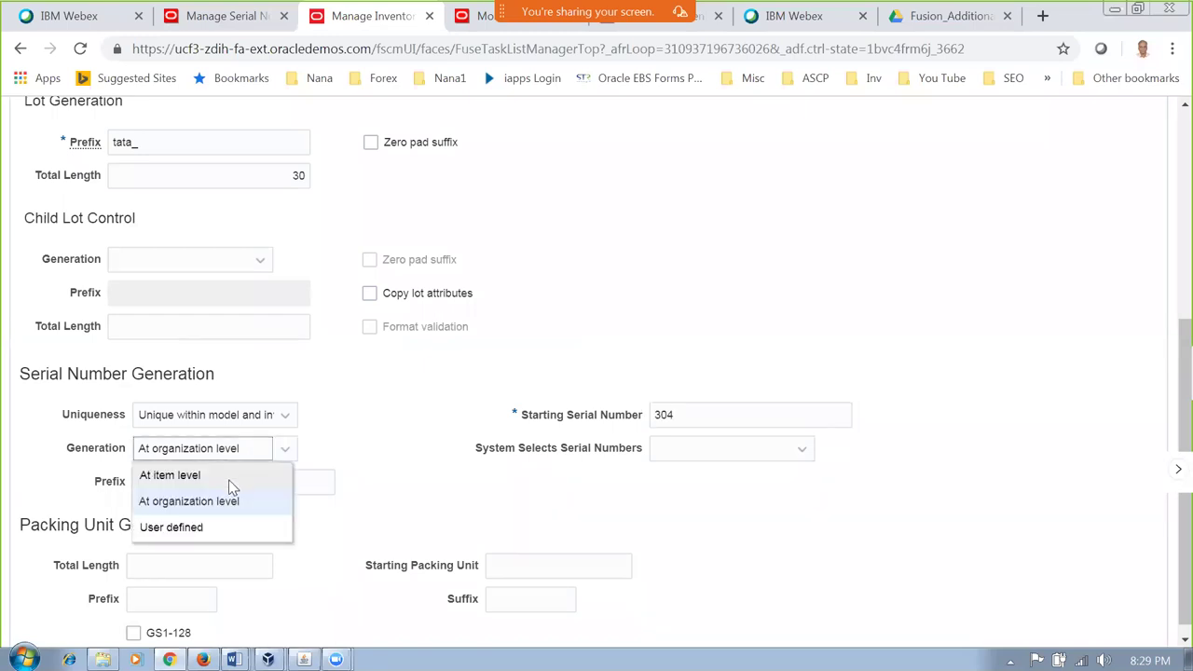
{"action": "left_click", "coordinate": [202, 528]}
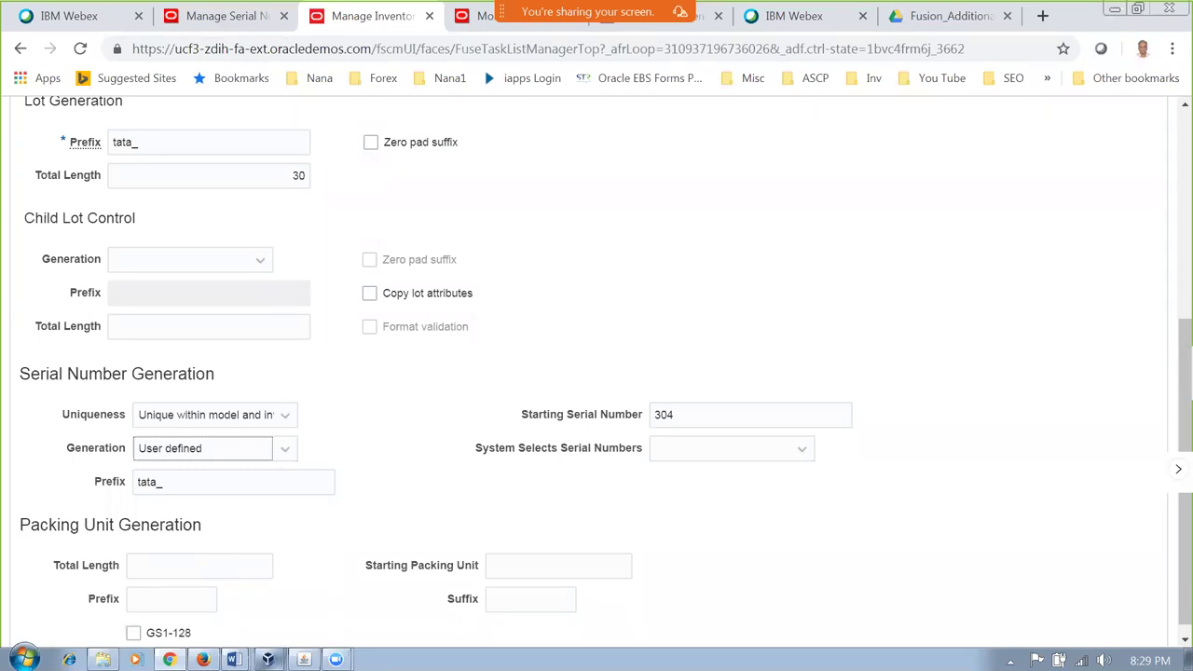
{"action": "left_click", "coordinate": [234, 659]}
{"action": "left_click", "coordinate": [233, 634]}
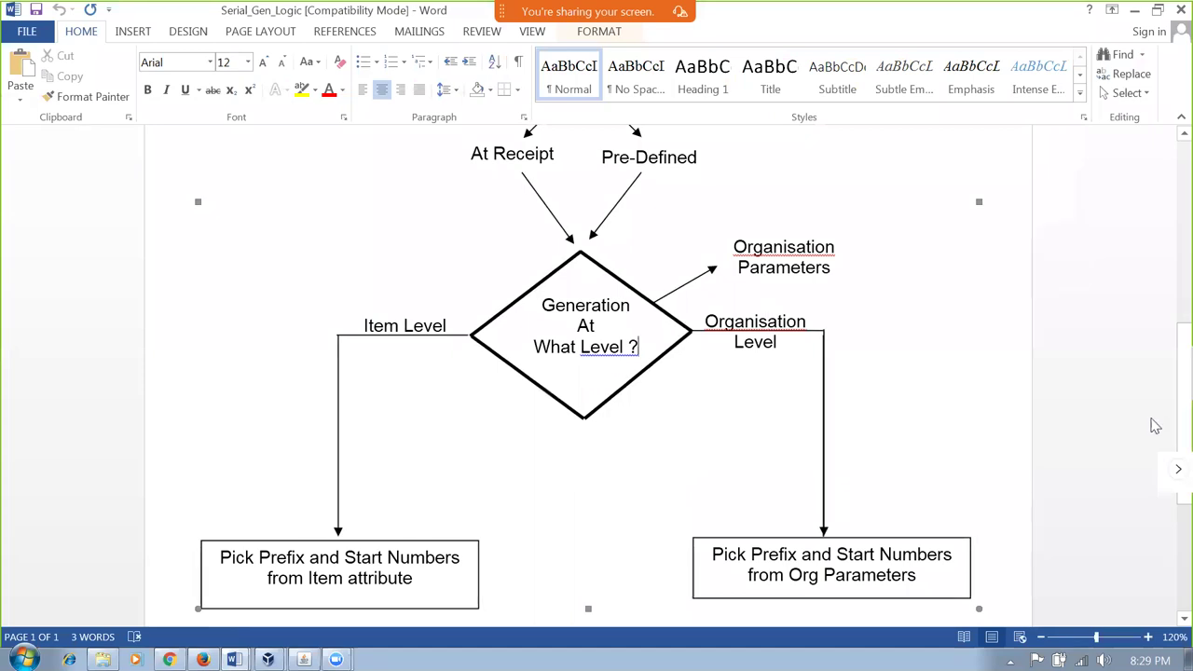
Step: Scroll through the Serial Generation Logic flowchart to review its decisions
{"action": "left_click", "coordinate": [1102, 439]}
{"action": "scroll", "coordinate": [1103, 438], "scroll_direction": "up", "scroll_amount": 6}
{"action": "scroll", "coordinate": [1105, 441], "scroll_direction": "down", "scroll_amount": 4}
{"action": "scroll", "coordinate": [1105, 441], "scroll_direction": "down", "scroll_amount": 5}
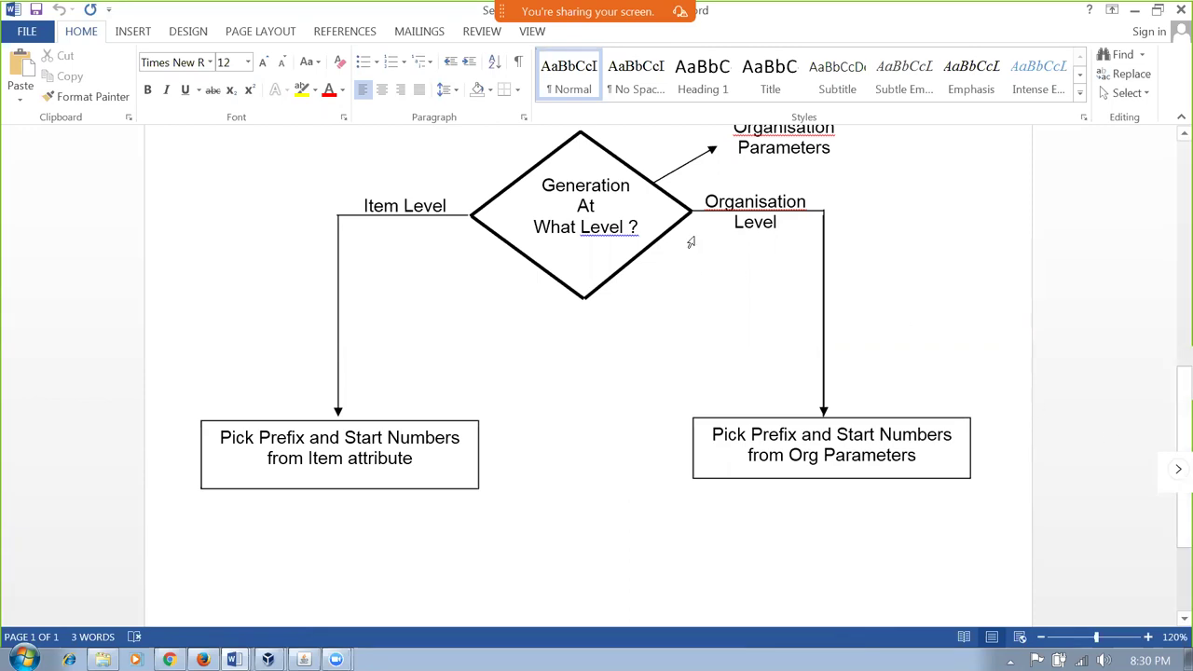
{"action": "left_click", "coordinate": [746, 200]}
{"action": "scroll", "coordinate": [752, 213], "scroll_direction": "up", "scroll_amount": 10}
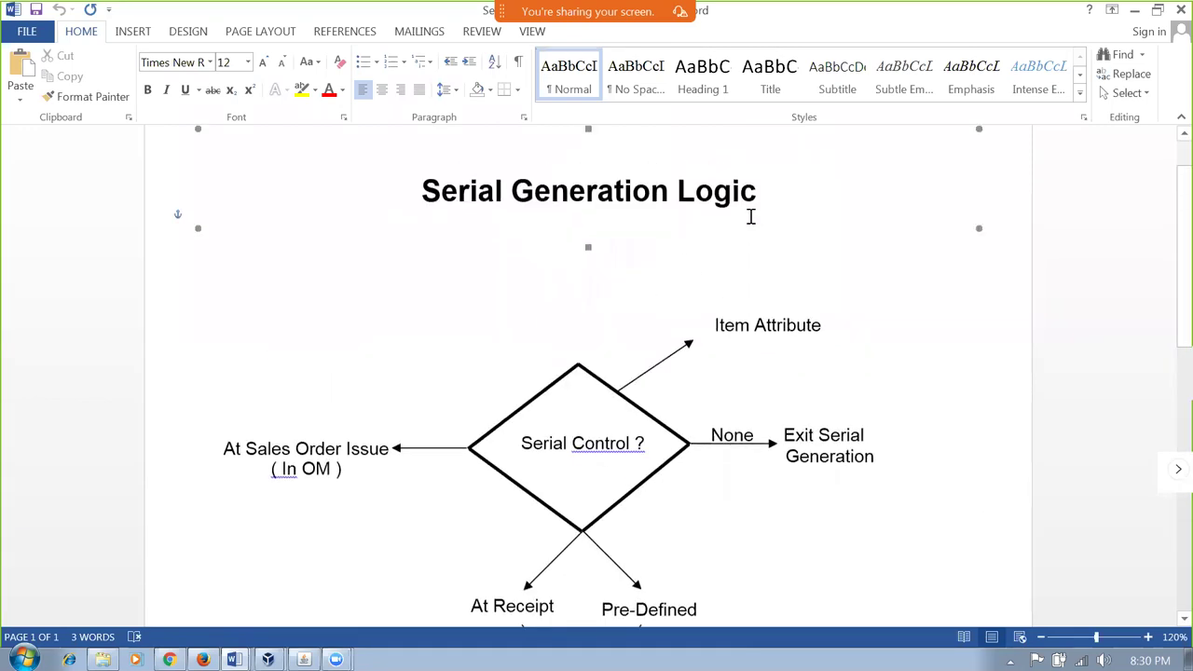
{"action": "scroll", "coordinate": [782, 366], "scroll_direction": "down", "scroll_amount": 3}
{"action": "scroll", "coordinate": [781, 366], "scroll_direction": "down", "scroll_amount": 8}
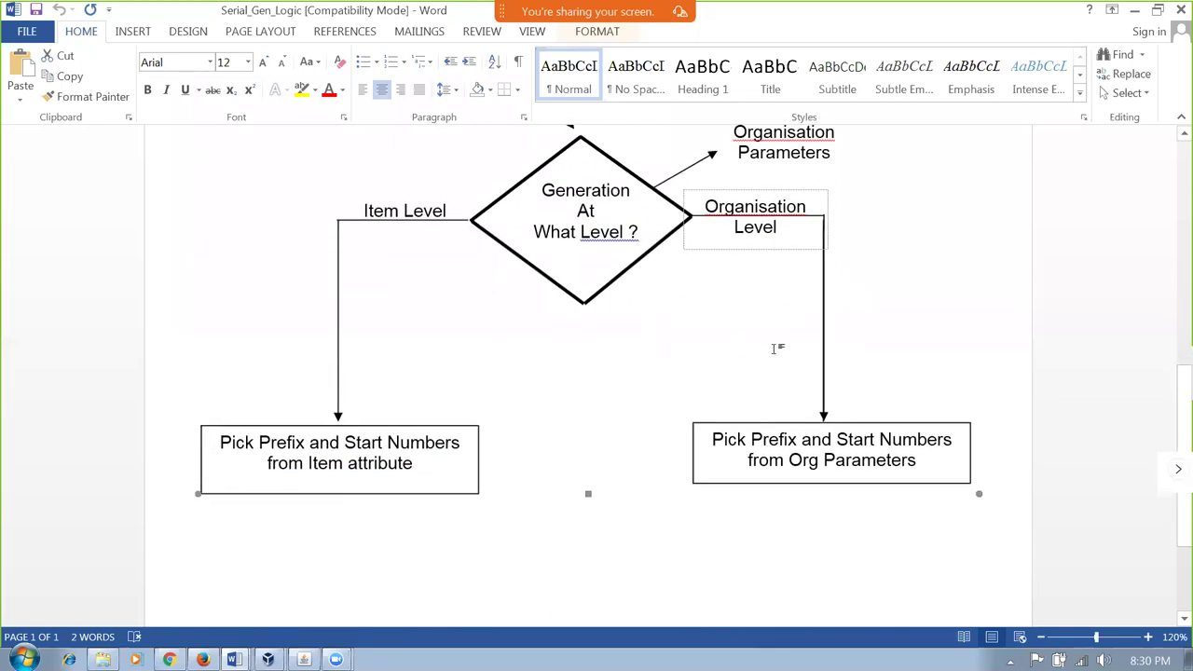
{"action": "scroll", "coordinate": [866, 458], "scroll_direction": "up", "scroll_amount": 9}
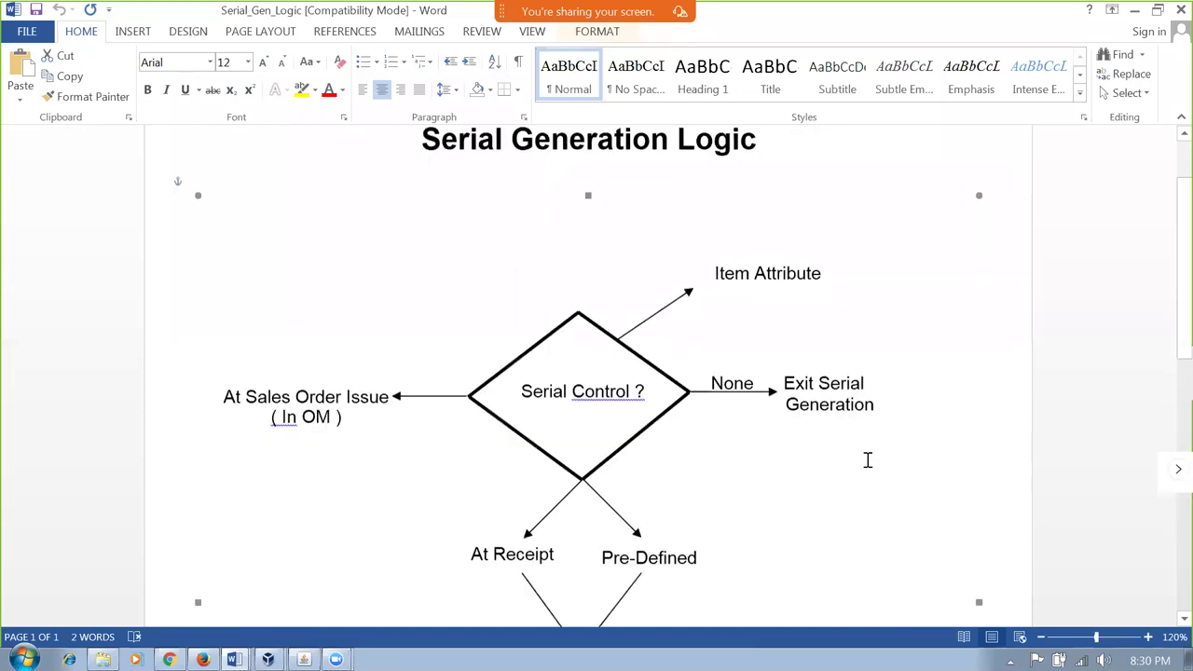
{"action": "scroll", "coordinate": [852, 466], "scroll_direction": "down", "scroll_amount": 5}
{"action": "scroll", "coordinate": [853, 464], "scroll_direction": "down", "scroll_amount": 3}
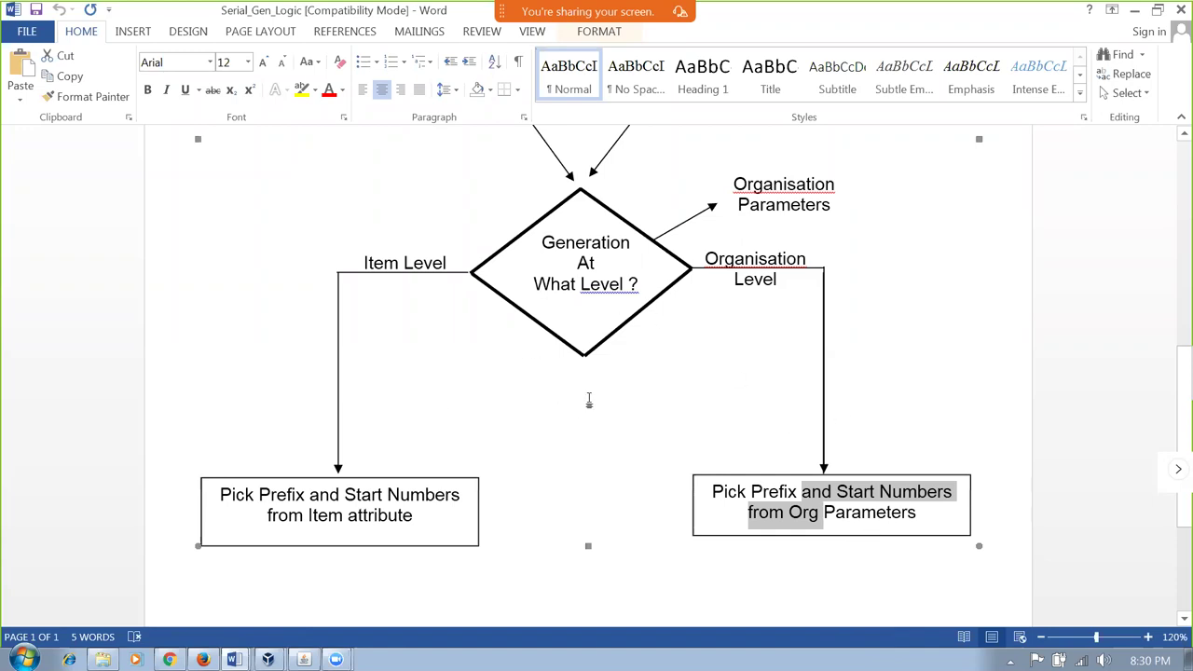
Step: Jump back to the top of the flowchart and return to the Oracle organization parameters page
{"action": "key", "text": "ctrl+Home"}
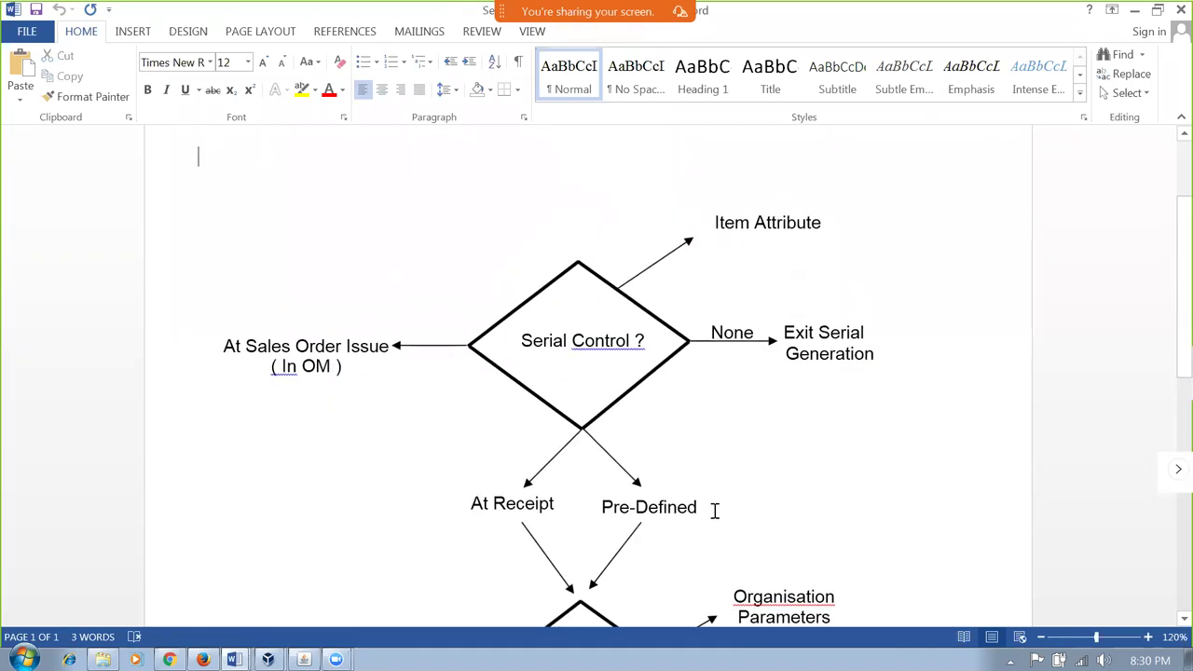
{"action": "scroll", "coordinate": [715, 511], "scroll_direction": "down", "scroll_amount": 8}
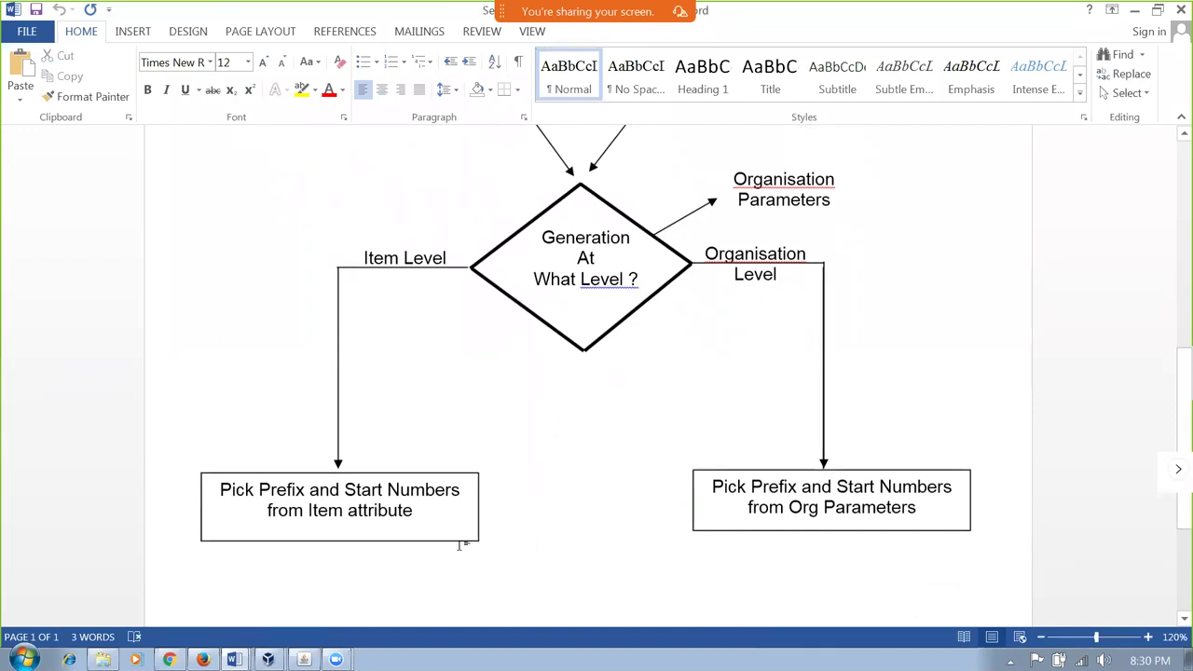
{"action": "mouse_move", "coordinate": [169, 660]}
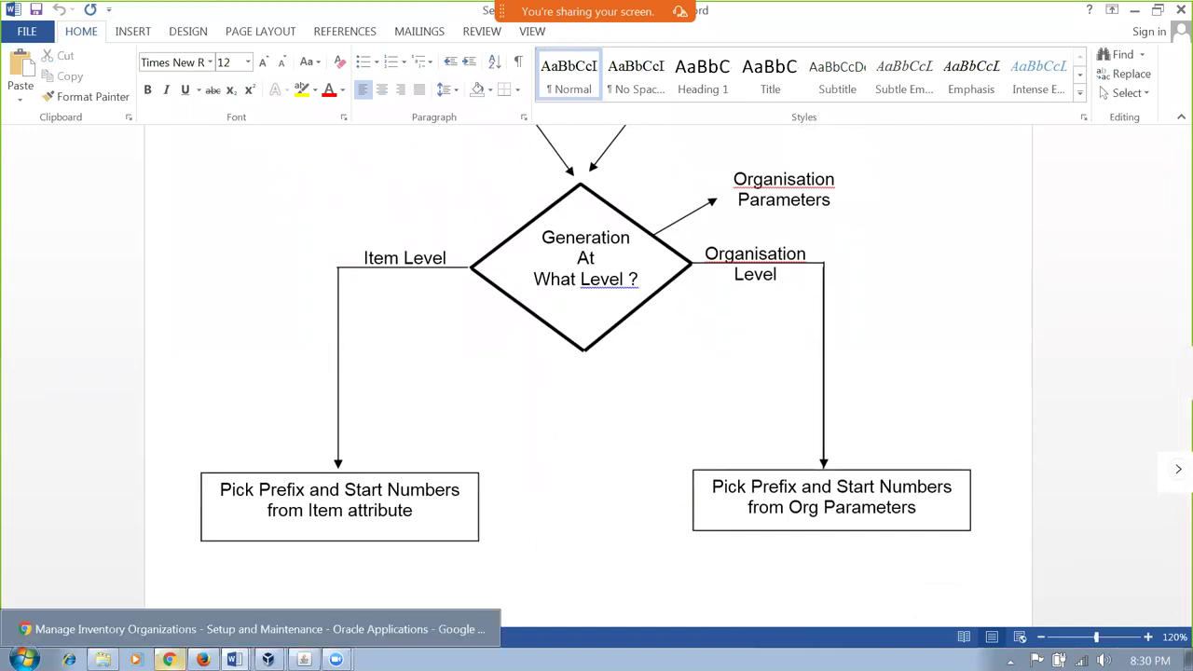
{"action": "left_click", "coordinate": [187, 629]}
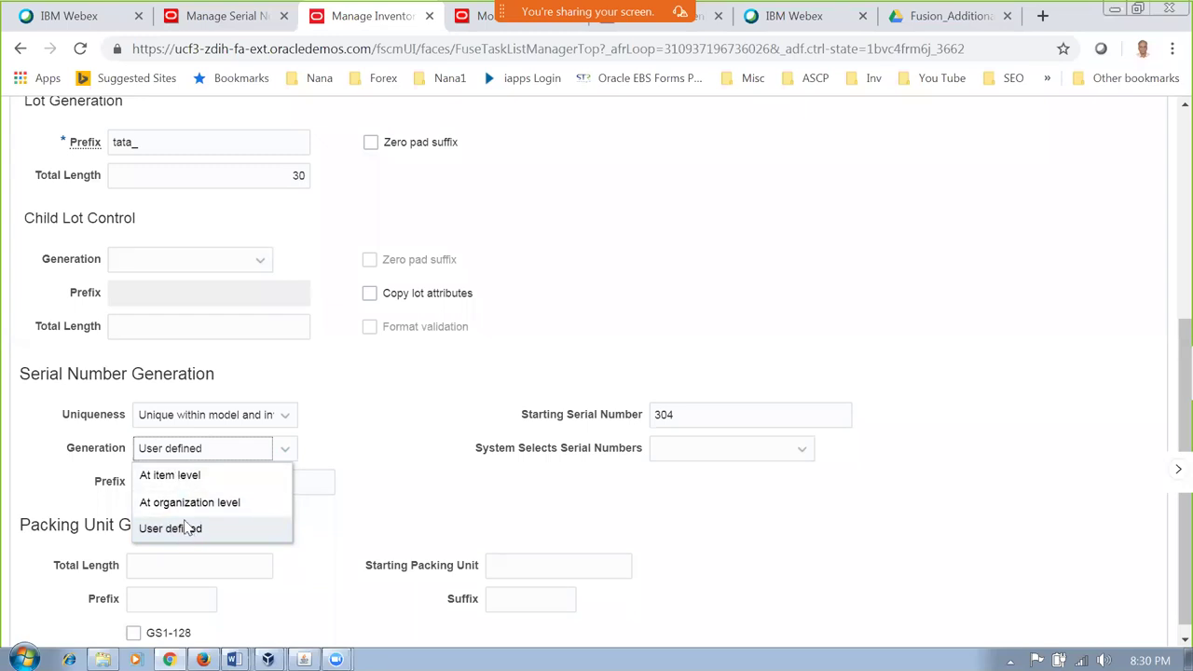
Step: Try the serial generation levels At item level, At organization level and User defined
{"action": "left_click", "coordinate": [185, 477]}
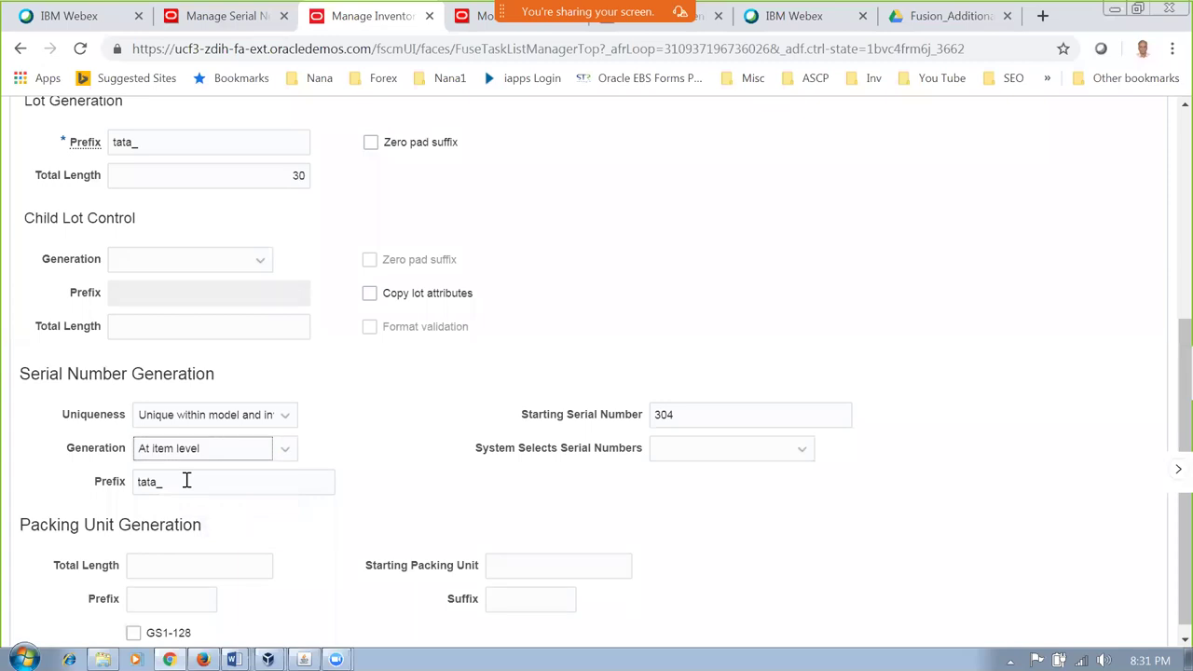
{"action": "left_click", "coordinate": [195, 456]}
{"action": "left_click", "coordinate": [155, 498]}
{"action": "left_click", "coordinate": [233, 457]}
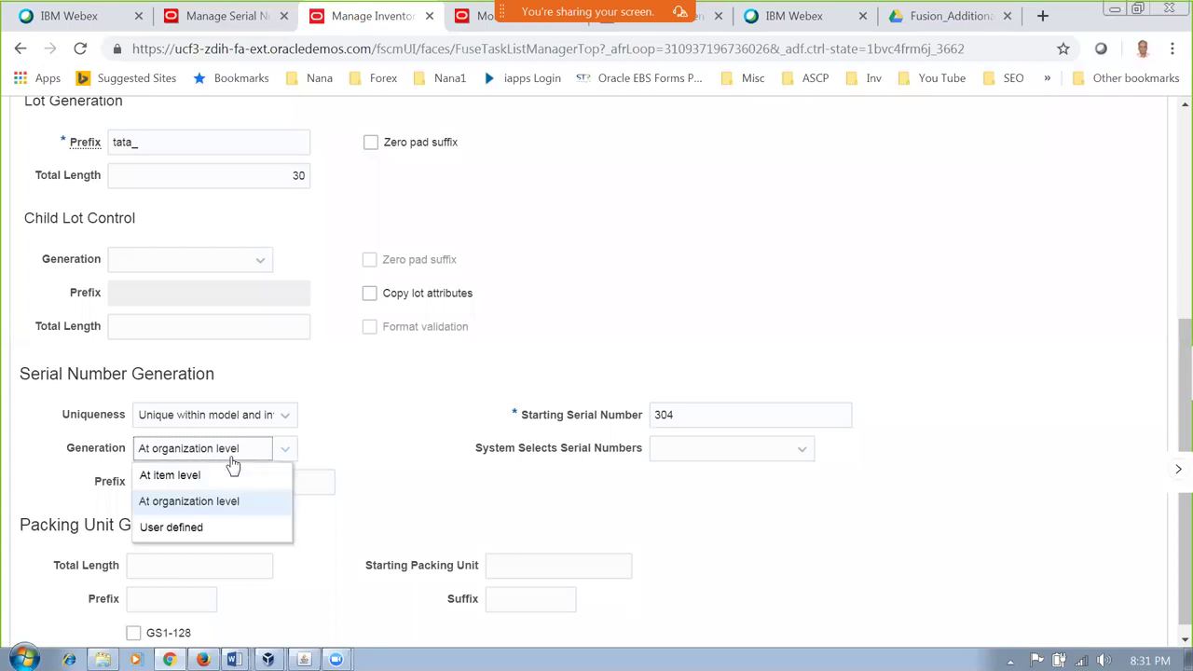
{"action": "left_click", "coordinate": [191, 527]}
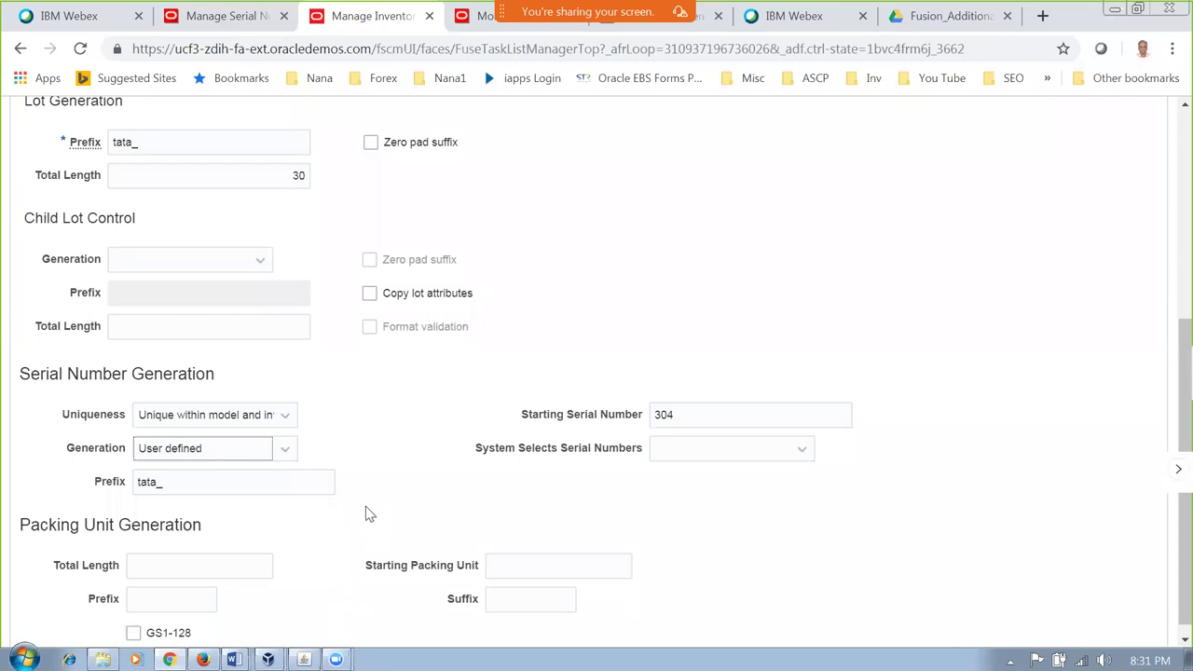
{"action": "left_click_drag", "start_coordinate": [1168, 351], "coordinate": [1166, 319]}
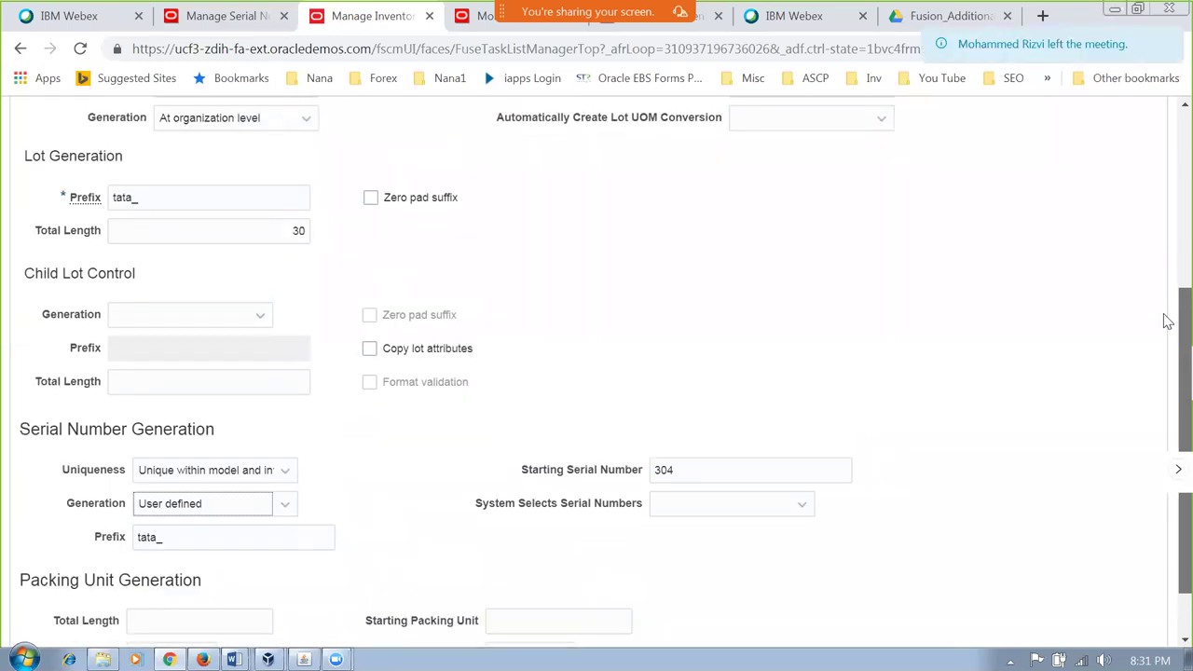
Step: Set a01_child_1's serial generation to At item level and save the organization parameters
{"action": "left_click", "coordinate": [213, 508]}
{"action": "left_click", "coordinate": [159, 535]}
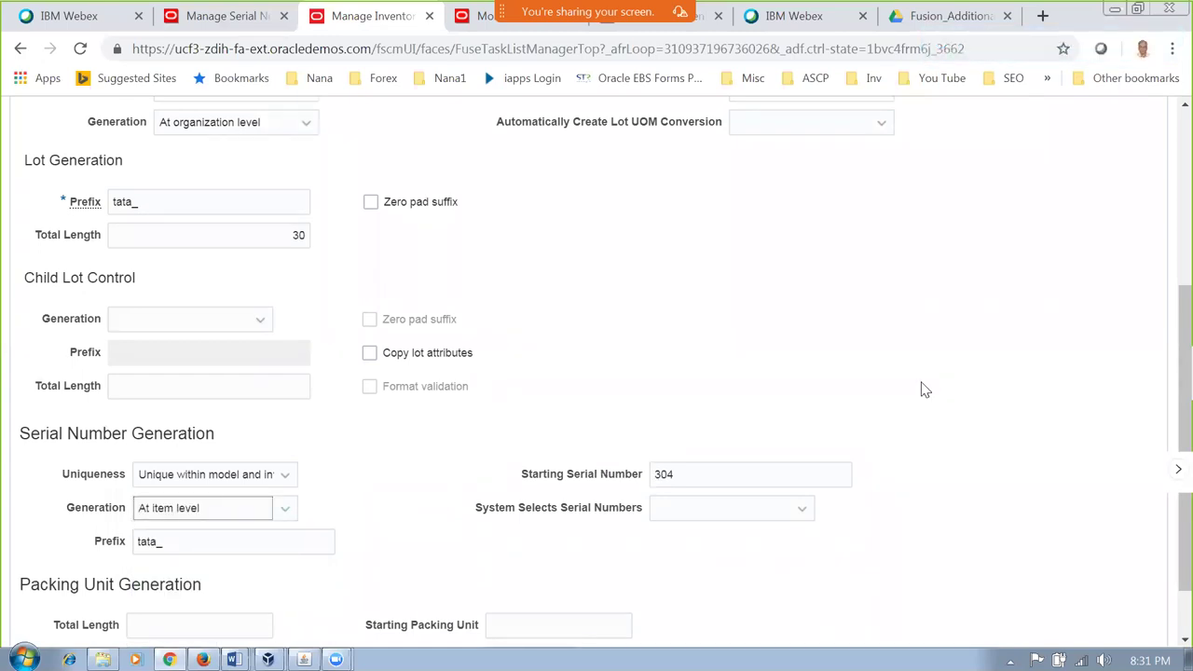
{"action": "scroll", "coordinate": [926, 388], "scroll_direction": "up", "scroll_amount": 5}
{"action": "left_click", "coordinate": [1089, 168]}
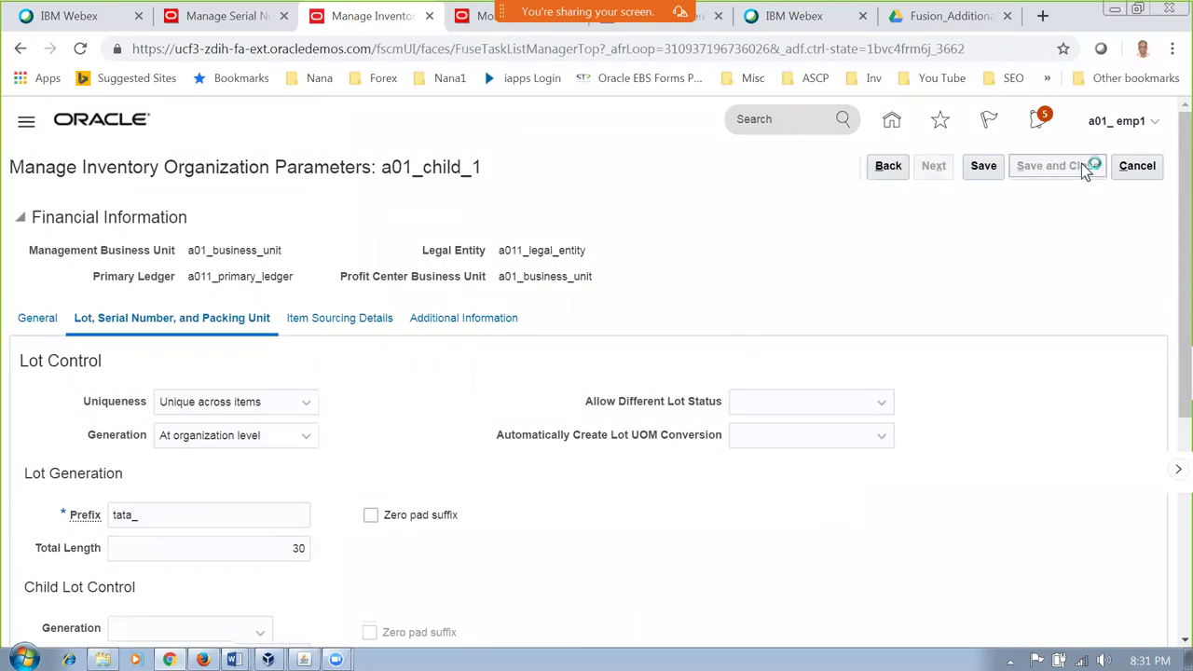
Step: Bring the Fusion_Inventory_Work_Sheet document to the front in Word
{"action": "mouse_move", "coordinate": [103, 659]}
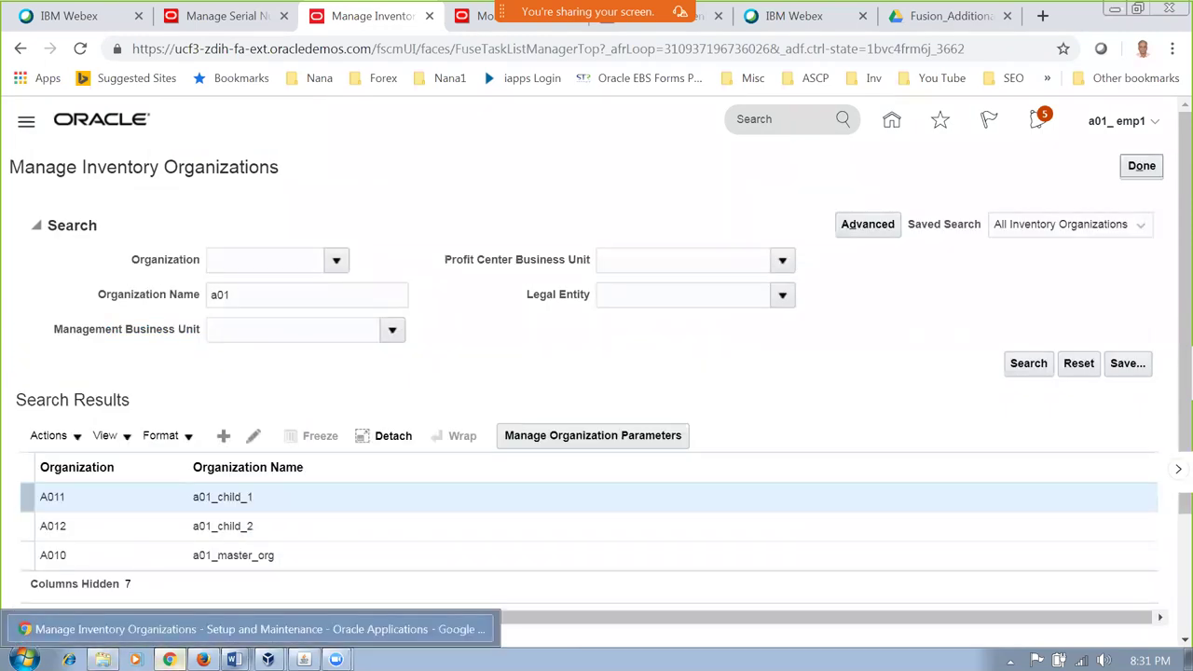
{"action": "mouse_move", "coordinate": [304, 659]}
{"action": "mouse_move", "coordinate": [268, 659]}
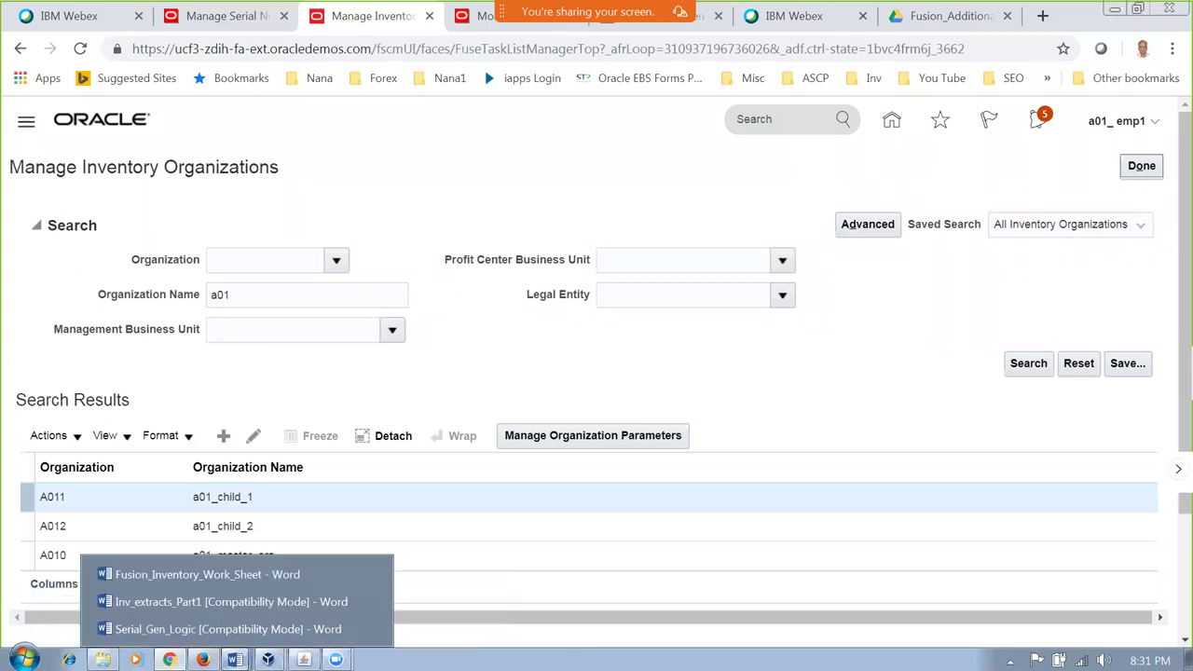
{"action": "left_click", "coordinate": [178, 575]}
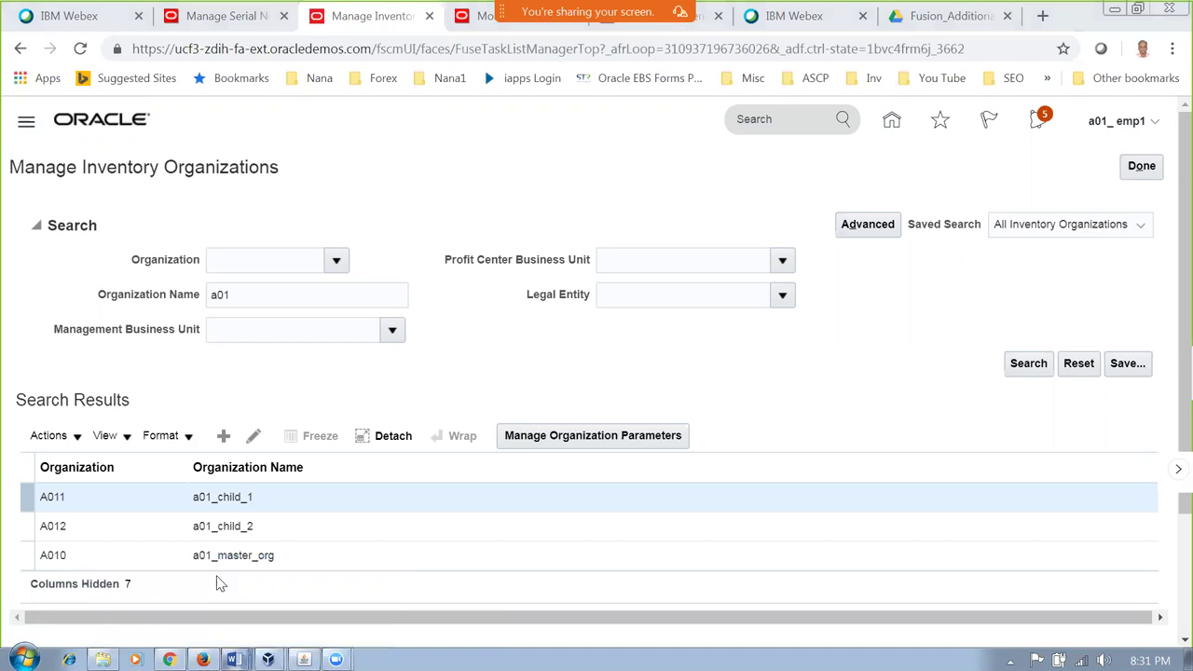
Step: Highlight the Serial Control (row 70) and Lot Control (row 71) topics in the worksheet
{"action": "left_click", "coordinate": [159, 303]}
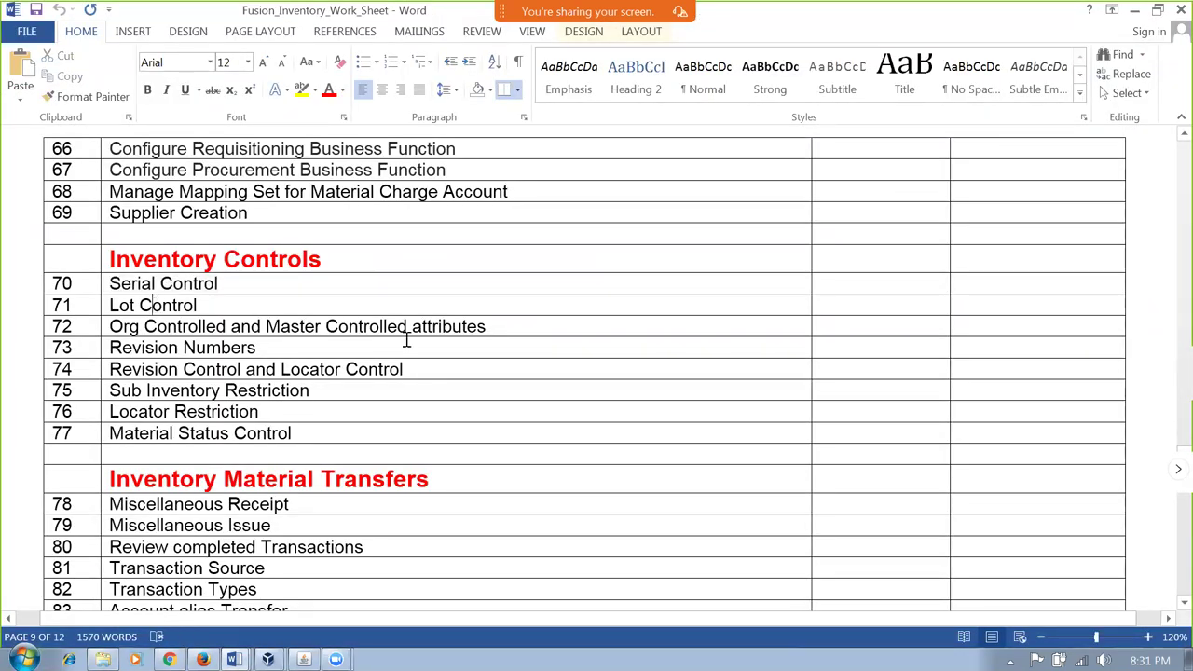
{"action": "left_click_drag", "start_coordinate": [201, 304], "coordinate": [129, 301]}
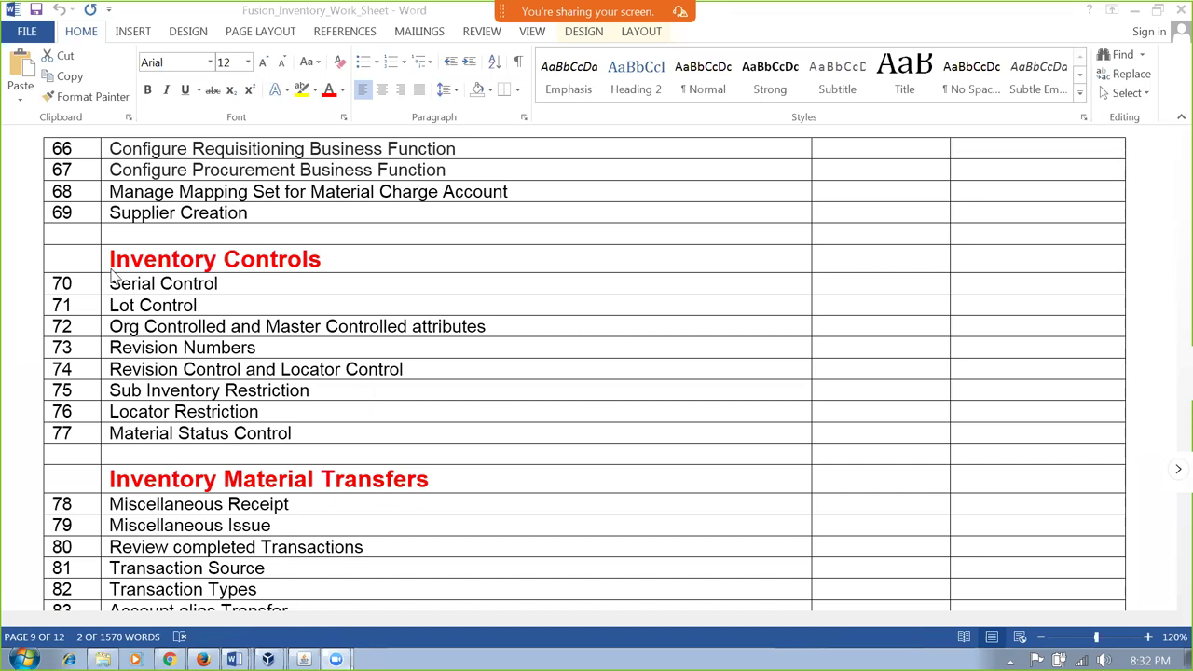
{"action": "double_click", "coordinate": [200, 305]}
{"action": "left_click", "coordinate": [203, 306]}
{"action": "left_click_drag", "start_coordinate": [202, 306], "coordinate": [111, 308]}
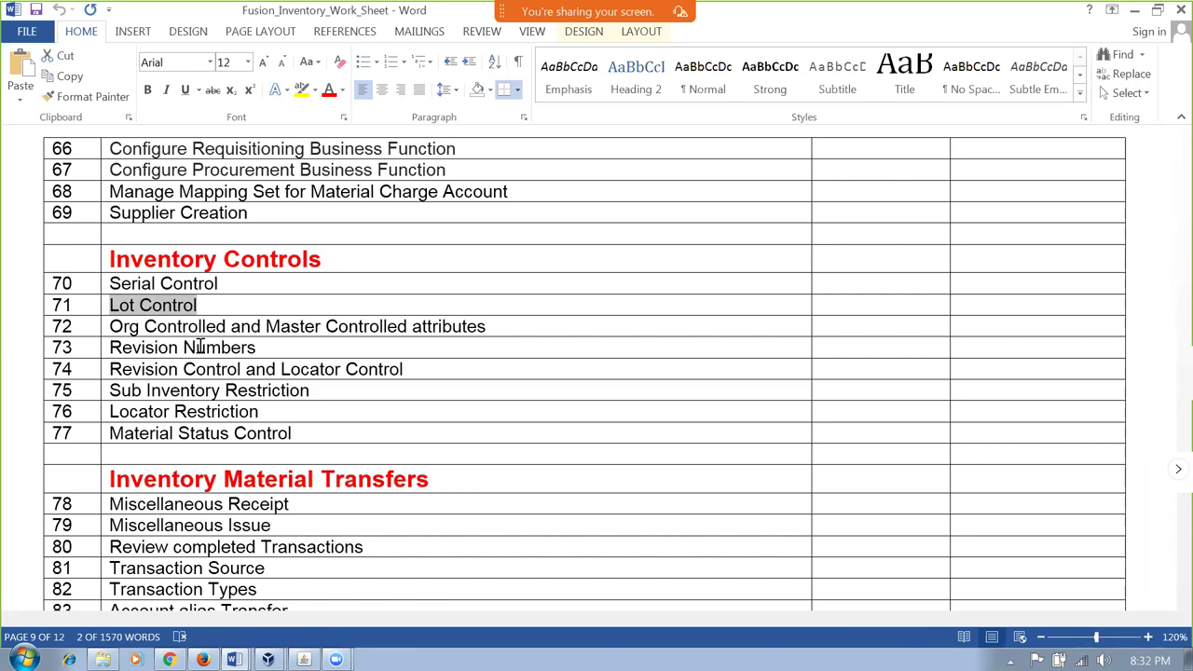
{"action": "left_click_drag", "start_coordinate": [118, 287], "coordinate": [184, 284]}
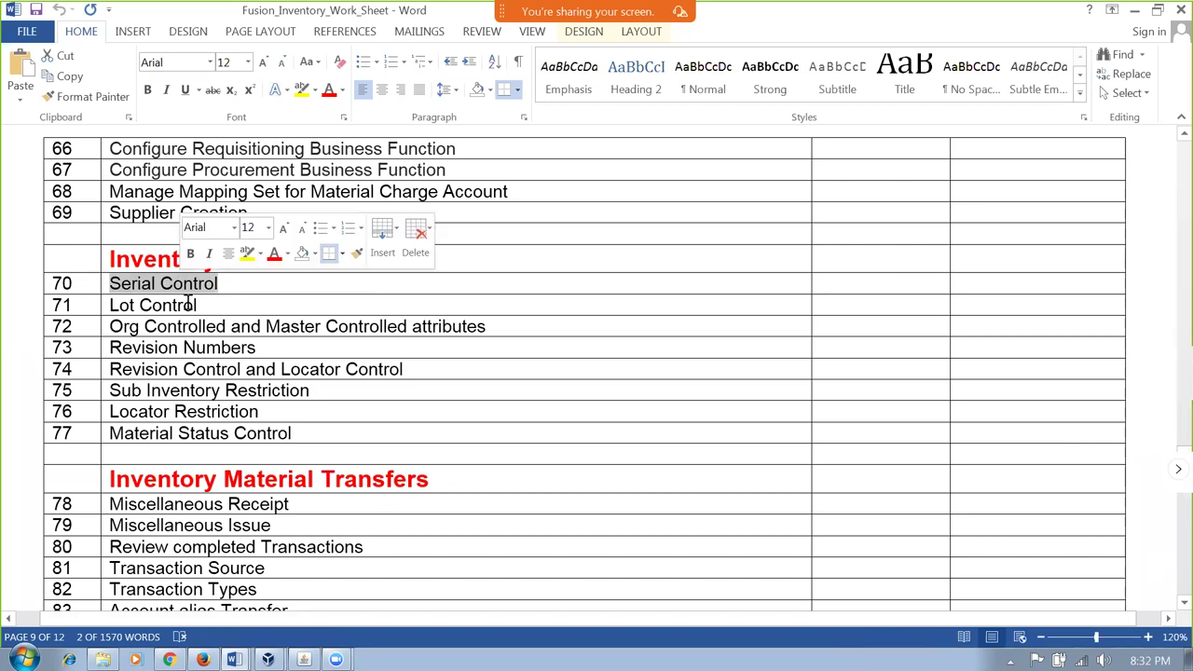
{"action": "left_click", "coordinate": [186, 305]}
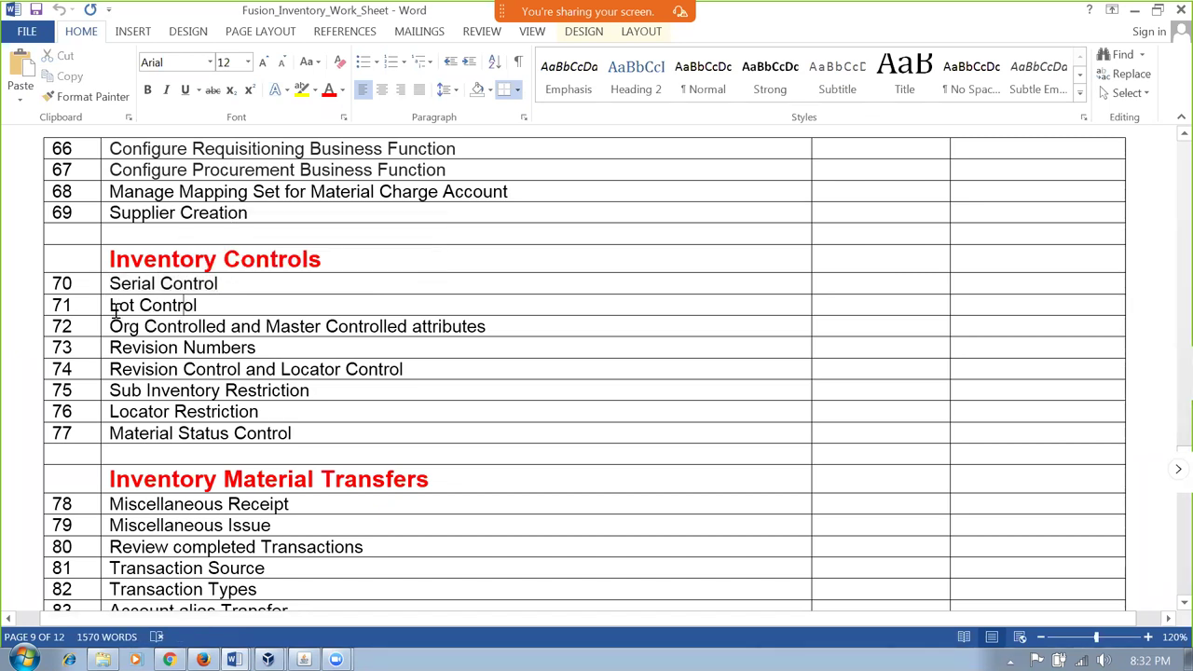
{"action": "left_click_drag", "start_coordinate": [111, 305], "coordinate": [202, 305]}
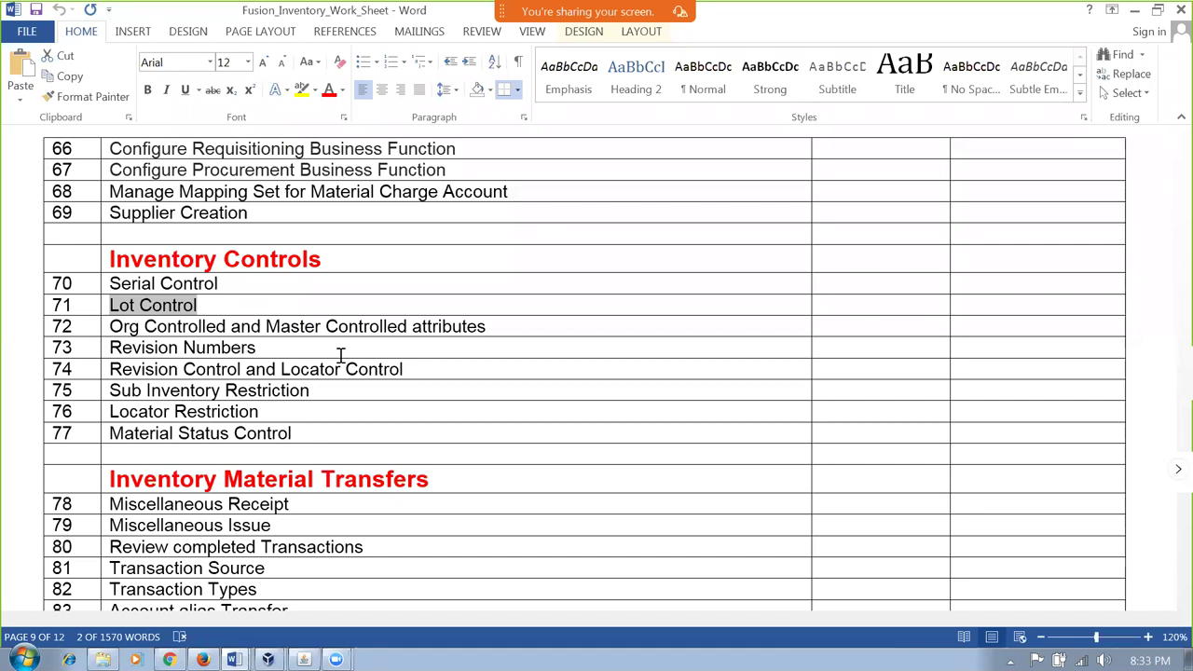
Step: Back in Oracle, search tasks for man%lot% and open Manage Lot Grades
{"action": "key", "text": "alt+Tab"}
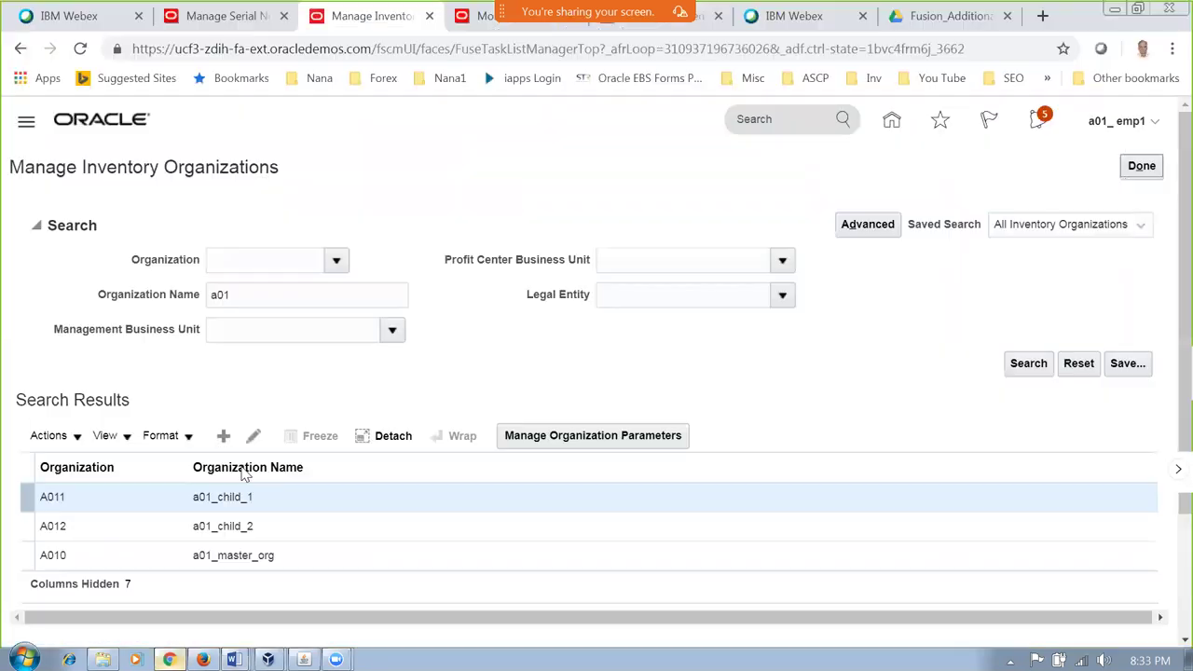
{"action": "left_click", "coordinate": [1154, 166]}
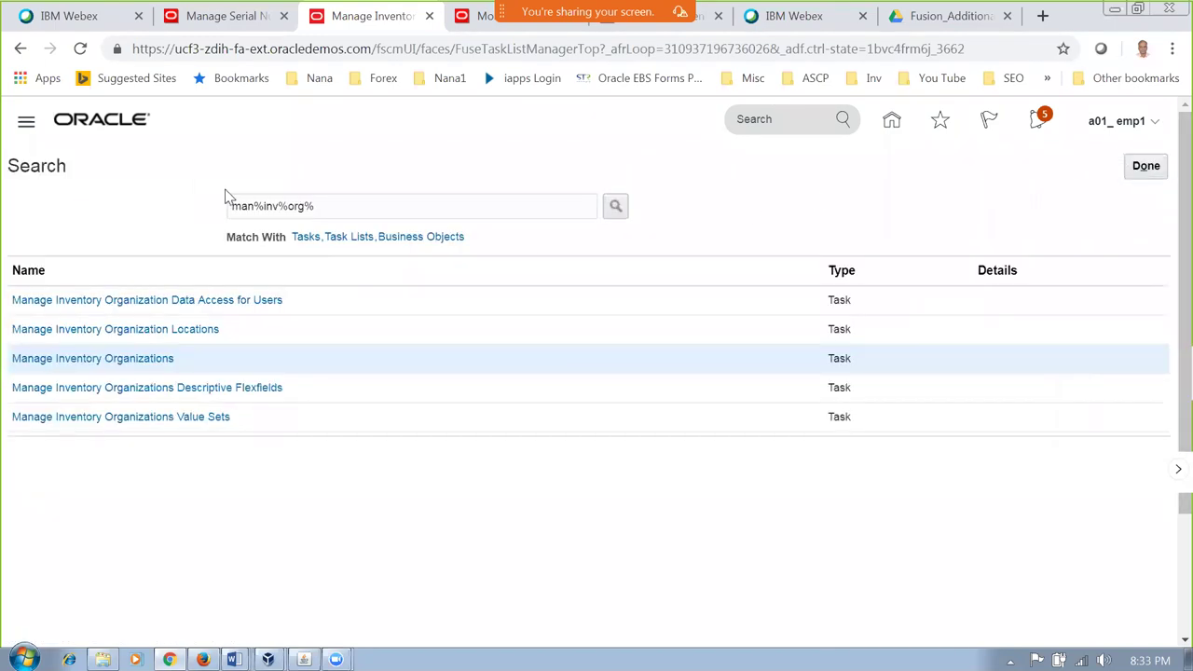
{"action": "type", "text": "man%lot%"}
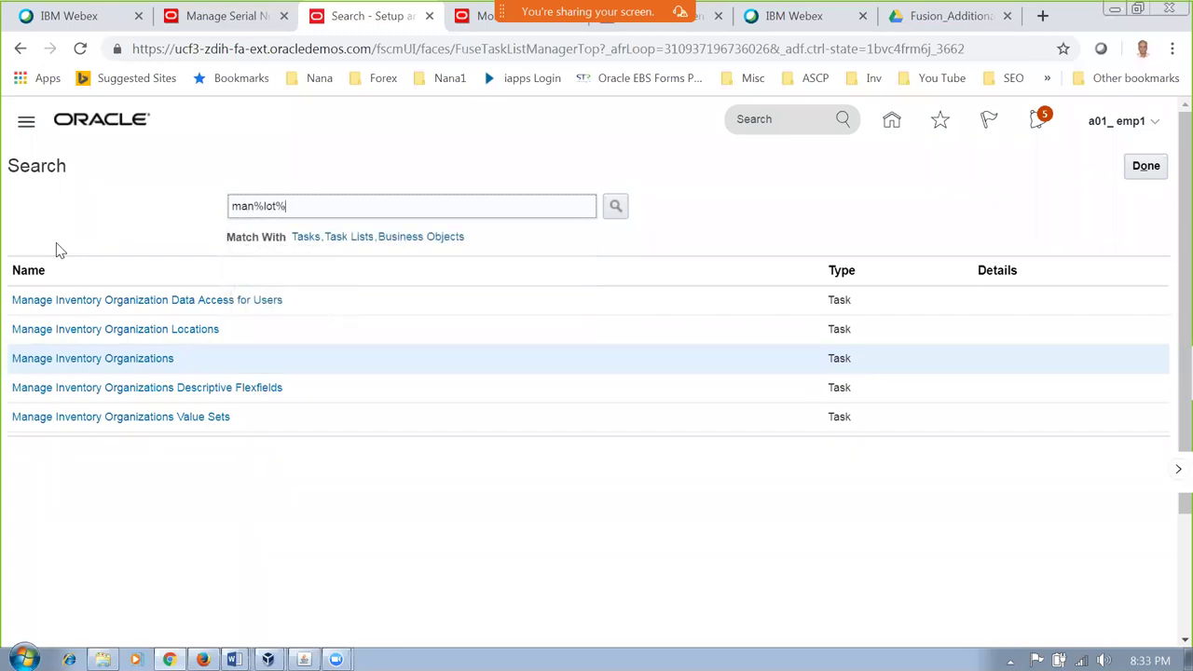
{"action": "key", "text": "Return"}
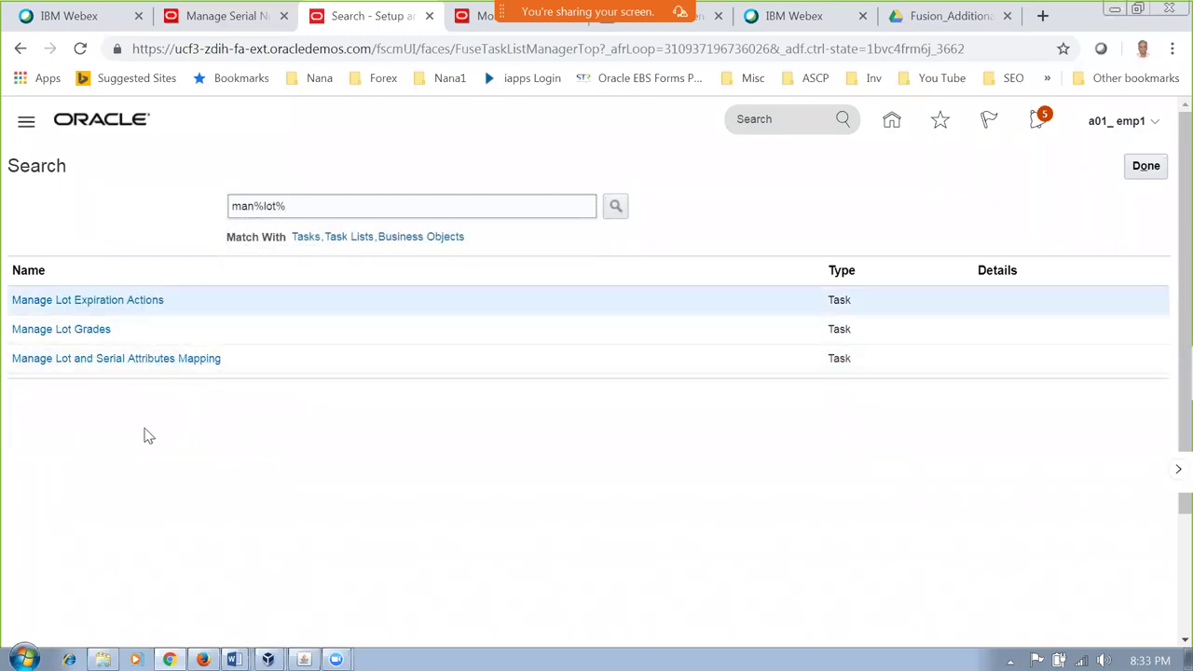
{"action": "left_click", "coordinate": [65, 337]}
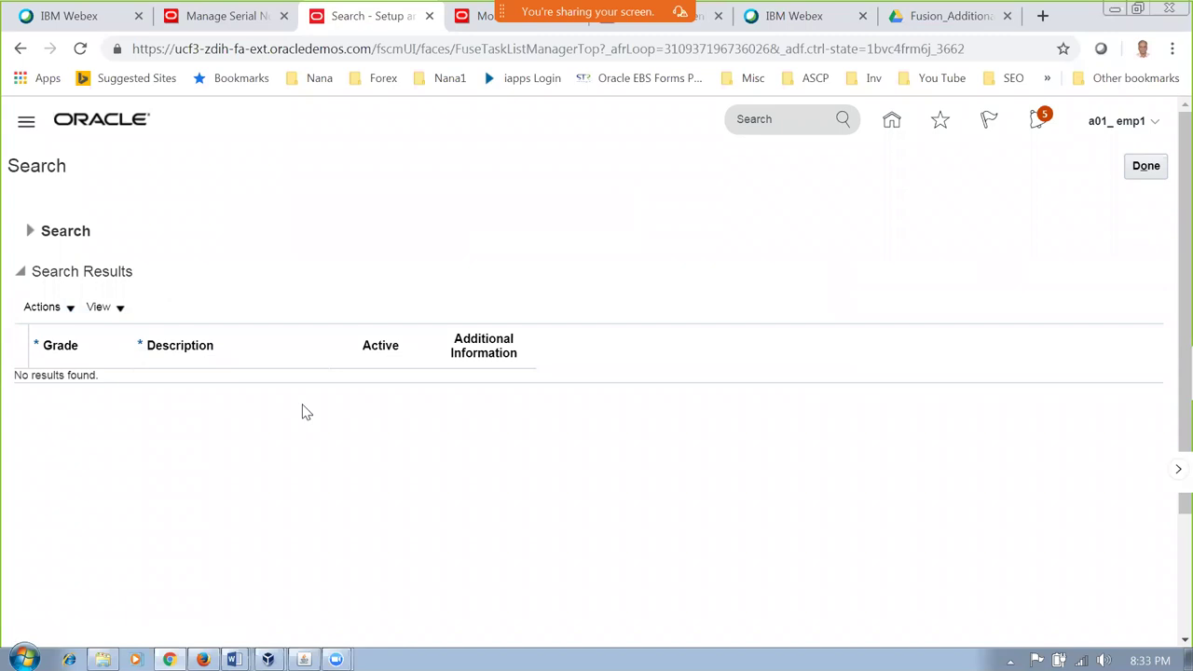
Step: Add lot grade a01_good with description a01_good and save it
{"action": "left_click", "coordinate": [156, 308]}
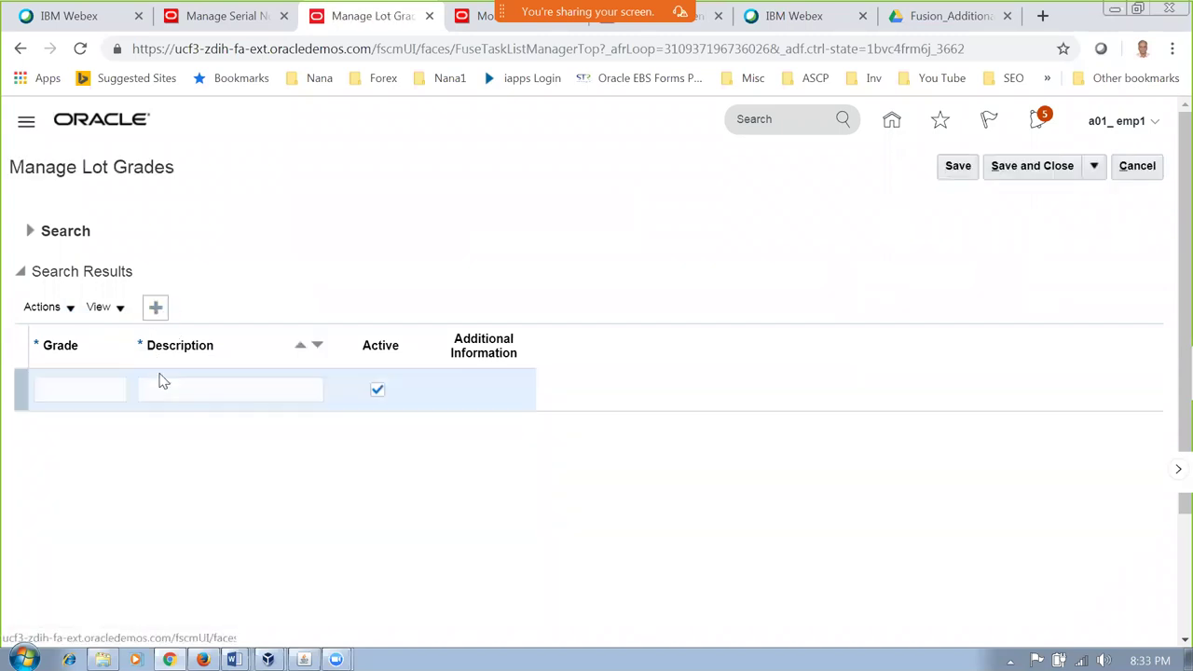
{"action": "left_click", "coordinate": [119, 392]}
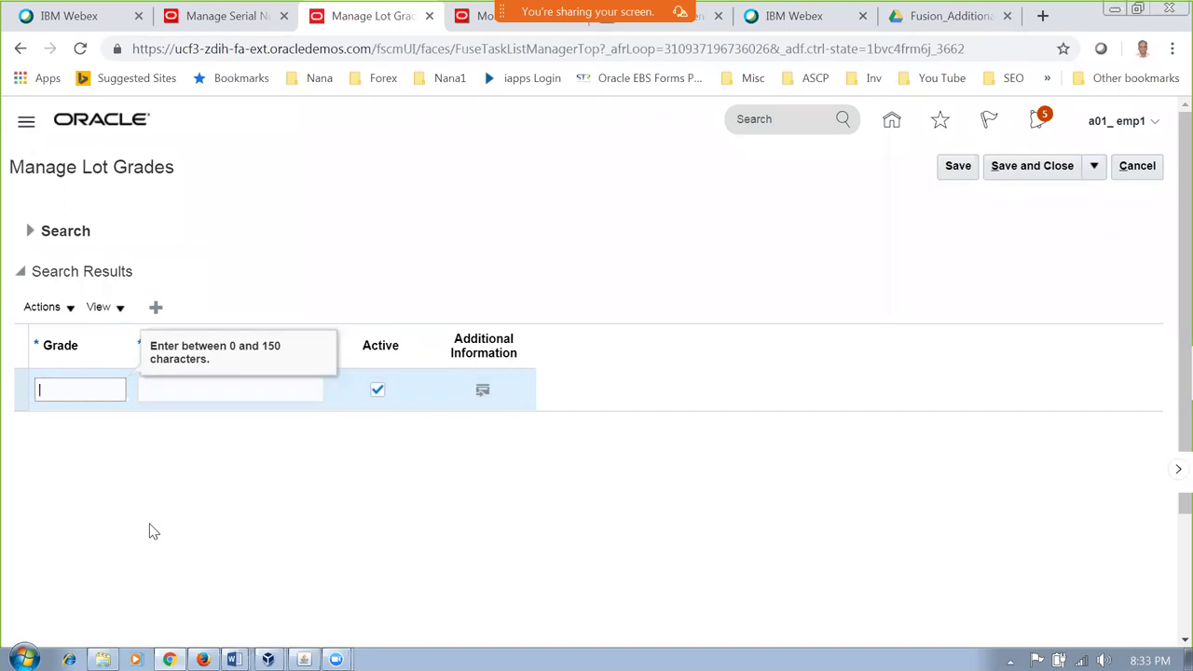
{"action": "type", "text": "a01_"}
{"action": "left_click", "coordinate": [132, 397]}
{"action": "key", "text": "ctrl+c"}
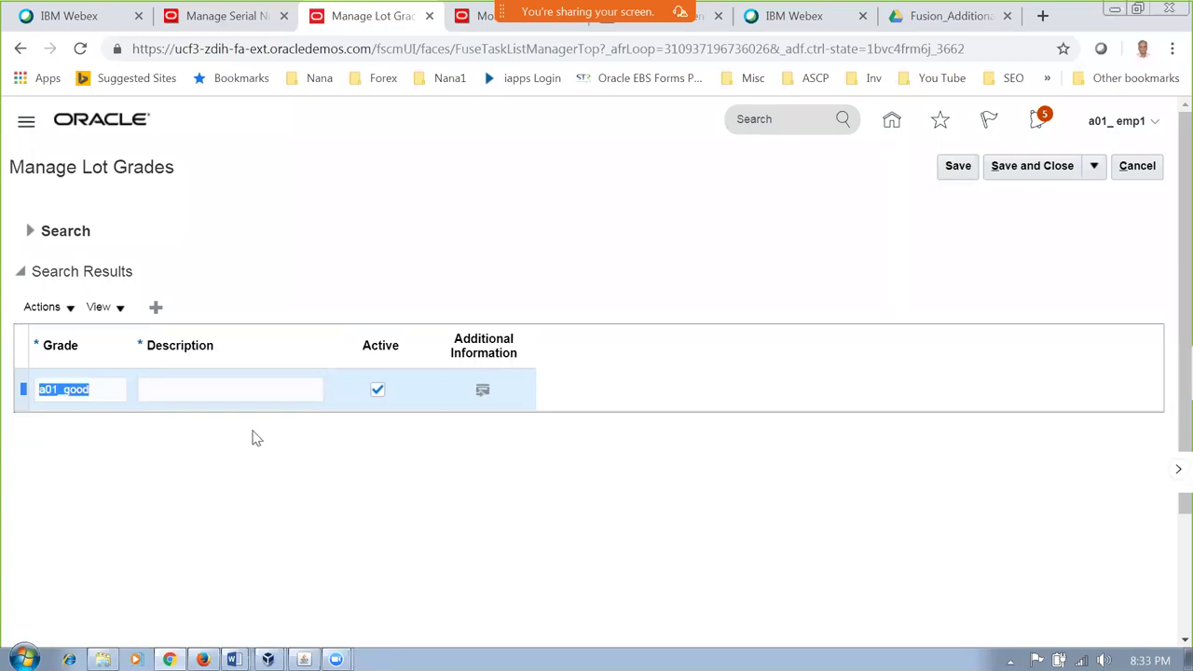
{"action": "left_click", "coordinate": [238, 396]}
{"action": "key", "text": "ctrl+v"}
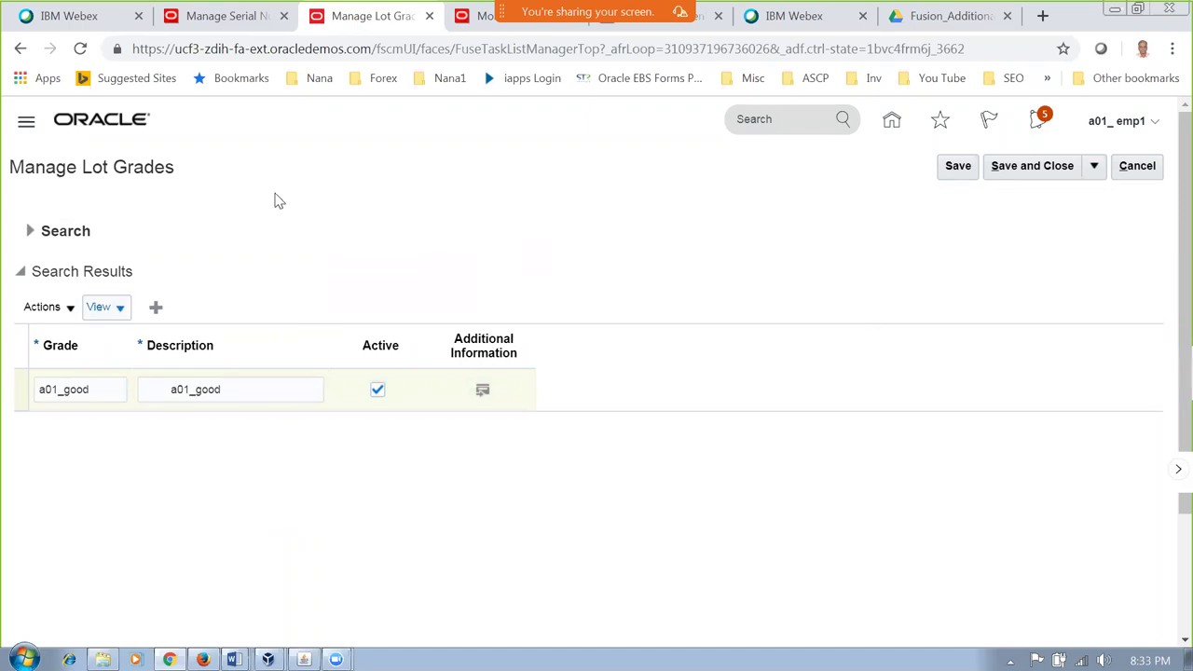
{"action": "left_click", "coordinate": [1007, 166]}
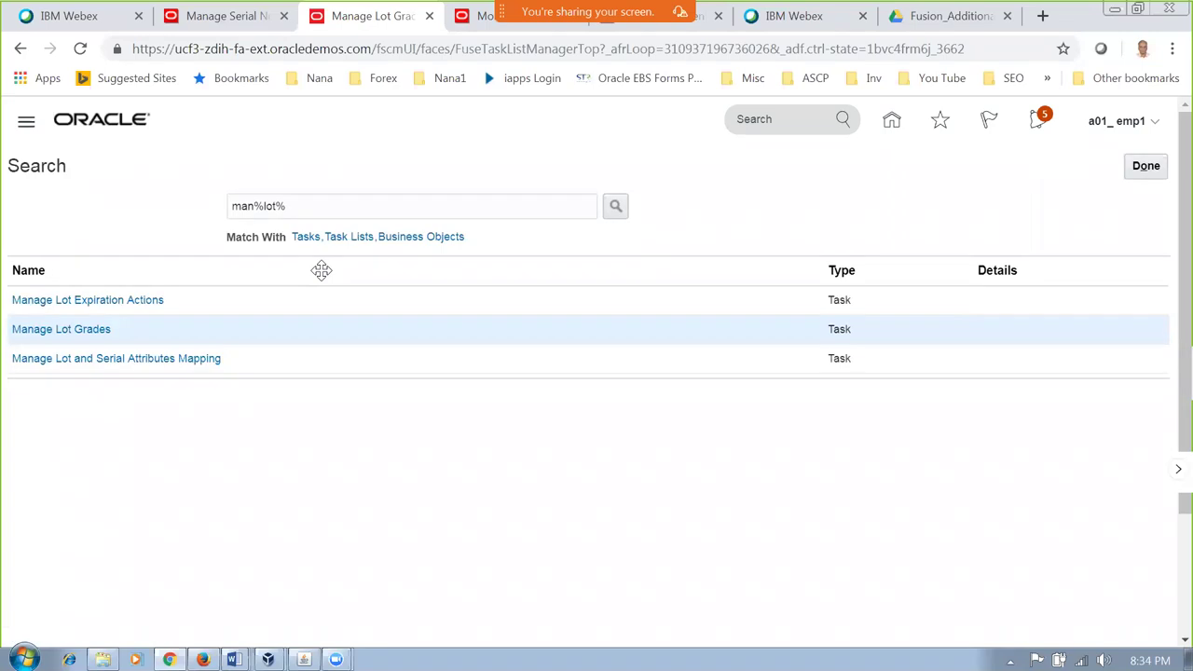
Step: Add lot expiration action a01_imp_concentration, reuse the name as its description, and save
{"action": "left_click", "coordinate": [68, 307]}
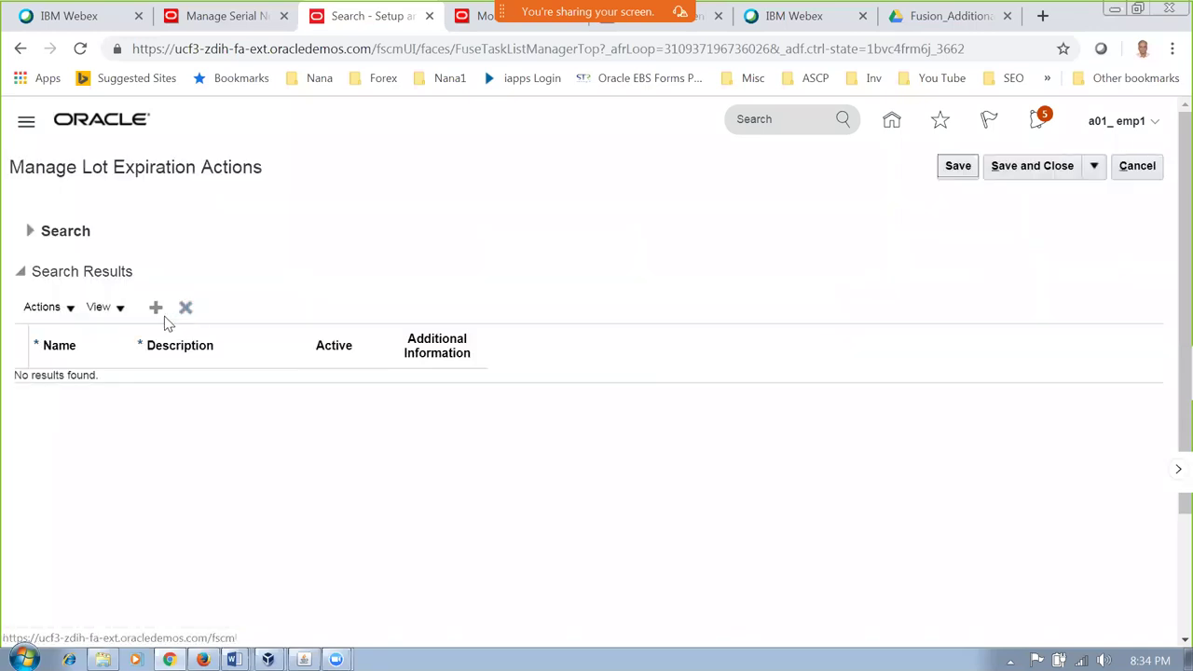
{"action": "left_click", "coordinate": [159, 314]}
{"action": "left_click", "coordinate": [101, 389]}
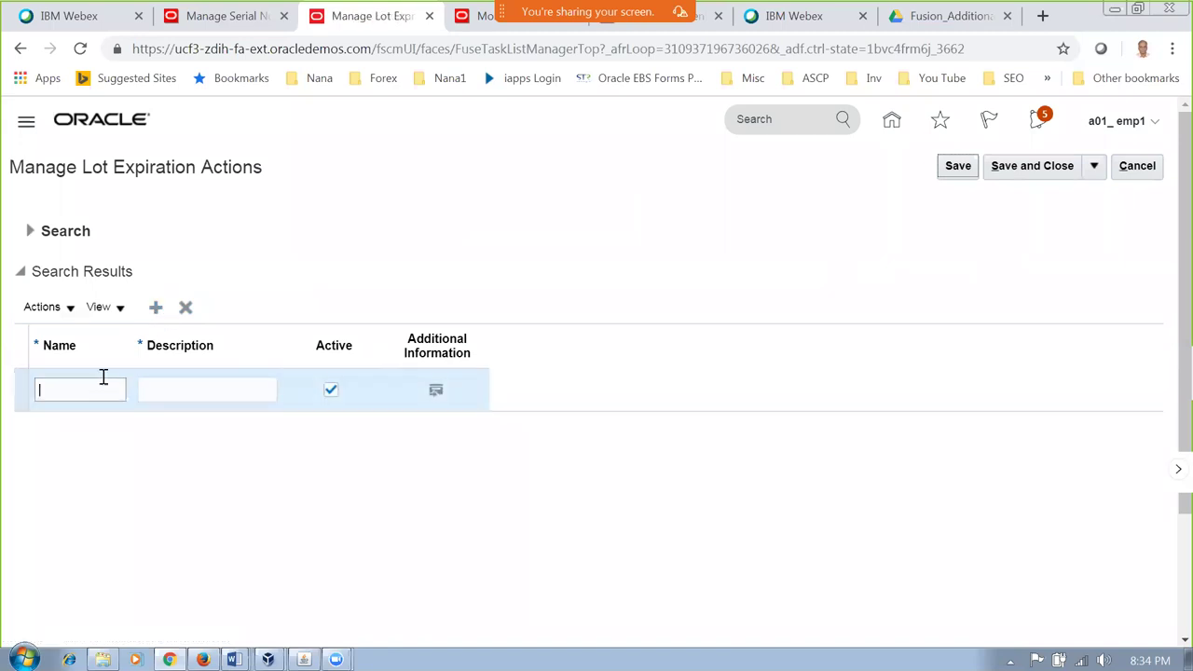
{"action": "type", "text": "a01"}
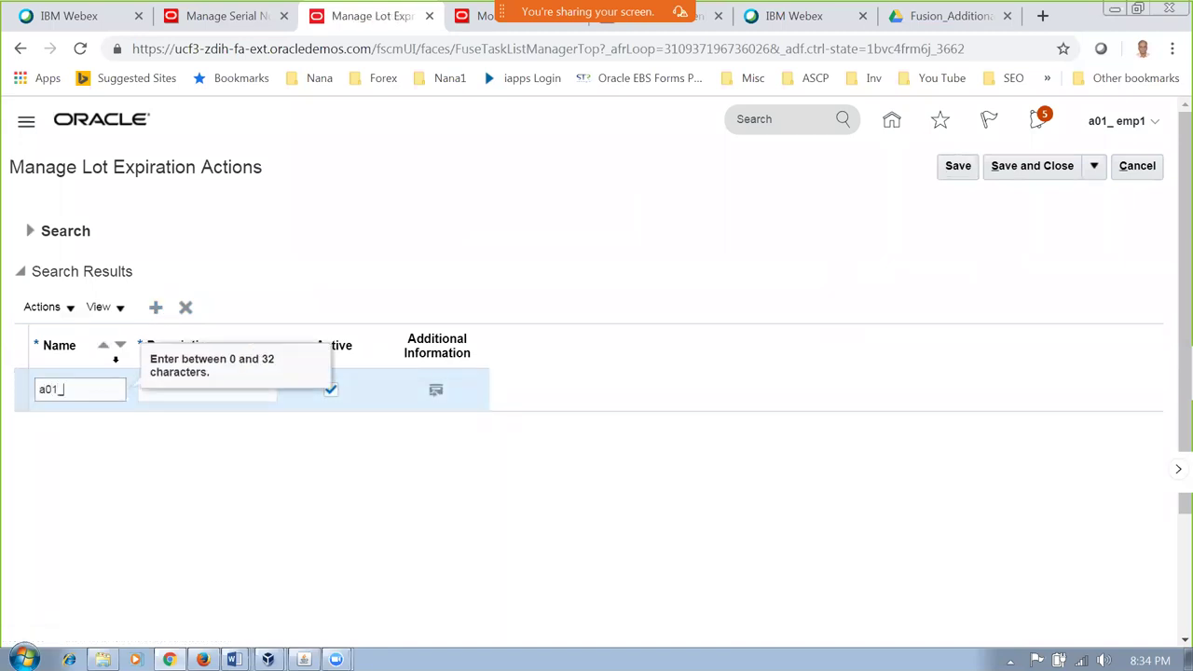
{"action": "type", "text": "_imp_concentration"}
{"action": "key", "text": "ctrl+a"}
{"action": "key", "text": "ctrl+c"}
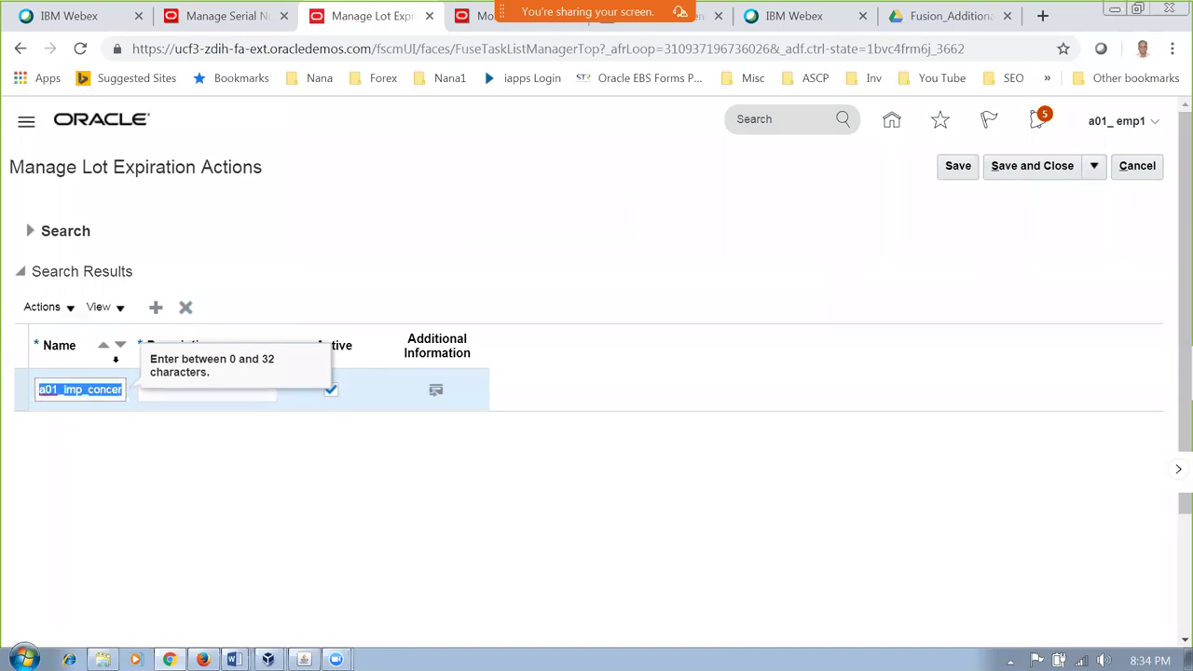
{"action": "left_click", "coordinate": [150, 395]}
{"action": "key", "text": "ctrl+v"}
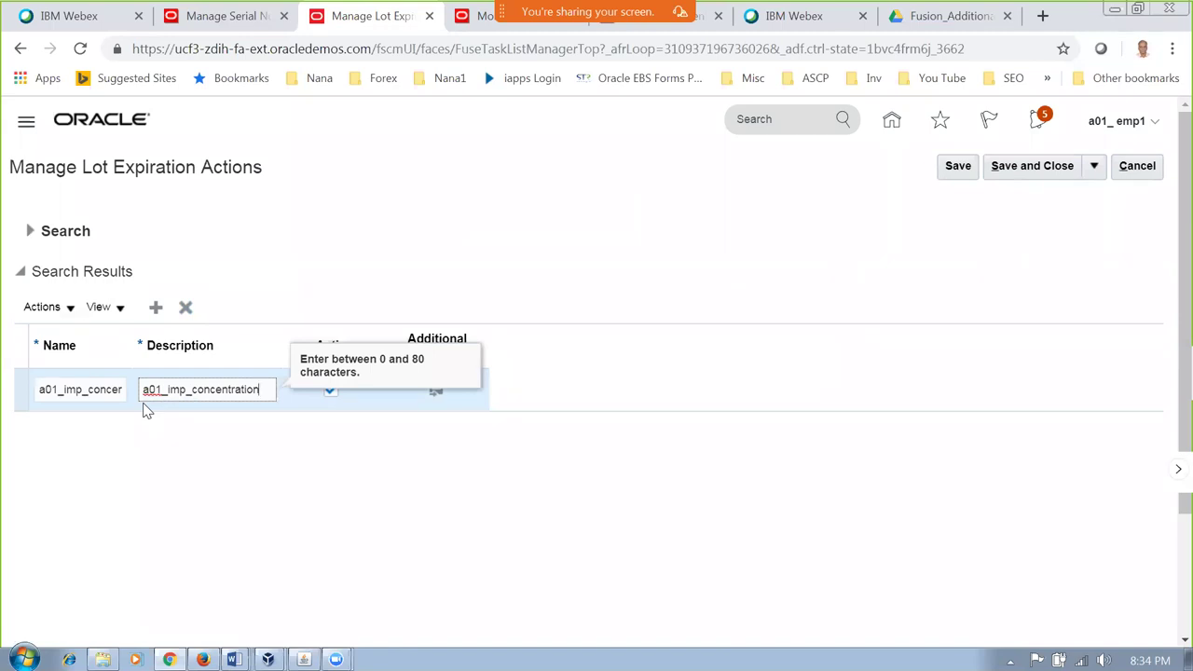
{"action": "left_click_drag", "start_coordinate": [94, 168], "coordinate": [209, 273]}
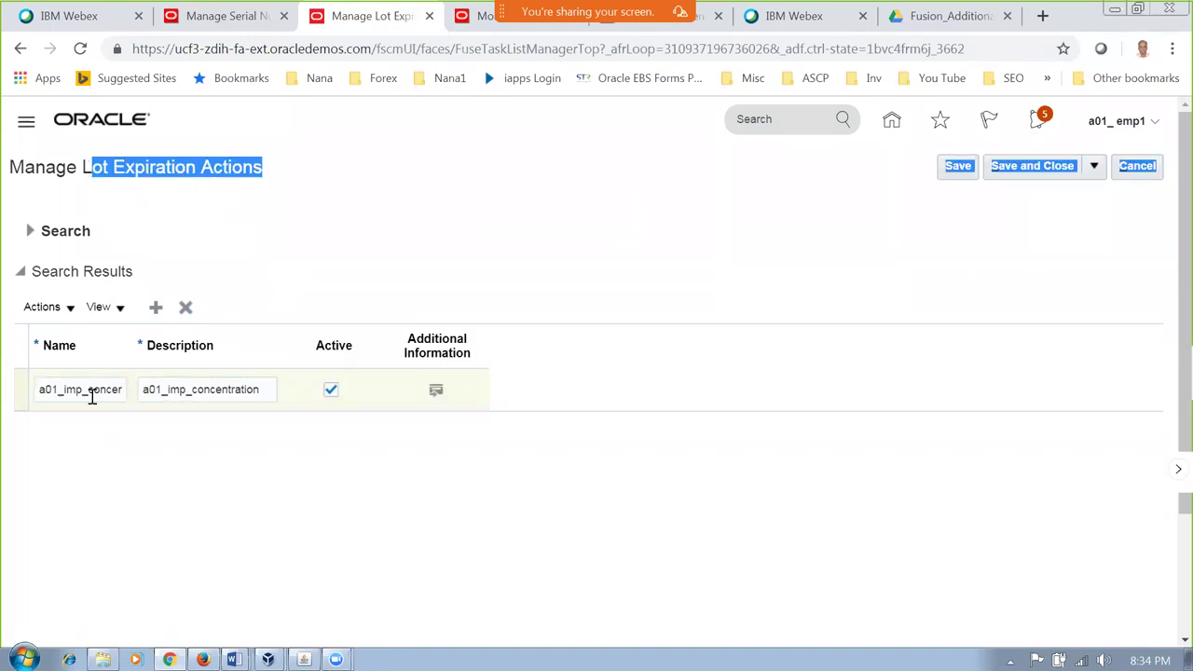
{"action": "left_click", "coordinate": [979, 220]}
{"action": "left_click", "coordinate": [1031, 171]}
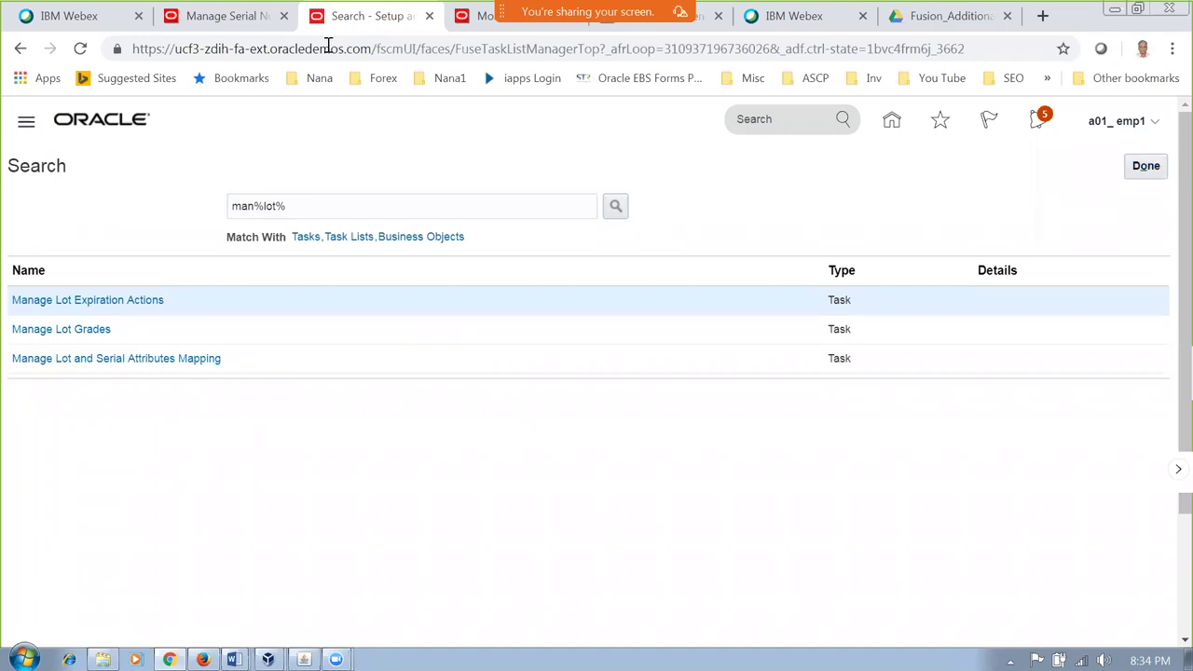
Step: Check the Monitor Processes tab and duplicate it into a new browser tab
{"action": "left_click", "coordinate": [228, 17]}
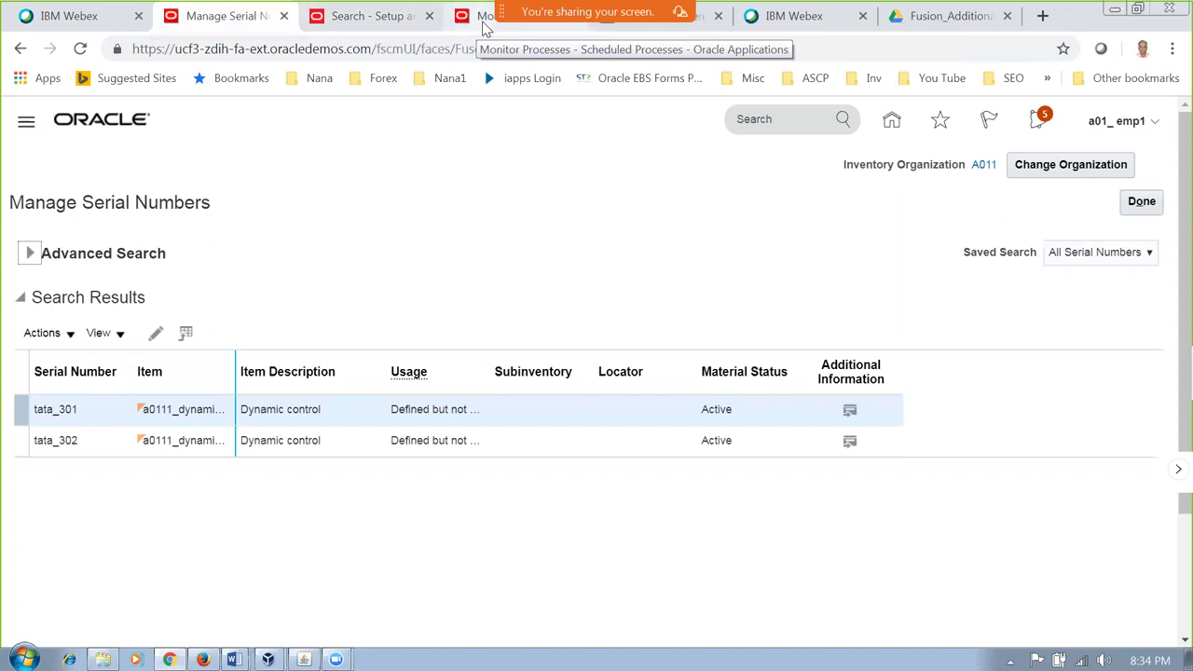
{"action": "left_click", "coordinate": [484, 19]}
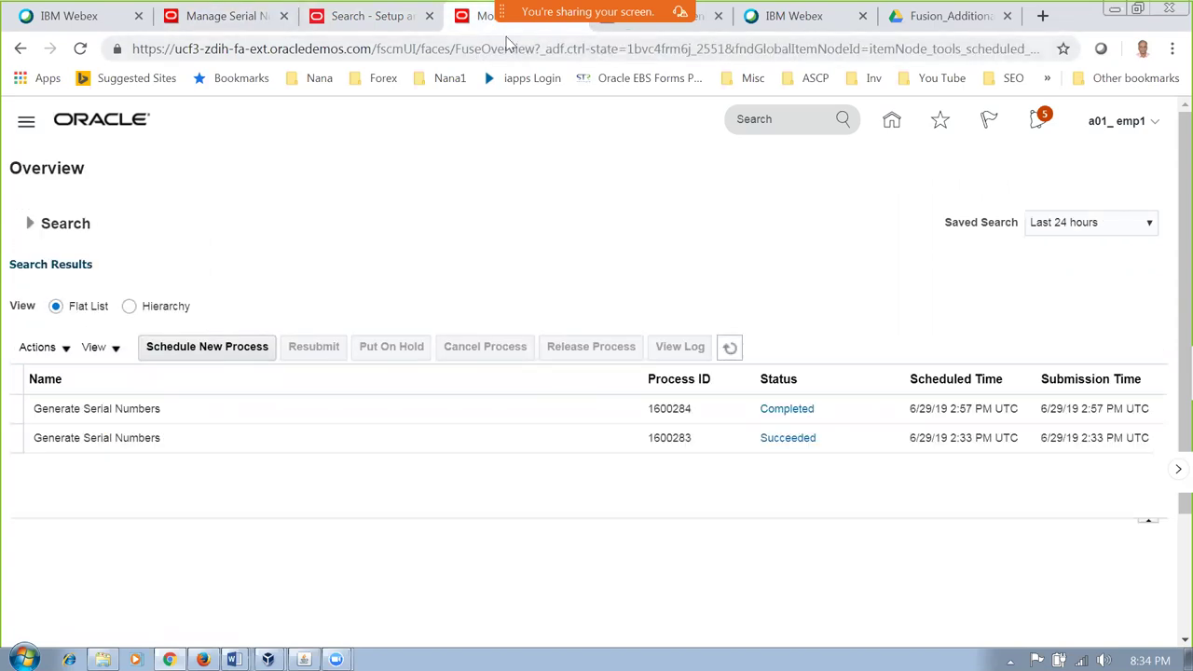
{"action": "right_click", "coordinate": [481, 28]}
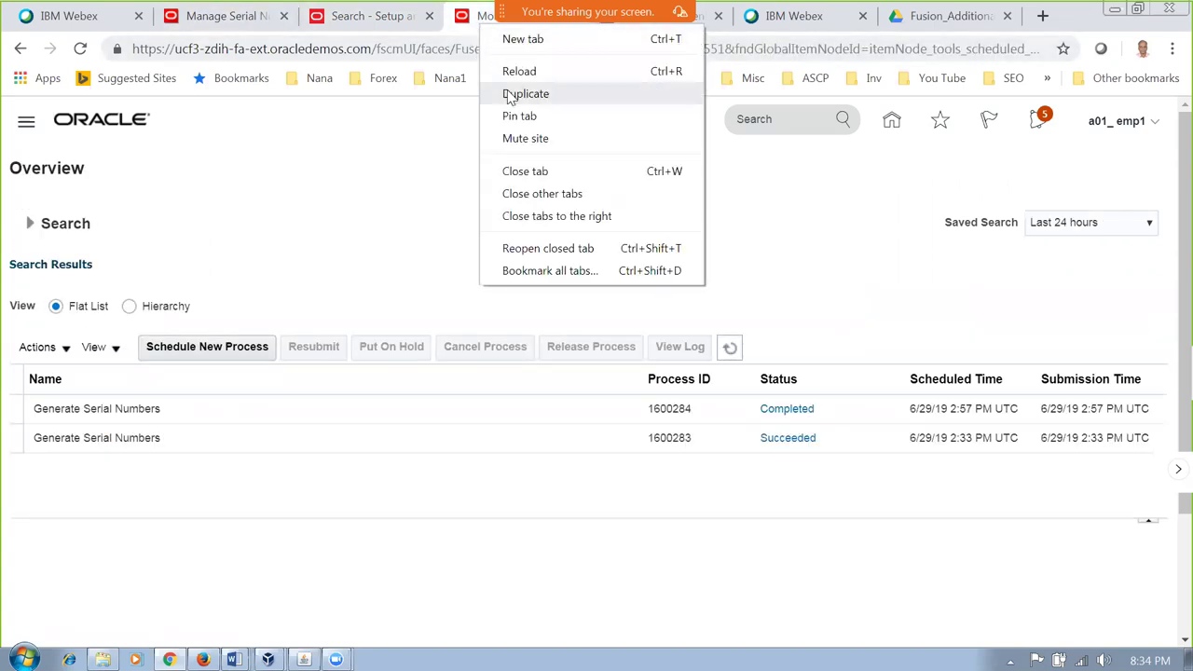
{"action": "left_click", "coordinate": [525, 93]}
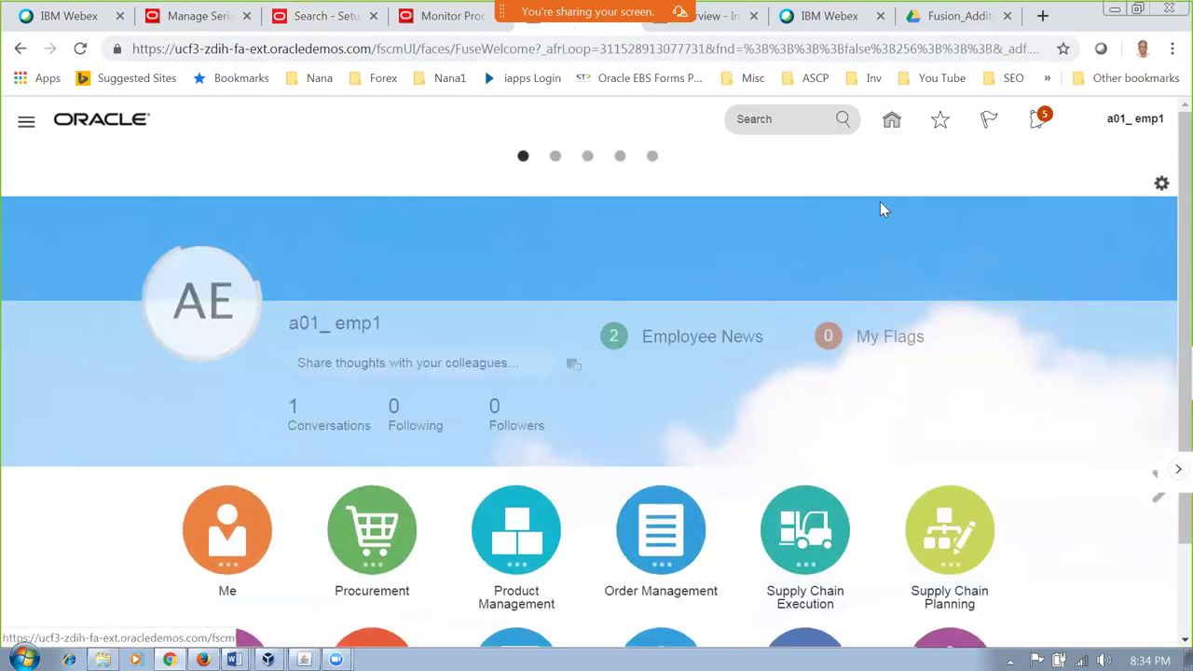
Step: Open Product Management > Product Information Management and show its item management tasks
{"action": "scroll", "coordinate": [880, 205], "scroll_direction": "down", "scroll_amount": 2}
{"action": "left_click", "coordinate": [524, 413]}
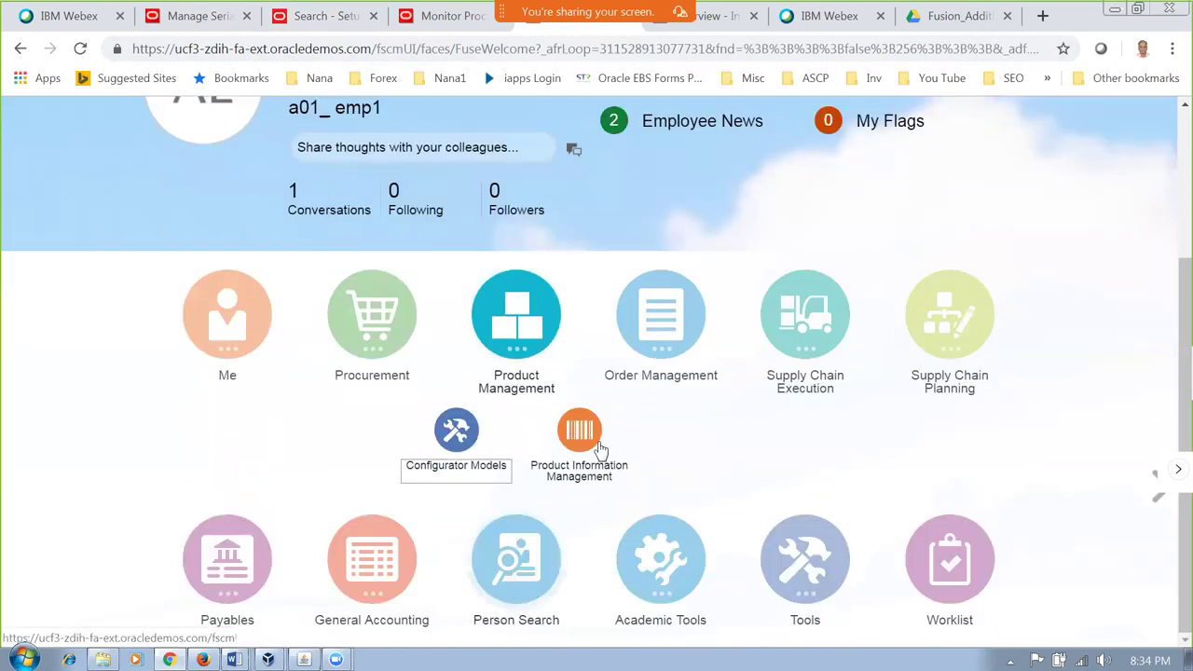
{"action": "left_click", "coordinate": [599, 440]}
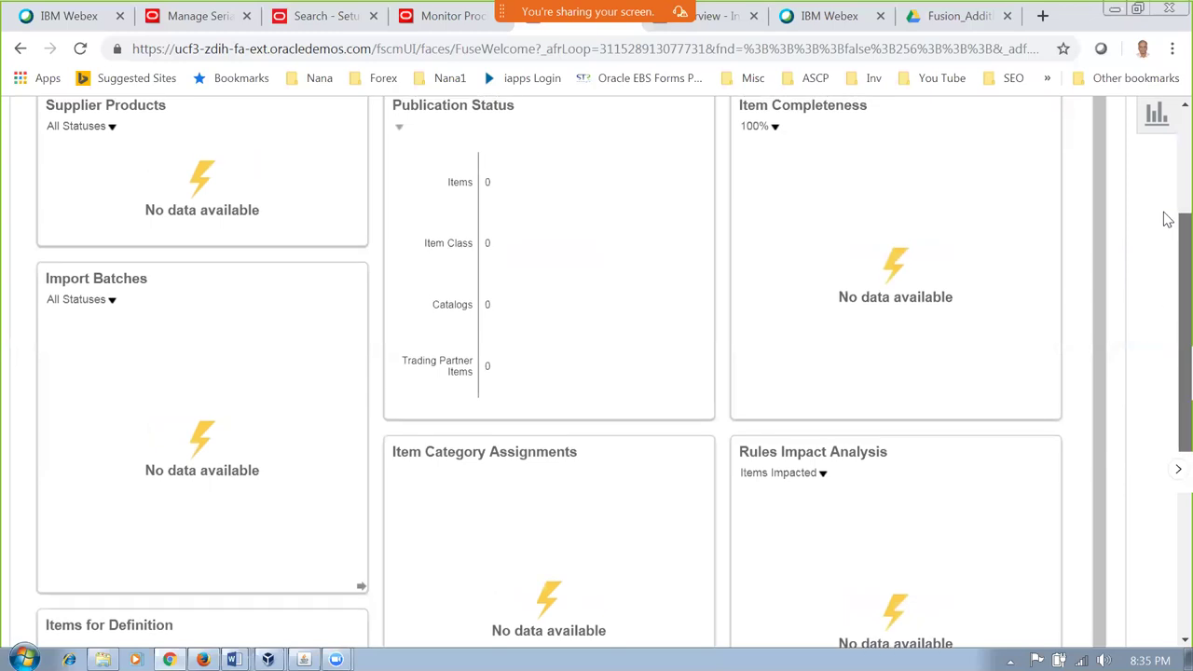
{"action": "scroll", "coordinate": [1160, 280], "scroll_direction": "up", "scroll_amount": 2}
{"action": "left_click", "coordinate": [1156, 245]}
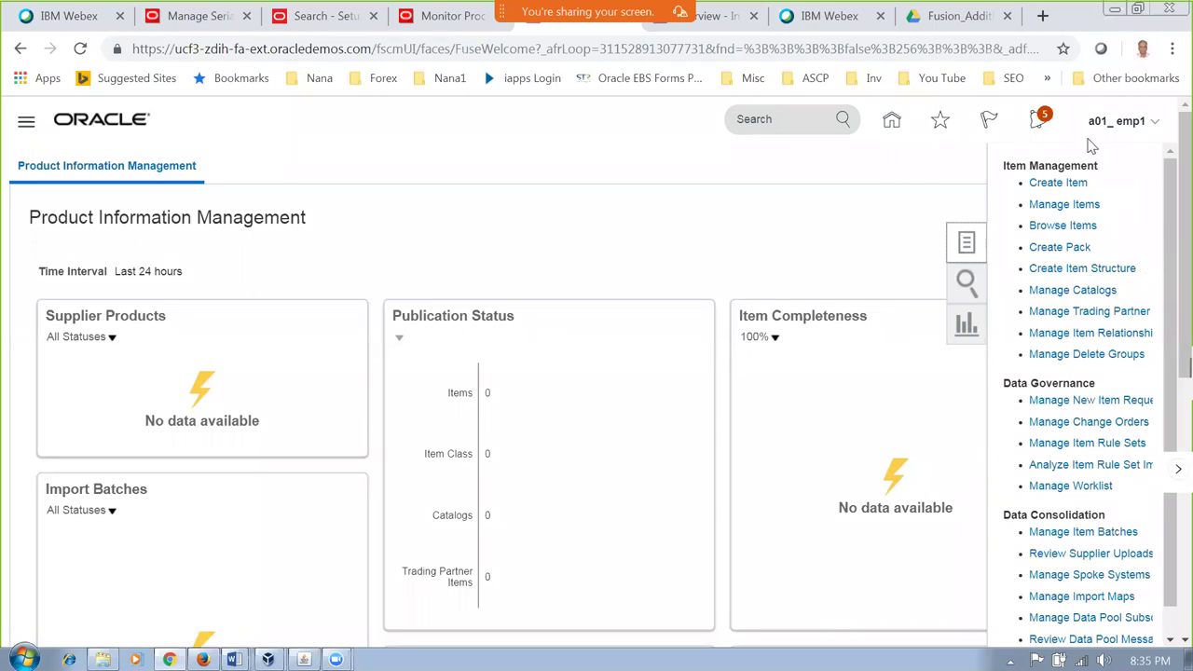
Step: Create a new item in organization A010 under Root Item Class using the a01 Template
{"action": "left_click", "coordinate": [1050, 187]}
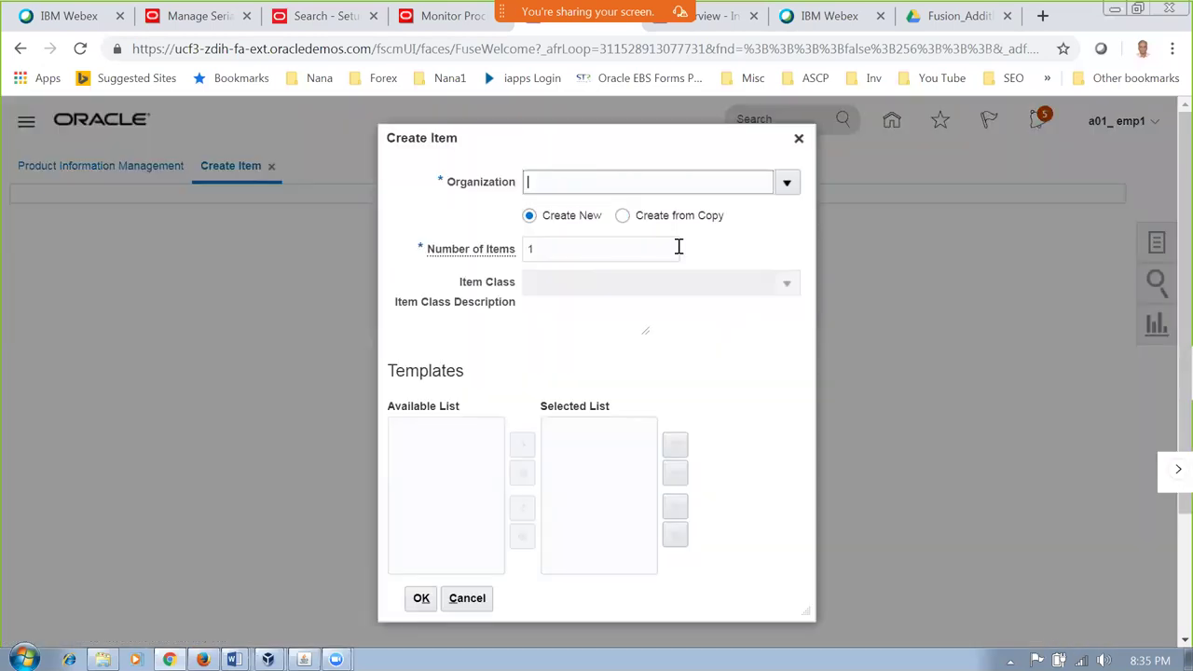
{"action": "type", "text": "A01"}
{"action": "left_click", "coordinate": [604, 212]}
{"action": "left_click", "coordinate": [629, 281]}
{"action": "type", "text": "root"}
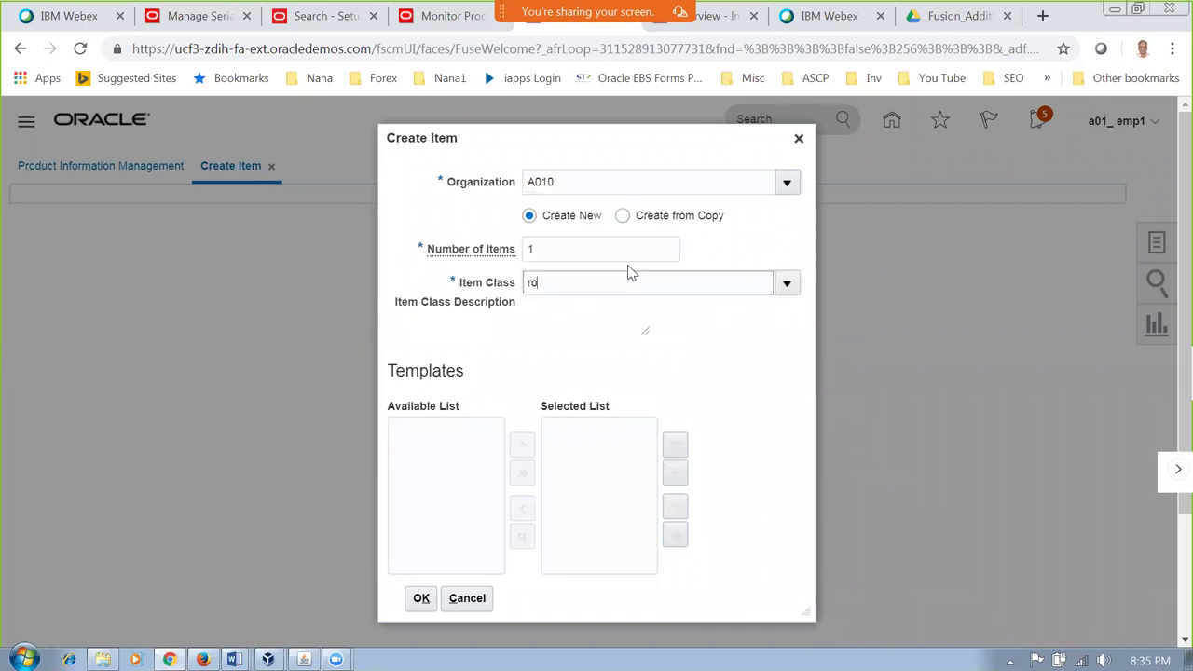
{"action": "left_click", "coordinate": [591, 311]}
{"action": "scroll", "coordinate": [355, 466], "scroll_direction": "down", "scroll_amount": 3}
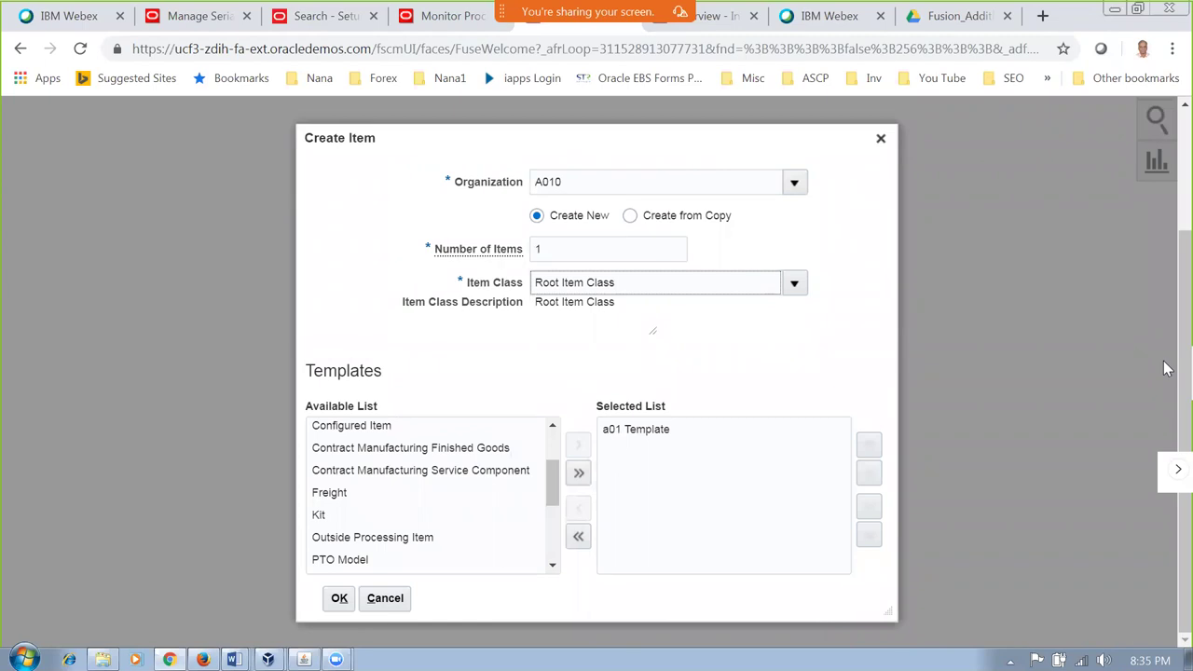
{"action": "left_click", "coordinate": [339, 598]}
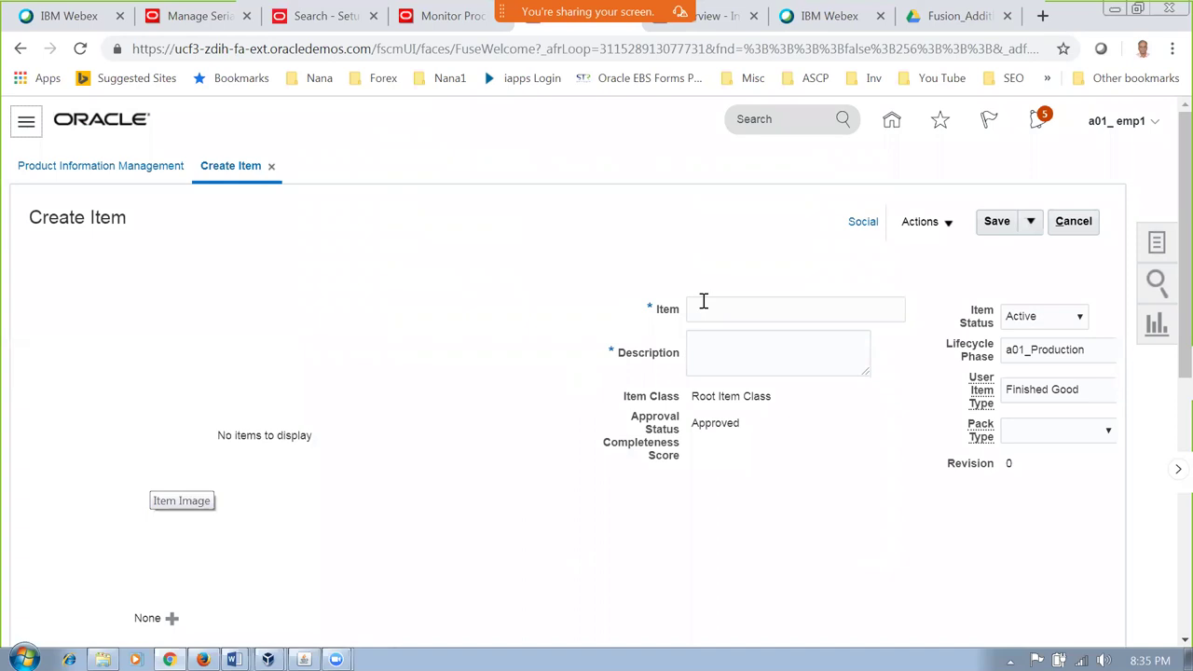
Step: Name the item a0112_serial control pre specified and fill in its description
{"action": "left_click", "coordinate": [734, 300]}
{"action": "type", "text": "a01"}
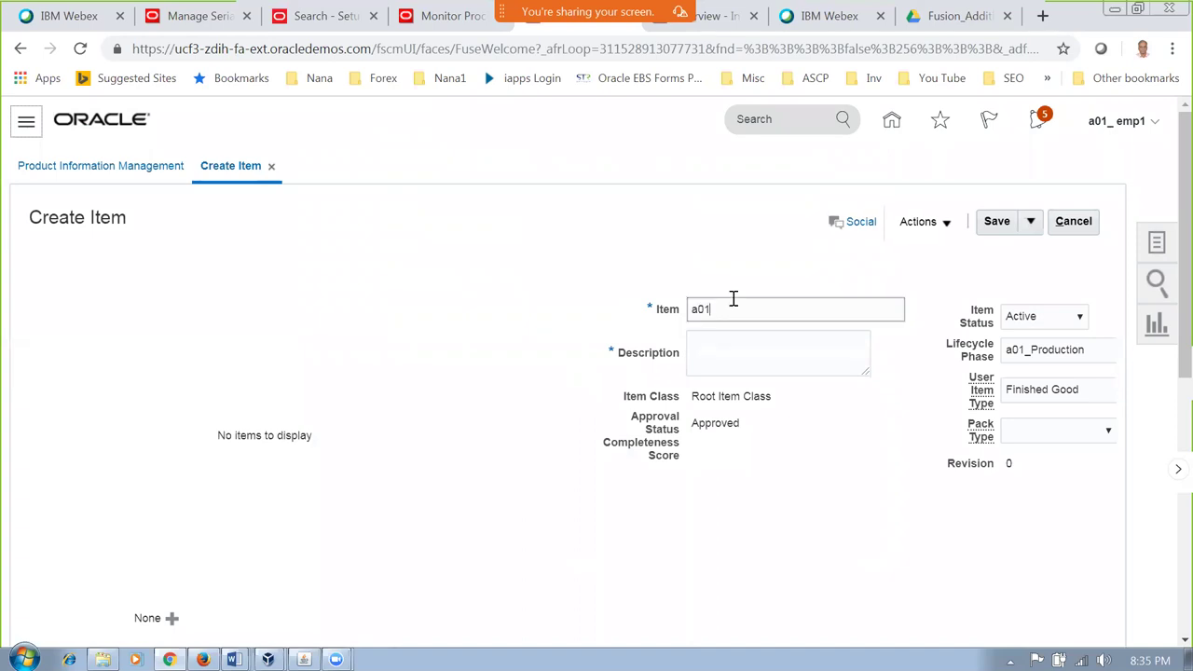
{"action": "type", "text": "12_lot_control"}
{"action": "left_click", "coordinate": [793, 369]}
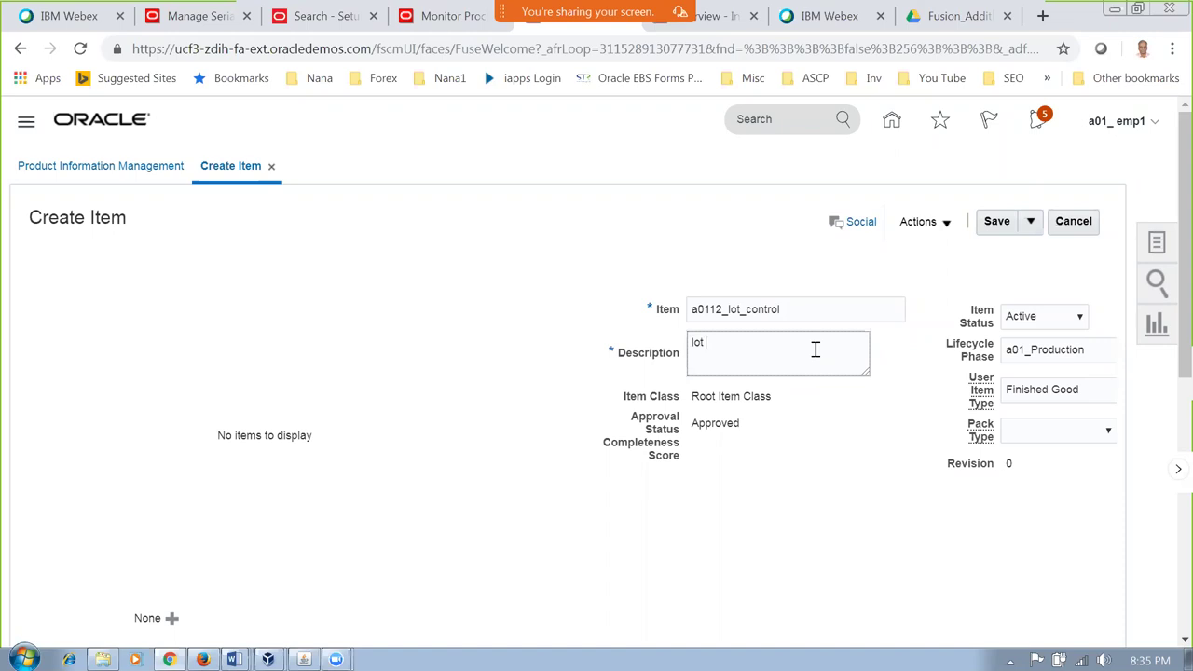
{"action": "type", "text": "lot control item"}
{"action": "key", "text": "ctrl+z"}
{"action": "key", "text": "ctrl+z"}
{"action": "left_click", "coordinate": [793, 309]}
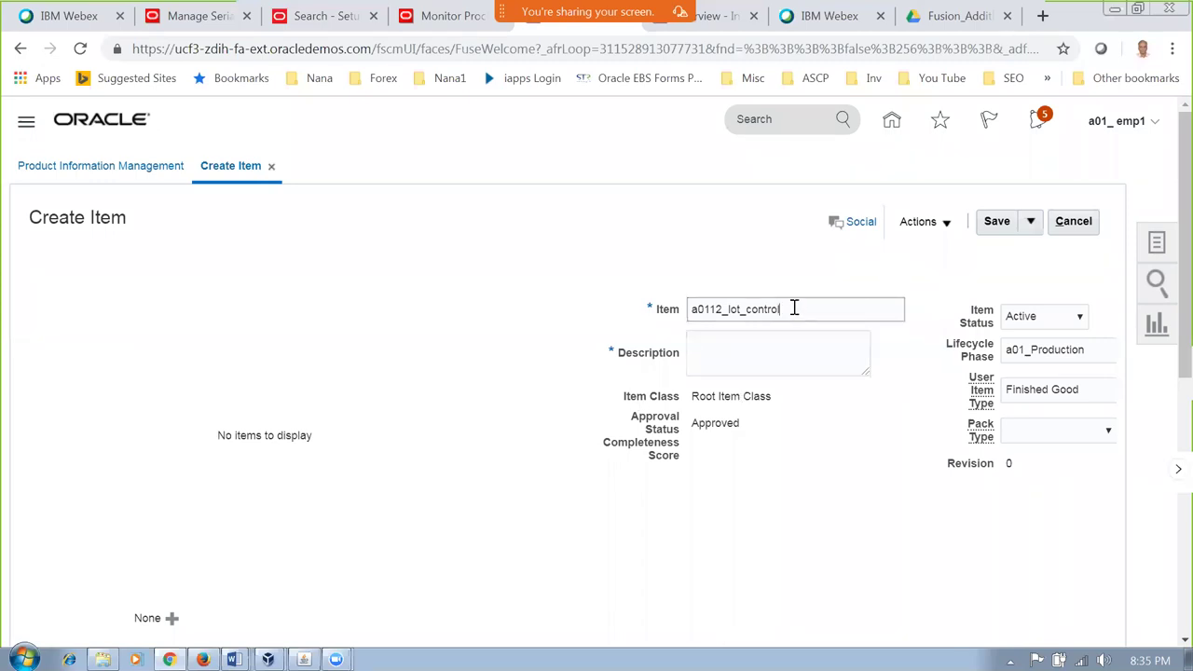
{"action": "key", "text": "BackSpace"}
{"action": "key", "text": "BackSpace"}
{"action": "key", "text": "BackSpace"}
{"action": "key", "text": "BackSpace"}
{"action": "key", "text": "BackSpace"}
{"action": "key", "text": "BackSpace"}
{"action": "key", "text": "BackSpace"}
{"action": "type", "text": "serial co"}
{"action": "left_click", "coordinate": [753, 344]}
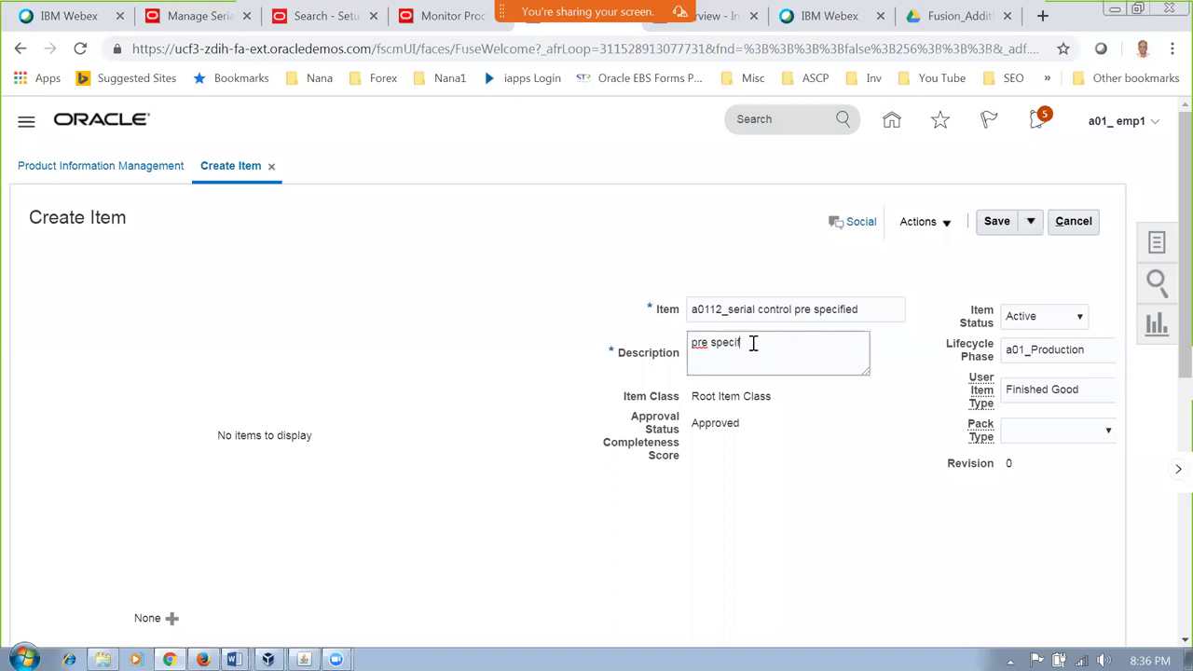
Step: In Specifications > Inventory, set Serial Generation to Predefined serial number
{"action": "scroll", "coordinate": [84, 355], "scroll_direction": "down", "scroll_amount": 5}
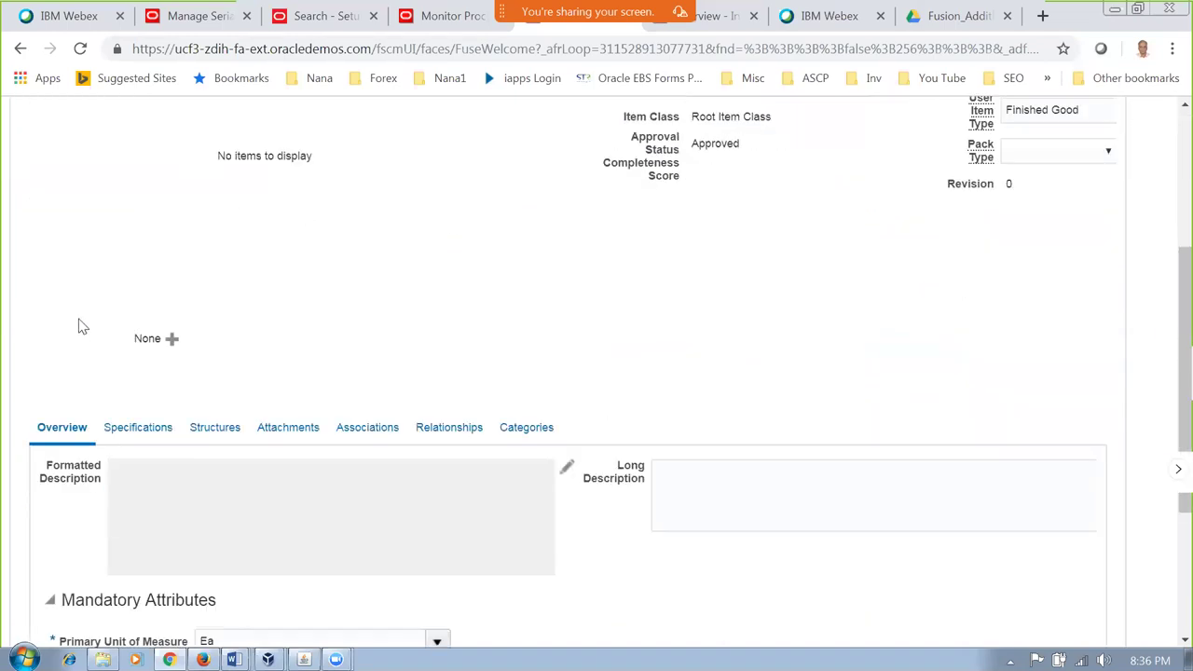
{"action": "left_click", "coordinate": [150, 243]}
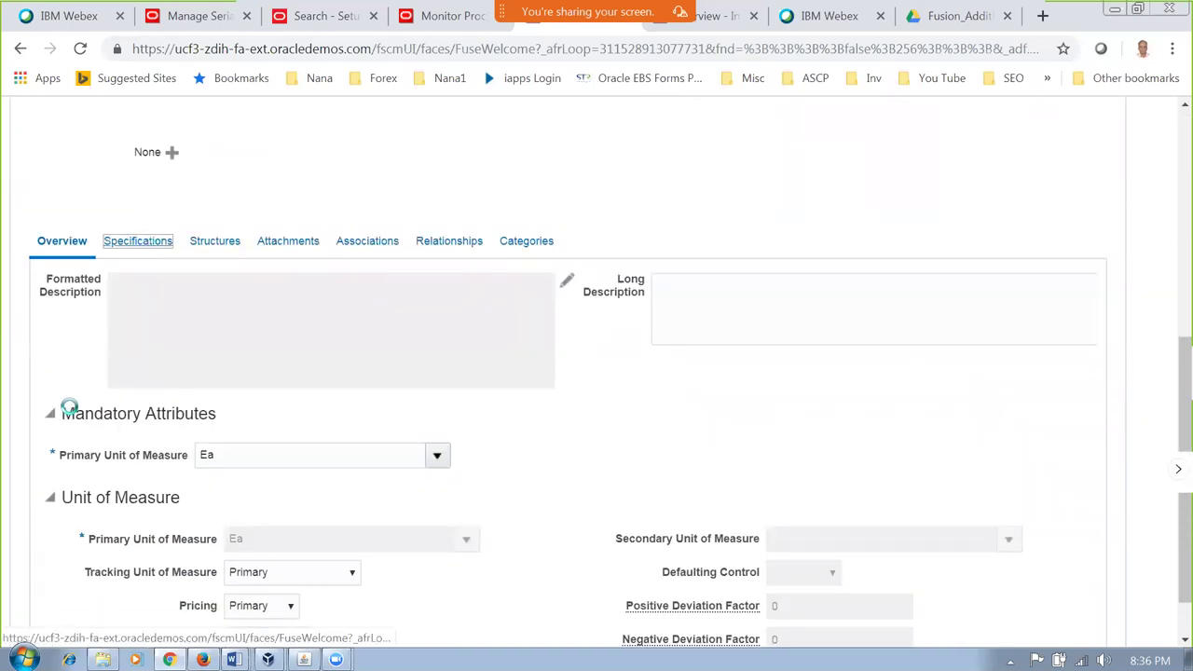
{"action": "scroll", "coordinate": [79, 424], "scroll_direction": "down", "scroll_amount": 2}
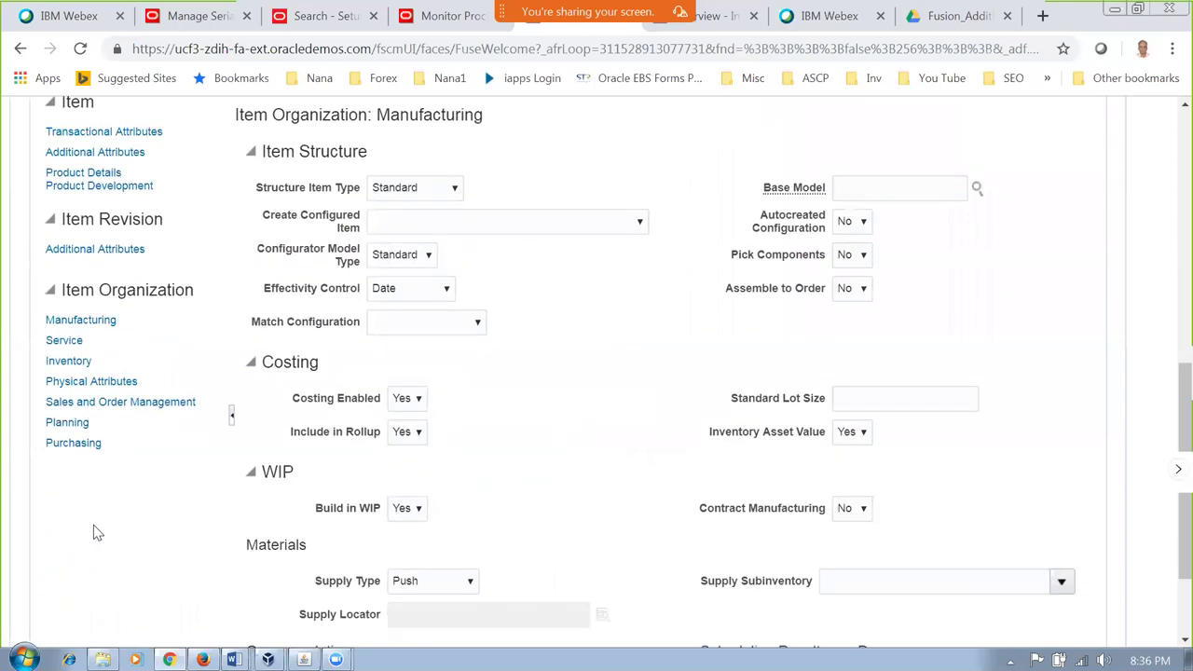
{"action": "left_click", "coordinate": [68, 361]}
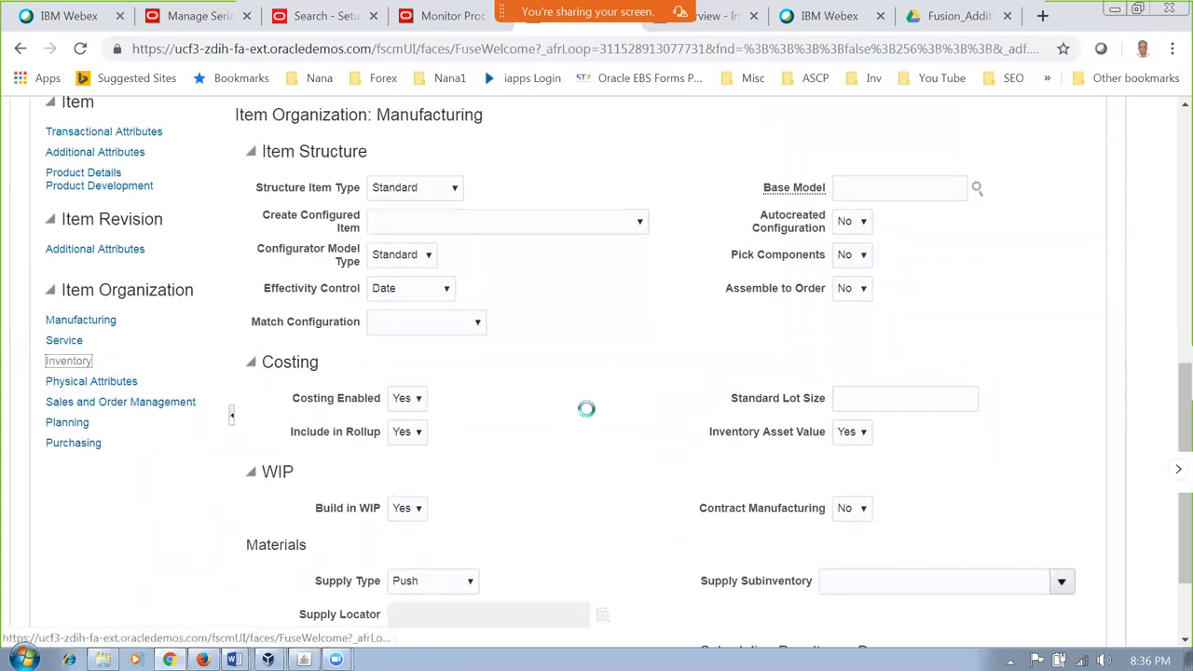
{"action": "scroll", "coordinate": [570, 418], "scroll_direction": "down", "scroll_amount": 7}
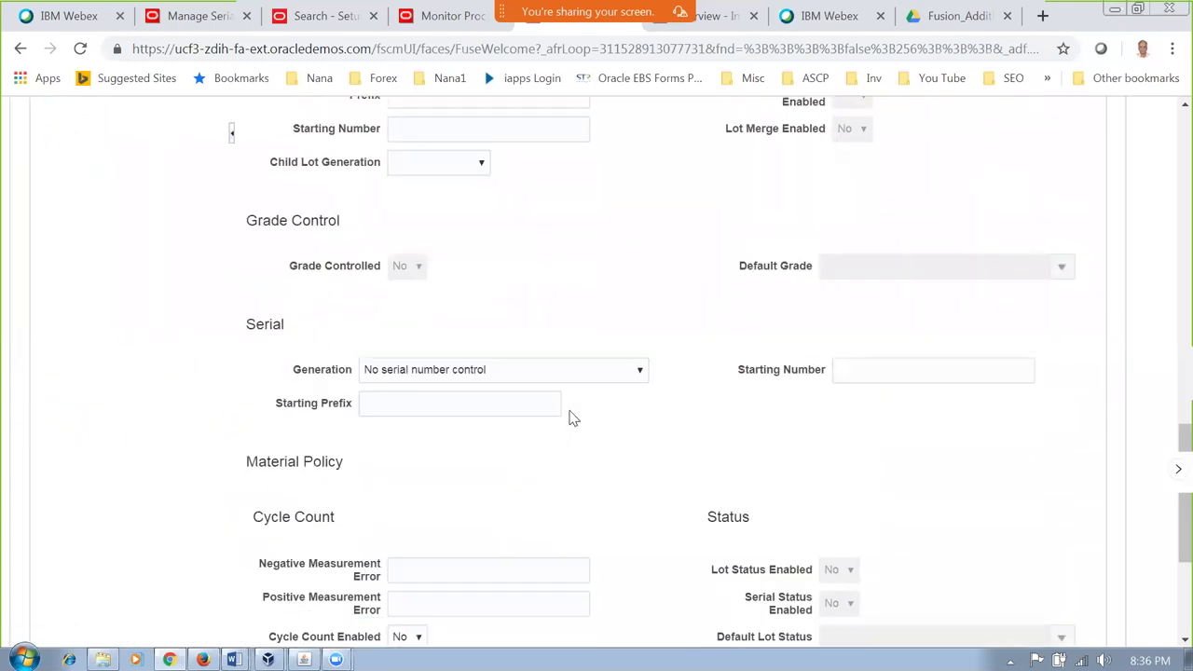
{"action": "left_click", "coordinate": [500, 371]}
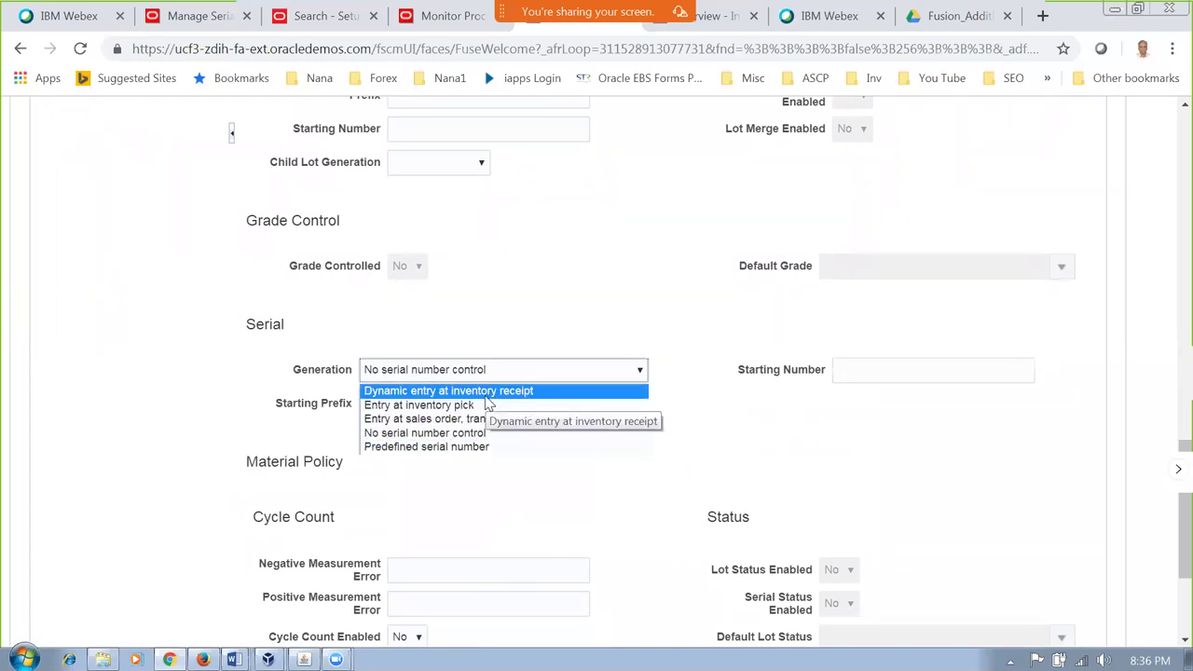
{"action": "left_click", "coordinate": [448, 447]}
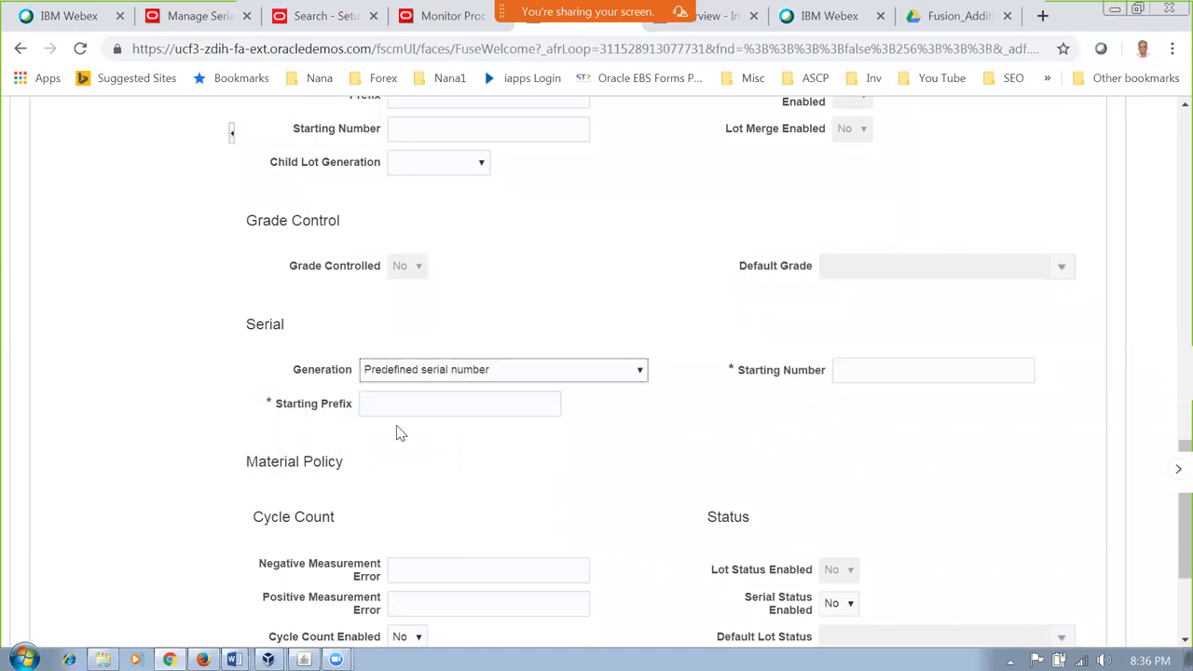
Step: Give the predefined serials prefix mou_ and starting number 404
{"action": "left_click", "coordinate": [419, 407]}
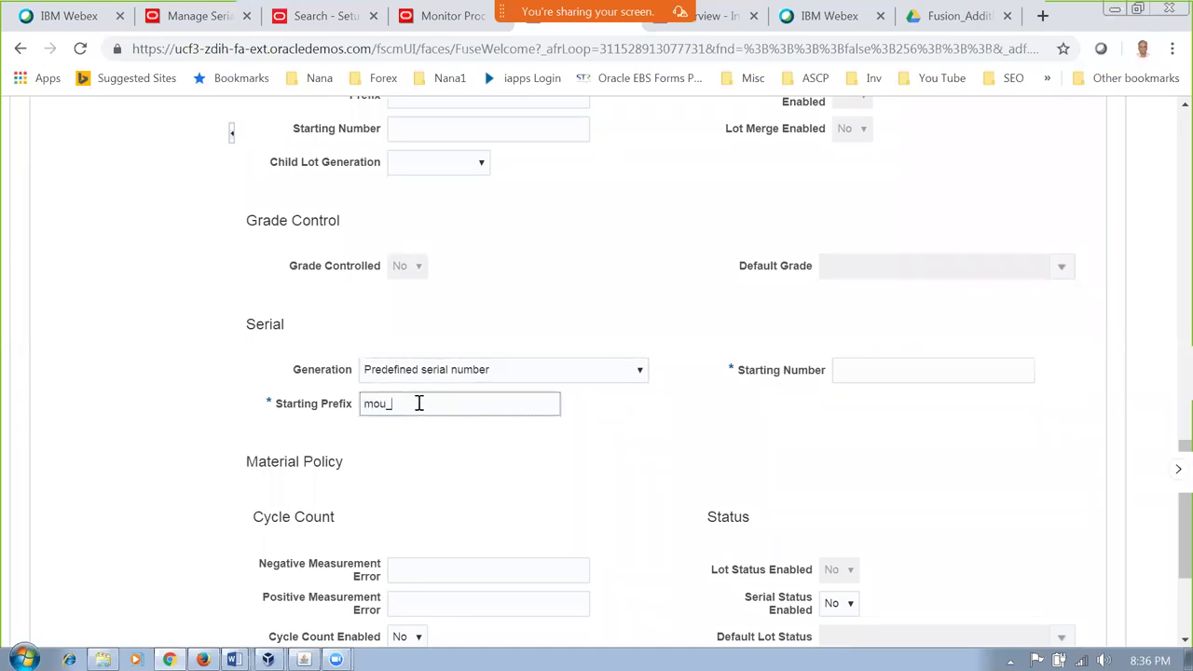
{"action": "left_click", "coordinate": [899, 376]}
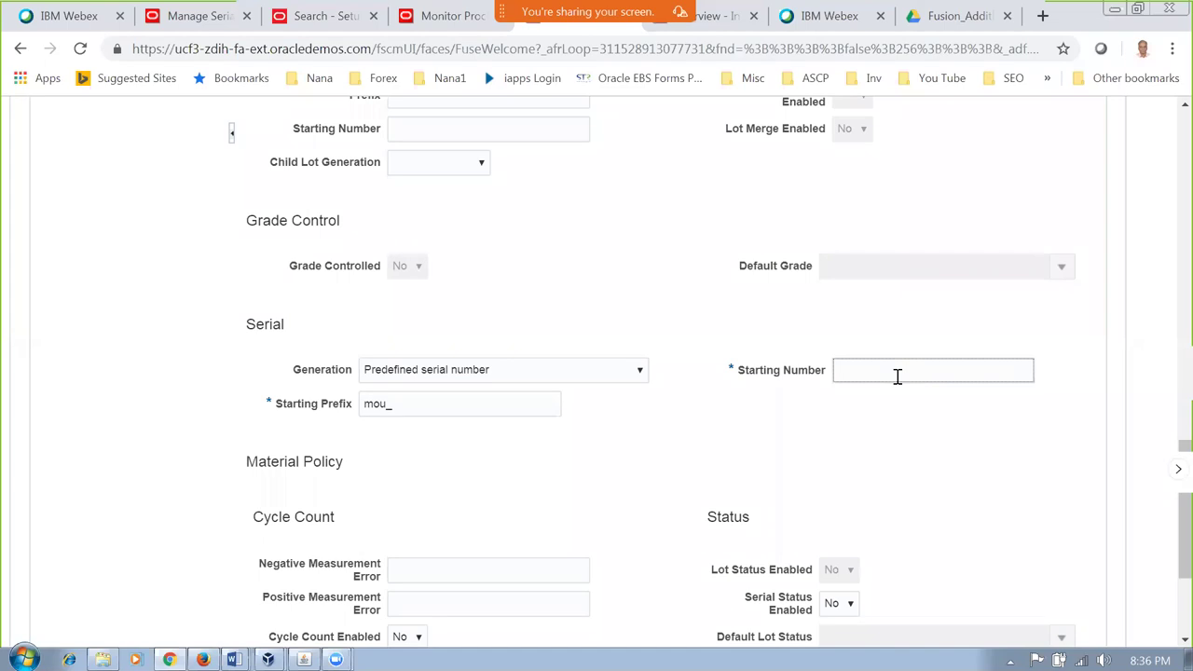
{"action": "type", "text": "404"}
{"action": "scroll", "coordinate": [168, 432], "scroll_direction": "up", "scroll_amount": 10}
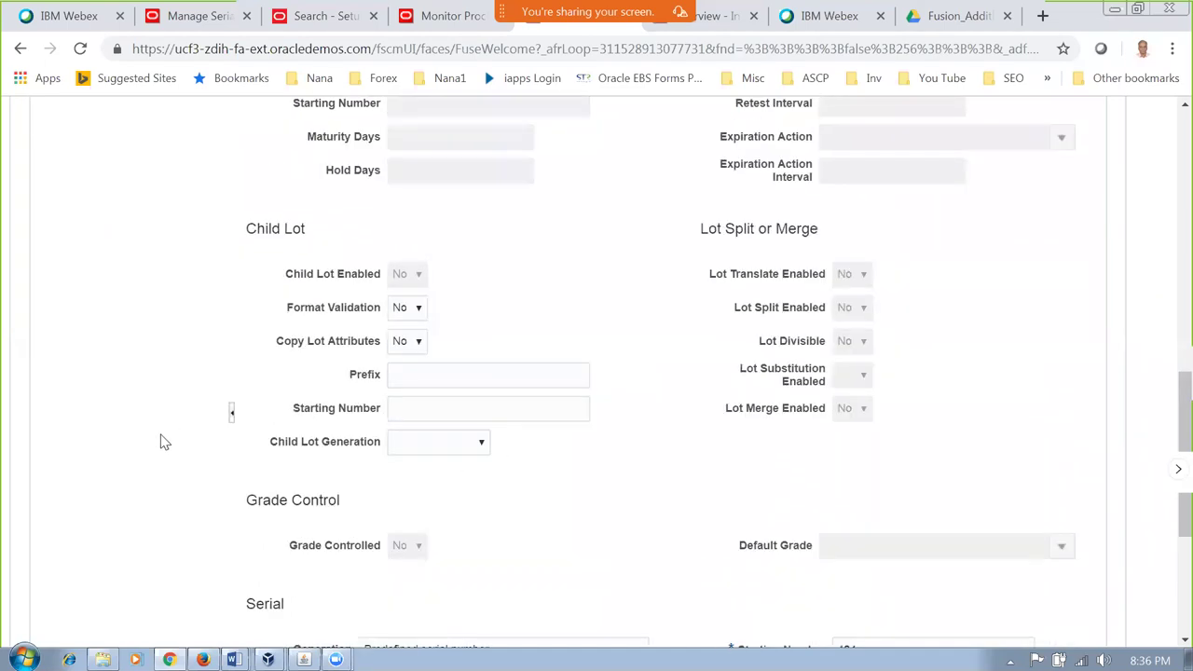
{"action": "scroll", "coordinate": [168, 443], "scroll_direction": "up", "scroll_amount": 3}
{"action": "left_click", "coordinate": [370, 336]}
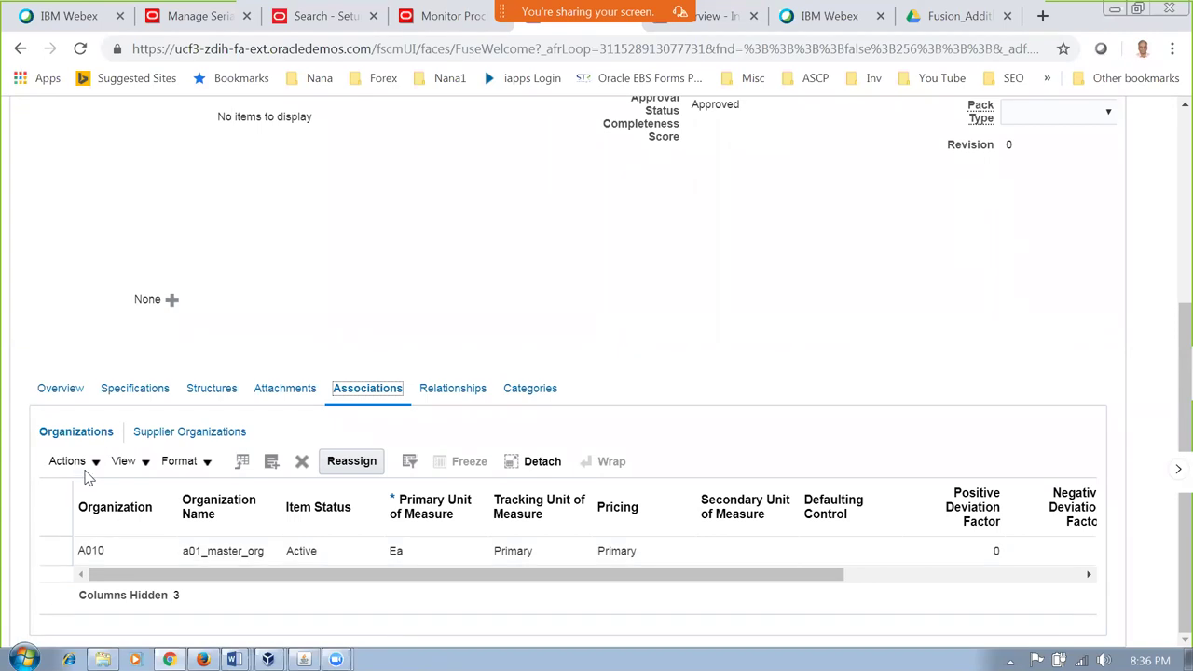
Step: Associate organization A011 with the new item
{"action": "left_click", "coordinate": [88, 468]}
{"action": "left_click", "coordinate": [96, 522]}
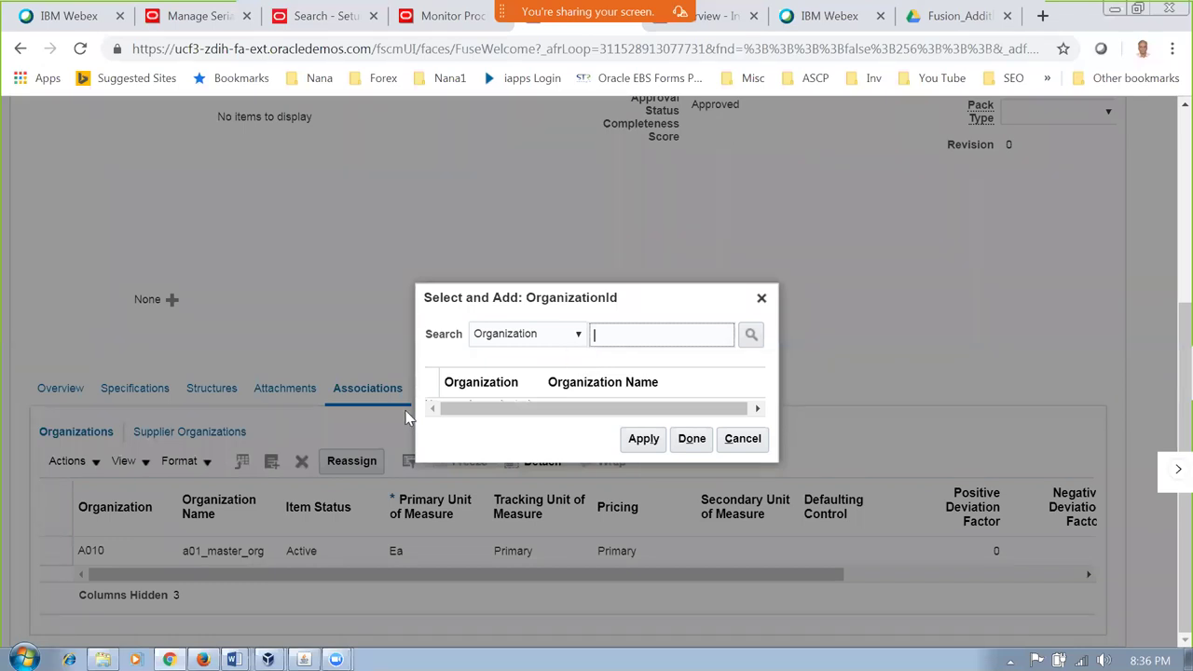
{"action": "type", "text": "A011"}
{"action": "key", "text": "Return"}
{"action": "left_click", "coordinate": [643, 455]}
{"action": "left_click", "coordinate": [691, 455]}
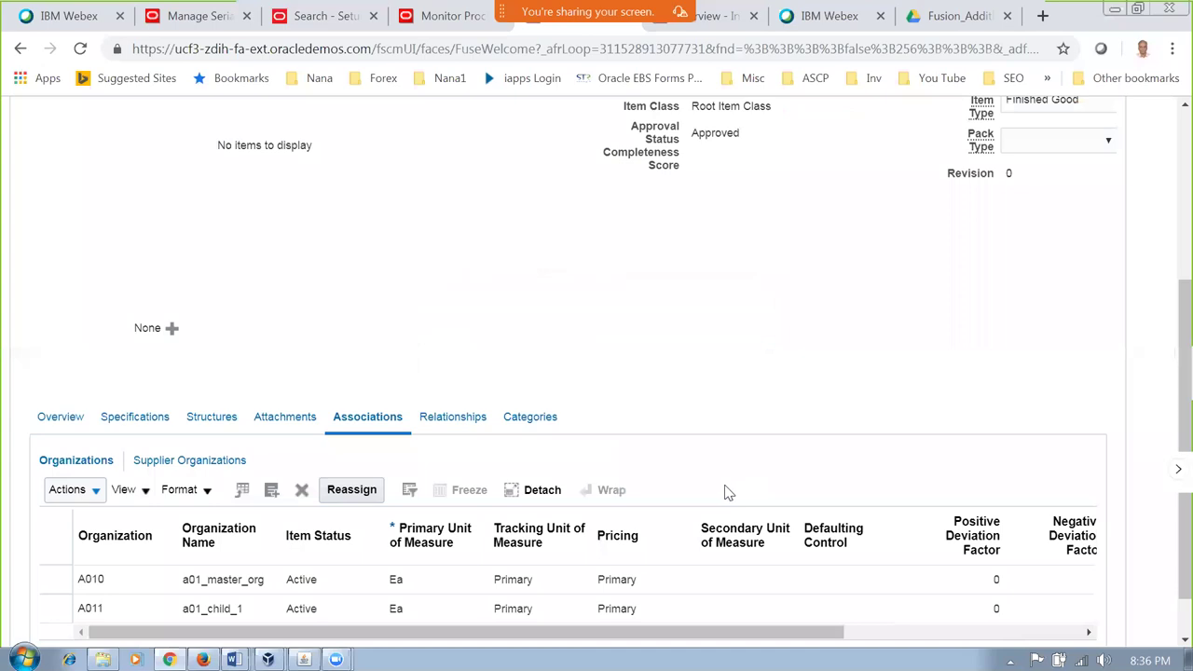
Step: Save and close the item, then start scheduling a new process in Monitor Processes
{"action": "scroll", "coordinate": [1108, 305], "scroll_direction": "up", "scroll_amount": 3}
{"action": "left_click", "coordinate": [1030, 210]}
{"action": "left_click", "coordinate": [1035, 245]}
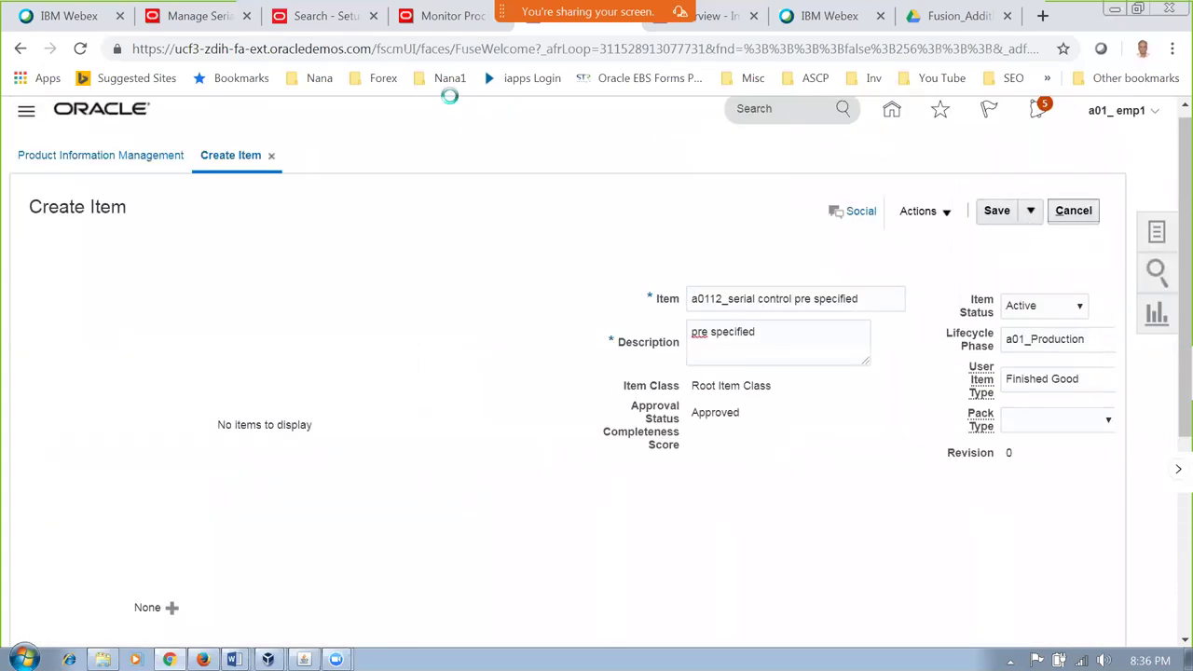
{"action": "left_click", "coordinate": [438, 17]}
{"action": "left_click", "coordinate": [211, 351]}
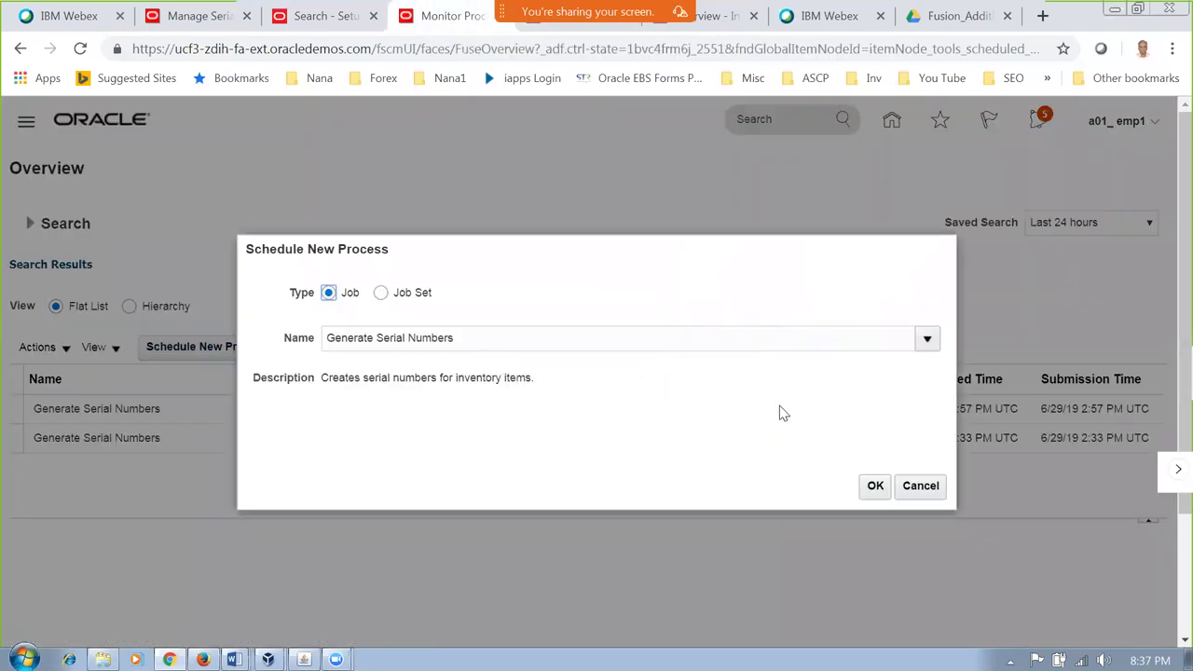
Step: Fill in the Generate Serial Numbers job with organization A011 and the pre-specified serial item a0112
{"action": "left_click", "coordinate": [875, 487]}
{"action": "left_click", "coordinate": [214, 350]}
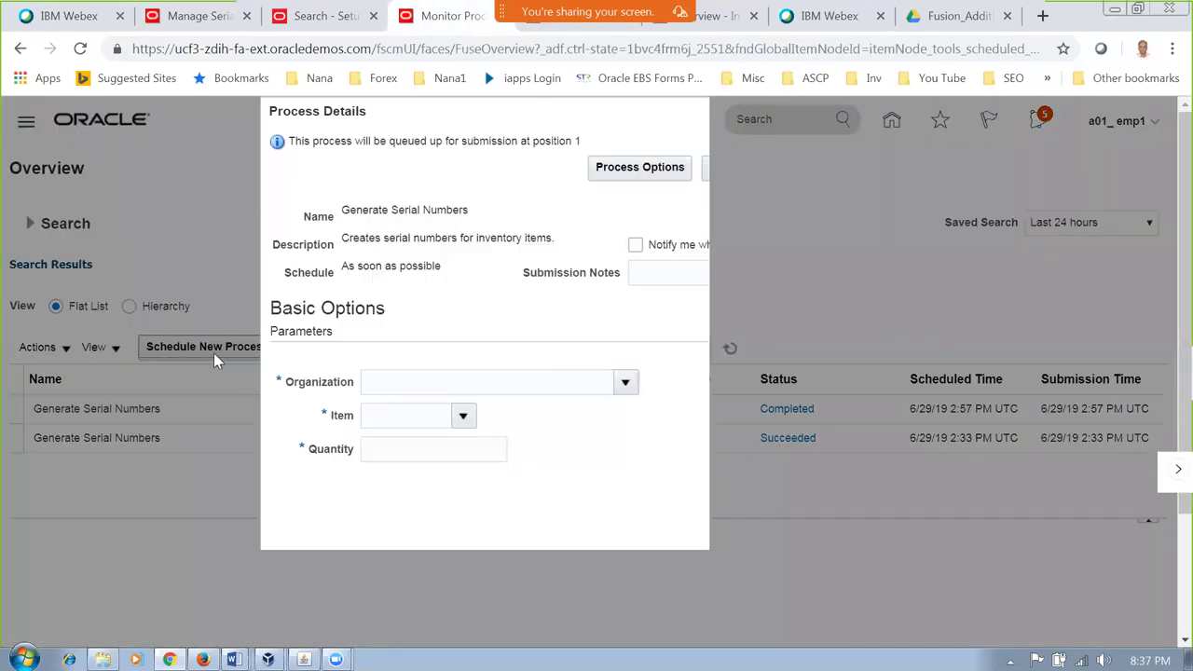
{"action": "type", "text": "A011"}
{"action": "key", "text": "Tab"}
{"action": "type", "text": "a012"}
{"action": "key", "text": "Tab"}
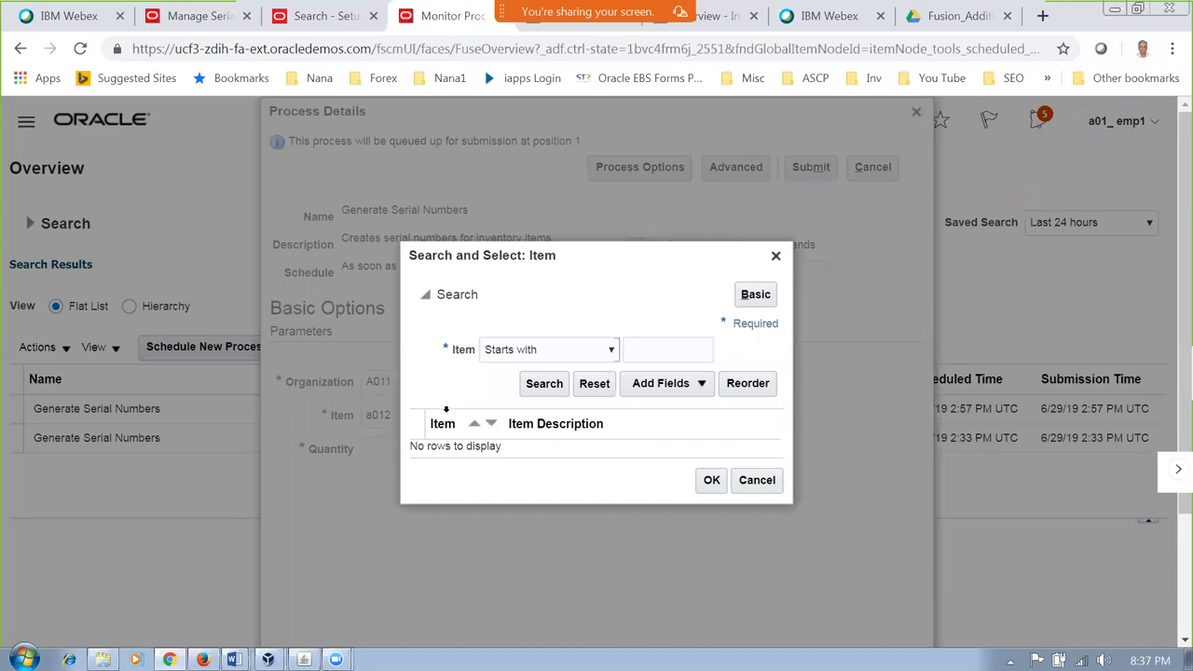
{"action": "left_click", "coordinate": [652, 349]}
{"action": "type", "text": "a01"}
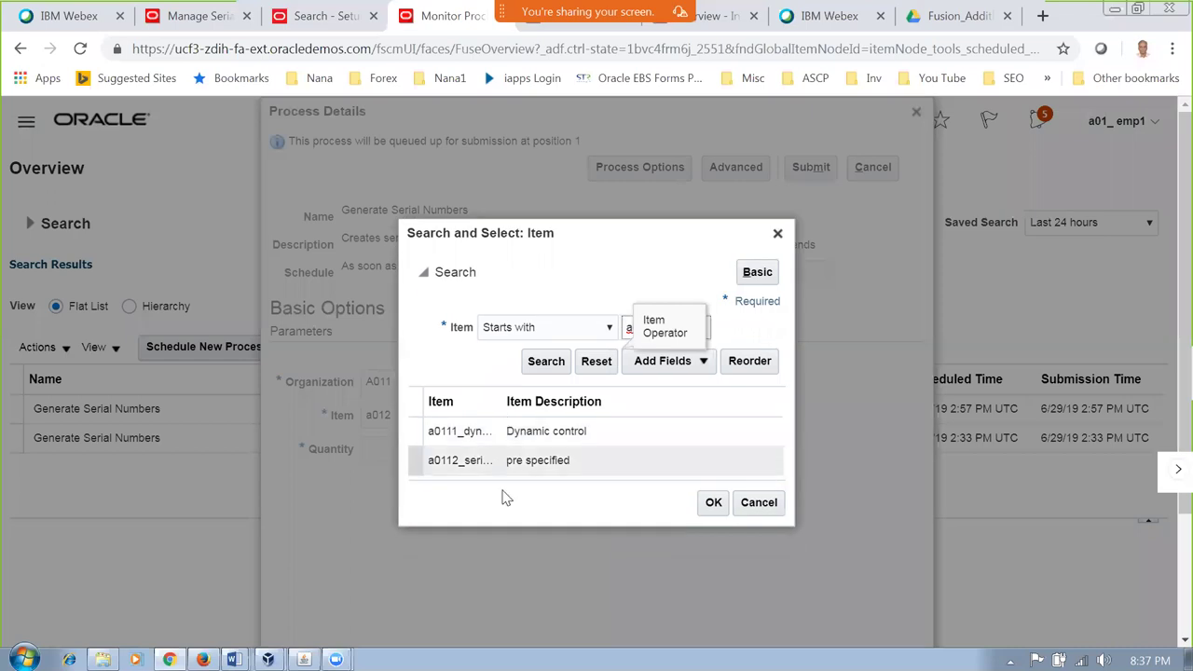
{"action": "left_click", "coordinate": [550, 469]}
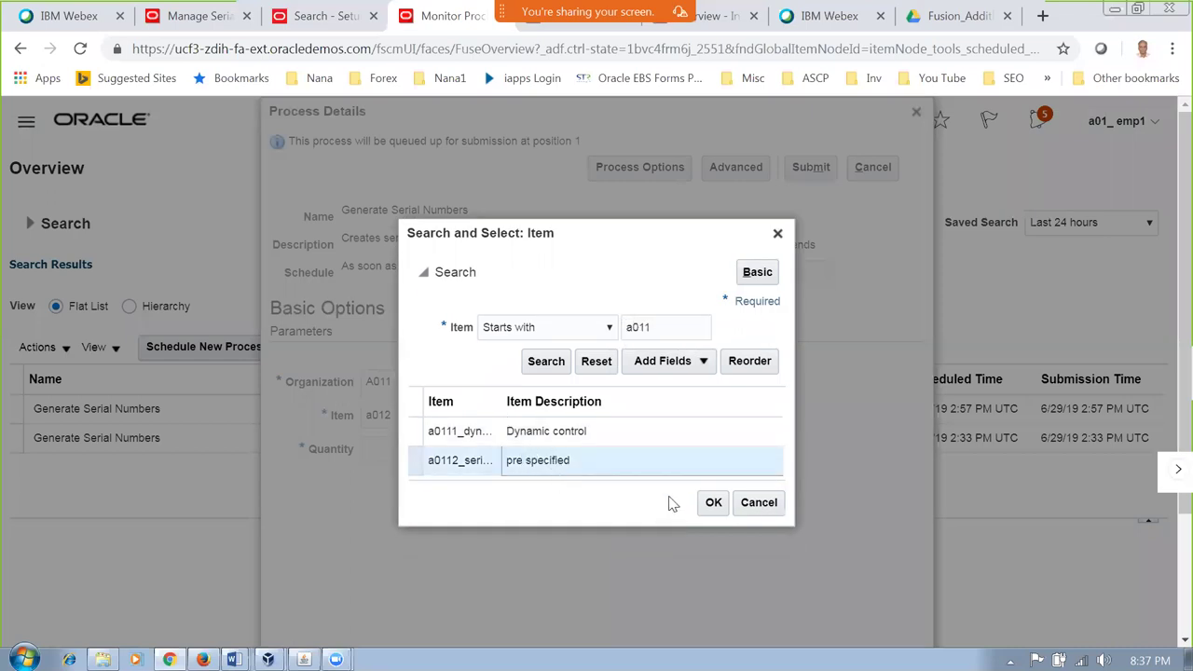
{"action": "left_click", "coordinate": [725, 508]}
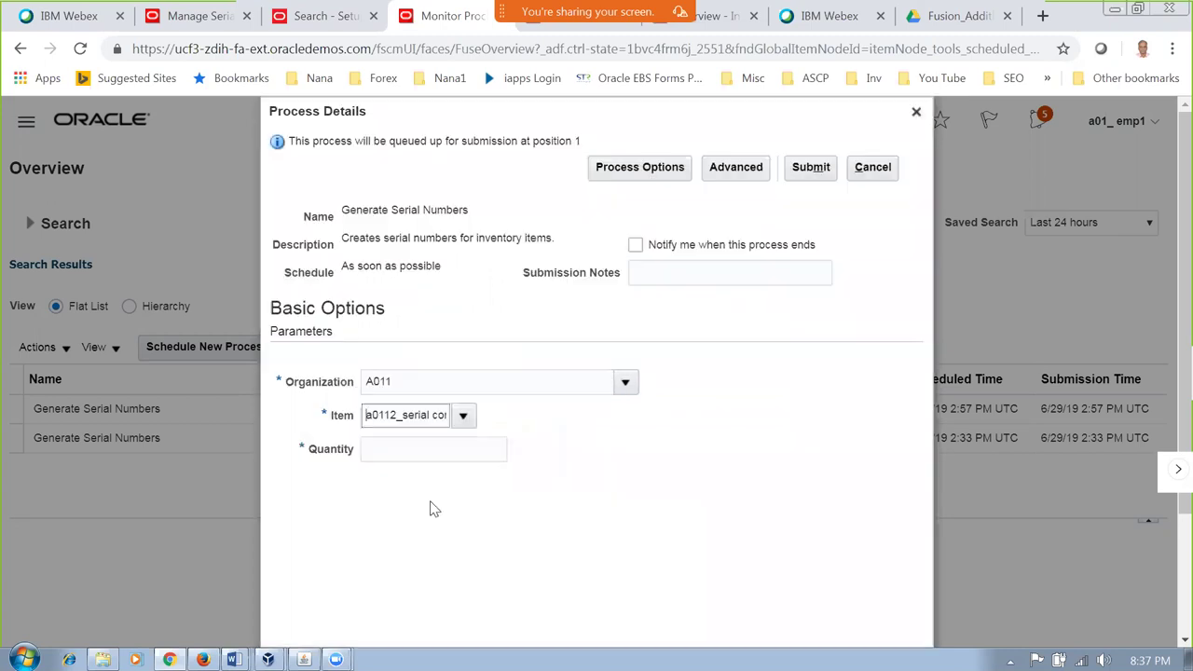
Step: Set the quantity to 3 and submit the serial number generation job
{"action": "left_click", "coordinate": [403, 454]}
{"action": "type", "text": "3"}
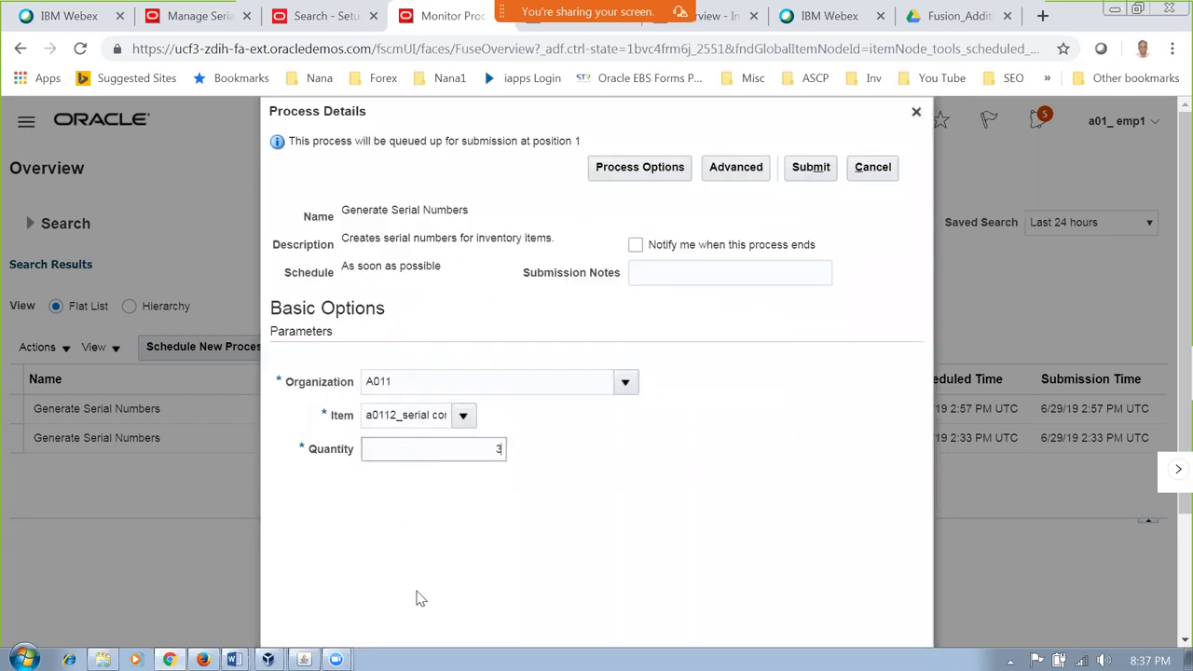
{"action": "key", "text": "Tab"}
{"action": "left_click", "coordinate": [811, 170]}
{"action": "left_click", "coordinate": [805, 291]}
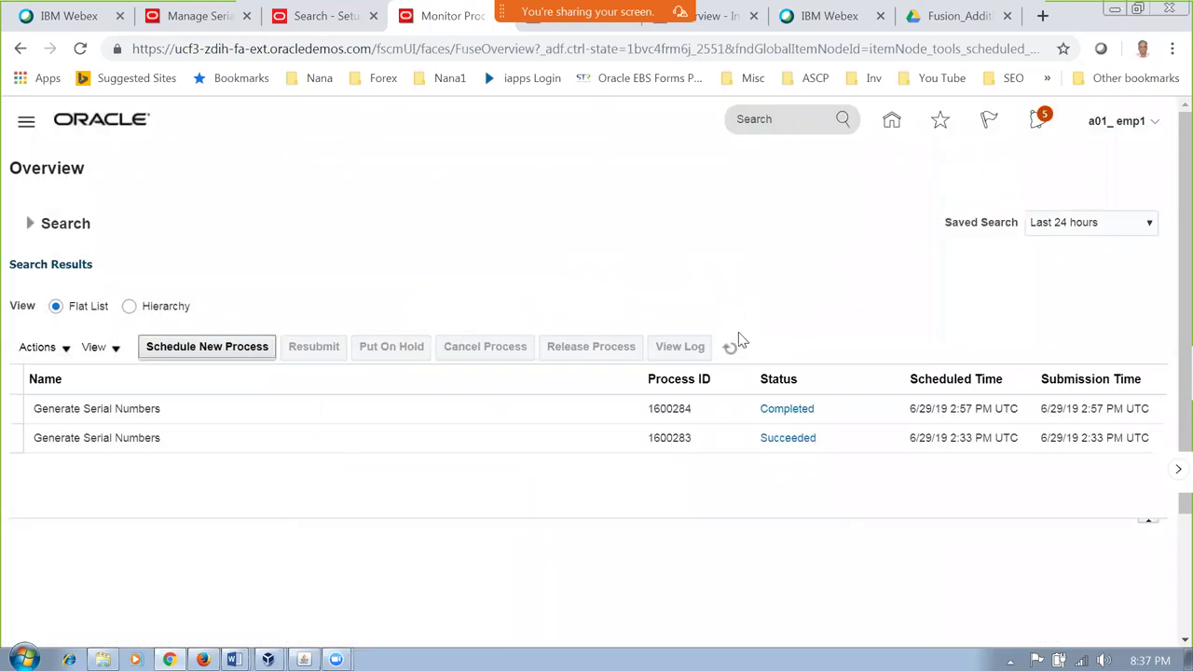
Step: Refresh the process list until process 1600287 shows Completed, then finish on Manage Serial Numbers
{"action": "left_click", "coordinate": [728, 349]}
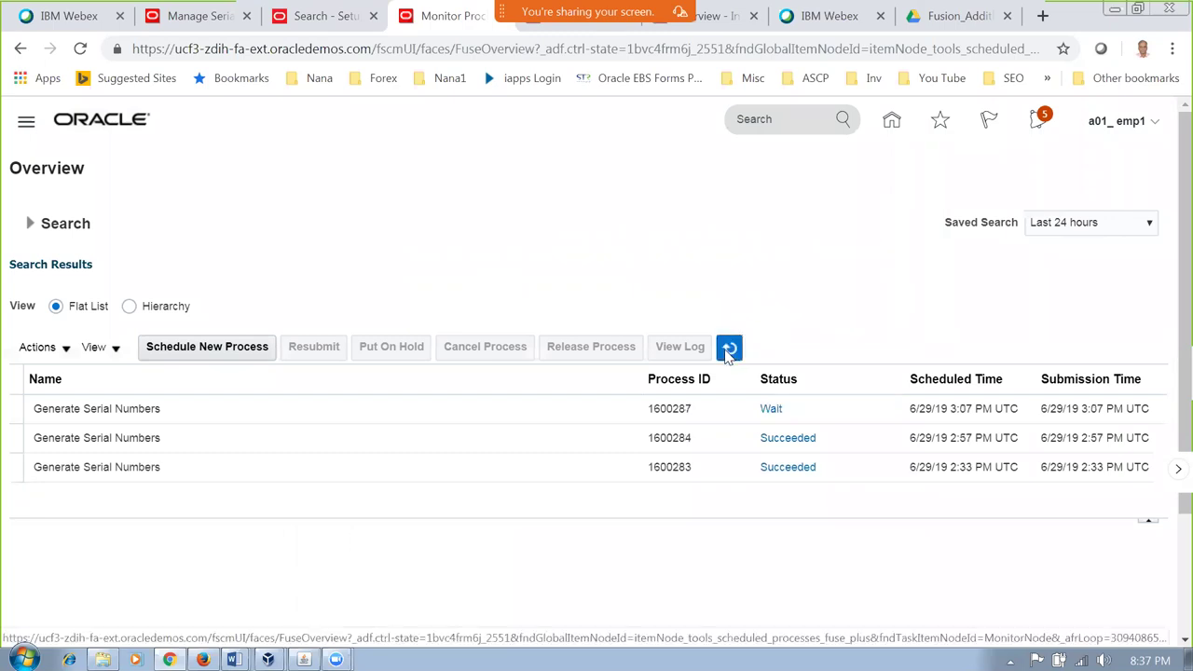
{"action": "left_click", "coordinate": [728, 349]}
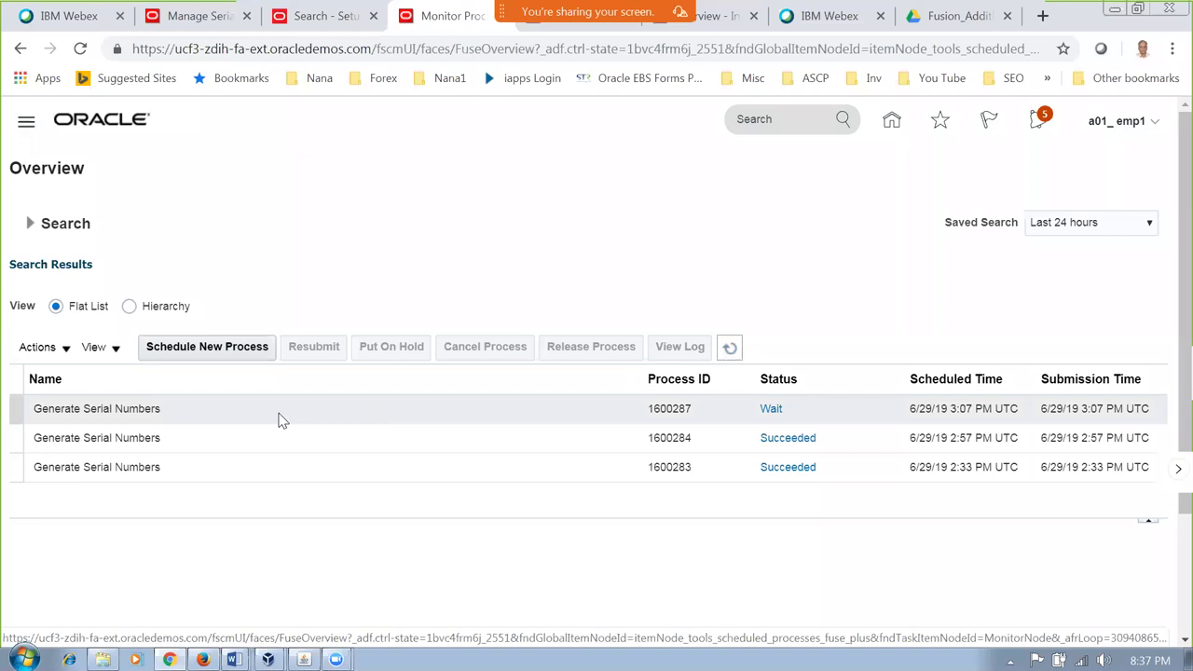
{"action": "left_click", "coordinate": [730, 347]}
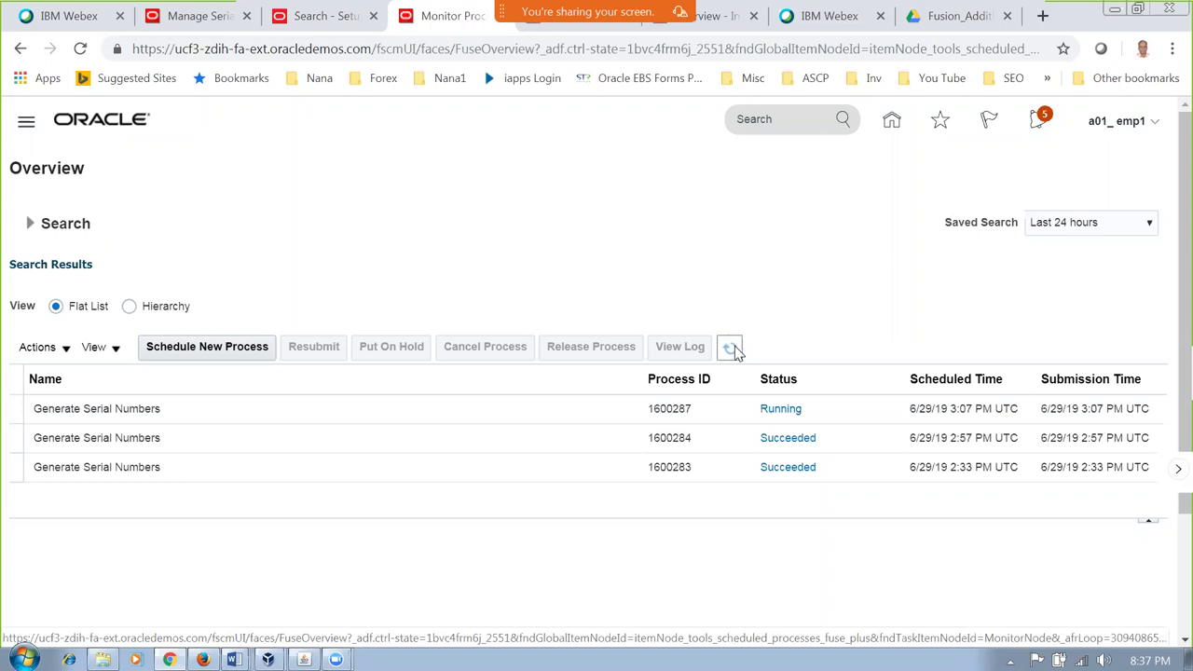
{"action": "left_click", "coordinate": [171, 16]}
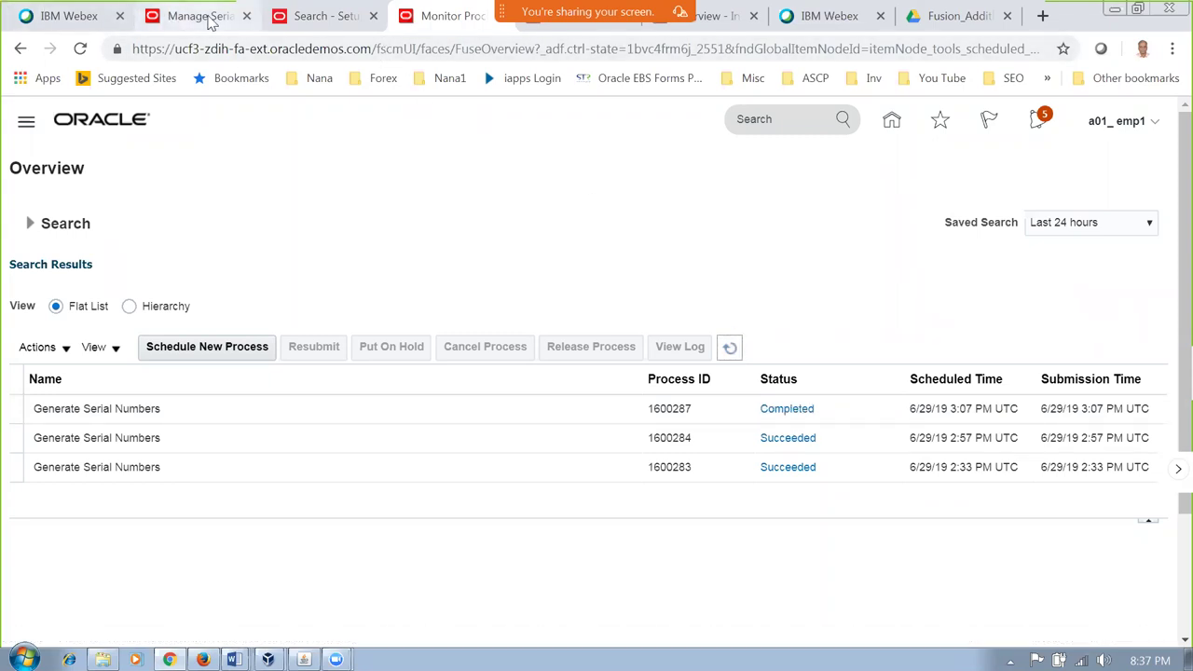
{"action": "left_click", "coordinate": [1139, 204]}
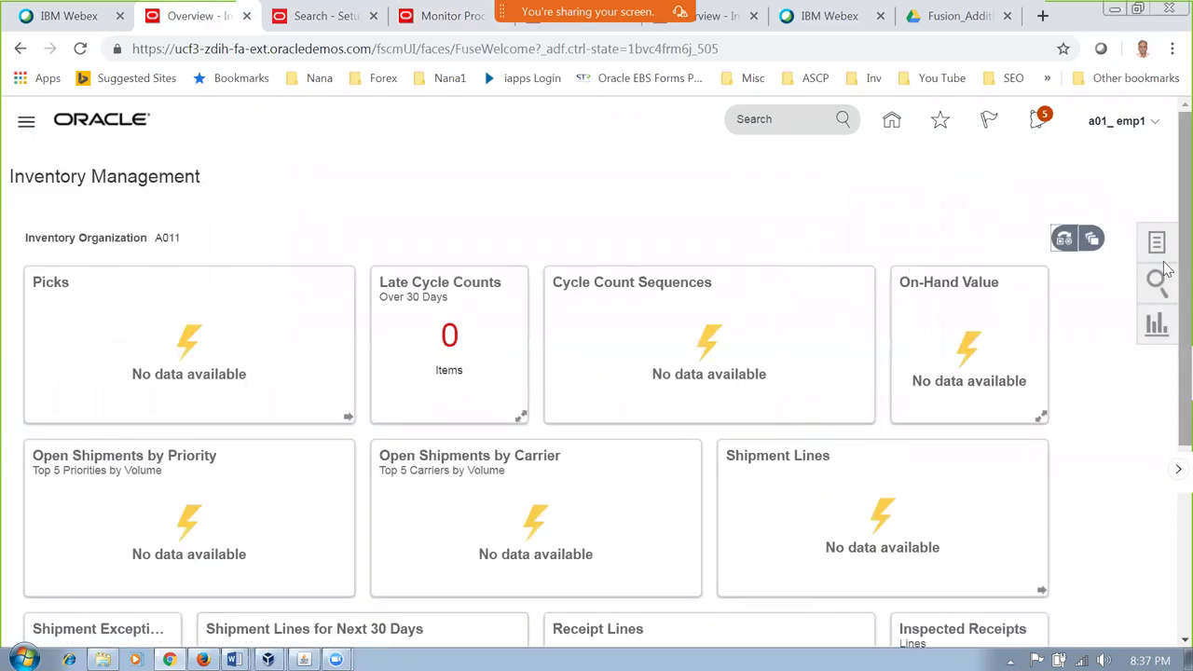
Step: Start a Miscellaneous Receipt with account 10-100-1000 and Use Current Item Cost set to Yes
{"action": "left_click", "coordinate": [1165, 250]}
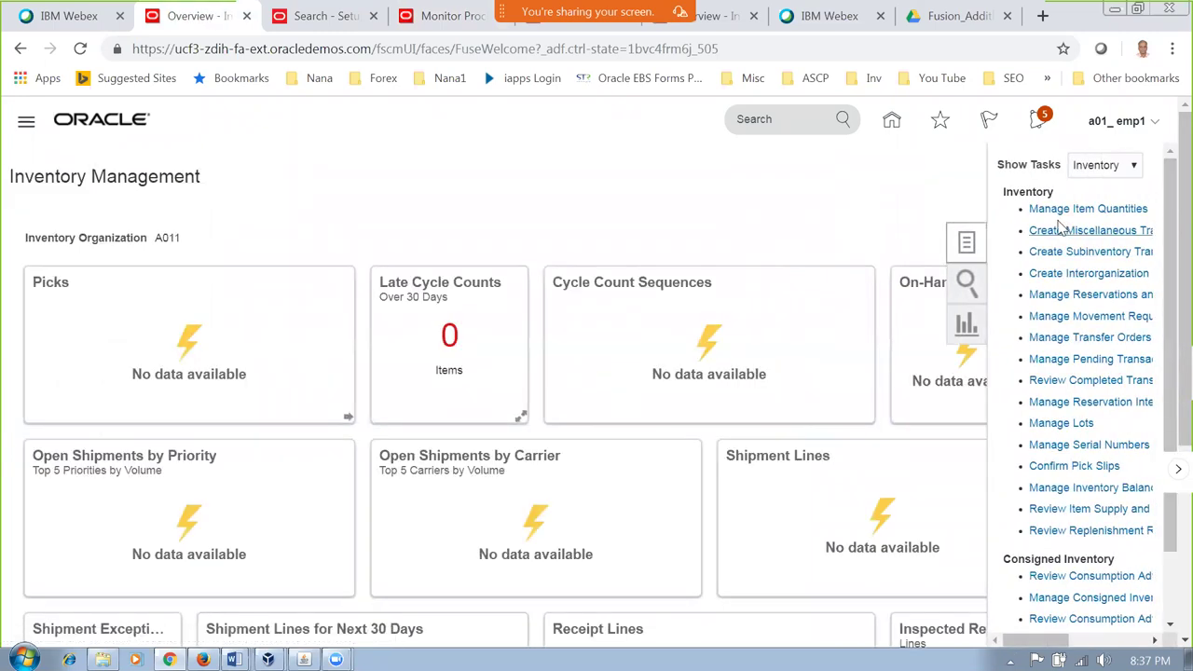
{"action": "left_click", "coordinate": [1060, 231]}
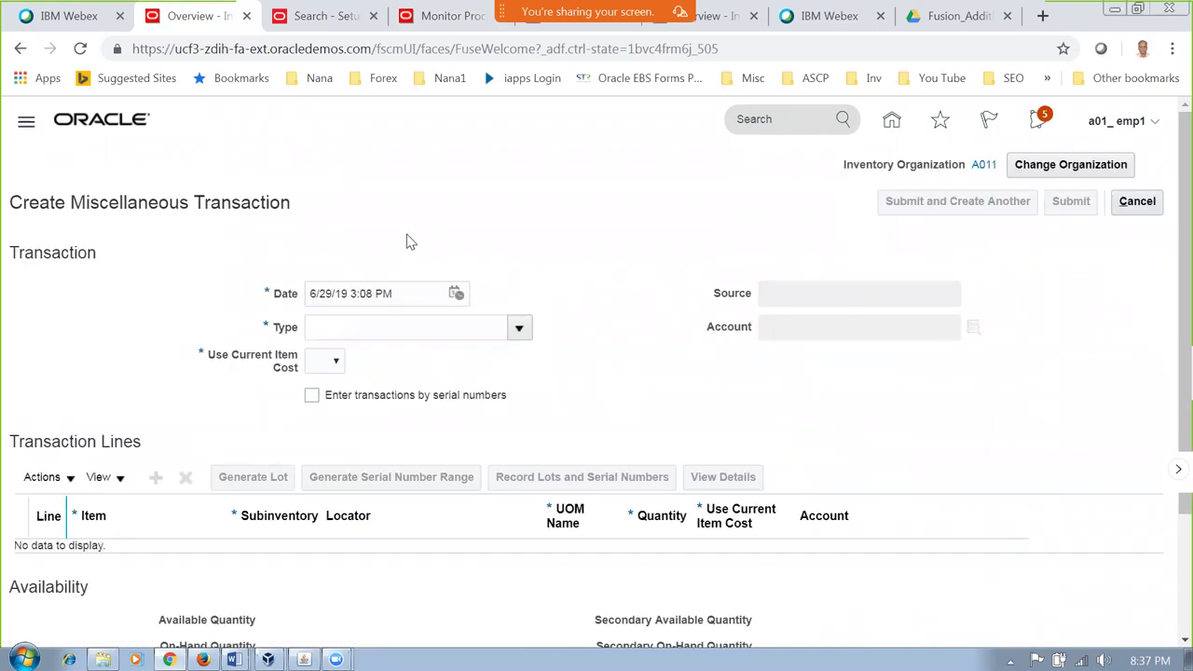
{"action": "left_click", "coordinate": [521, 328]}
{"action": "left_click", "coordinate": [397, 556]}
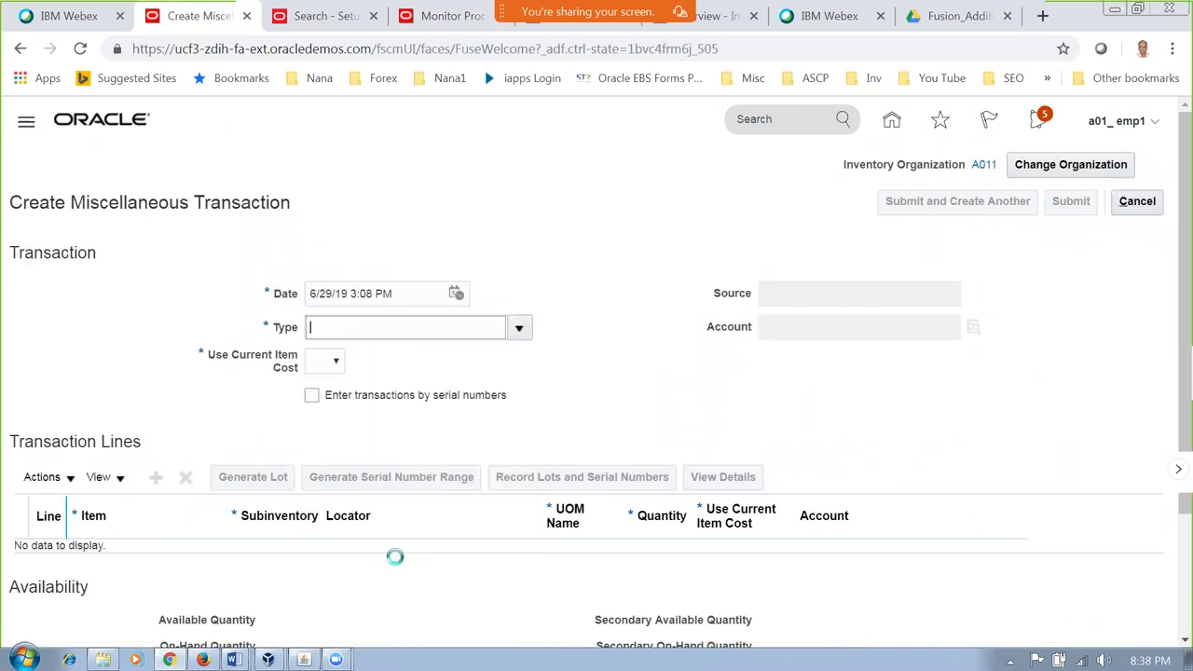
{"action": "left_click", "coordinate": [859, 326]}
{"action": "type", "text": "10"}
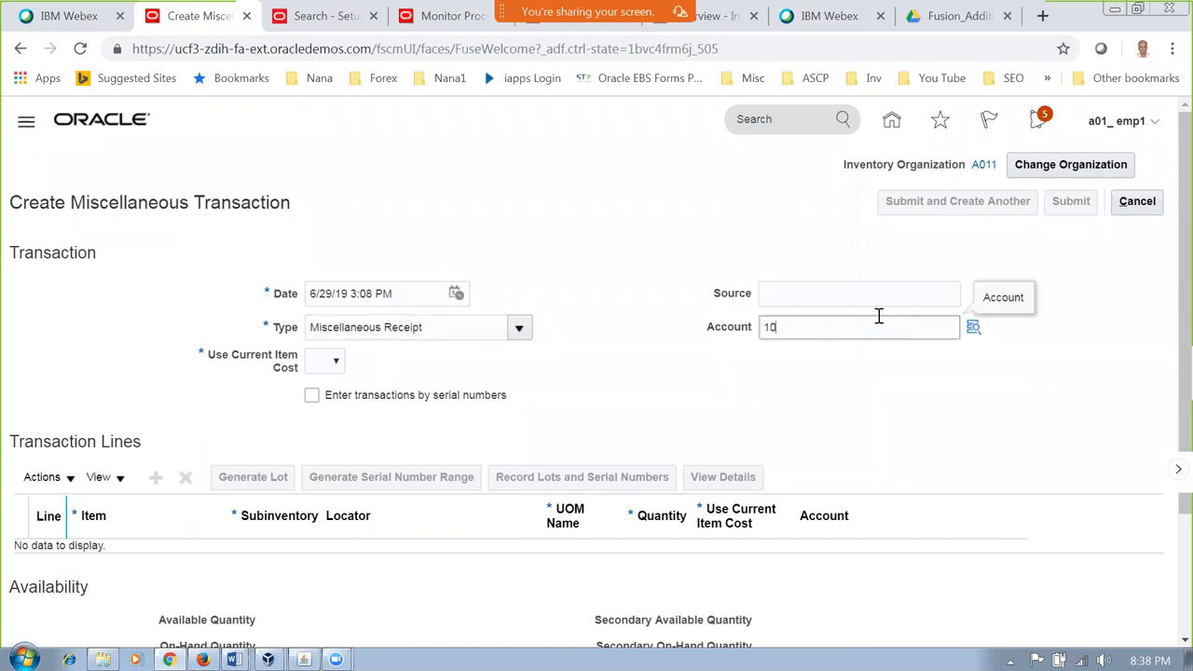
{"action": "type", "text": "-100-1000"}
{"action": "left_click", "coordinate": [308, 363]}
{"action": "left_click", "coordinate": [320, 410]}
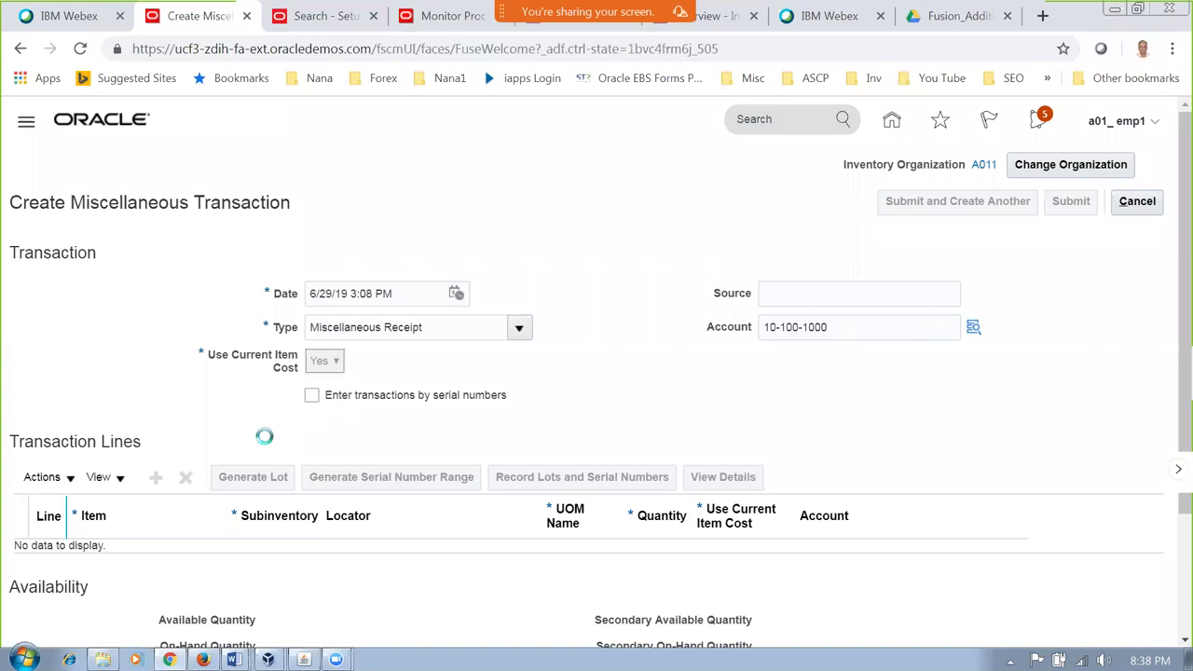
Step: Add a line for item a0112 into subinventory a011_FGS with quantity 10, then open serial recording
{"action": "left_click", "coordinate": [149, 480]}
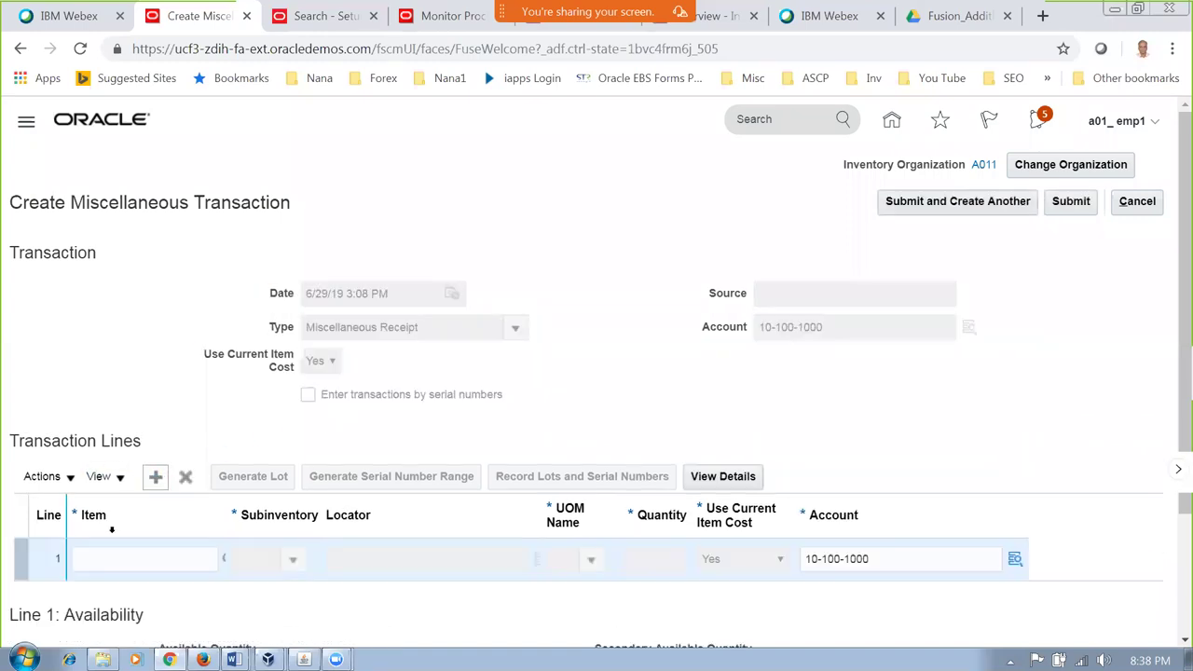
{"action": "left_click", "coordinate": [180, 559]}
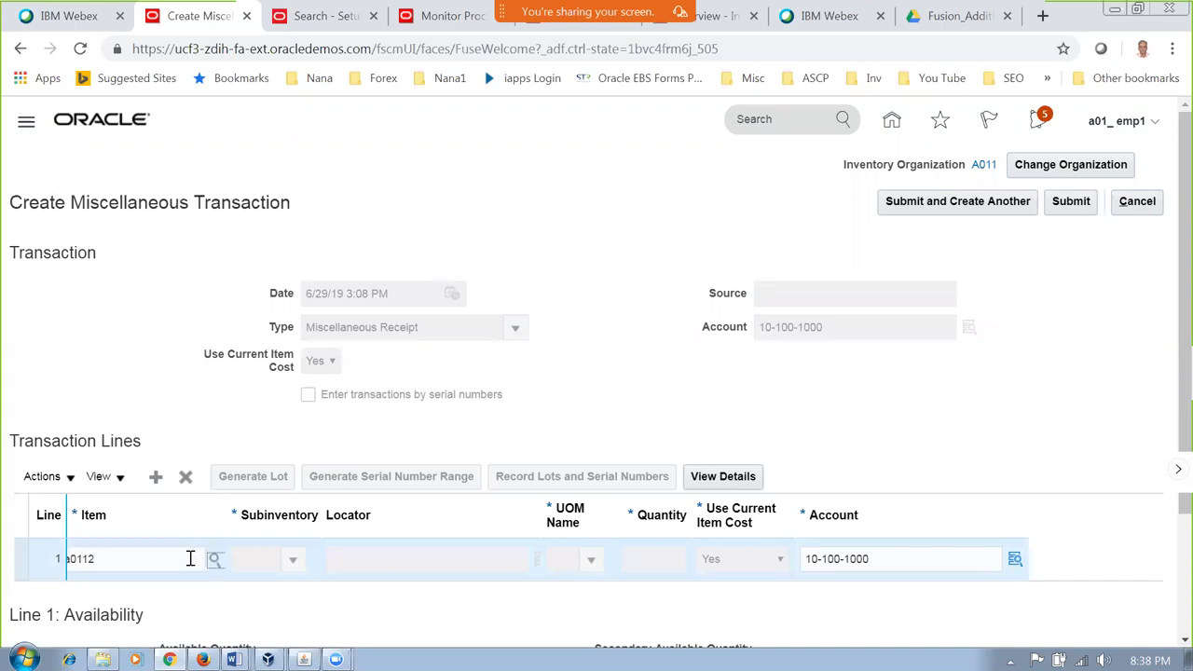
{"action": "key", "text": "Tab"}
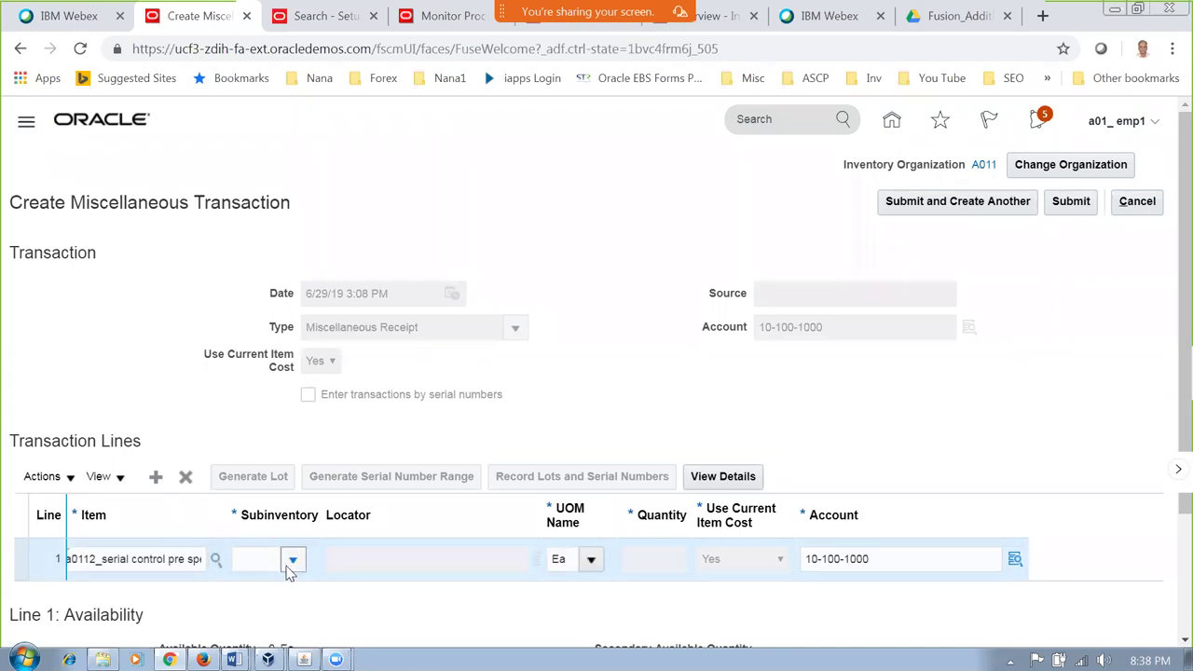
{"action": "left_click", "coordinate": [292, 559]}
{"action": "left_click", "coordinate": [278, 529]}
{"action": "left_click", "coordinate": [657, 557]}
{"action": "type", "text": "10"}
{"action": "key", "text": "Tab"}
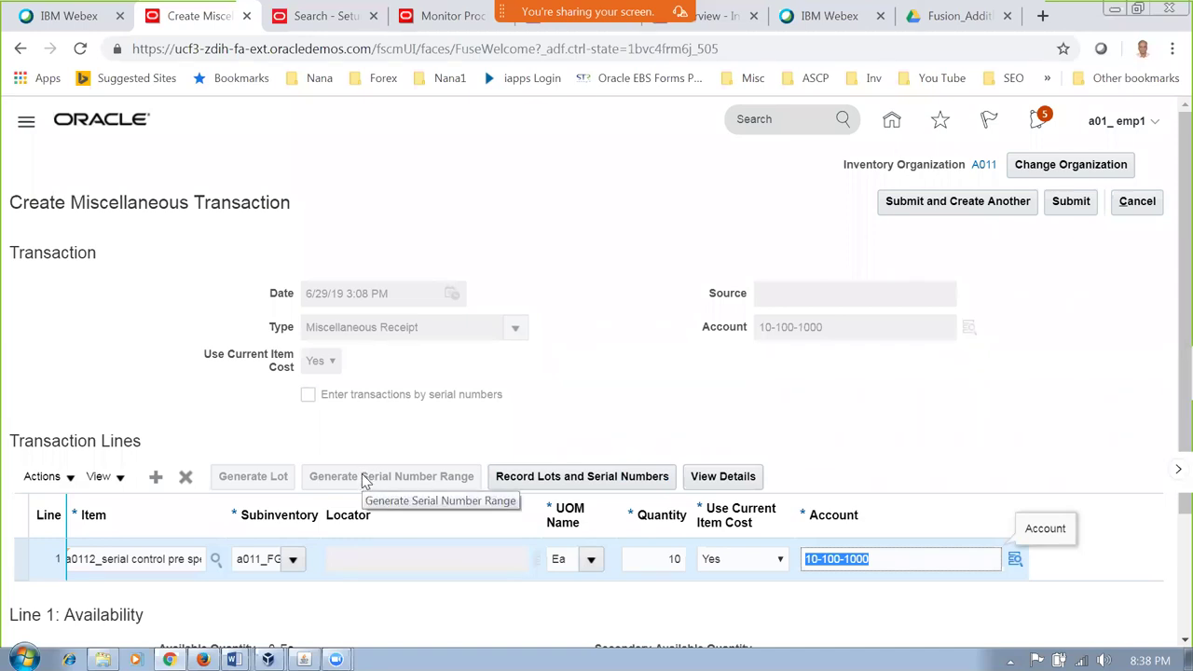
{"action": "left_click", "coordinate": [548, 477]}
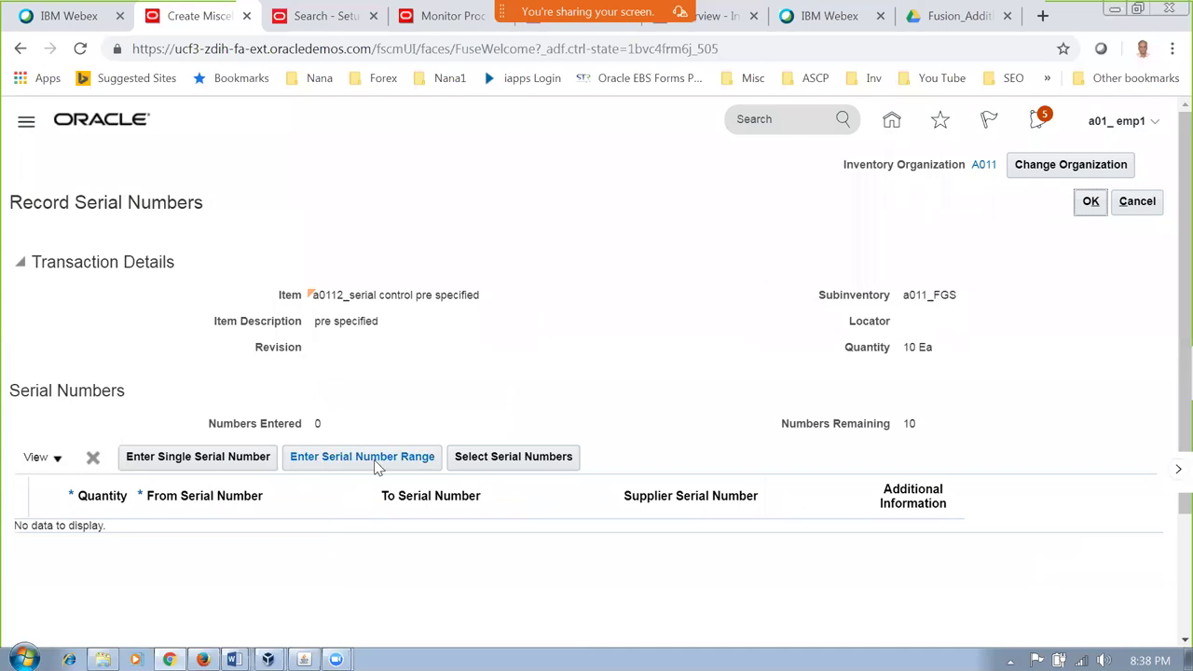
Step: Enter a serial number range starting from mou_404, covering mou_404 to mou_406
{"action": "left_click", "coordinate": [374, 460]}
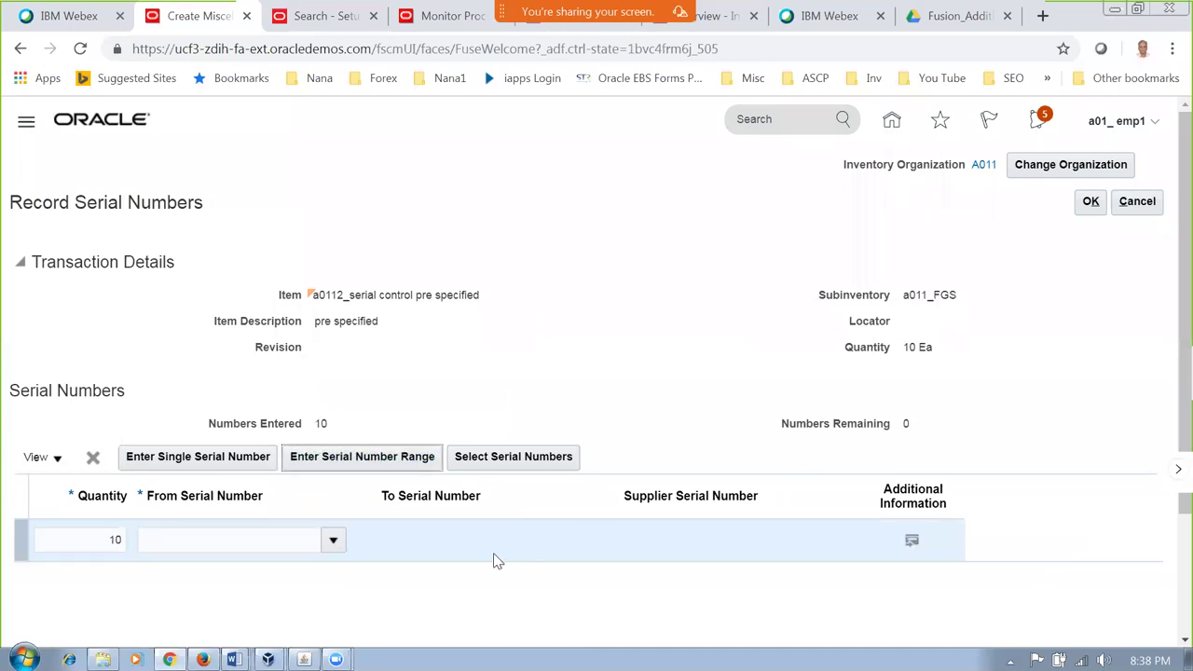
{"action": "left_click", "coordinate": [333, 544]}
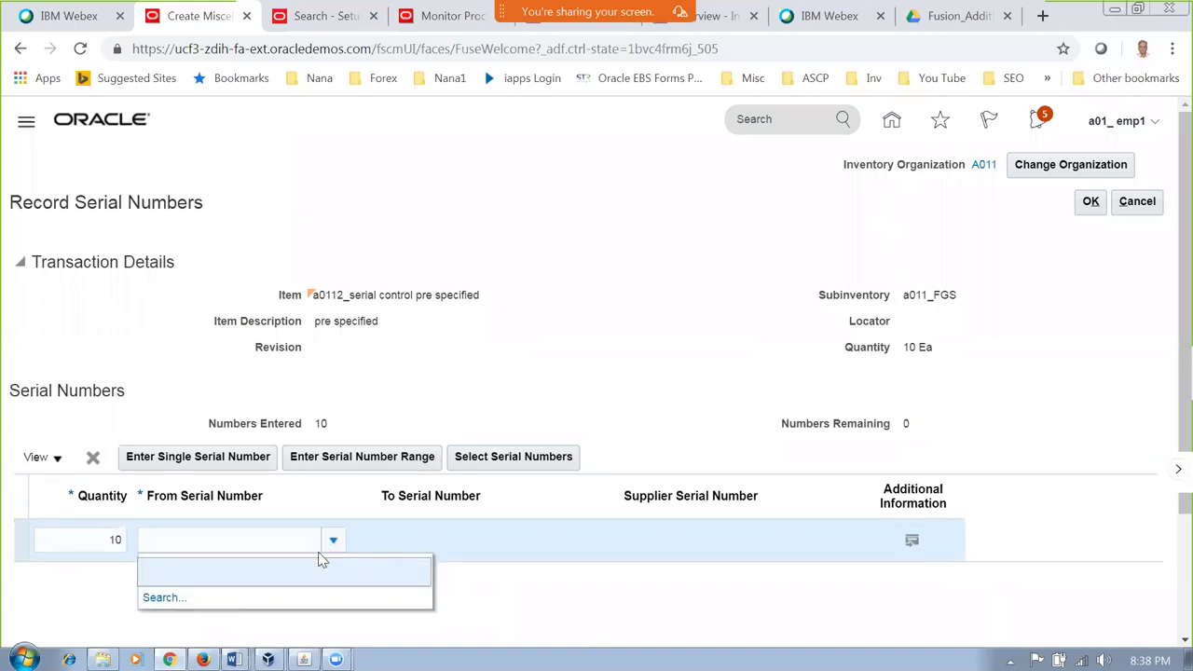
{"action": "left_click", "coordinate": [159, 601]}
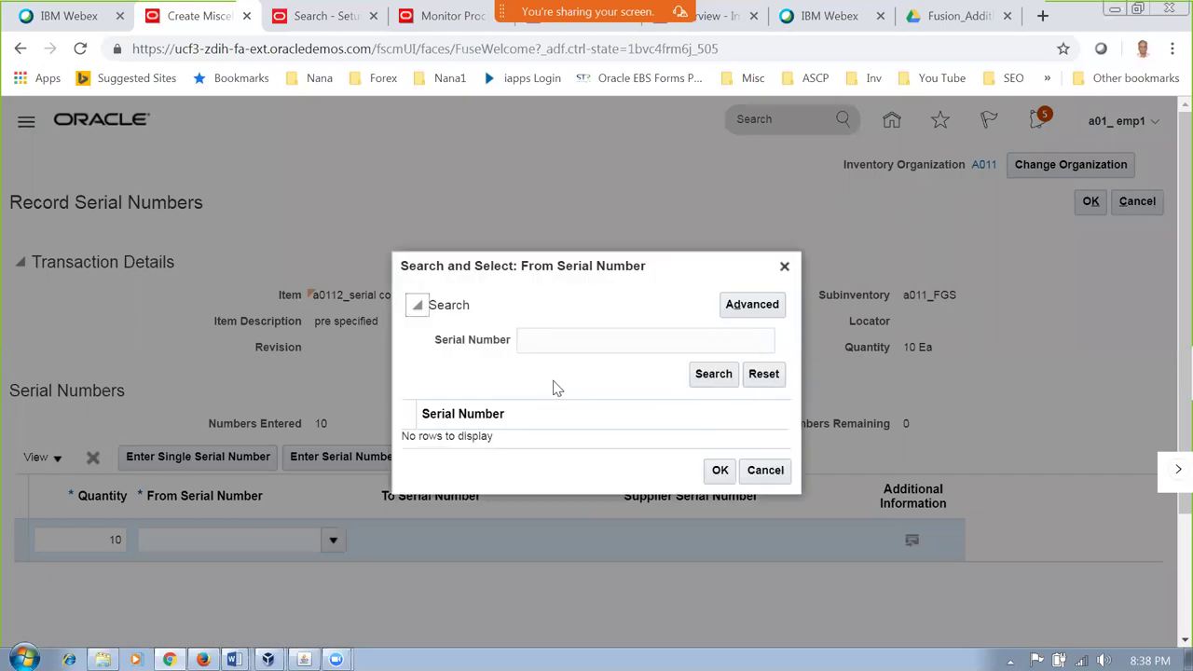
{"action": "left_click", "coordinate": [556, 342]}
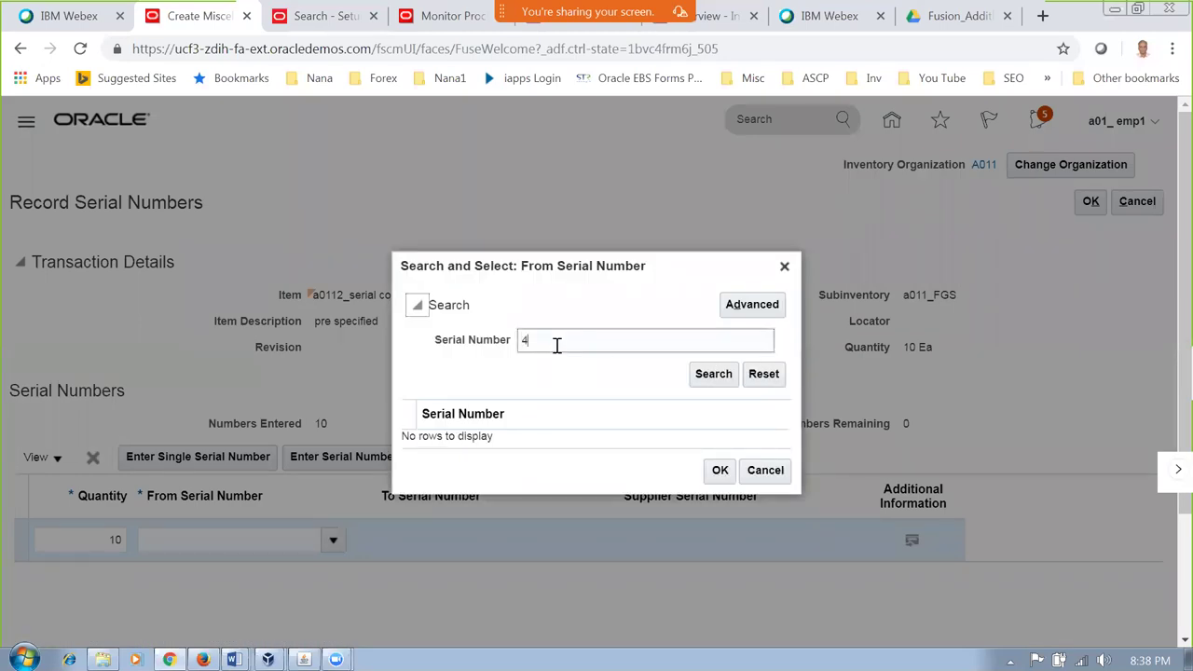
{"action": "left_click", "coordinate": [709, 375]}
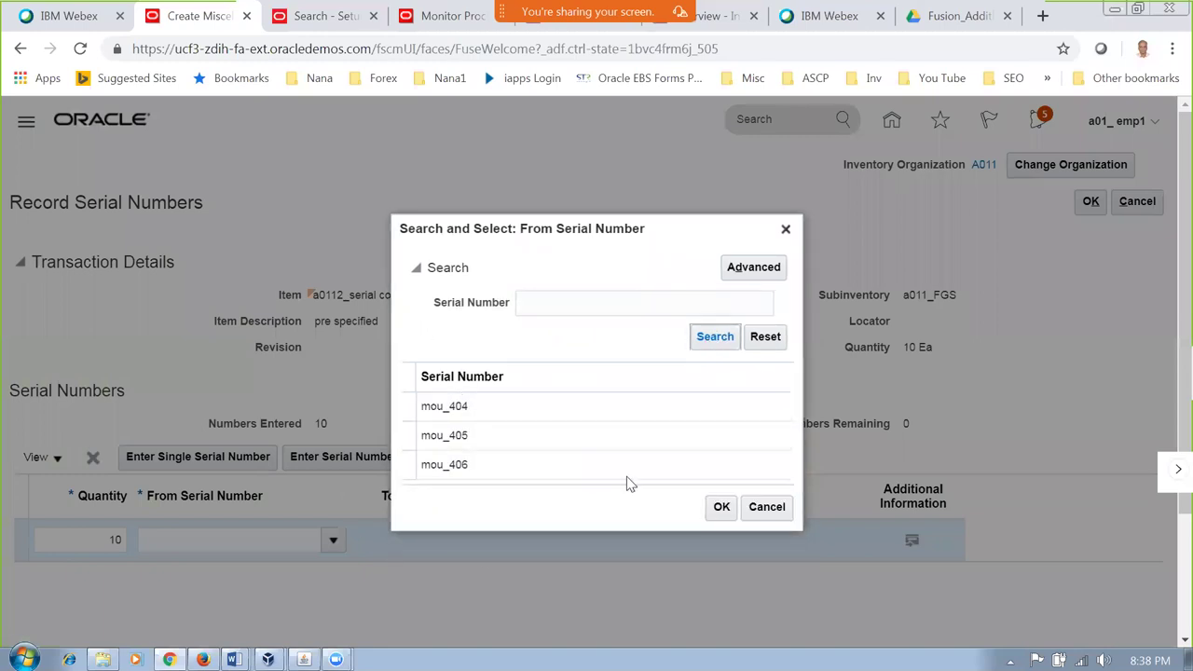
{"action": "left_click", "coordinate": [514, 410]}
{"action": "left_click", "coordinate": [732, 513]}
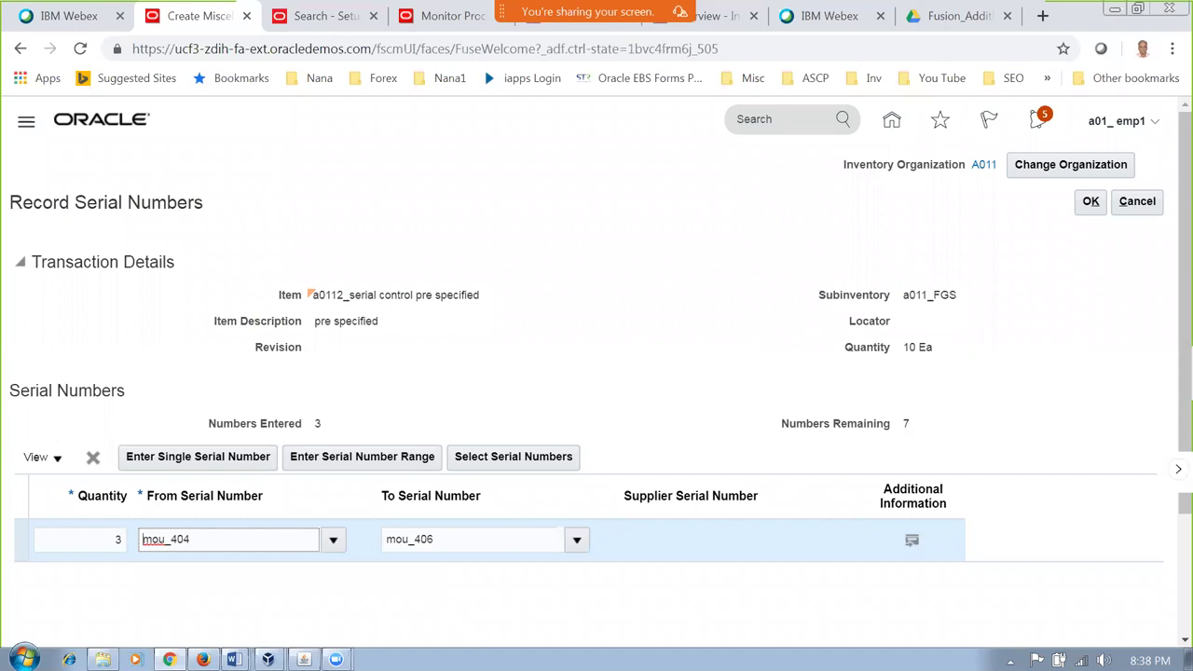
Step: Switch to the Inv_extracts_Part1 document and highlight features 1–4 and 5–6 of the serial-generation list
{"action": "mouse_move", "coordinate": [238, 661]}
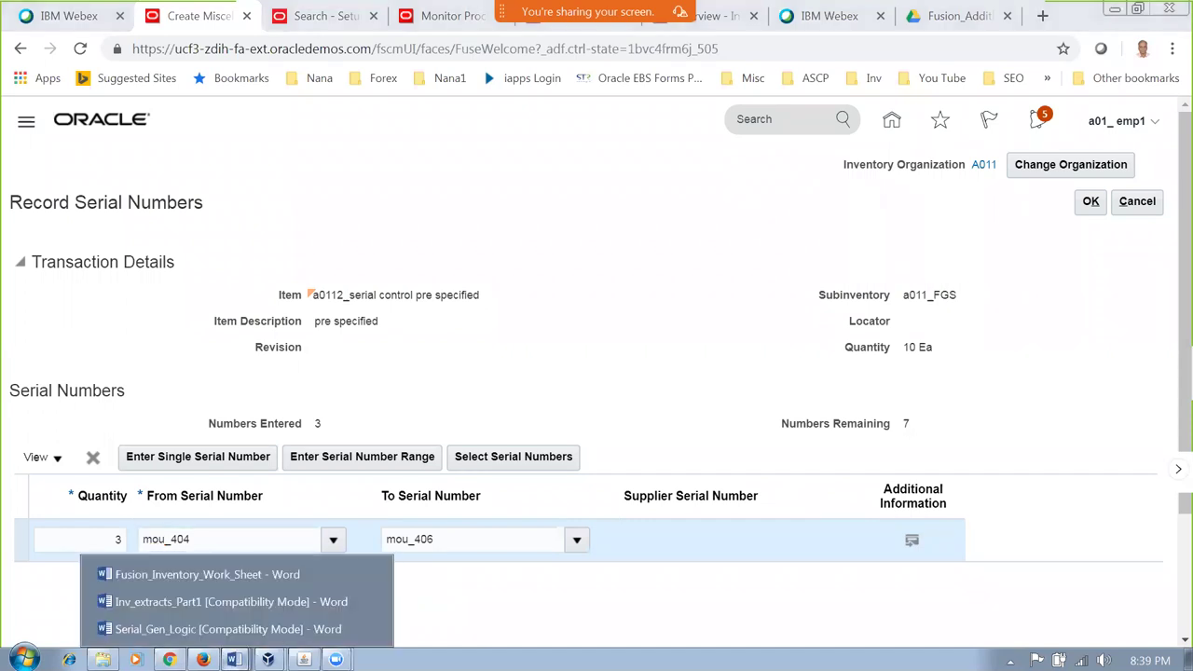
{"action": "left_click", "coordinate": [199, 603]}
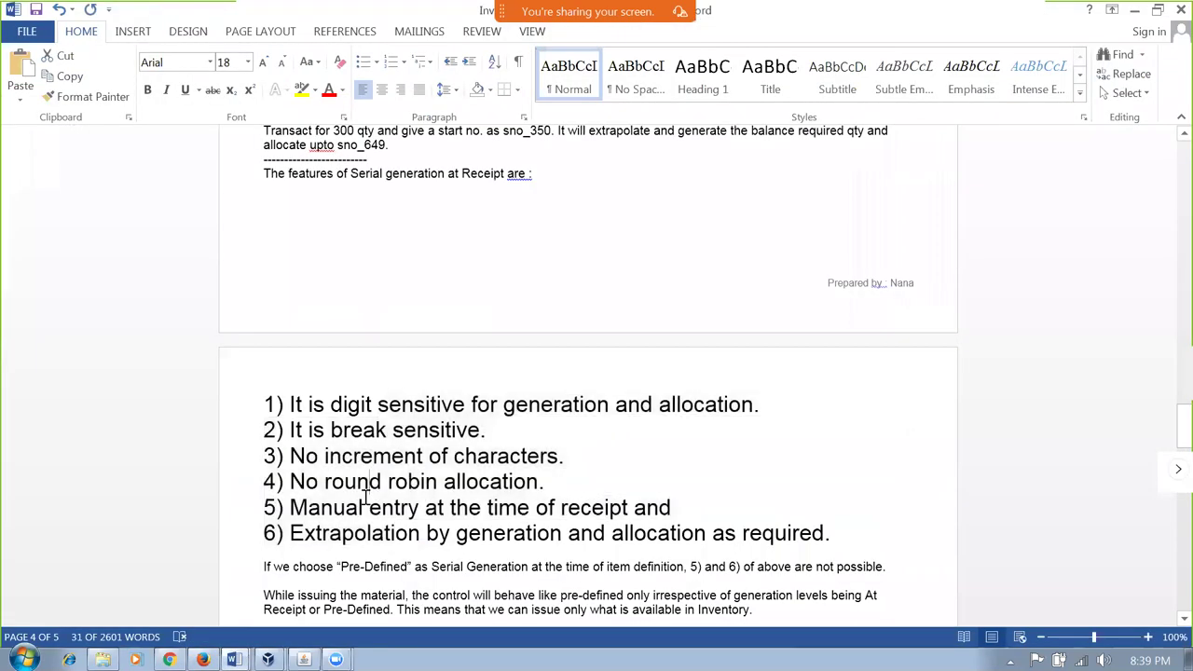
{"action": "left_click_drag", "start_coordinate": [357, 507], "coordinate": [454, 527]}
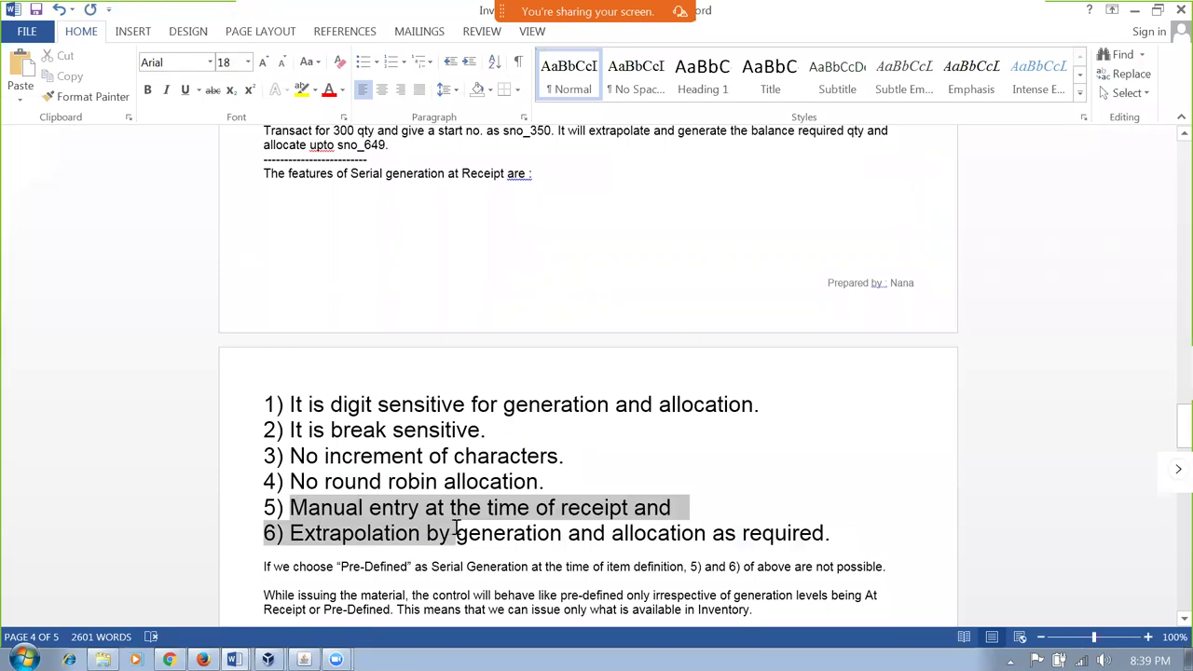
{"action": "left_click_drag", "start_coordinate": [380, 405], "coordinate": [417, 516]}
{"action": "left_click", "coordinate": [386, 456]}
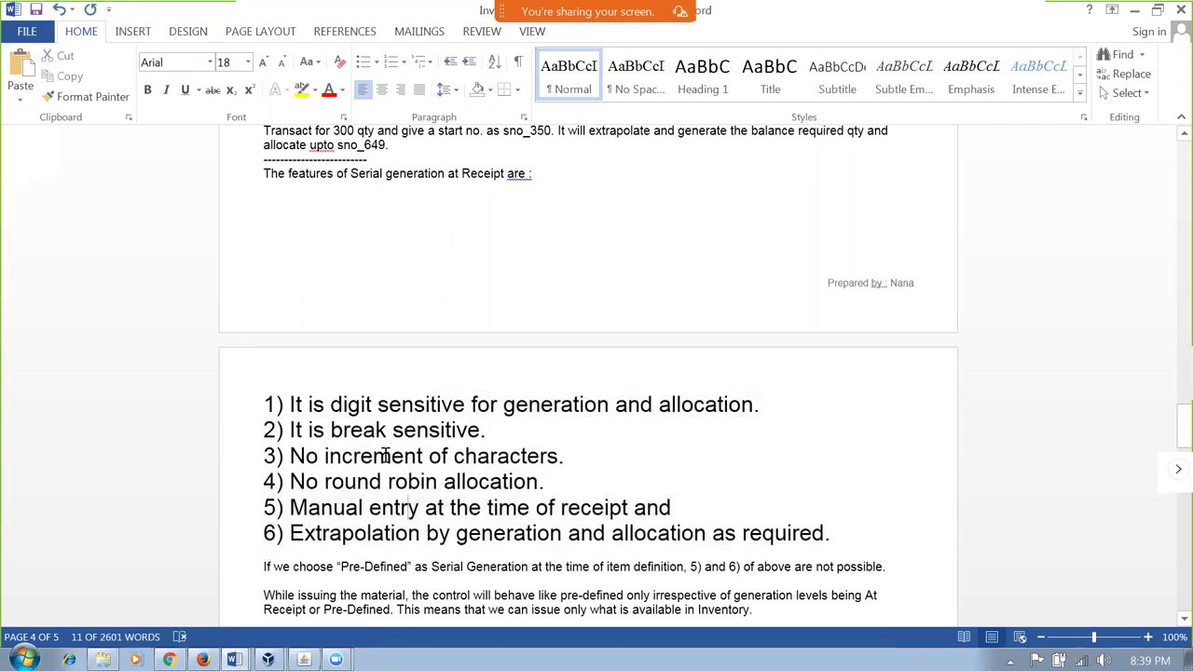
{"action": "left_click_drag", "start_coordinate": [369, 410], "coordinate": [391, 510]}
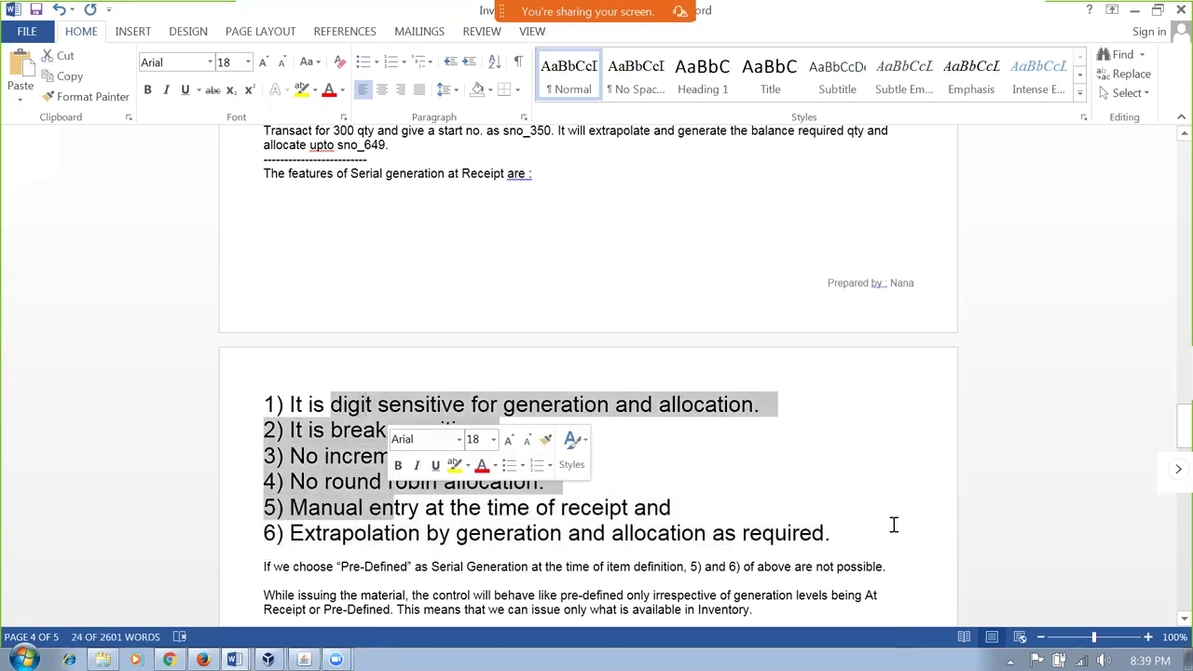
{"action": "left_click", "coordinate": [1121, 501]}
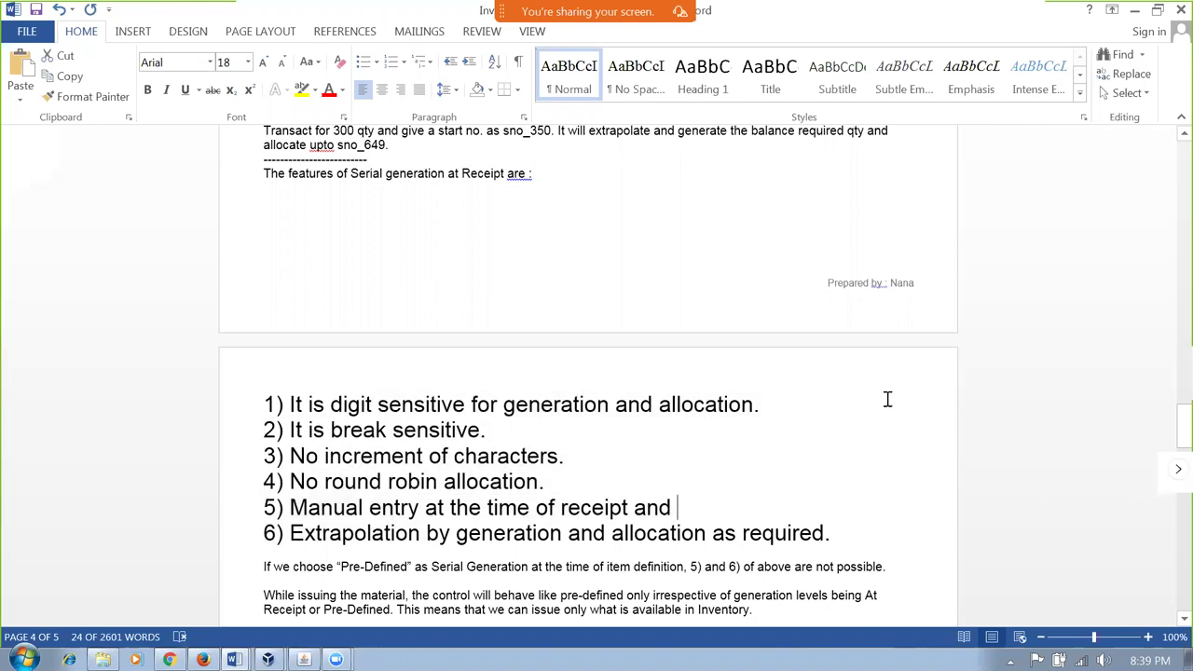
{"action": "left_click", "coordinate": [464, 405]}
{"action": "left_click_drag", "start_coordinate": [460, 408], "coordinate": [489, 480]}
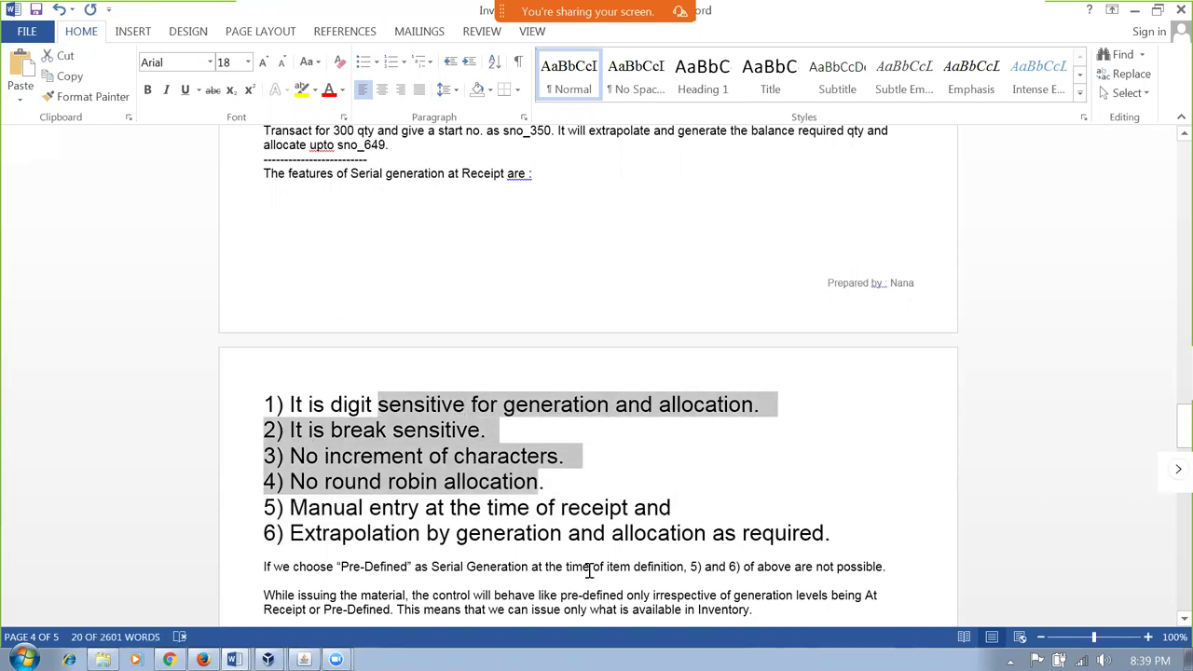
{"action": "left_click", "coordinate": [631, 506]}
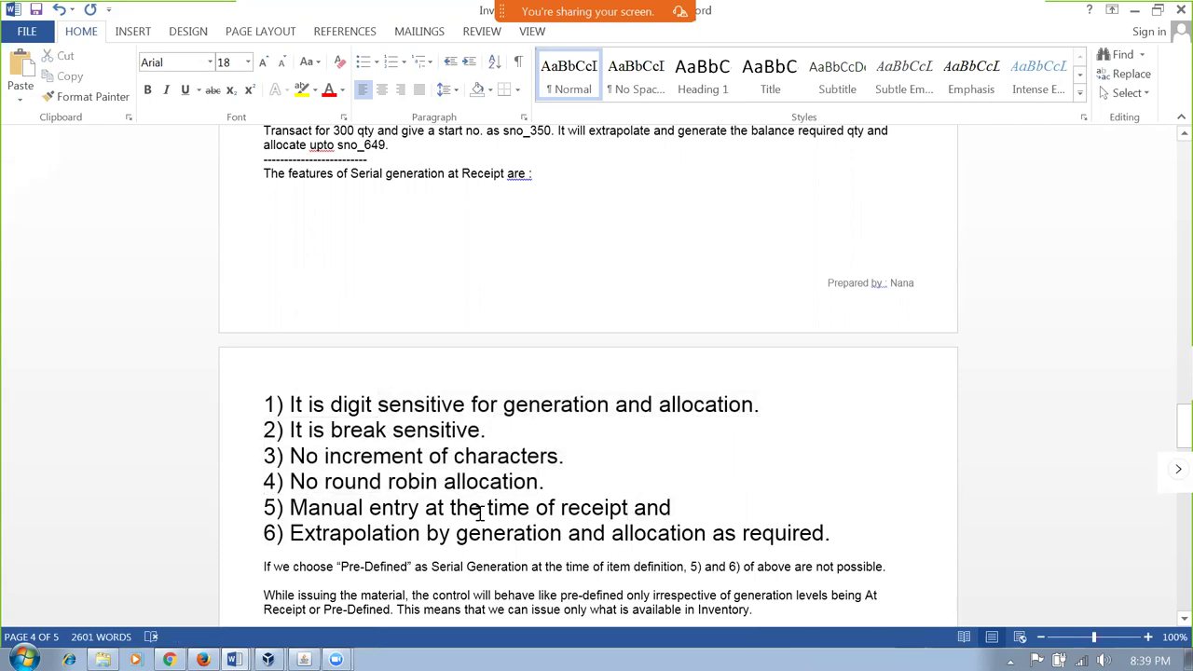
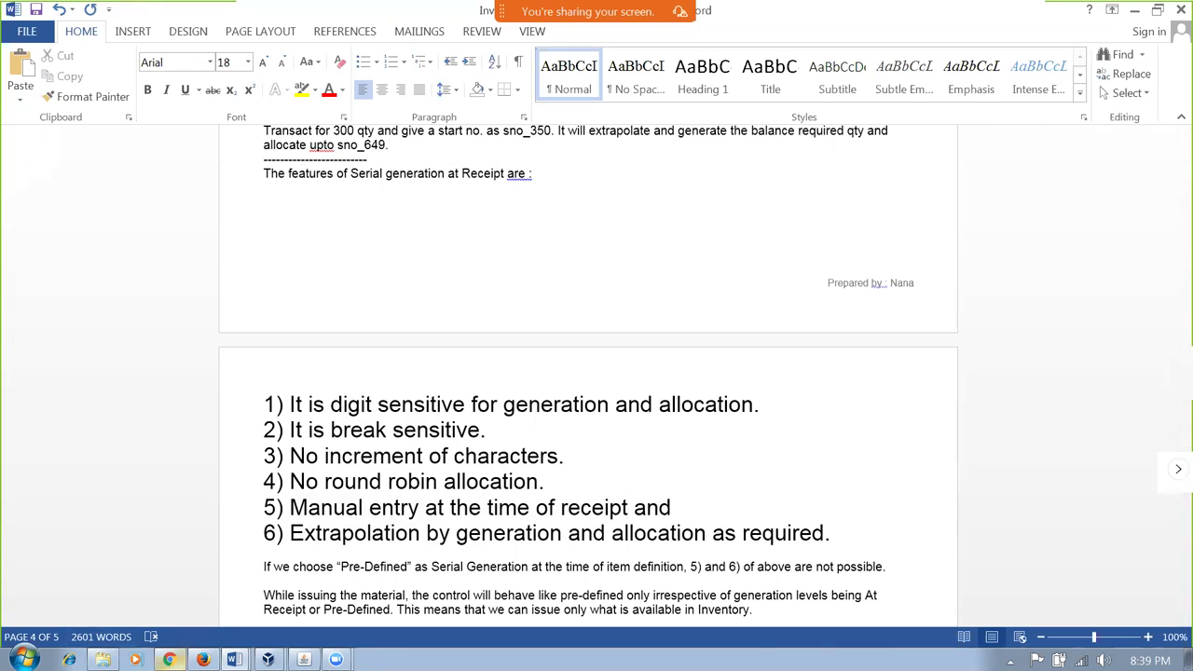
Step: Leave the Word lot-generation notes and return to the Oracle Record Serial Numbers page
{"action": "key", "text": "alt+Tab"}
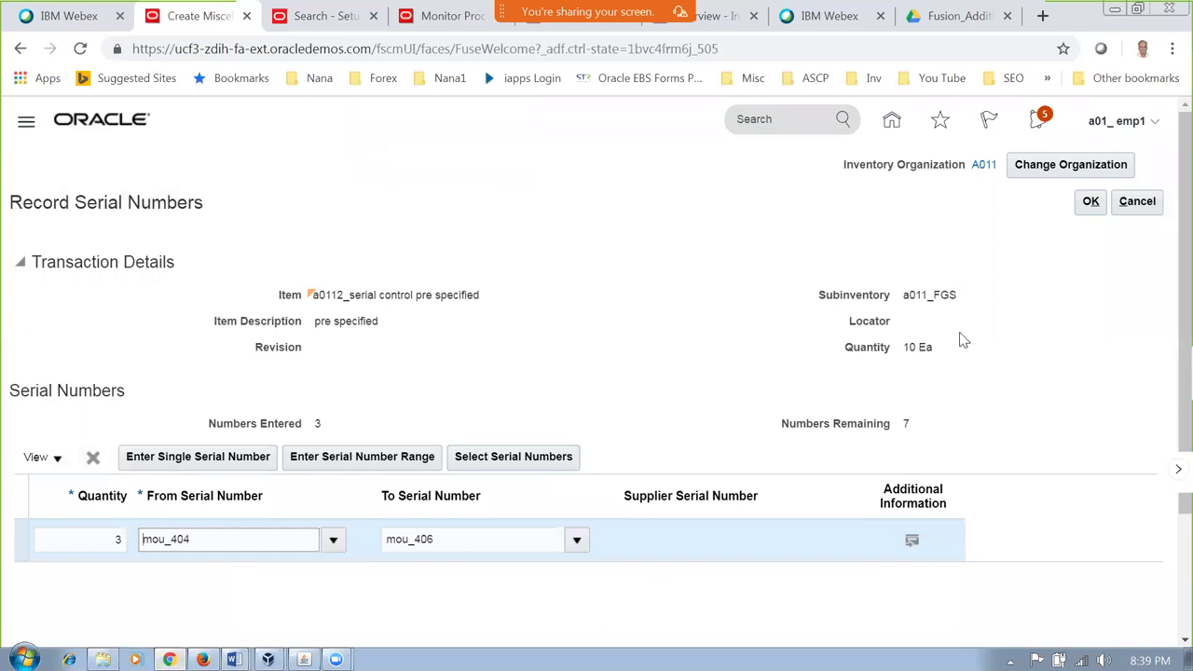
Step: Cancel the serial number entry and look through the open Oracle browser tabs
{"action": "left_click", "coordinate": [1153, 213]}
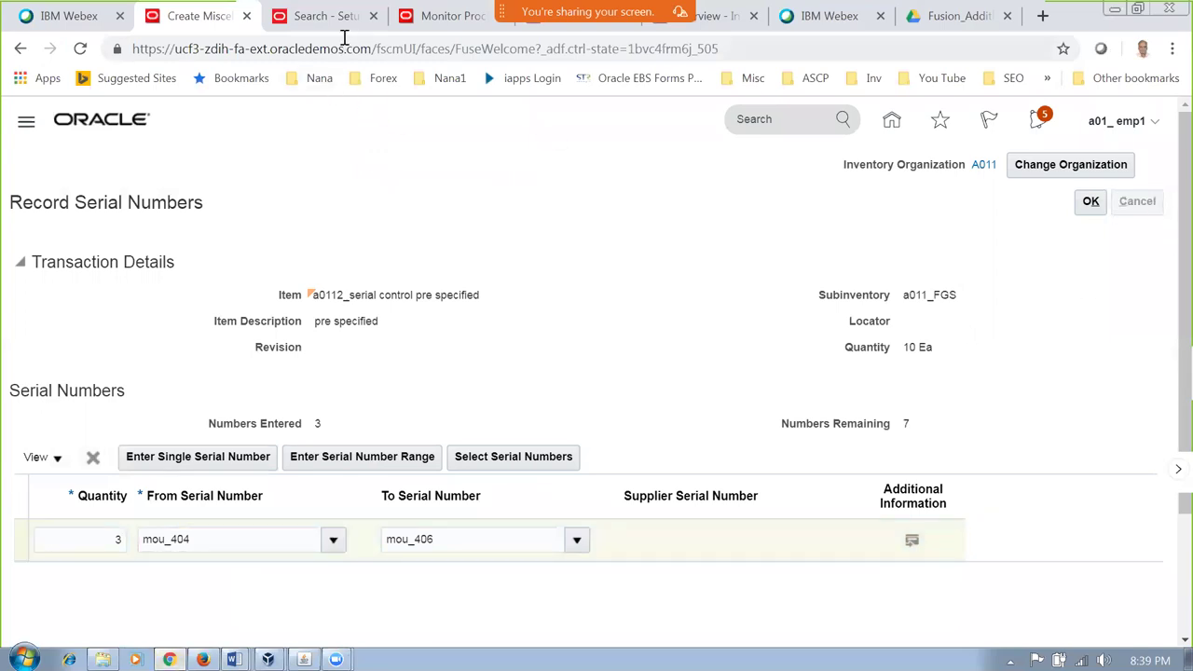
{"action": "left_click", "coordinate": [343, 23]}
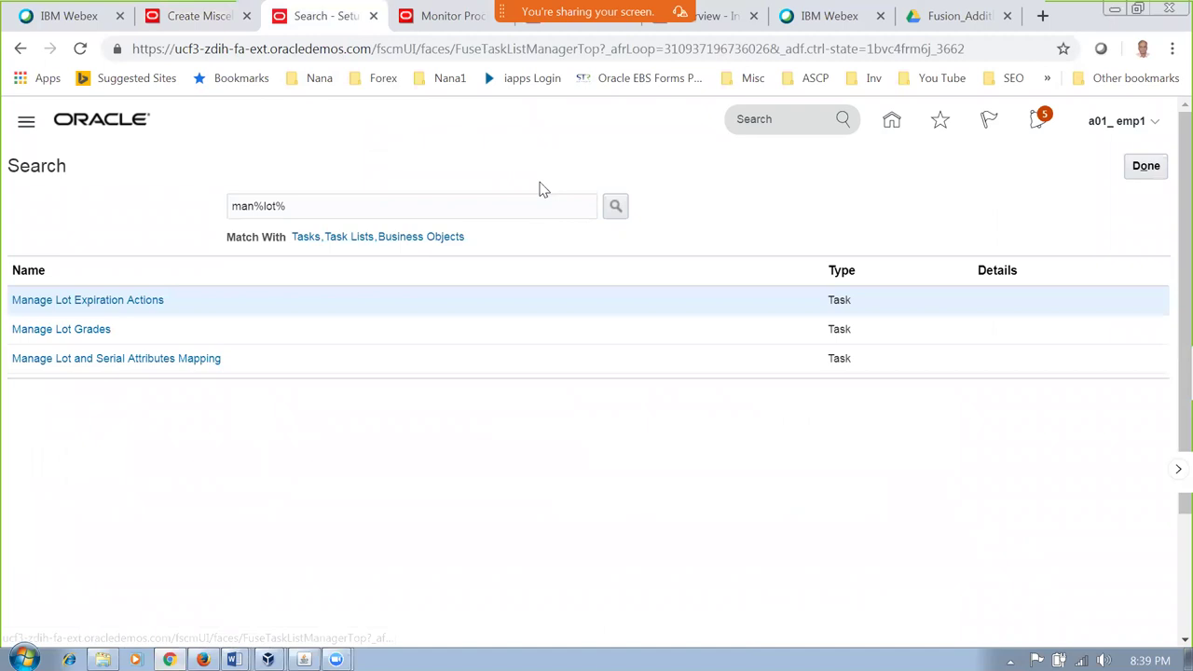
{"action": "left_click", "coordinate": [219, 16]}
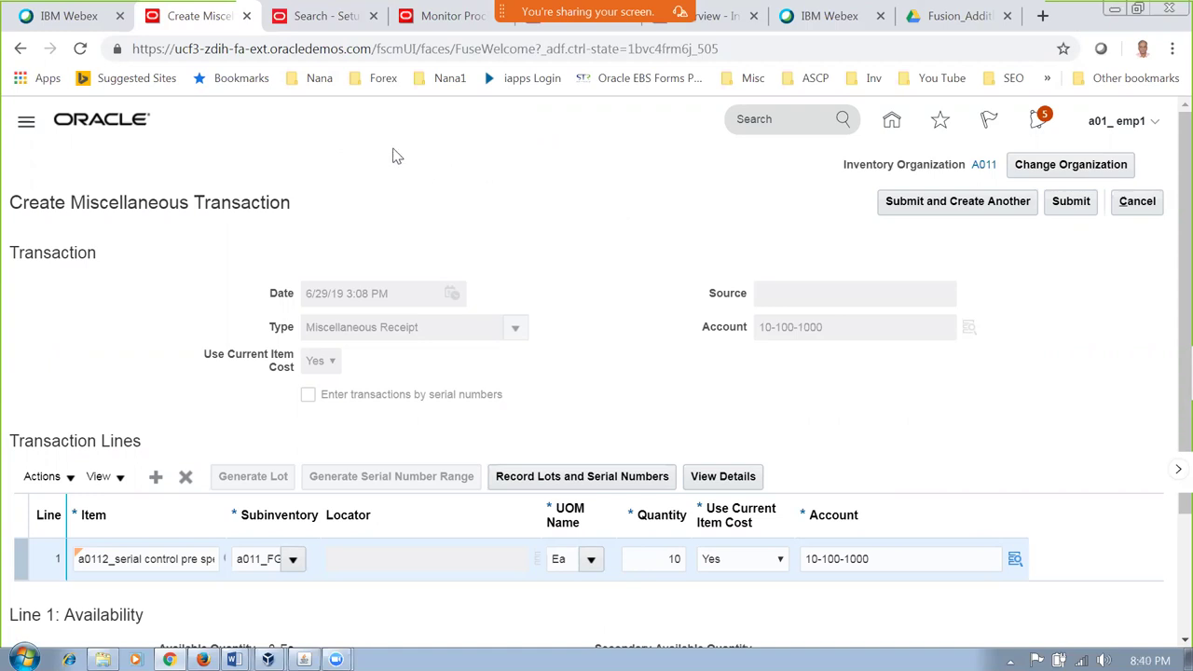
{"action": "left_click", "coordinate": [327, 28]}
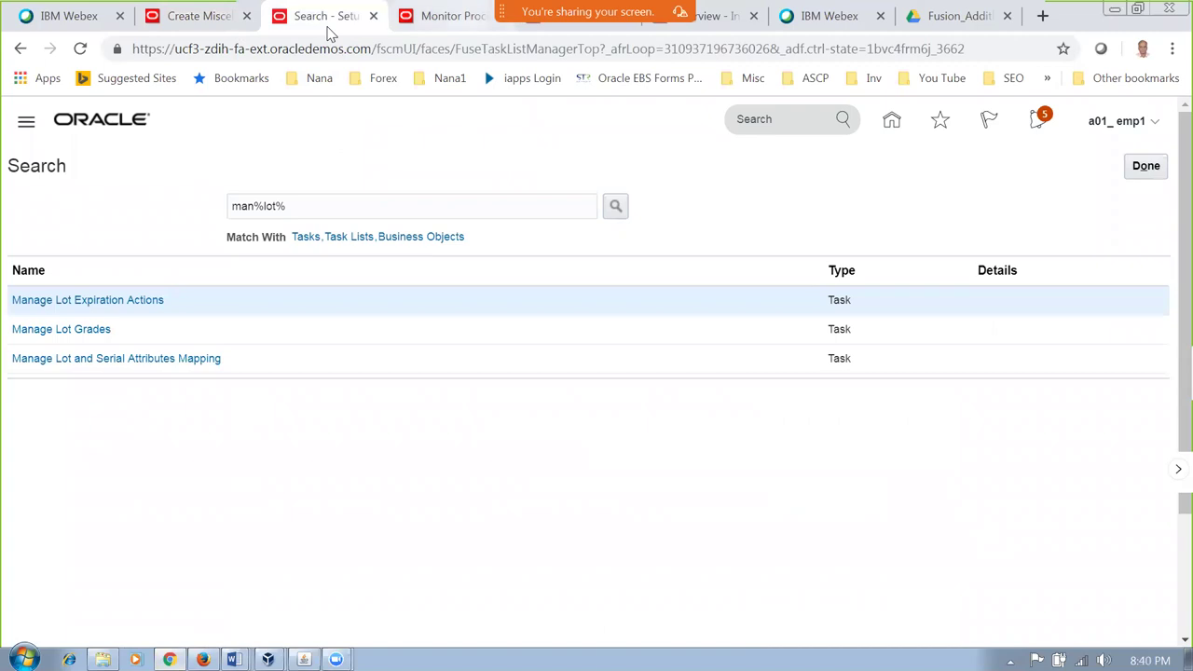
{"action": "key", "text": "ctrl+Tab"}
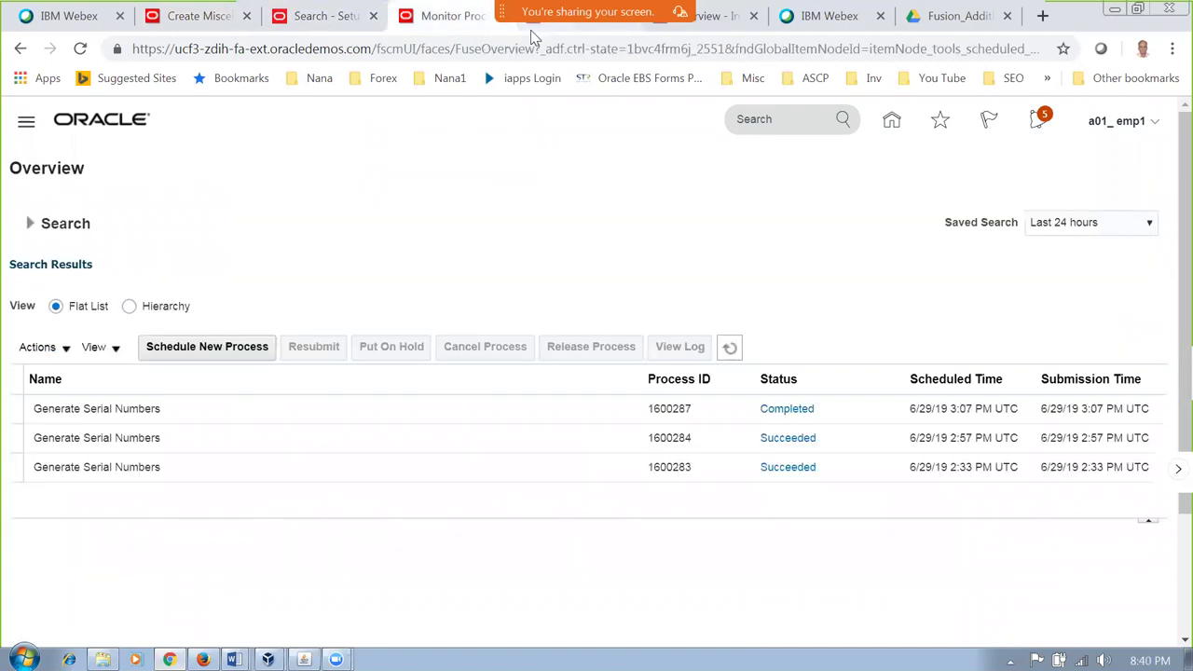
{"action": "key", "text": "ctrl+Tab"}
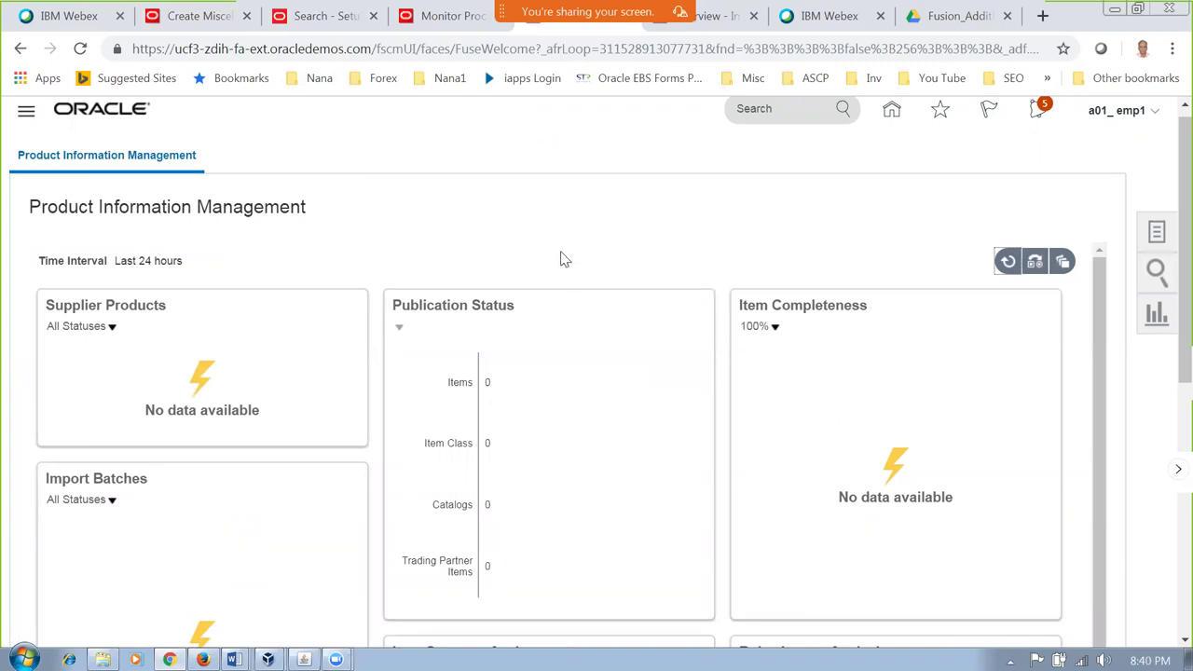
{"action": "left_click", "coordinate": [668, 31]}
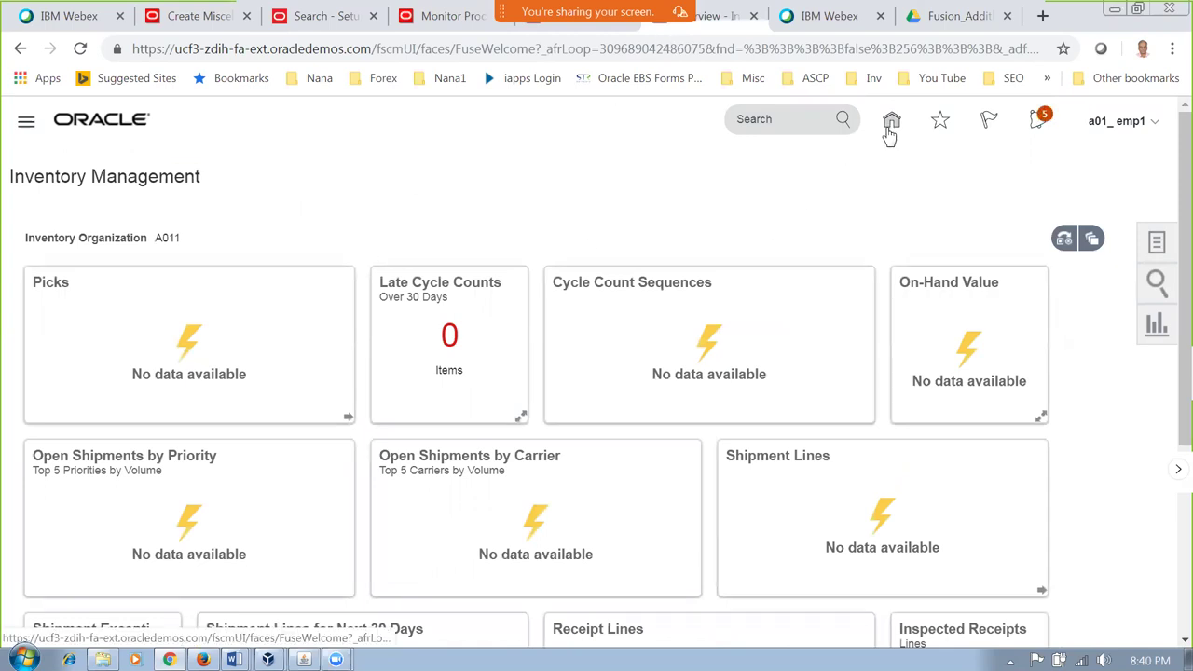
{"action": "left_click", "coordinate": [199, 28]}
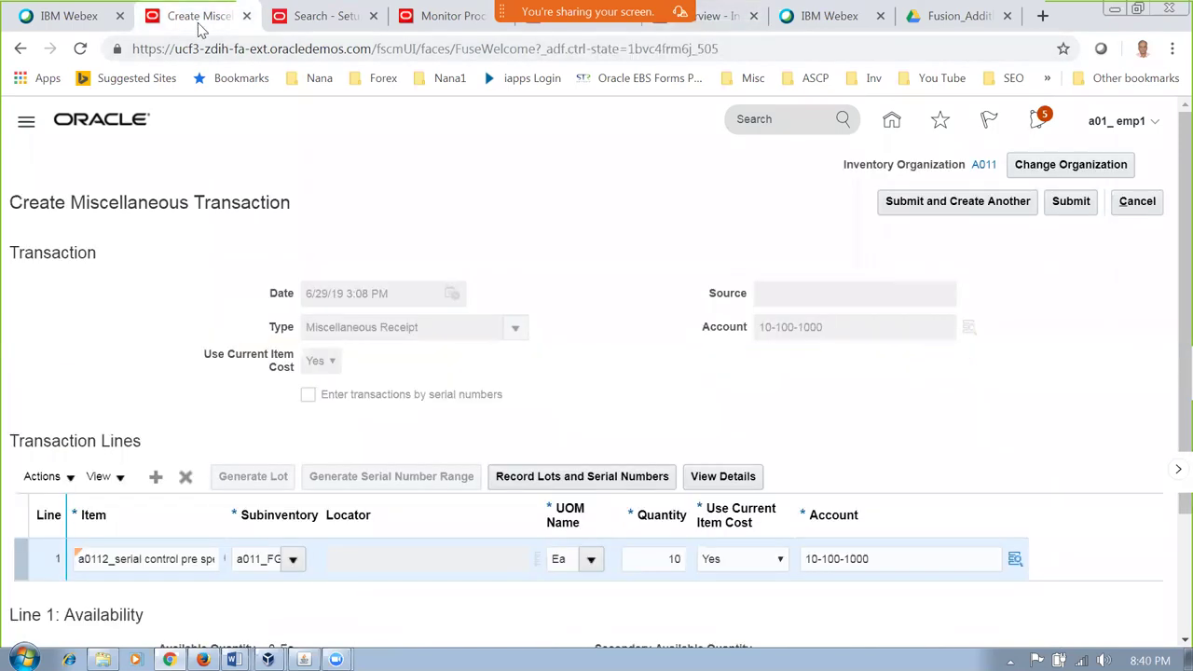
{"action": "left_click", "coordinate": [362, 29]}
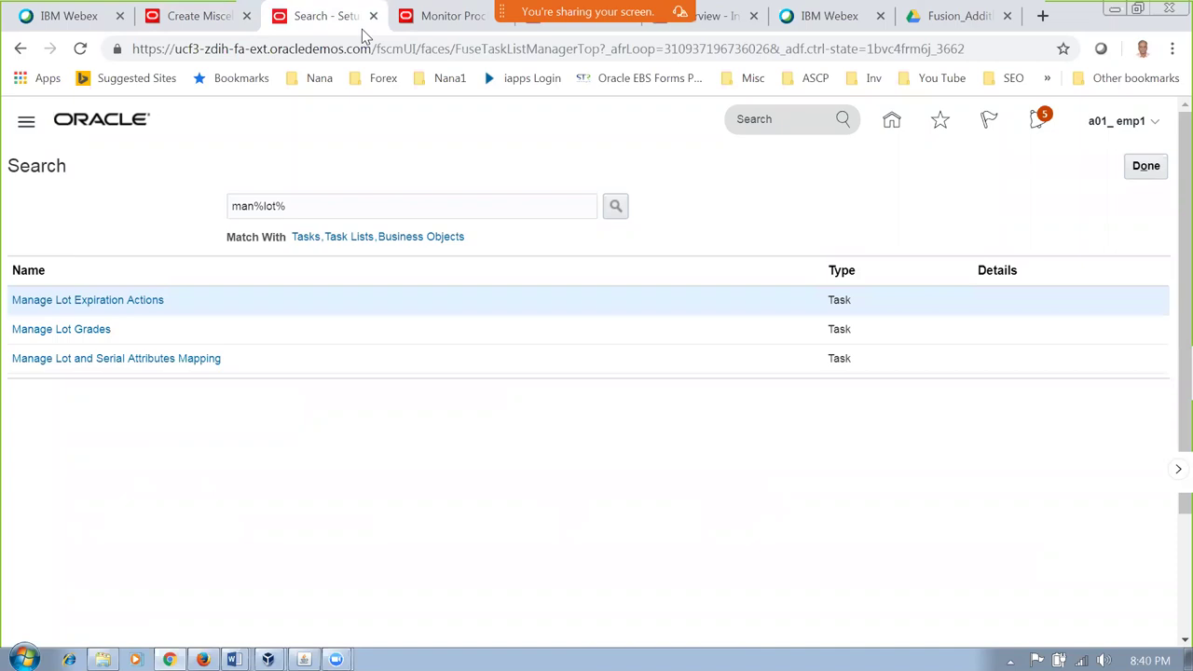
{"action": "left_click", "coordinate": [448, 26]}
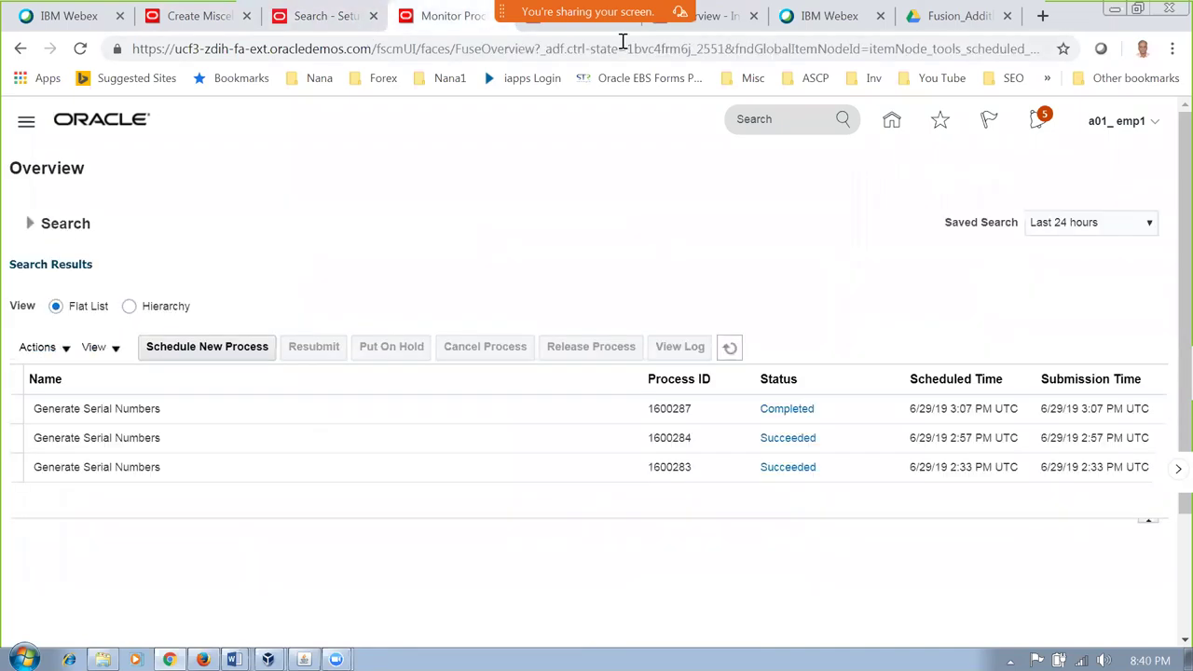
{"action": "left_click", "coordinate": [564, 26]}
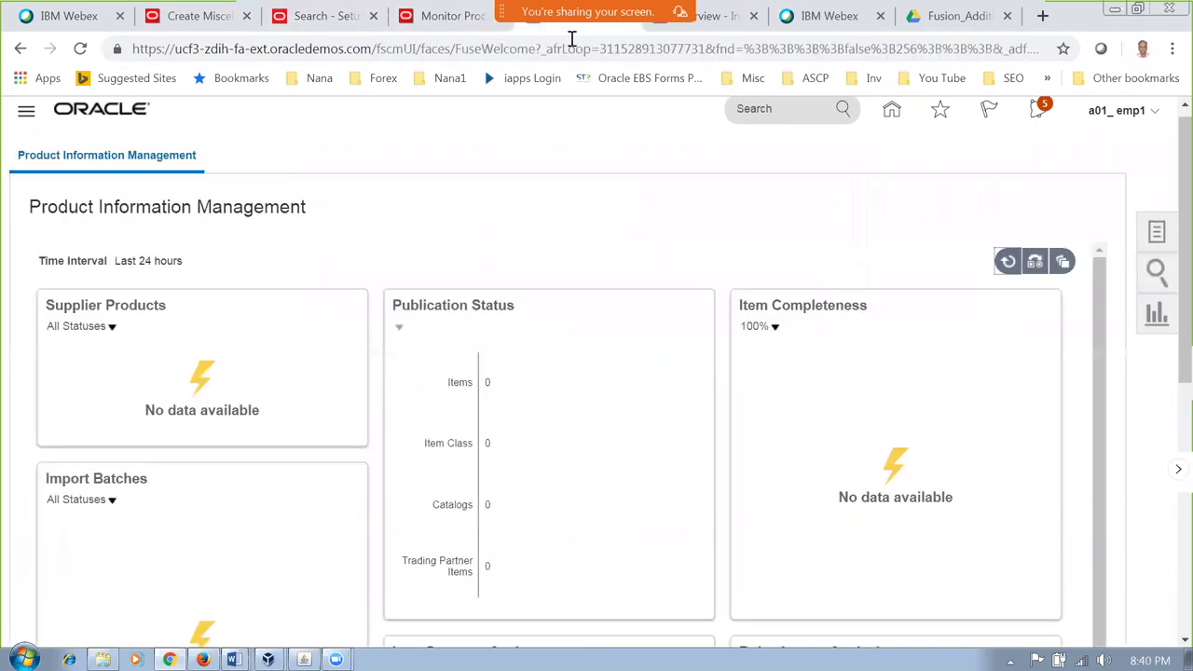
Step: Go Home, open Product Information Management under Product Management, and show its task list
{"action": "left_click", "coordinate": [892, 111]}
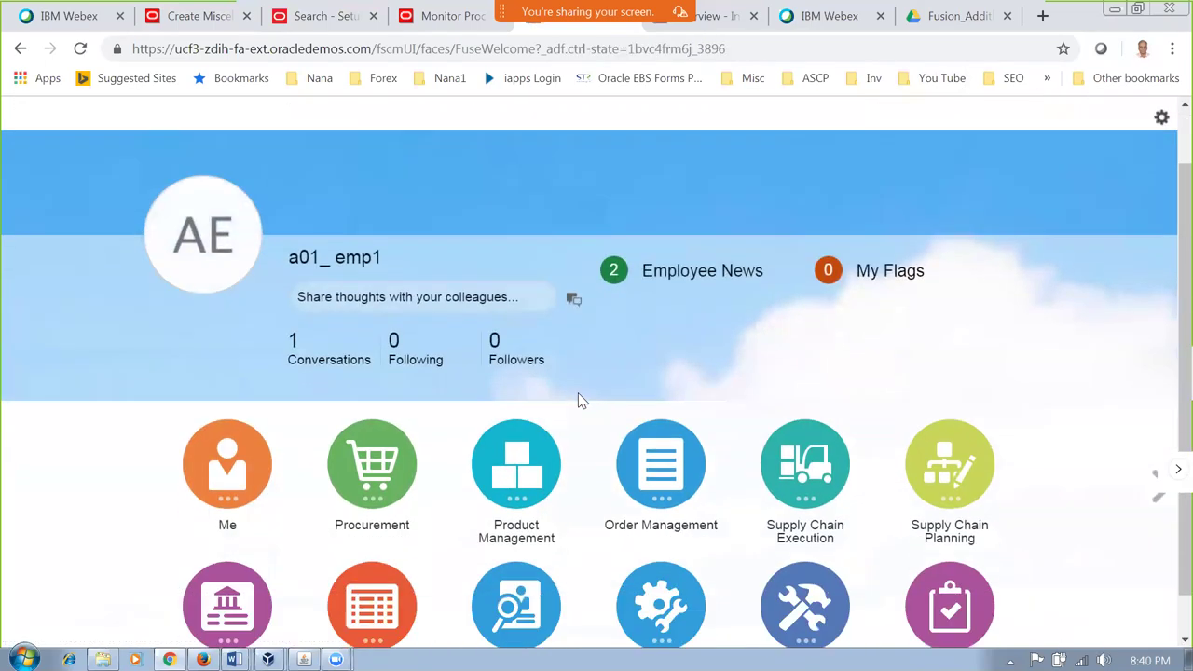
{"action": "scroll", "coordinate": [519, 461], "scroll_direction": "down", "scroll_amount": 2}
{"action": "left_click", "coordinate": [519, 461]}
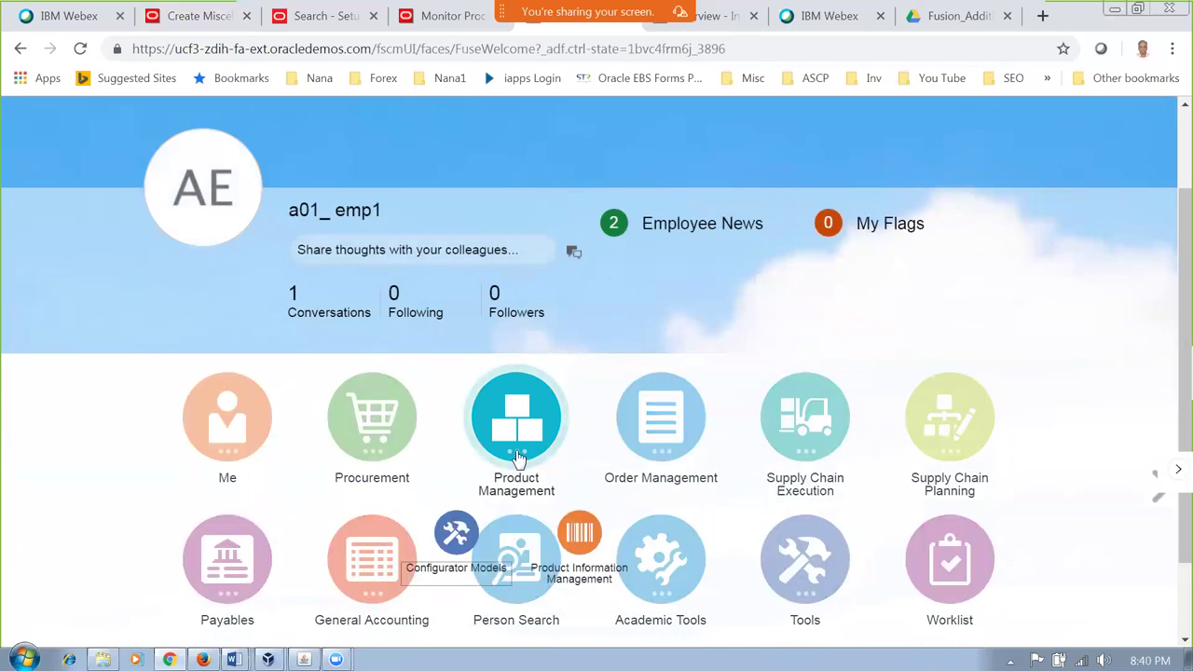
{"action": "left_click", "coordinate": [565, 533]}
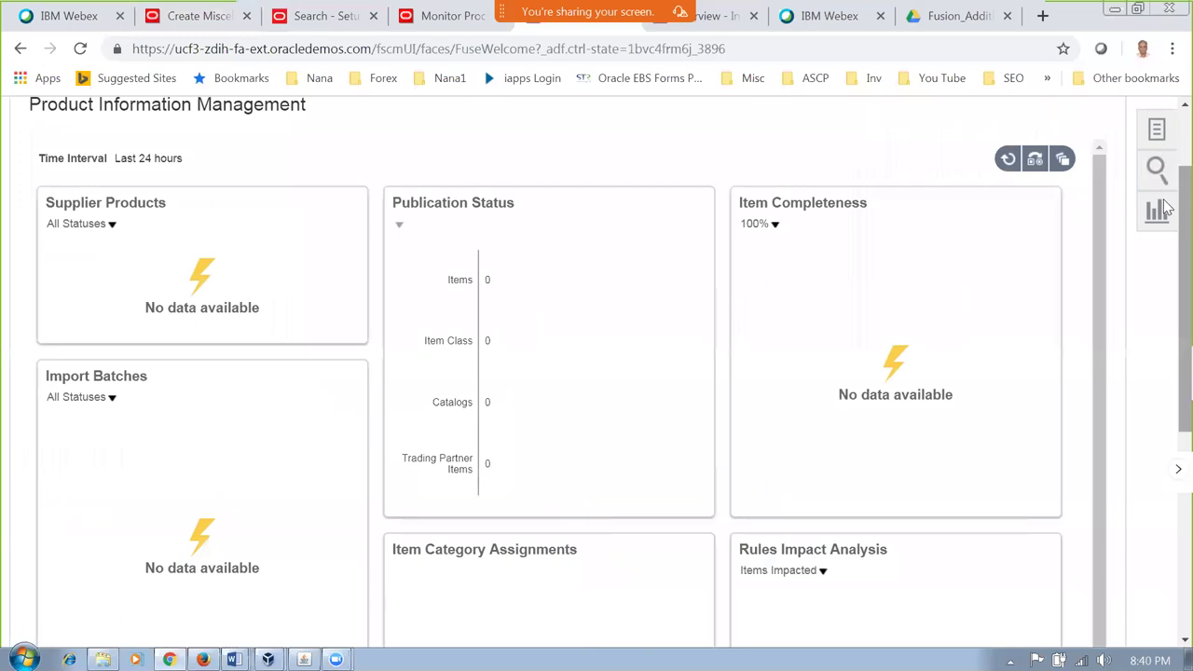
{"action": "scroll", "coordinate": [1142, 207], "scroll_direction": "up", "scroll_amount": 2}
{"action": "left_click", "coordinate": [1156, 241]}
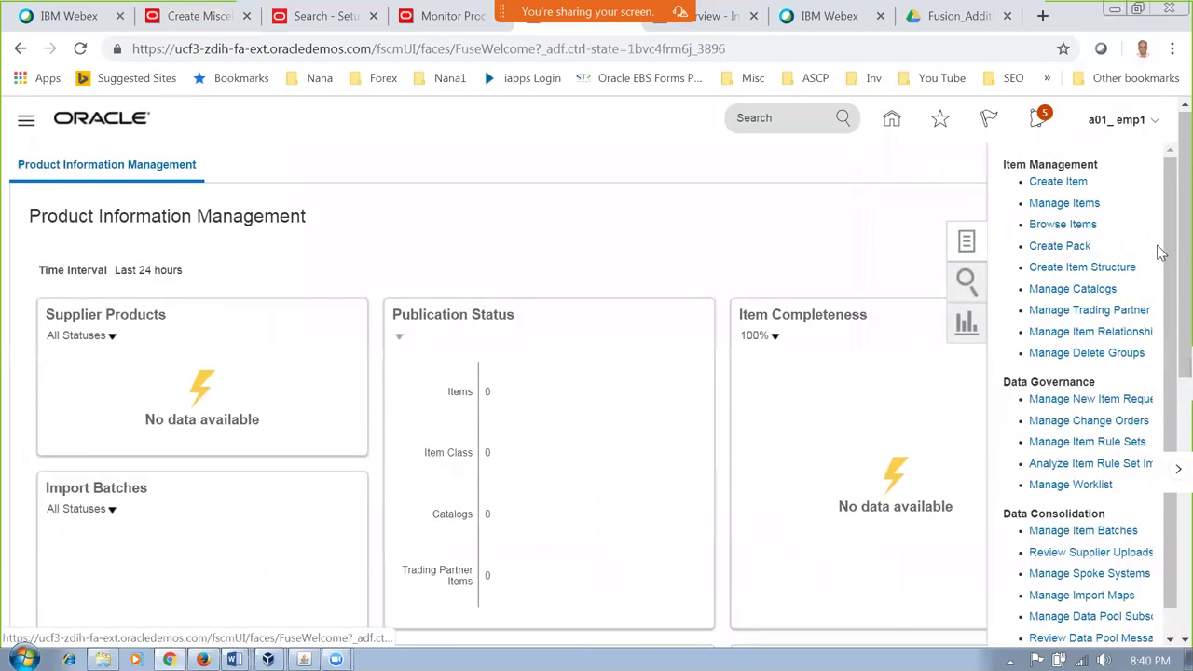
Step: Start a new item in organization A010 using the Root Item Class
{"action": "left_click", "coordinate": [1054, 183]}
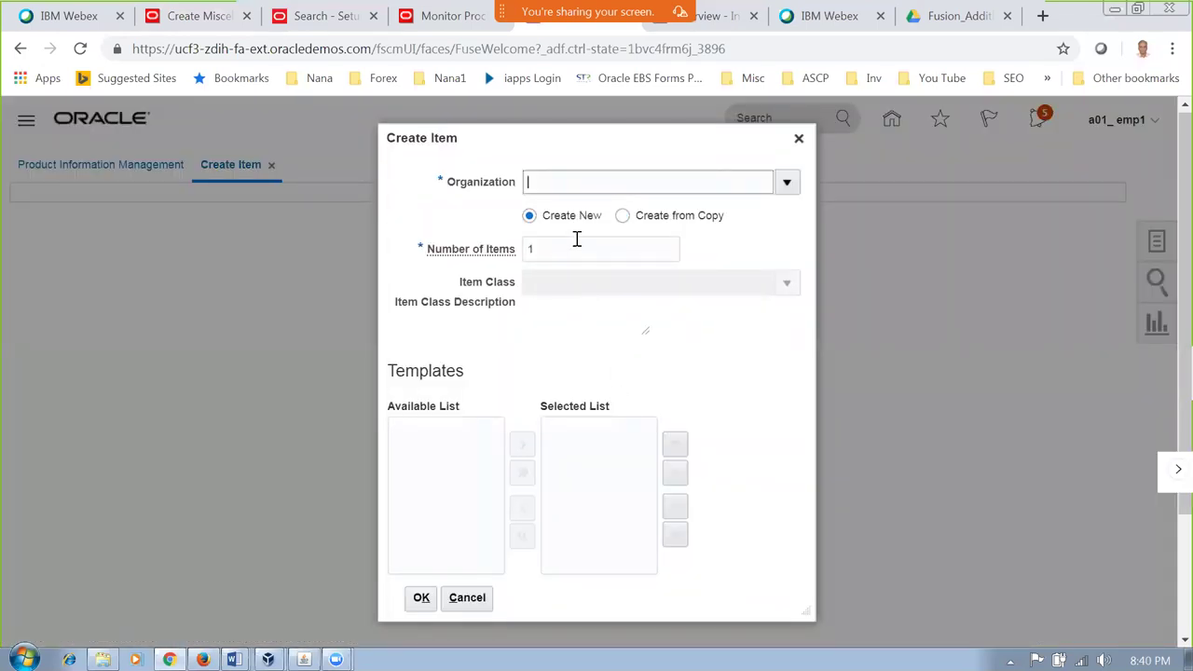
{"action": "type", "text": "A010"}
{"action": "left_click", "coordinate": [569, 293]}
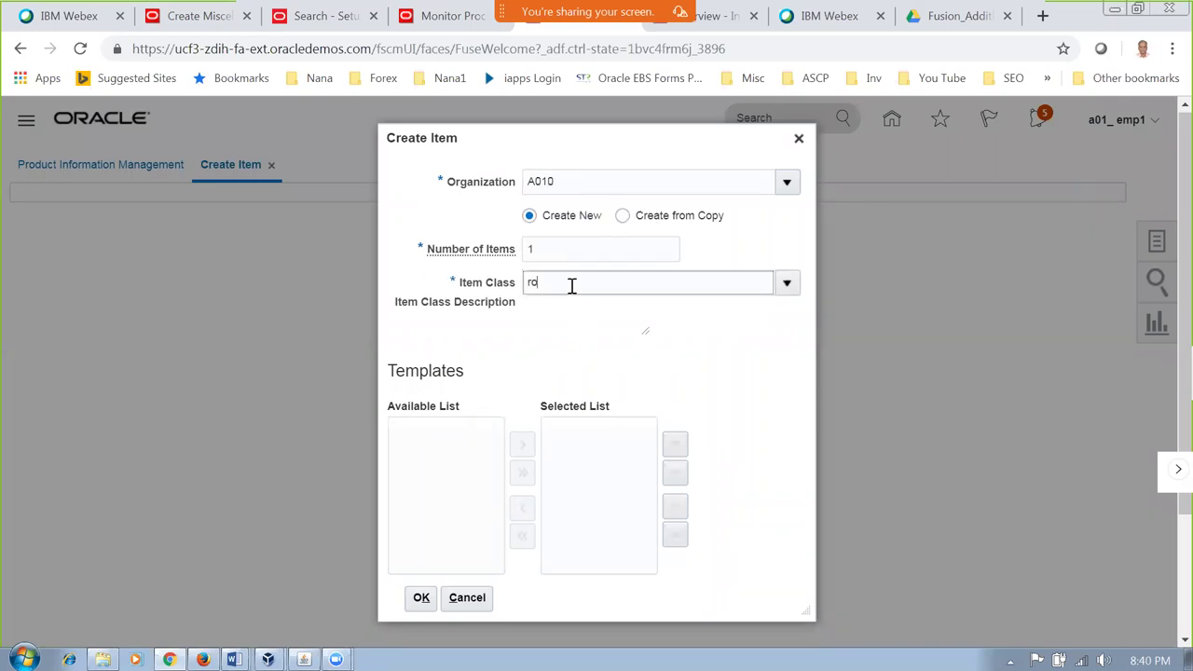
{"action": "left_click", "coordinate": [581, 312]}
{"action": "left_click", "coordinate": [339, 598]}
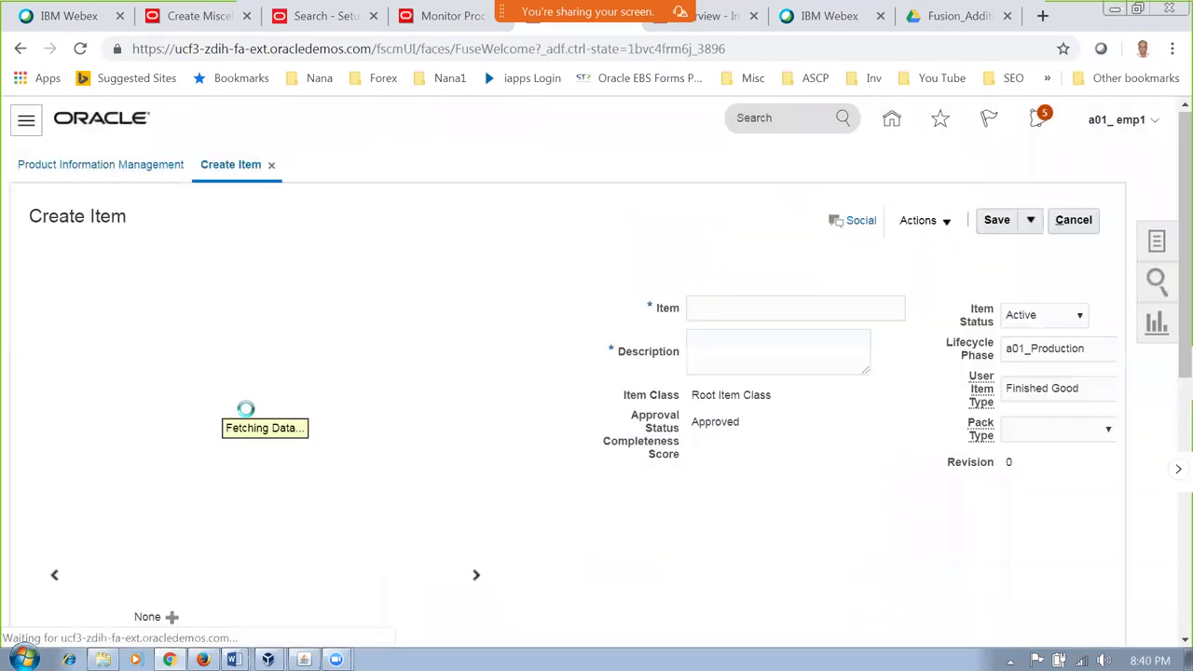
Step: Enter item number a0113_lot_control and copy it into the description
{"action": "left_click", "coordinate": [715, 302]}
{"action": "type", "text": "a01fg_lot_control"}
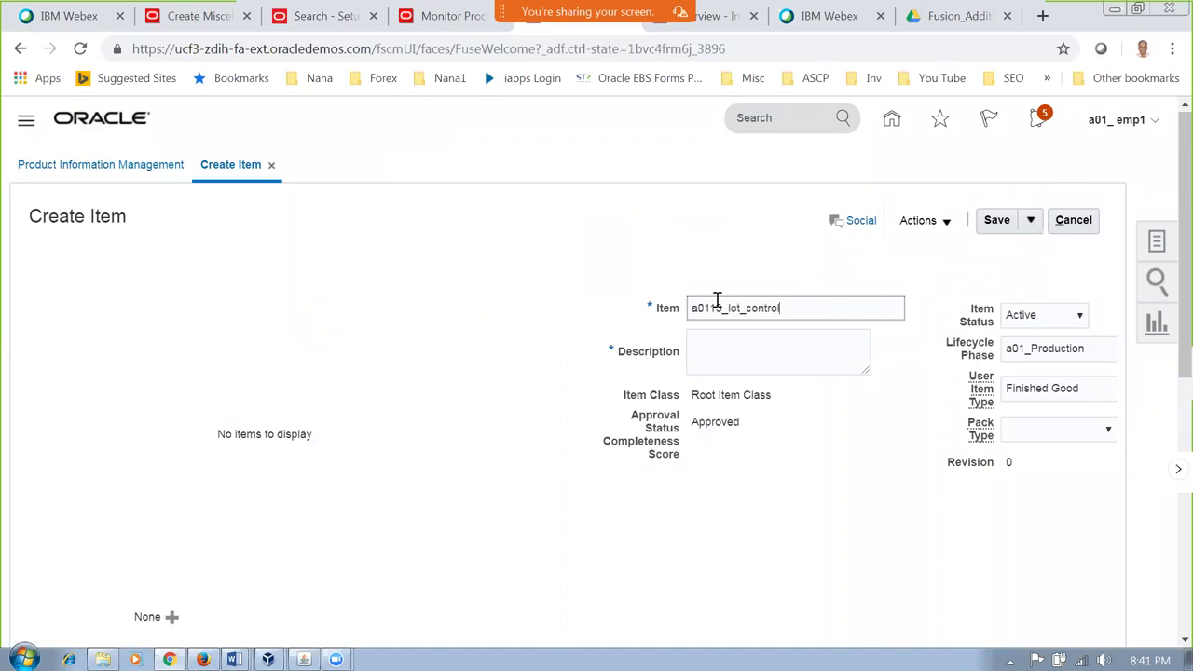
{"action": "left_click_drag", "start_coordinate": [781, 311], "coordinate": [649, 328]}
{"action": "key", "text": "ctrl+c"}
{"action": "left_click", "coordinate": [760, 346]}
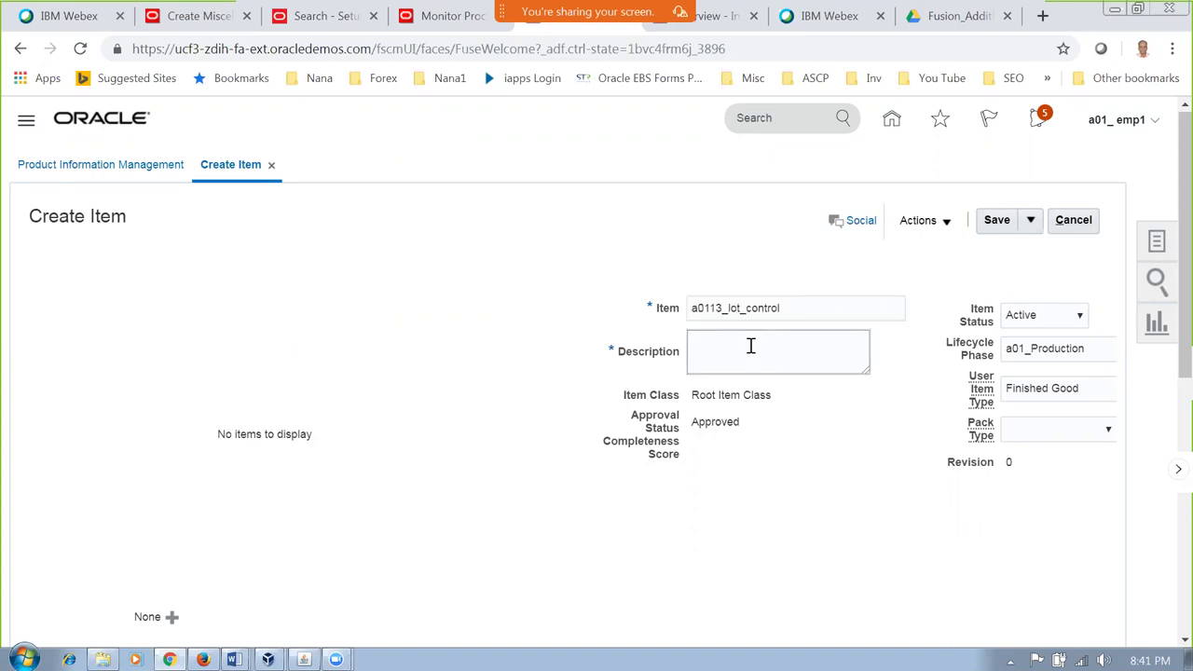
{"action": "key", "text": "ctrl+v"}
{"action": "left_click", "coordinate": [448, 492]}
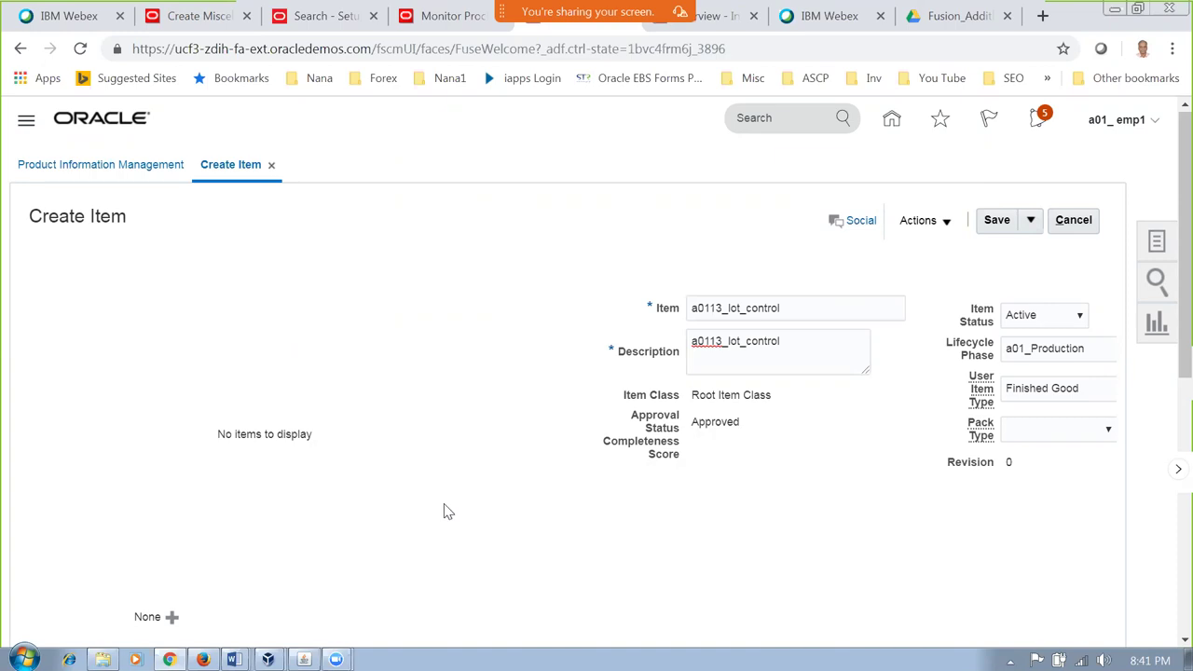
Step: Set the item's inventory Lot Control to Full lot control
{"action": "scroll", "coordinate": [446, 511], "scroll_direction": "down", "scroll_amount": 4}
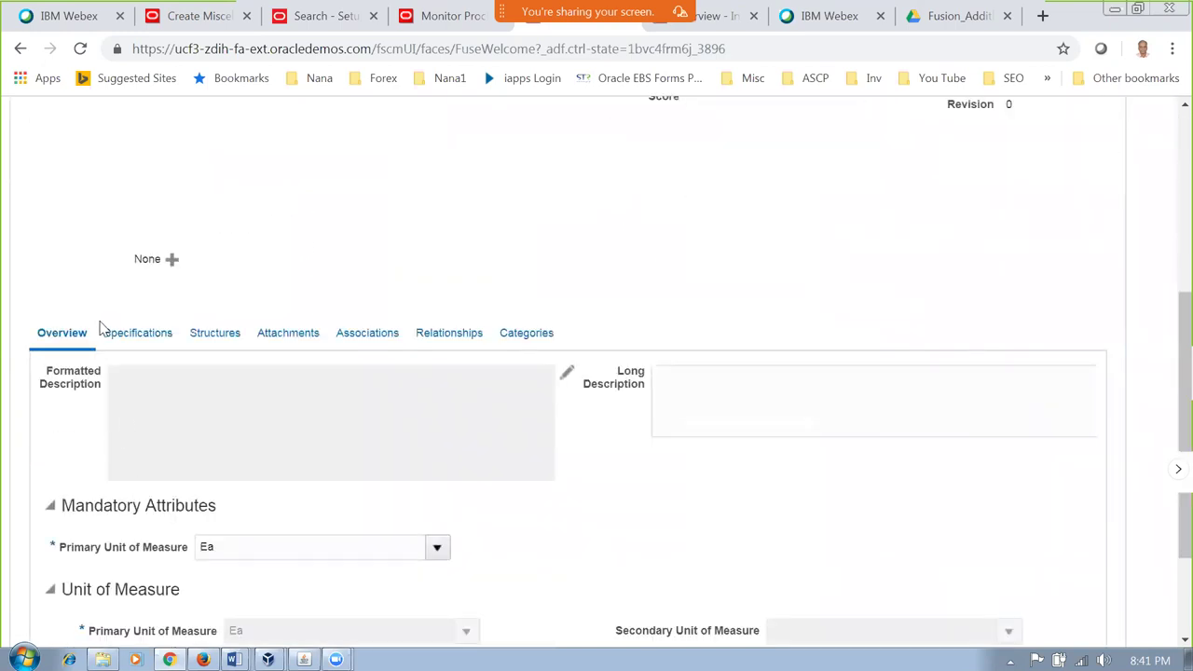
{"action": "left_click", "coordinate": [125, 333]}
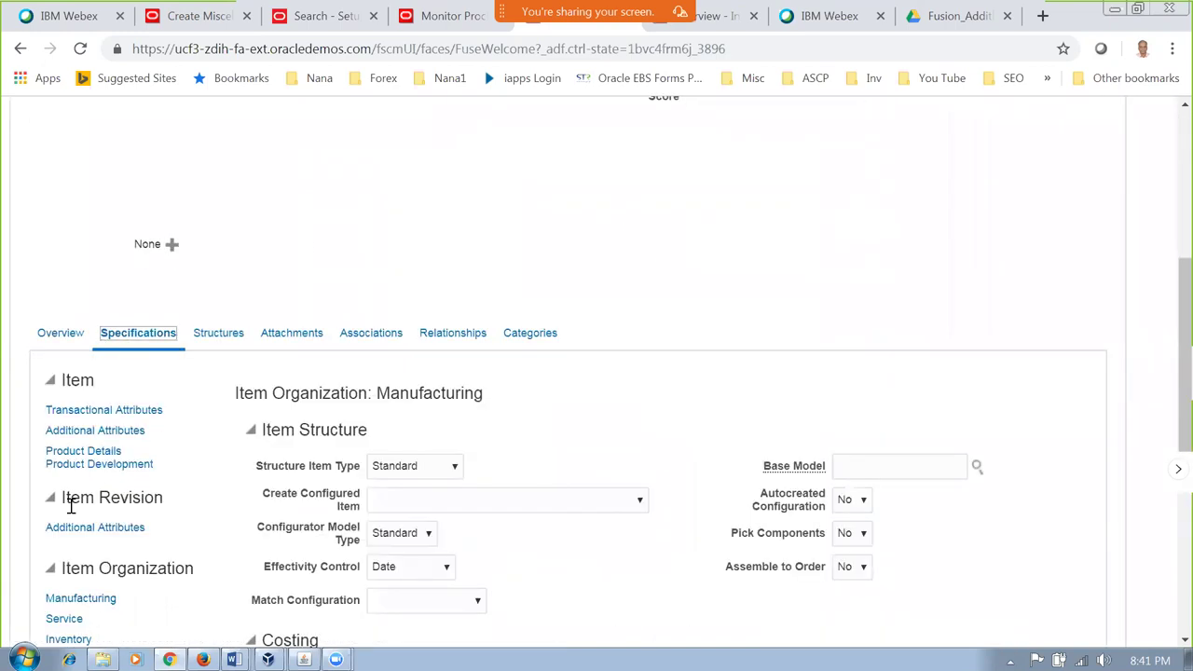
{"action": "scroll", "coordinate": [61, 546], "scroll_direction": "down", "scroll_amount": 1}
{"action": "left_click", "coordinate": [65, 549]}
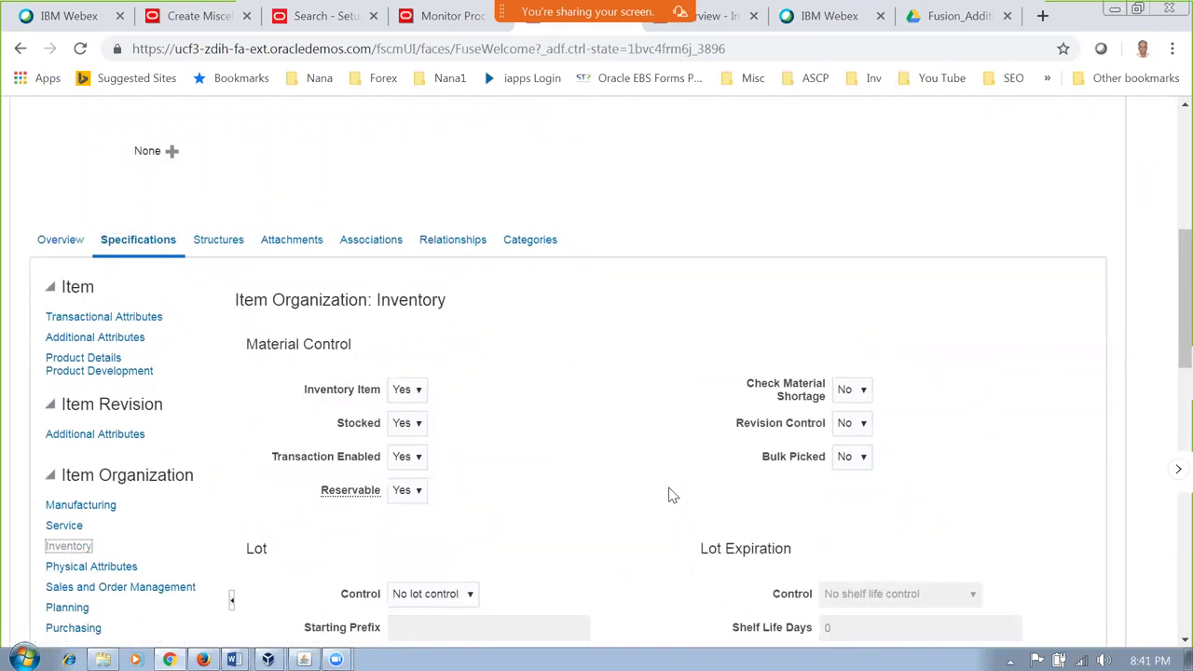
{"action": "scroll", "coordinate": [674, 496], "scroll_direction": "down", "scroll_amount": 2}
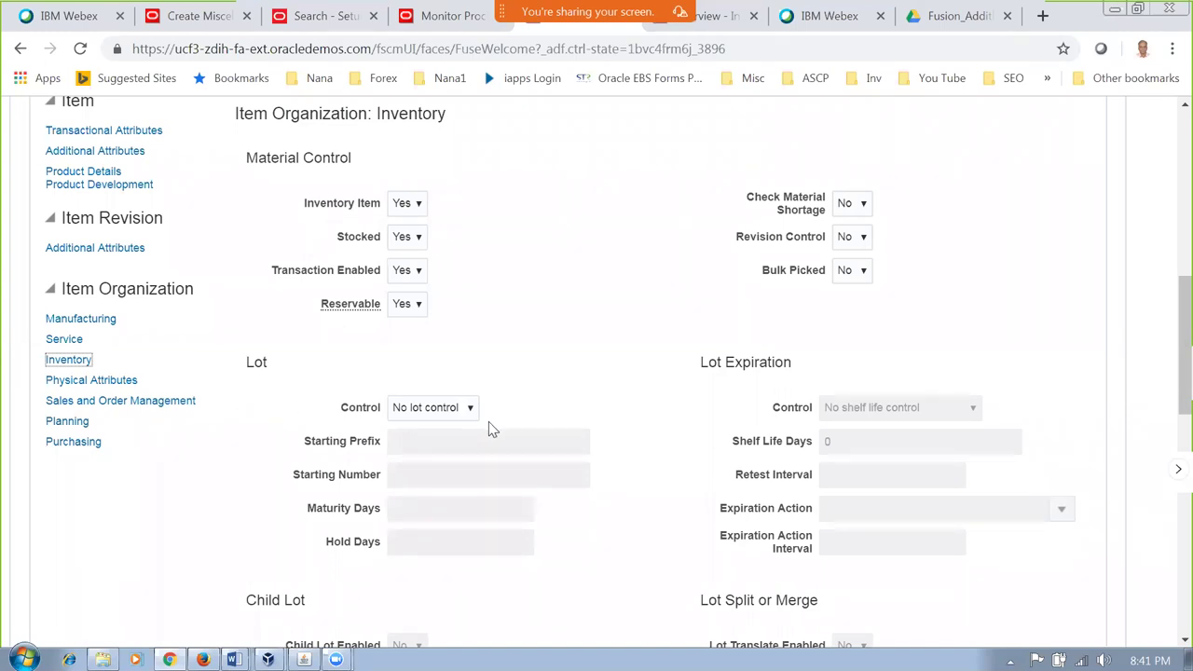
{"action": "left_click", "coordinate": [433, 416]}
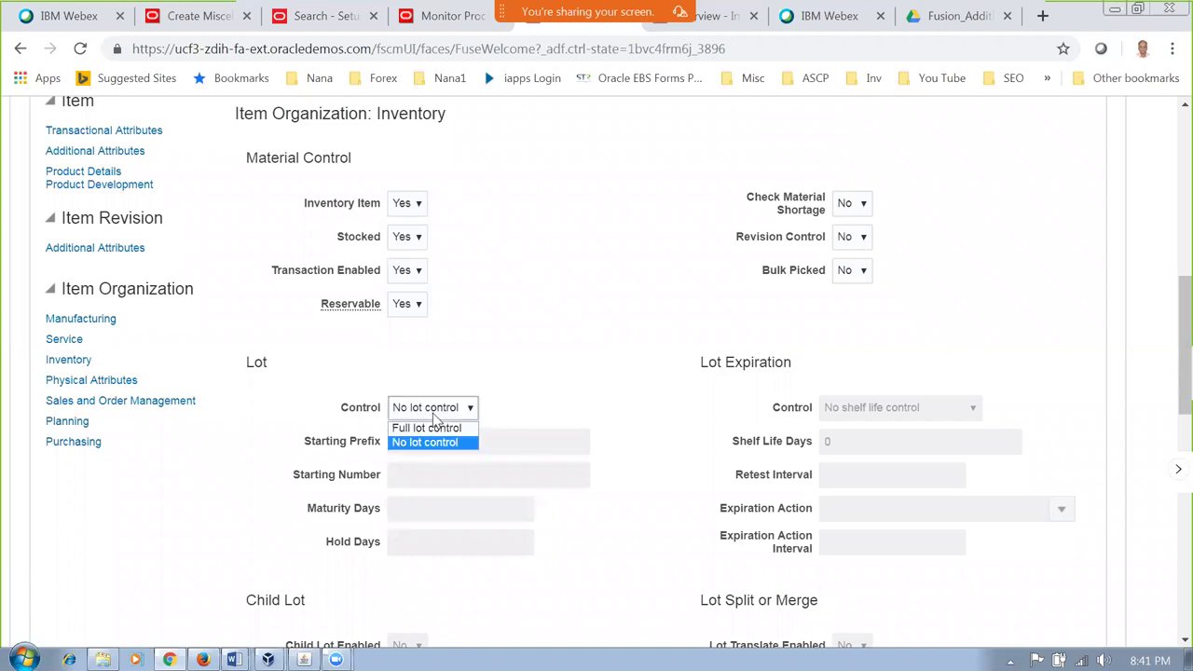
{"action": "left_click", "coordinate": [435, 428]}
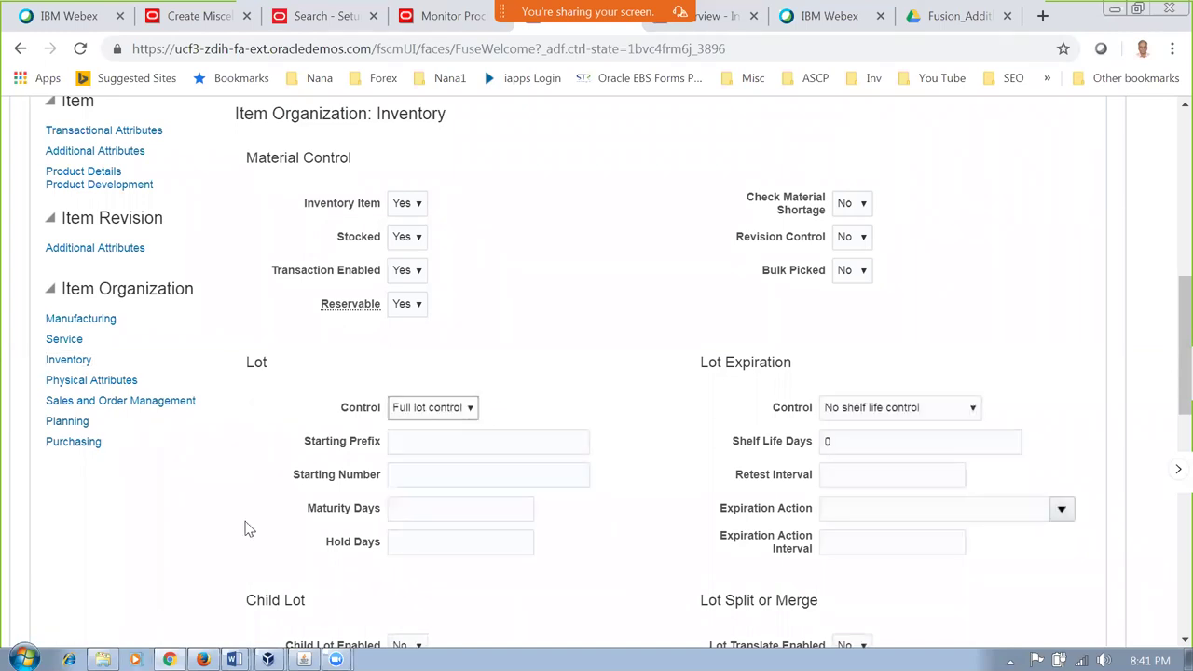
{"action": "left_click", "coordinate": [356, 26]}
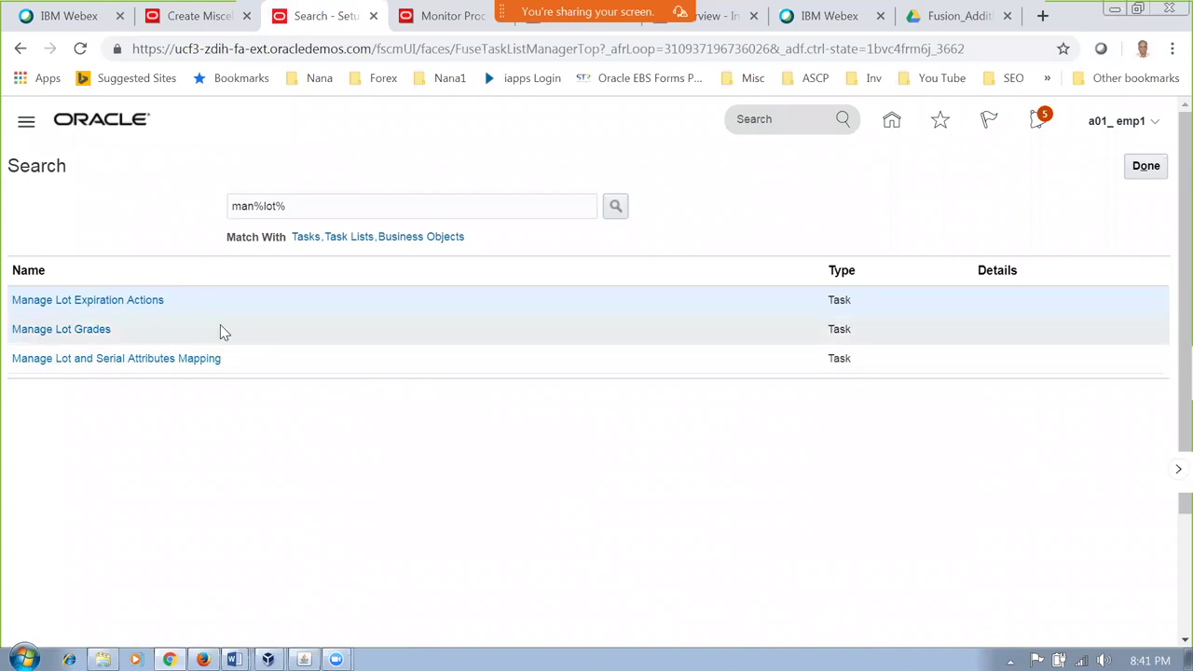
Step: Search setup tasks for man%inv% and open Manage Inventory Organizations
{"action": "left_click_drag", "start_coordinate": [291, 206], "coordinate": [15, 212]}
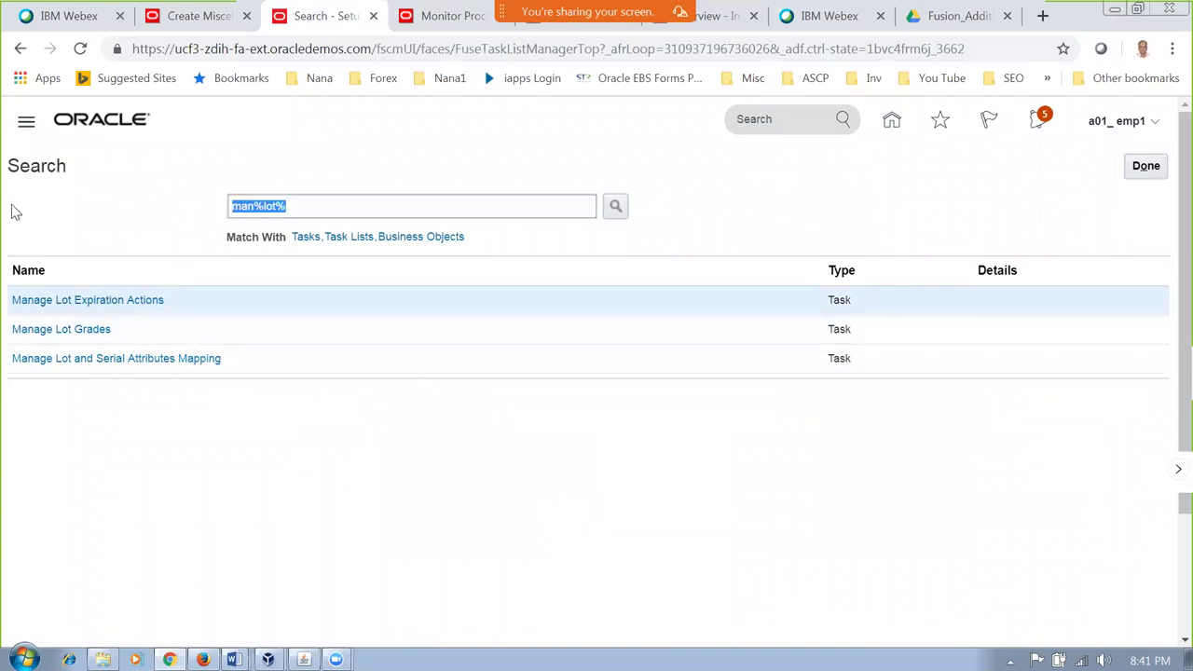
{"action": "type", "text": "man%inv%org"}
{"action": "key", "text": "Return"}
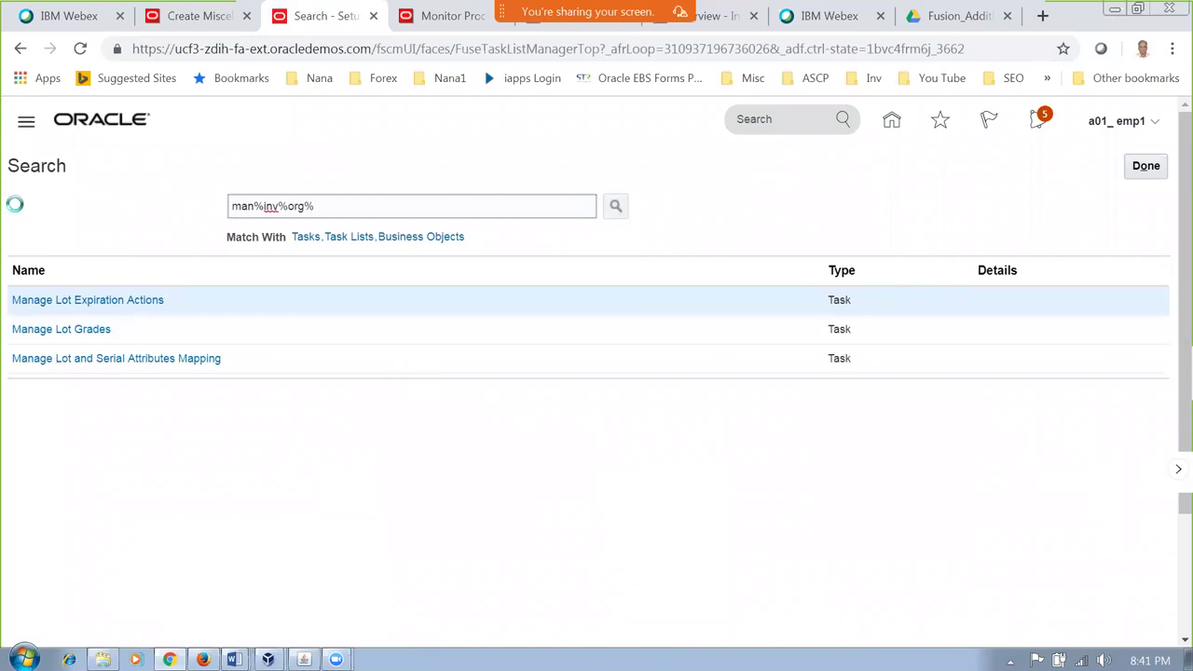
{"action": "left_click", "coordinate": [65, 365]}
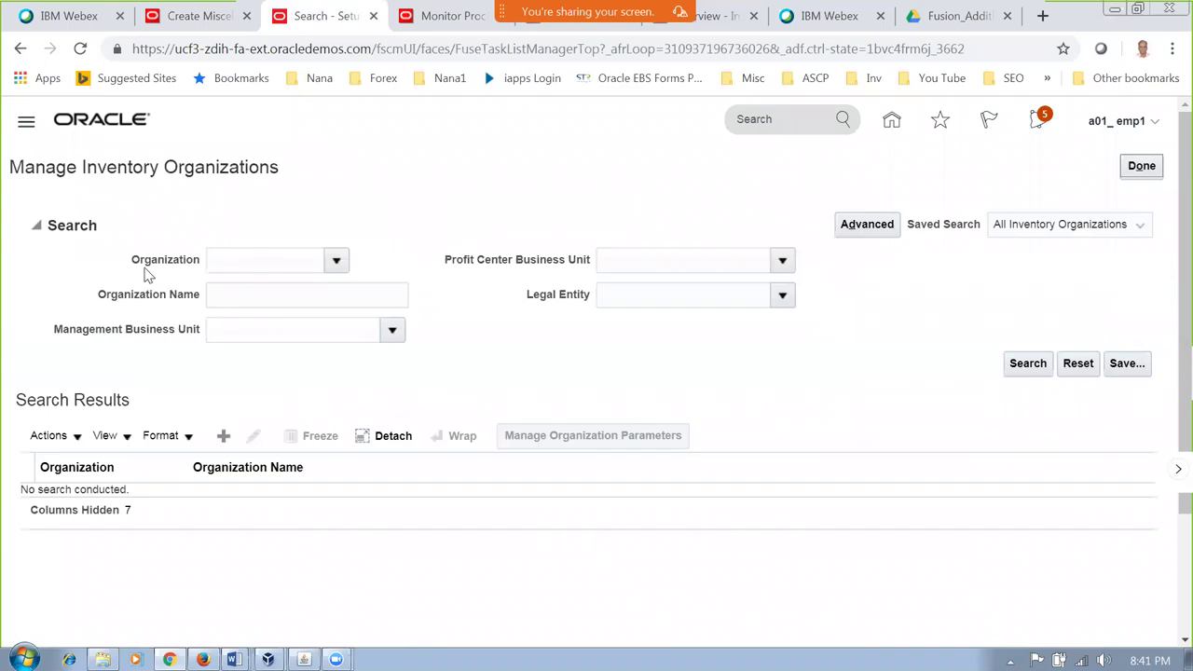
Step: Edit organization a01_child_1's lot and serial parameters, keeping uniqueness as Unique across items
{"action": "left_click", "coordinate": [244, 296]}
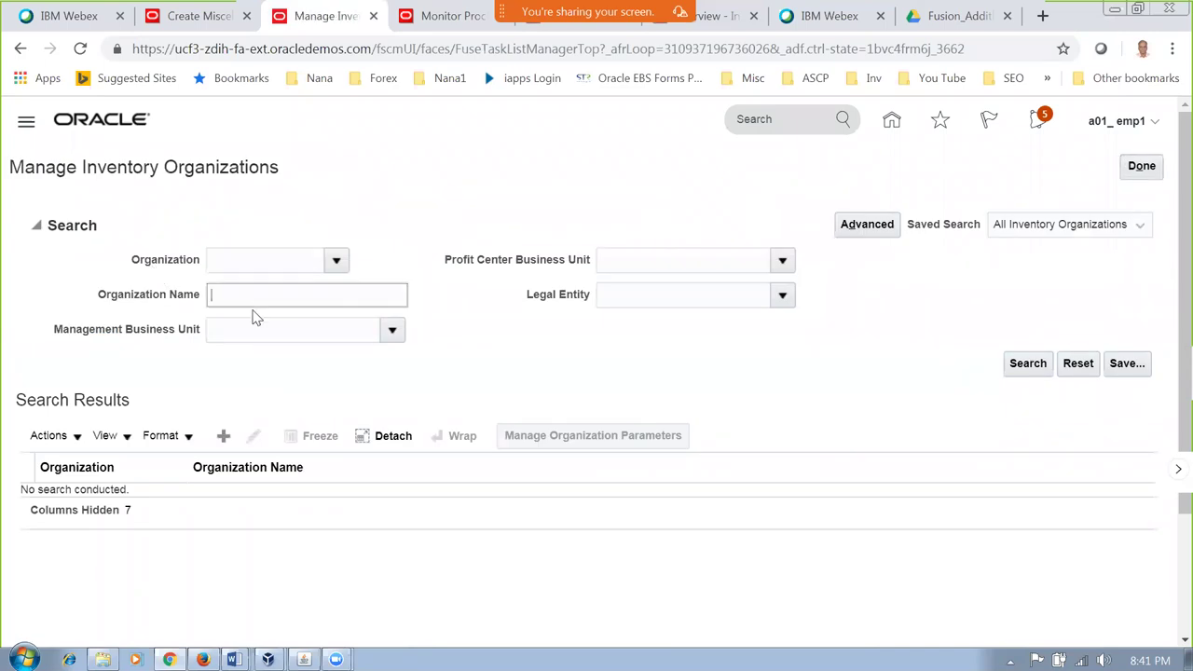
{"action": "type", "text": "a01"}
{"action": "key", "text": "Return"}
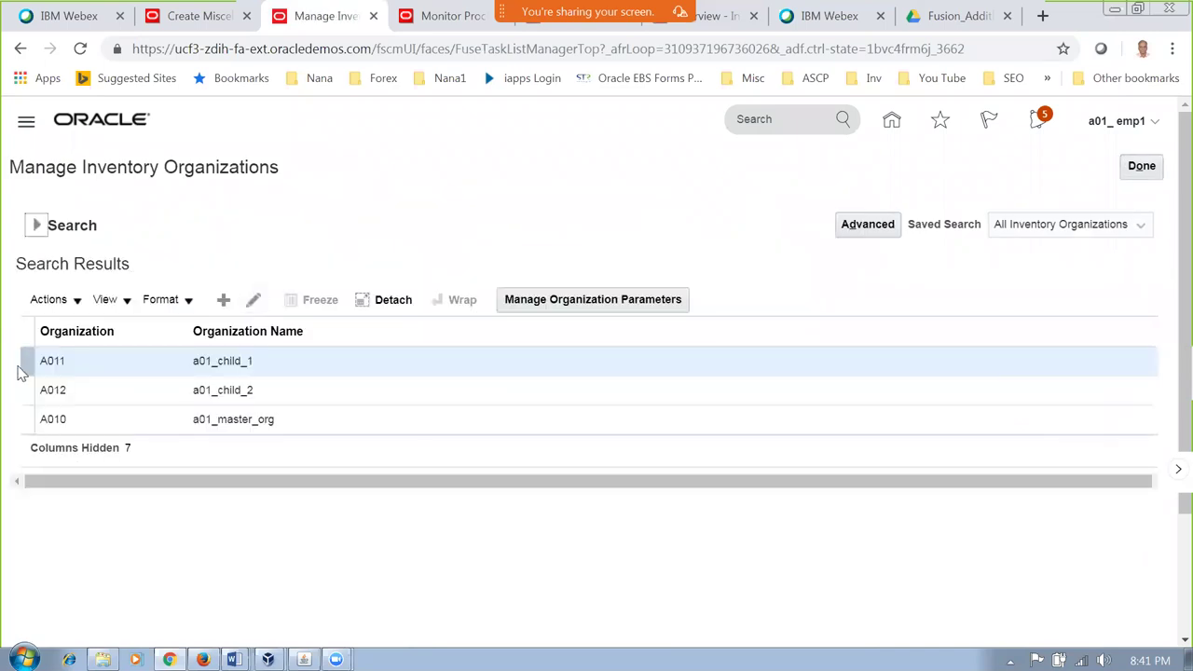
{"action": "left_click", "coordinate": [253, 299]}
{"action": "mouse_move", "coordinate": [529, 9]}
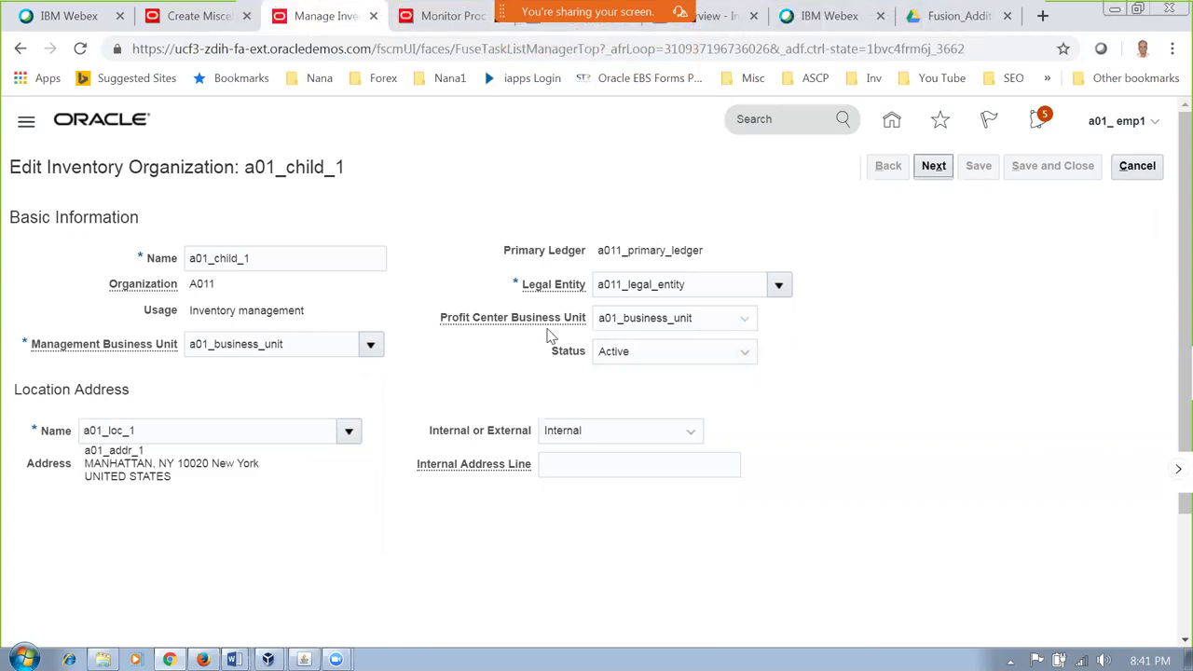
{"action": "left_click", "coordinate": [932, 170]}
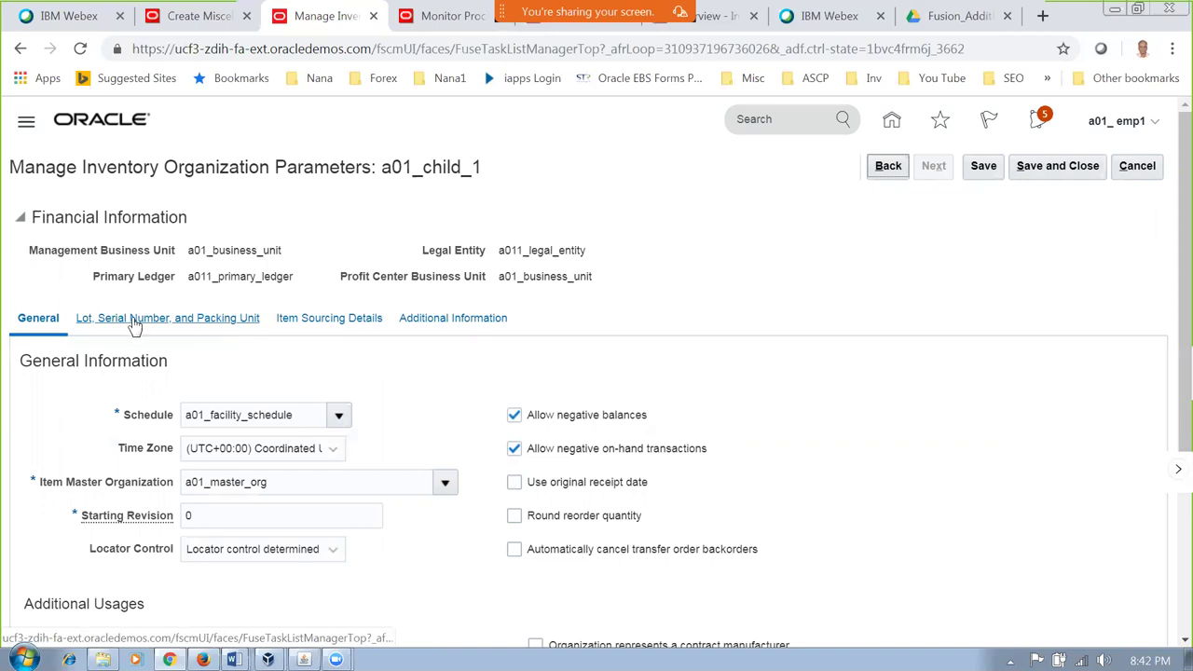
{"action": "left_click", "coordinate": [165, 319]}
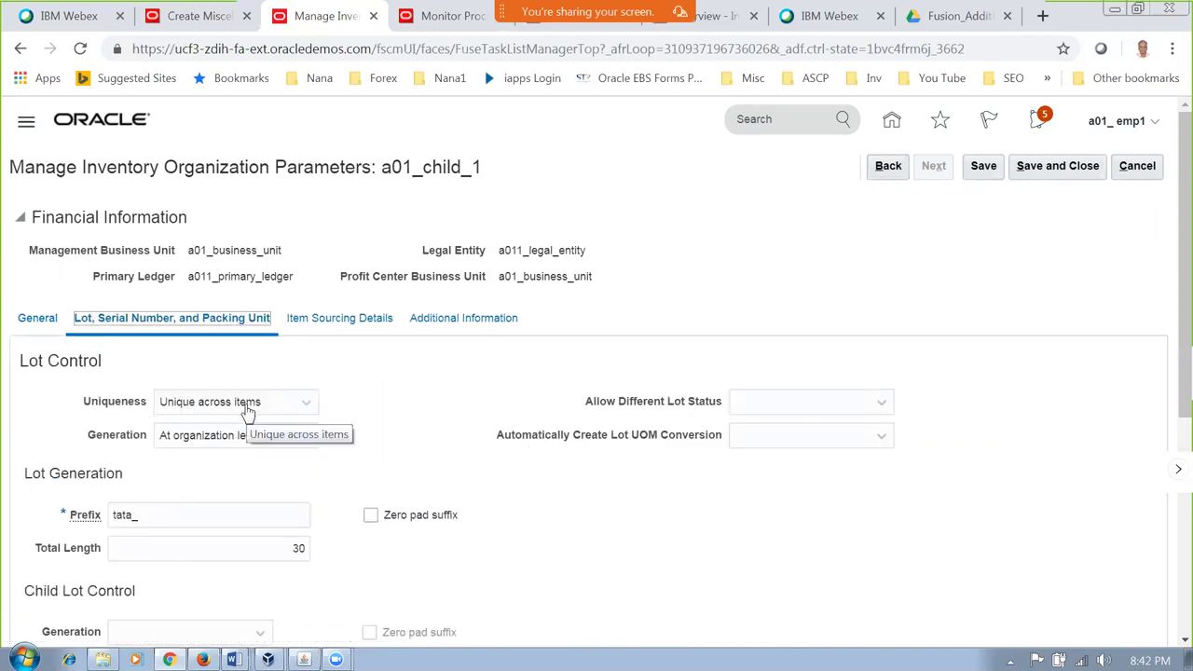
{"action": "scroll", "coordinate": [440, 406], "scroll_direction": "down", "scroll_amount": 2}
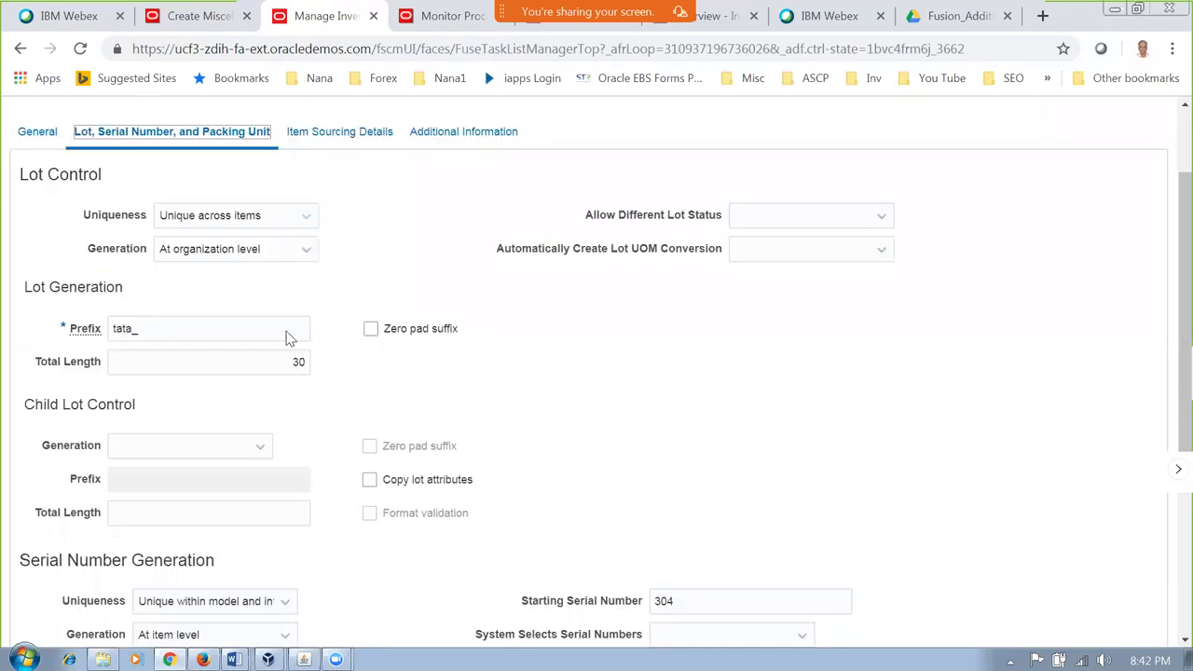
{"action": "left_click", "coordinate": [222, 222]}
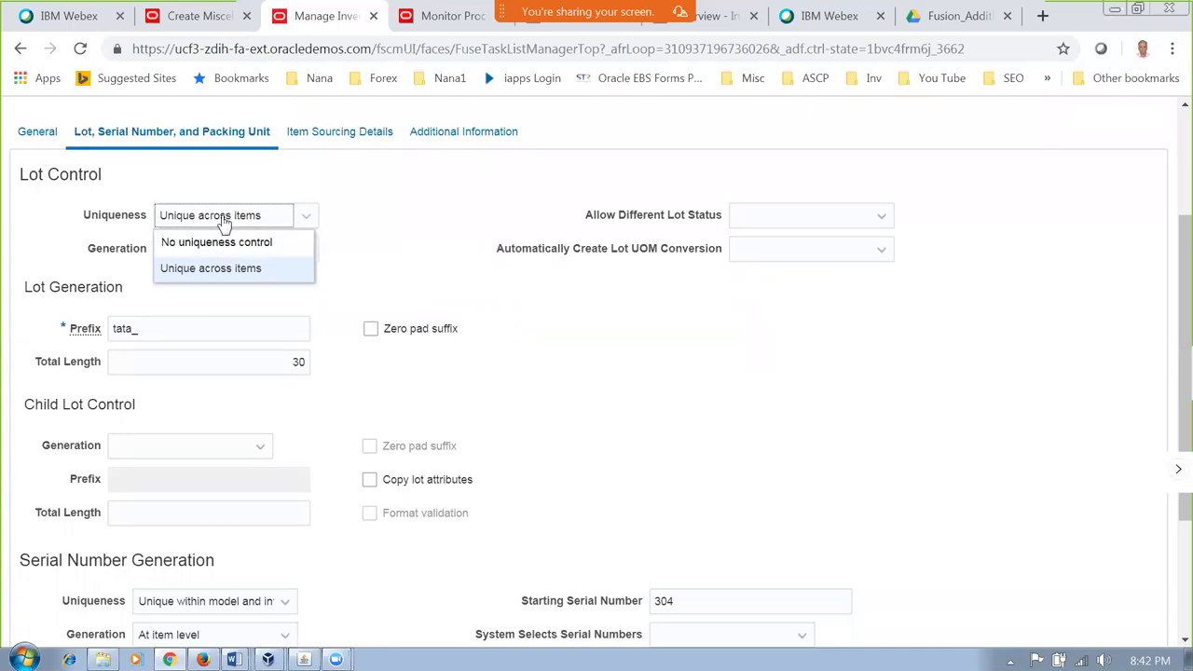
{"action": "left_click", "coordinate": [228, 222]}
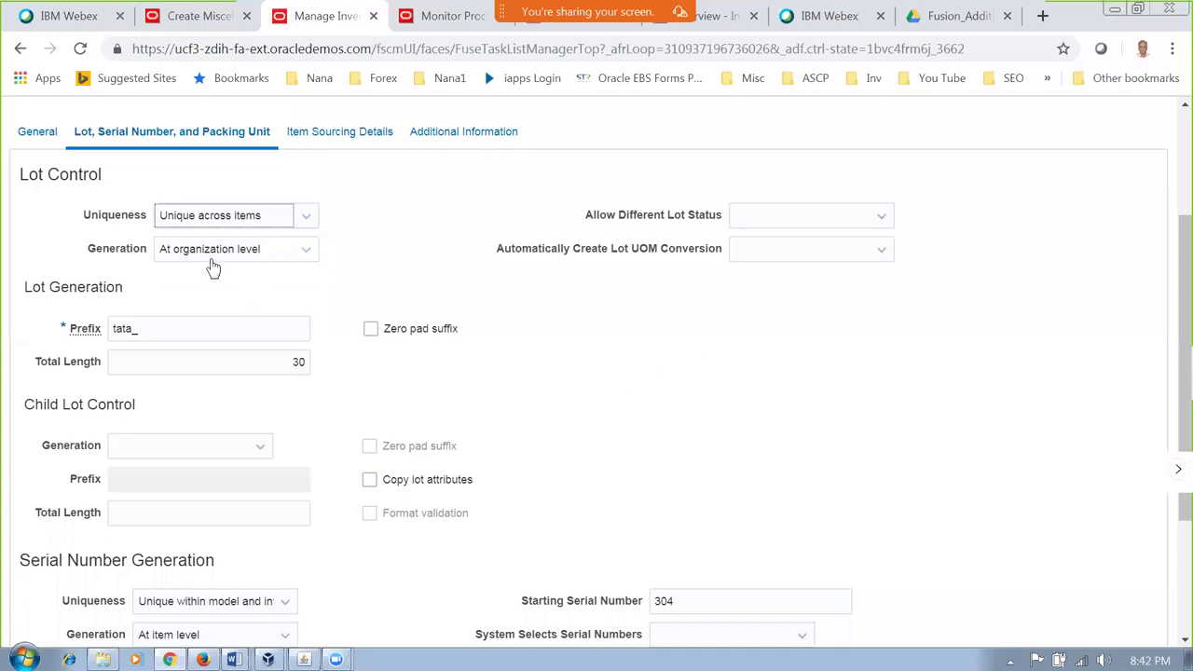
Step: Change a01_child_1's lot generation total length from 30 to 12 and enable zero-padded suffix
{"action": "scroll", "coordinate": [182, 597], "scroll_direction": "down", "scroll_amount": 1}
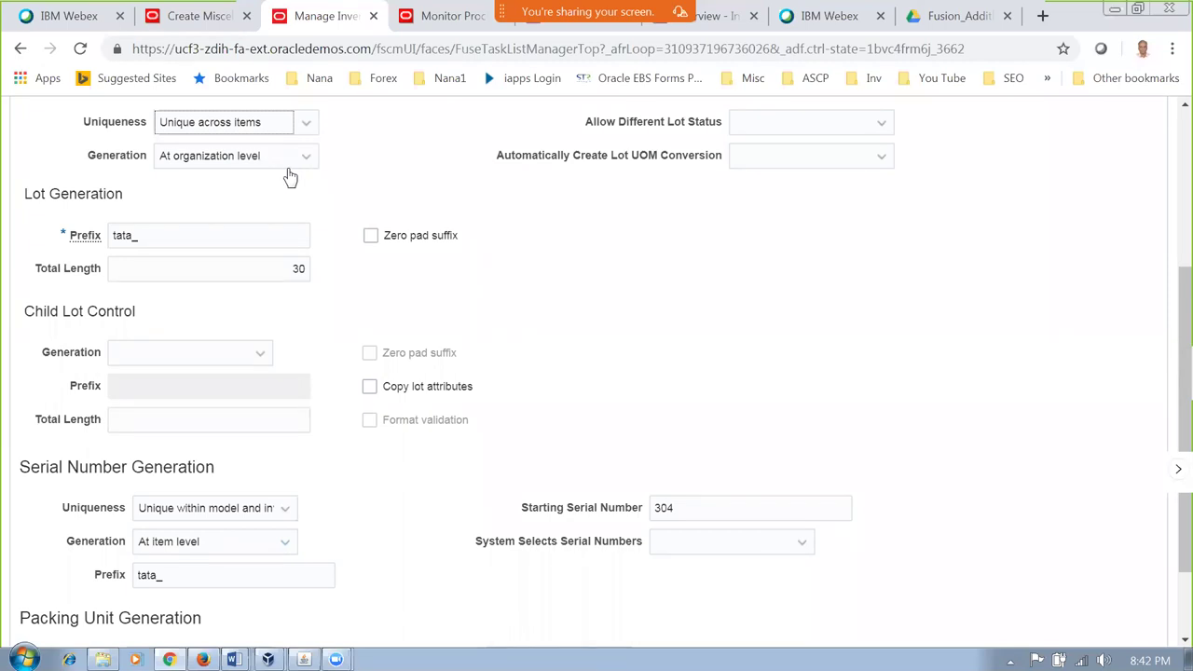
{"action": "left_click", "coordinate": [144, 270]}
{"action": "left_click", "coordinate": [388, 337]}
{"action": "double_click", "coordinate": [296, 270]}
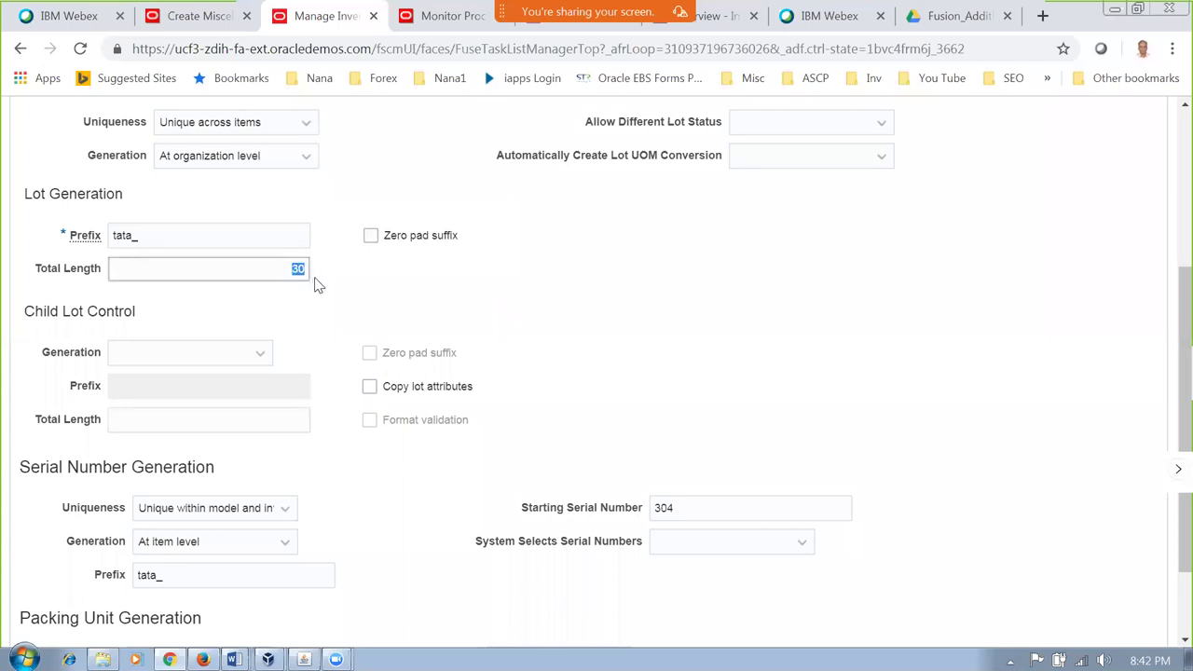
{"action": "type", "text": "12"}
{"action": "left_click", "coordinate": [340, 313]}
{"action": "left_click", "coordinate": [371, 236]}
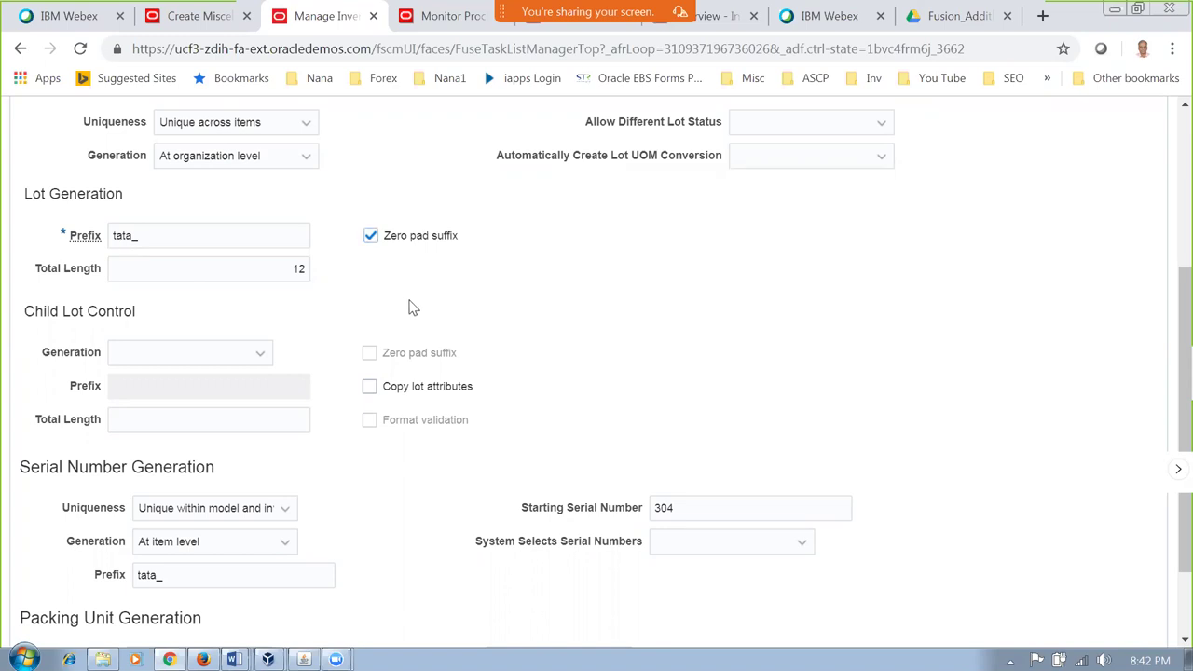
{"action": "scroll", "coordinate": [527, 345], "scroll_direction": "up", "scroll_amount": 2}
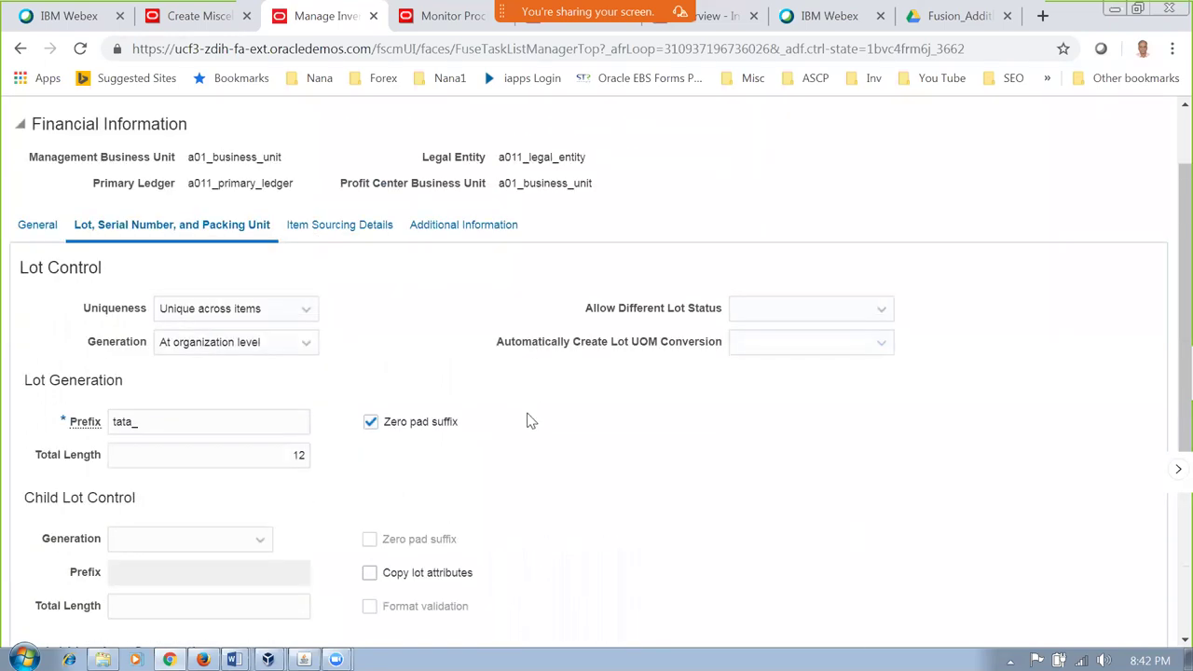
Step: Show the lot uniqueness choices at the top of a01_child_1's parameters
{"action": "scroll", "coordinate": [855, 248], "scroll_direction": "up", "scroll_amount": 1}
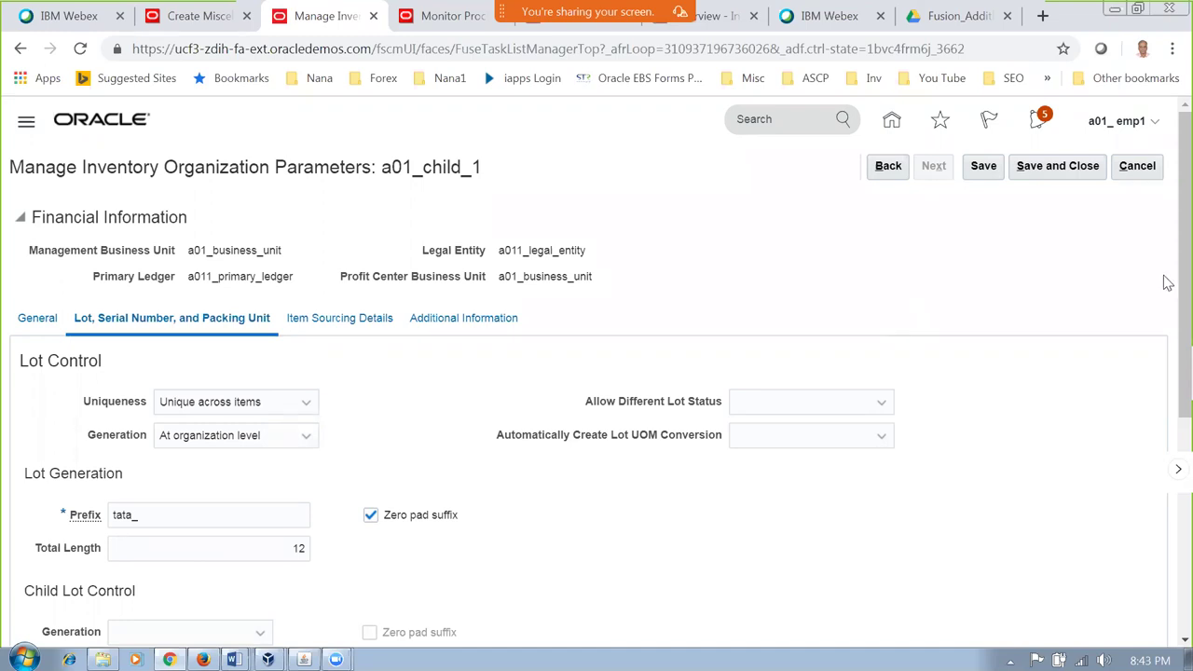
{"action": "left_click", "coordinate": [252, 411]}
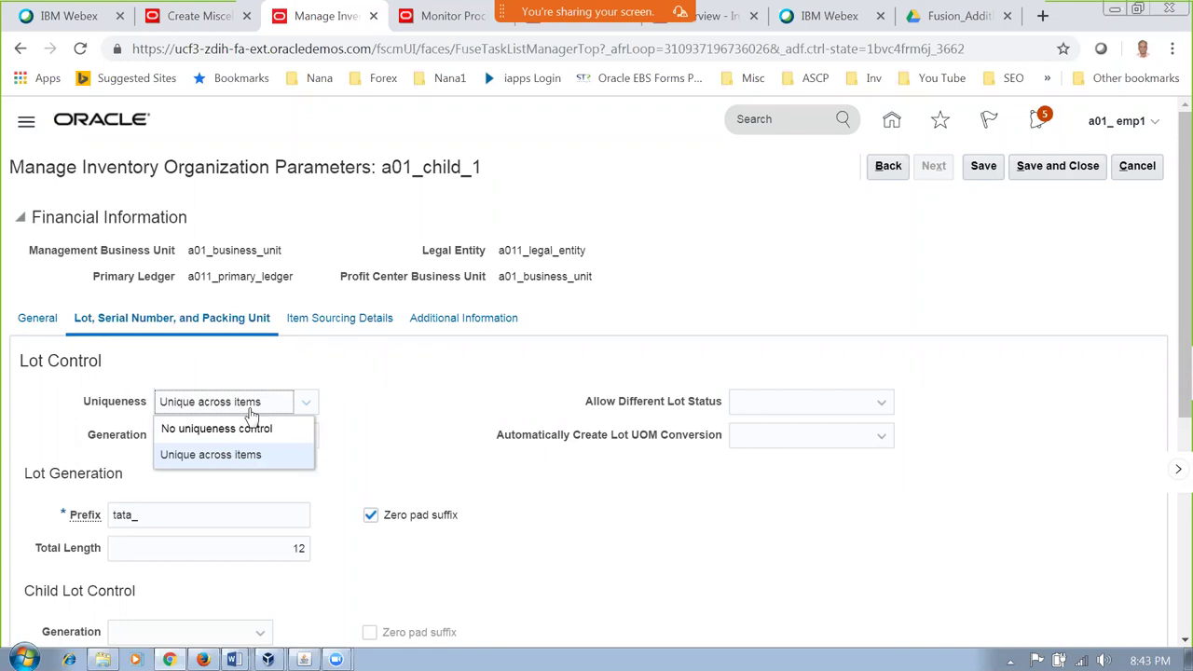
{"action": "left_click", "coordinate": [250, 413]}
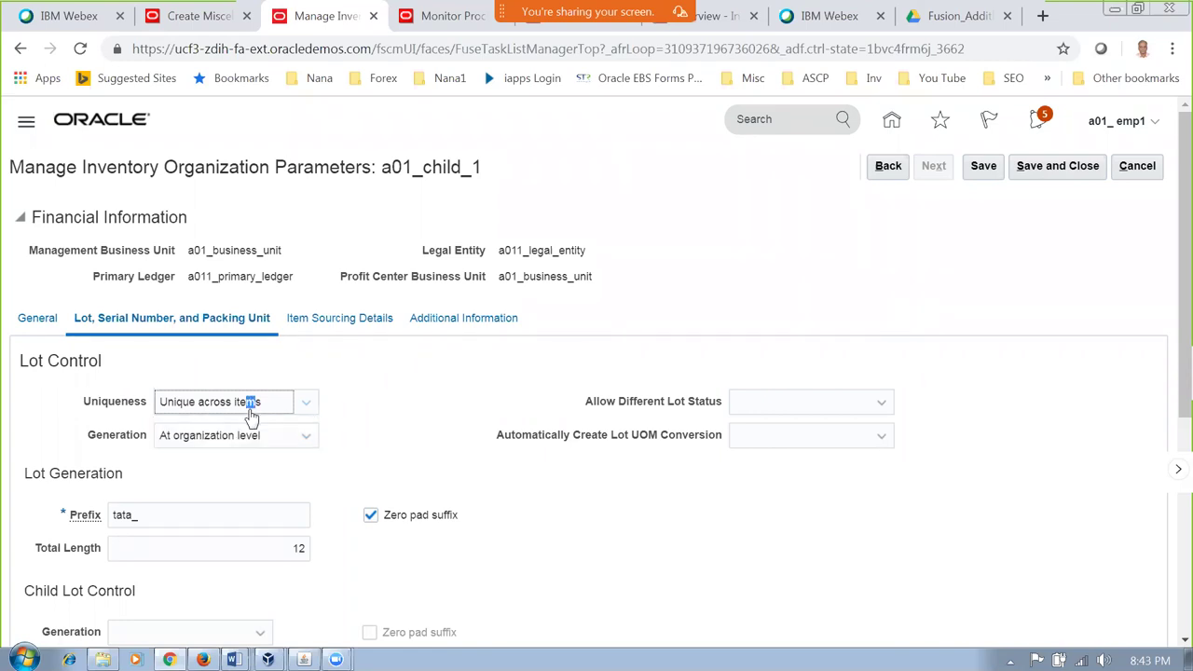
{"action": "left_click", "coordinate": [407, 400]}
{"action": "left_click", "coordinate": [429, 458]}
{"action": "scroll", "coordinate": [634, 495], "scroll_direction": "down", "scroll_amount": 1}
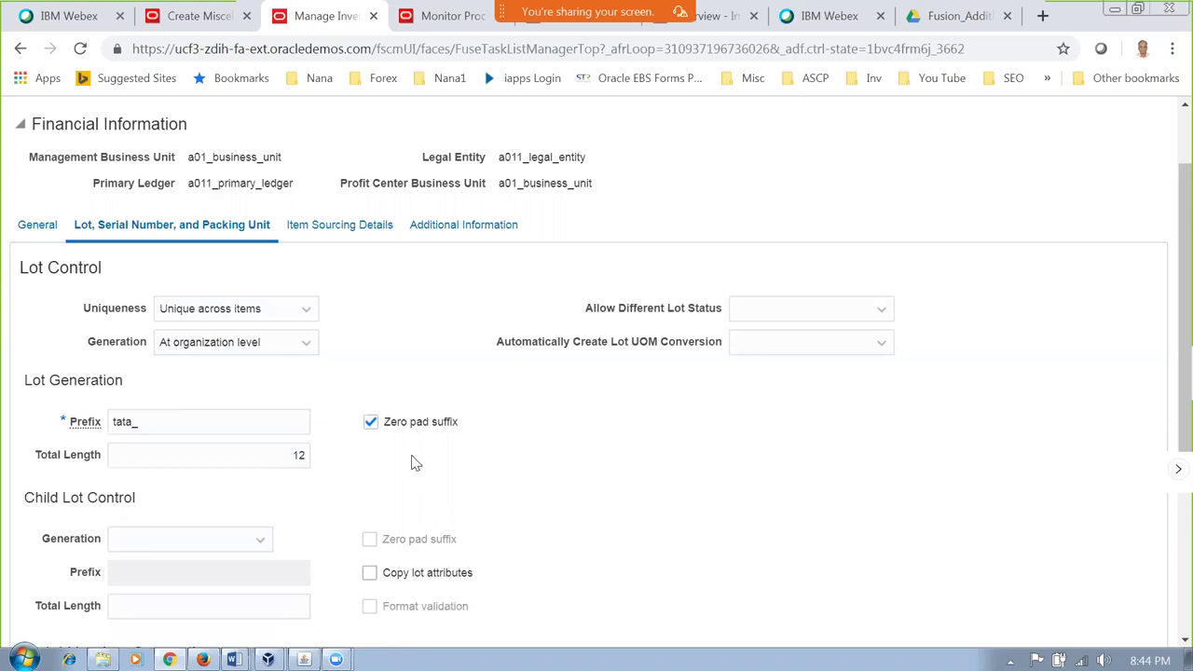
{"action": "scroll", "coordinate": [442, 474], "scroll_direction": "up", "scroll_amount": 1}
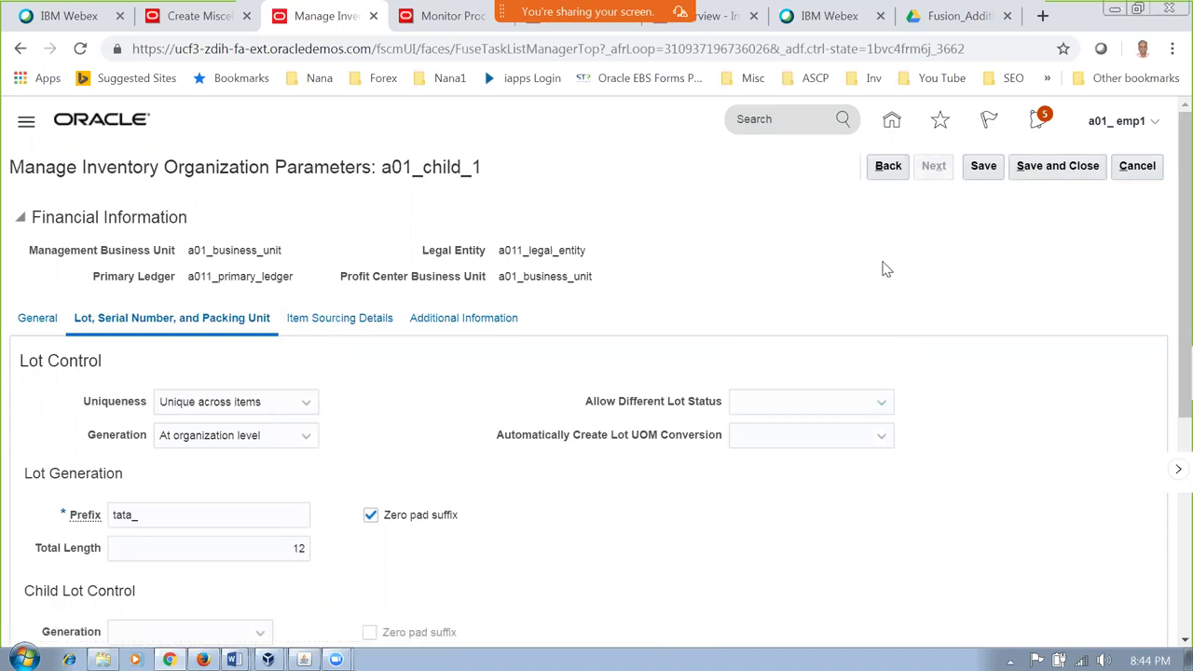
{"action": "scroll", "coordinate": [886, 270], "scroll_direction": "down", "scroll_amount": 2}
{"action": "scroll", "coordinate": [886, 270], "scroll_direction": "down", "scroll_amount": 1}
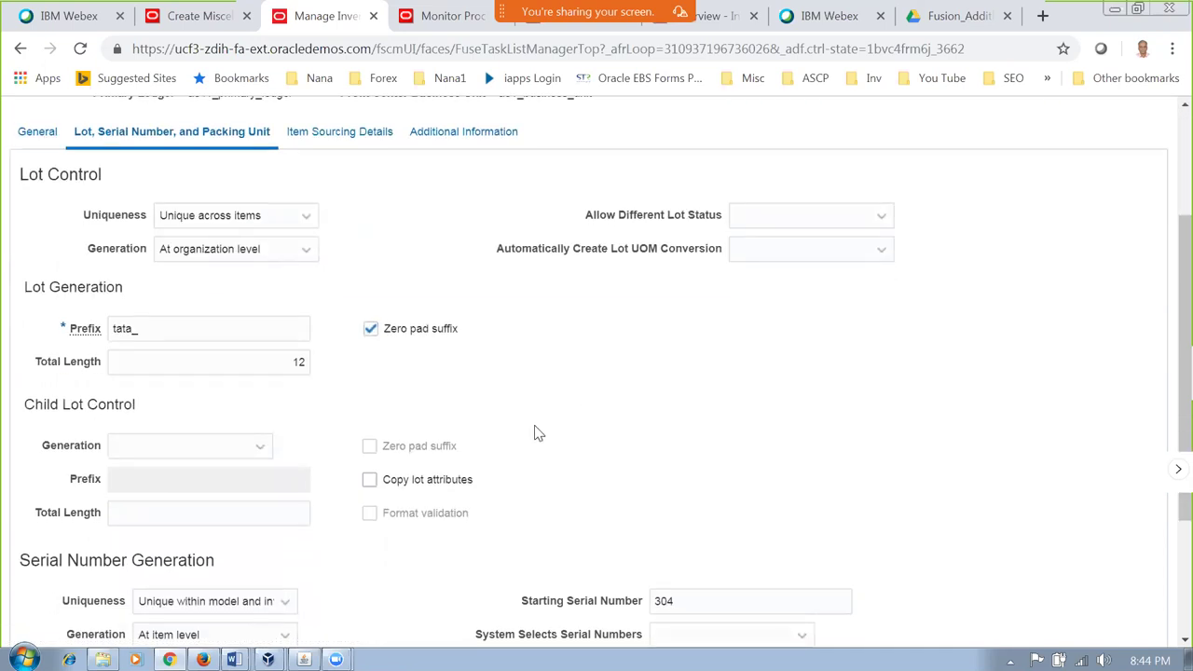
{"action": "scroll", "coordinate": [539, 431], "scroll_direction": "down", "scroll_amount": 3}
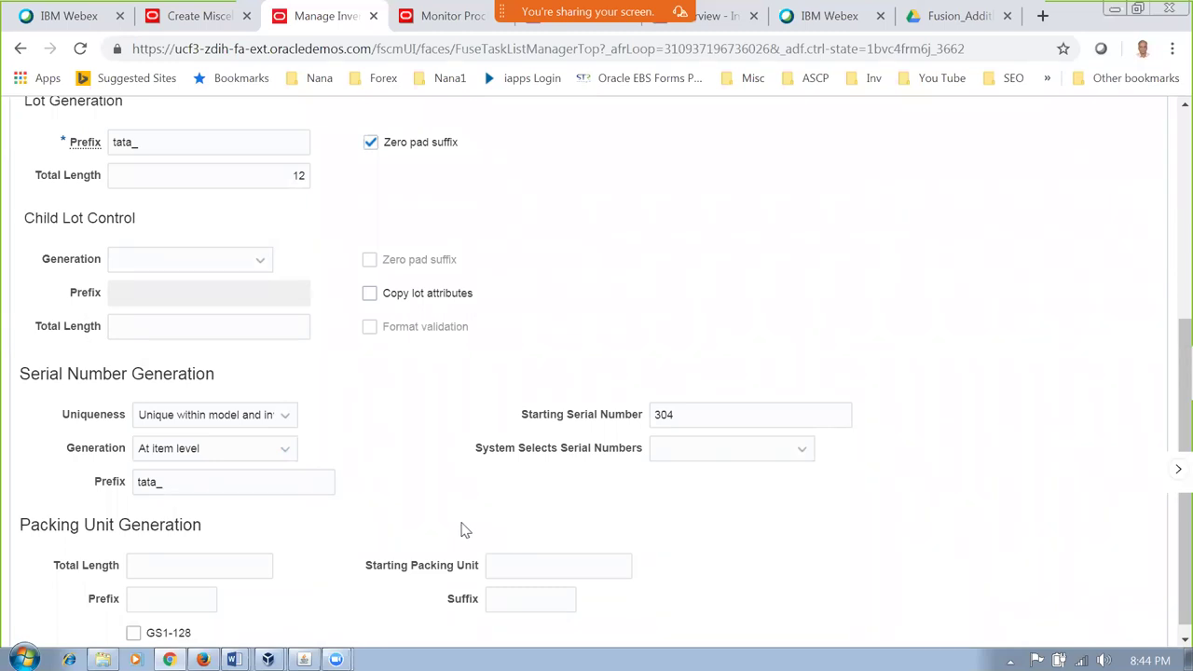
{"action": "scroll", "coordinate": [468, 513], "scroll_direction": "up", "scroll_amount": 1}
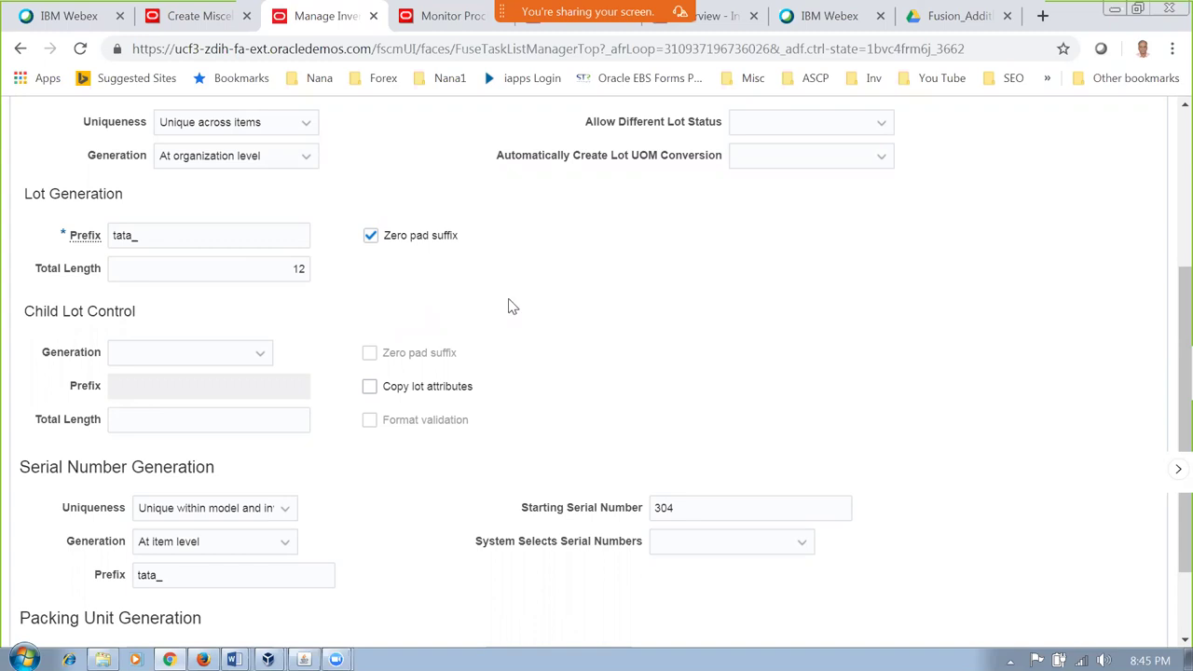
{"action": "scroll", "coordinate": [517, 352], "scroll_direction": "up", "scroll_amount": 3}
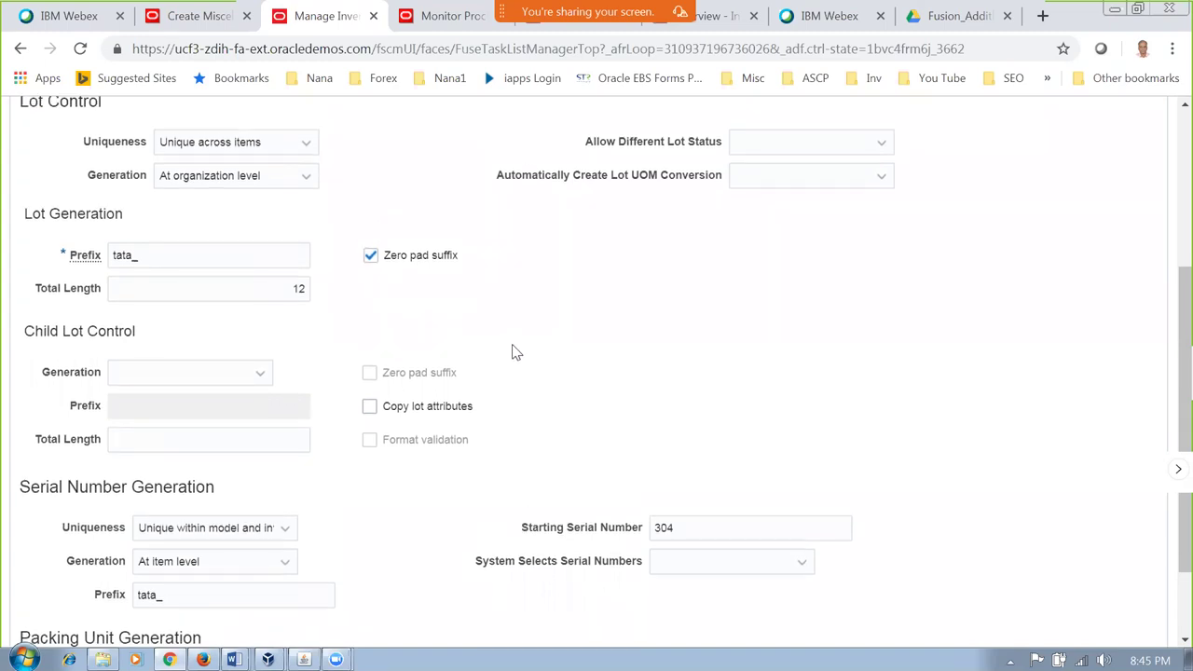
{"action": "scroll", "coordinate": [532, 429], "scroll_direction": "up", "scroll_amount": 1}
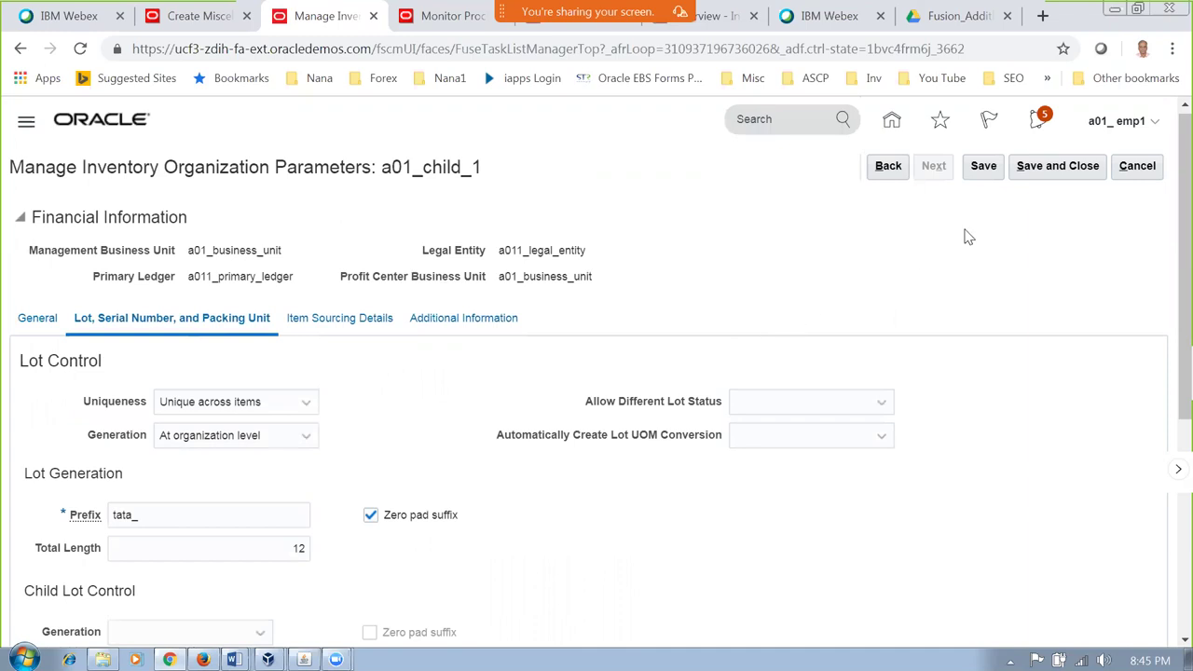
Step: Save and close the a01_child_1 parameters, then return to the item's inventory specifications
{"action": "left_click", "coordinate": [1073, 166]}
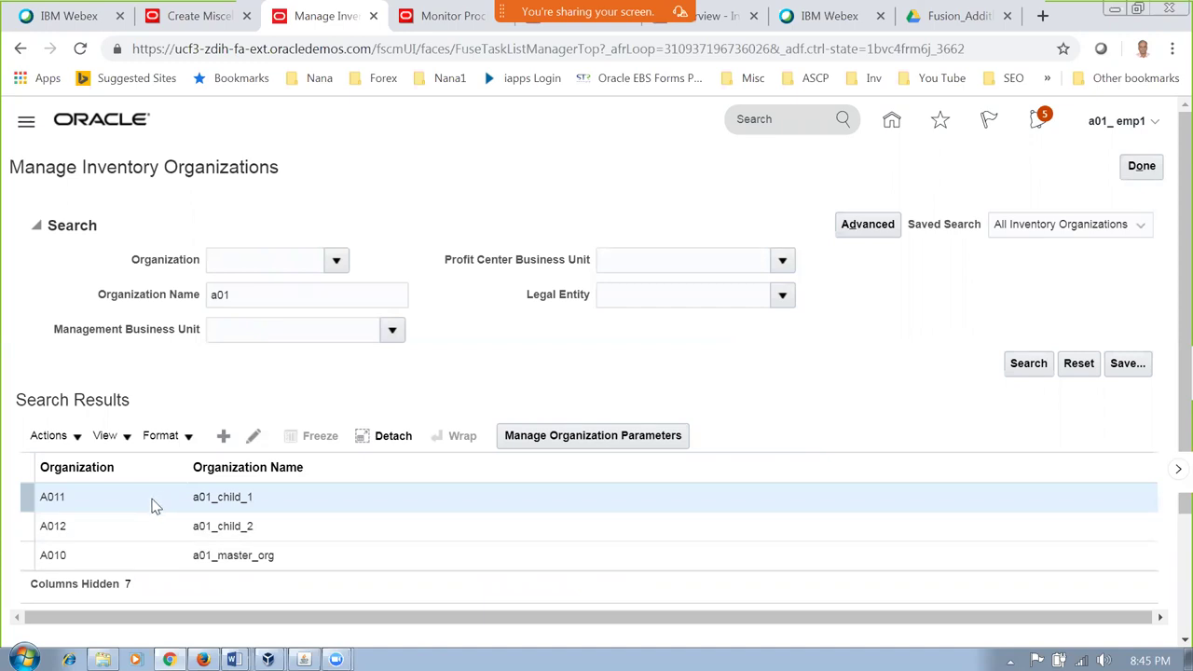
{"action": "left_click", "coordinate": [138, 500]}
{"action": "left_click", "coordinate": [222, 20]}
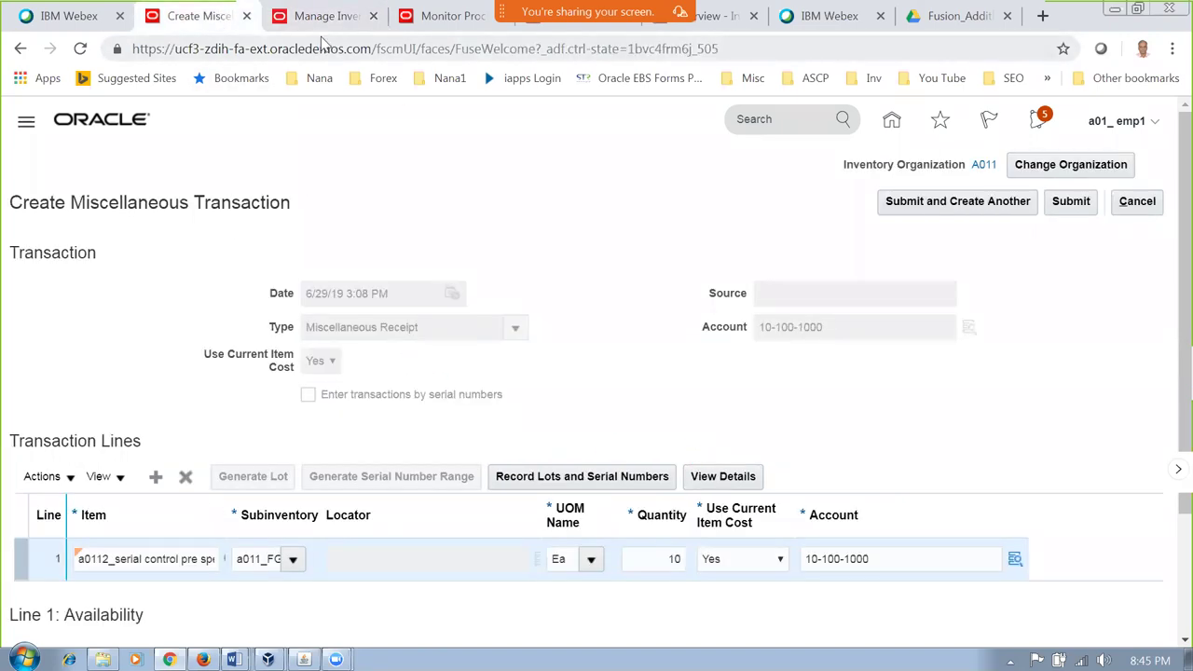
{"action": "left_click", "coordinate": [445, 16]}
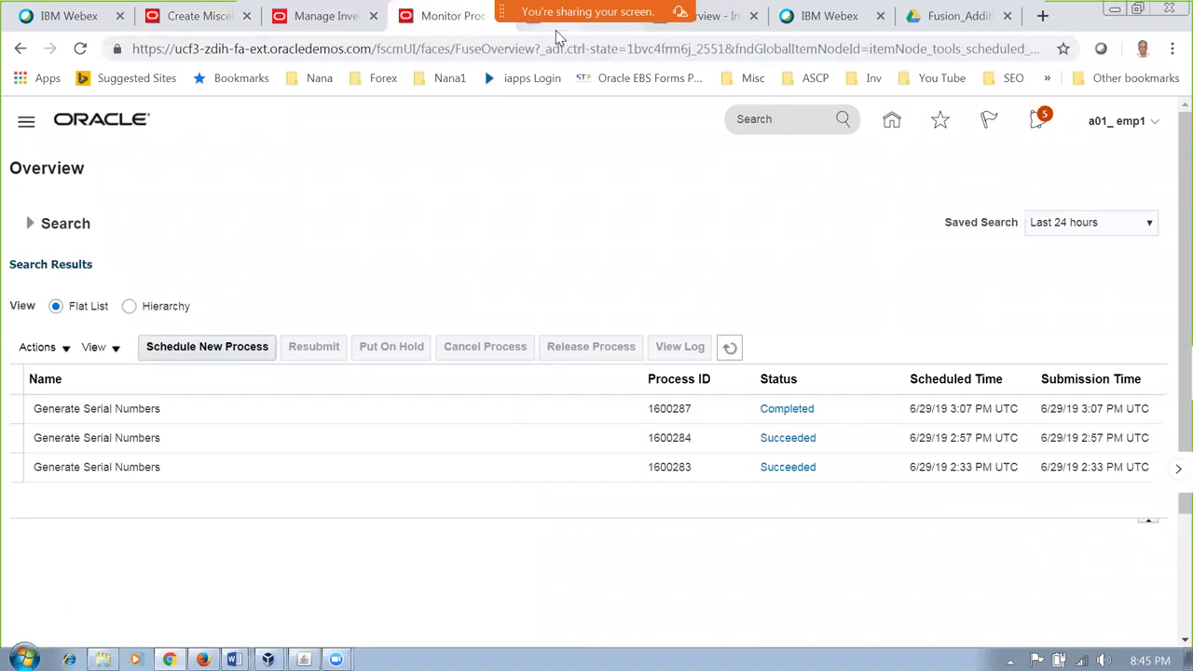
{"action": "left_click", "coordinate": [555, 29]}
{"action": "scroll", "coordinate": [532, 355], "scroll_direction": "up", "scroll_amount": 2}
{"action": "scroll", "coordinate": [539, 392], "scroll_direction": "down", "scroll_amount": 3}
Step: Give the item's lots starting prefix mou, starting number 301, maturity 12 days and hold 4 days
{"action": "left_click", "coordinate": [464, 347]}
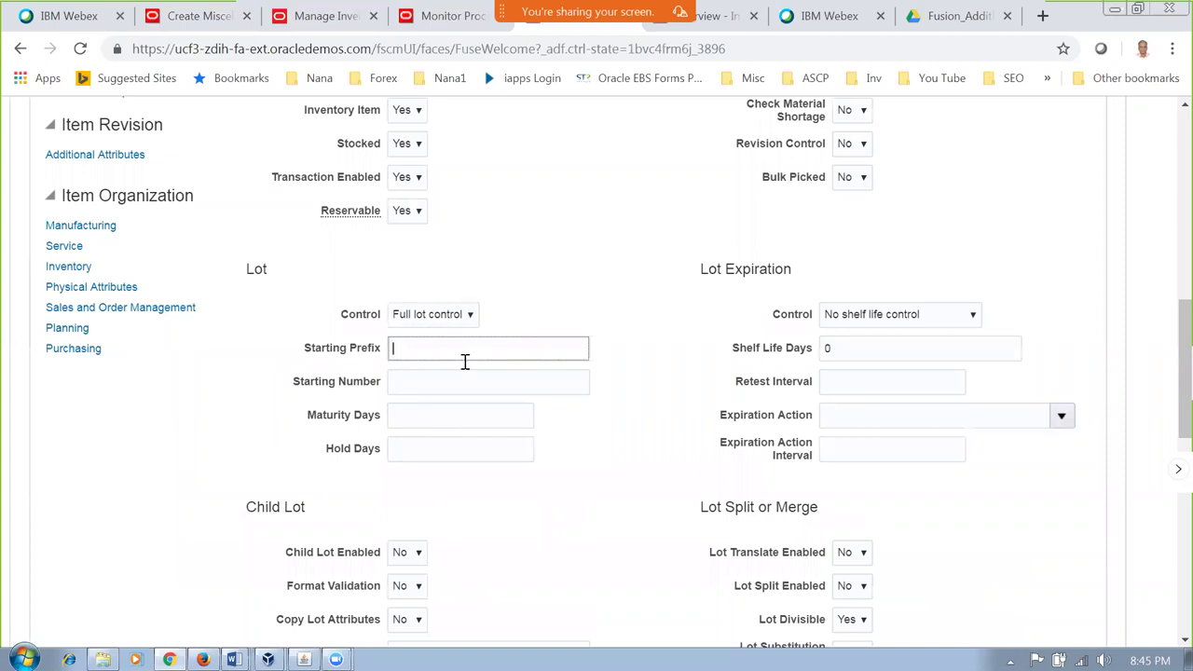
{"action": "type", "text": "mou"}
{"action": "left_click", "coordinate": [420, 383]}
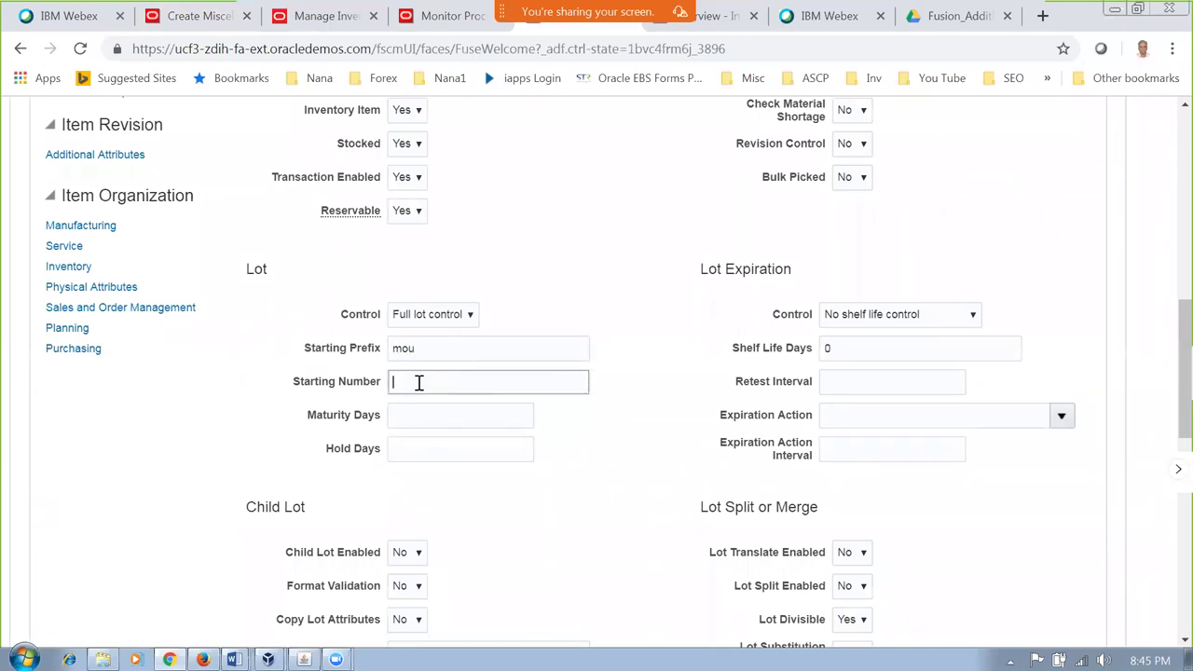
{"action": "type", "text": "301"}
{"action": "left_click", "coordinate": [447, 422]}
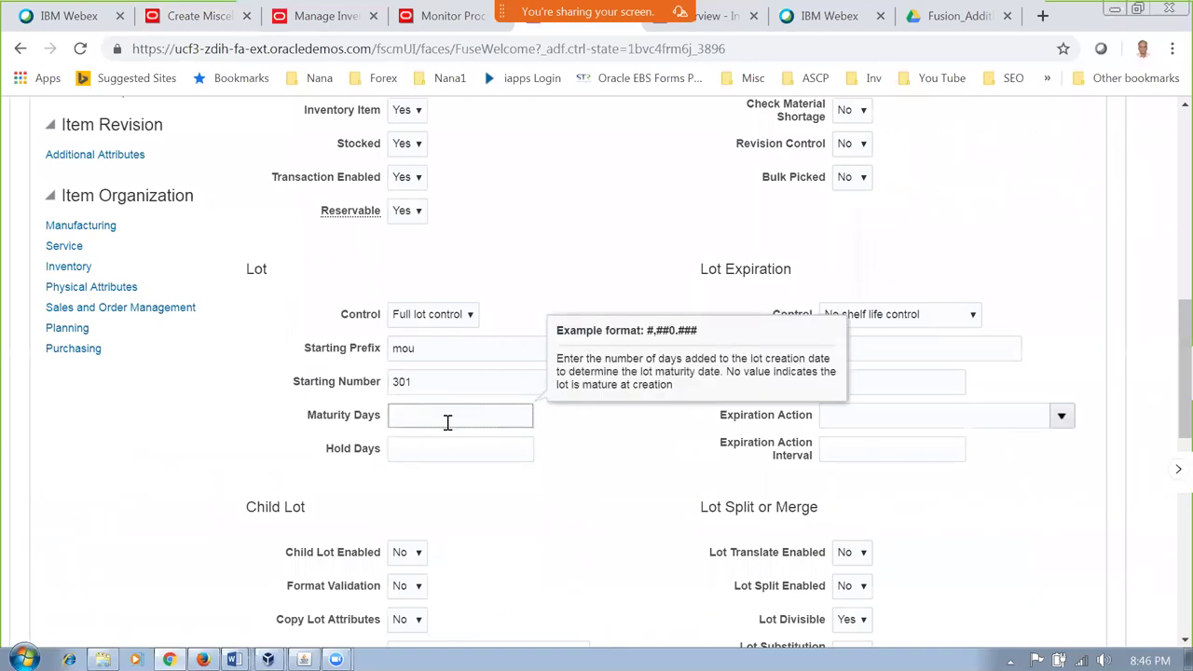
{"action": "type", "text": "12"}
{"action": "left_click", "coordinate": [448, 445]}
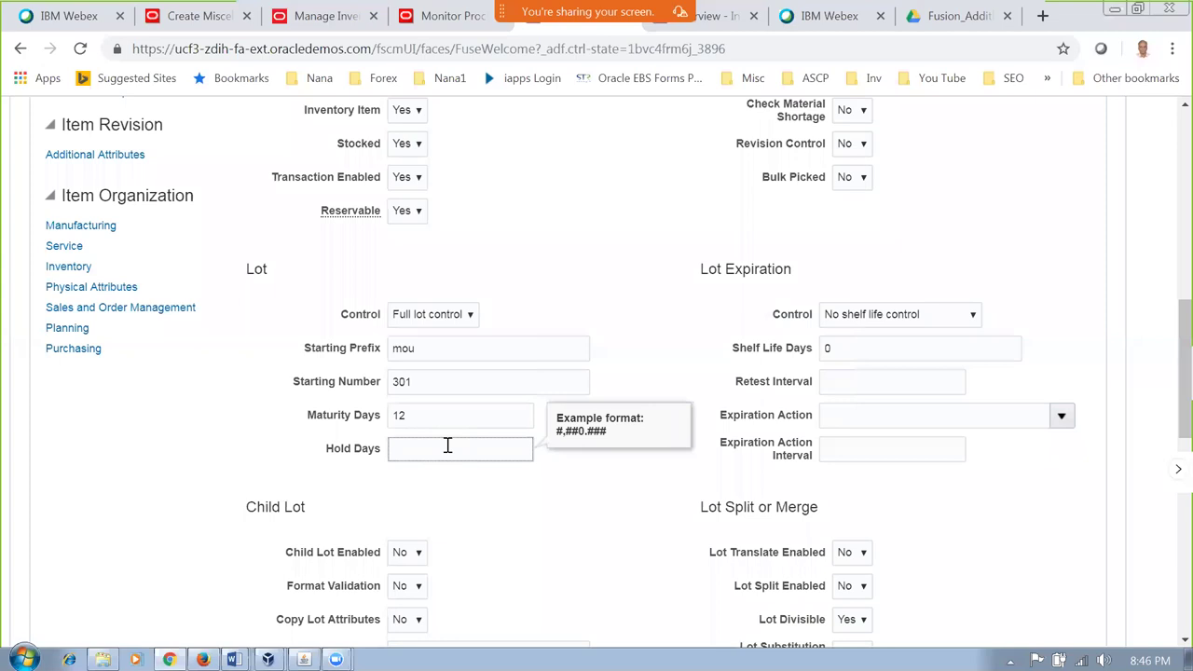
{"action": "type", "text": "4"}
{"action": "left_click", "coordinate": [455, 518]}
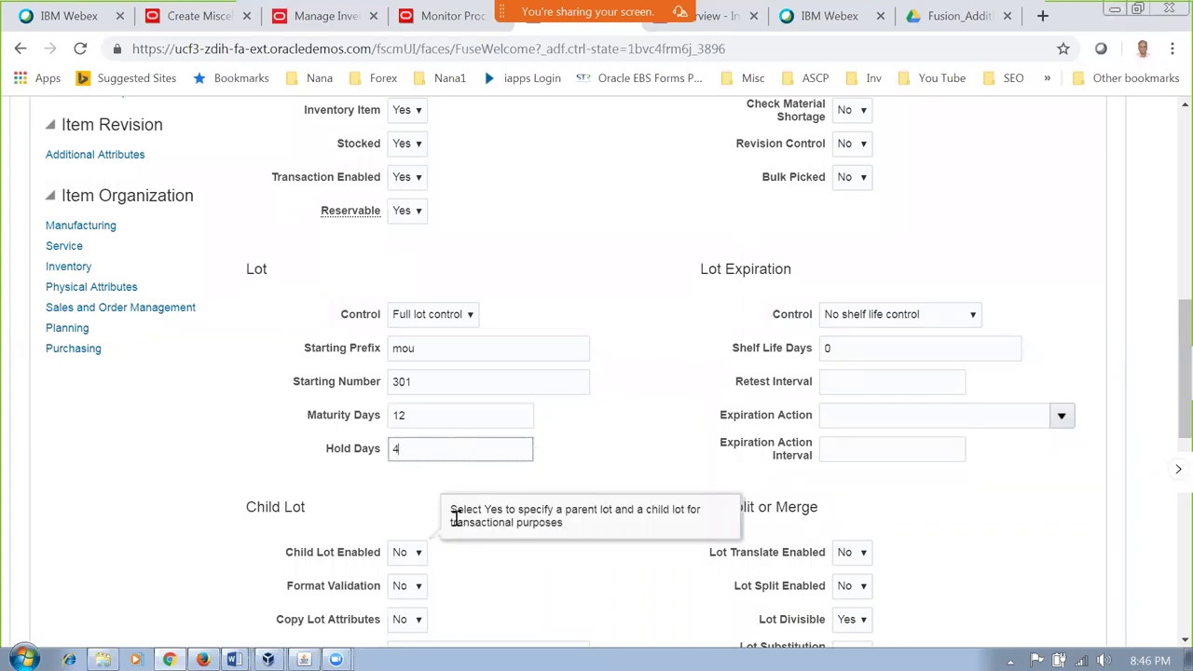
{"action": "left_click", "coordinate": [439, 415]}
{"action": "left_click", "coordinate": [419, 448]}
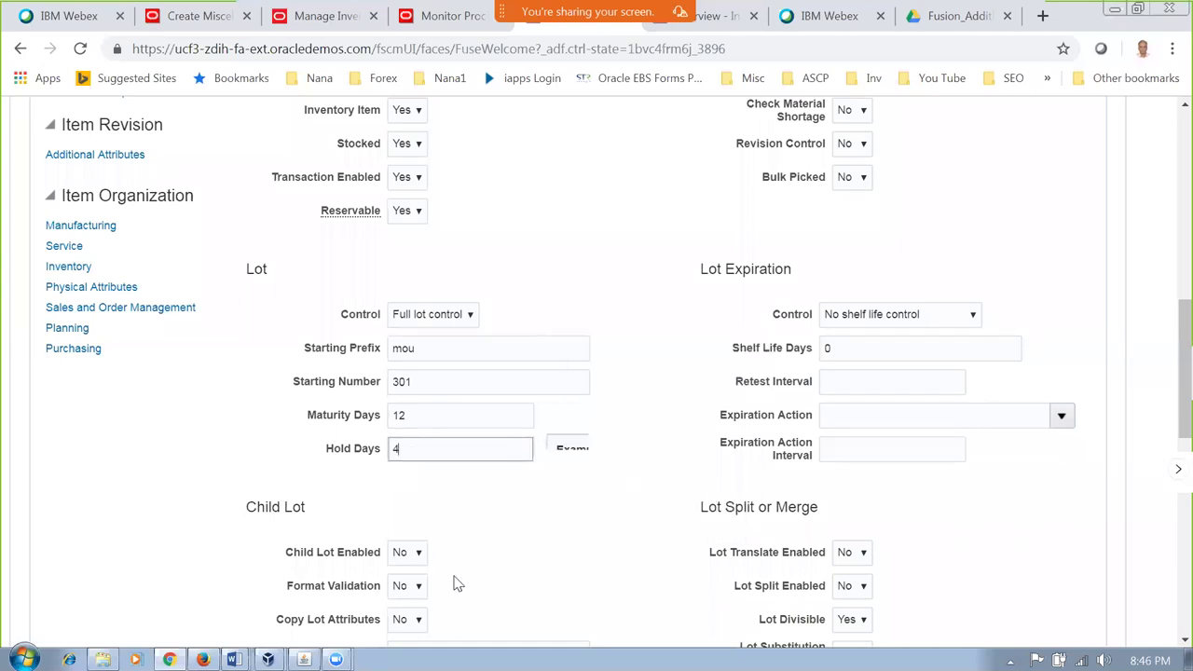
Step: Set lot expiration control to User-defined expiration date
{"action": "left_click", "coordinate": [874, 320]}
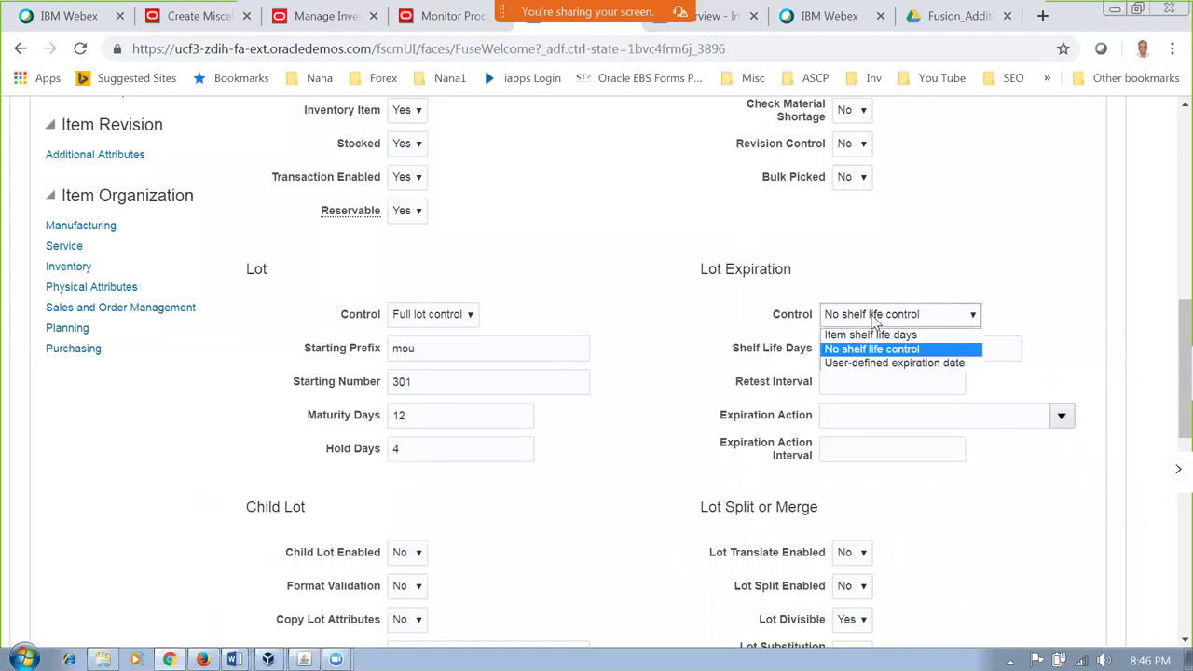
{"action": "left_click", "coordinate": [864, 365]}
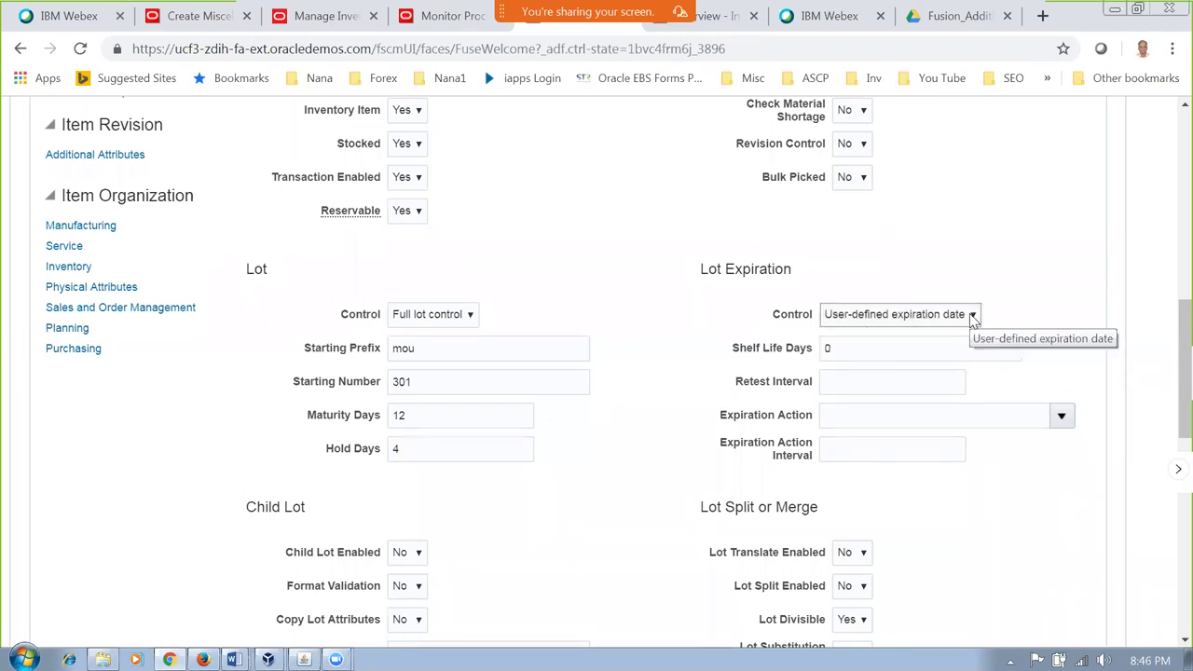
{"action": "left_click", "coordinate": [886, 315]}
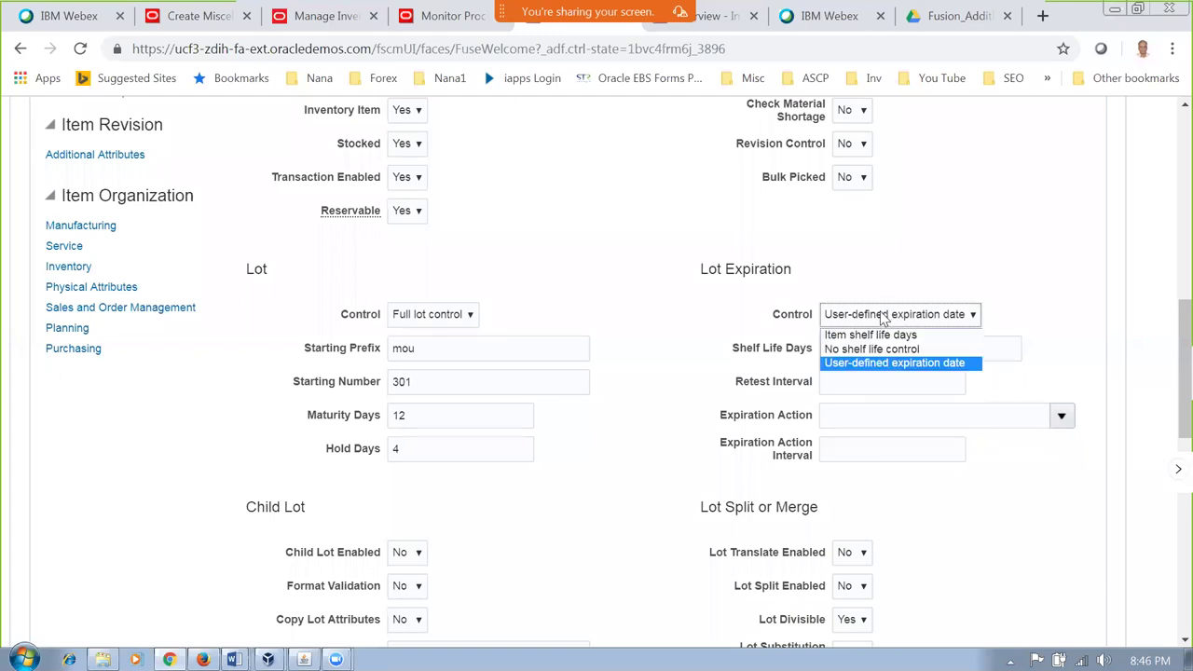
Step: Base lot expiration on Item shelf life days with 15 shelf life days
{"action": "left_click", "coordinate": [867, 335]}
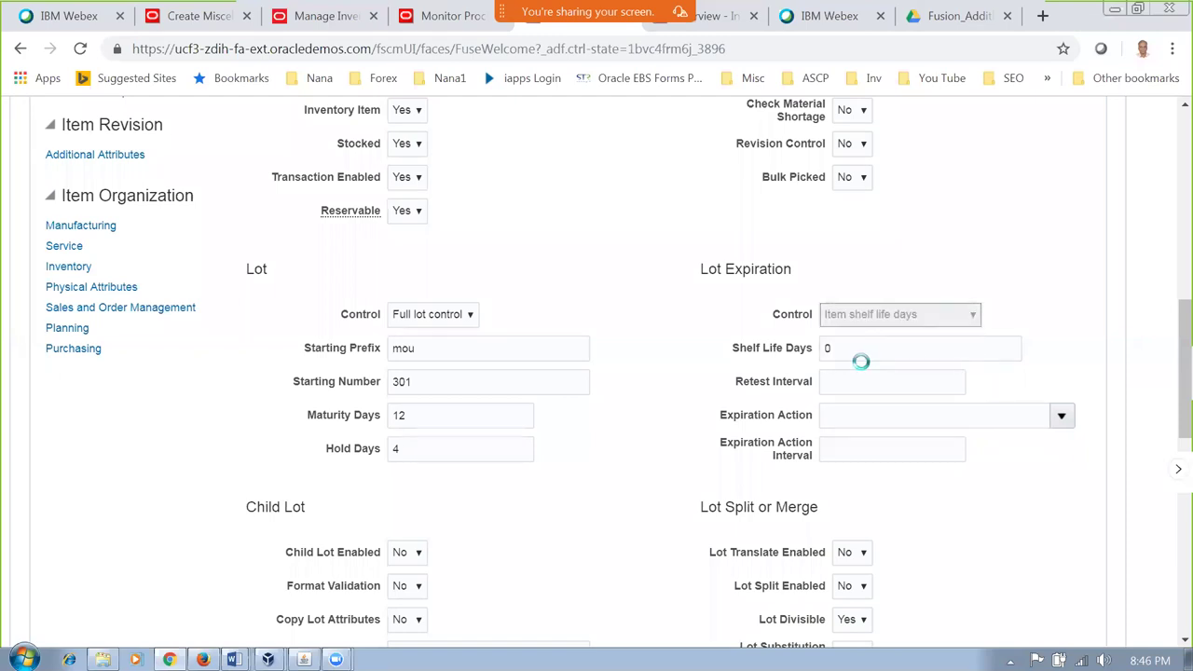
{"action": "left_click", "coordinate": [855, 352]}
{"action": "type", "text": "15"}
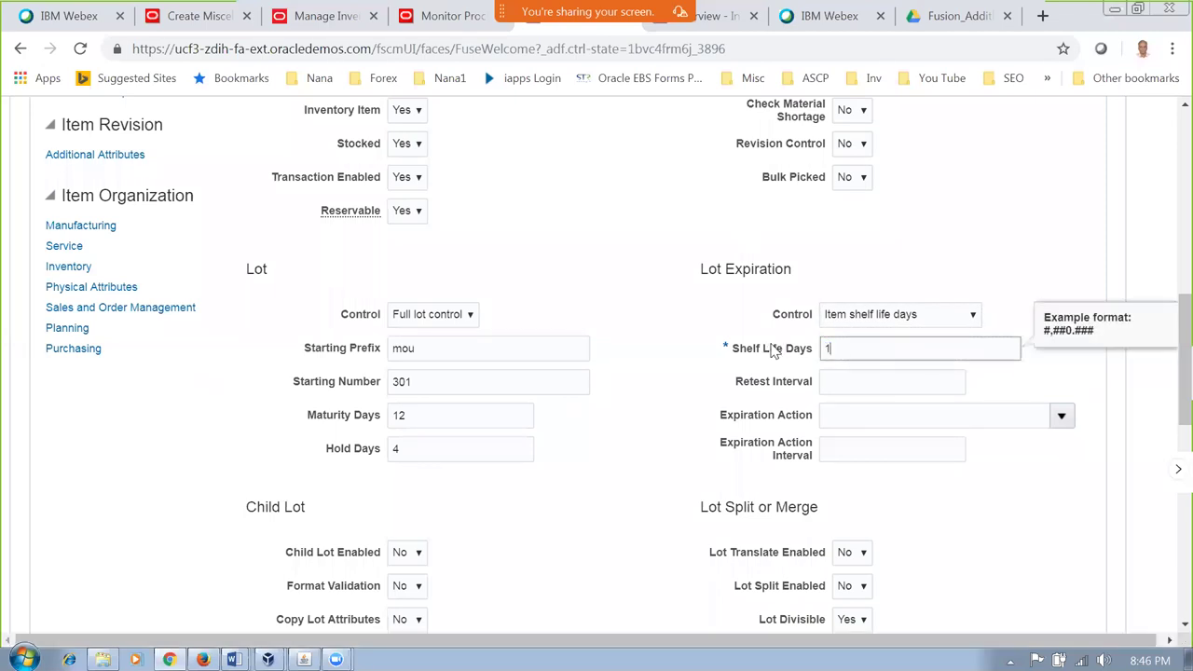
{"action": "left_click", "coordinate": [949, 257]}
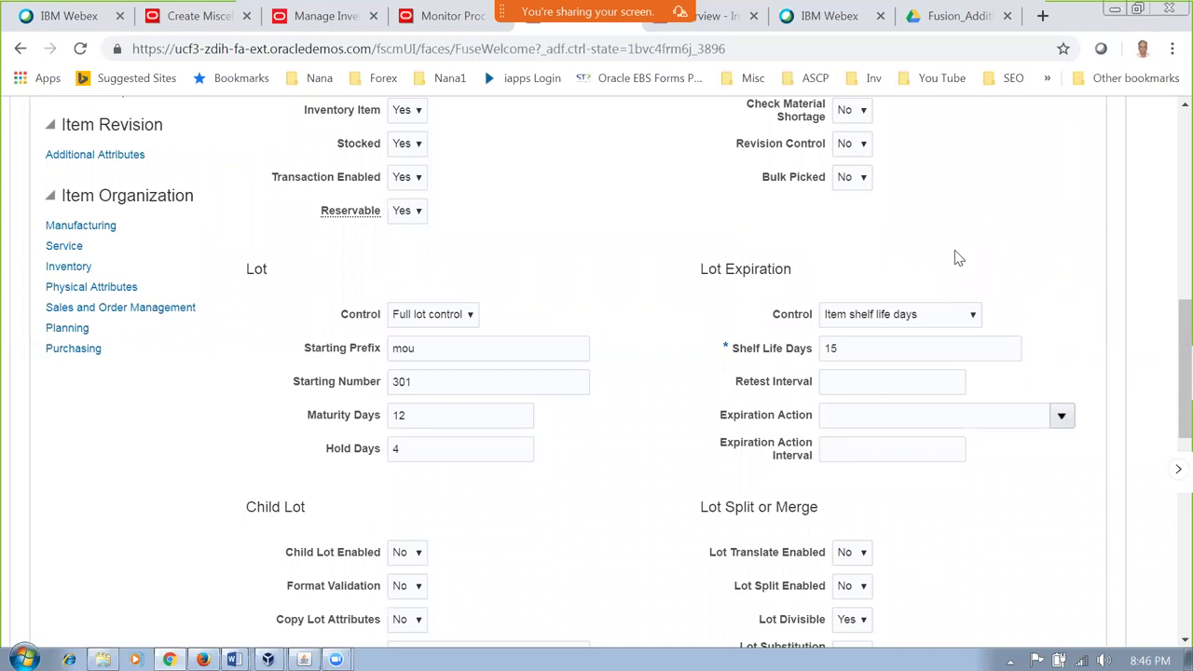
{"action": "left_click", "coordinate": [429, 422]}
{"action": "left_click", "coordinate": [428, 441]}
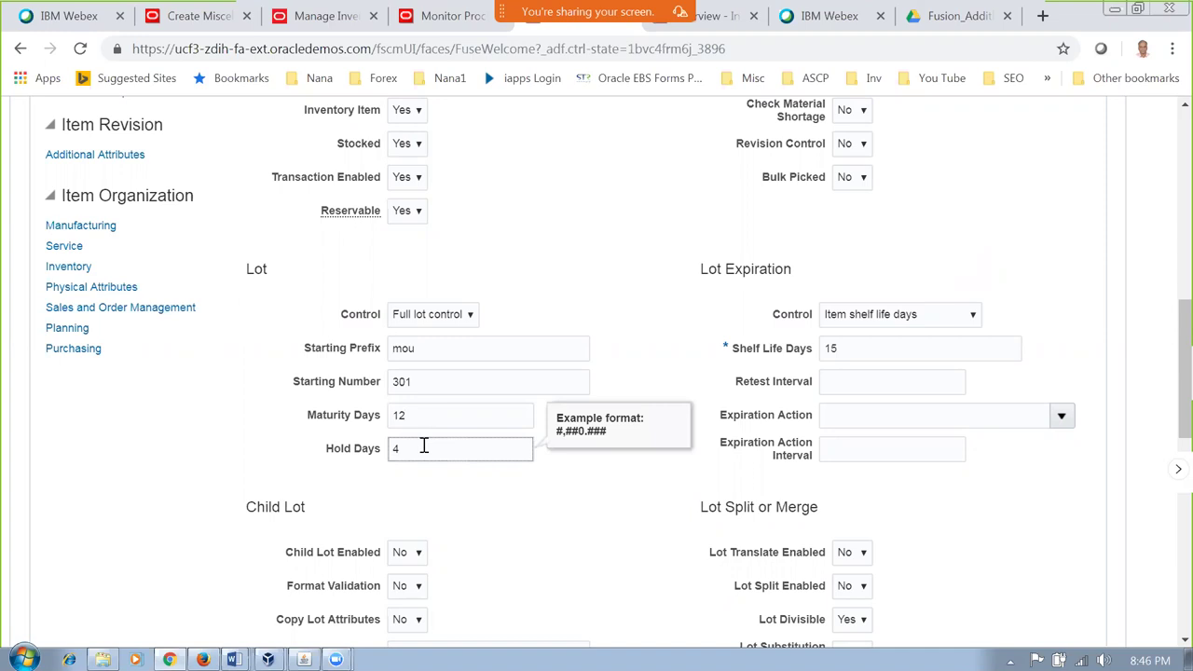
Step: Set retest interval 4, expiration action a01_imp_concentration and action interval 1
{"action": "left_click", "coordinate": [856, 384]}
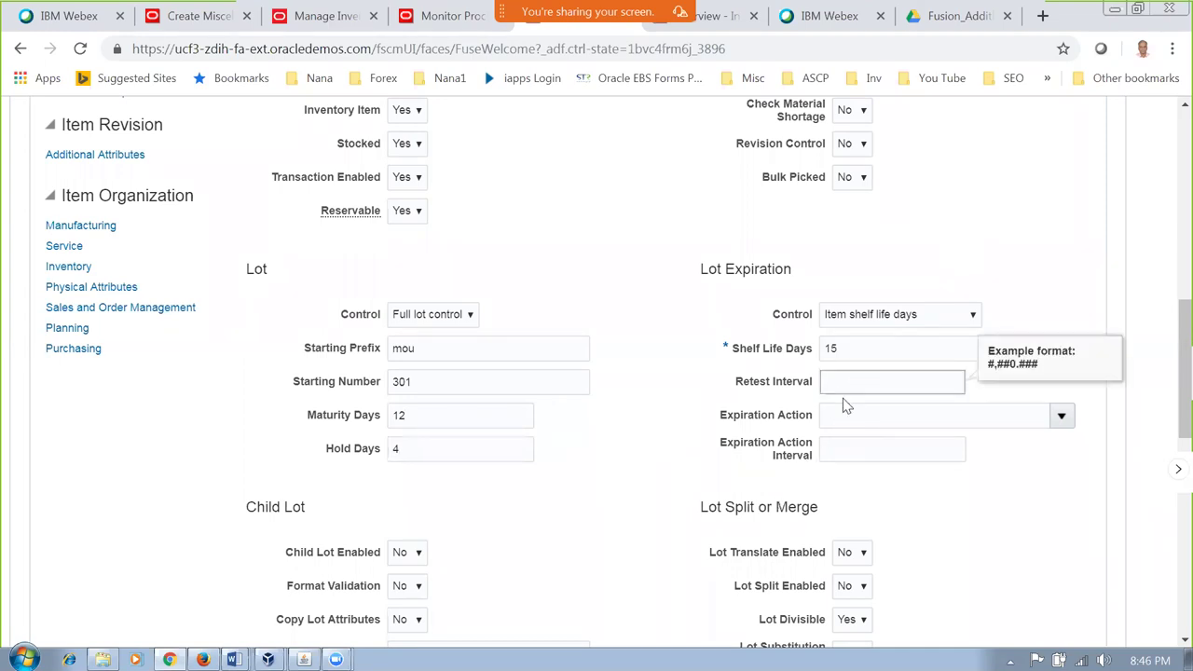
{"action": "type", "text": "4"}
{"action": "left_click", "coordinate": [1062, 416]}
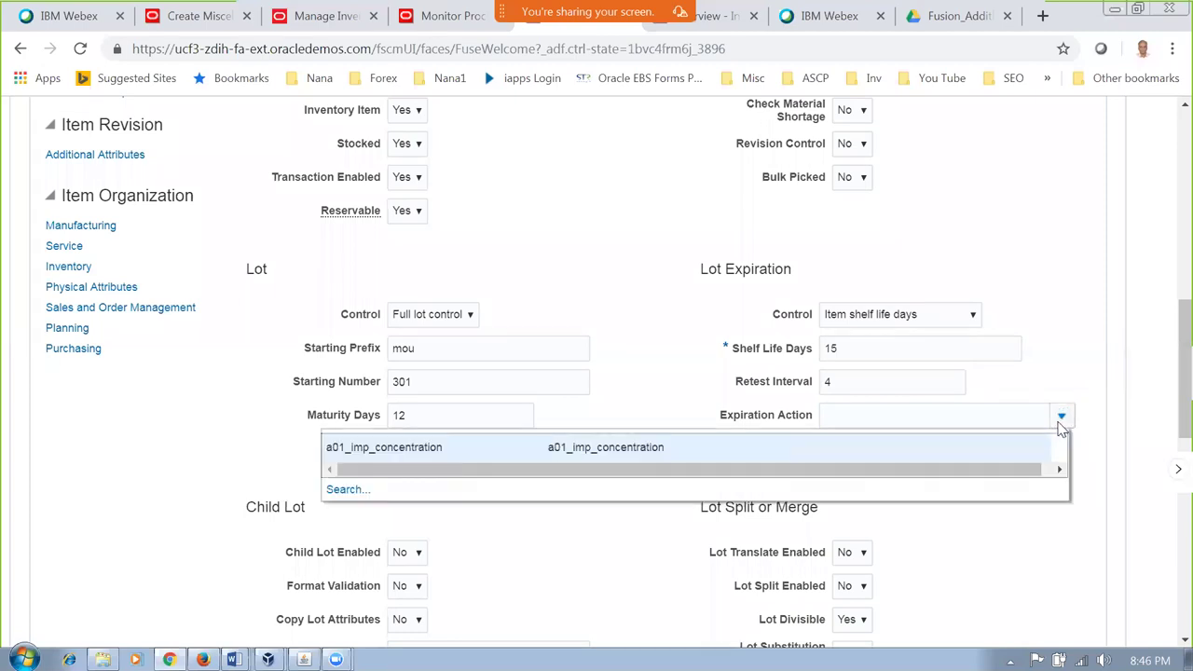
{"action": "left_click", "coordinate": [454, 449]}
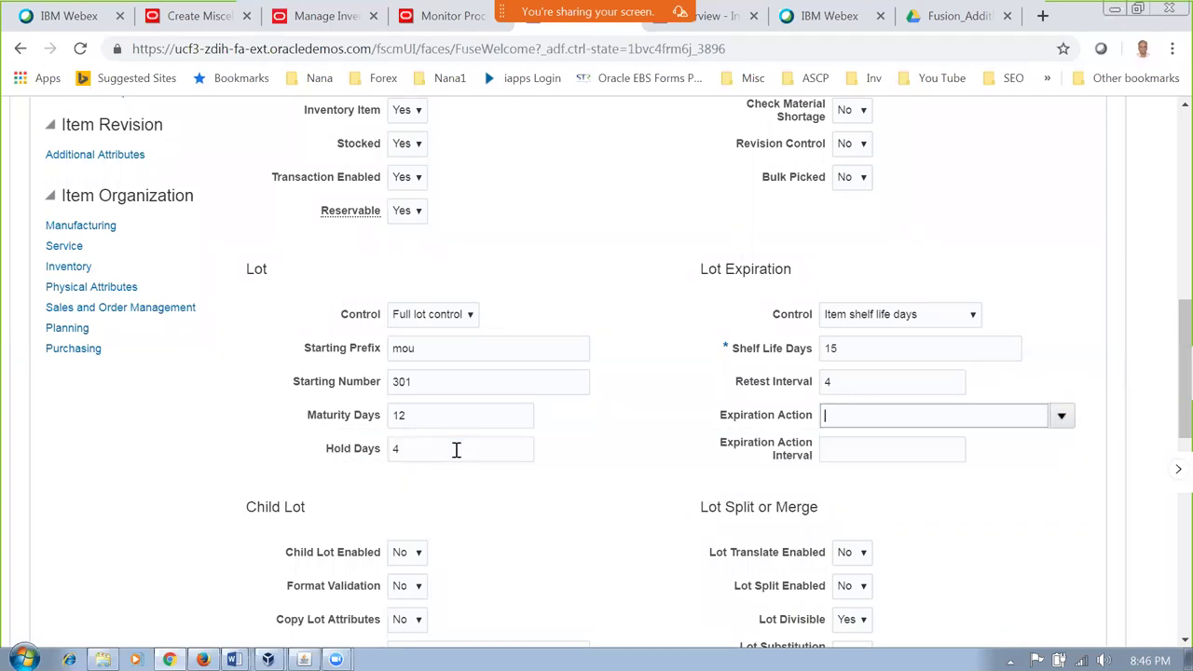
{"action": "left_click", "coordinate": [858, 449]}
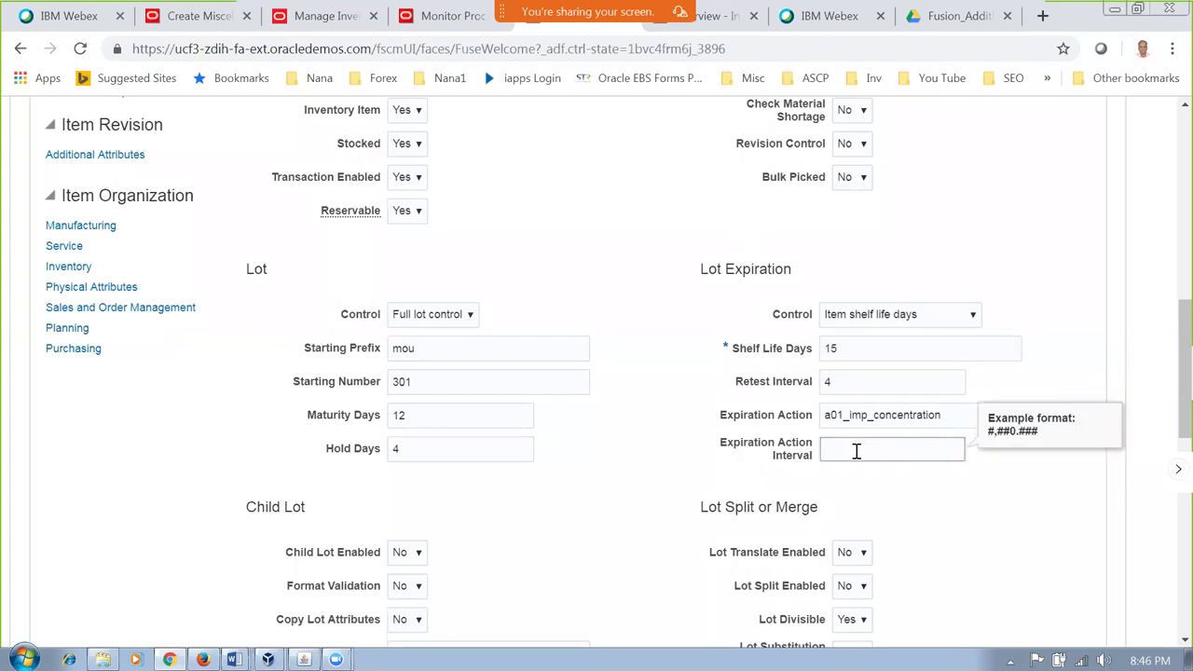
{"action": "type", "text": "1"}
{"action": "left_click", "coordinate": [921, 353]}
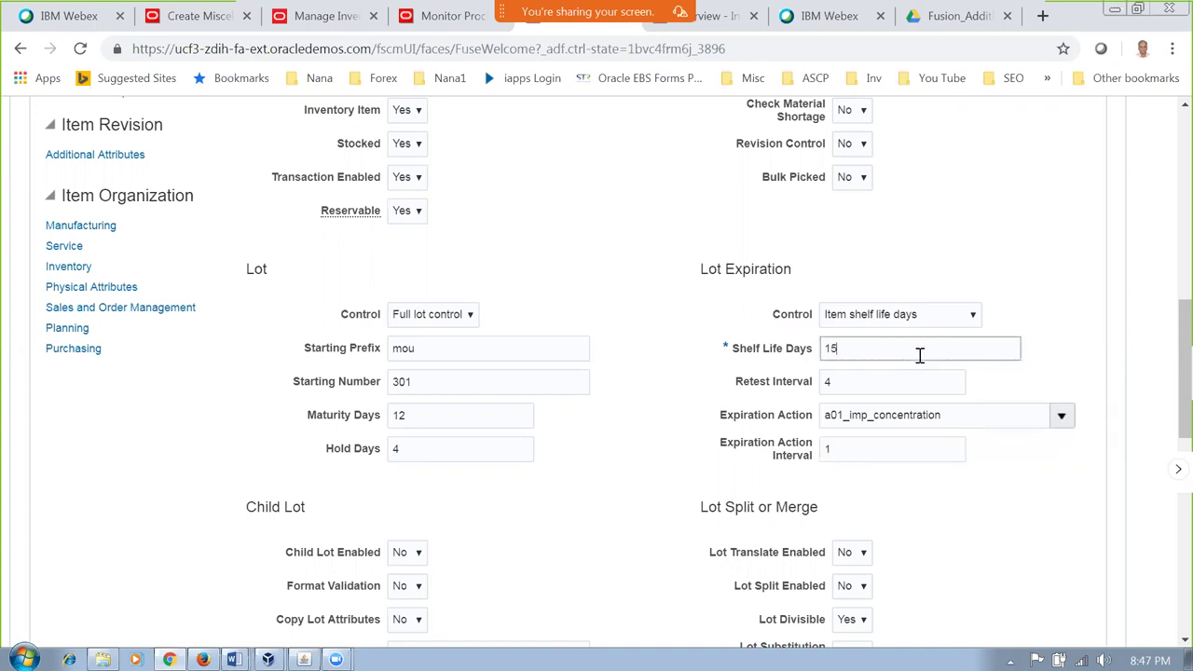
{"action": "left_click", "coordinate": [909, 274]}
{"action": "scroll", "coordinate": [624, 444], "scroll_direction": "down", "scroll_amount": 2}
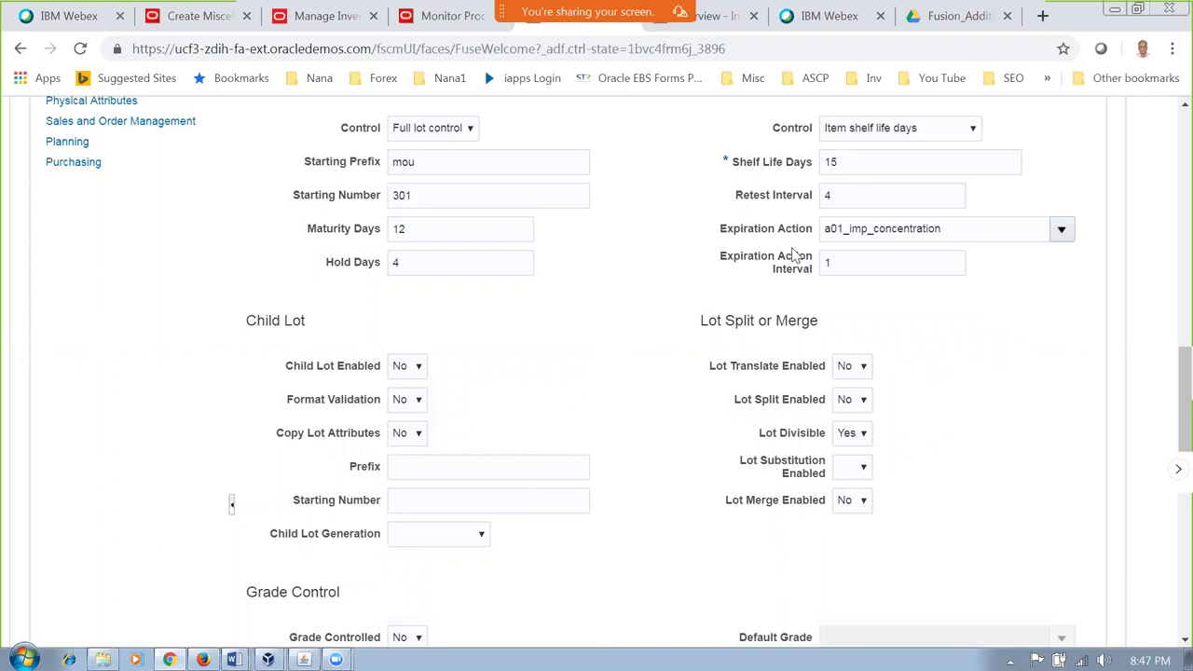
{"action": "left_click_drag", "start_coordinate": [965, 230], "coordinate": [788, 259]}
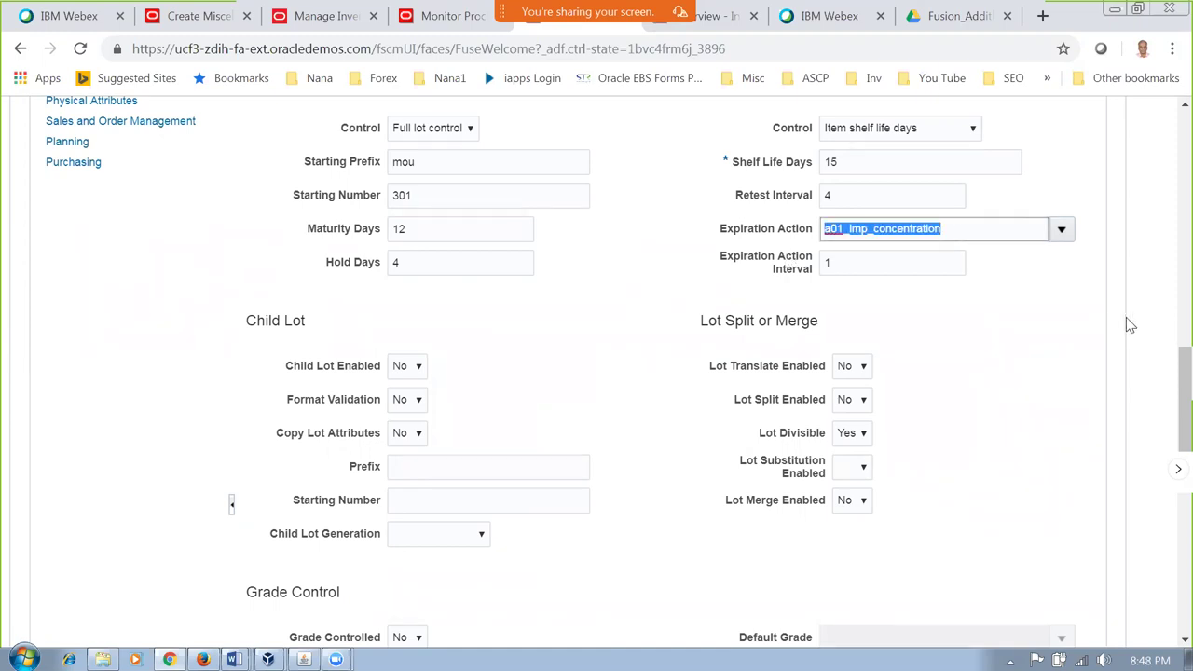
{"action": "left_click", "coordinate": [1018, 332]}
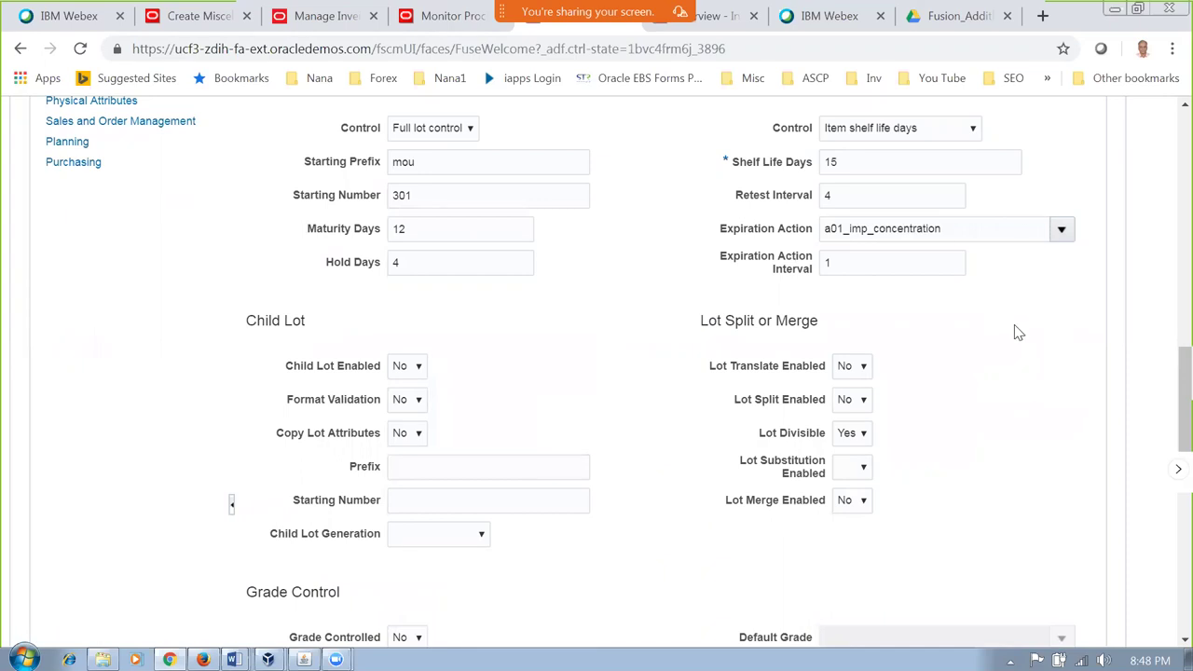
{"action": "left_click", "coordinate": [1061, 232]}
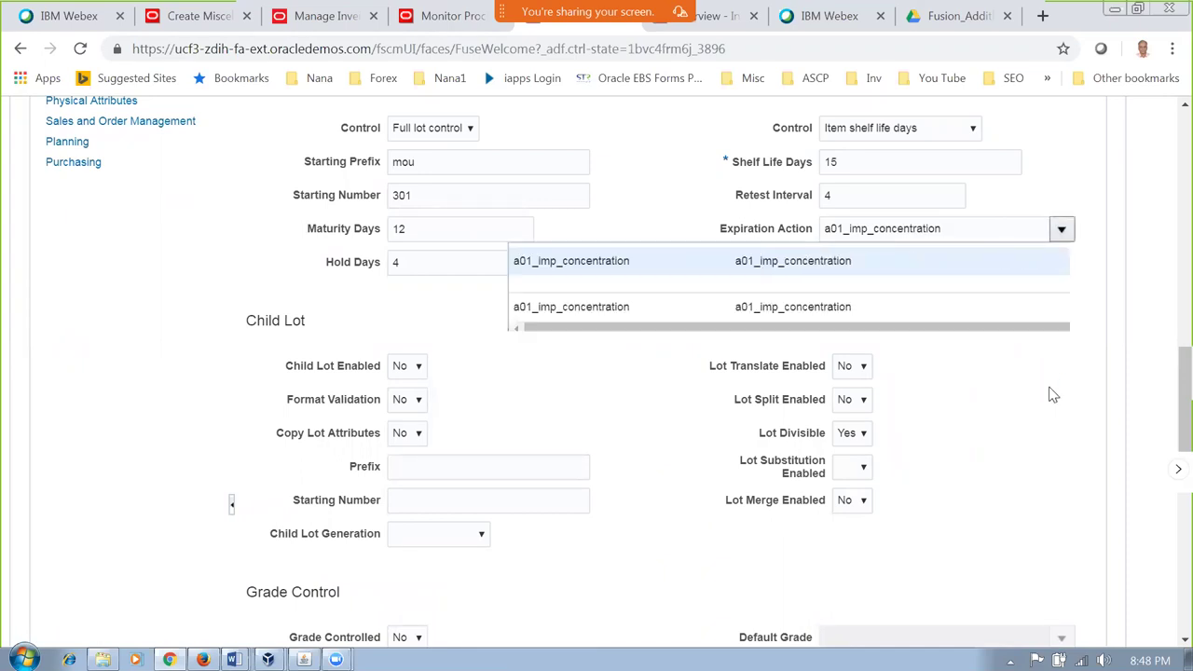
{"action": "left_click", "coordinate": [1007, 440]}
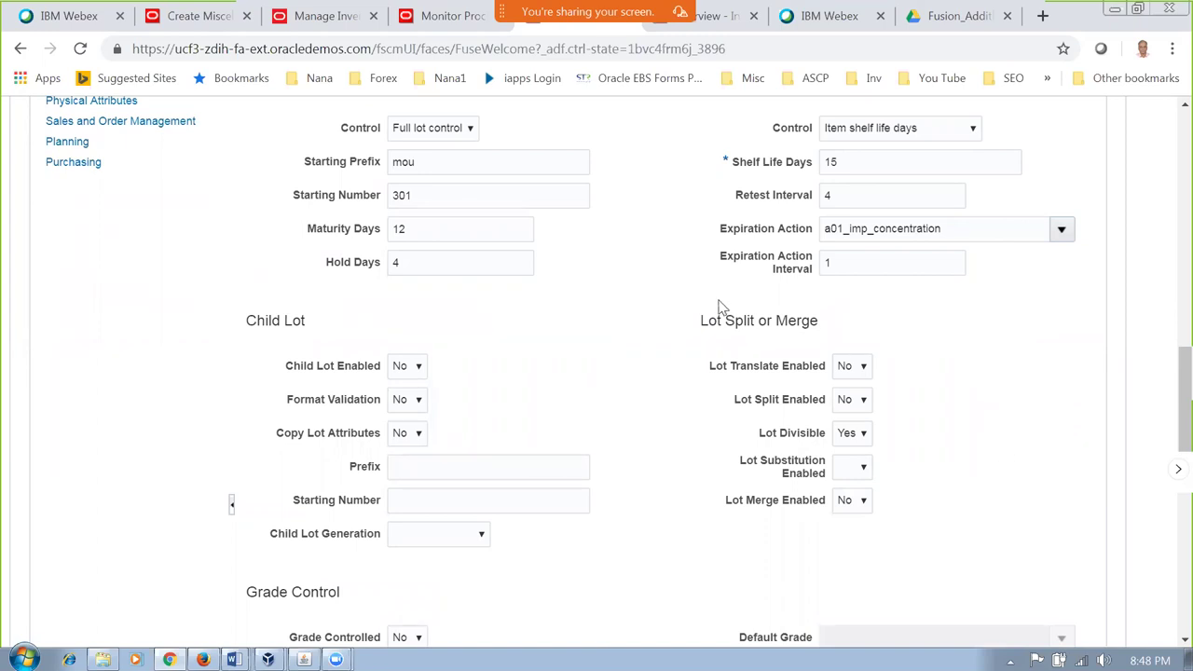
{"action": "scroll", "coordinate": [718, 308], "scroll_direction": "up", "scroll_amount": 1}
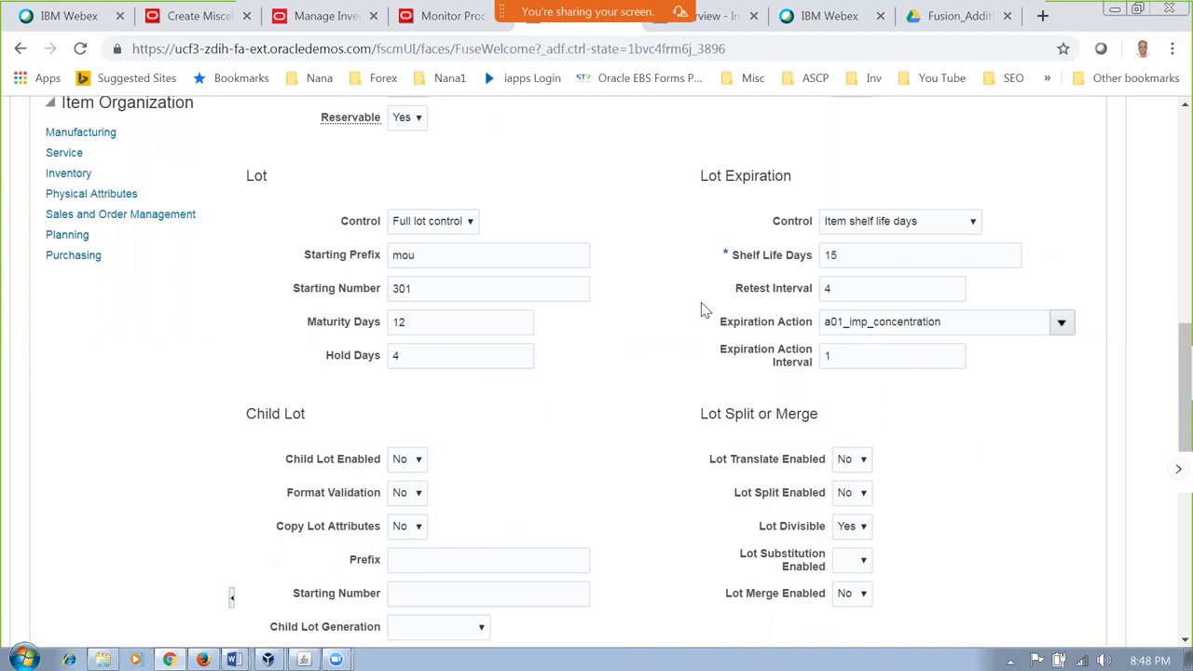
{"action": "left_click", "coordinate": [873, 261]}
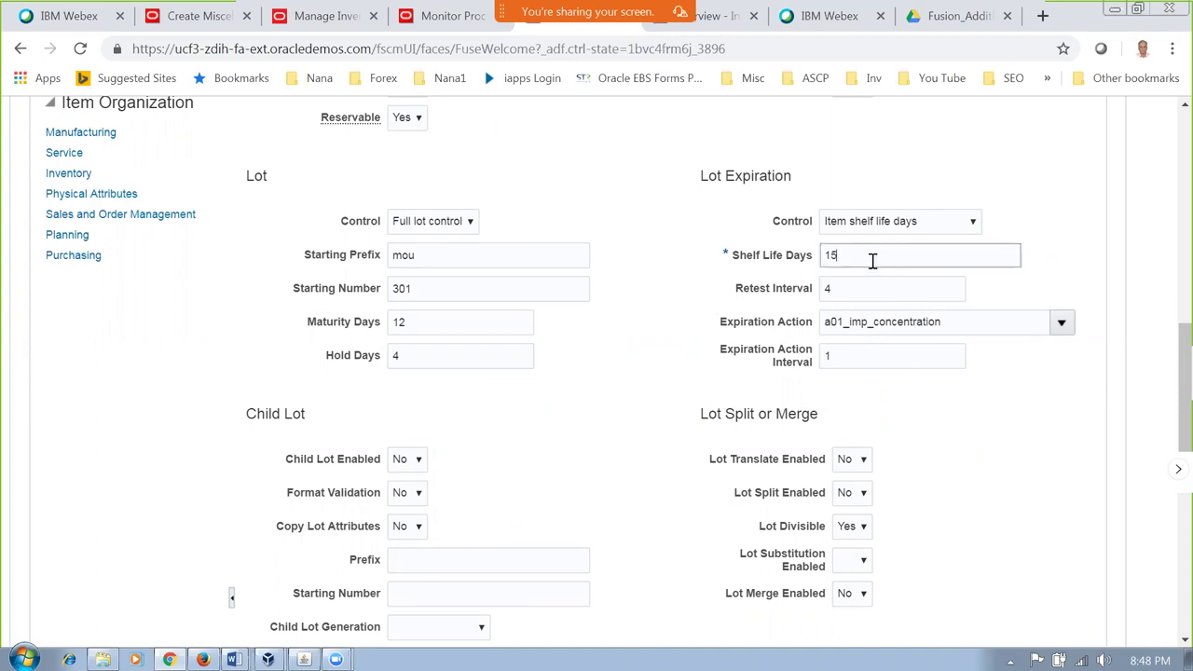
{"action": "left_click", "coordinate": [637, 314]}
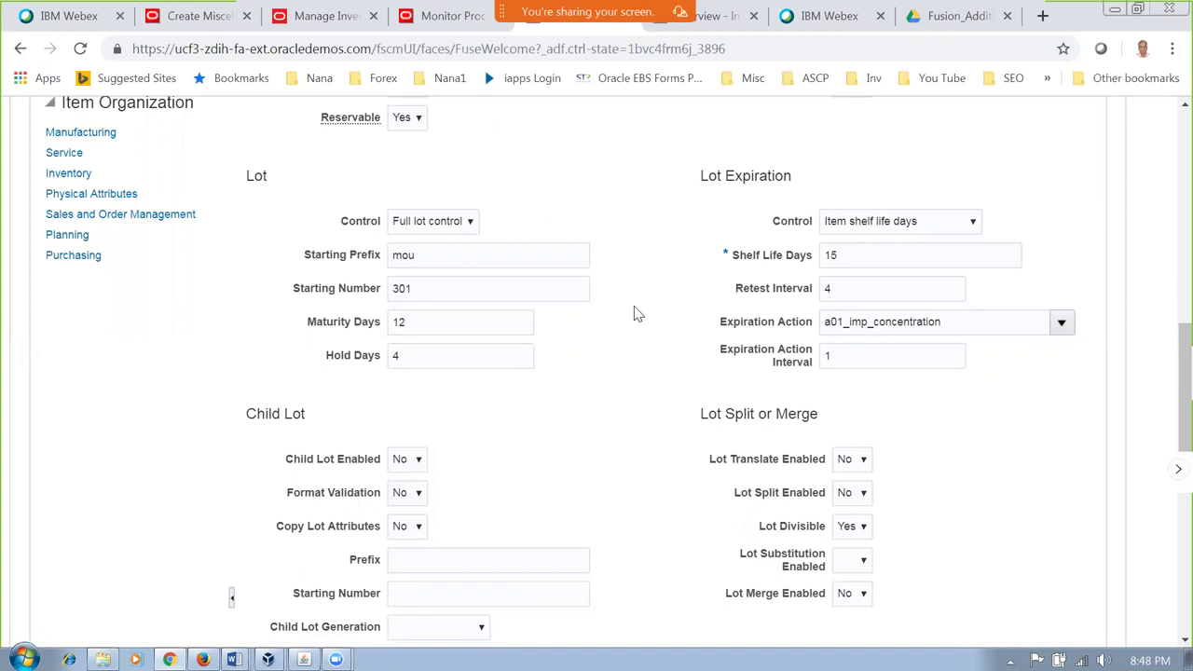
{"action": "left_click_drag", "start_coordinate": [844, 260], "coordinate": [822, 260]}
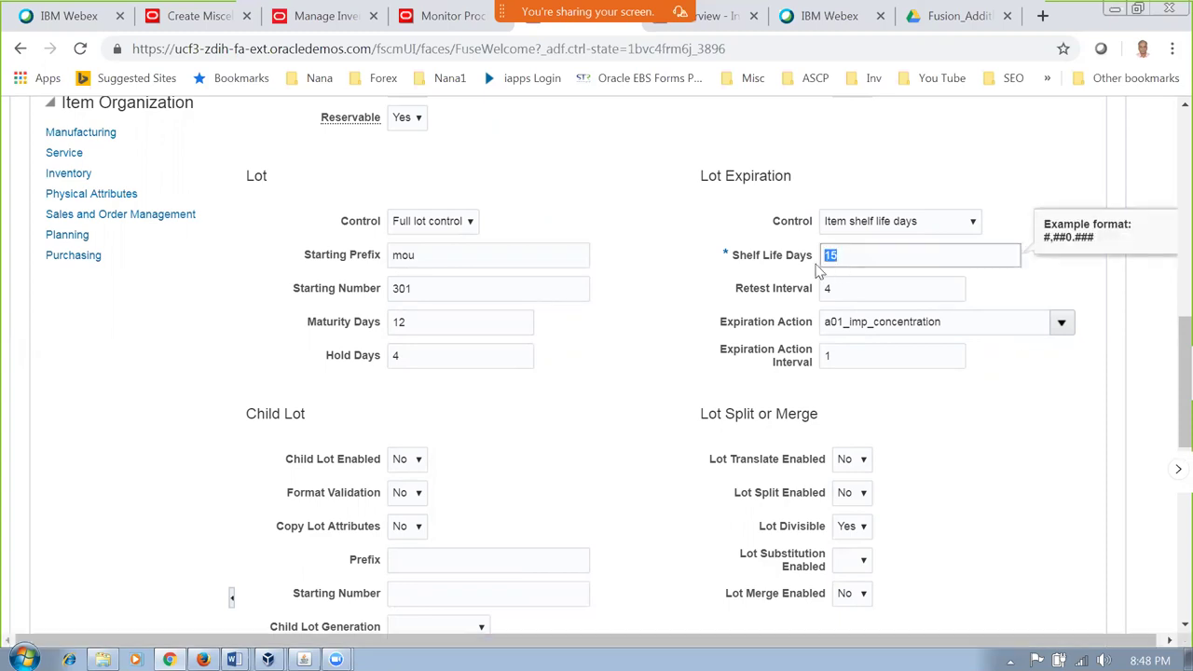
{"action": "left_click", "coordinate": [643, 390]}
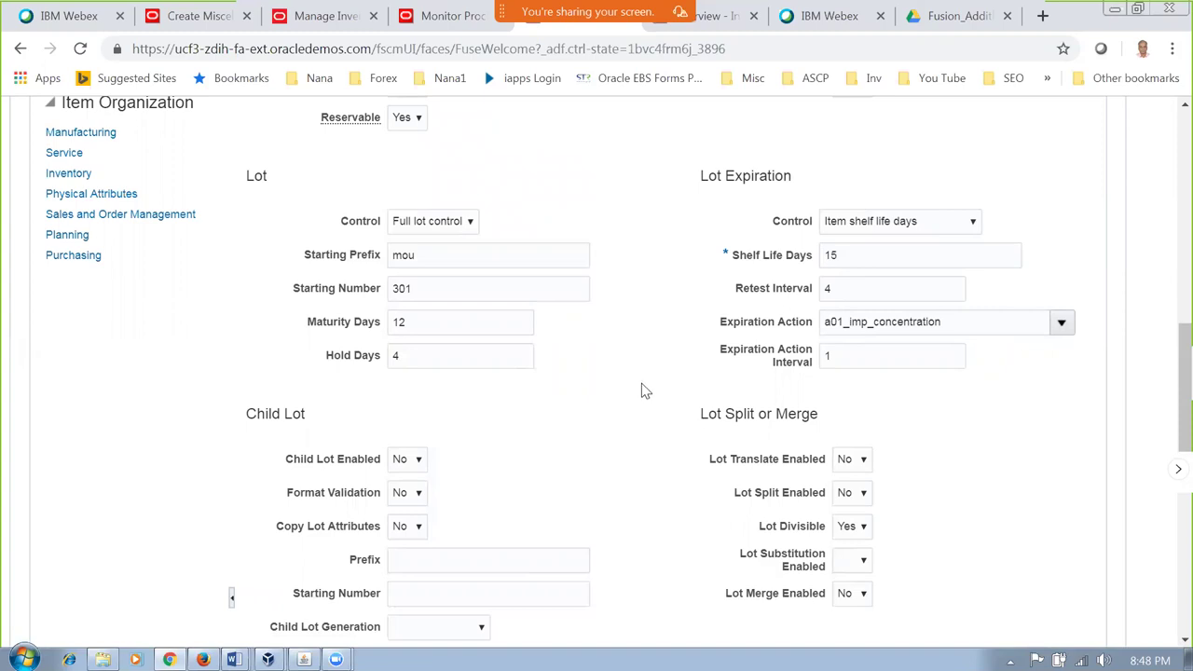
{"action": "left_click", "coordinate": [911, 255]}
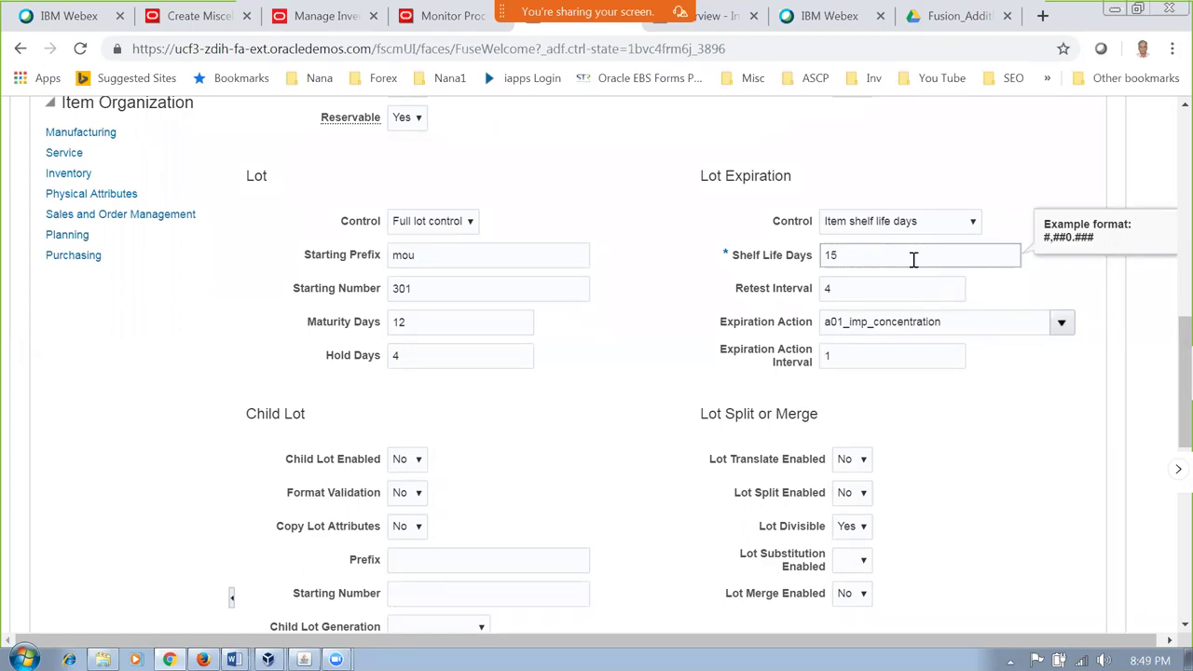
{"action": "left_click", "coordinate": [900, 285]}
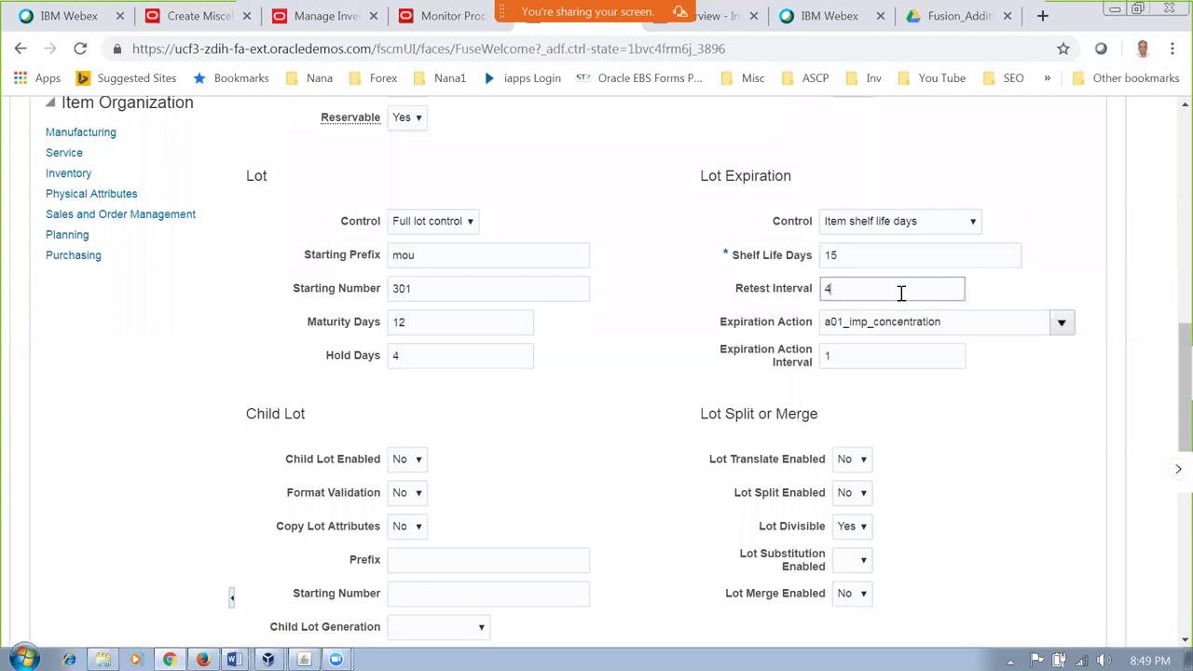
{"action": "left_click", "coordinate": [888, 254]}
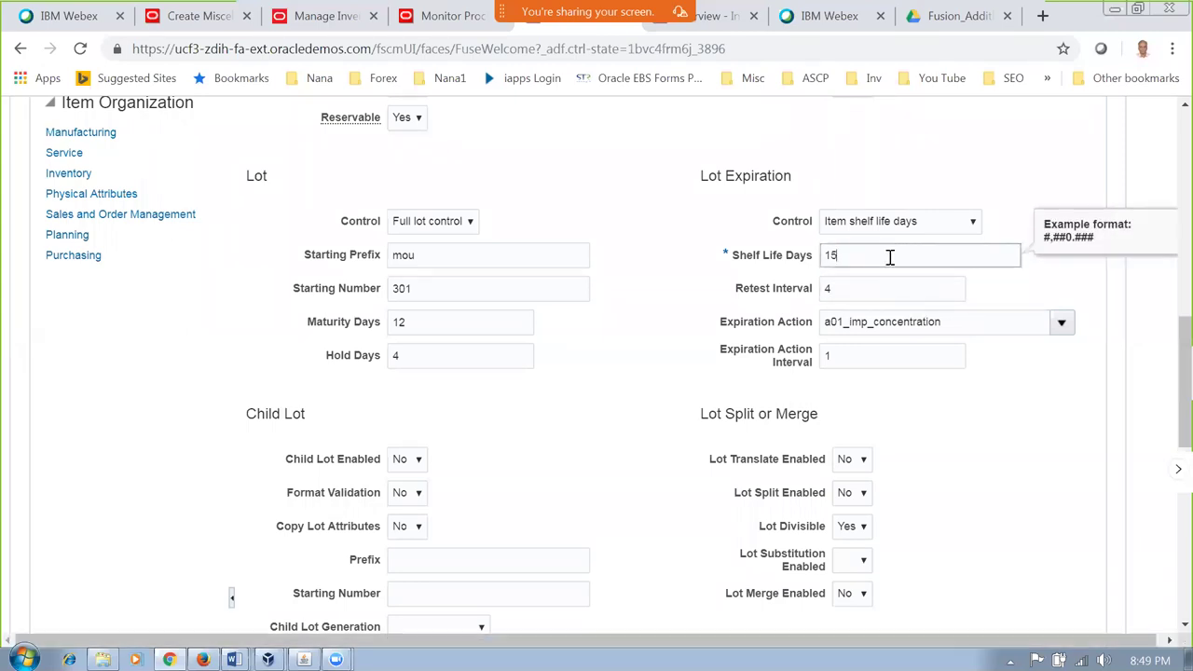
{"action": "left_click", "coordinate": [847, 353]}
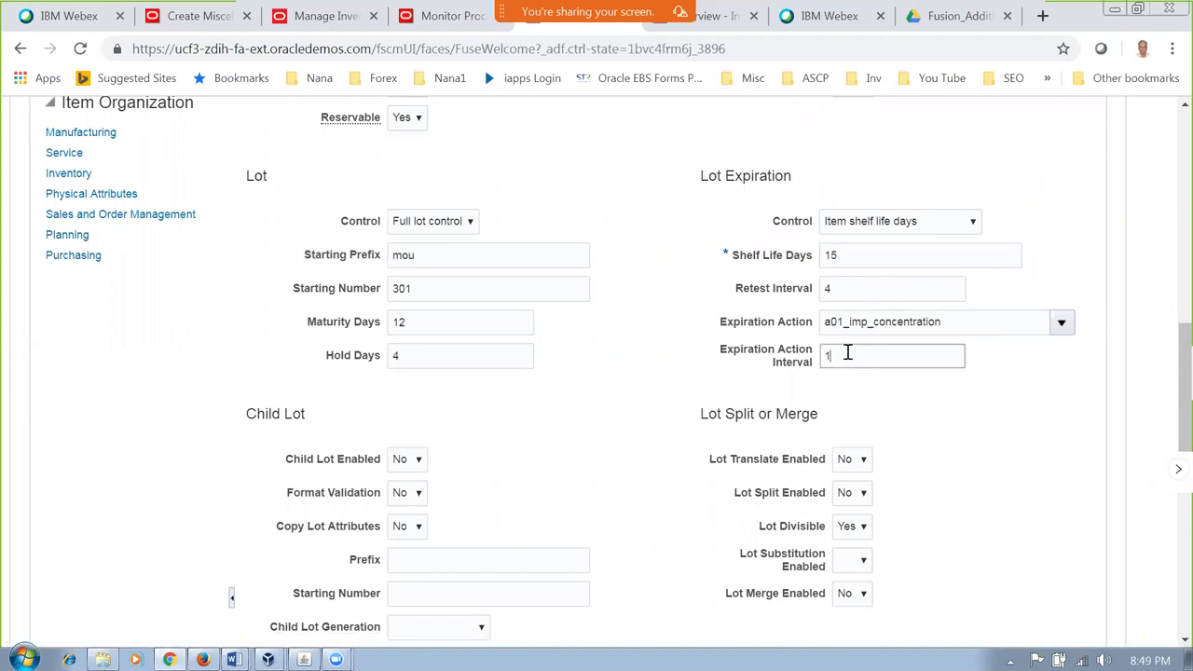
{"action": "left_click", "coordinate": [466, 353]}
{"action": "left_click", "coordinate": [440, 329]}
{"action": "left_click", "coordinate": [442, 291]}
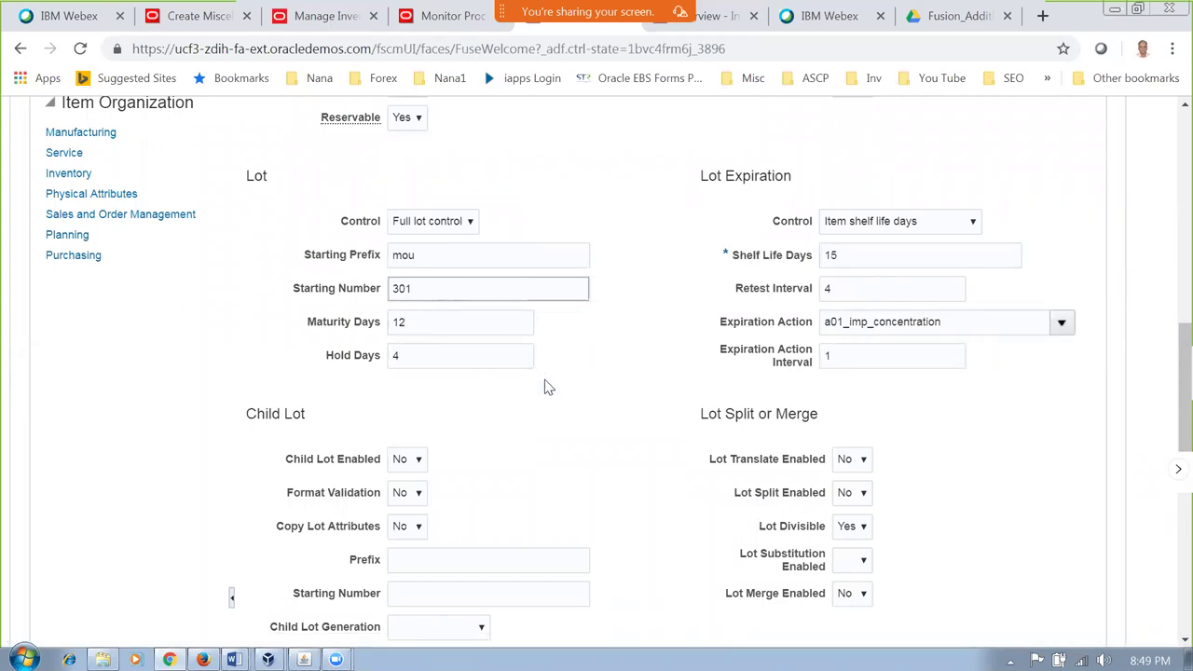
{"action": "left_click", "coordinate": [595, 399]}
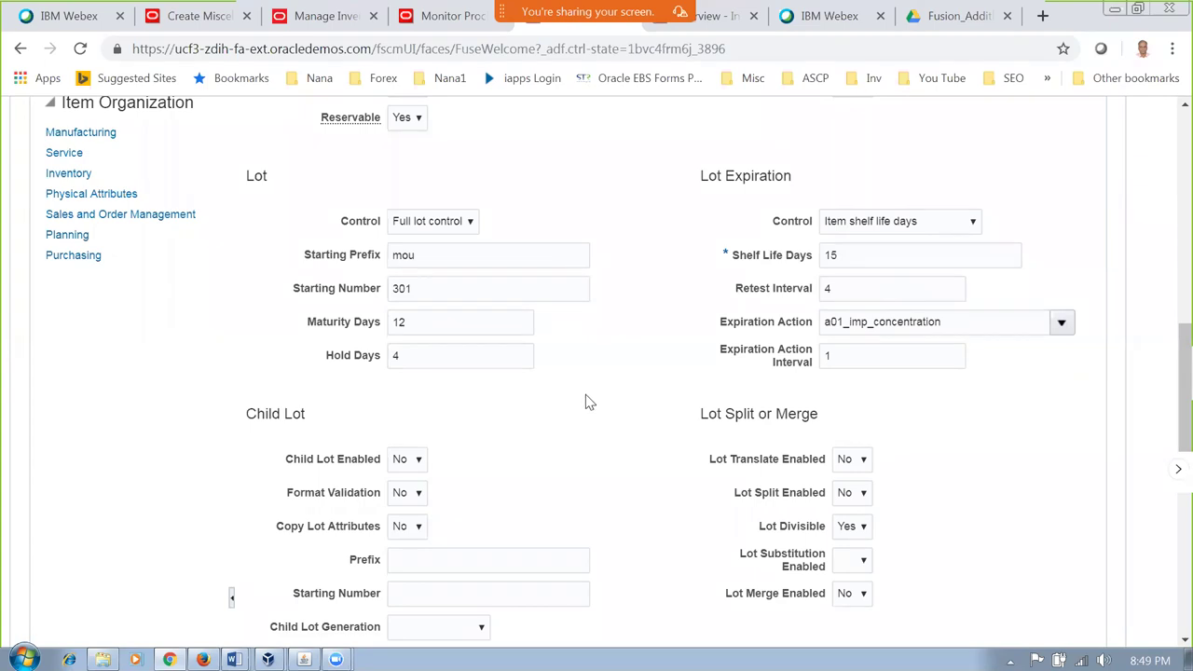
{"action": "scroll", "coordinate": [588, 402], "scroll_direction": "down", "scroll_amount": 1}
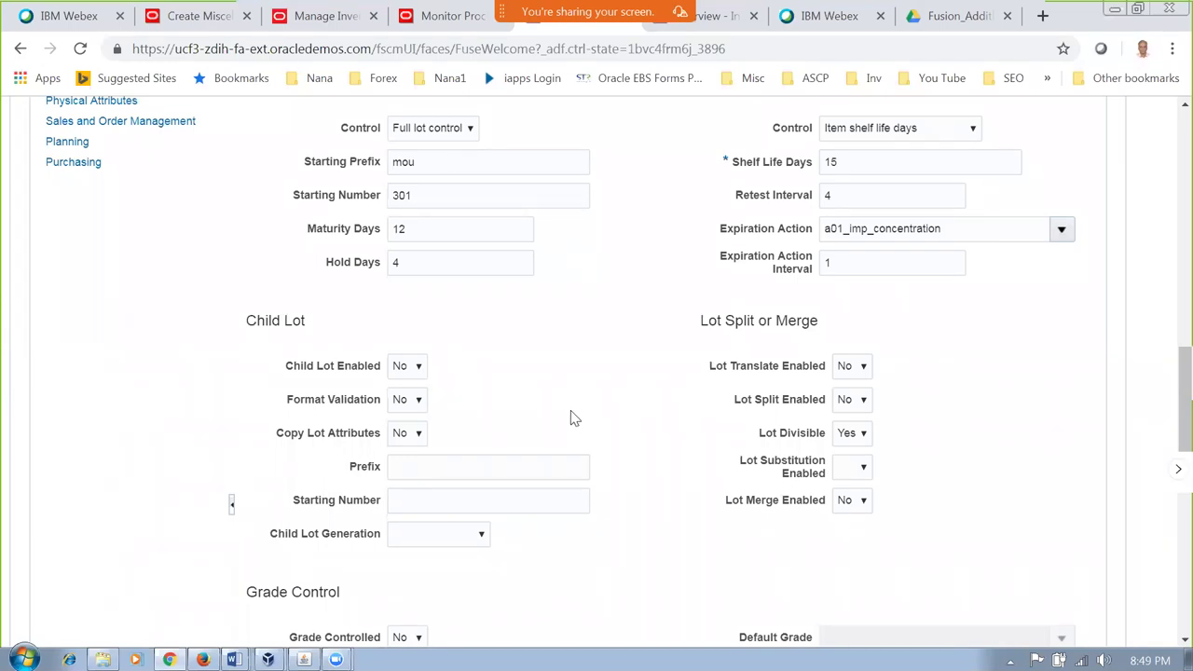
{"action": "scroll", "coordinate": [571, 412], "scroll_direction": "up", "scroll_amount": 2}
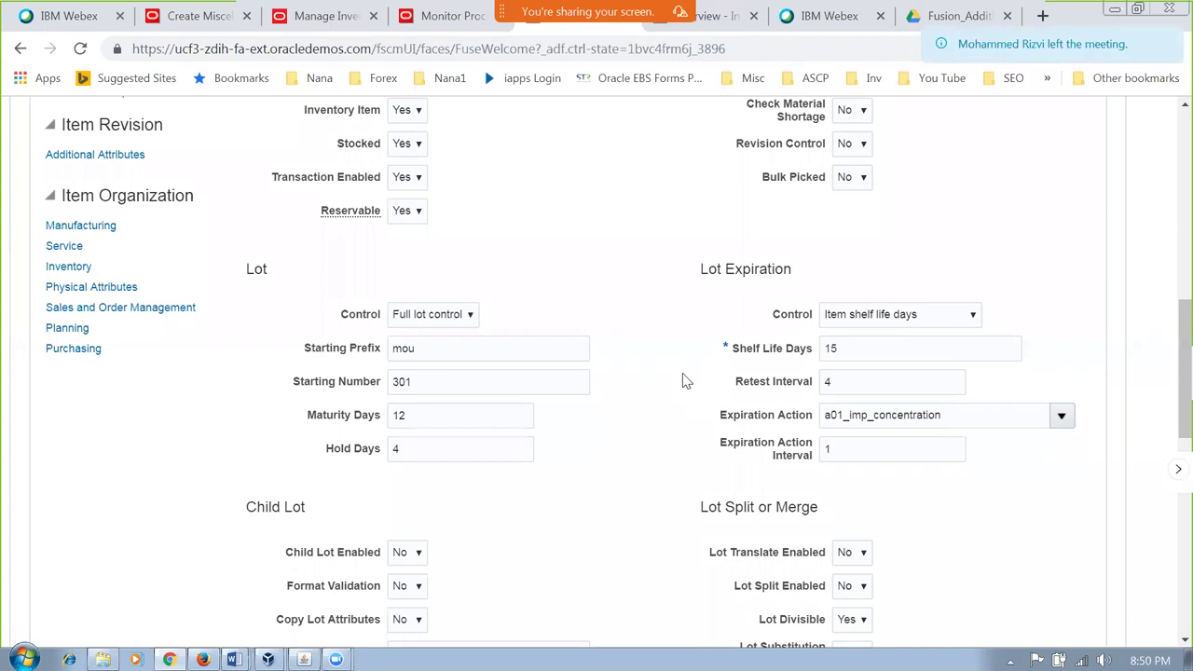
Step: Switch lot expiration control from User-defined expiration date back to Item shelf life days, 15 days
{"action": "left_click", "coordinate": [861, 318]}
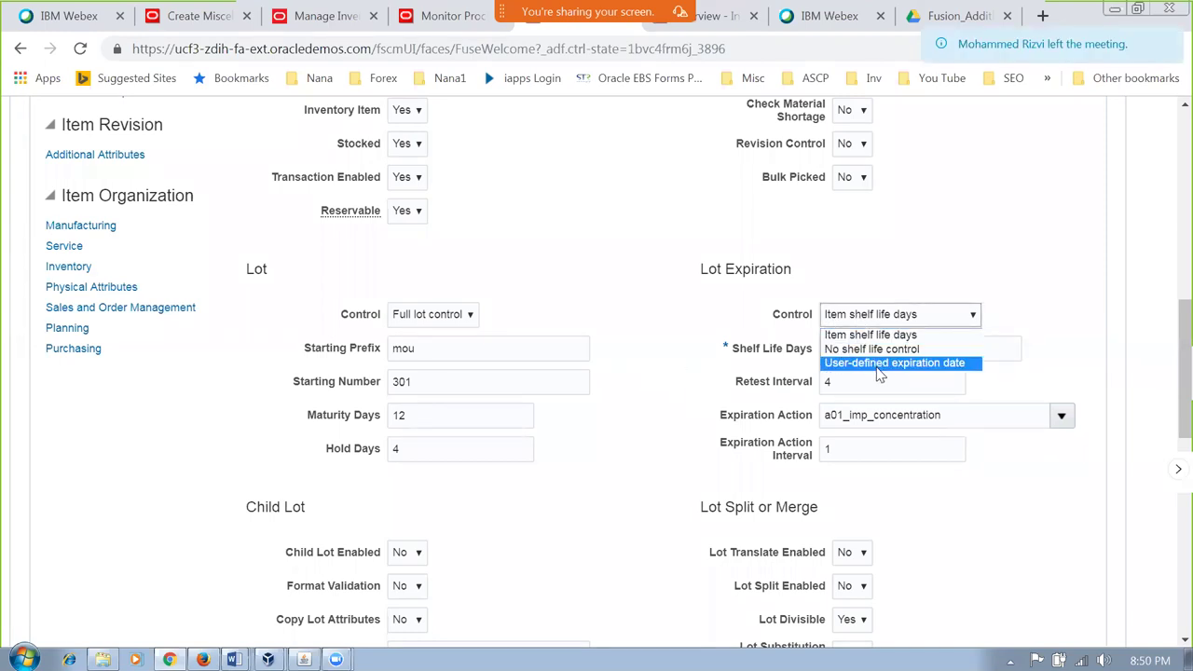
{"action": "left_click", "coordinate": [876, 363]}
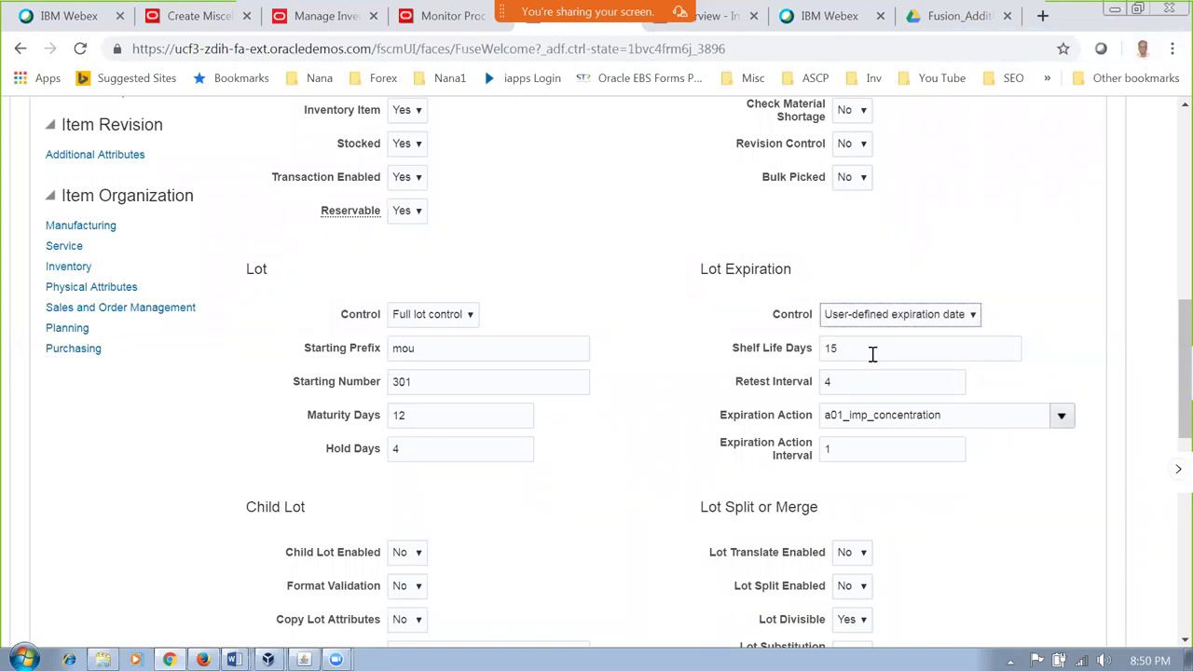
{"action": "left_click", "coordinate": [877, 317]}
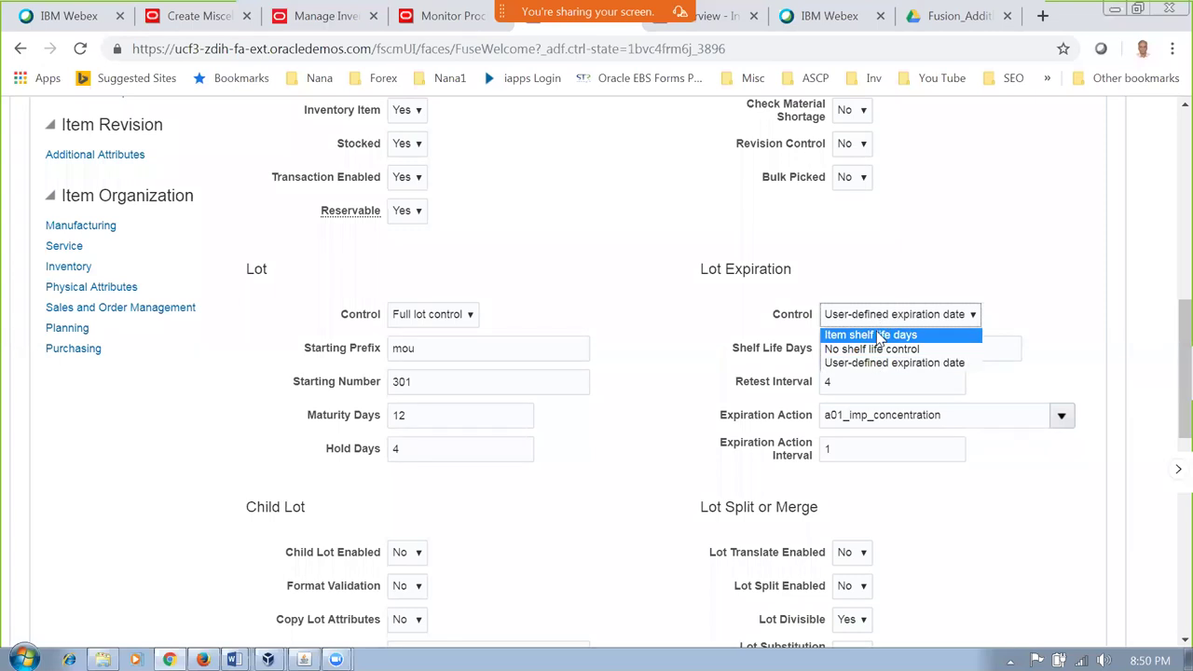
{"action": "left_click", "coordinate": [879, 335]}
{"action": "left_click", "coordinate": [869, 353]}
{"action": "left_click", "coordinate": [974, 269]}
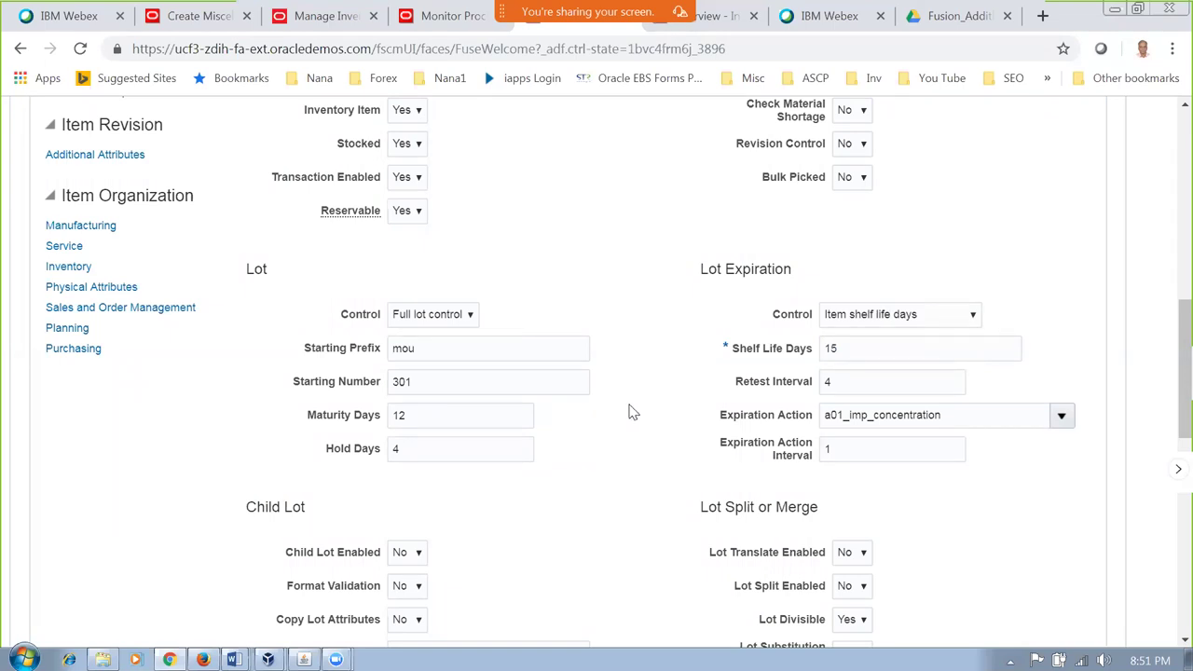
{"action": "scroll", "coordinate": [632, 413], "scroll_direction": "down", "scroll_amount": 1}
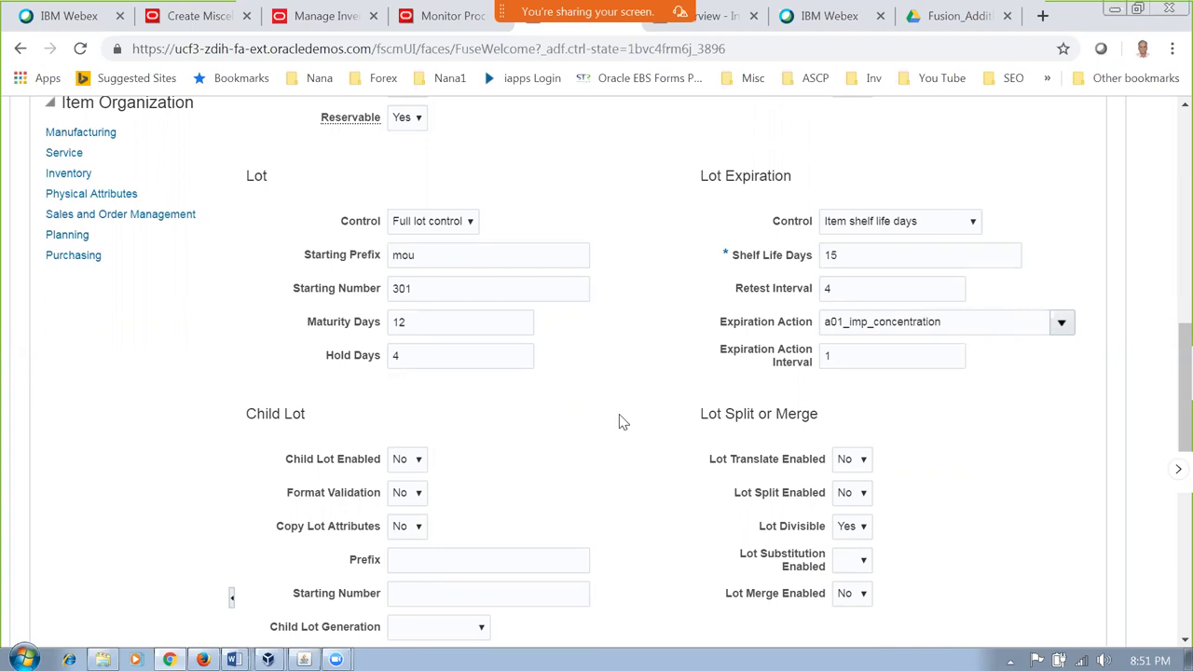
{"action": "scroll", "coordinate": [622, 422], "scroll_direction": "up", "scroll_amount": 10}
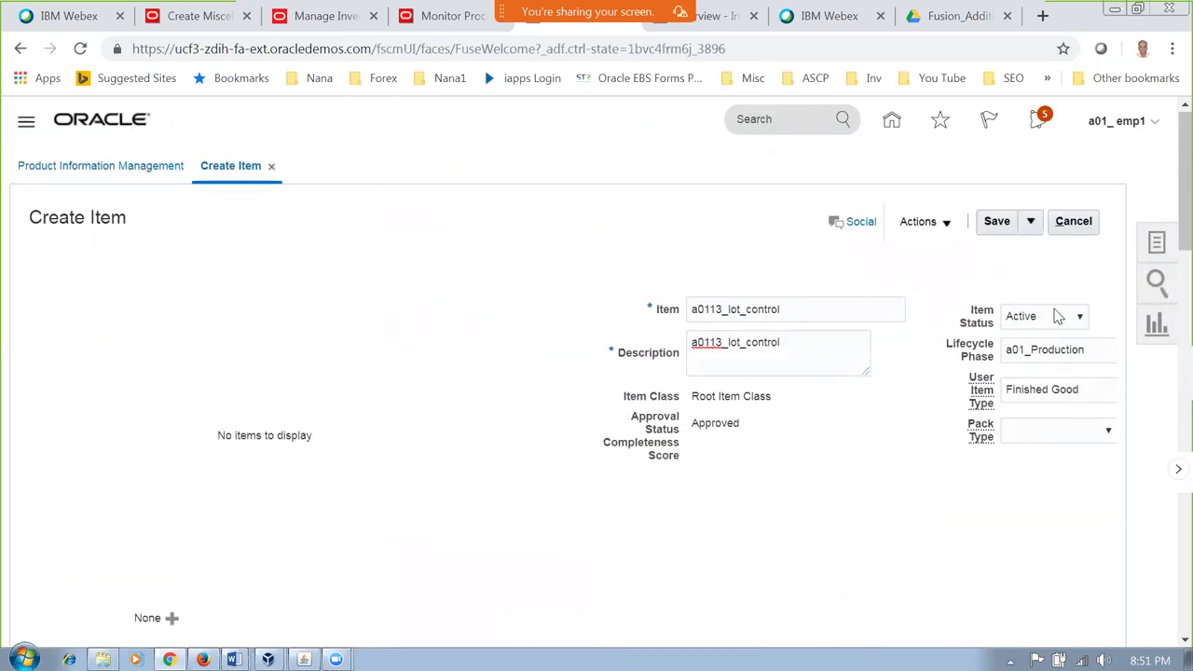
{"action": "left_click", "coordinate": [1041, 318]}
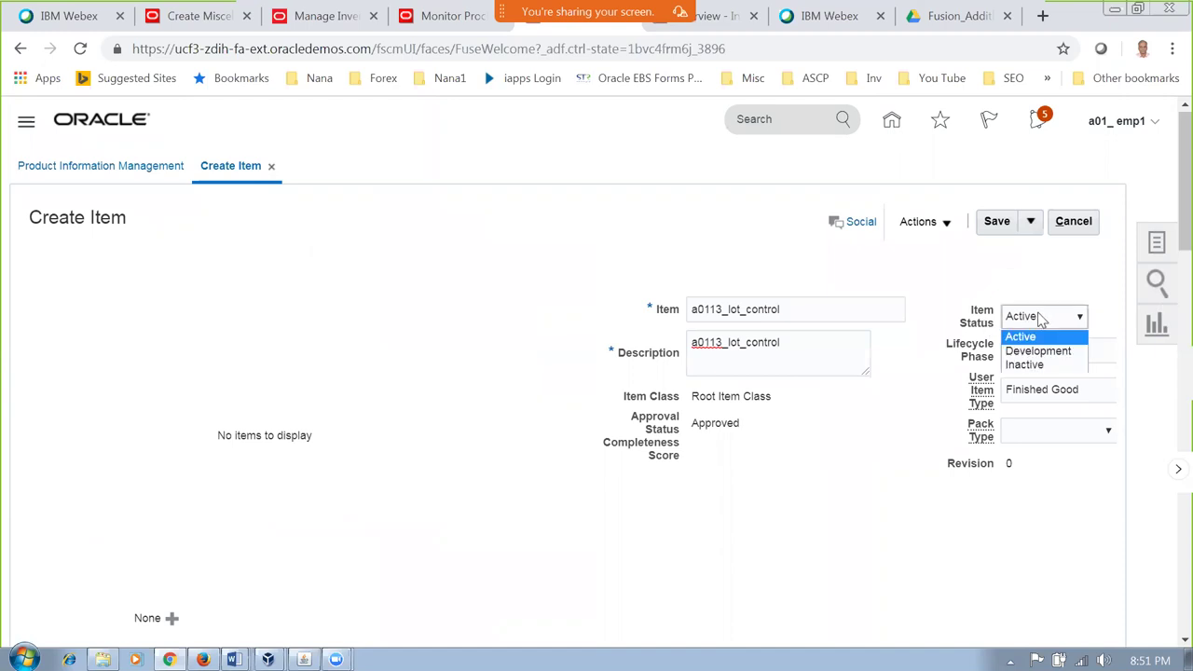
{"action": "left_click", "coordinate": [1042, 319]}
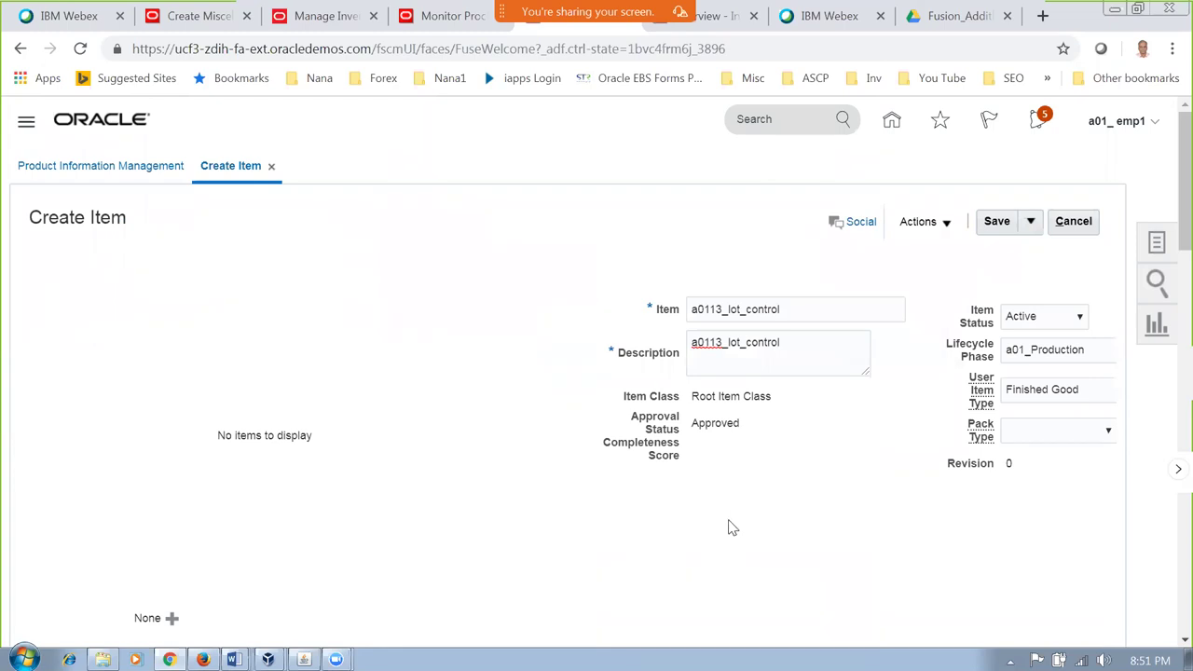
{"action": "scroll", "coordinate": [733, 529], "scroll_direction": "down", "scroll_amount": 2}
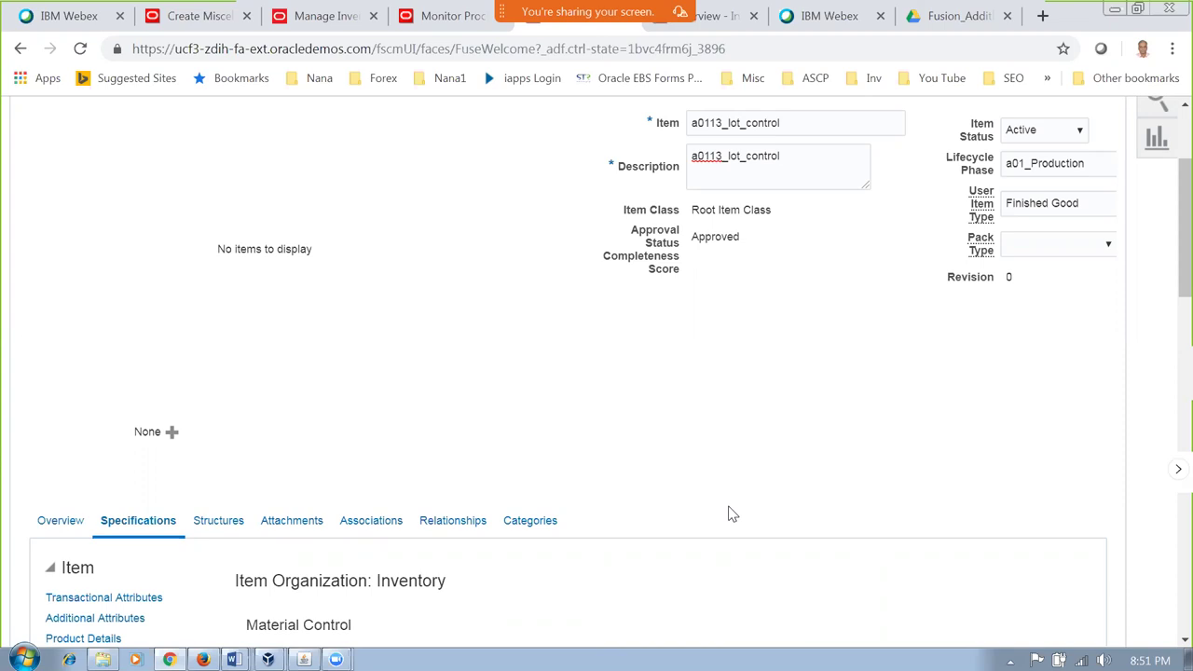
{"action": "scroll", "coordinate": [743, 533], "scroll_direction": "up", "scroll_amount": 1}
{"action": "scroll", "coordinate": [824, 372], "scroll_direction": "down", "scroll_amount": 1}
{"action": "scroll", "coordinate": [824, 386], "scroll_direction": "down", "scroll_amount": 6}
{"action": "left_click", "coordinate": [825, 386]}
{"action": "type", "text": "4"}
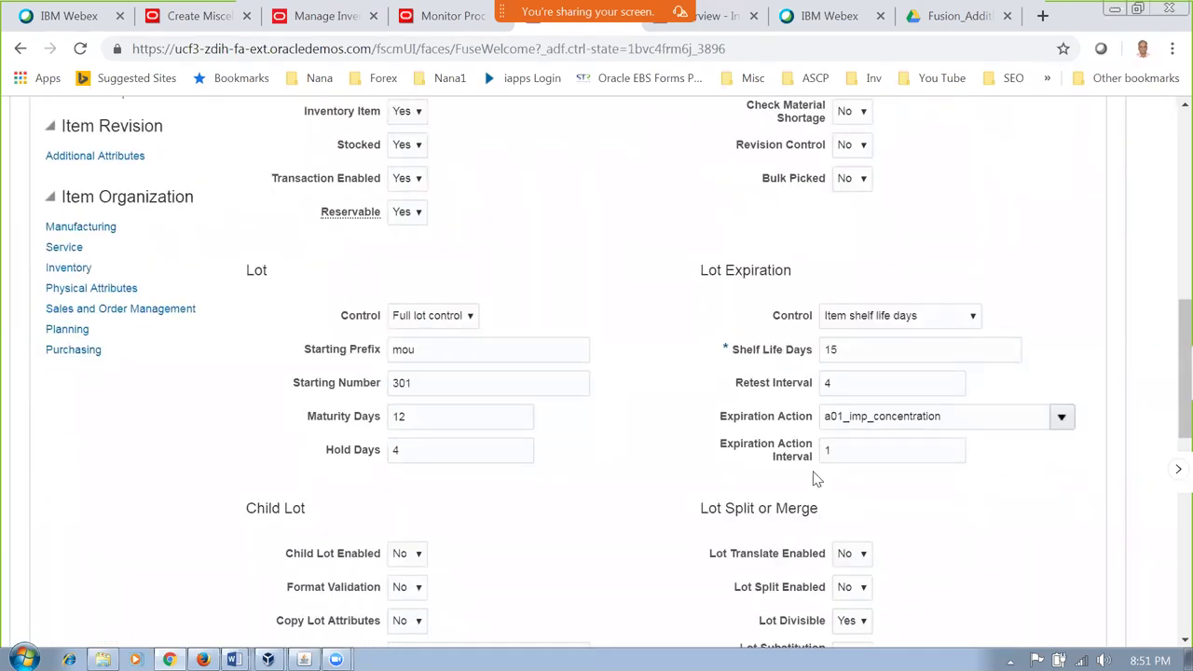
{"action": "scroll", "coordinate": [980, 520], "scroll_direction": "down", "scroll_amount": 1}
{"action": "scroll", "coordinate": [981, 519], "scroll_direction": "down", "scroll_amount": 1}
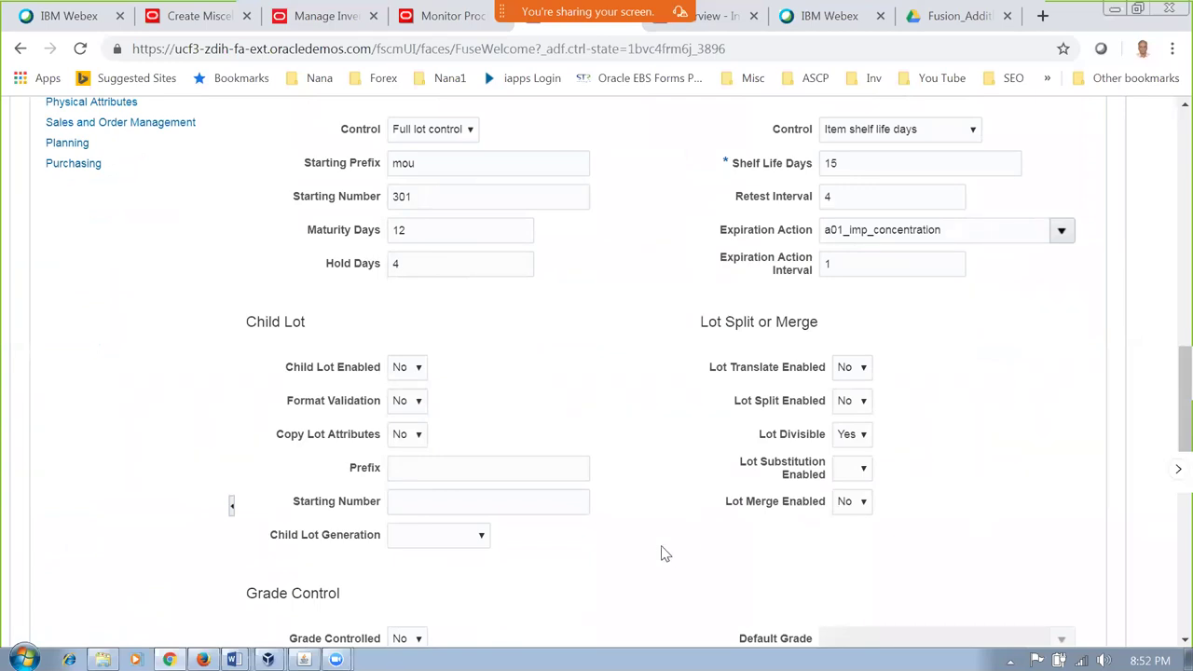
Step: Set Grade Controlled to Yes and choose a01_good as the item's default grade
{"action": "scroll", "coordinate": [664, 553], "scroll_direction": "down", "scroll_amount": 1}
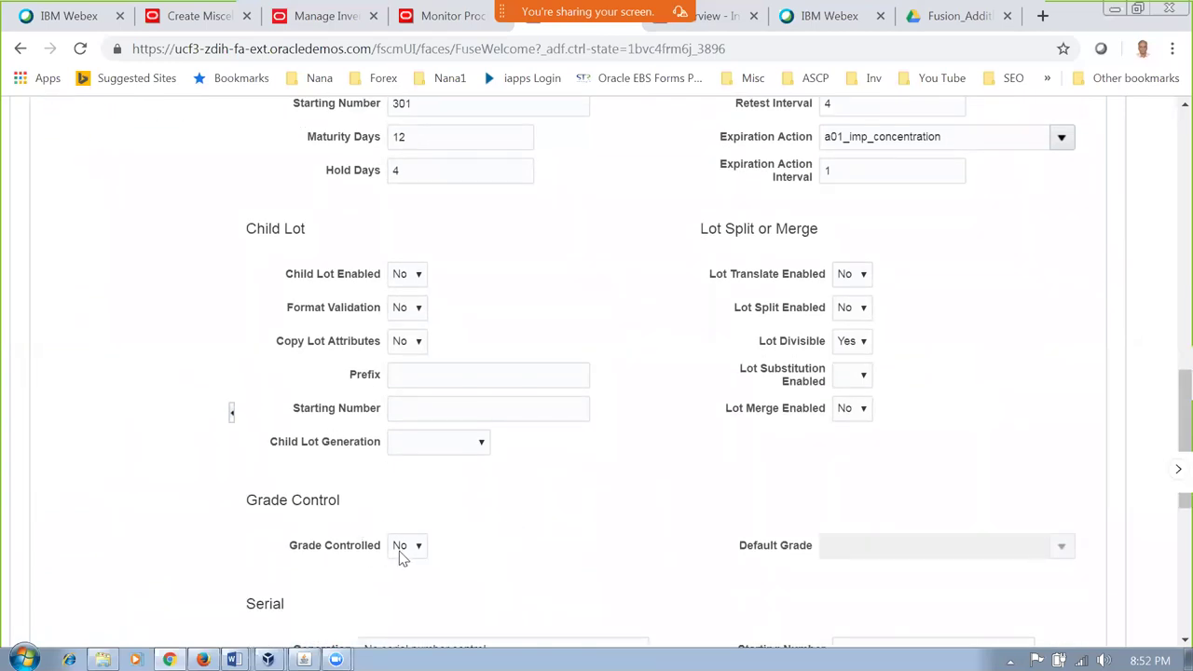
{"action": "left_click", "coordinate": [408, 597]}
{"action": "left_click", "coordinate": [407, 548]}
{"action": "left_click", "coordinate": [398, 579]}
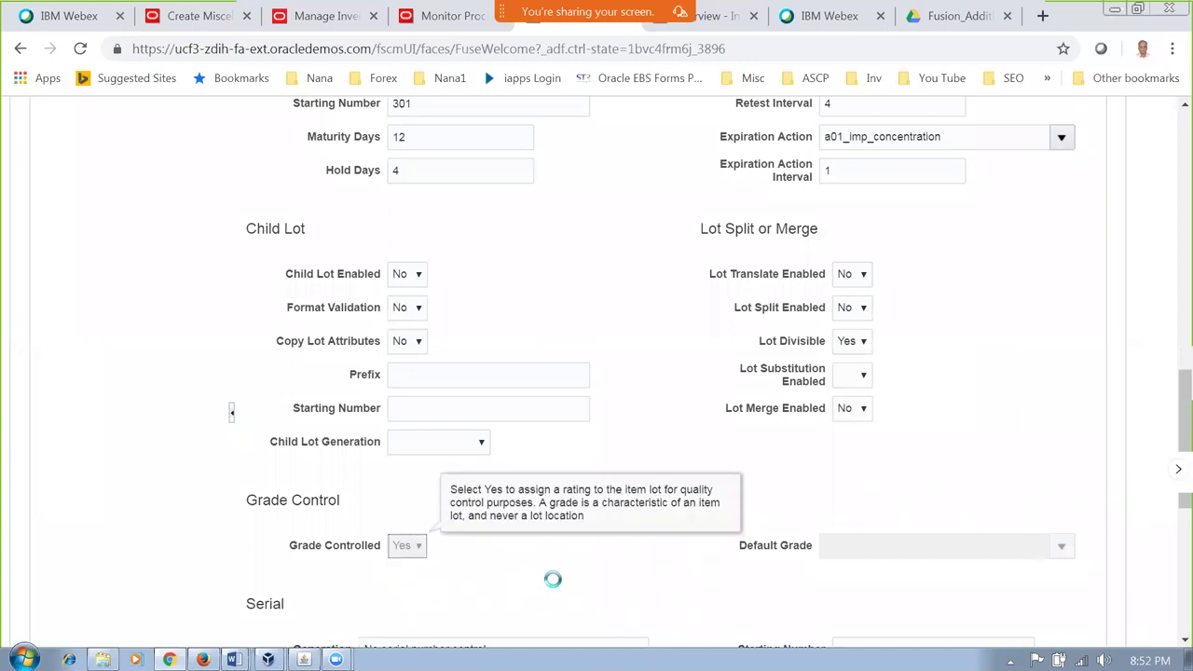
{"action": "left_click", "coordinate": [1064, 545]}
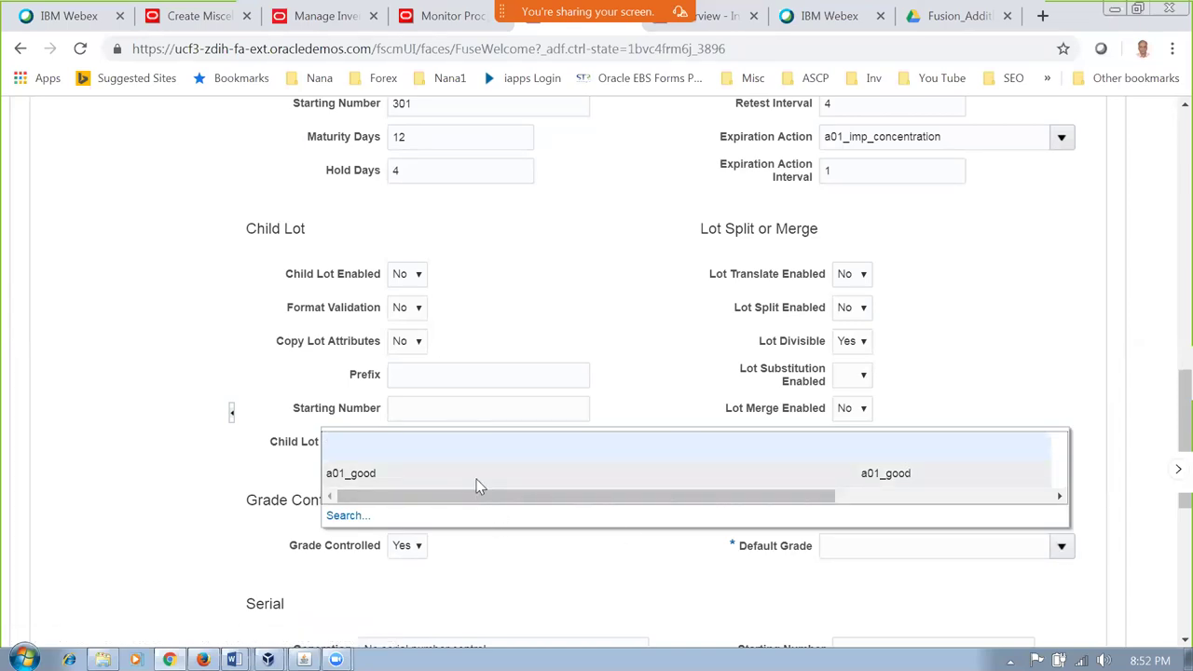
{"action": "left_click", "coordinate": [476, 479]}
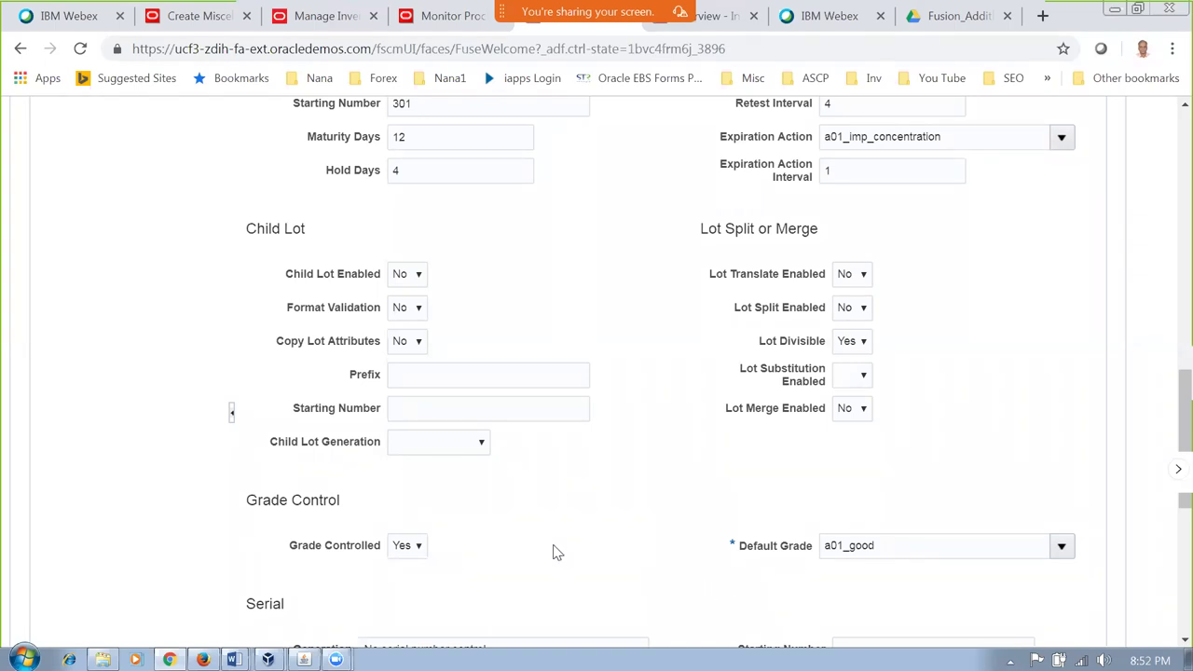
{"action": "scroll", "coordinate": [553, 553], "scroll_direction": "up", "scroll_amount": 3}
Step: Add organization A011 (a01_child_1) under Associations and save item a0113_lot_control
{"action": "scroll", "coordinate": [551, 551], "scroll_direction": "up", "scroll_amount": 4}
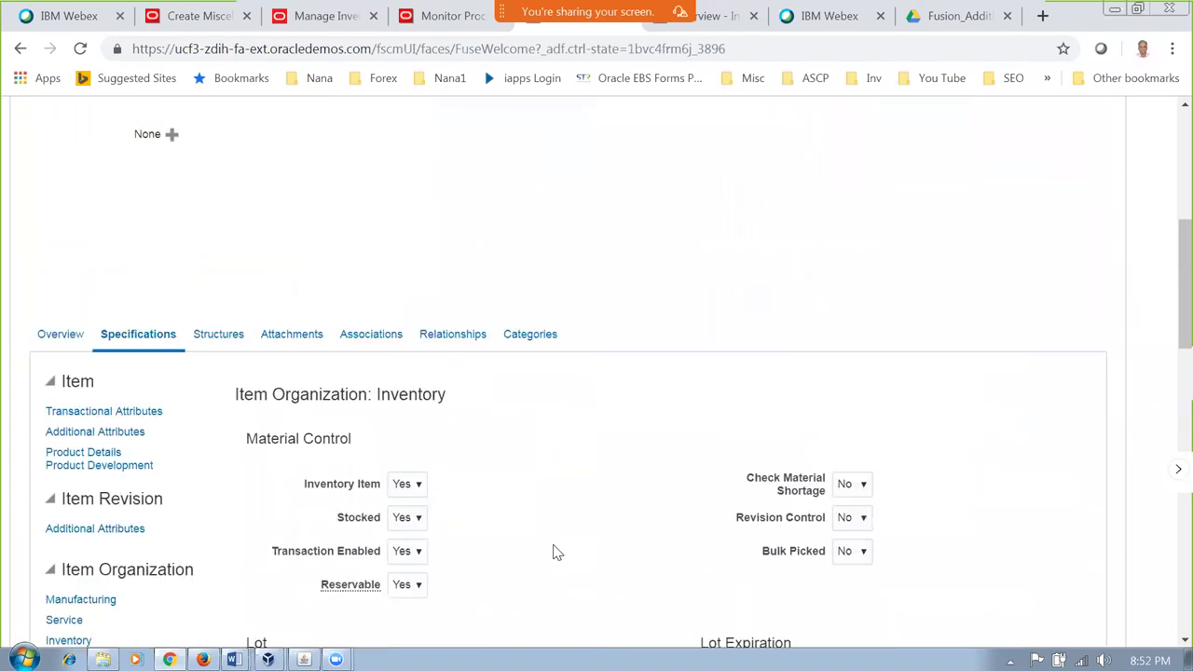
{"action": "left_click", "coordinate": [371, 335]}
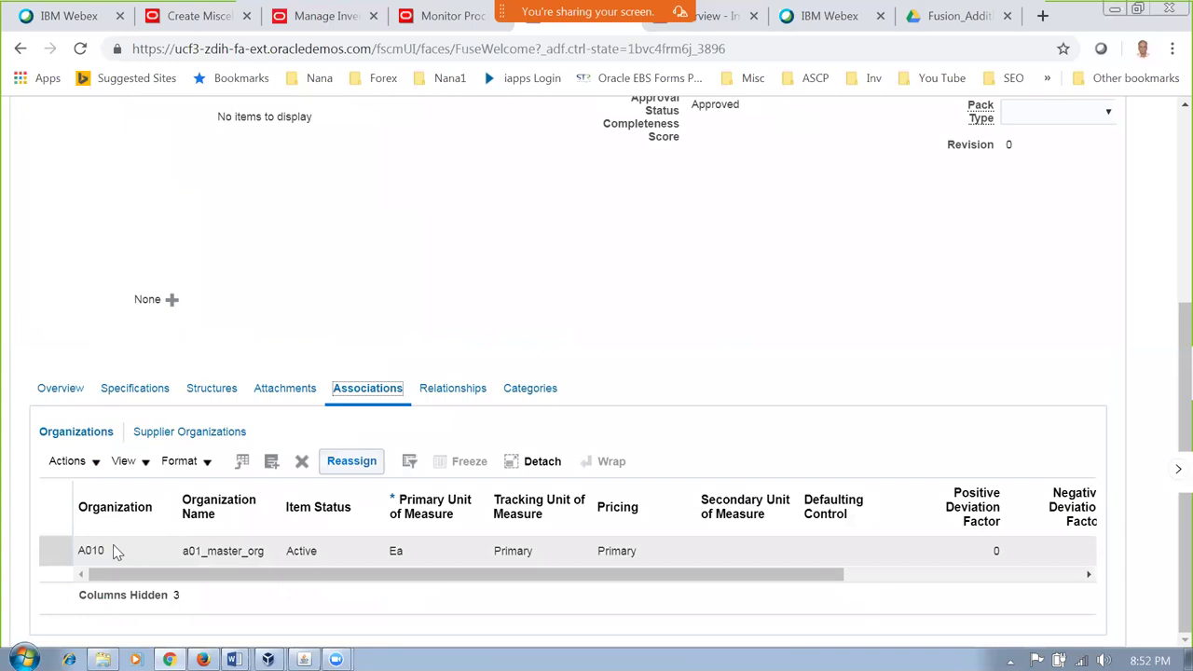
{"action": "left_click", "coordinate": [67, 462]}
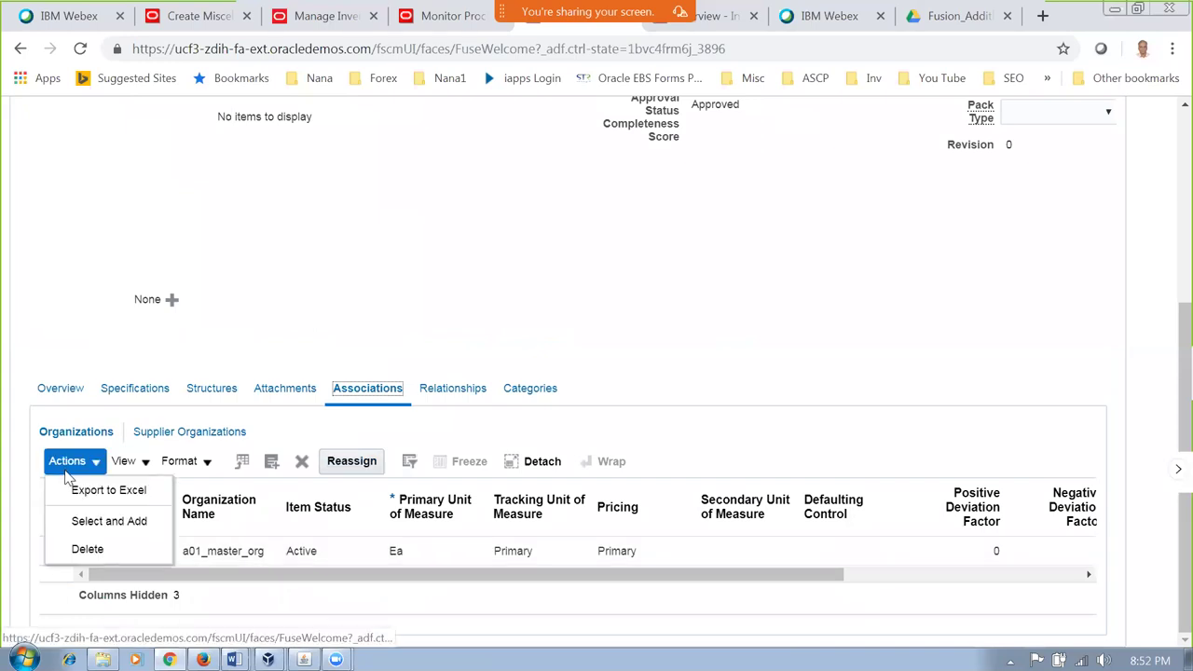
{"action": "left_click", "coordinate": [105, 519]}
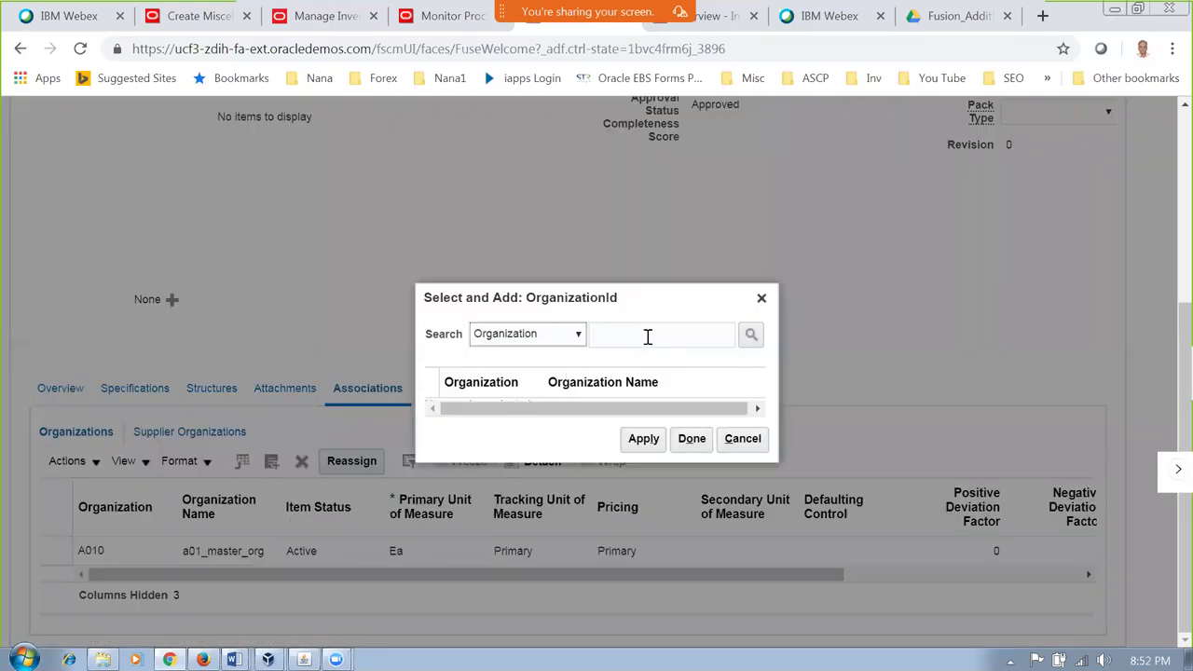
{"action": "type", "text": "A011"}
{"action": "key", "text": "Return"}
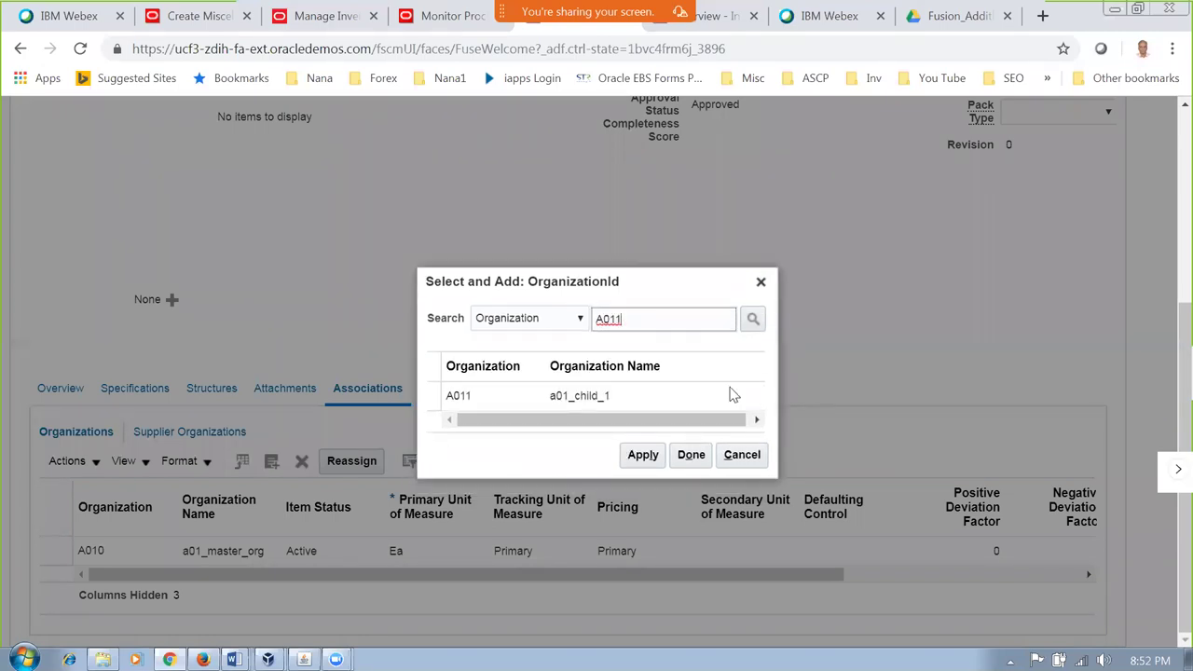
{"action": "left_click", "coordinate": [700, 399]}
{"action": "left_click", "coordinate": [643, 455]}
{"action": "left_click", "coordinate": [691, 455]}
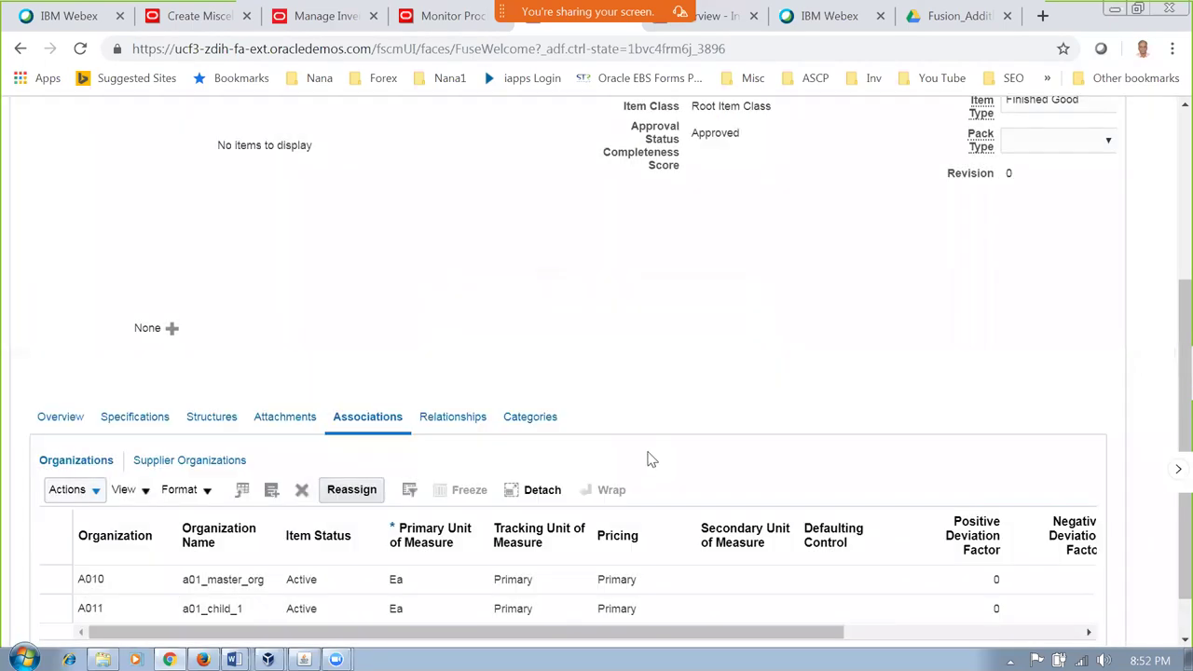
{"action": "scroll", "coordinate": [1033, 303], "scroll_direction": "up", "scroll_amount": 3}
{"action": "left_click", "coordinate": [1025, 227]}
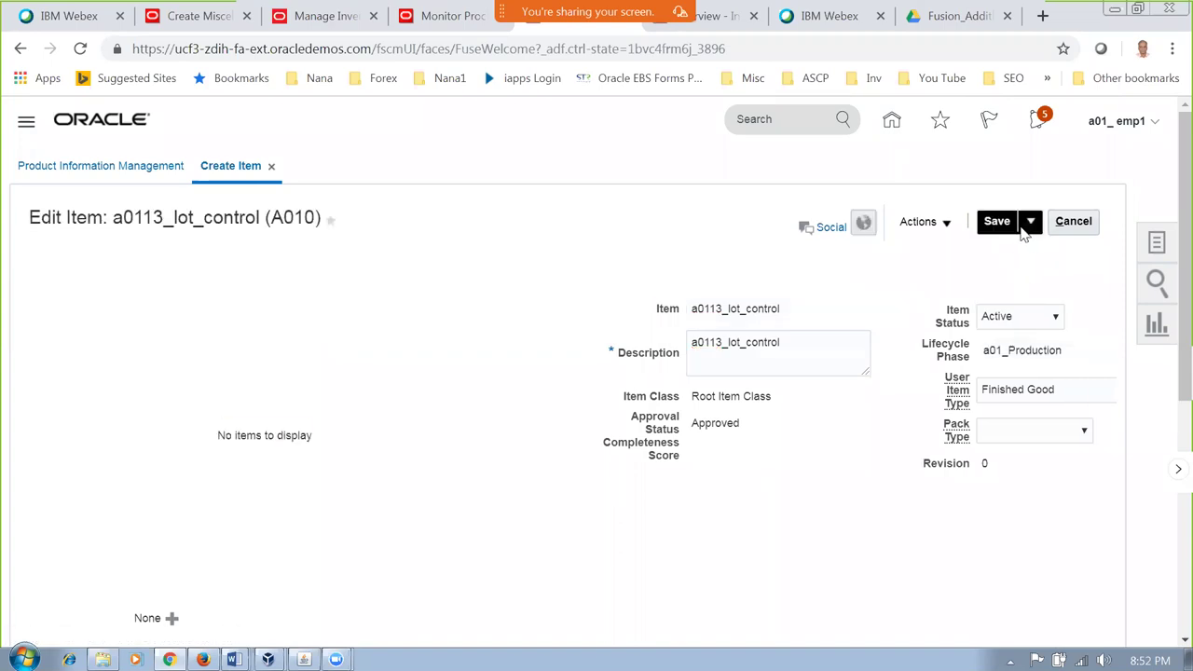
Step: Save and close the item, then return to Create Miscellaneous Transaction and cancel it
{"action": "left_click", "coordinate": [1030, 221]}
{"action": "left_click", "coordinate": [1030, 252]}
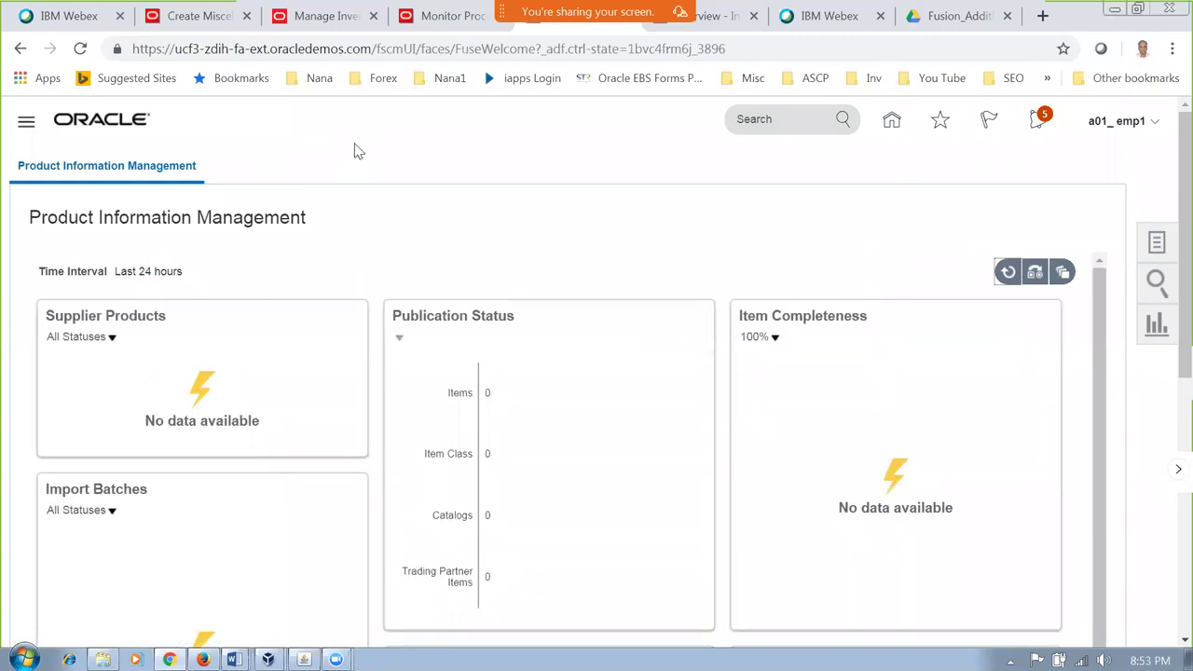
{"action": "left_click", "coordinate": [455, 18]}
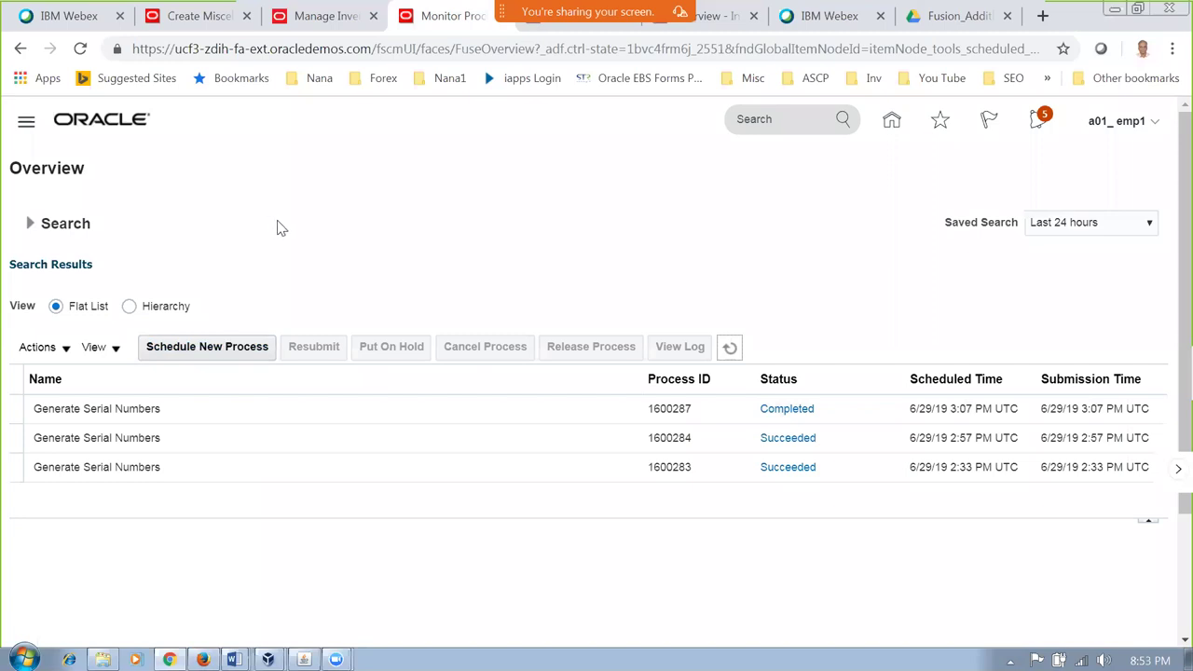
{"action": "left_click", "coordinate": [221, 19]}
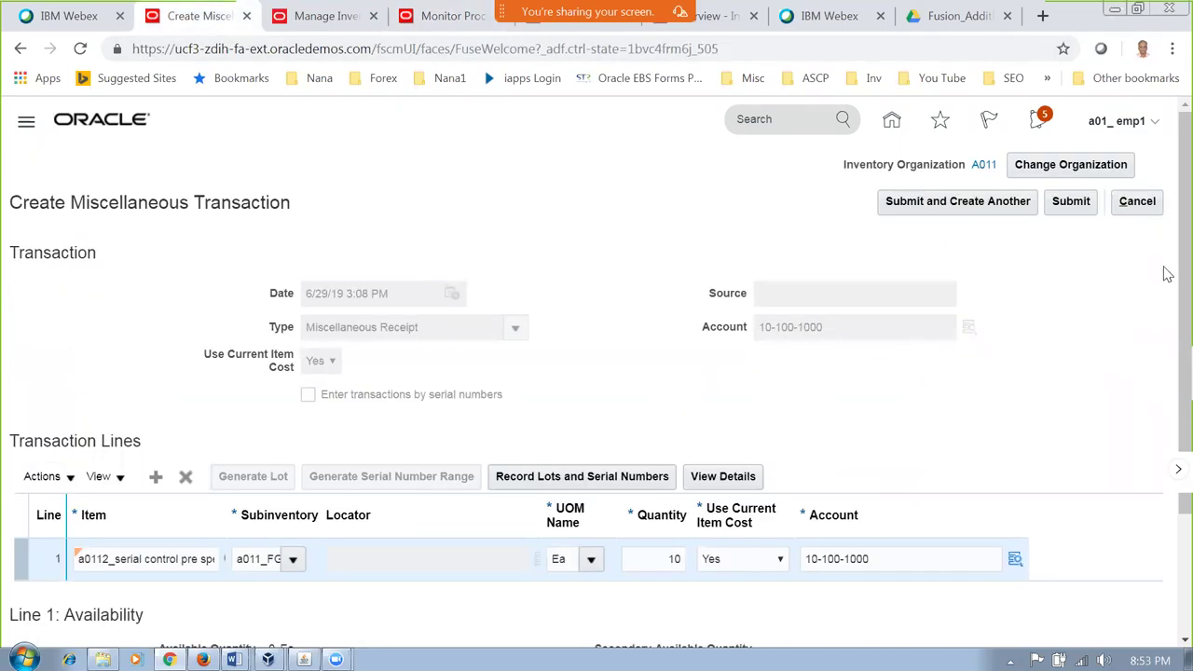
{"action": "left_click", "coordinate": [1153, 207]}
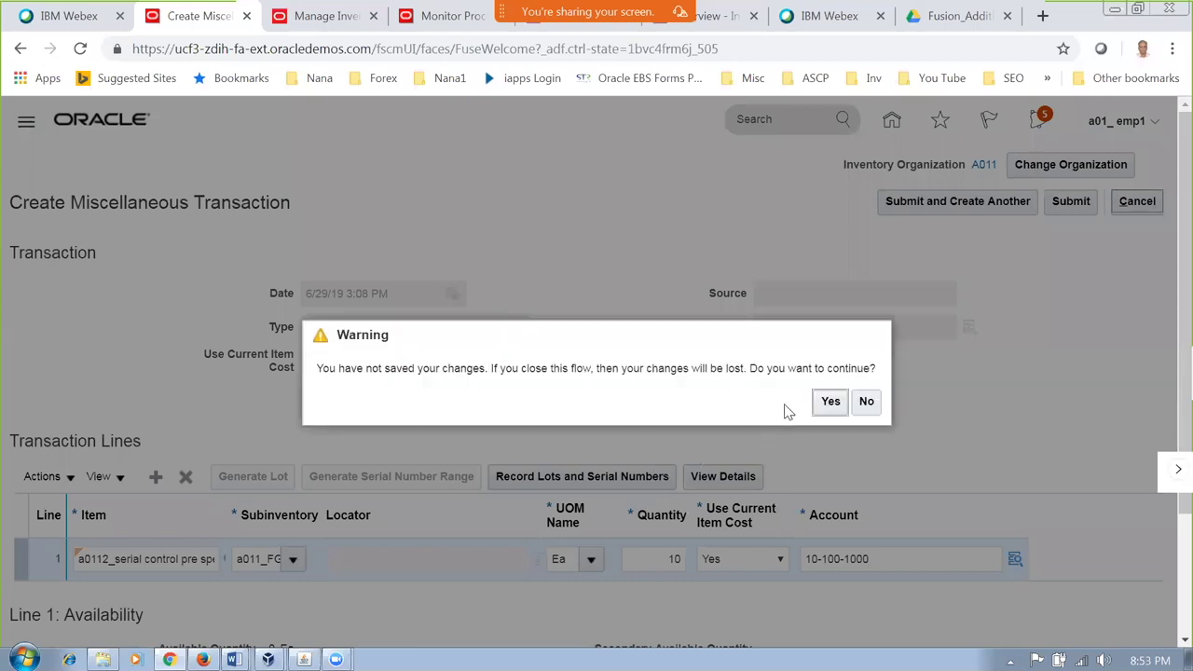
Step: Start a new Miscellaneous Receipt with account 10-100, using the current item cost
{"action": "left_click", "coordinate": [831, 401]}
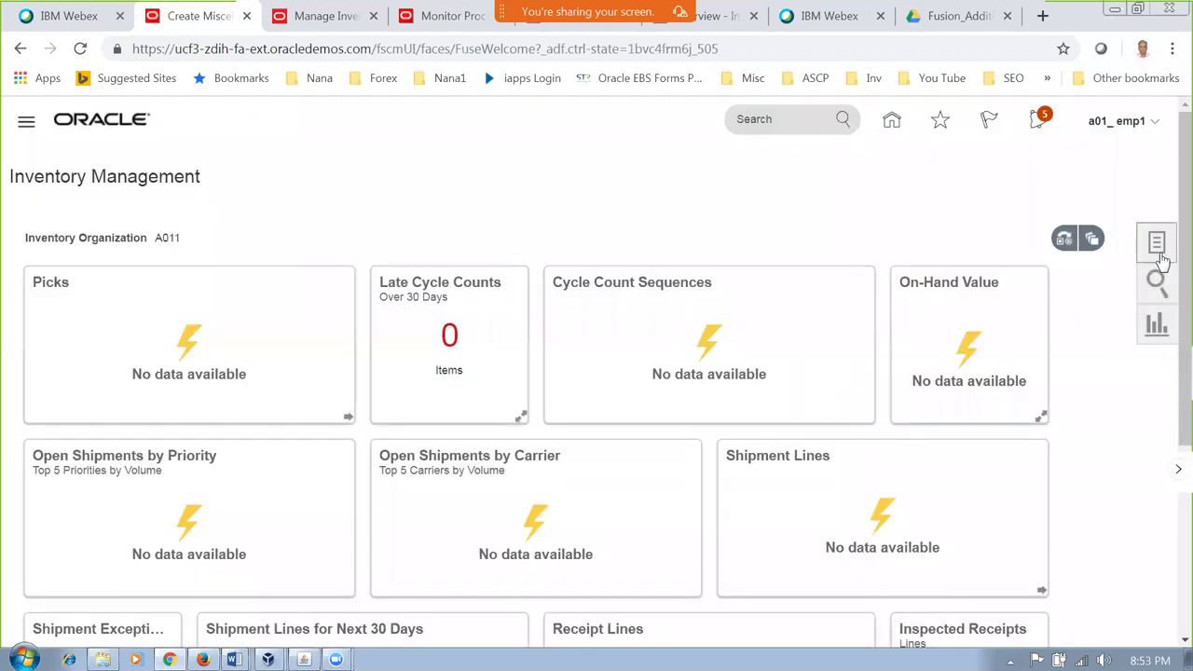
{"action": "left_click", "coordinate": [1157, 244]}
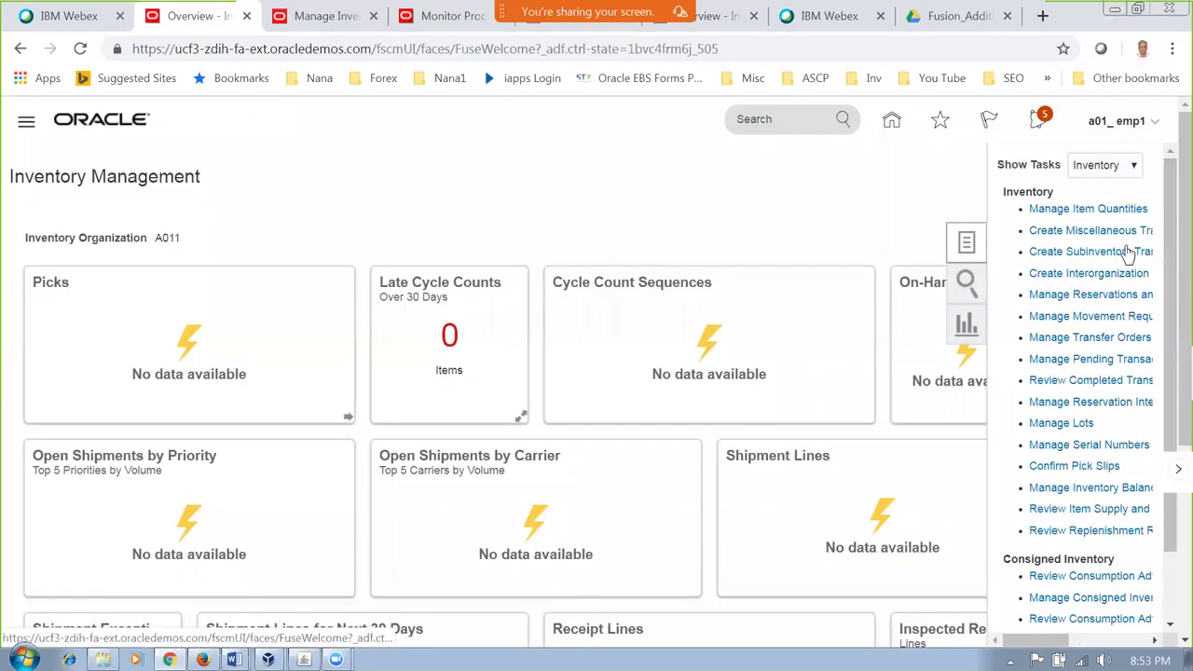
{"action": "left_click", "coordinate": [1075, 233]}
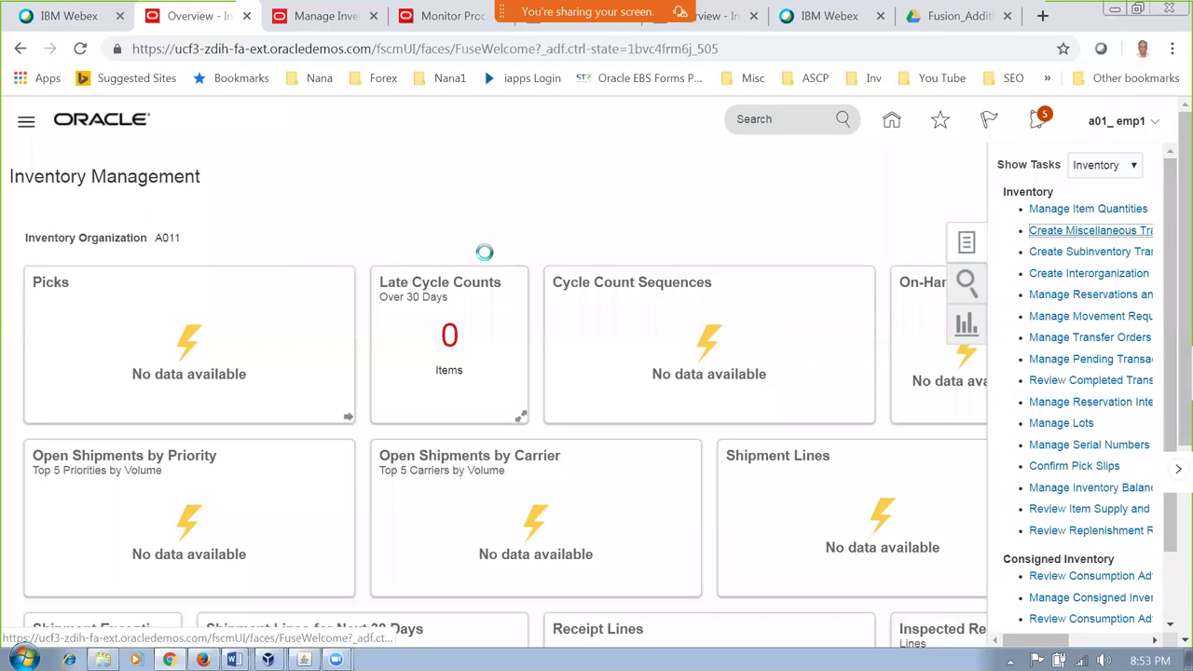
{"action": "left_click", "coordinate": [518, 330]}
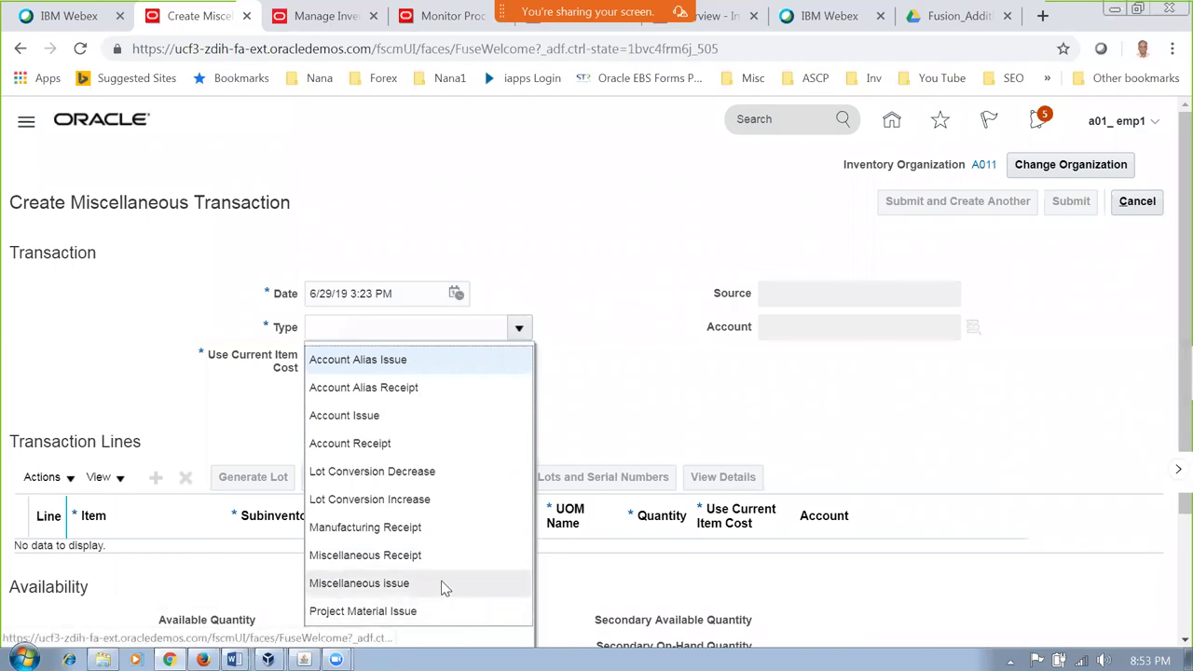
{"action": "left_click", "coordinate": [431, 558]}
{"action": "left_click", "coordinate": [817, 331]}
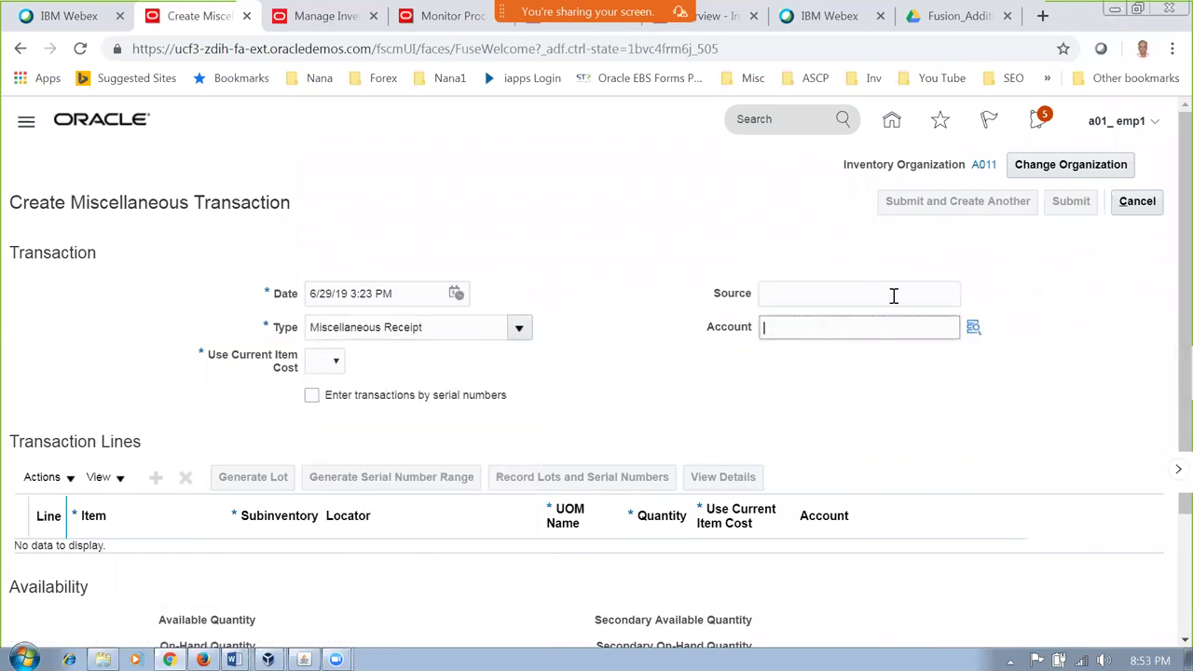
{"action": "type", "text": "10-100-1000"}
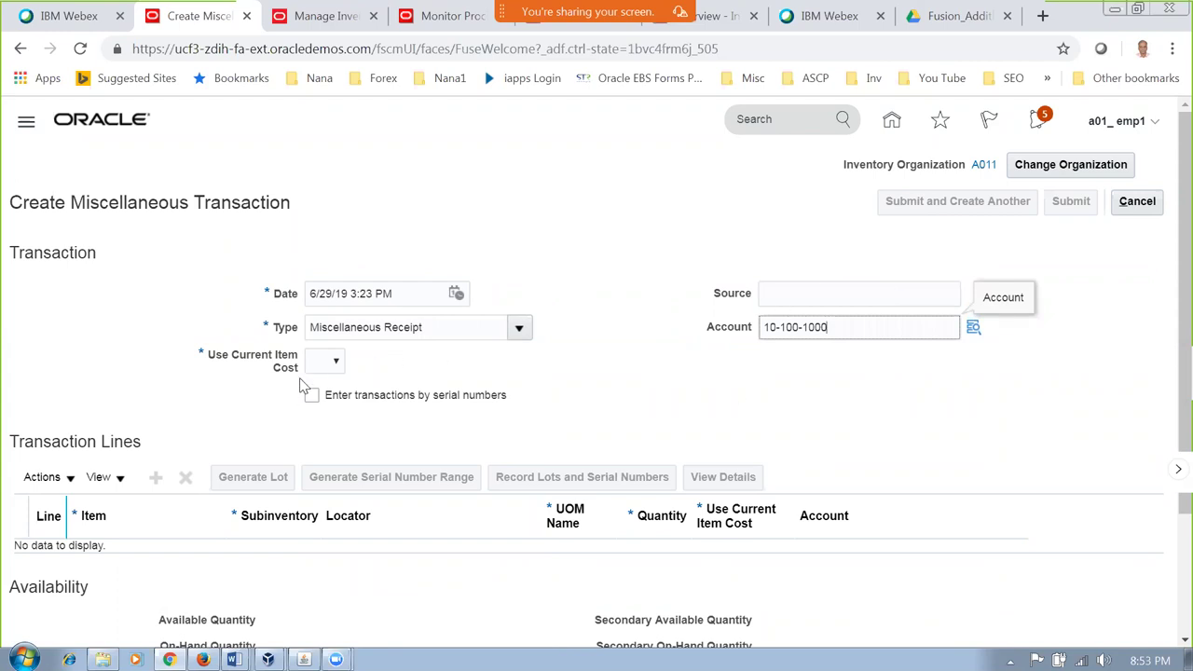
{"action": "left_click", "coordinate": [326, 361]}
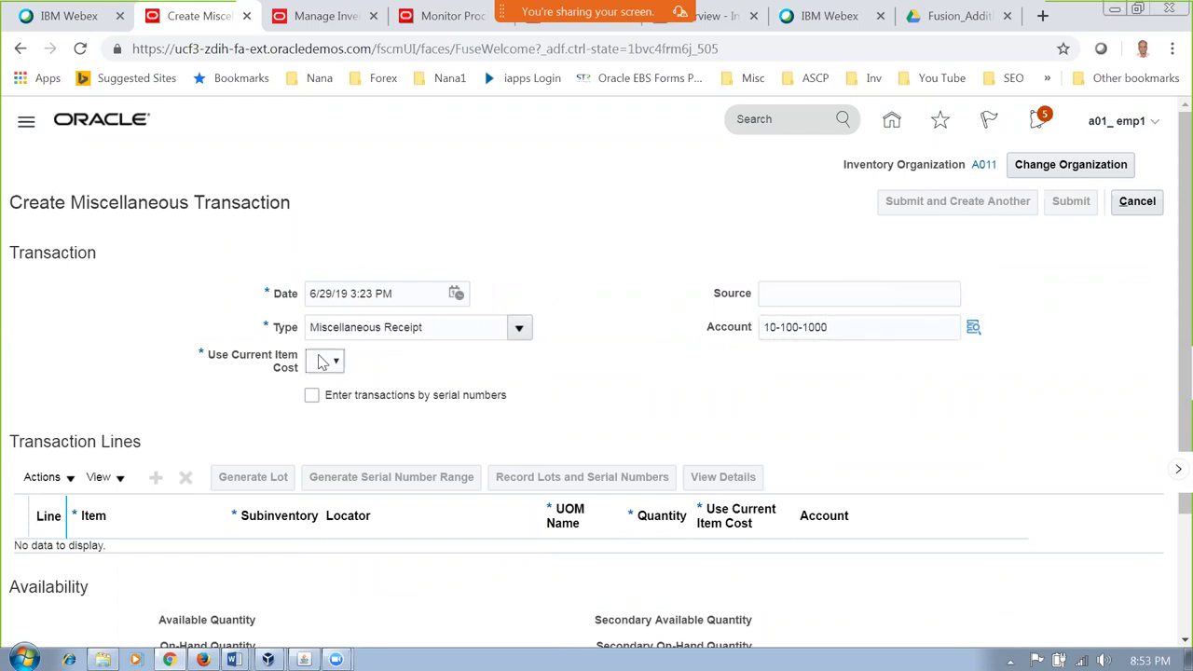
{"action": "left_click", "coordinate": [317, 412]}
Step: Add a line for item a0113_lot_control, 50 Ea, in subinventory a011_FGS
{"action": "left_click", "coordinate": [155, 477]}
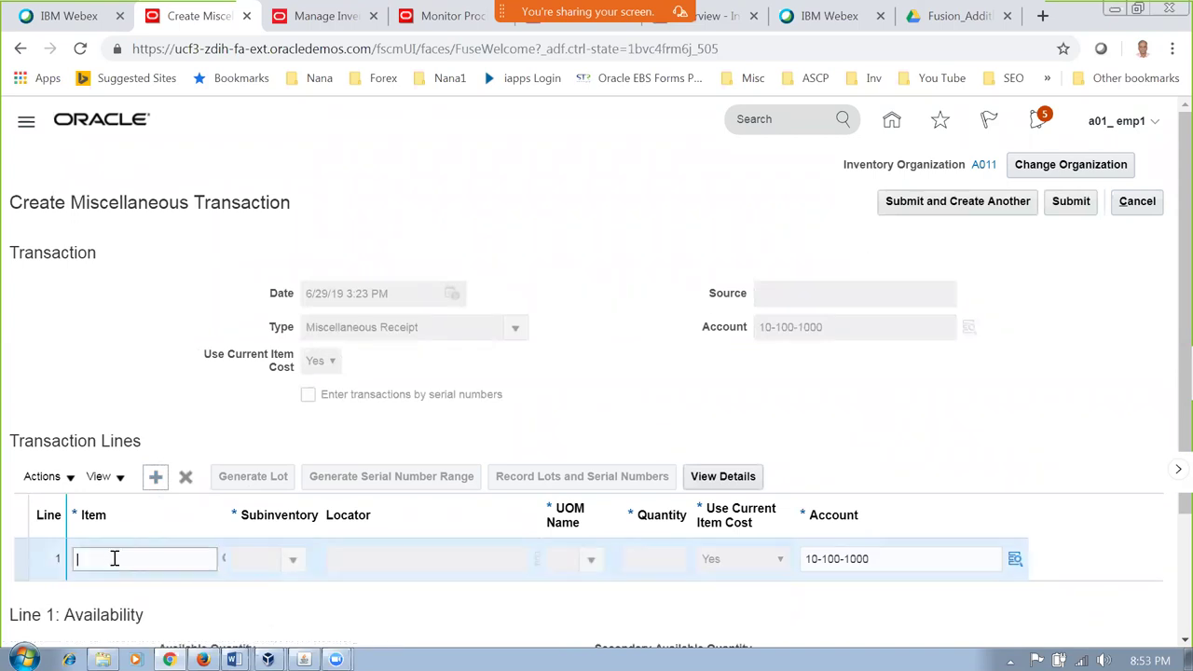
{"action": "type", "text": "a01"}
{"action": "key", "text": "Tab"}
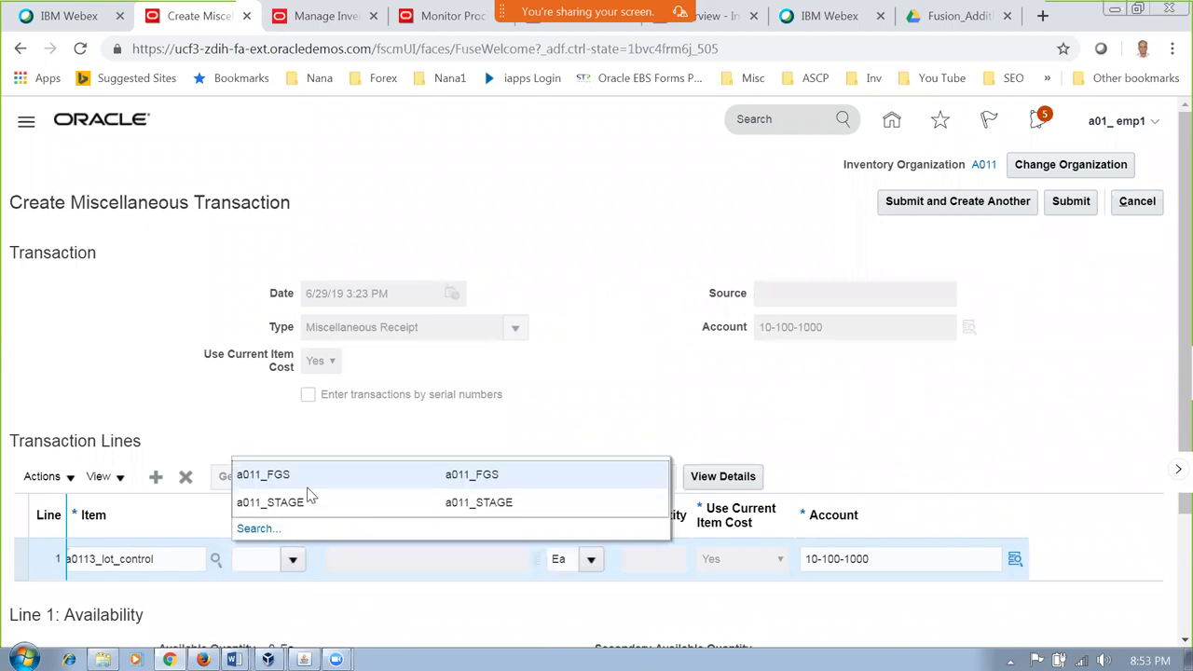
{"action": "left_click", "coordinate": [309, 480]}
{"action": "left_click", "coordinate": [666, 561]}
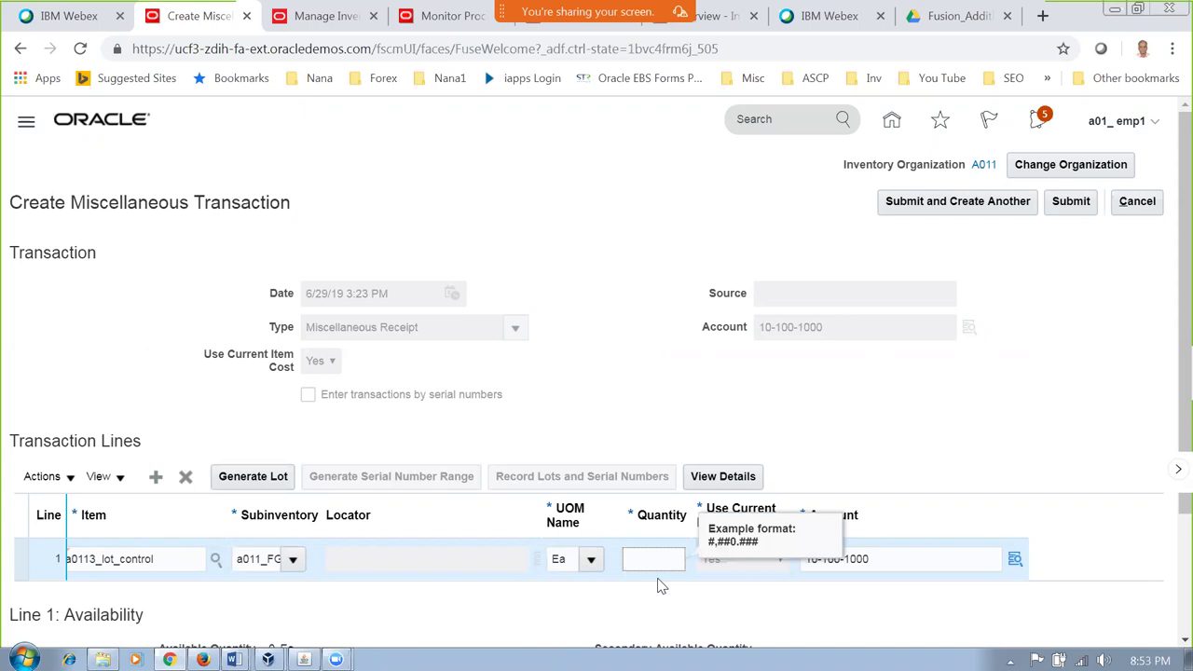
{"action": "type", "text": "50"}
{"action": "key", "text": "Tab"}
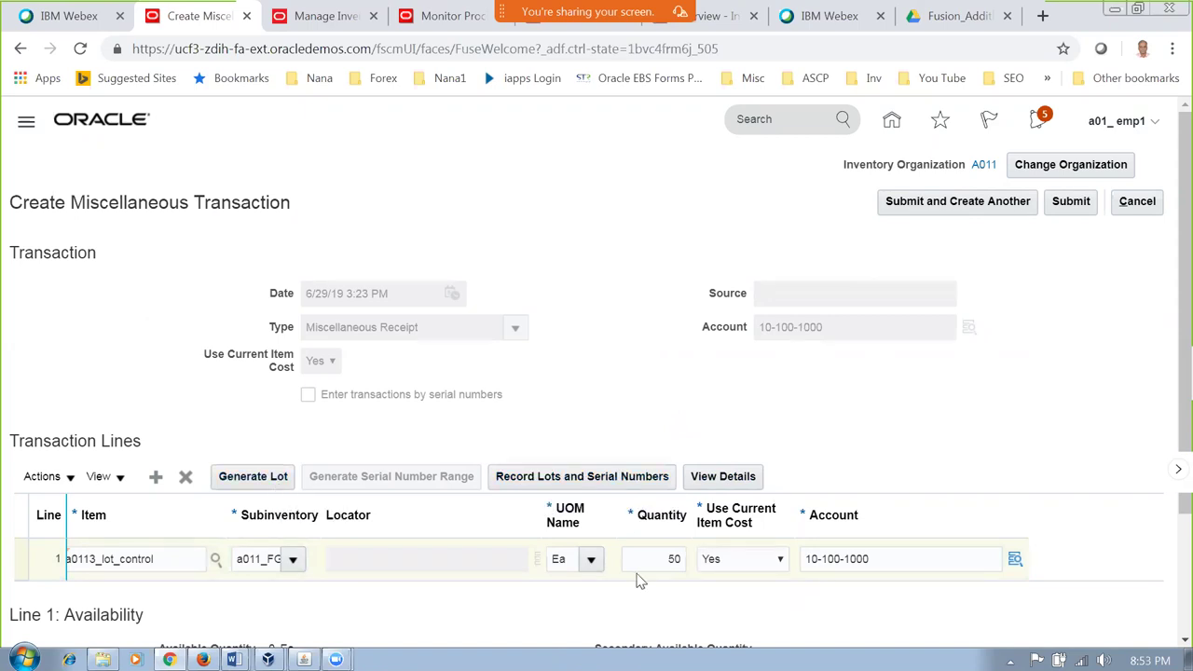
Step: Record lot nana_lot with quantity 10 and add a second lot row for the remaining 40
{"action": "left_click", "coordinate": [519, 477]}
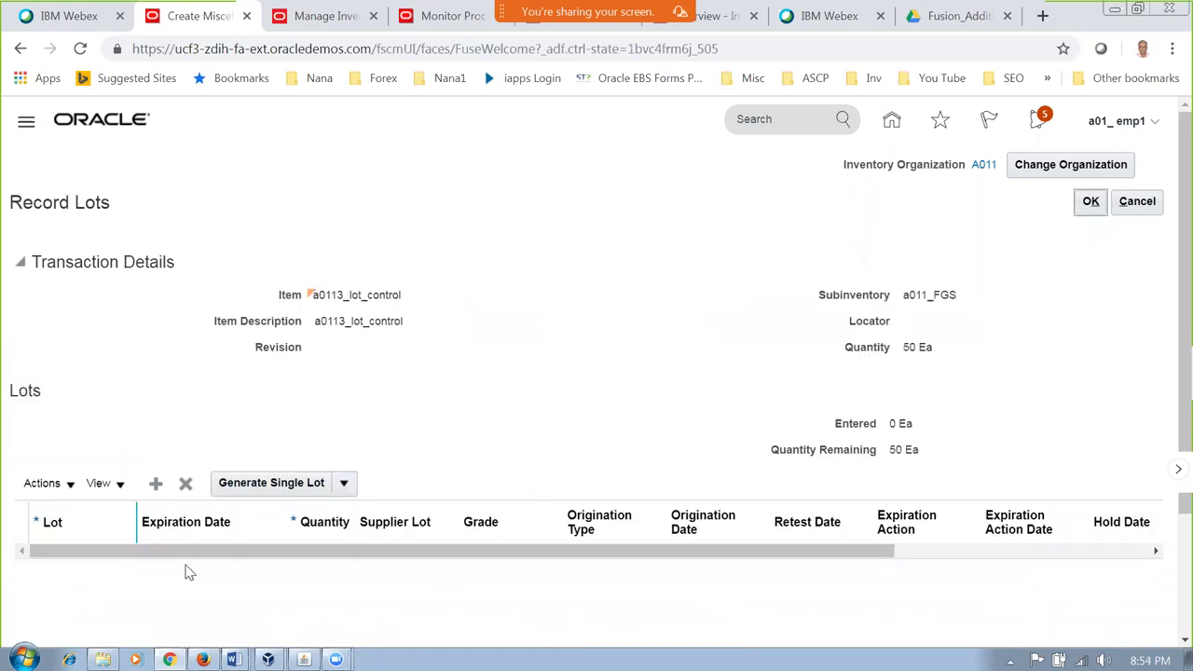
{"action": "left_click", "coordinate": [156, 484]}
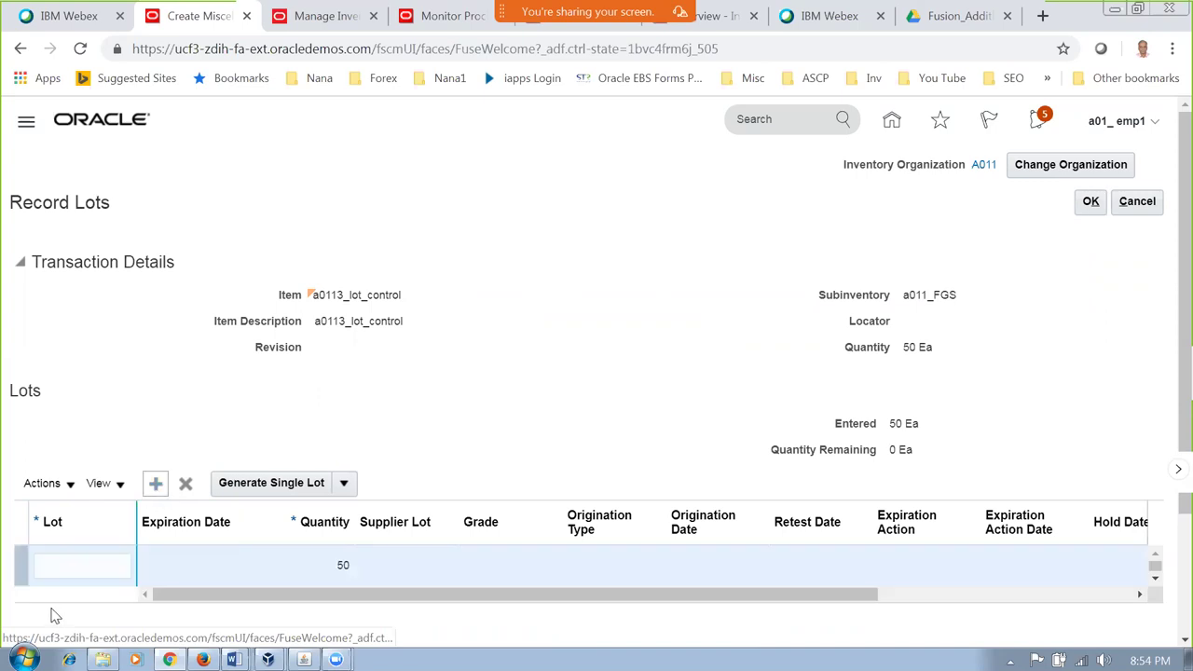
{"action": "type", "text": "nana_lot"}
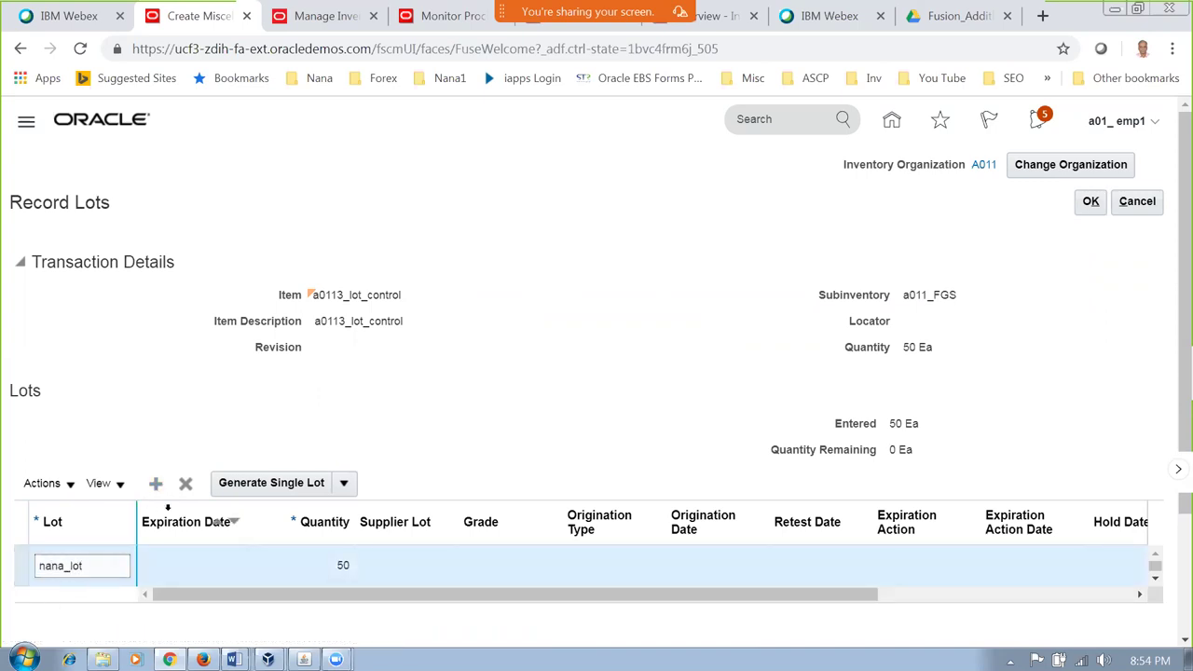
{"action": "left_click", "coordinate": [224, 565]}
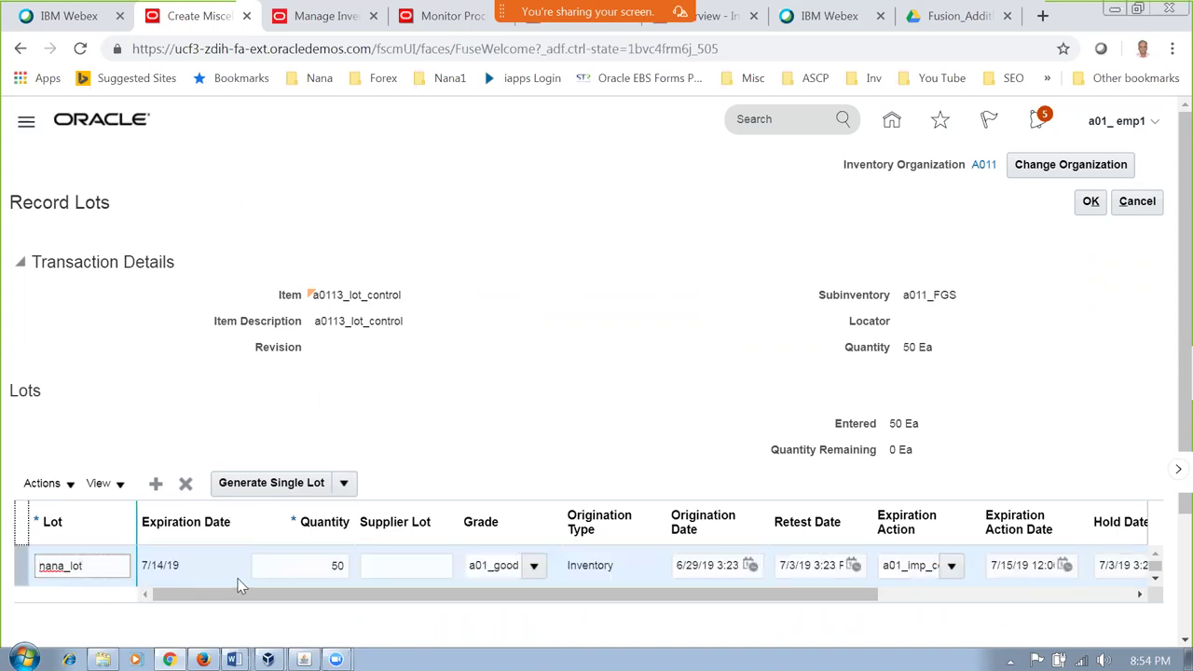
{"action": "left_click", "coordinate": [312, 566]}
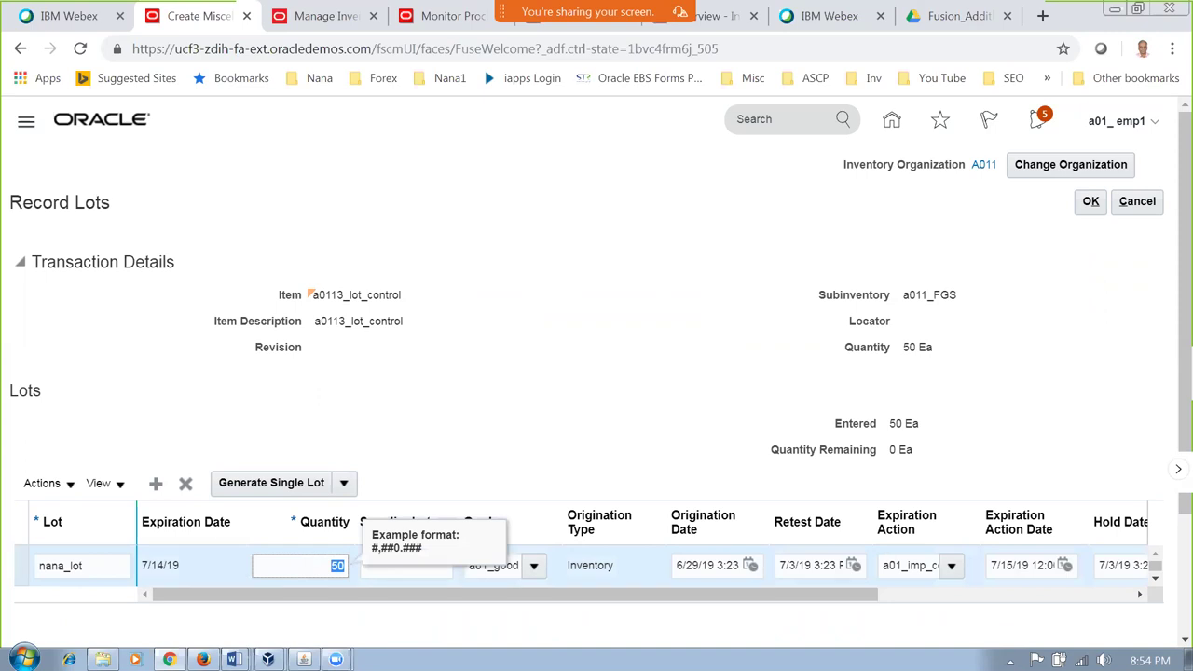
{"action": "type", "text": "1"}
{"action": "key", "text": "Tab"}
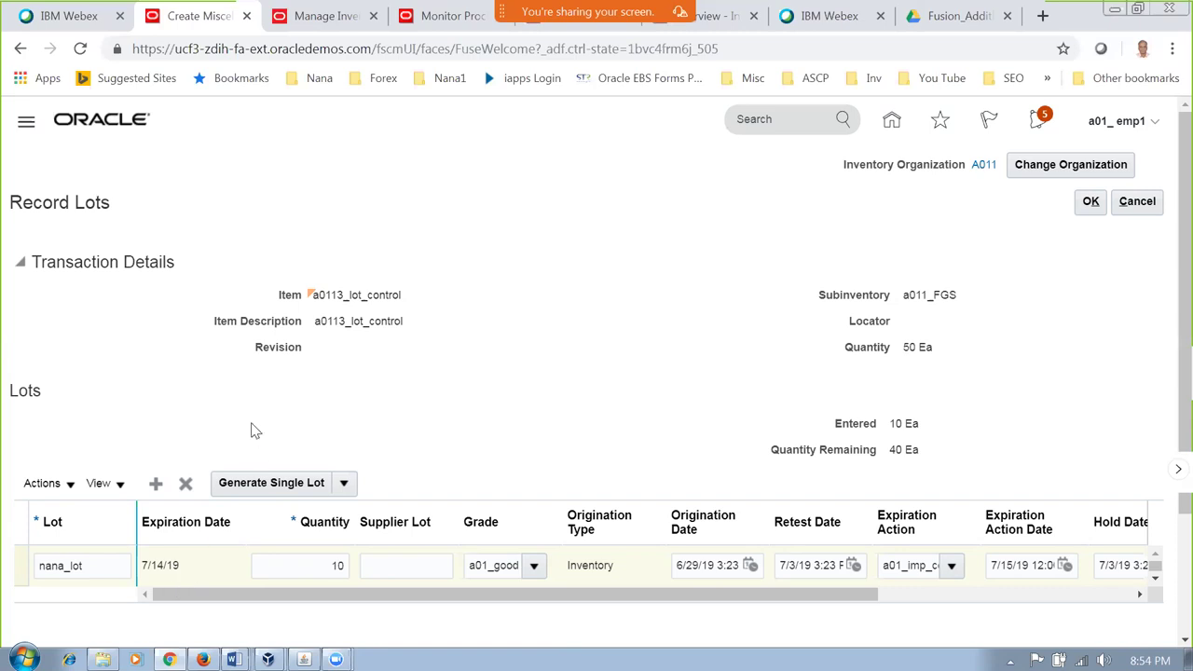
{"action": "left_click", "coordinate": [157, 485]}
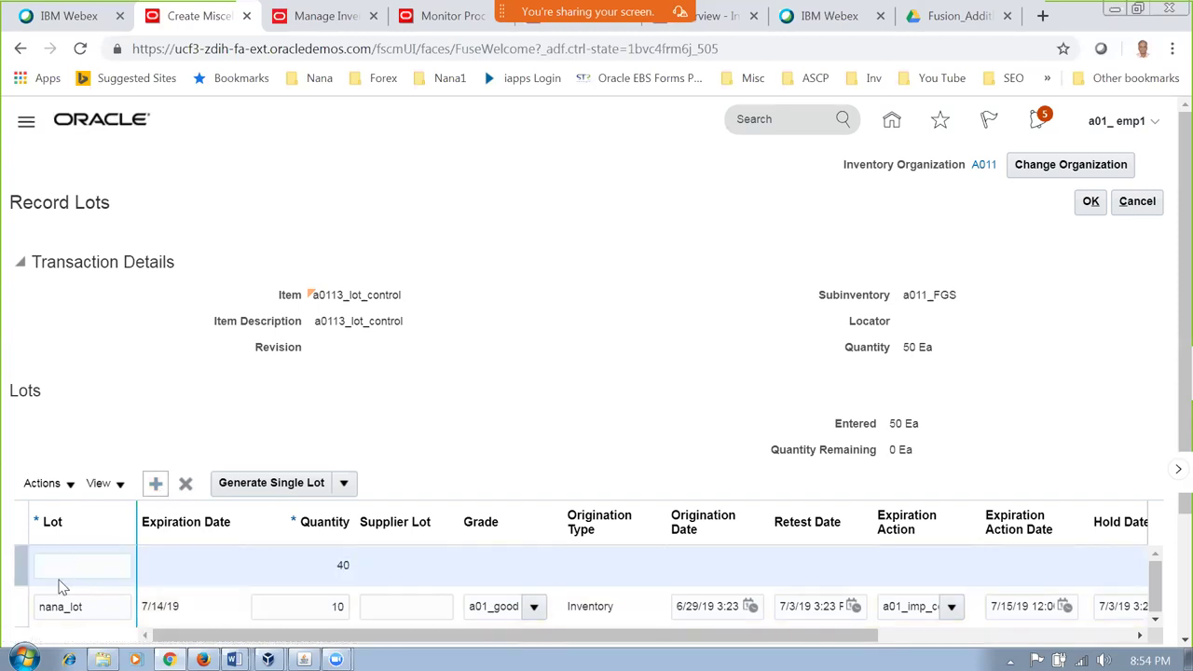
{"action": "left_click", "coordinate": [65, 567]}
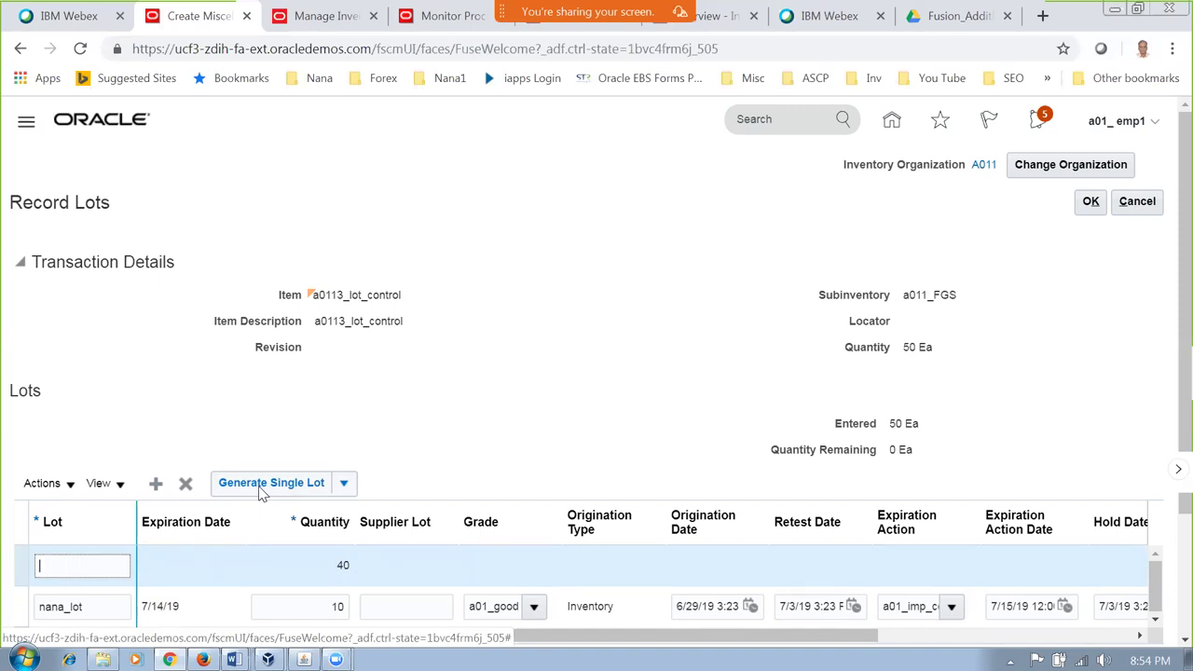
{"action": "left_click", "coordinate": [331, 16]}
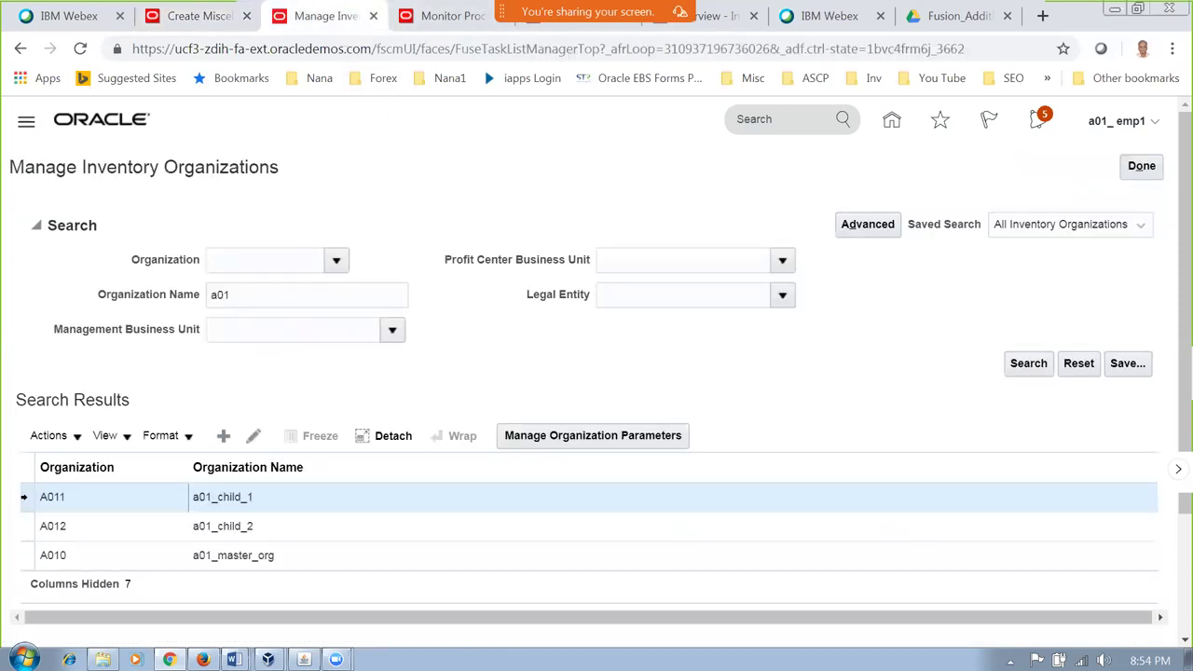
{"action": "left_click", "coordinate": [252, 436]}
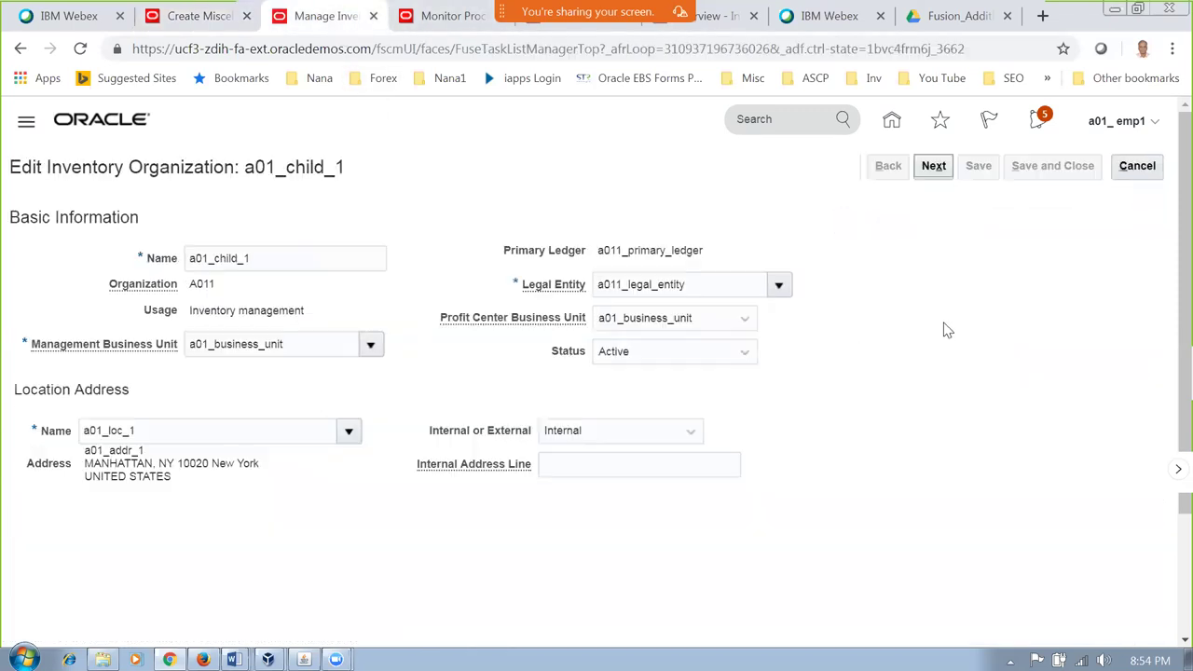
{"action": "left_click", "coordinate": [933, 166]}
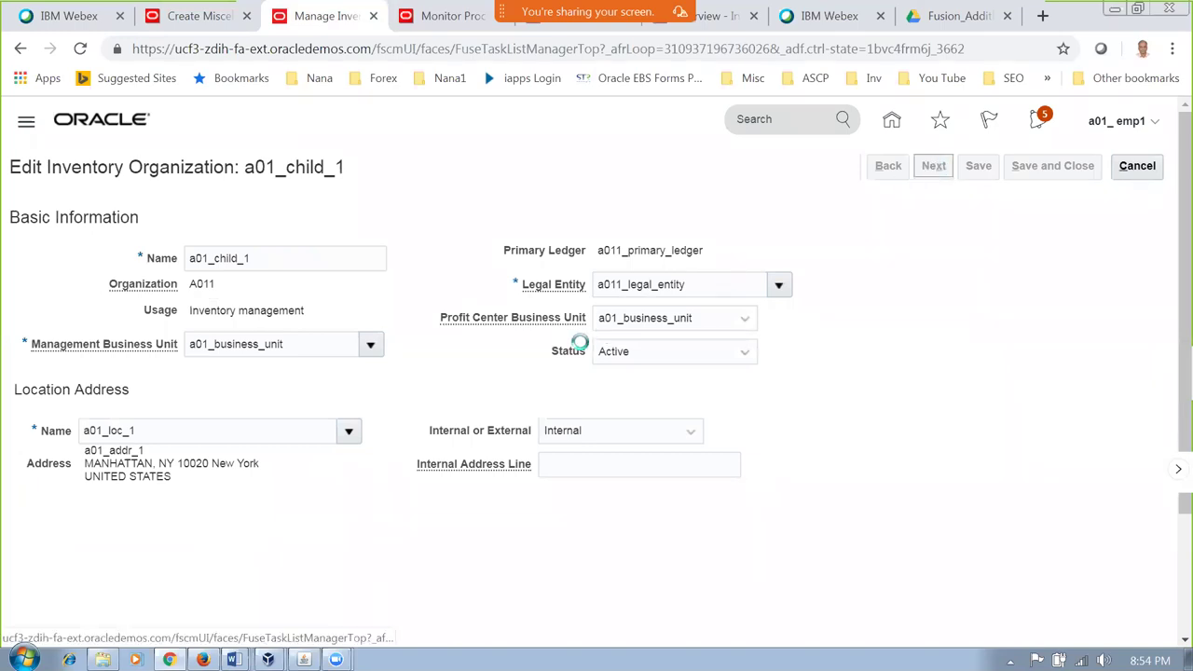
{"action": "scroll", "coordinate": [298, 479], "scroll_direction": "down", "scroll_amount": 2}
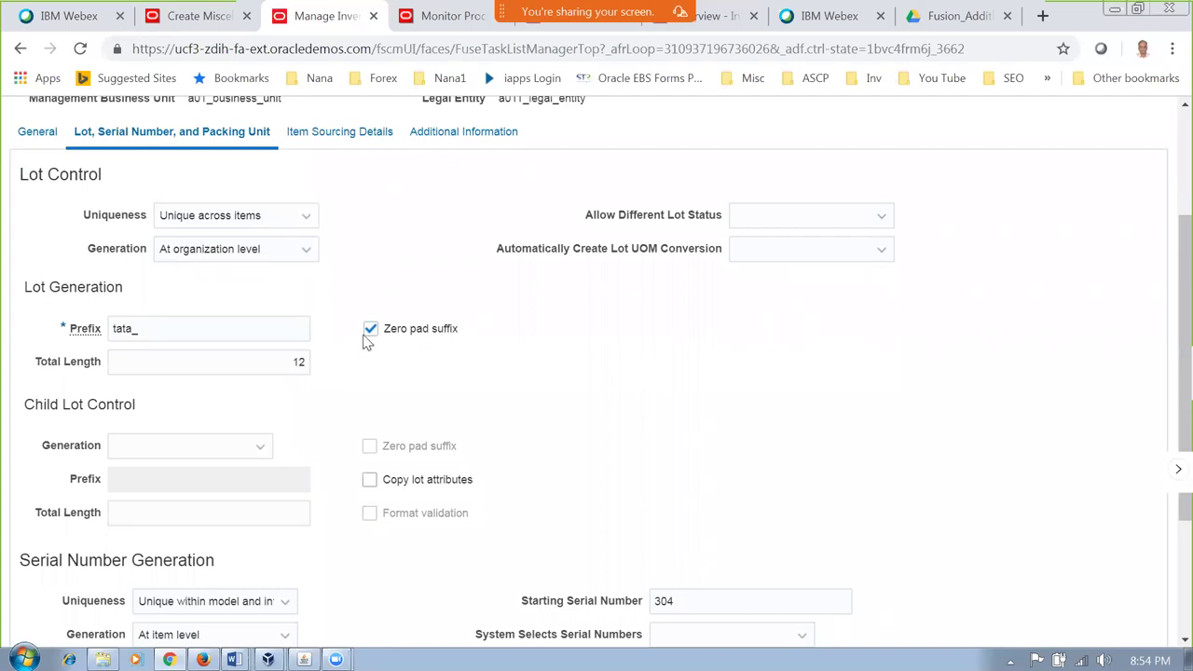
{"action": "left_click", "coordinate": [214, 17]}
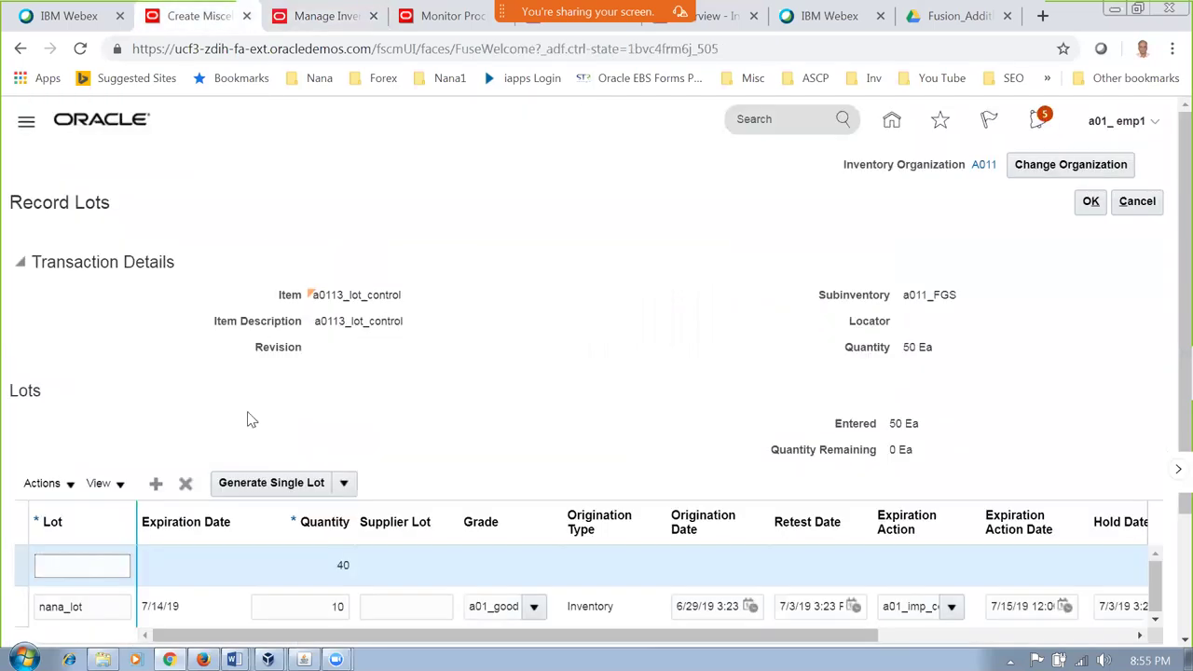
Step: Generate lots tata_0000001 (10 Ea) and tata_0000002 (30 Ea), then open the Inv_Day 1 folder
{"action": "left_click", "coordinate": [282, 487]}
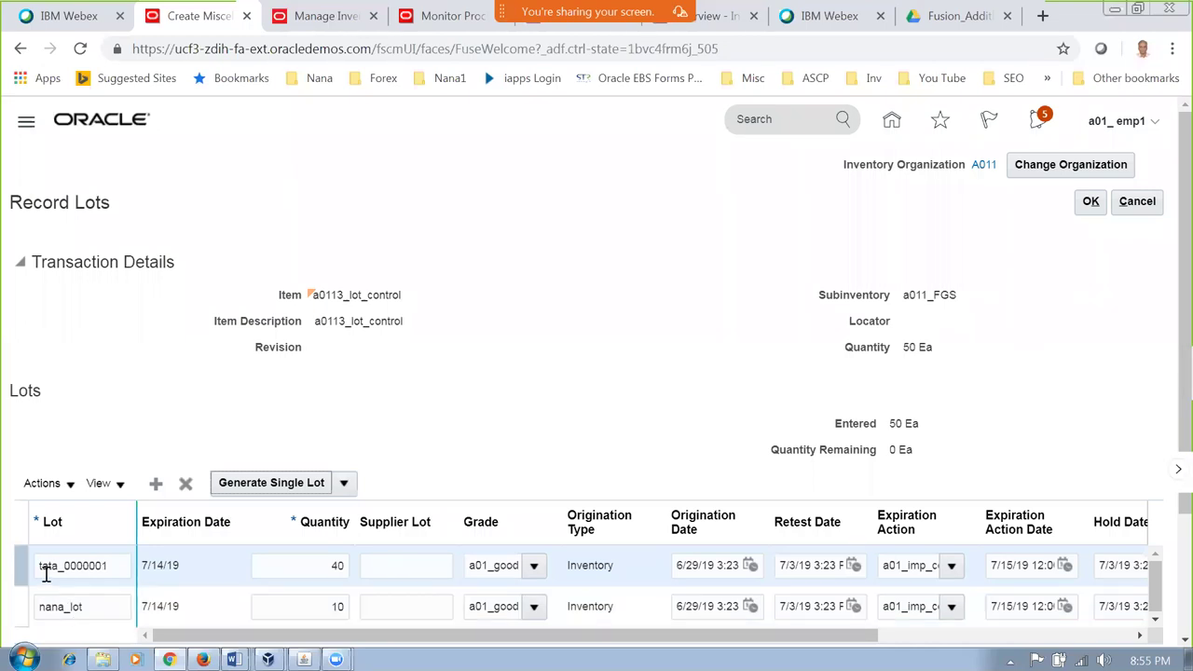
{"action": "double_click", "coordinate": [334, 569]}
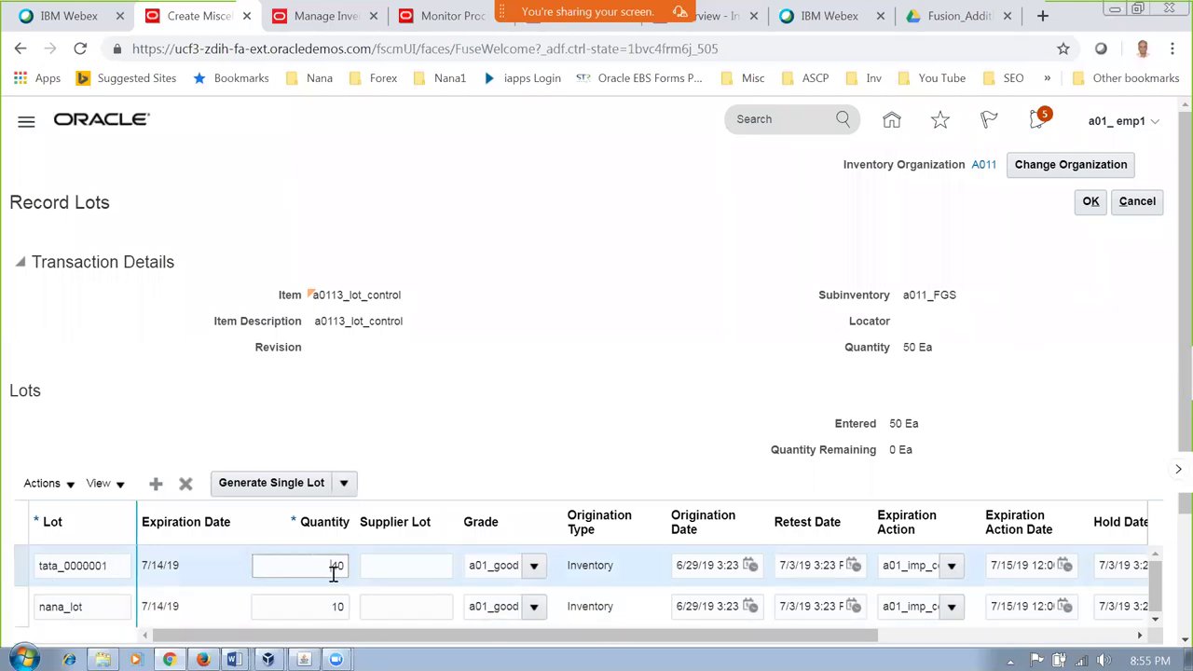
{"action": "type", "text": "10"}
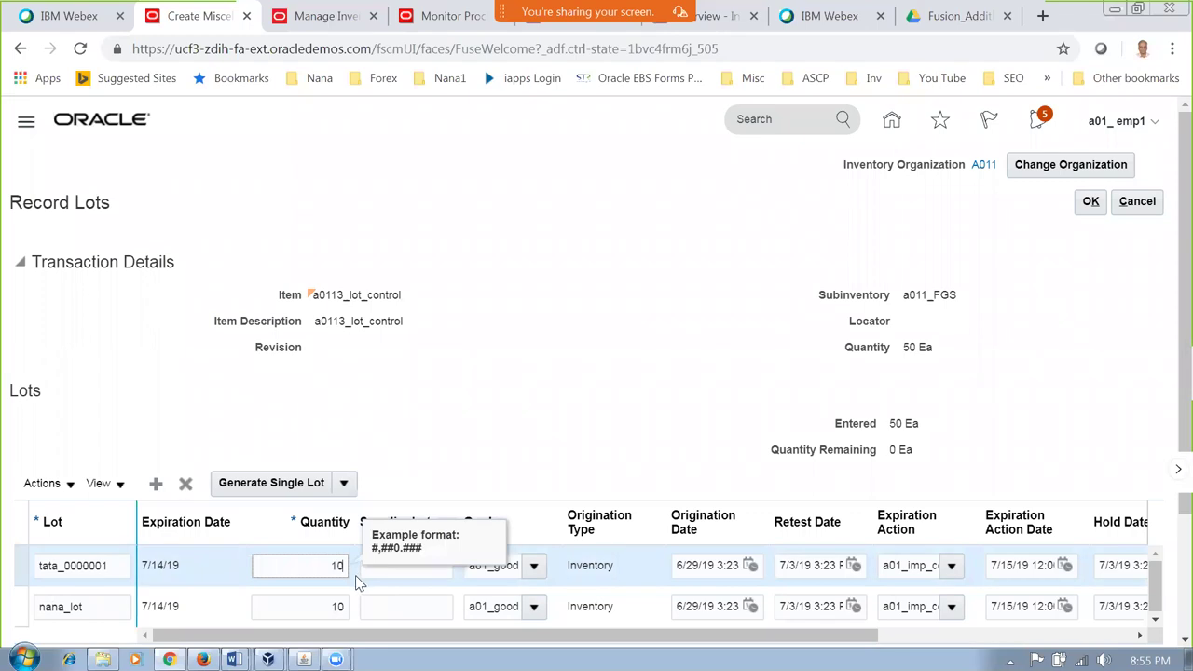
{"action": "key", "text": "Tab"}
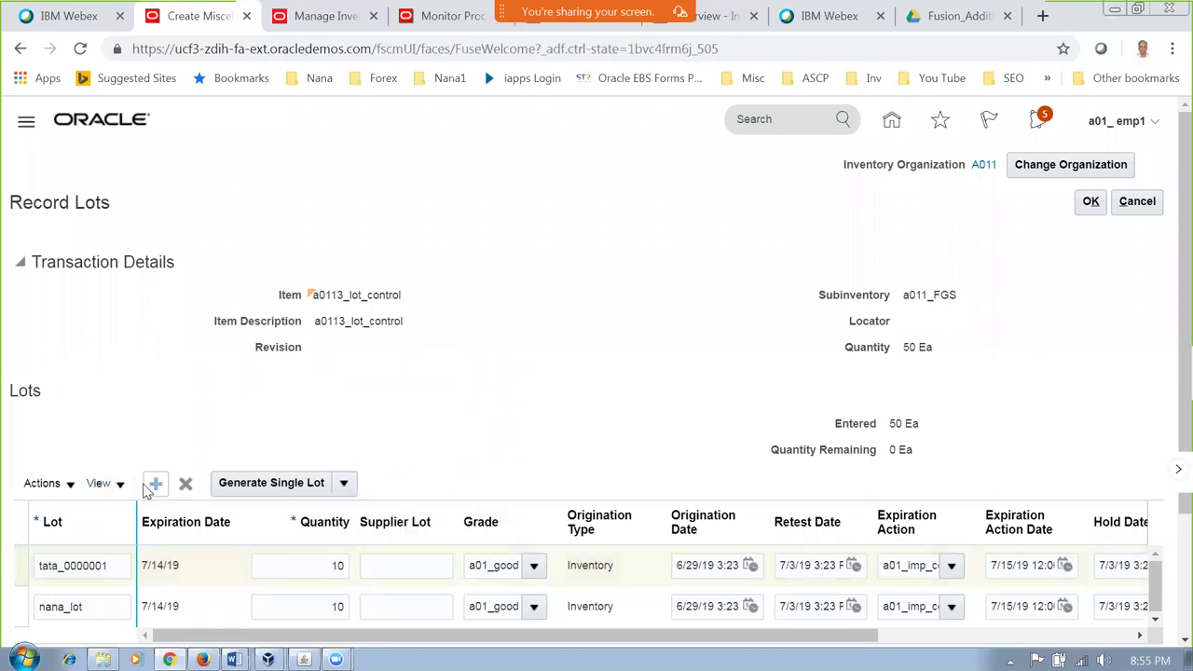
{"action": "left_click", "coordinate": [149, 486]}
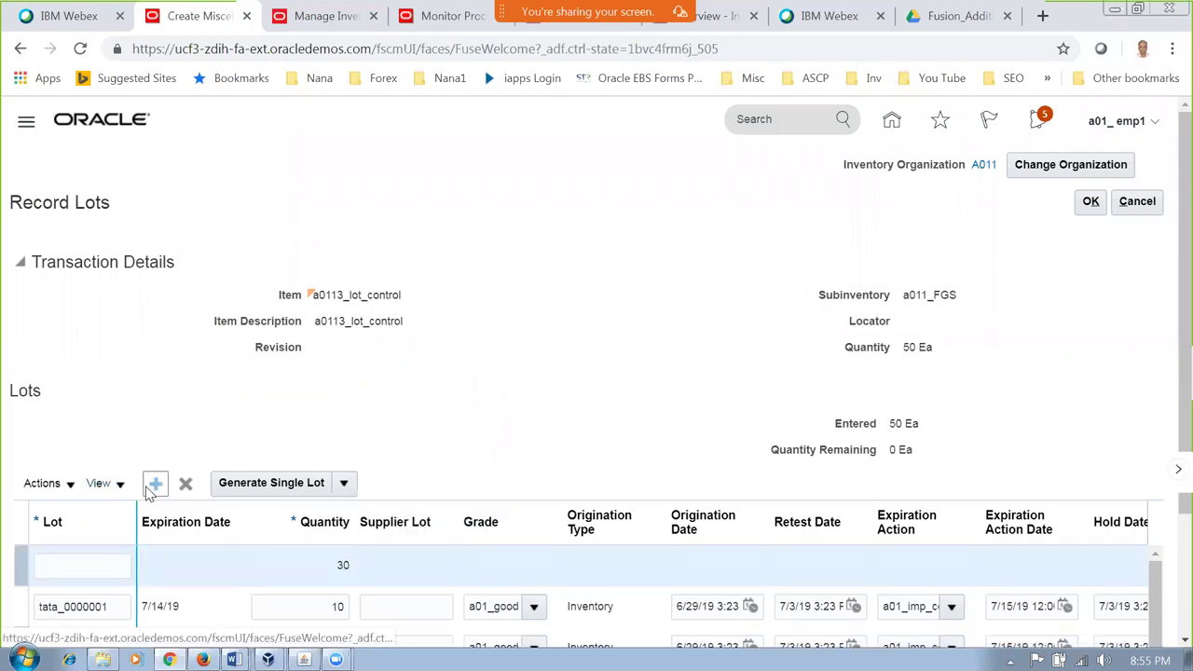
{"action": "left_click", "coordinate": [254, 487]}
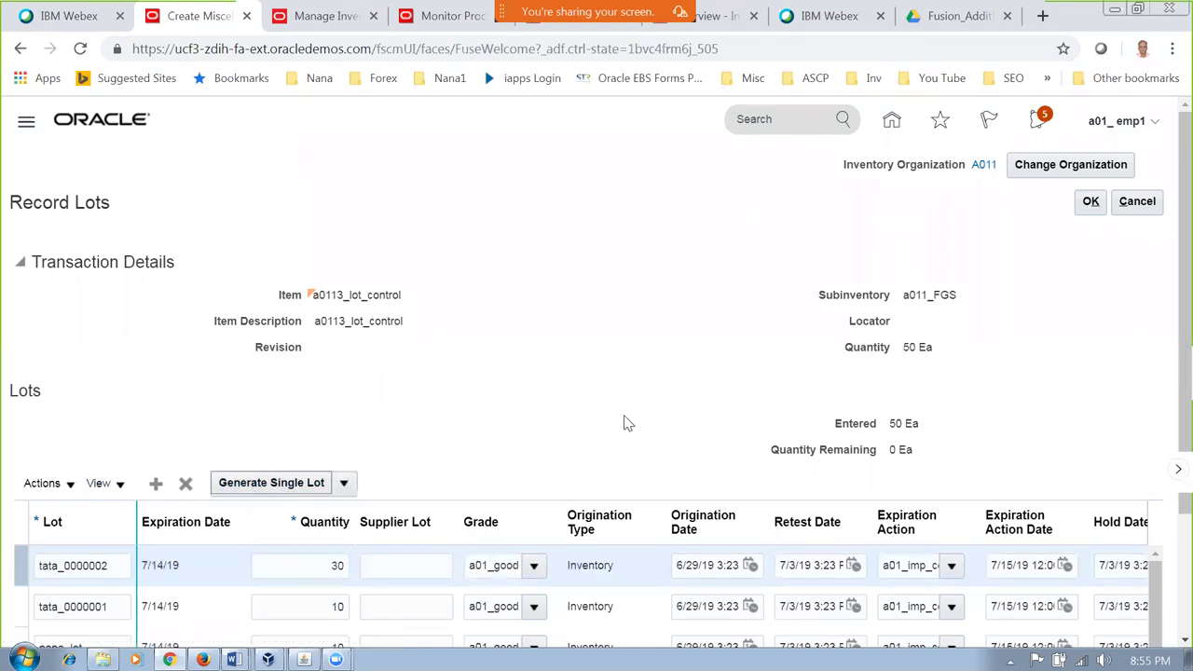
{"action": "left_click", "coordinate": [103, 659]}
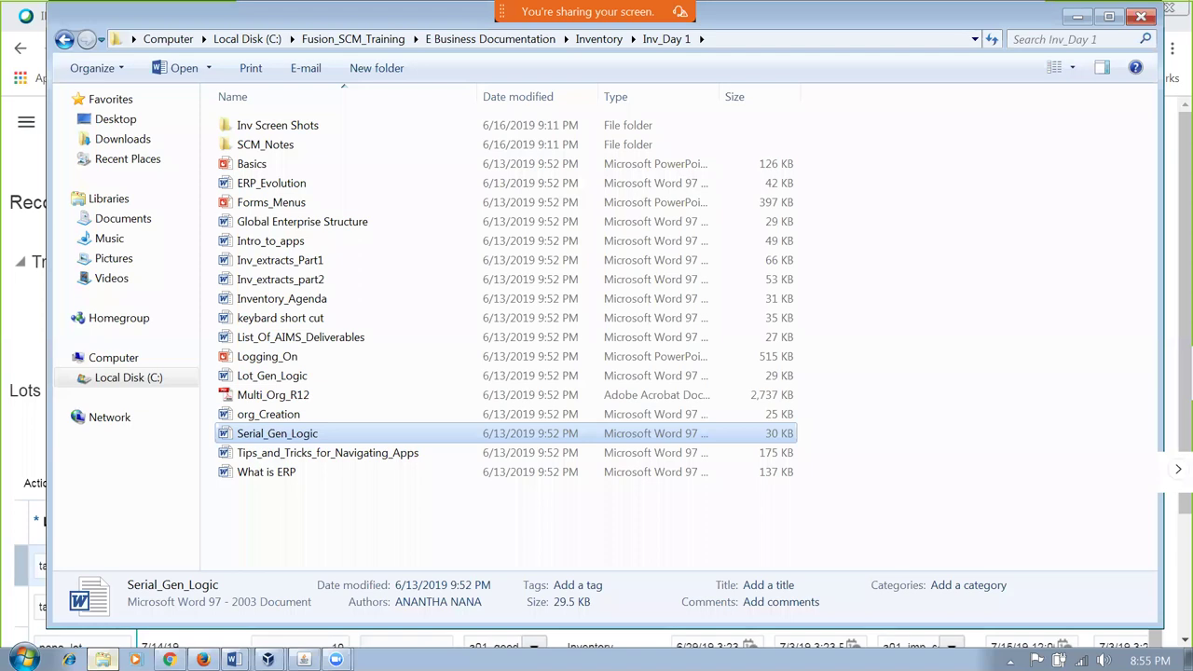
Step: Open the Lot_Gen_Logic document in Word
{"action": "left_click", "coordinate": [284, 378]}
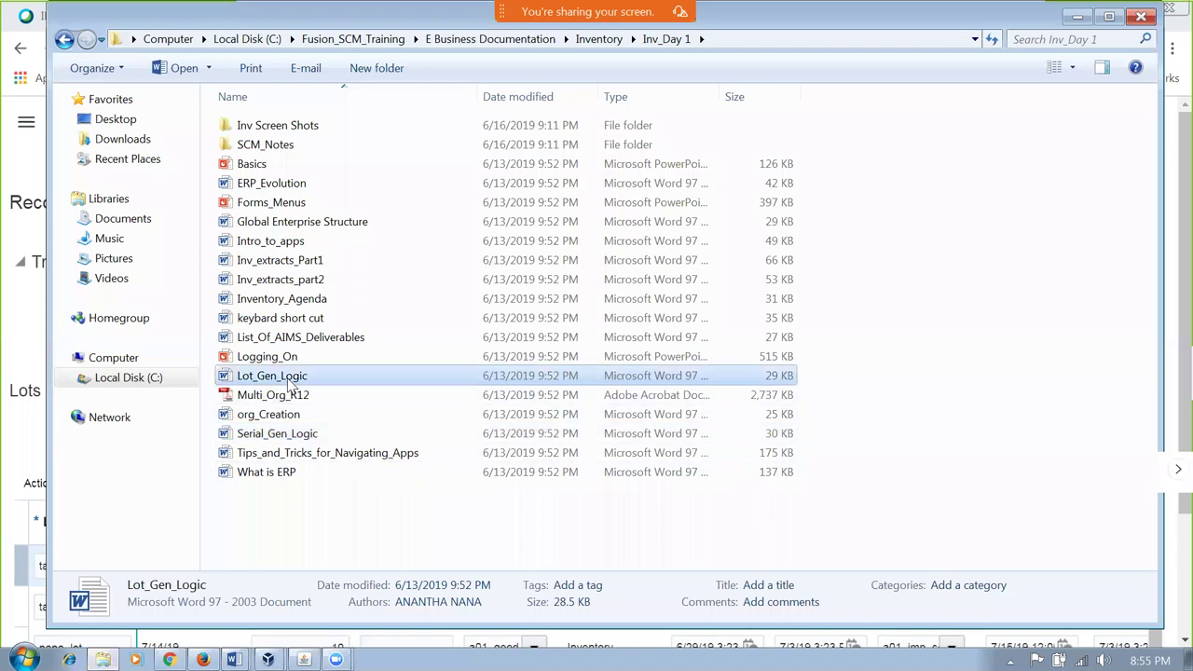
{"action": "double_click", "coordinate": [284, 377]}
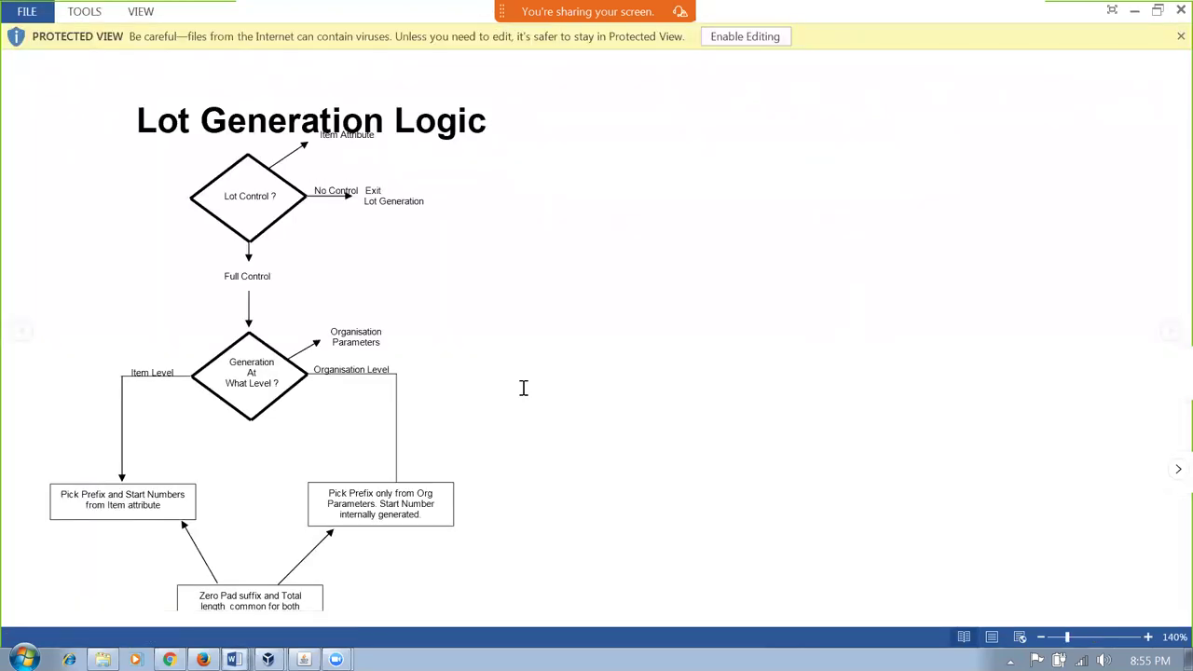
Step: Enable editing and review the Item Attribute, No Control and Organisation Level flowchart branches
{"action": "left_click", "coordinate": [722, 39]}
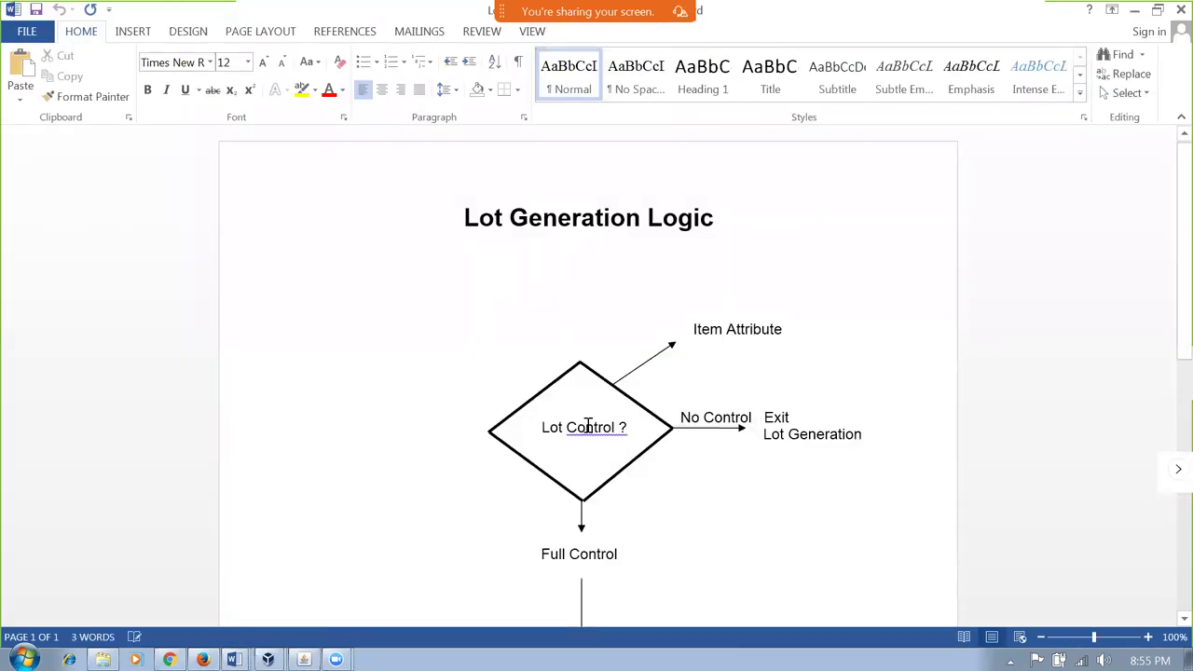
{"action": "left_click", "coordinate": [728, 319]}
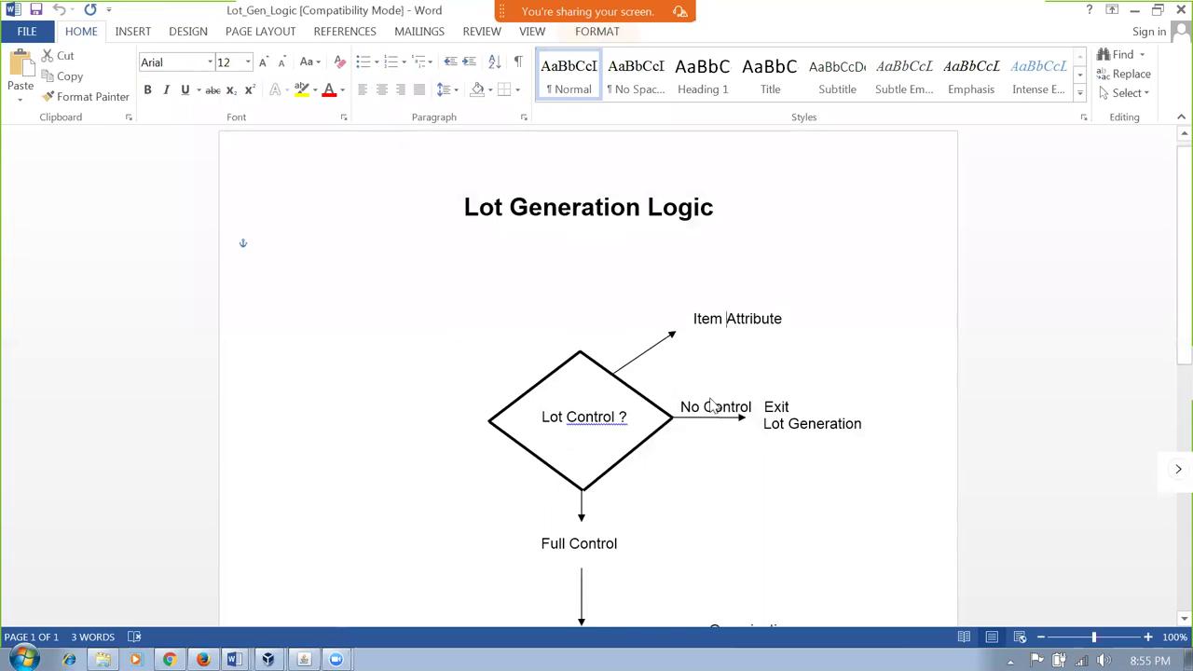
{"action": "left_click", "coordinate": [781, 423]}
{"action": "left_click", "coordinate": [718, 420]}
{"action": "scroll", "coordinate": [674, 549], "scroll_direction": "down", "scroll_amount": 1}
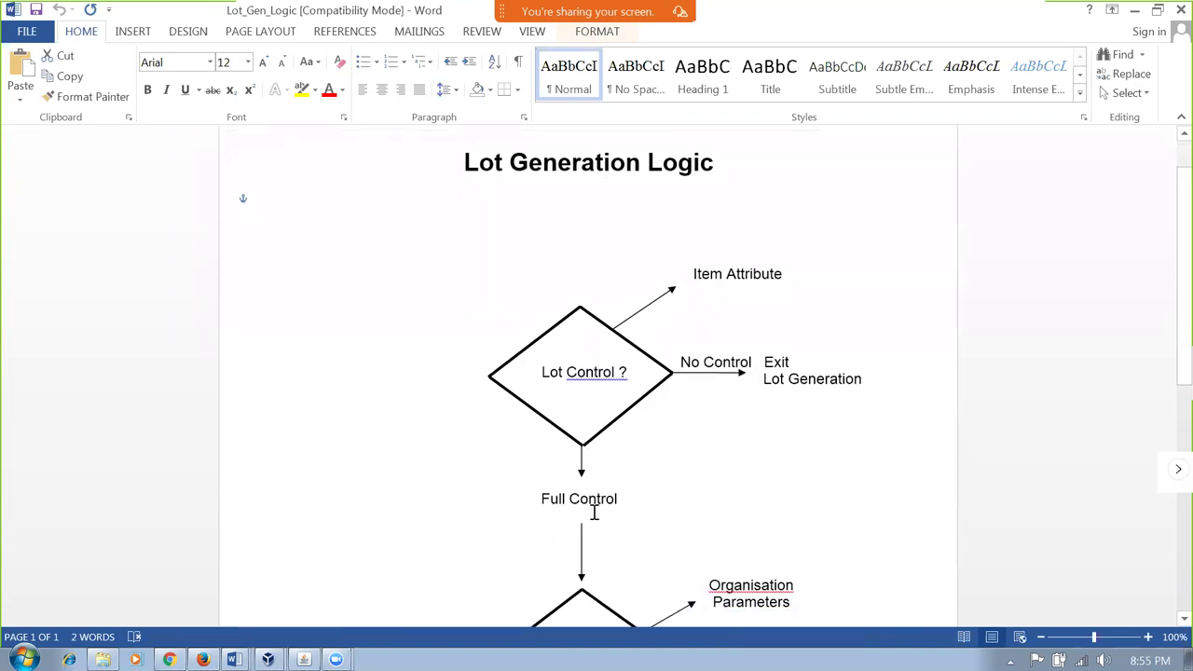
{"action": "scroll", "coordinate": [592, 514], "scroll_direction": "down", "scroll_amount": 3}
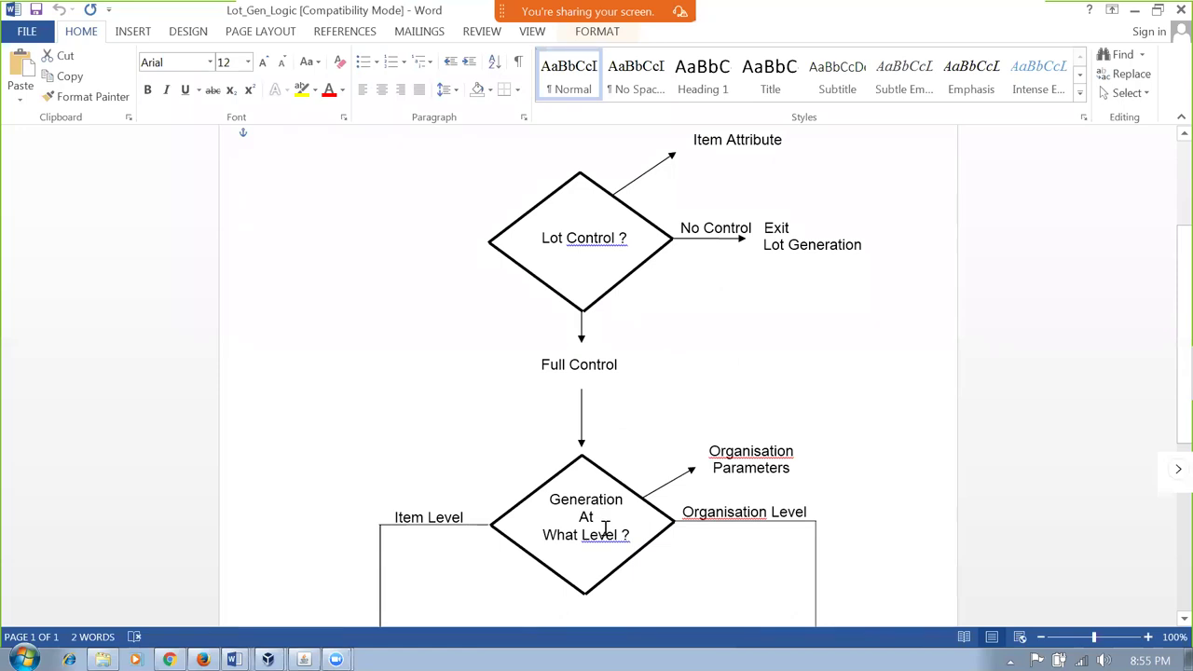
{"action": "left_click", "coordinate": [771, 513]}
{"action": "scroll", "coordinate": [776, 520], "scroll_direction": "down", "scroll_amount": 5}
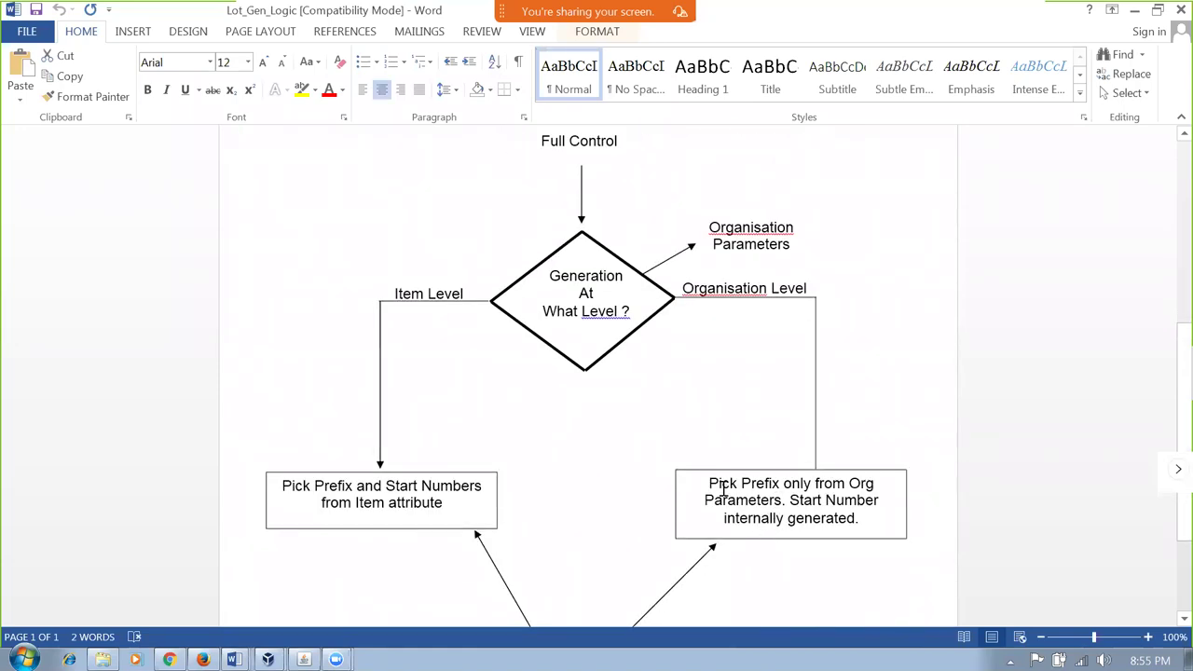
{"action": "left_click_drag", "start_coordinate": [722, 491], "coordinate": [817, 530]}
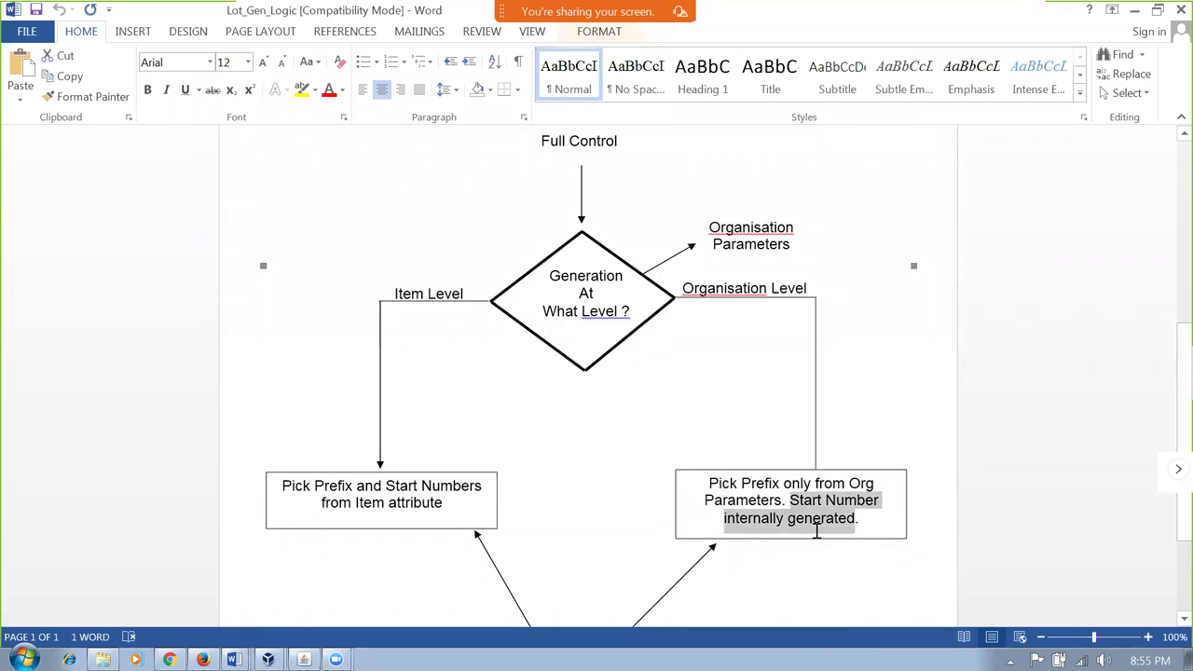
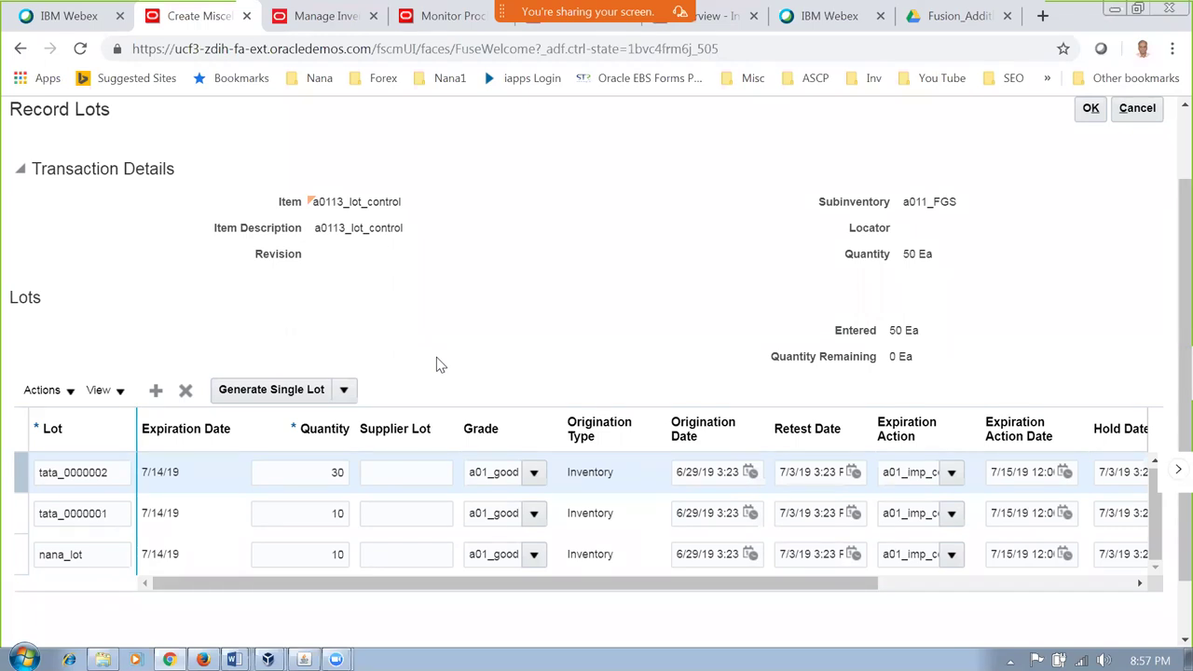
Step: Record the 50 Ea receipt as lots tata_0000002 (30), tata_0000001 (10) and nana_lot (10)
{"action": "mouse_move", "coordinate": [234, 660]}
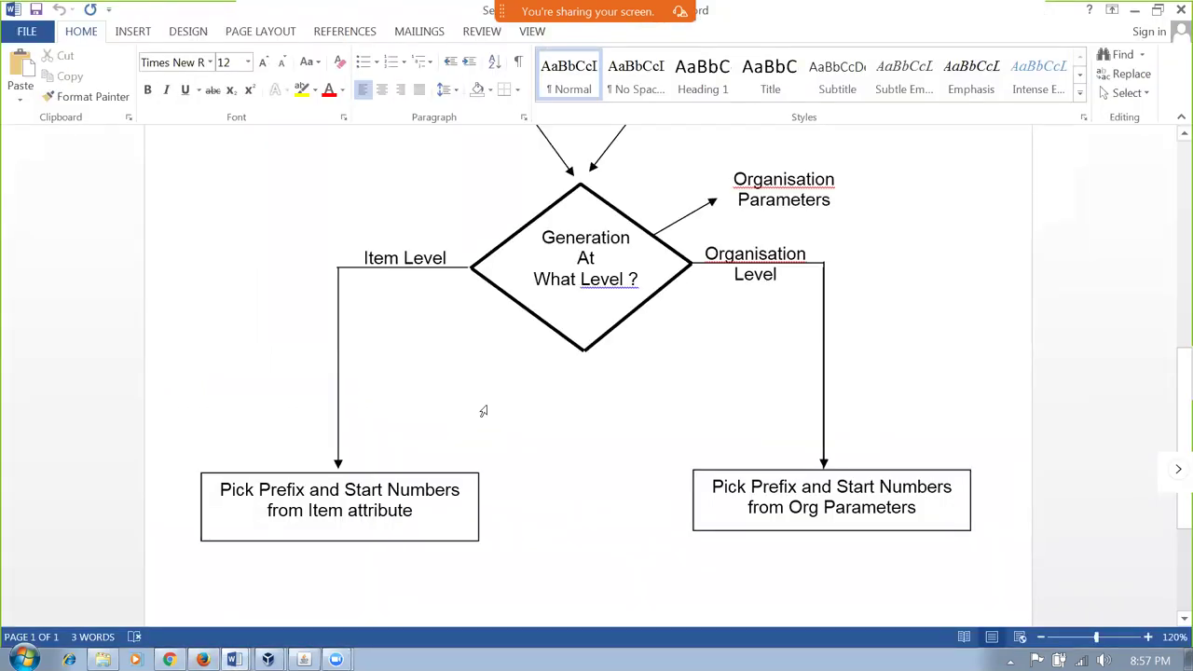
Step: Review the Generation At What Level flowchart in Word, then return to Record Lots in Chrome
{"action": "scroll", "coordinate": [994, 401], "scroll_direction": "up", "scroll_amount": 10}
{"action": "scroll", "coordinate": [979, 444], "scroll_direction": "down", "scroll_amount": 8}
{"action": "left_click", "coordinate": [169, 659]}
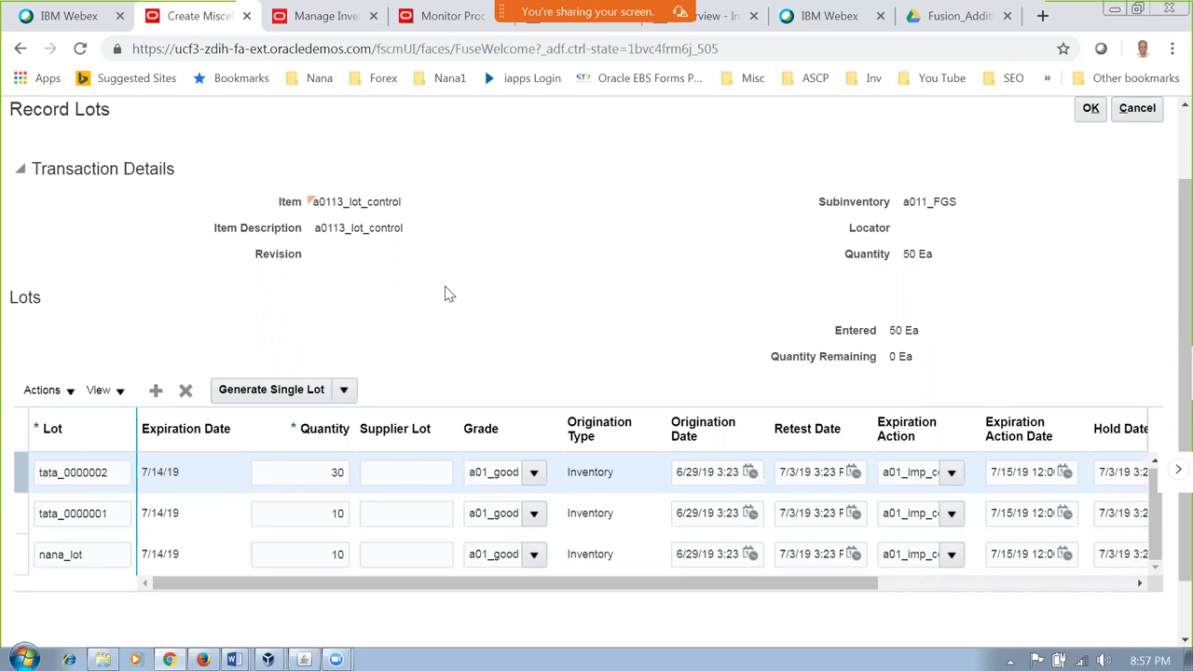
Step: Scroll across the Lots table, leaving nana_lot's Supplier Lot empty and checking expiration dates 7/14/19
{"action": "left_click_drag", "start_coordinate": [424, 590], "coordinate": [323, 631]}
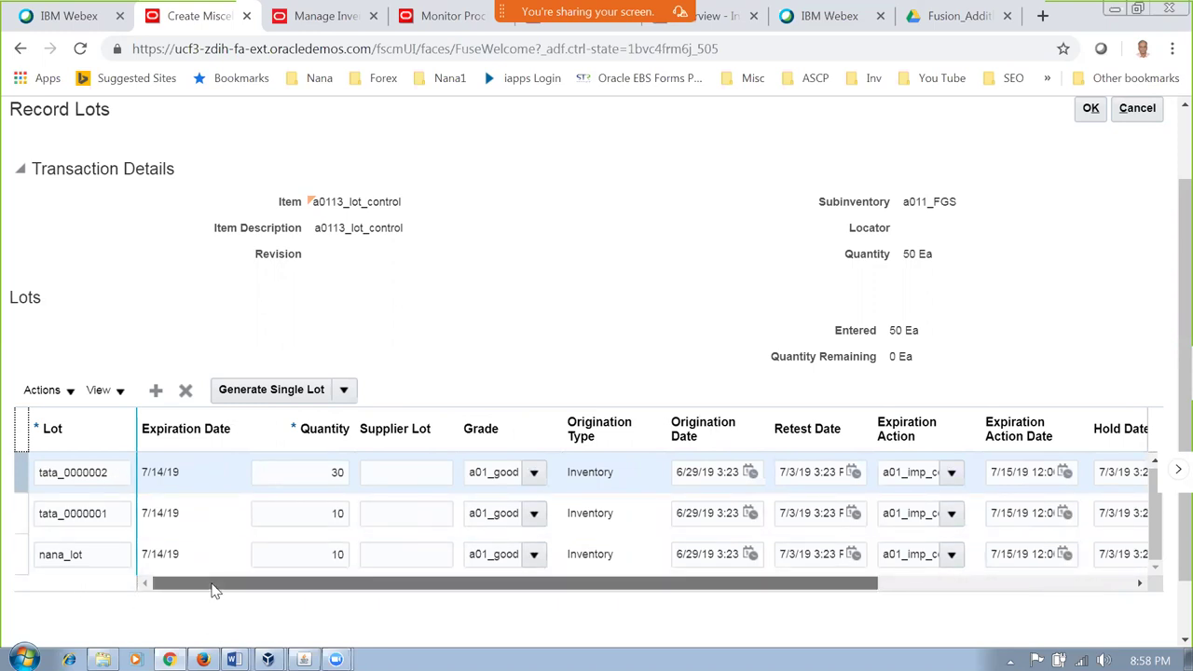
{"action": "left_click_drag", "start_coordinate": [212, 590], "coordinate": [192, 592]}
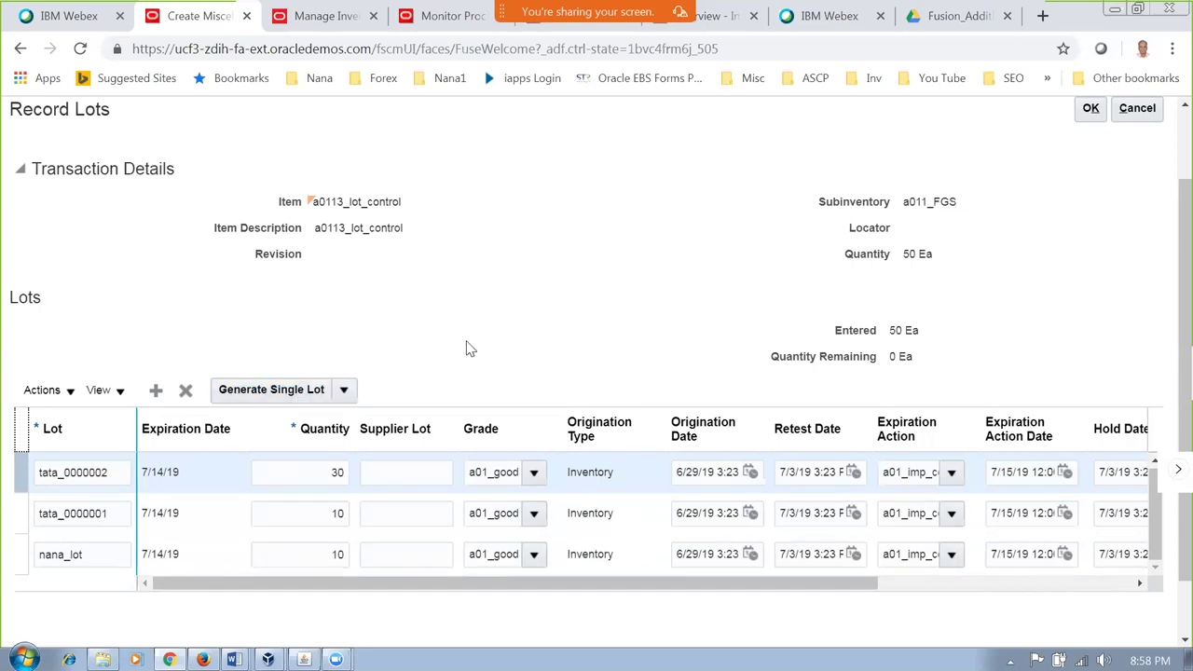
{"action": "left_click", "coordinate": [408, 555]}
{"action": "left_click", "coordinate": [403, 580]}
{"action": "left_click_drag", "start_coordinate": [555, 587], "coordinate": [550, 615]}
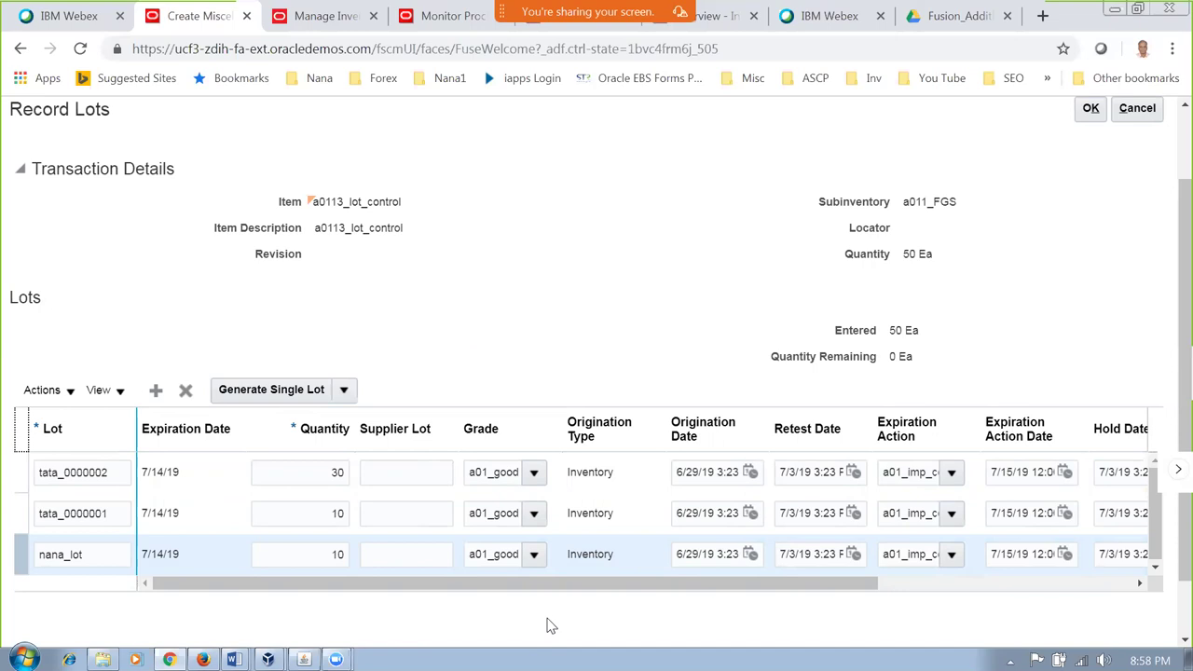
{"action": "left_click_drag", "start_coordinate": [580, 585], "coordinate": [349, 639]}
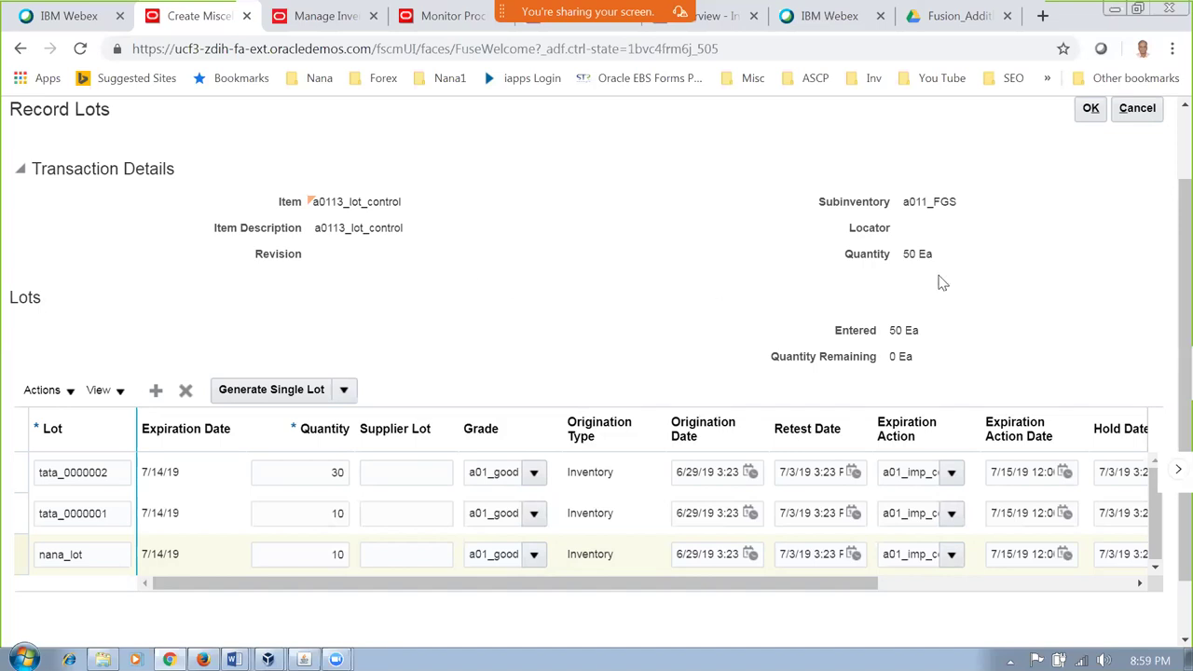
Step: Check grade a01_good and maturity date 7/11/19 on all three lots, then confirm with OK
{"action": "scroll", "coordinate": [1168, 213], "scroll_direction": "up", "scroll_amount": 1}
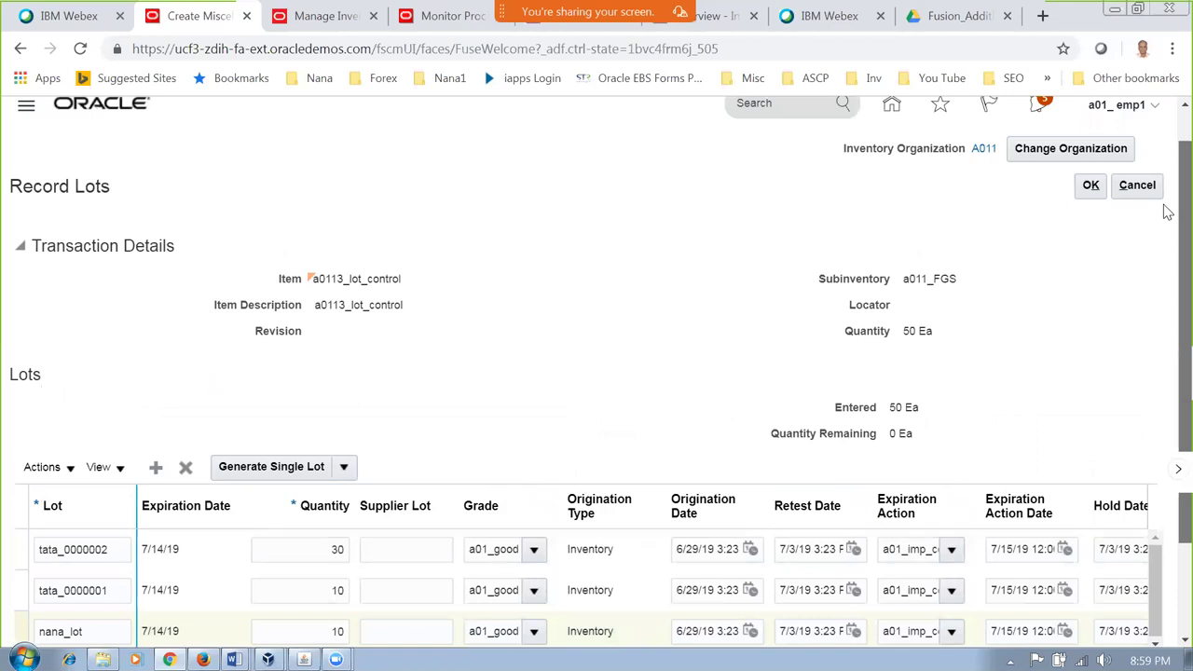
{"action": "scroll", "coordinate": [1164, 213], "scroll_direction": "down", "scroll_amount": 1}
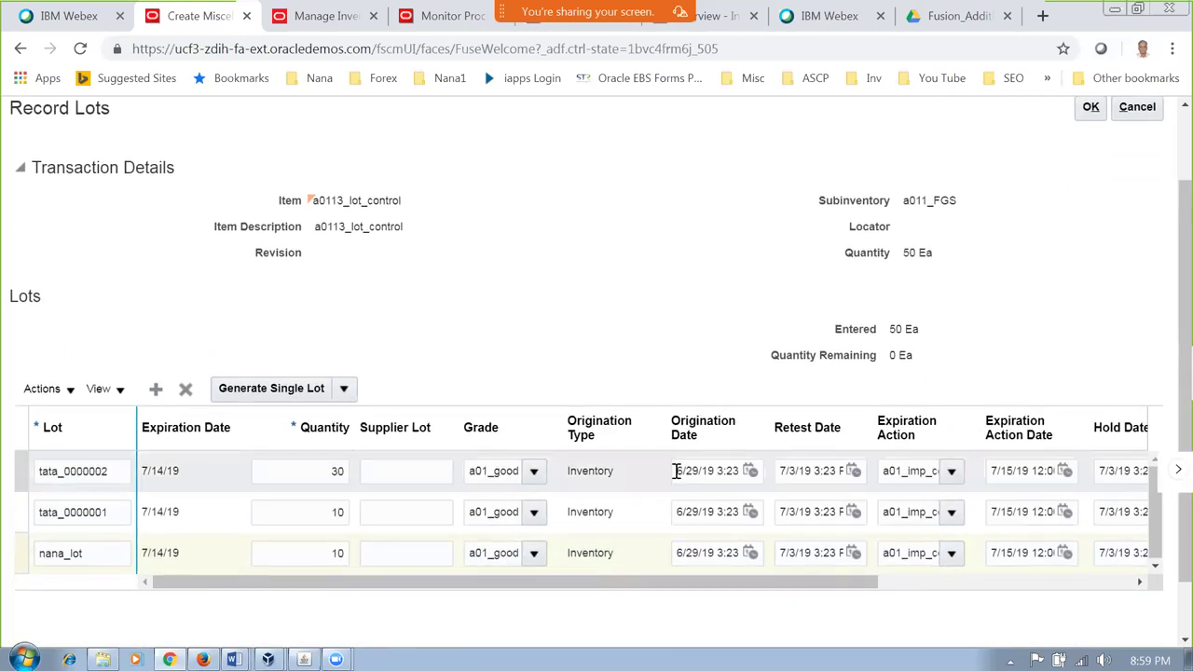
{"action": "left_click_drag", "start_coordinate": [835, 584], "coordinate": [1145, 601]}
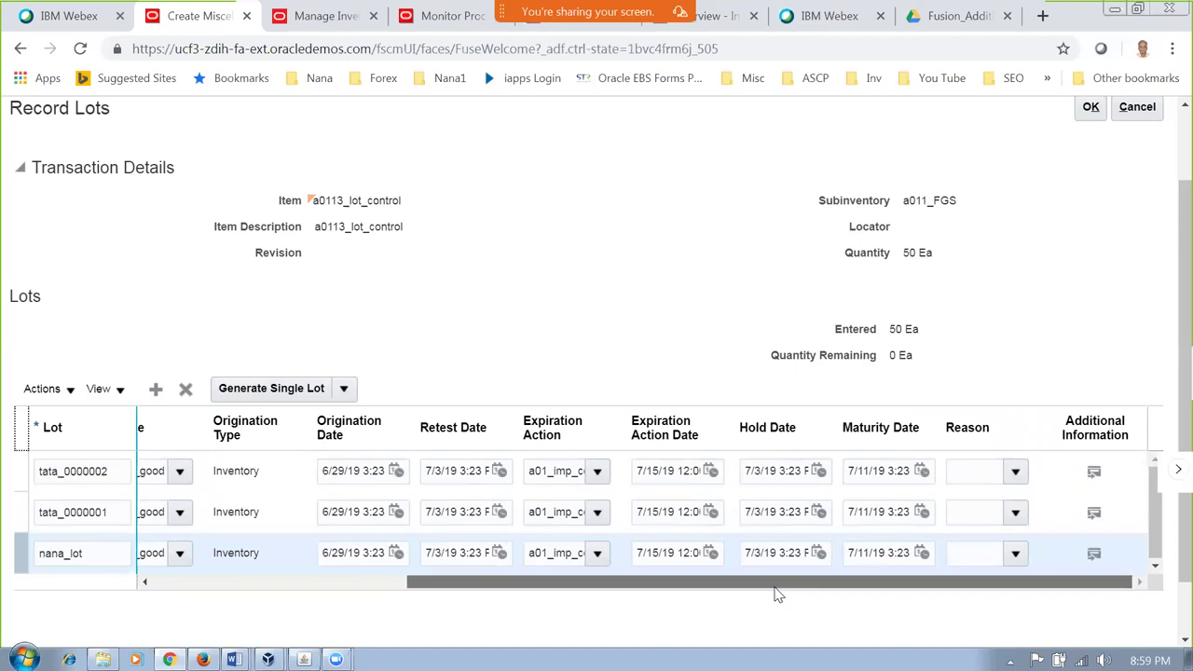
{"action": "left_click_drag", "start_coordinate": [778, 595], "coordinate": [306, 628]}
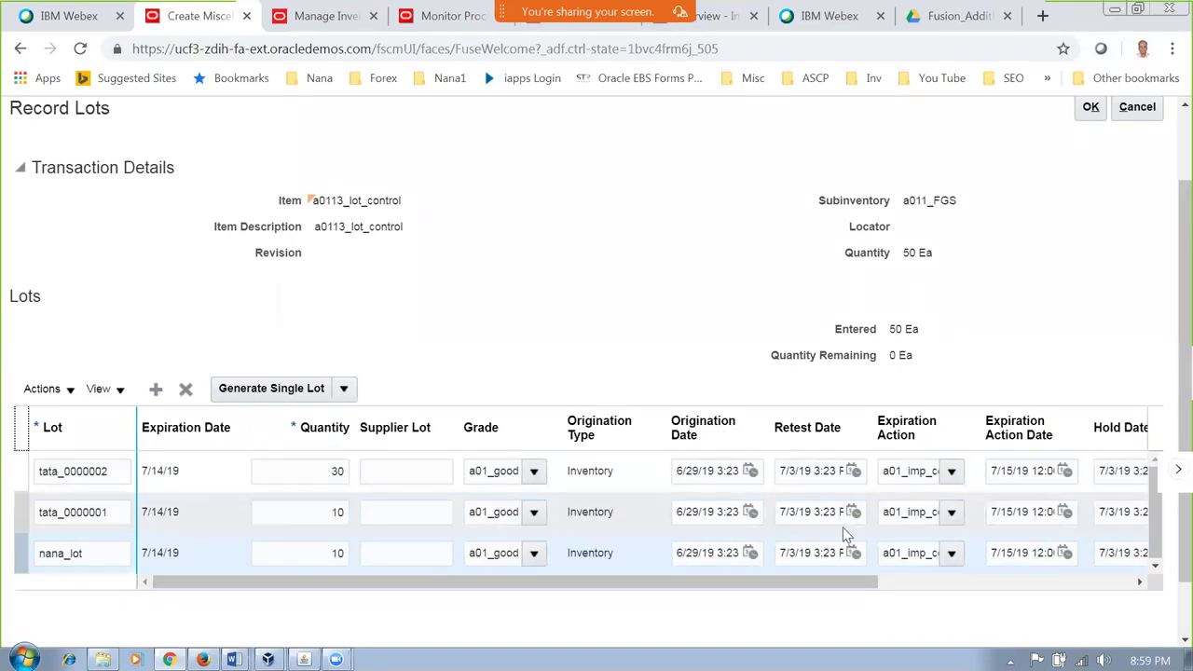
{"action": "left_click_drag", "start_coordinate": [807, 586], "coordinate": [1064, 619]}
{"action": "left_click", "coordinate": [1098, 110]}
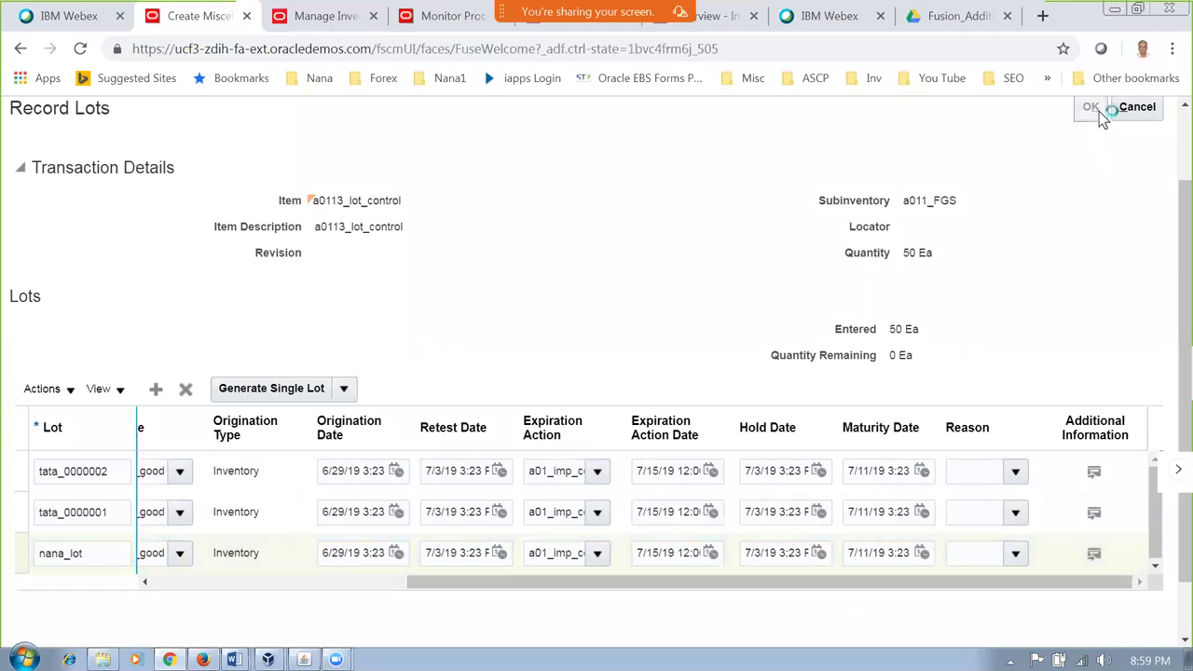
Step: Submit the miscellaneous receipt, acknowledge the confirmation, and go to Manage Item Quantities
{"action": "left_click", "coordinate": [1074, 110]}
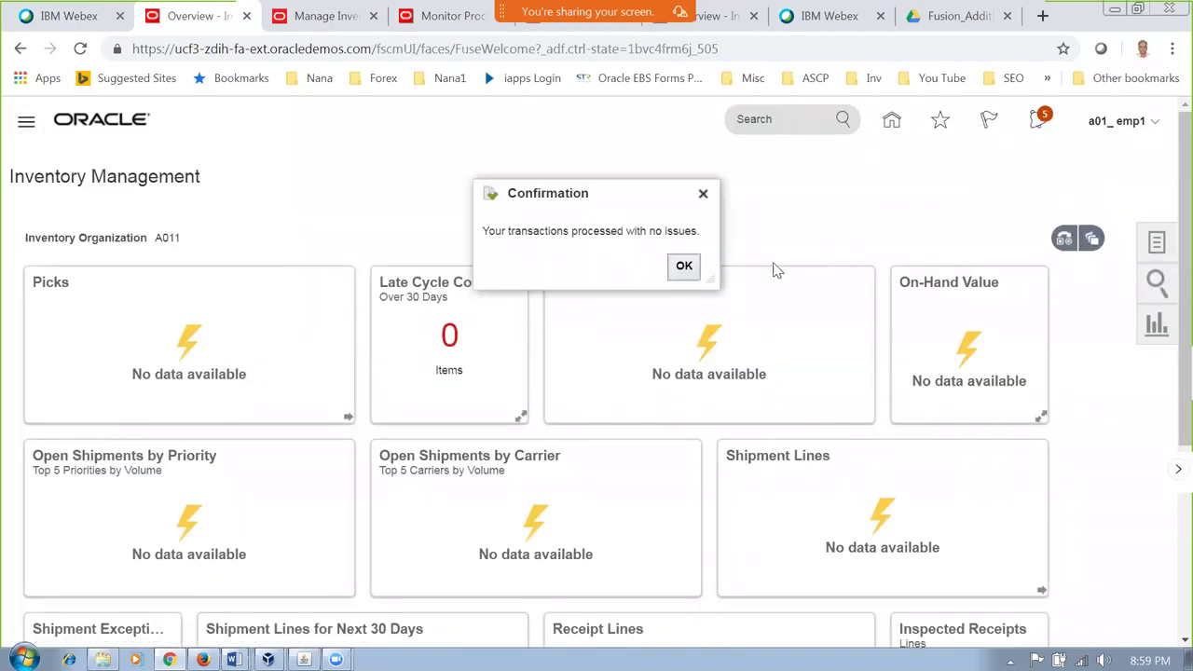
{"action": "left_click", "coordinate": [688, 266]}
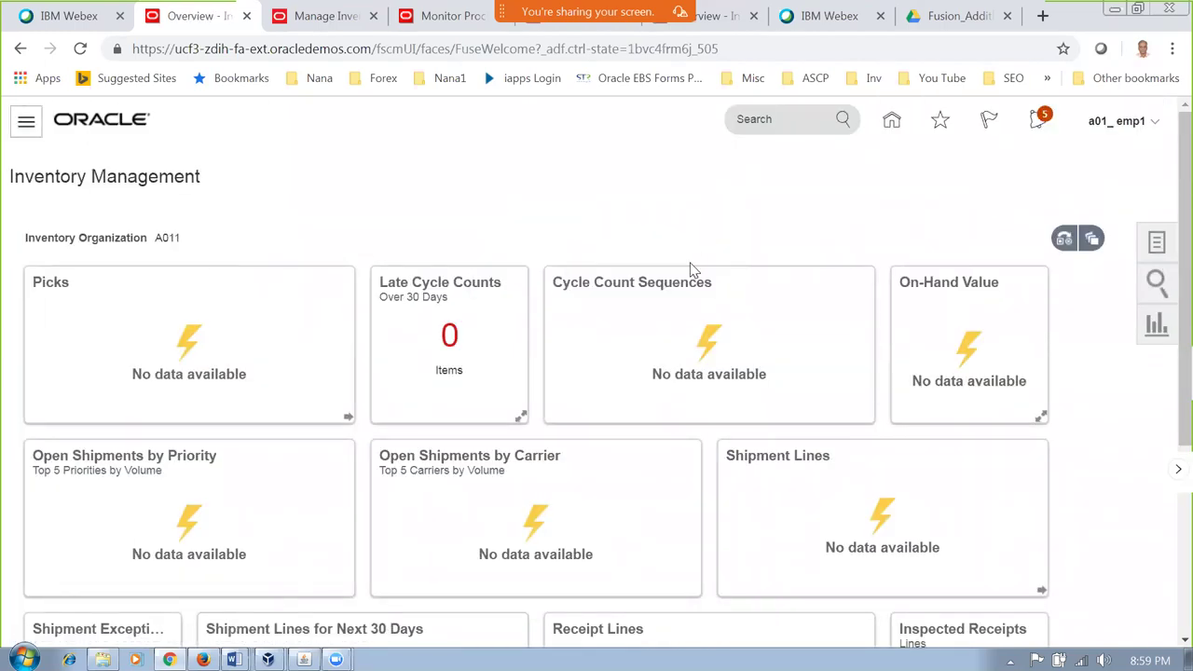
{"action": "left_click", "coordinate": [1158, 243]}
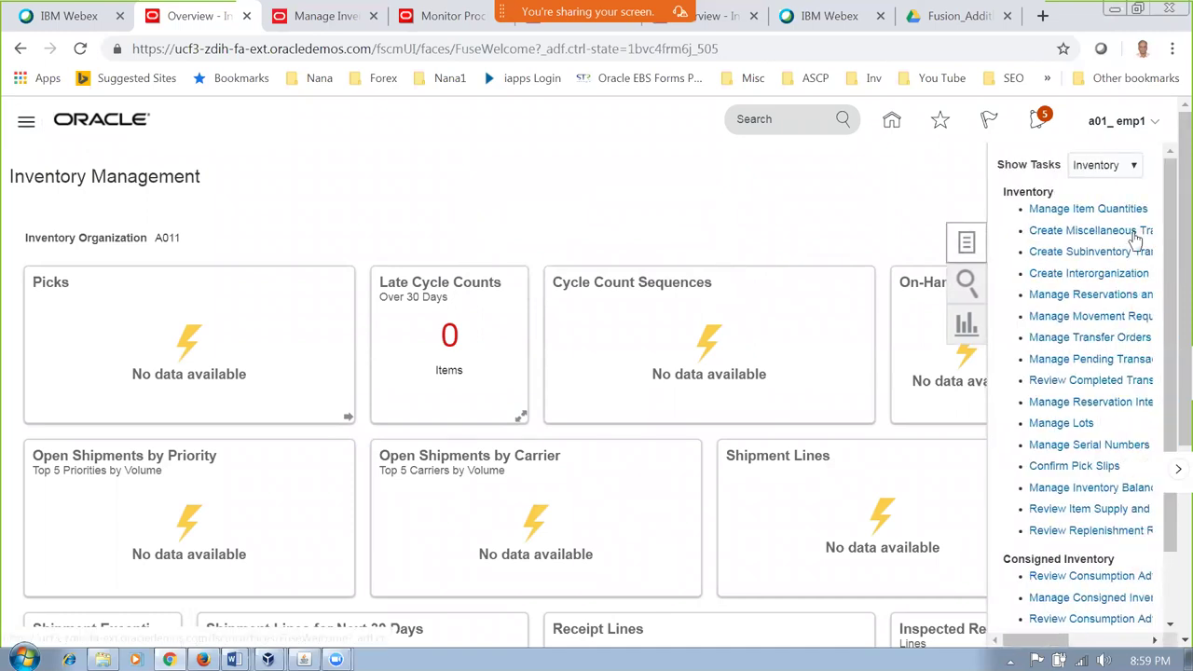
{"action": "left_click", "coordinate": [1088, 209]}
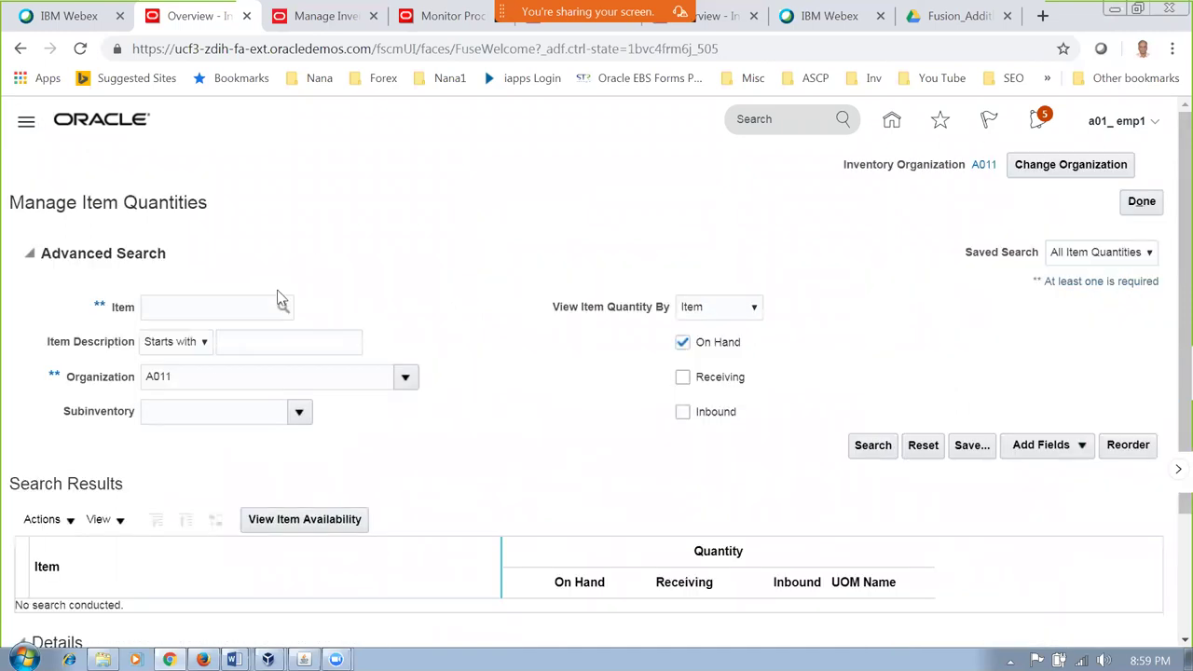
Step: Search on-hand quantities for item a0113_lot_control
{"action": "left_click", "coordinate": [207, 314]}
{"action": "type", "text": "a0113"}
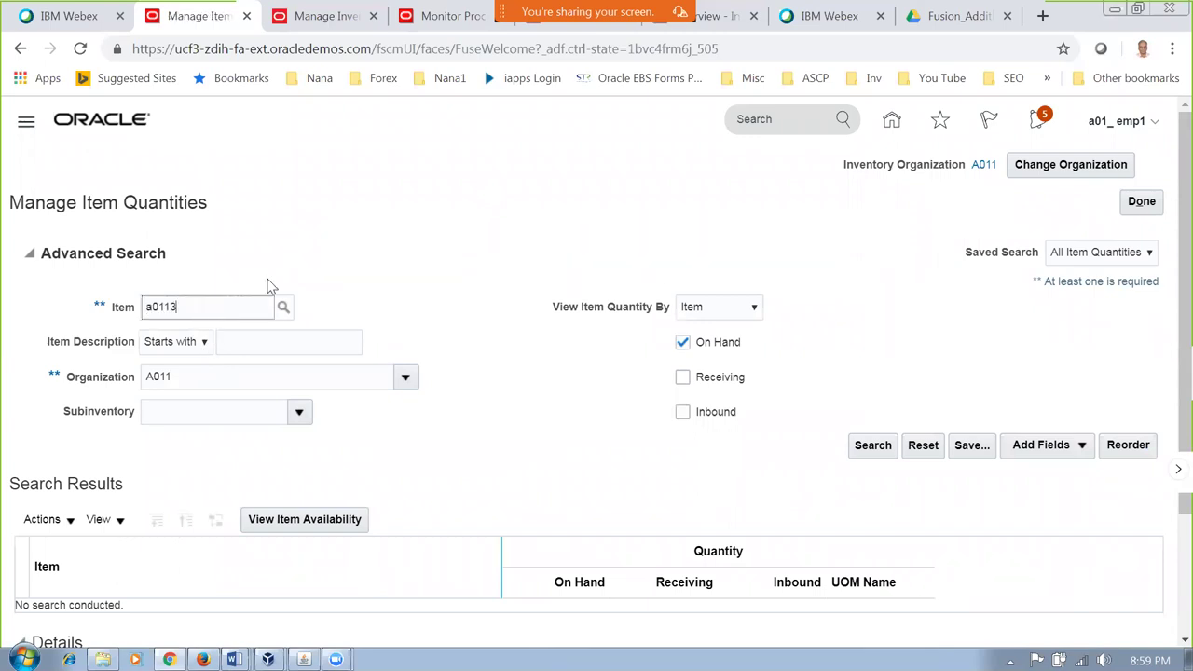
{"action": "key", "text": "Tab"}
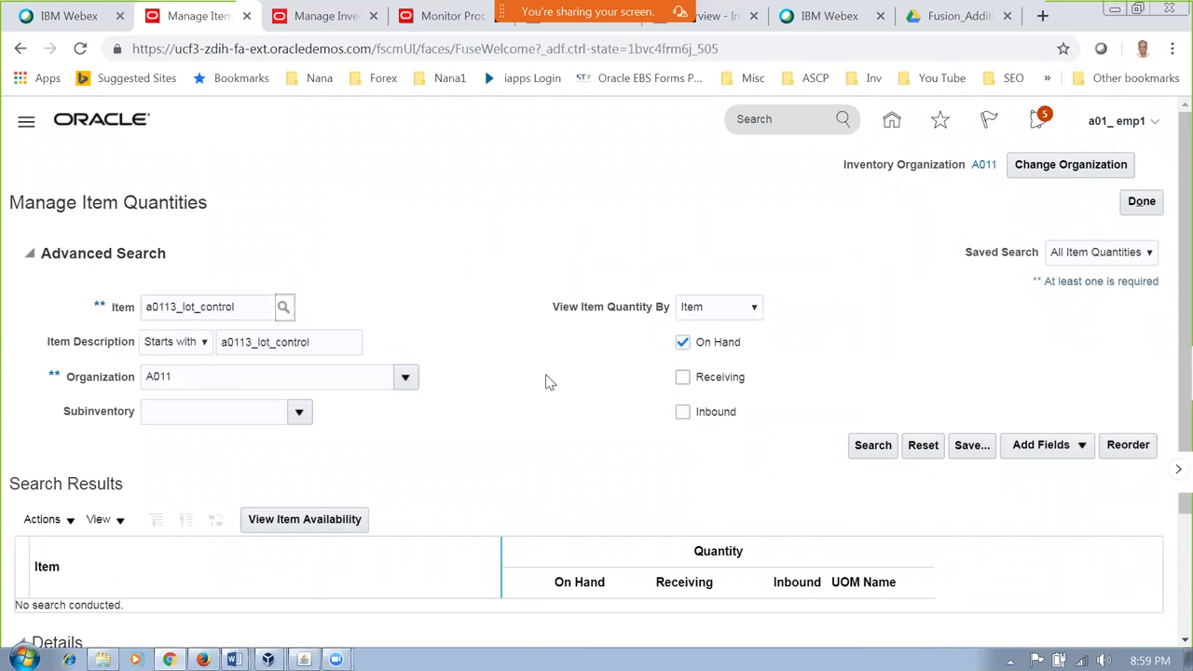
{"action": "key", "text": "Return"}
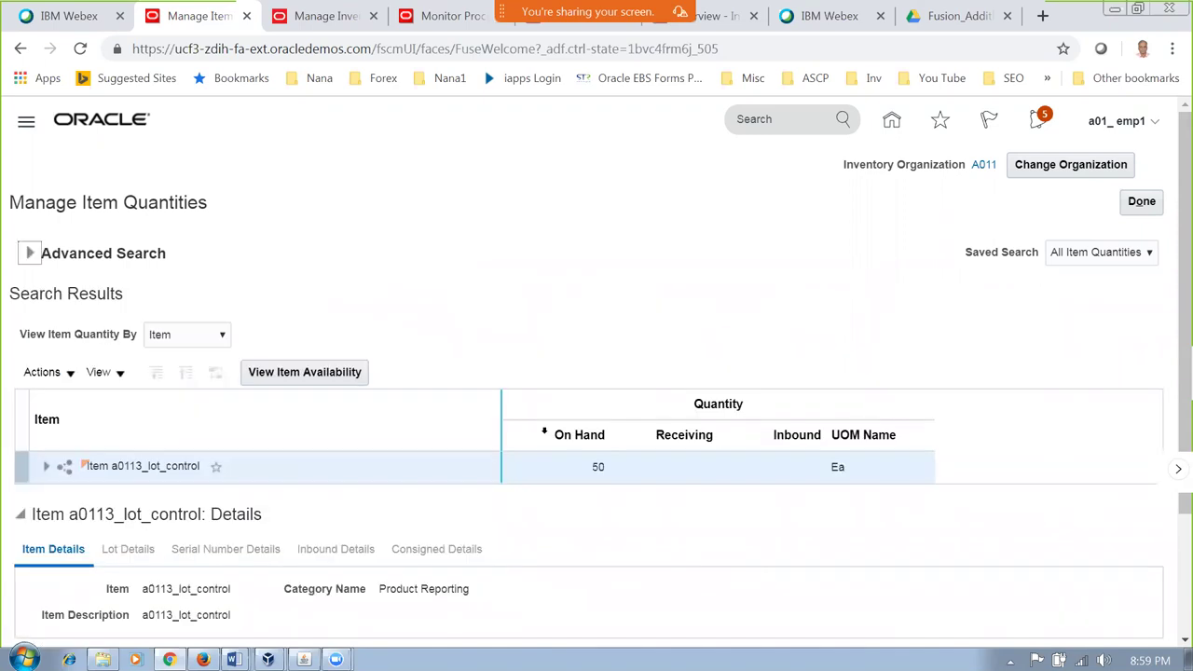
Step: Expand the item through Organization A011 down to Subinventory a011_FGS and view its details
{"action": "left_click", "coordinate": [45, 476]}
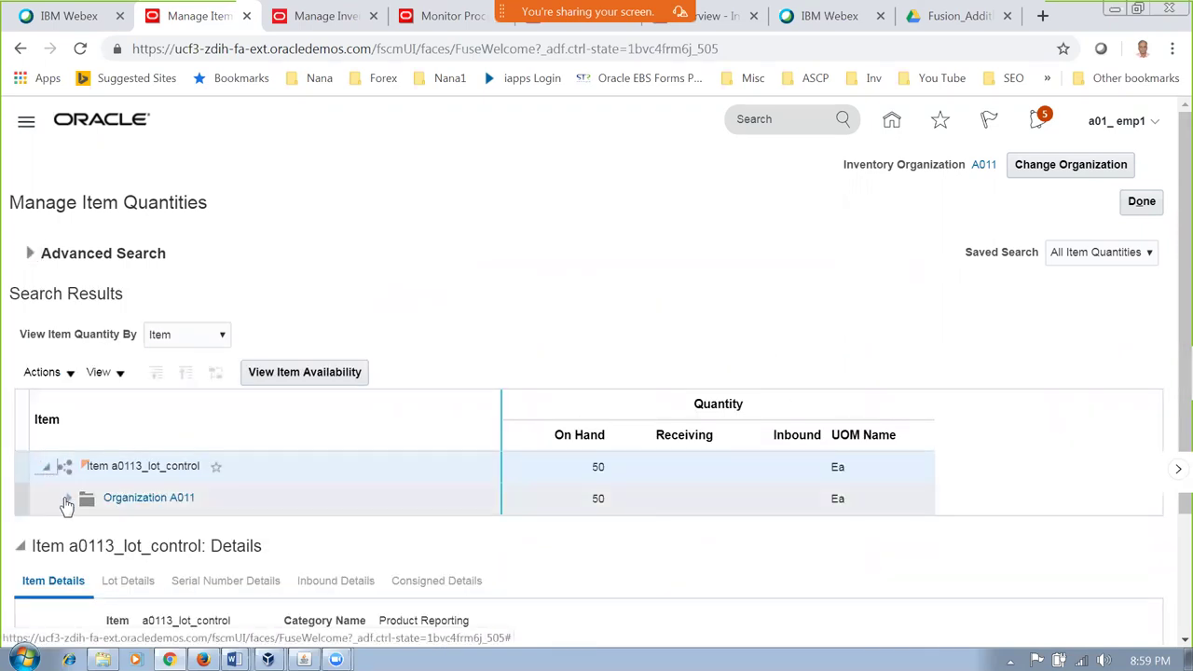
{"action": "left_click", "coordinate": [67, 503]}
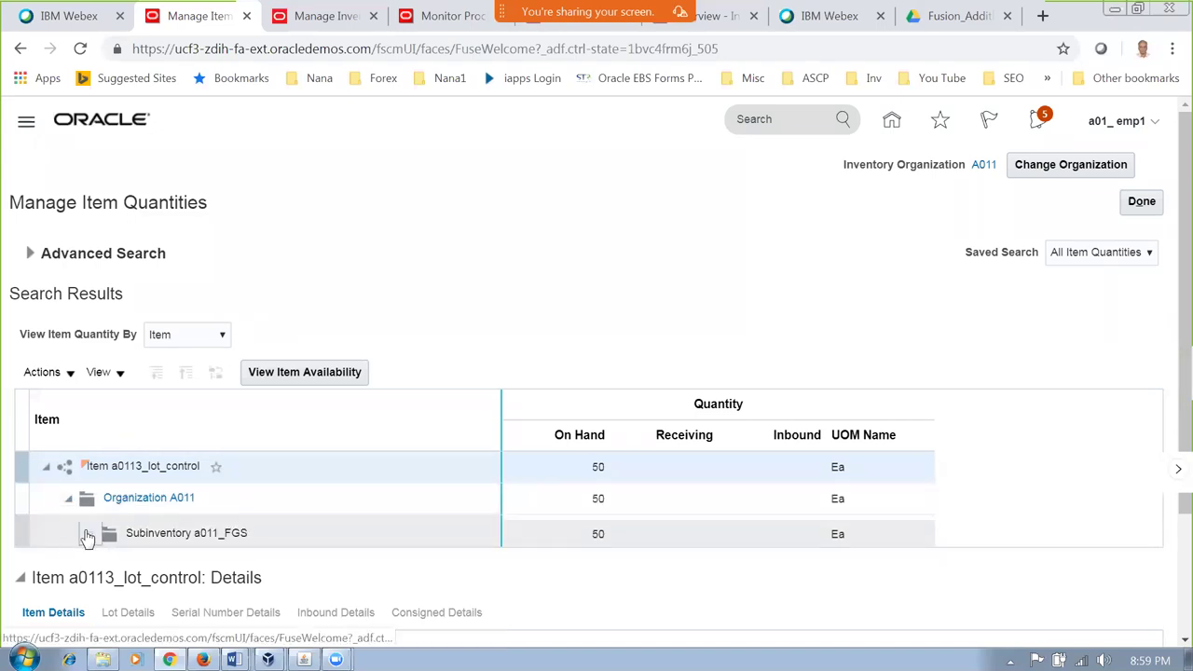
{"action": "left_click", "coordinate": [88, 536]}
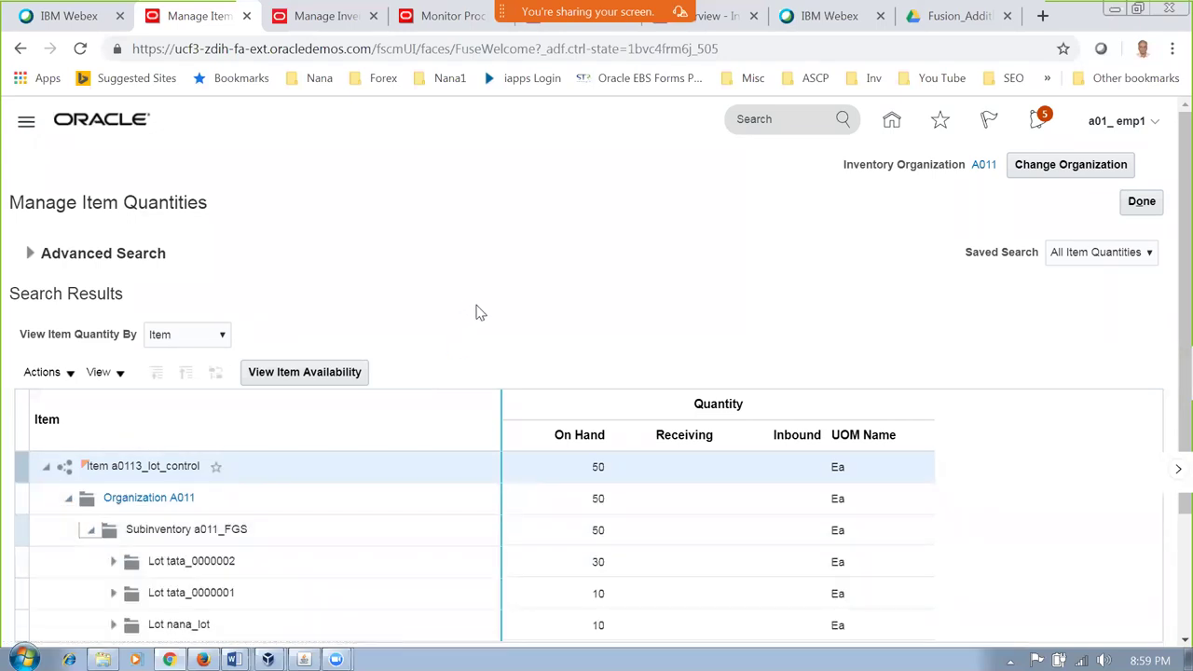
{"action": "scroll", "coordinate": [476, 312], "scroll_direction": "down", "scroll_amount": 2}
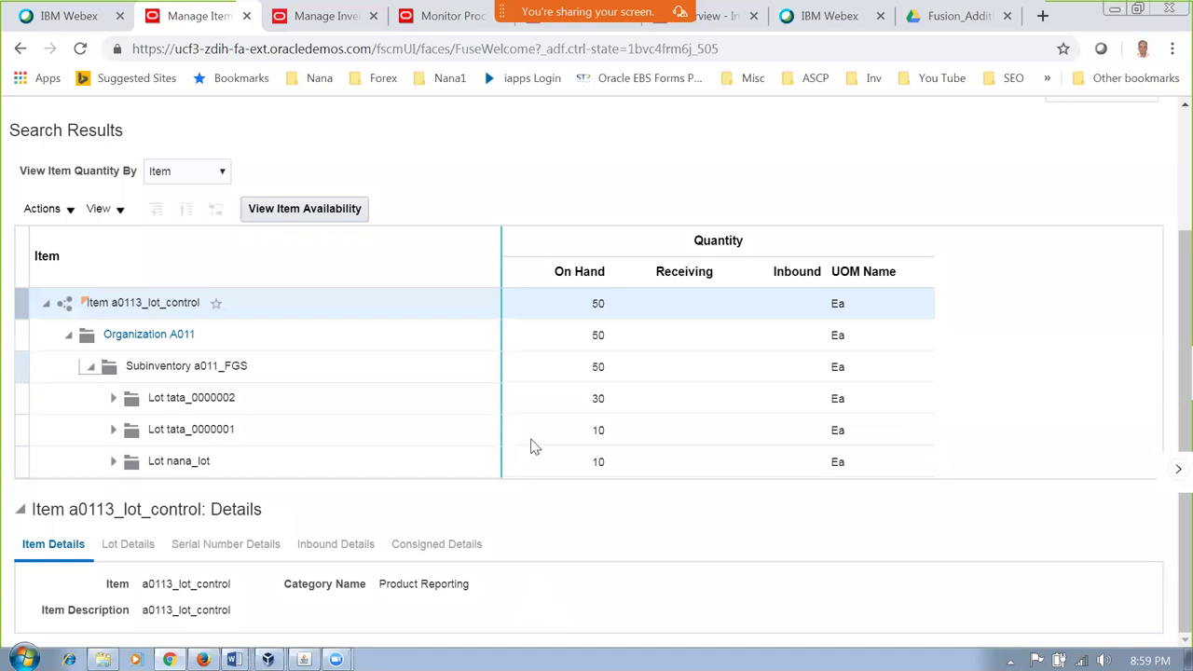
{"action": "left_click", "coordinate": [338, 366]}
Step: Inspect lots tata_0000002 (30), tata_0000001 (10) and nana_lot (10) one by one
{"action": "left_click", "coordinate": [326, 410]}
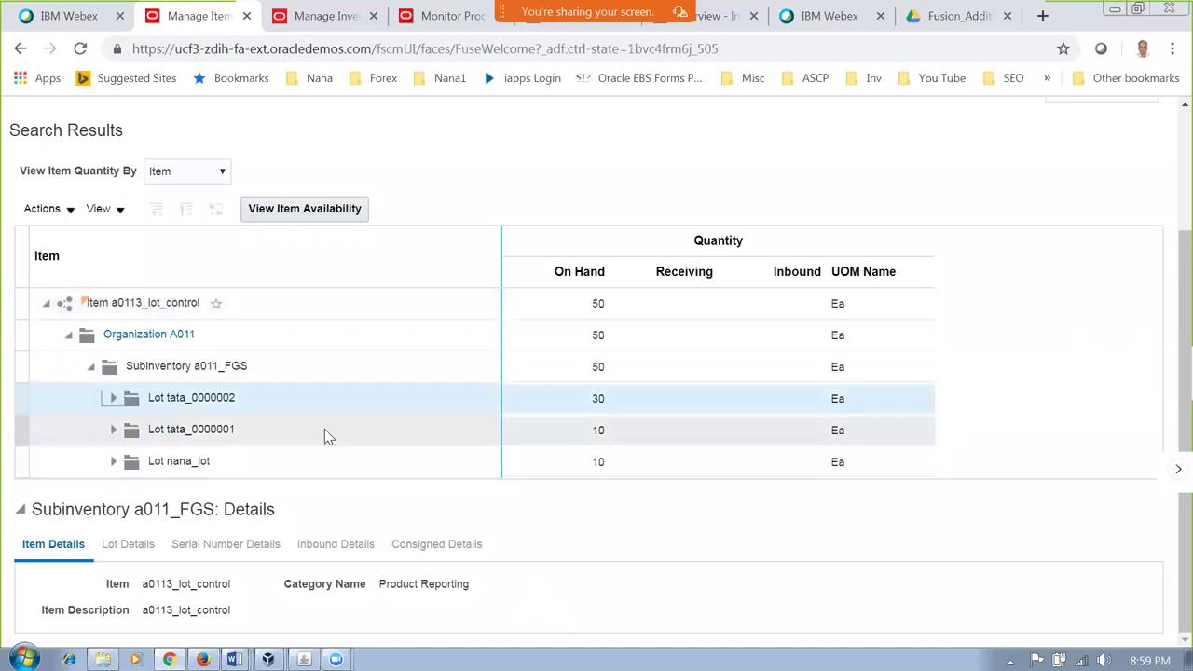
{"action": "left_click", "coordinate": [326, 430]}
{"action": "left_click", "coordinate": [303, 466]}
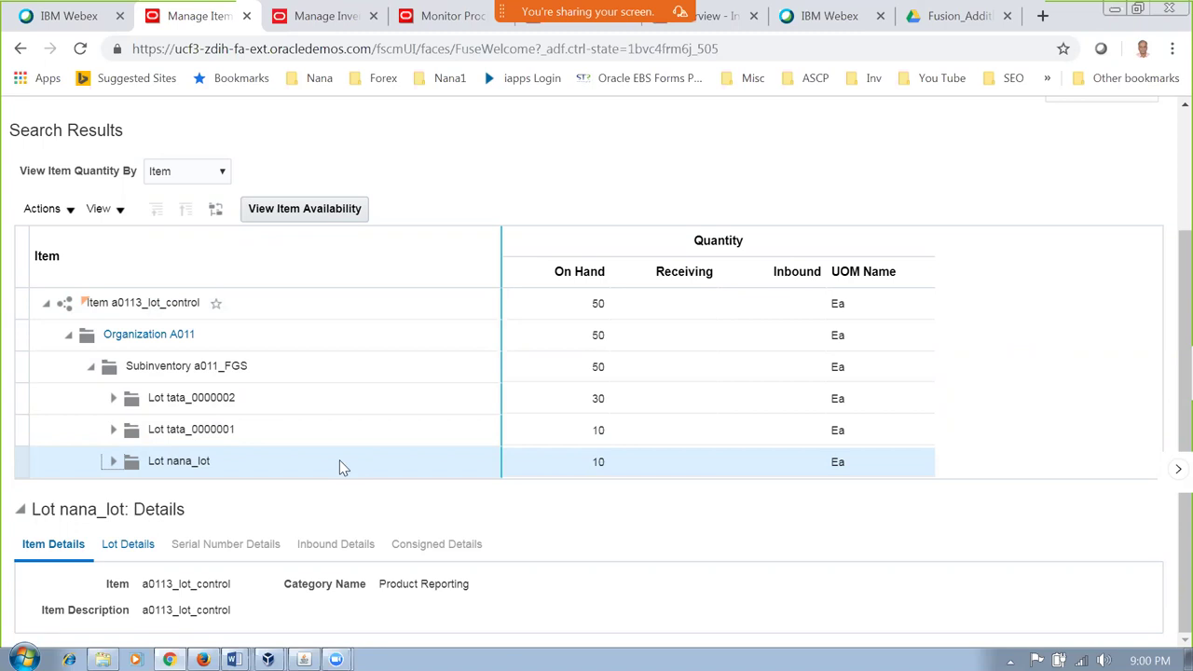
{"action": "left_click", "coordinate": [319, 410]}
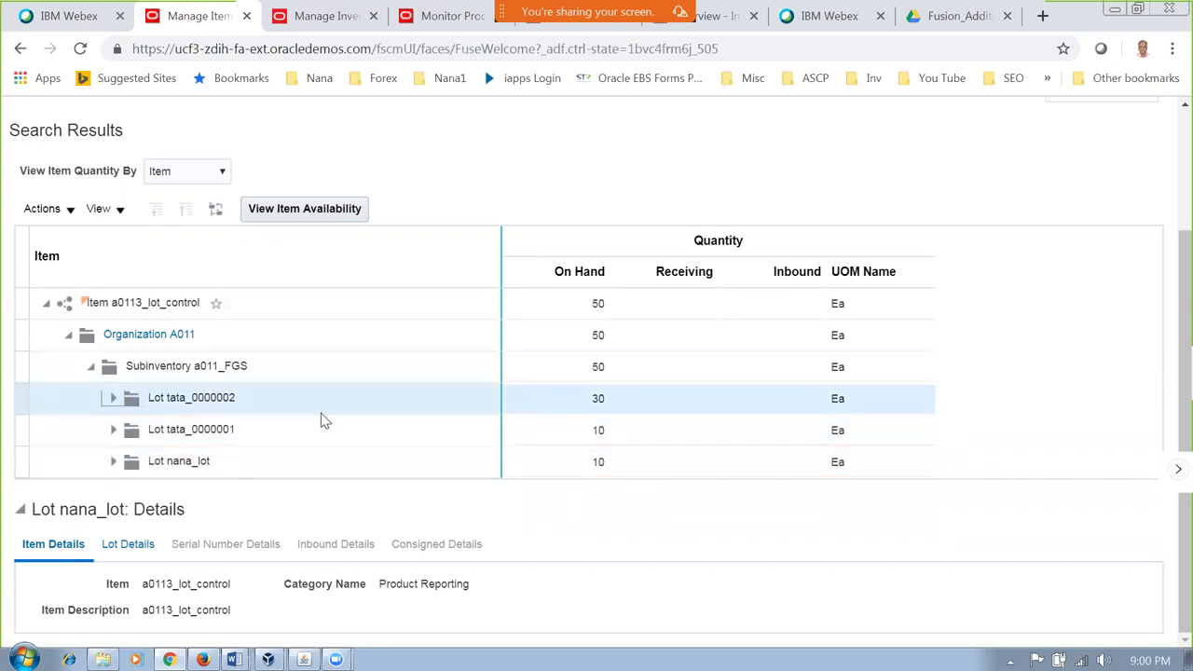
{"action": "left_click", "coordinate": [327, 440]}
{"action": "left_click", "coordinate": [321, 458]}
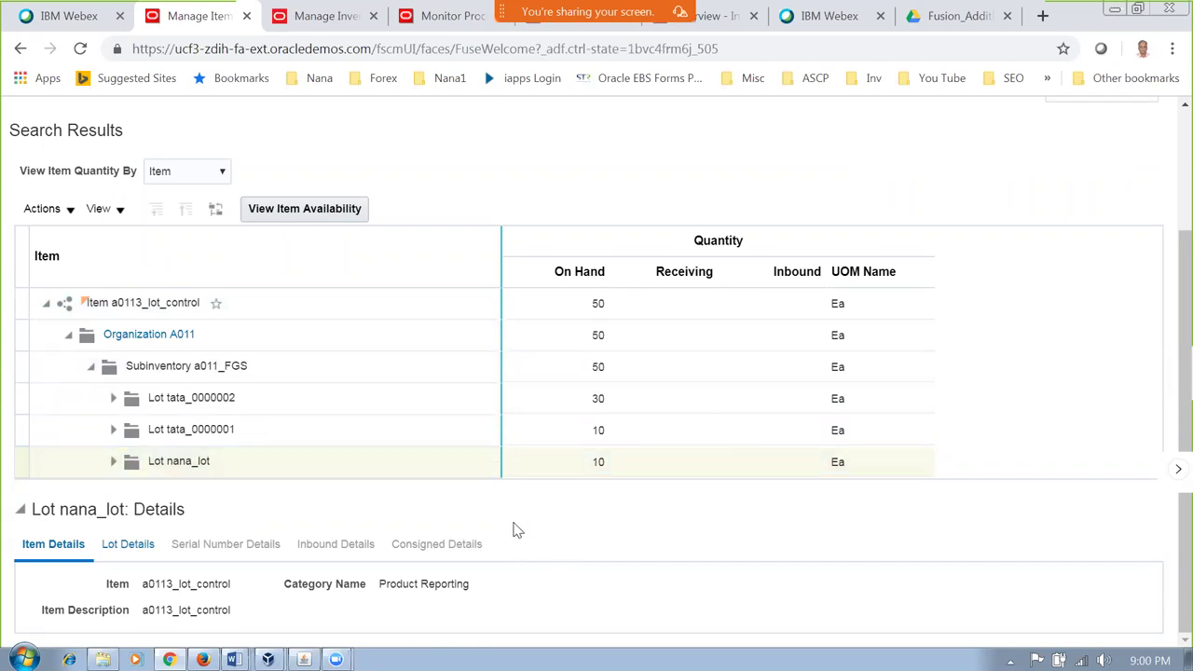
{"action": "left_click", "coordinate": [366, 443]}
{"action": "left_click", "coordinate": [370, 407]}
{"action": "left_click", "coordinate": [373, 433]}
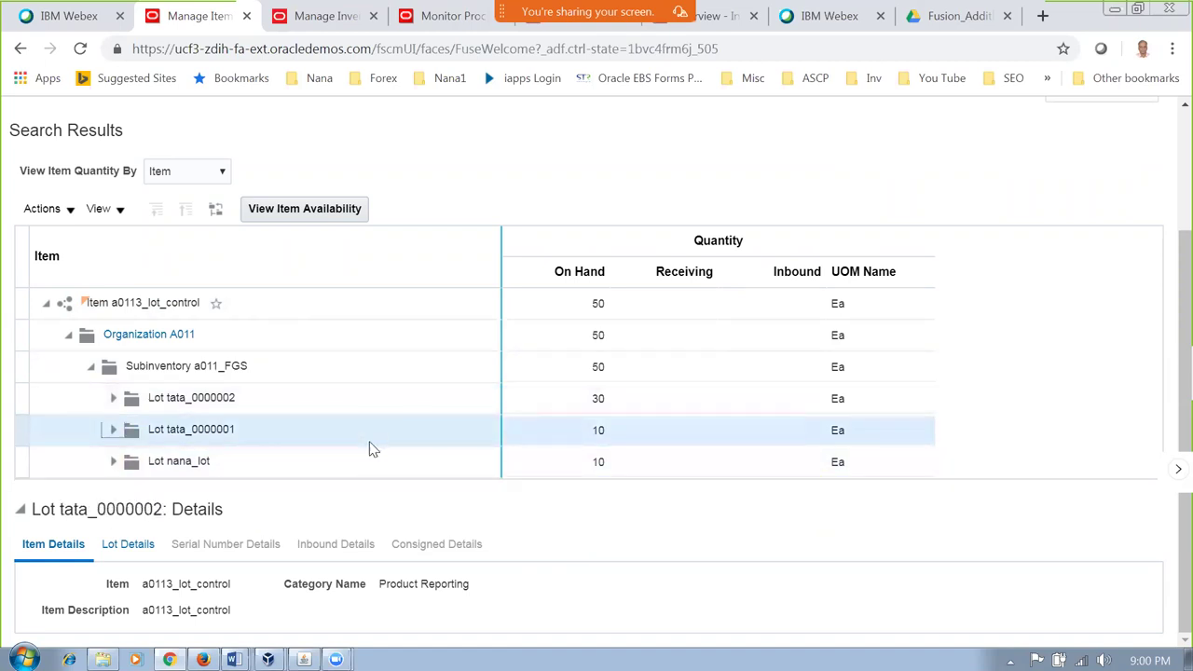
{"action": "left_click", "coordinate": [373, 458]}
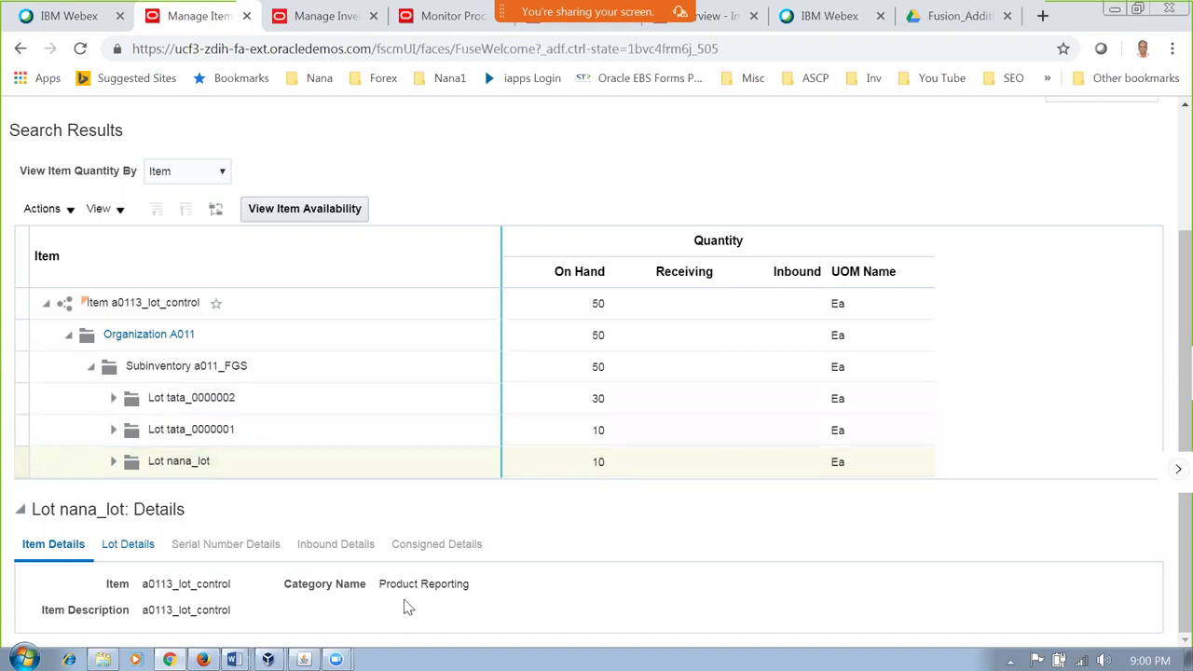
{"action": "mouse_move", "coordinate": [234, 659]}
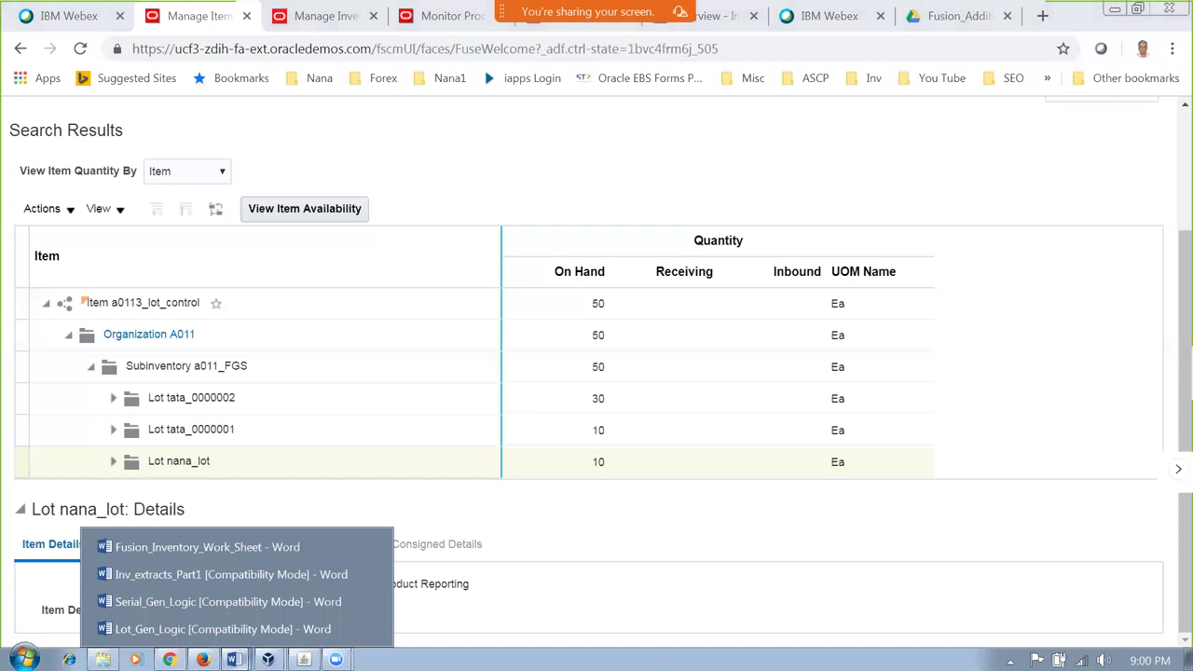
Step: Switch to Fusion_Inventory_Work_Sheet and highlight the Serial Control and Lot Control rows
{"action": "left_click", "coordinate": [250, 550]}
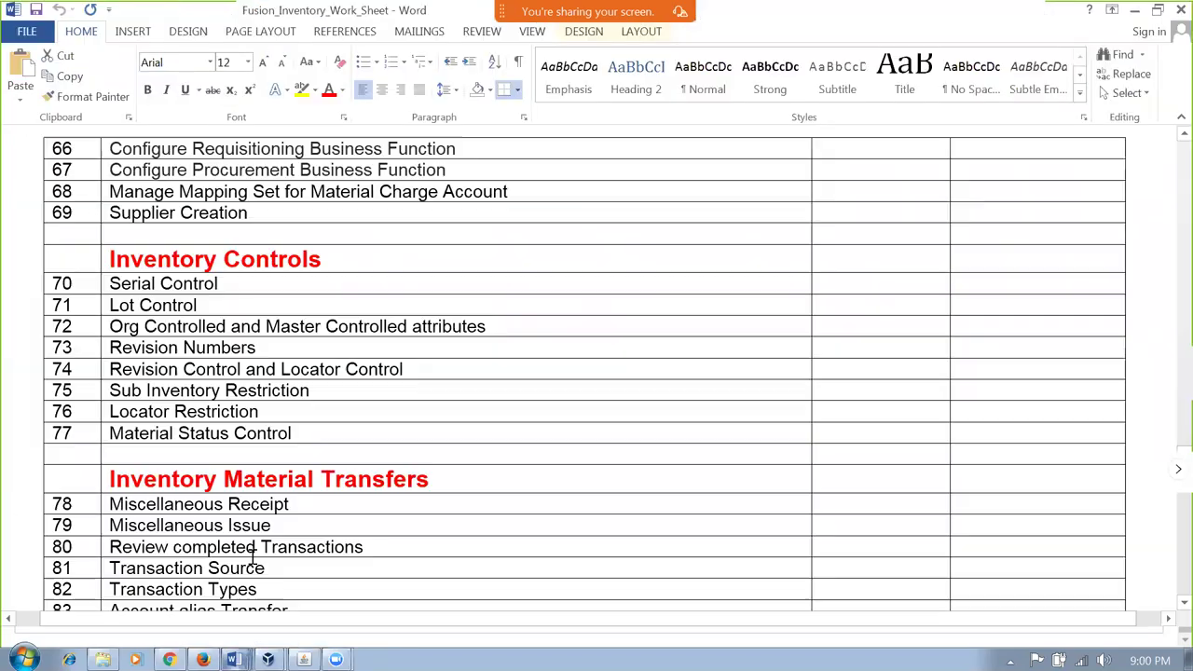
{"action": "left_click", "coordinate": [290, 452]}
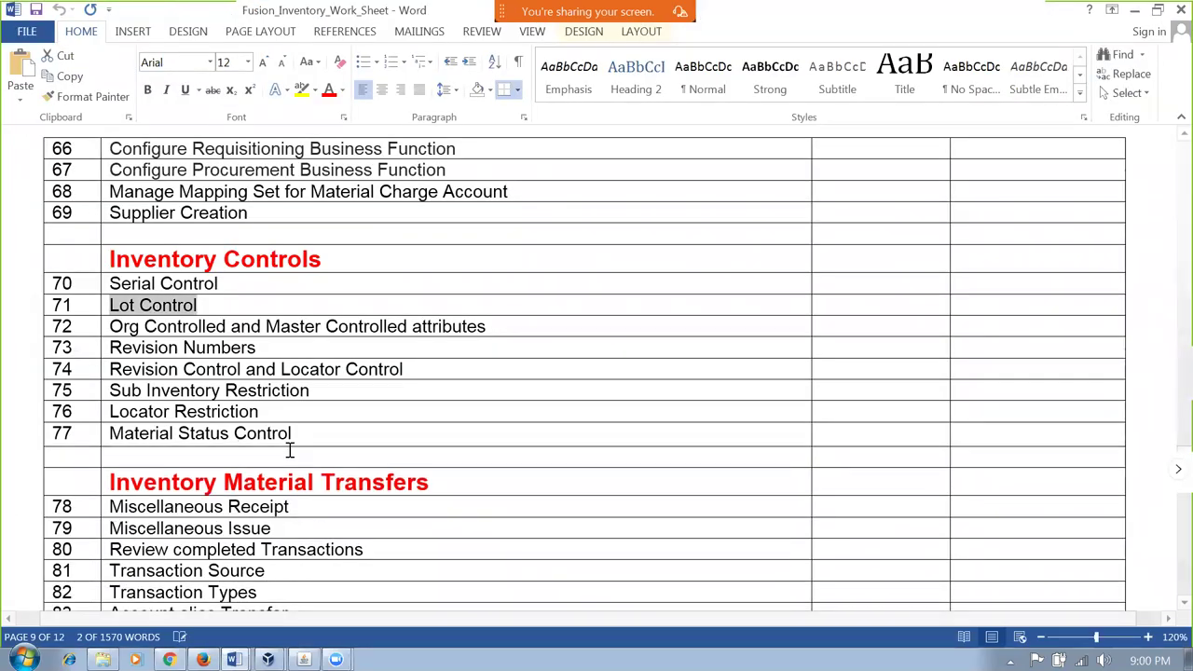
{"action": "left_click", "coordinate": [293, 438]}
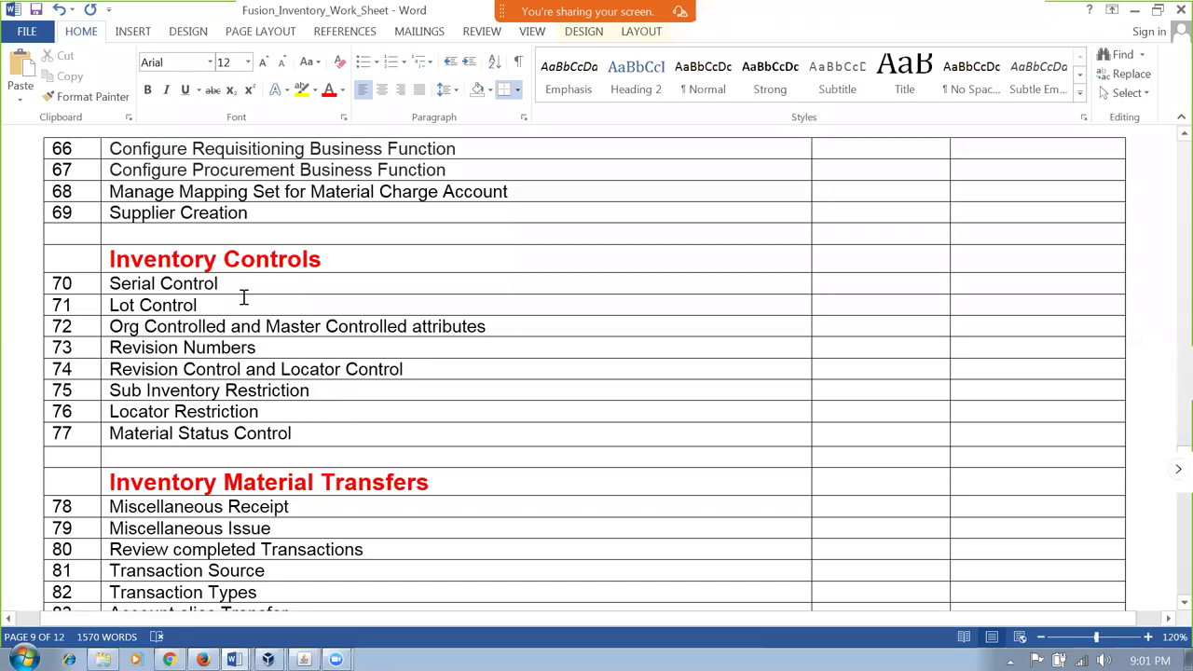
{"action": "left_click_drag", "start_coordinate": [234, 283], "coordinate": [238, 301]}
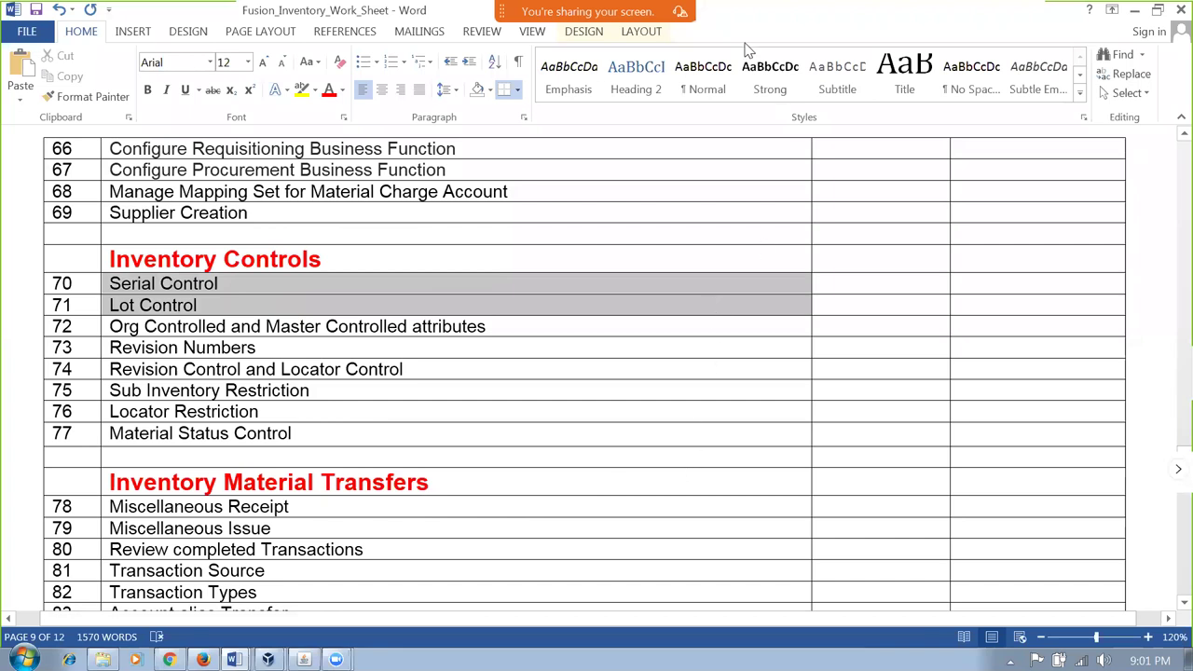
{"action": "mouse_move", "coordinate": [683, 71]}
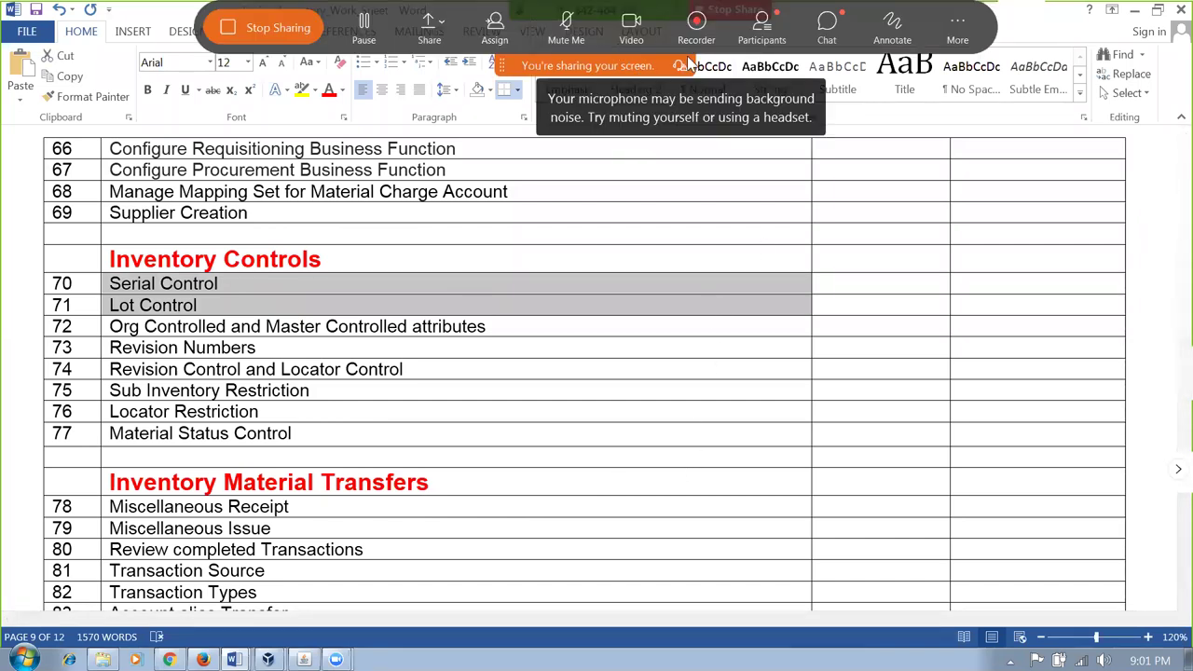
Step: Check the Webex Recorder and More menus, then minimize Word to show the Oracle quantities page
{"action": "left_click", "coordinate": [826, 43]}
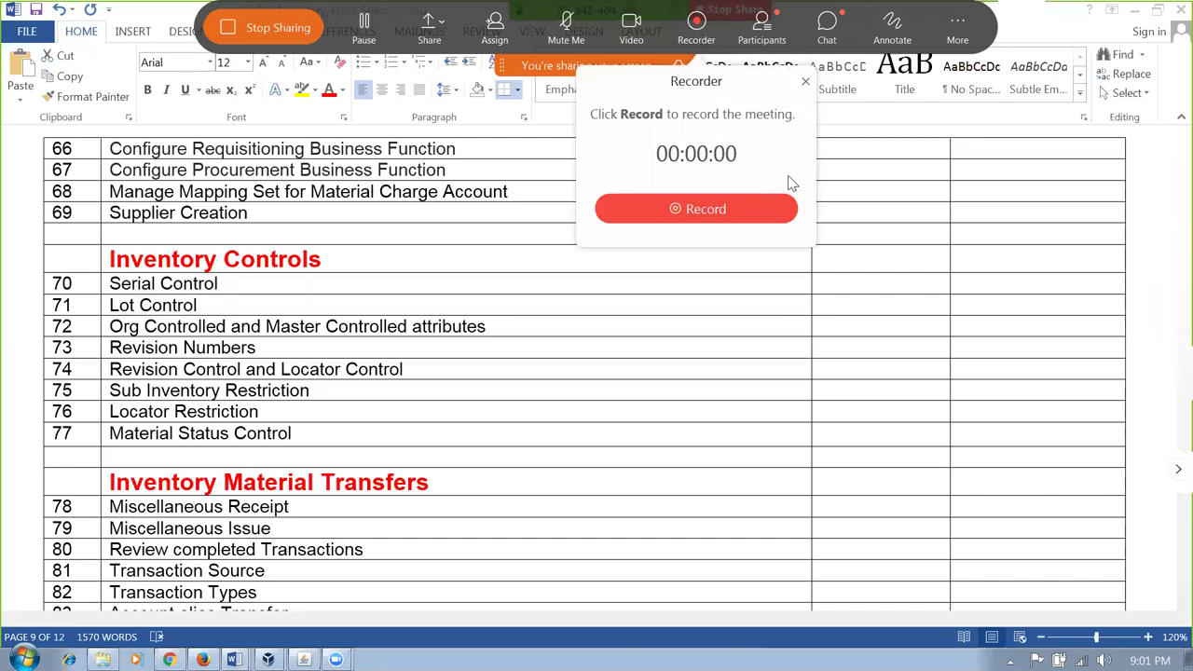
{"action": "left_click", "coordinate": [881, 136]}
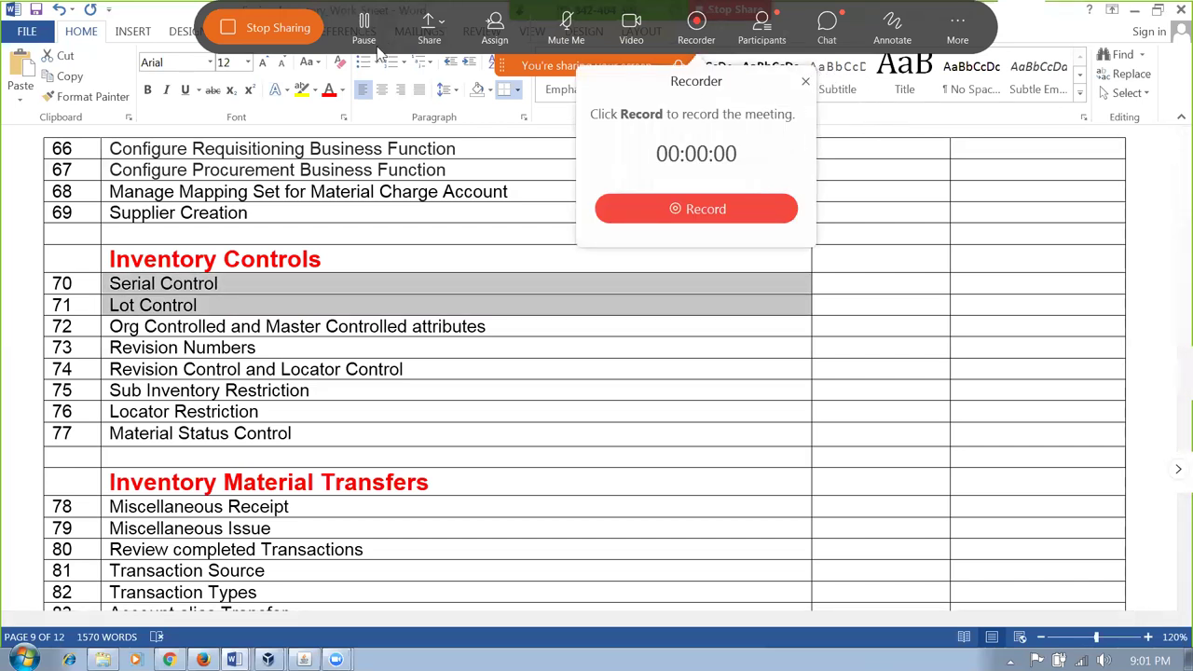
{"action": "left_click", "coordinate": [331, 48]}
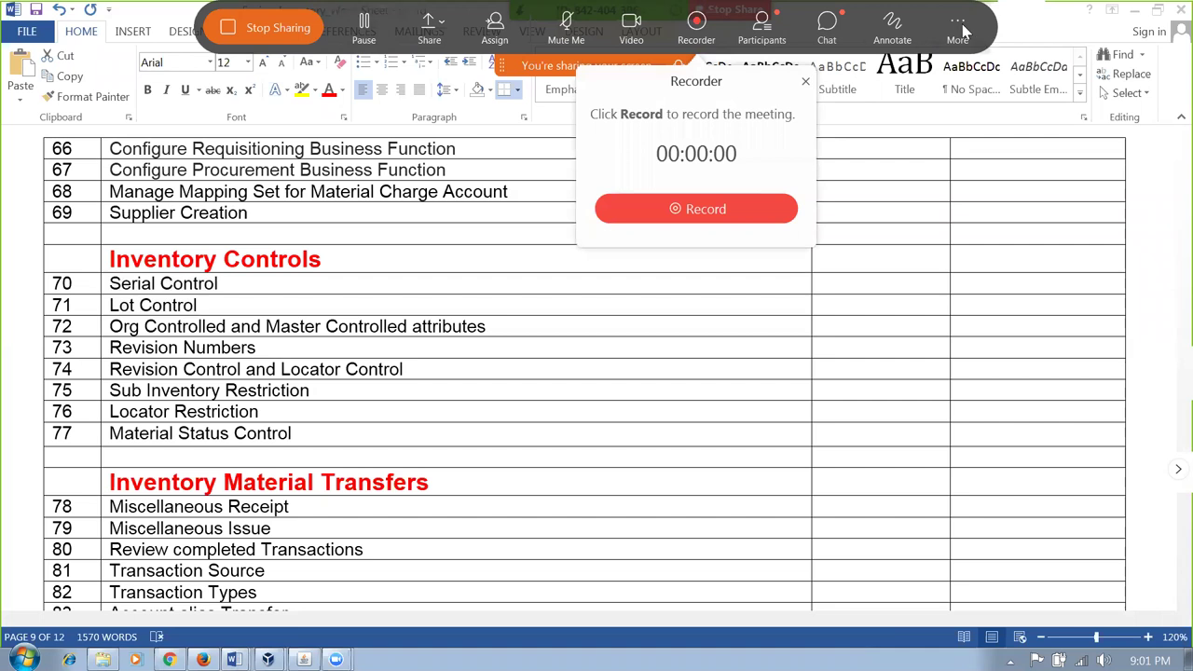
{"action": "left_click", "coordinate": [964, 31]}
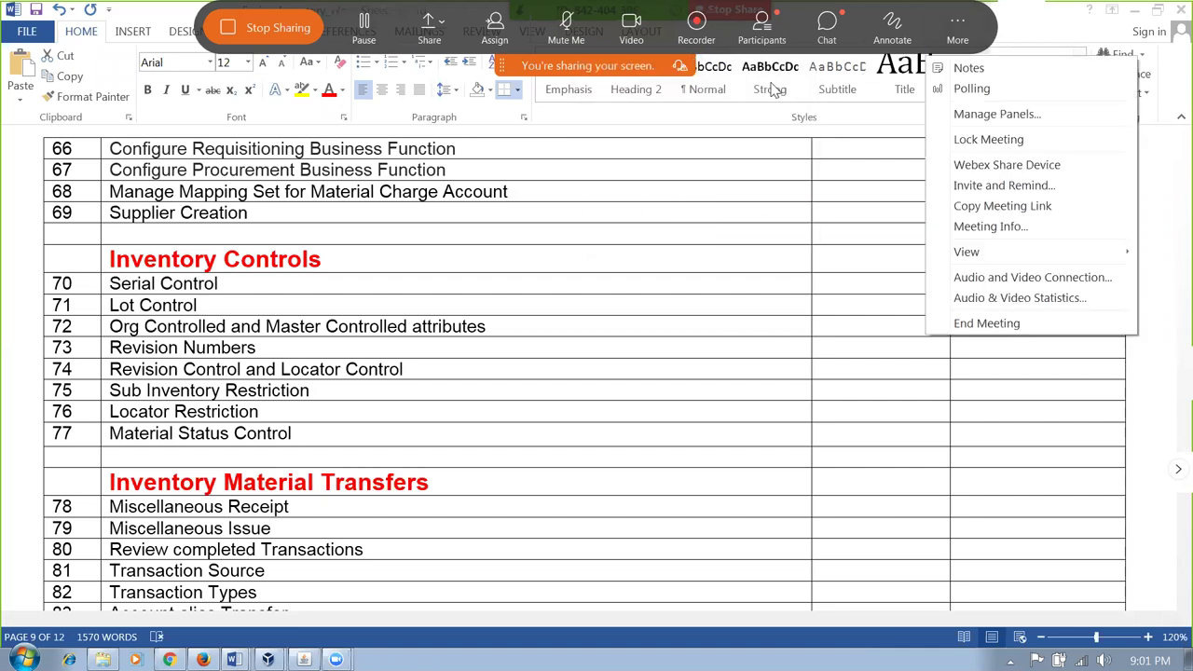
{"action": "left_click", "coordinate": [1072, 37]}
{"action": "left_click", "coordinate": [1134, 9]}
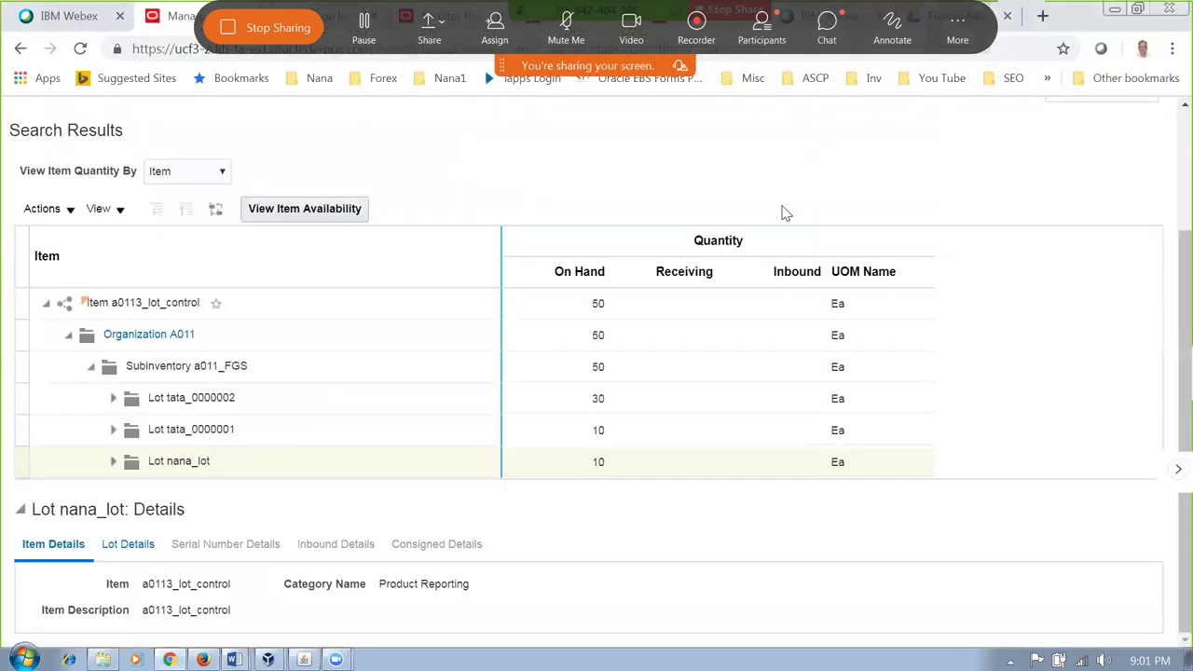